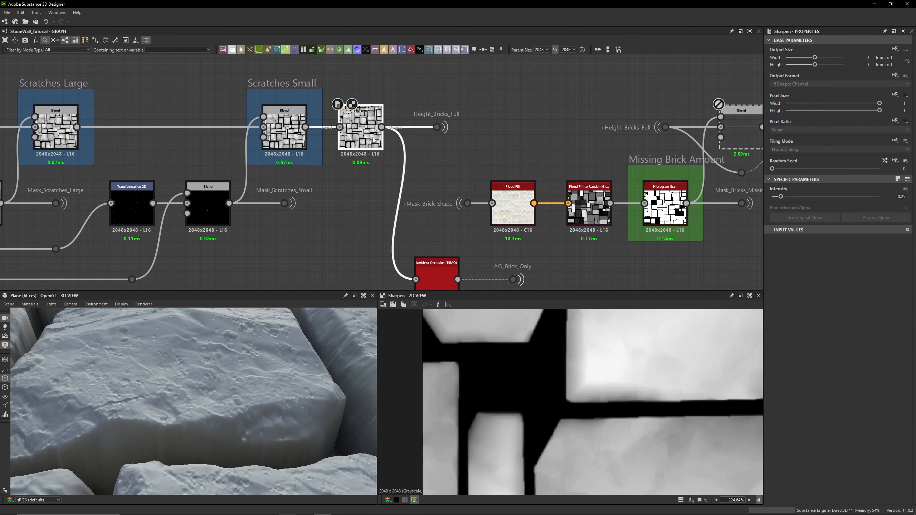
# - Preview the Ambient Occlusion (HBAO) node and select the AO_Brick_Only output dot beside it
pyautogui.moveTo(451, 271); pyautogui.dragTo(421, 202, button='middle')
pyautogui.scroll(3, 418, 199)
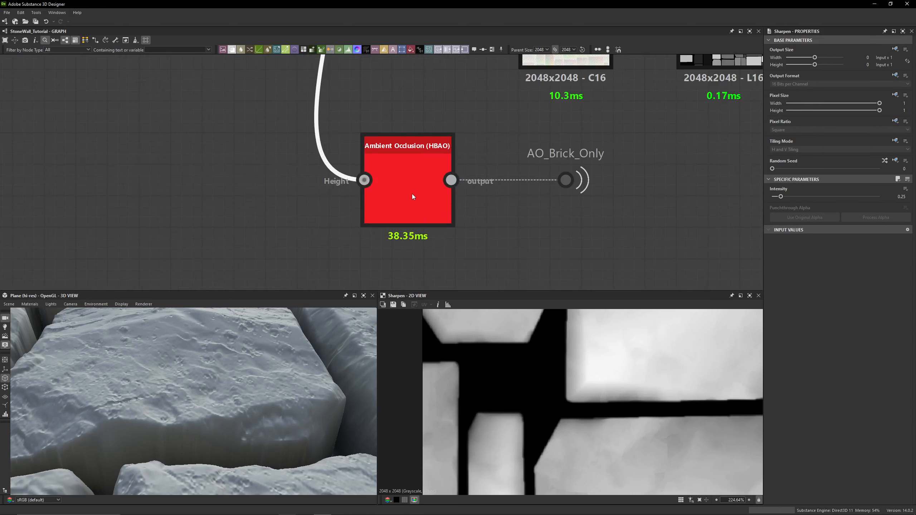
pyautogui.doubleClick(413, 195)
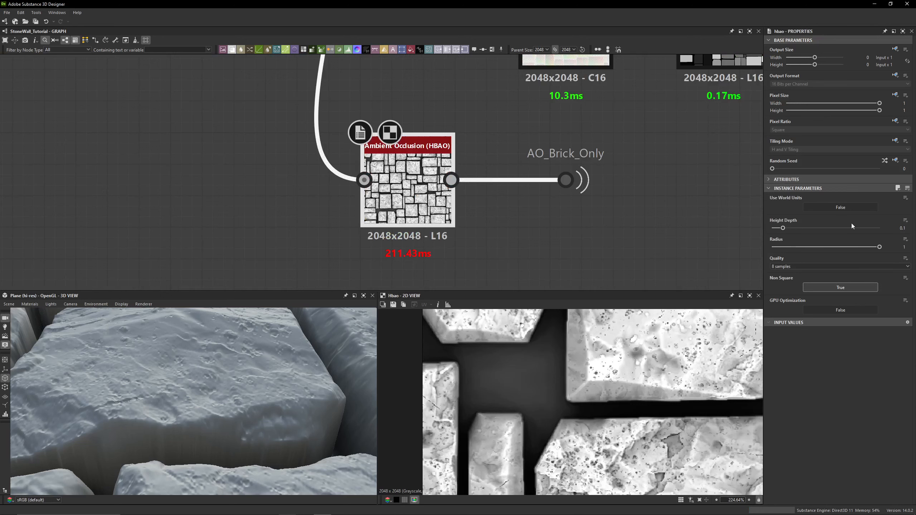
pyautogui.moveTo(490, 191); pyautogui.dragTo(421, 202, button='middle')
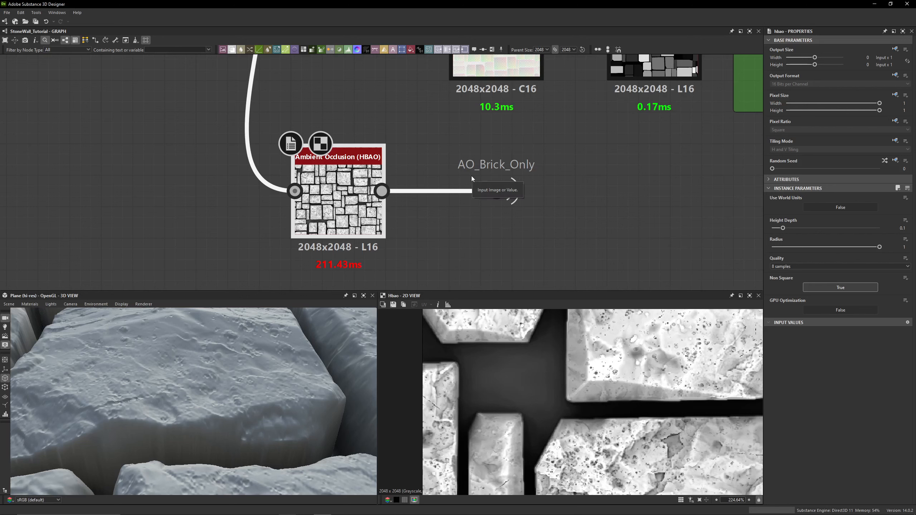
pyautogui.click(496, 191)
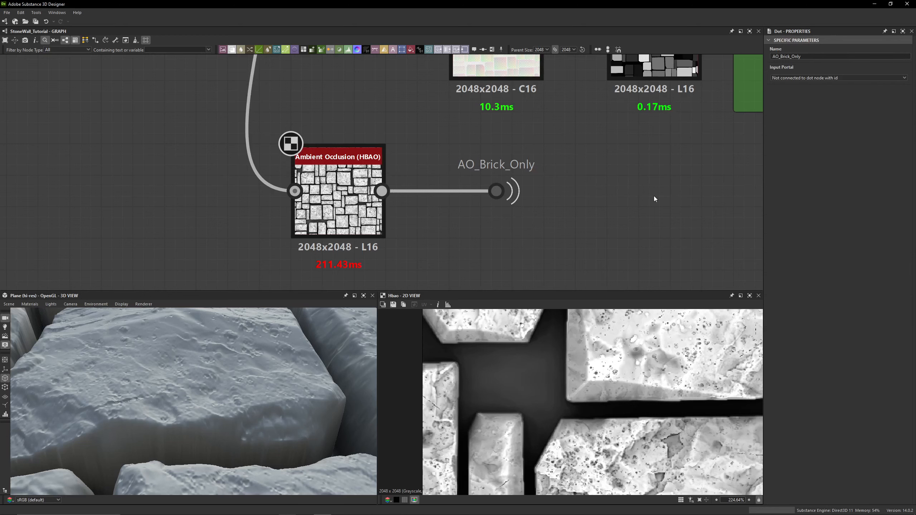
pyautogui.press('space')
pyautogui.write('dot')
pyautogui.press('Return')
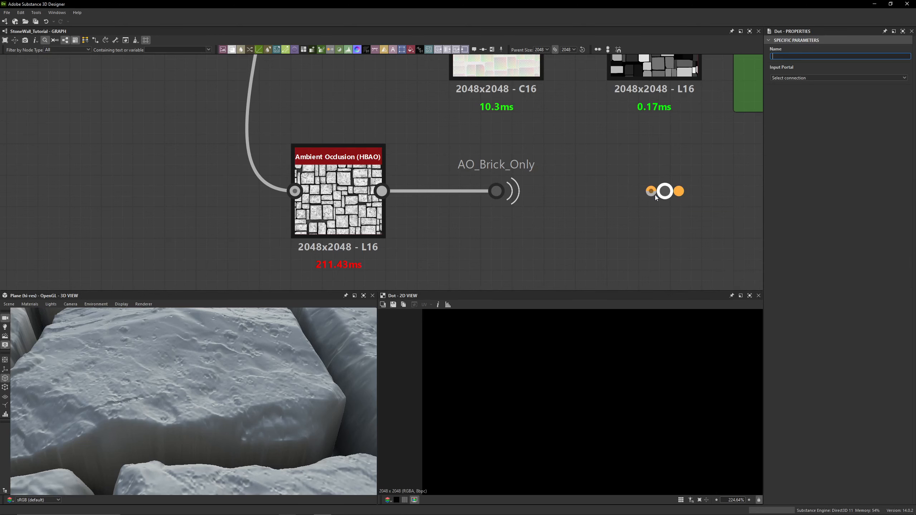
pyautogui.click(794, 78)
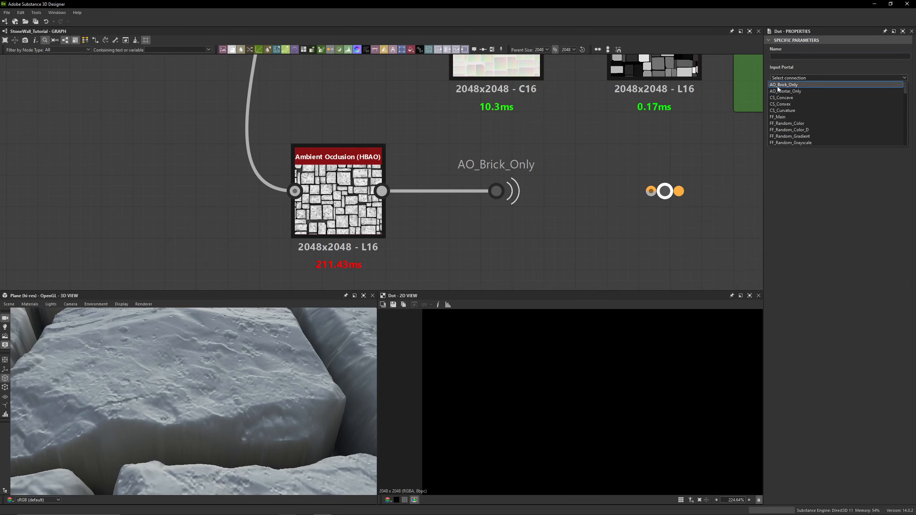
pyautogui.click(664, 185)
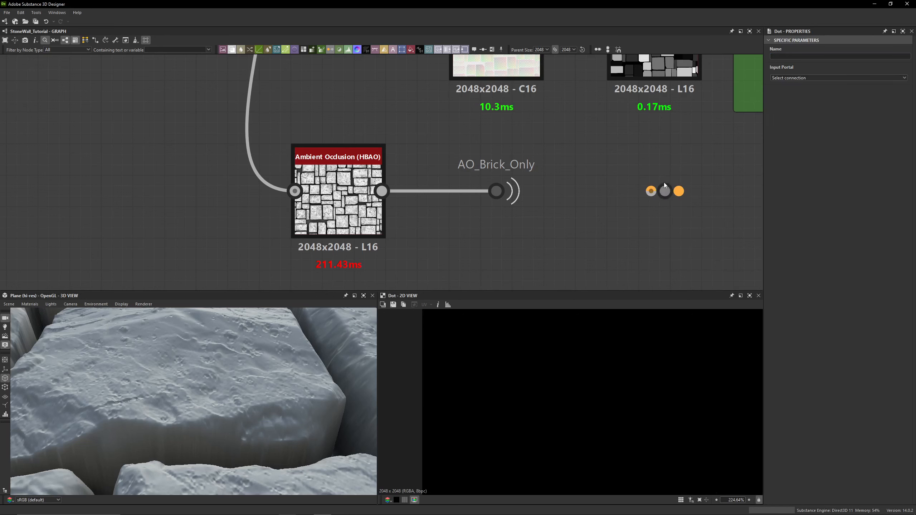
pyautogui.press('Delete')
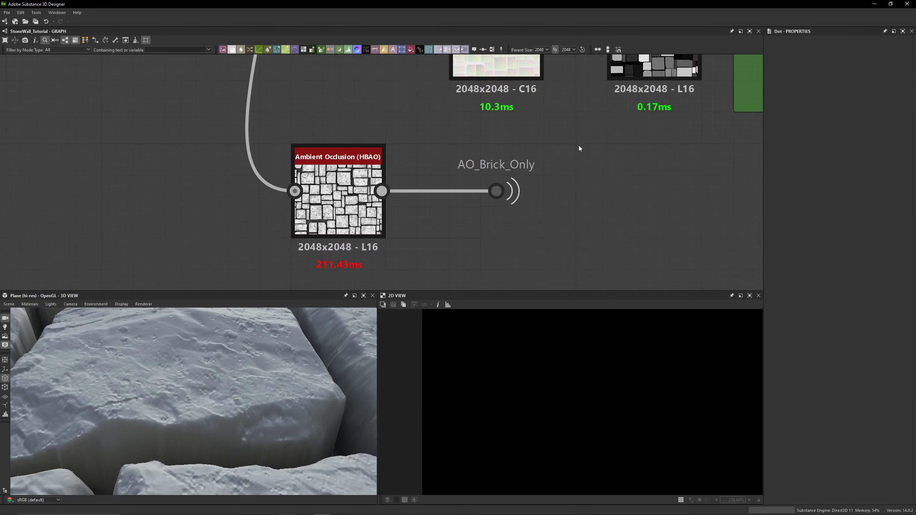
# - Select the Blend node fed by the Height_Bricks_Full portal in the Missing Bricks section
pyautogui.scroll(-4, 578, 145)
pyautogui.click(540, 168)
pyautogui.moveTo(588, 200); pyautogui.dragTo(544, 256, button='middle')
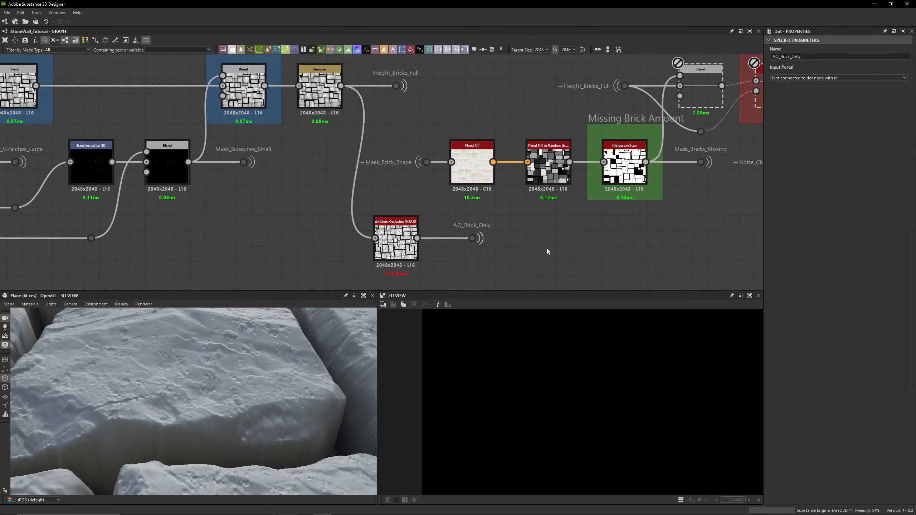
pyautogui.moveTo(489, 101); pyautogui.dragTo(443, 139, button='middle')
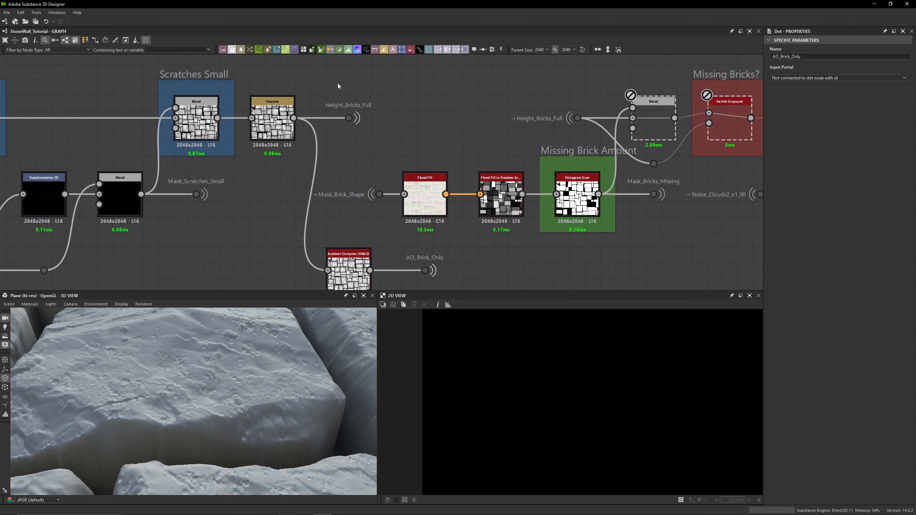
pyautogui.moveTo(370, 97); pyautogui.dragTo(259, 100, button='middle')
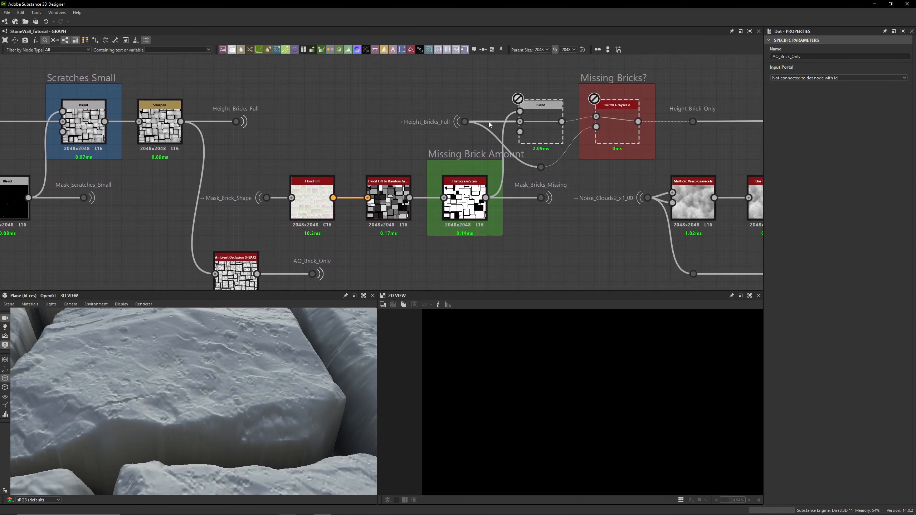
pyautogui.click(549, 130)
pyautogui.hotkey('shift', 'd')
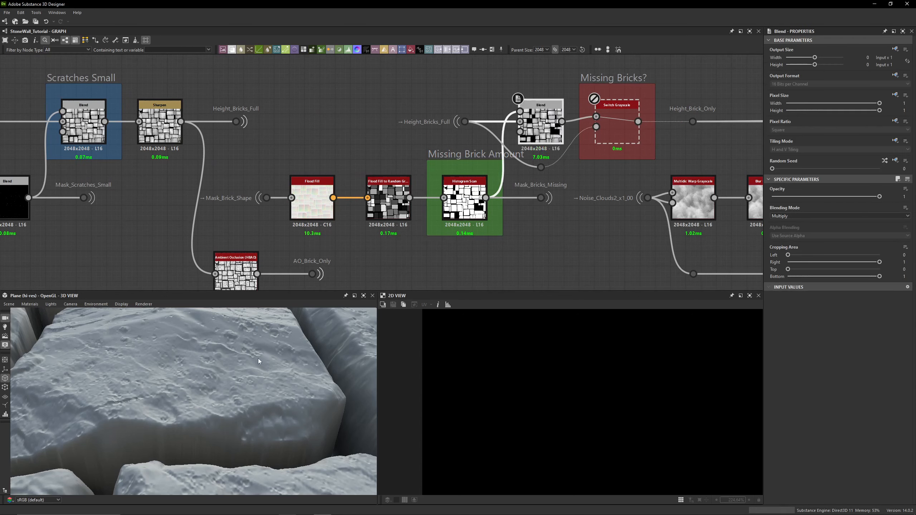
# - Examine the stone wall surface from a wider angle in the 3D view
pyautogui.scroll(-5, 252, 373)
pyautogui.scroll(-5, 252, 374)
pyautogui.moveTo(221, 380)
pyautogui.mouseDown()
pyautogui.moveTo(260, 377)
pyautogui.moveTo(217, 374)
pyautogui.mouseUp()
pyautogui.scroll(5, 166, 375)
pyautogui.scroll(-6, 164, 384)
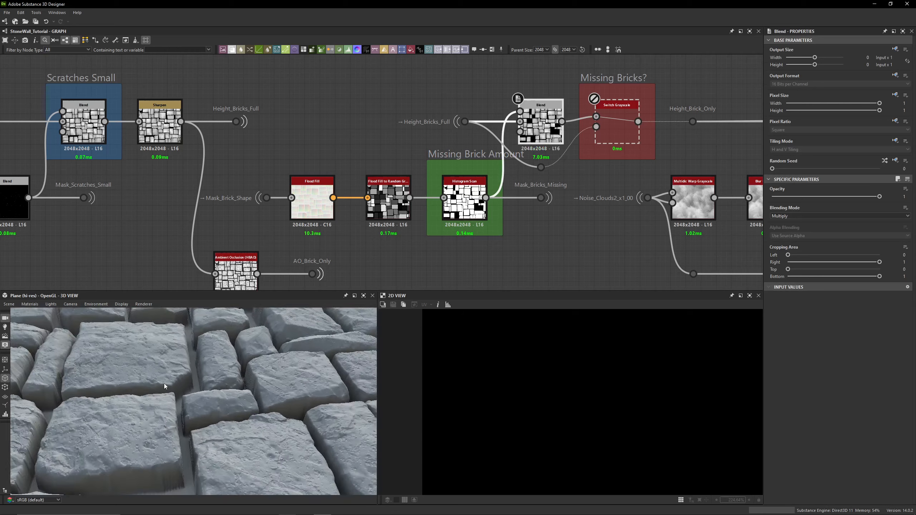
pyautogui.scroll(-5, 165, 385)
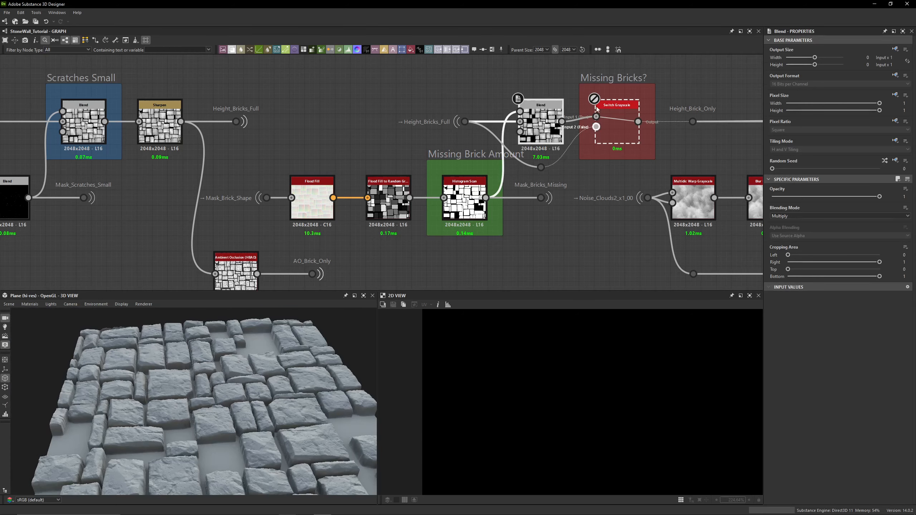
pyautogui.moveTo(233, 364); pyautogui.dragTo(298, 390)
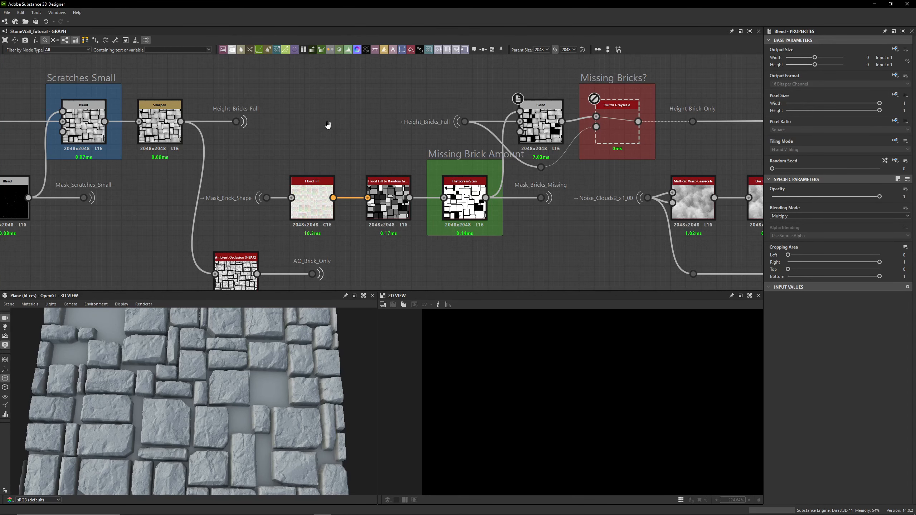
# - Select the Height_Bricks_Full and Mask_Brick_Shape portal dots to inspect their links
pyautogui.moveTo(329, 115); pyautogui.dragTo(417, 117, button='middle')
pyautogui.moveTo(393, 84); pyautogui.dragTo(299, 138)
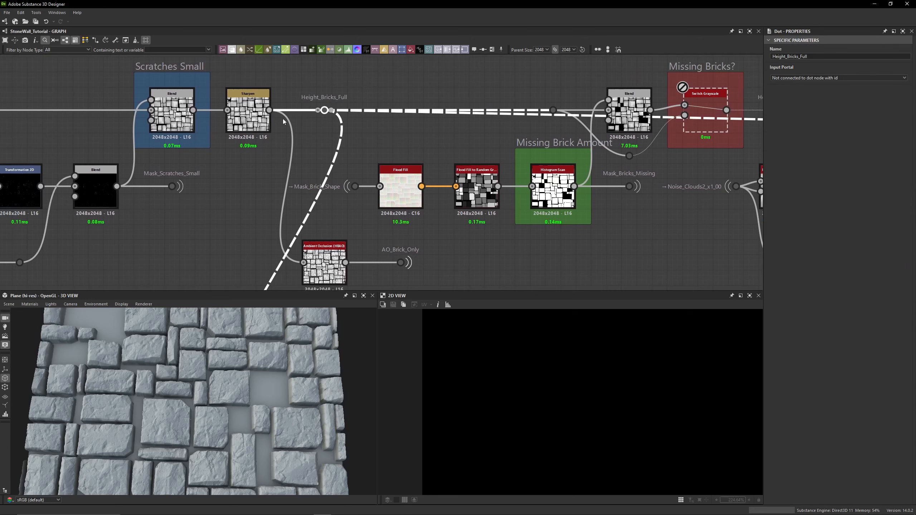
pyautogui.click(380, 141)
pyautogui.moveTo(327, 164); pyautogui.dragTo(359, 207)
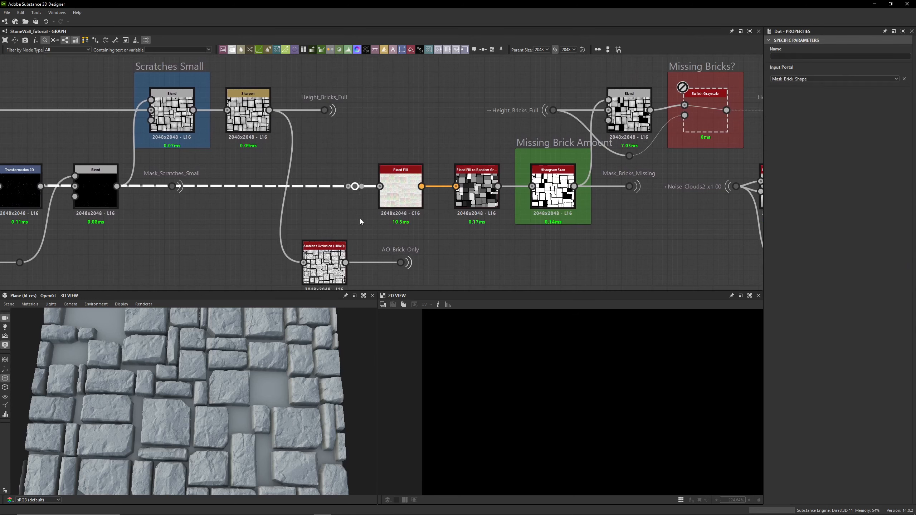
pyautogui.click(349, 214)
# - Trace the Mask_Brick_Shape portal link back to its source dot beside the Edge Variation node
pyautogui.scroll(3, 303, 189)
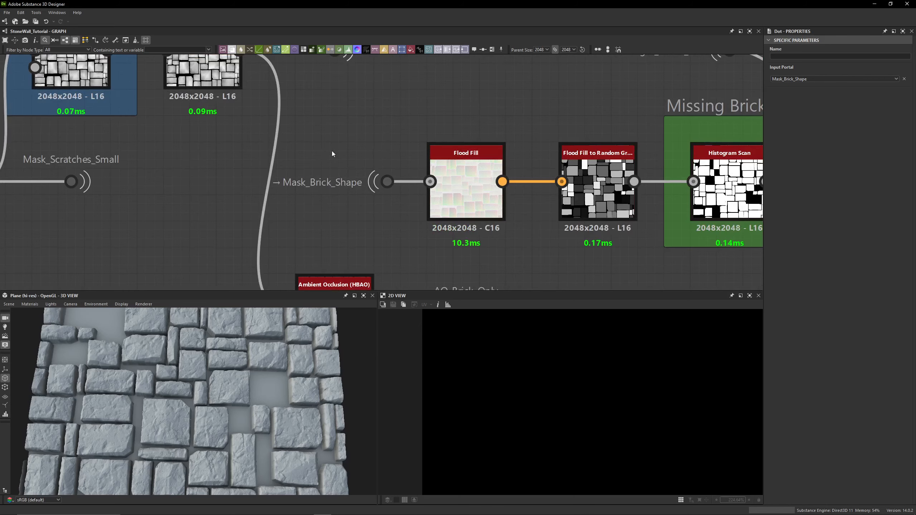
pyautogui.moveTo(332, 151); pyautogui.dragTo(400, 219)
pyautogui.scroll(-6, 356, 140)
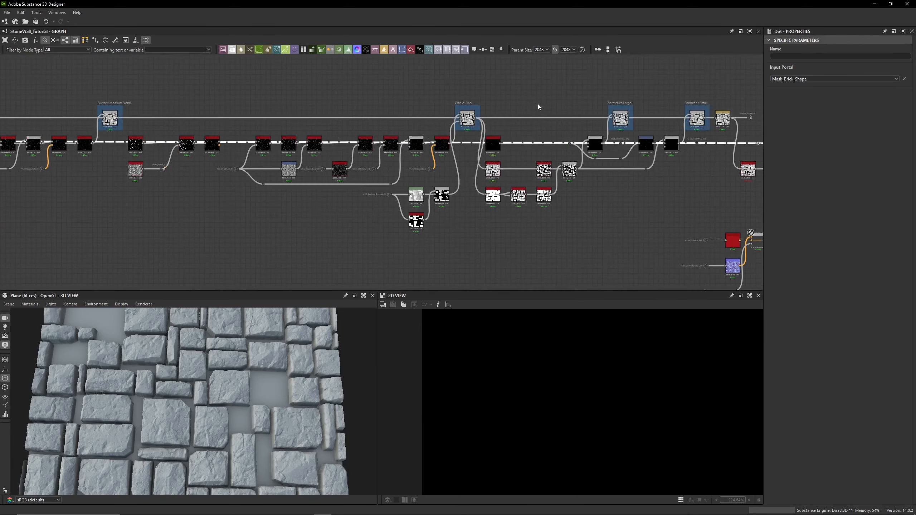
pyautogui.moveTo(291, 83); pyautogui.dragTo(577, 81, button='middle')
pyautogui.moveTo(222, 87); pyautogui.dragTo(570, 81, button='middle')
pyautogui.moveTo(230, 98); pyautogui.dragTo(574, 98, button='middle')
pyautogui.moveTo(240, 100); pyautogui.dragTo(577, 99, button='middle')
pyautogui.moveTo(224, 104); pyautogui.dragTo(578, 99, button='middle')
pyautogui.moveTo(127, 101); pyautogui.dragTo(576, 95, button='middle')
pyautogui.moveTo(215, 96); pyautogui.dragTo(562, 85, button='middle')
pyautogui.moveTo(354, 83); pyautogui.dragTo(571, 75, button='middle')
pyautogui.moveTo(322, 83); pyautogui.dragTo(423, 103, button='middle')
pyautogui.scroll(2, 424, 103)
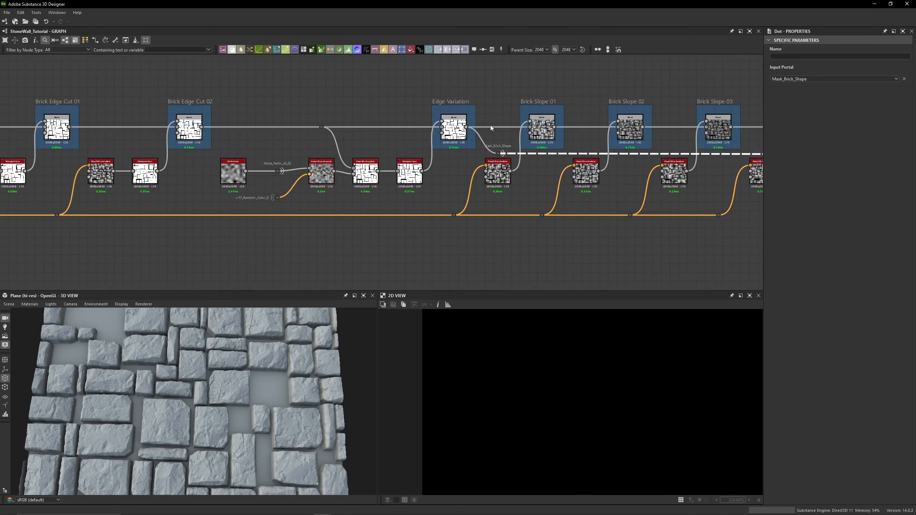
pyautogui.scroll(4, 499, 141)
pyautogui.moveTo(504, 188); pyautogui.dragTo(508, 226, button='middle')
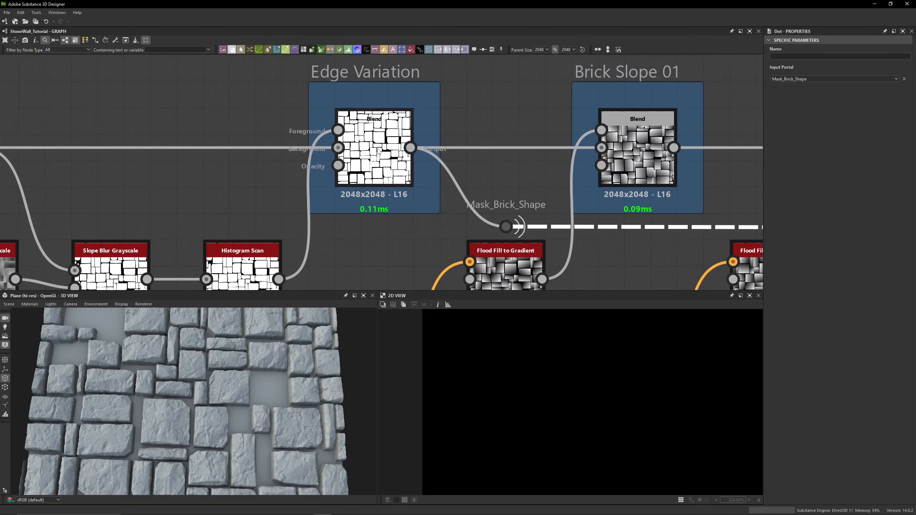
# - Preview the Edge Variation Blend node and select the Mask_Brick_Shape output dot
pyautogui.doubleClick(375, 159)
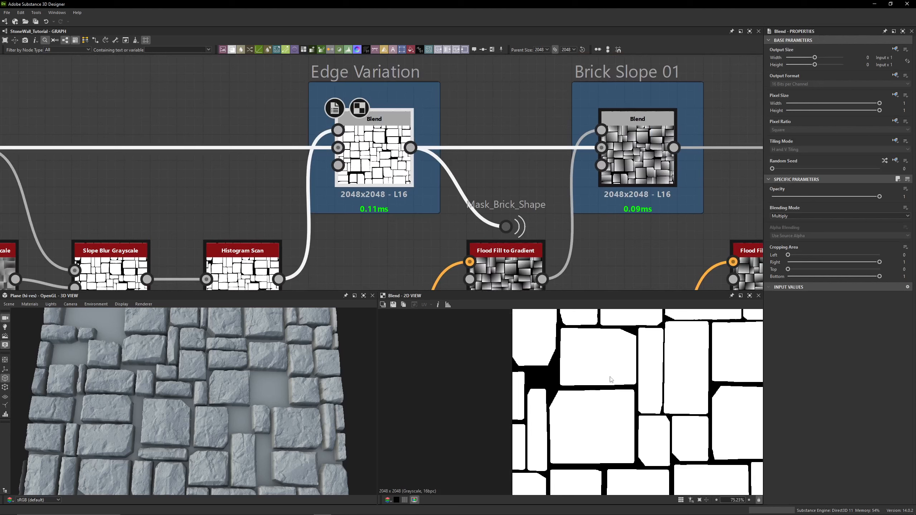
pyautogui.scroll(5, 666, 367)
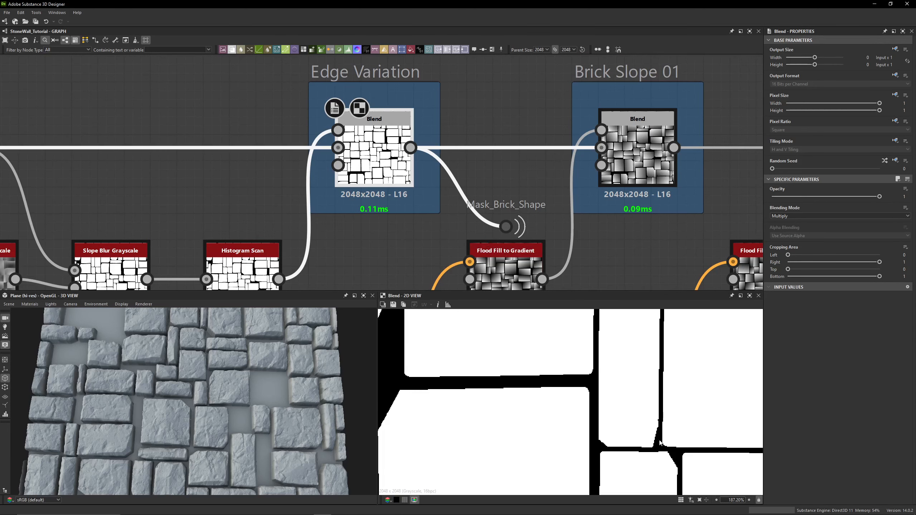
pyautogui.click(506, 227)
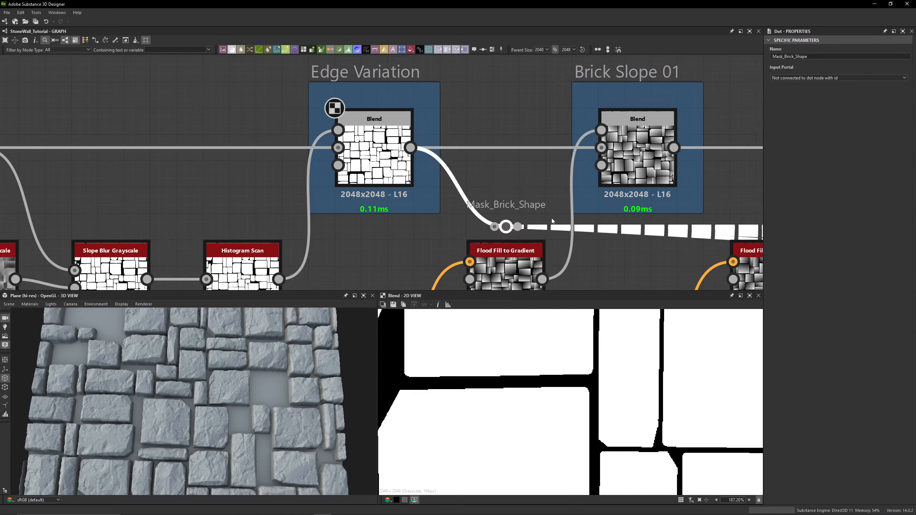
# - Follow the link back to the Mask_Brick_Shape input dot before the Flood Fill node and select it
pyautogui.scroll(-8, 687, 212)
pyautogui.moveTo(687, 212); pyautogui.dragTo(32, 179, button='middle')
pyautogui.moveTo(706, 191); pyautogui.dragTo(51, 187, button='middle')
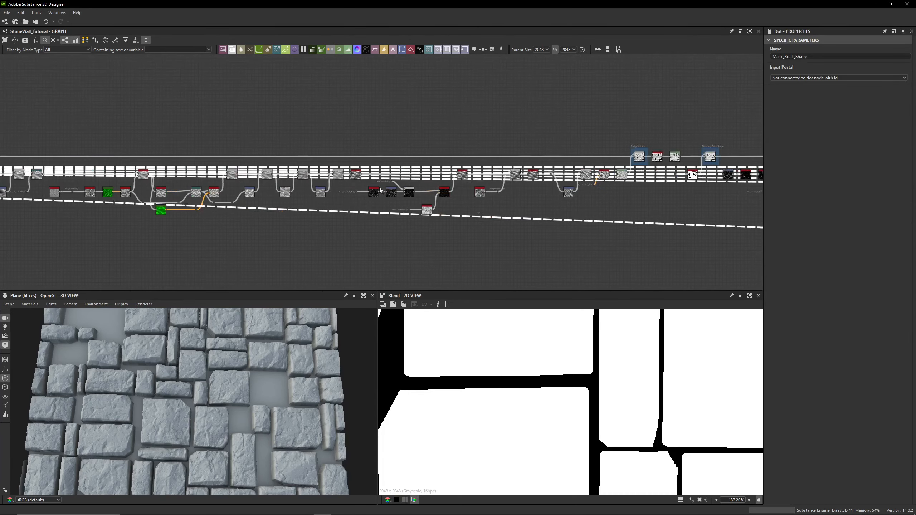
pyautogui.moveTo(444, 188); pyautogui.dragTo(86, 188, button='middle')
pyautogui.moveTo(704, 188); pyautogui.dragTo(86, 189, button='middle')
pyautogui.moveTo(628, 189)
pyautogui.mouseDown(button='middle')
pyautogui.moveTo(363, 189)
pyautogui.moveTo(384, 190)
pyautogui.mouseUp(button='middle')
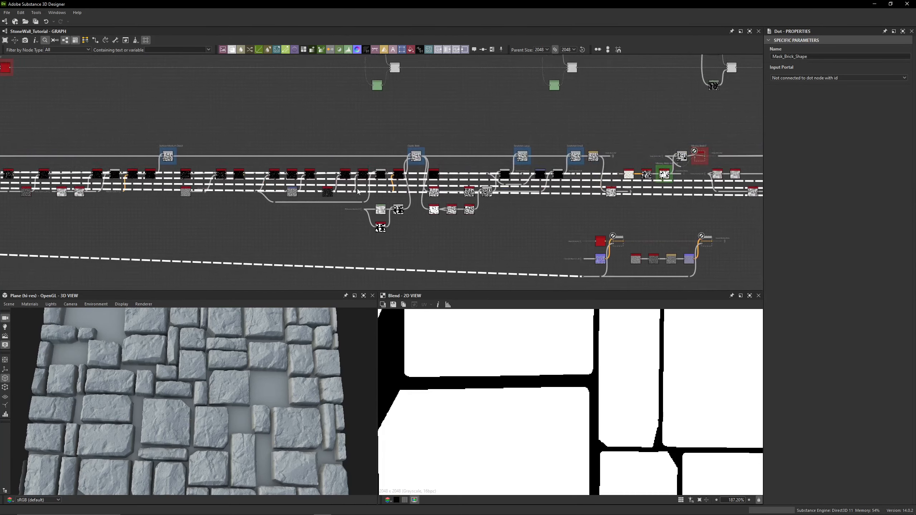
pyautogui.moveTo(671, 187); pyautogui.dragTo(401, 185, button='middle')
pyautogui.scroll(4, 342, 168)
pyautogui.scroll(4, 383, 152)
pyautogui.moveTo(410, 135); pyautogui.dragTo(459, 133, button='middle')
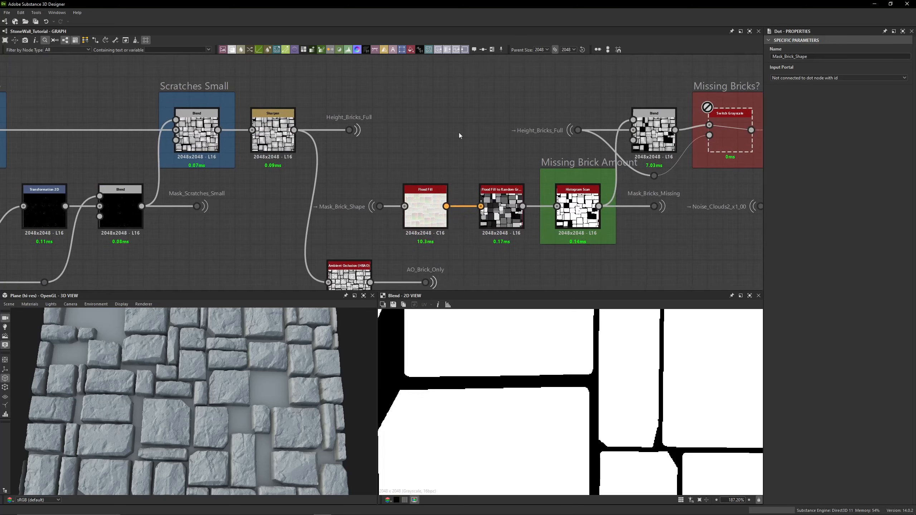
pyautogui.doubleClick(425, 208)
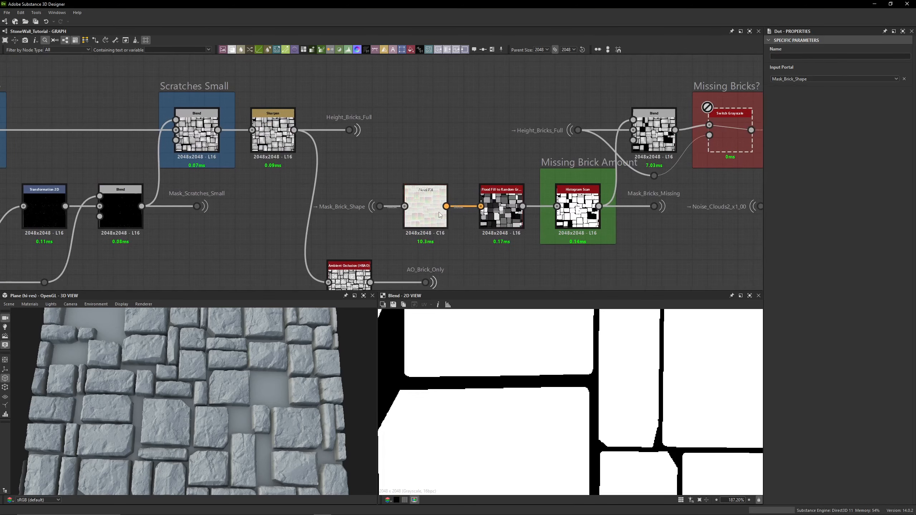
# - Preview the Flood Fill to Random Grayscale and Histogram Scan nodes in the 2D view
pyautogui.scroll(-4, 558, 352)
pyautogui.moveTo(382, 116); pyautogui.dragTo(314, 64, button='middle')
pyautogui.doubleClick(426, 162)
pyautogui.scroll(2, 429, 155)
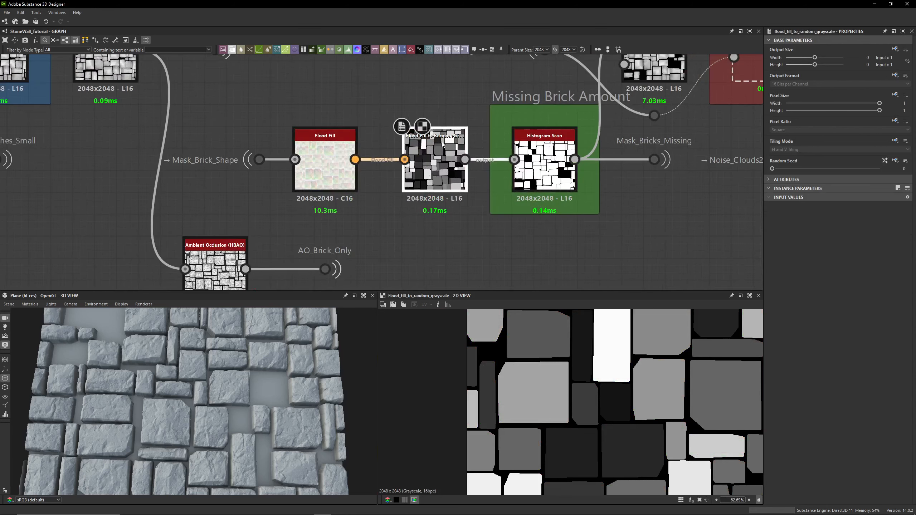
pyautogui.scroll(-5, 568, 414)
pyautogui.doubleClick(545, 164)
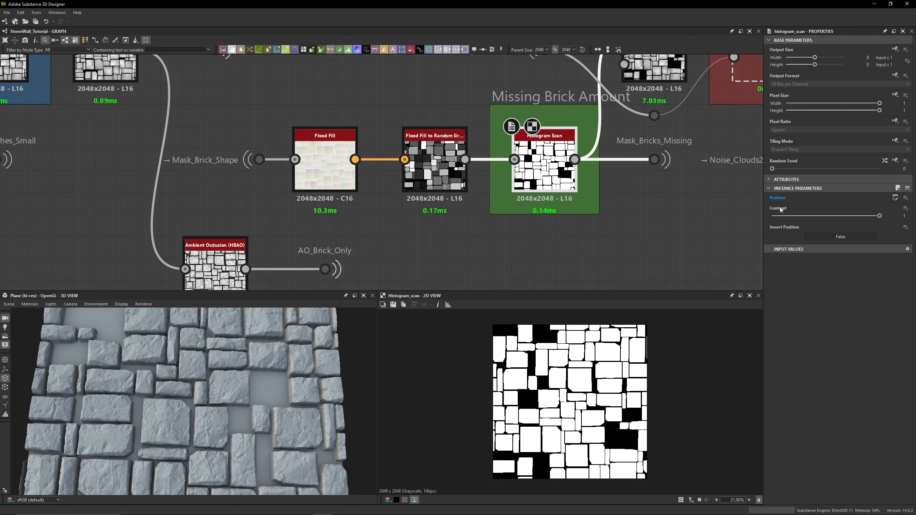
# - Inspect the graph's Missing Brick Amount input parameter and its link to the Histogram Scan's Position setting
pyautogui.click(692, 212)
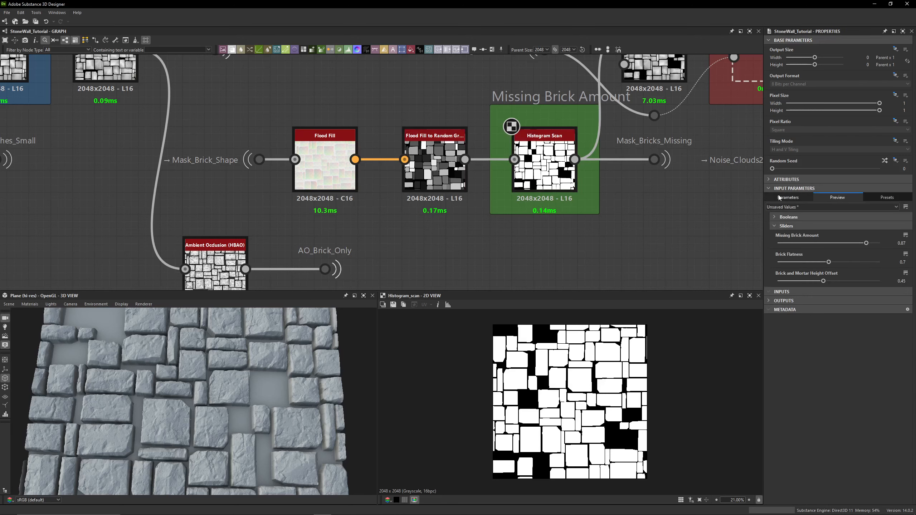
pyautogui.click(779, 198)
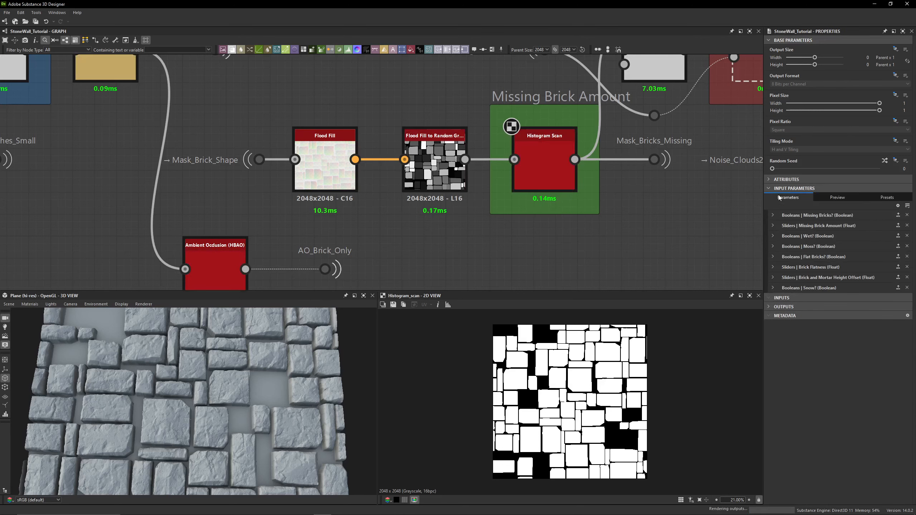
pyautogui.click(538, 164)
pyautogui.click(907, 198)
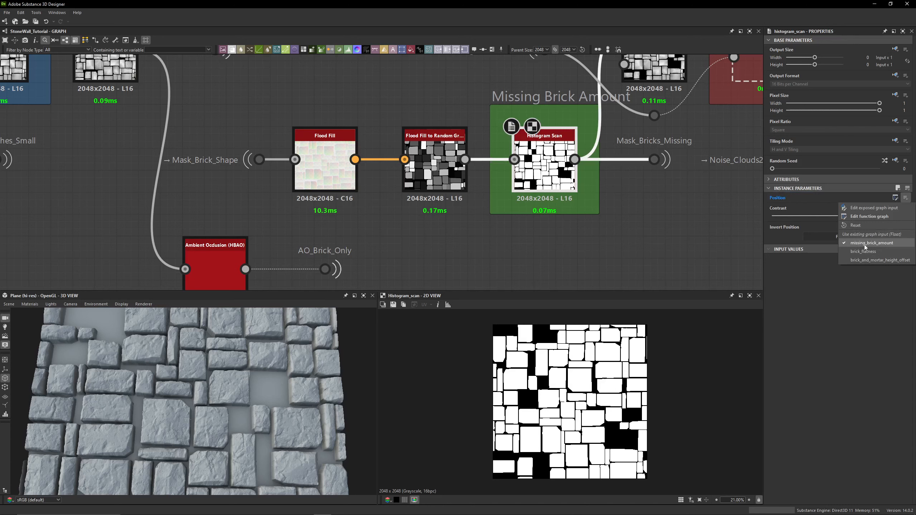
pyautogui.click(700, 225)
pyautogui.click(700, 225)
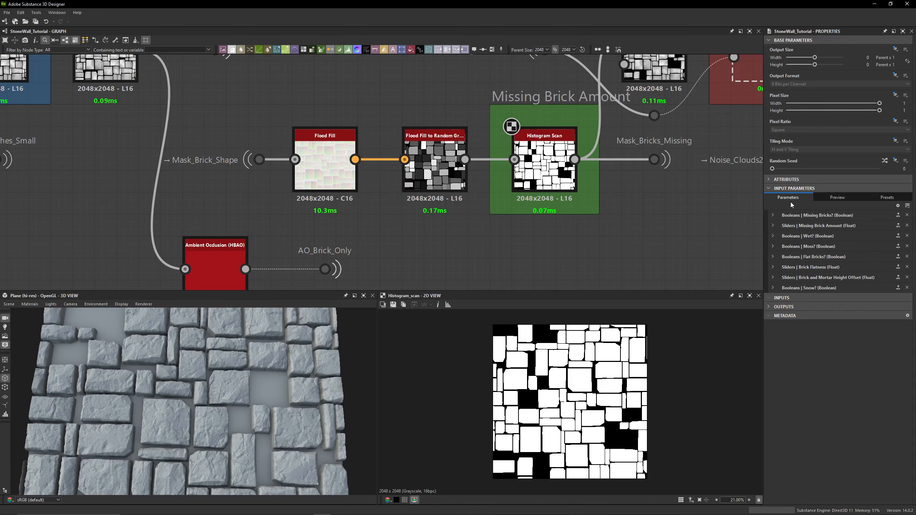
pyautogui.click(772, 226)
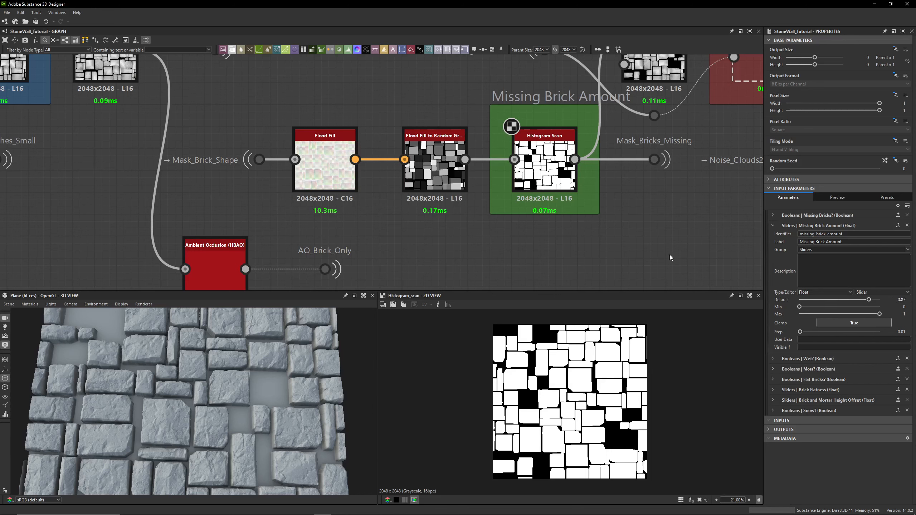
# - Open the graph's input parameter preview and expand the Sliders and Booleans groups
pyautogui.click(826, 197)
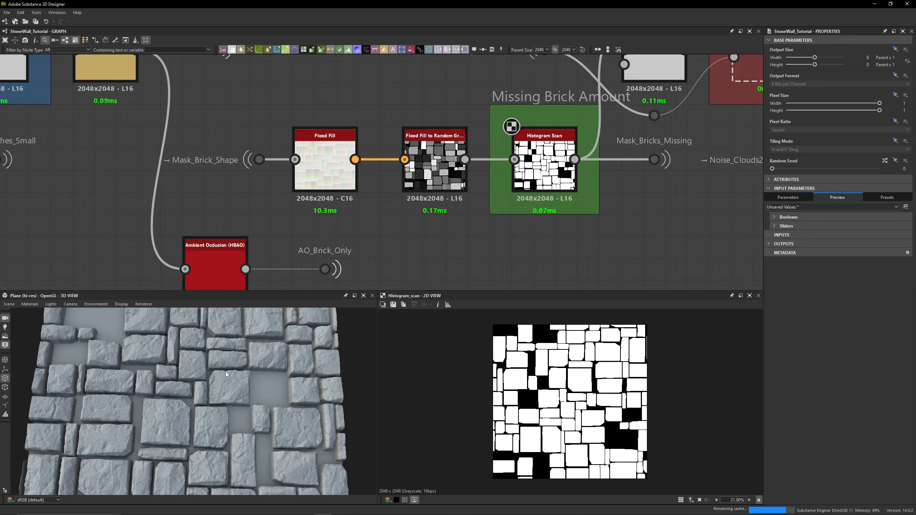
pyautogui.scroll(-3, 228, 377)
pyautogui.scroll(-2, 229, 381)
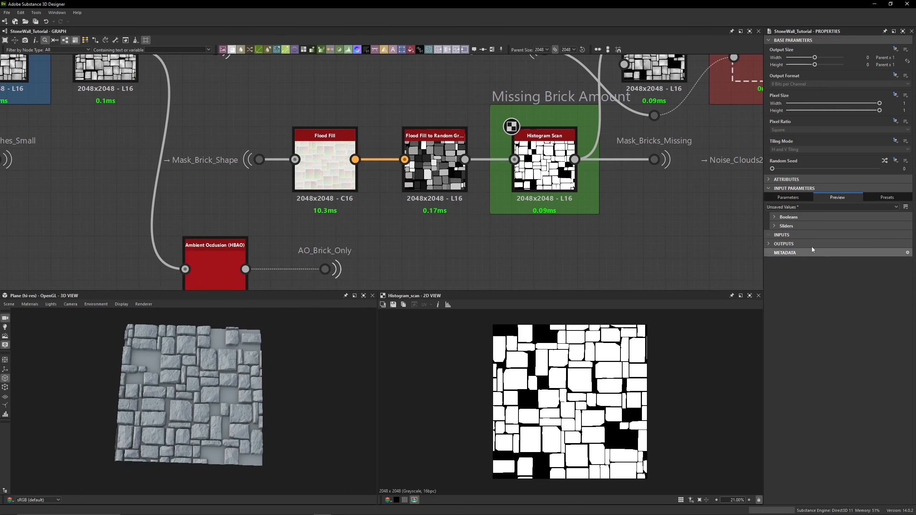
pyautogui.click(774, 228)
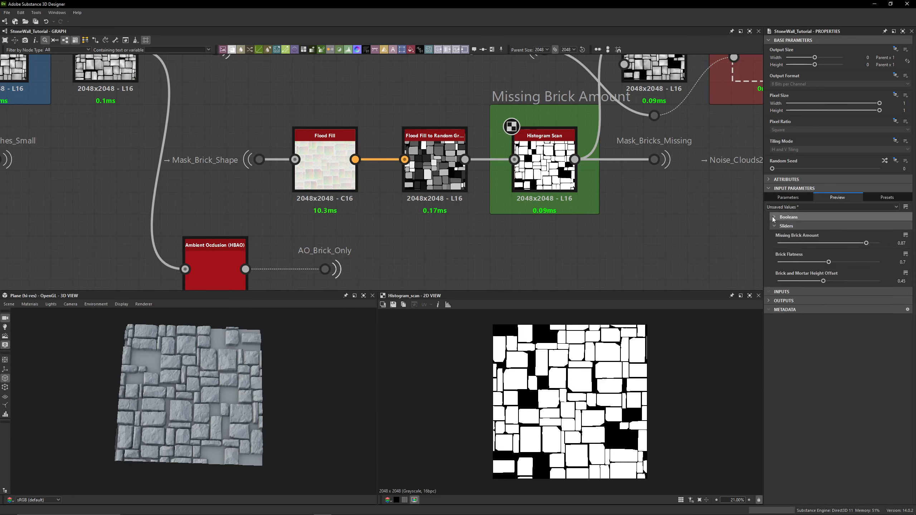
pyautogui.click(773, 218)
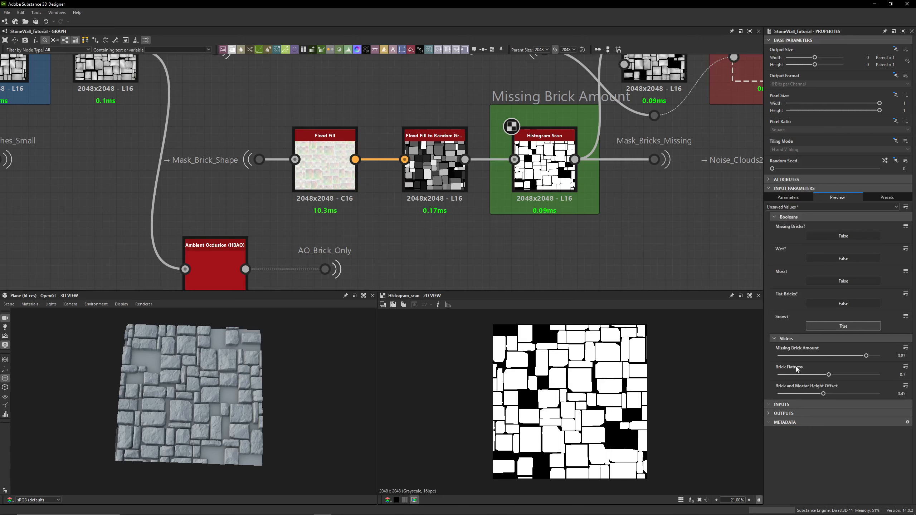
# - Try lowering the Missing Brick Amount slider to 0.62, then undo both slider changes
pyautogui.moveTo(866, 356); pyautogui.dragTo(848, 356)
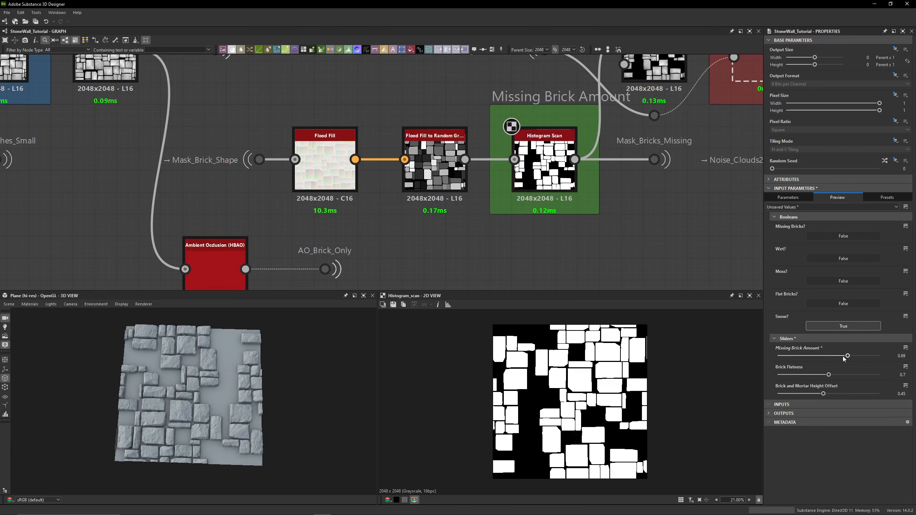
pyautogui.moveTo(850, 355)
pyautogui.mouseDown()
pyautogui.moveTo(866, 356)
pyautogui.moveTo(813, 356)
pyautogui.moveTo(852, 357)
pyautogui.moveTo(820, 357)
pyautogui.moveTo(841, 357)
pyautogui.mouseUp()
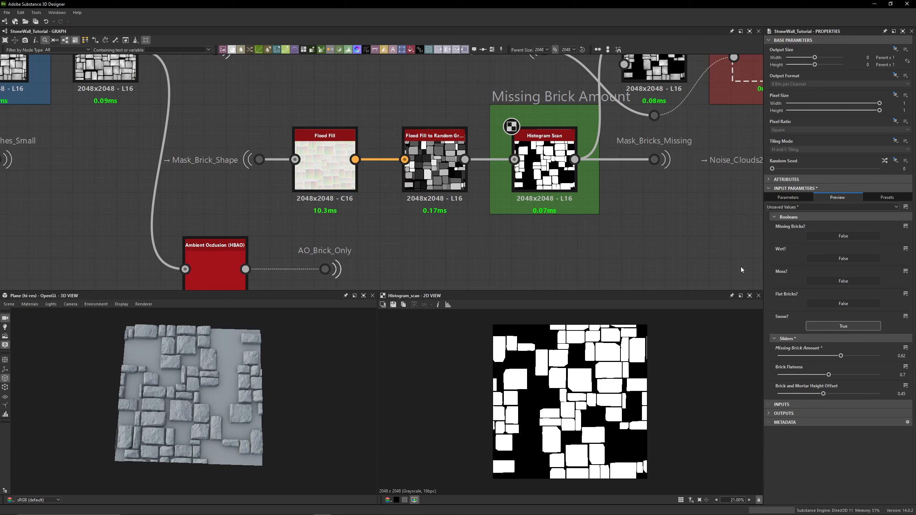
pyautogui.hotkey('ctrl', 'z')
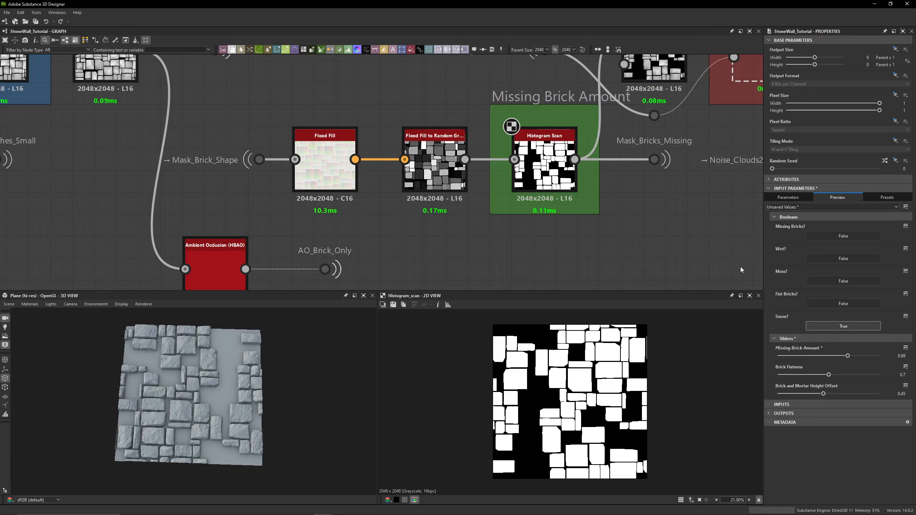
pyautogui.hotkey('ctrl', 'z')
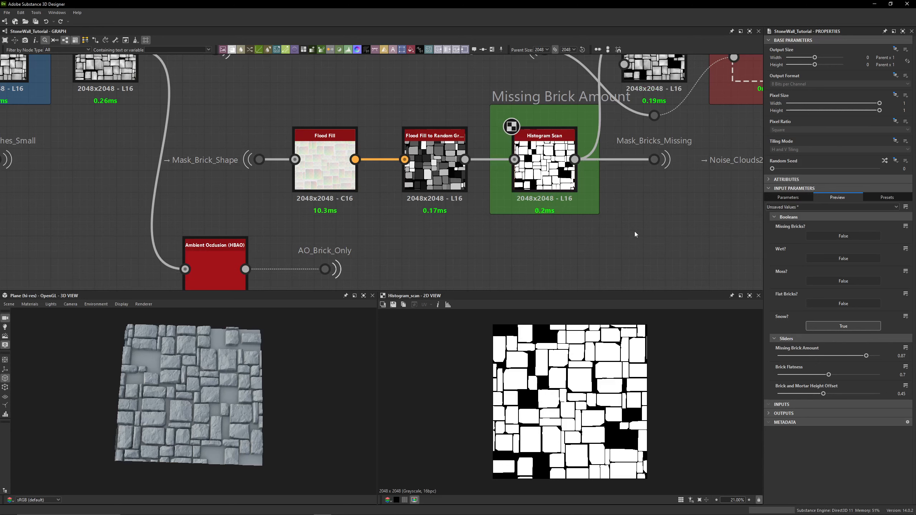
# - Add a Histogram Select node connected to the Flood Fill to Random Grayscale output
pyautogui.moveTo(578, 253); pyautogui.dragTo(525, 180, button='middle')
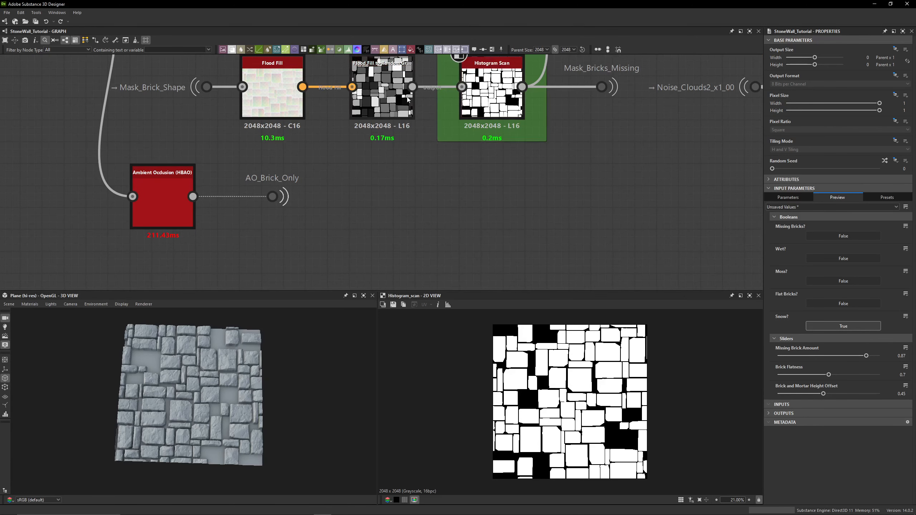
pyautogui.moveTo(412, 87); pyautogui.dragTo(424, 195)
pyautogui.write('select')
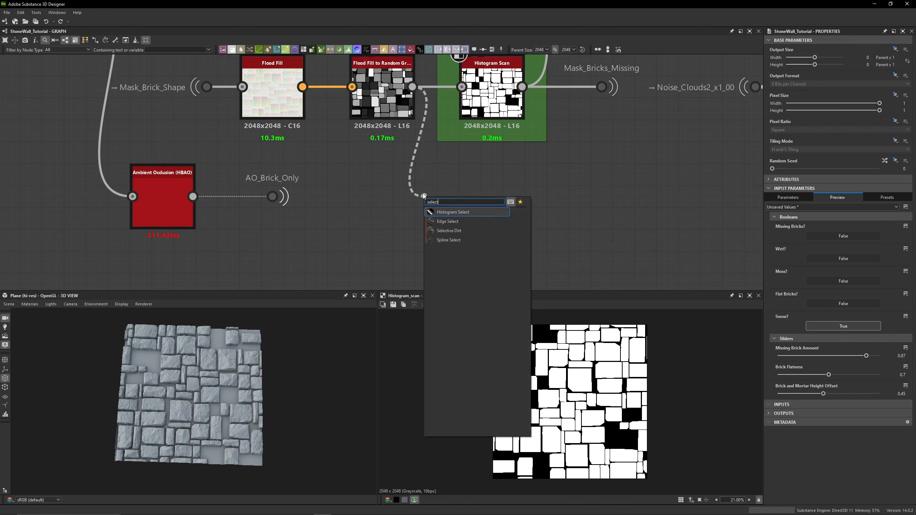
pyautogui.press('Return')
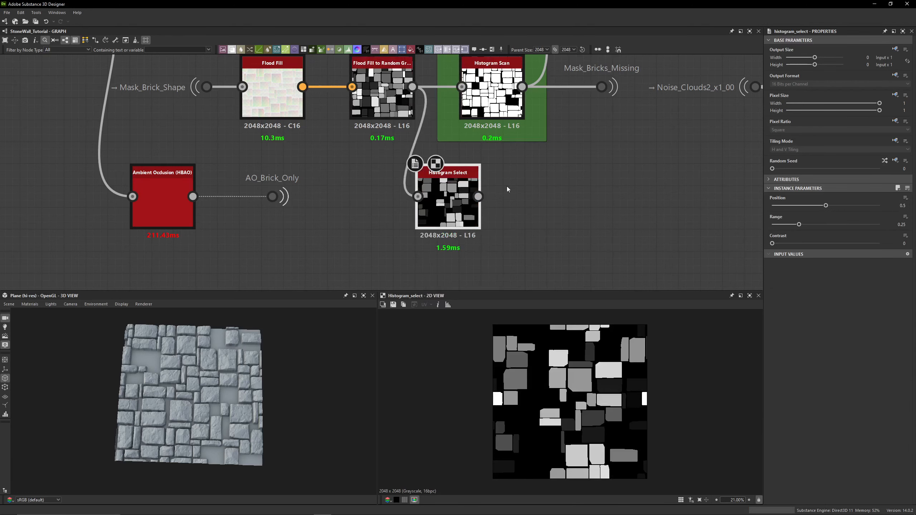
# - Set the Histogram Select node's Position to 0.8 and Contrast to 1
pyautogui.moveTo(826, 206); pyautogui.dragTo(809, 212)
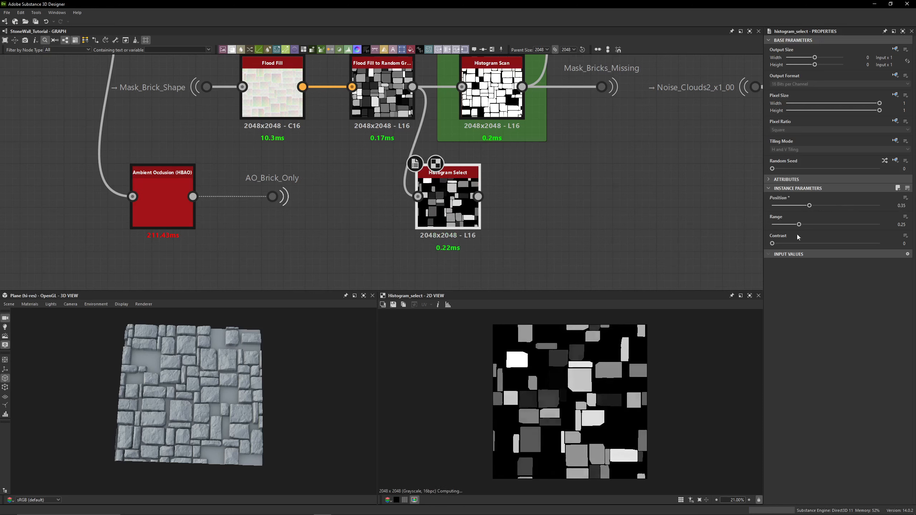
pyautogui.moveTo(773, 244); pyautogui.dragTo(882, 248)
pyautogui.moveTo(811, 207)
pyautogui.mouseDown()
pyautogui.moveTo(878, 210)
pyautogui.moveTo(806, 206)
pyautogui.mouseUp()
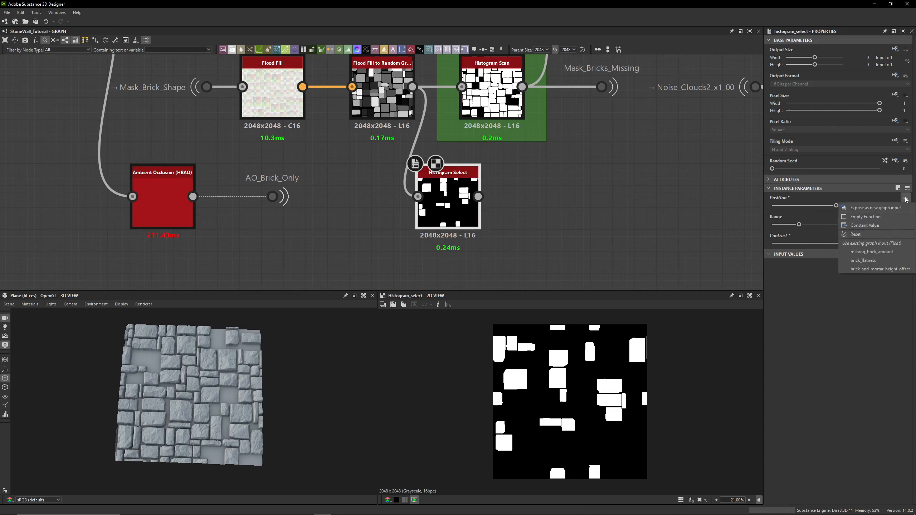
# - Expose the Position as a new graph input with identifier missing_brick_seed and label Missing Brick Seed
pyautogui.click(881, 208)
pyautogui.moveTo(383, 197)
pyautogui.mouseDown()
pyautogui.moveTo(343, 197)
pyautogui.moveTo(374, 197)
pyautogui.mouseUp()
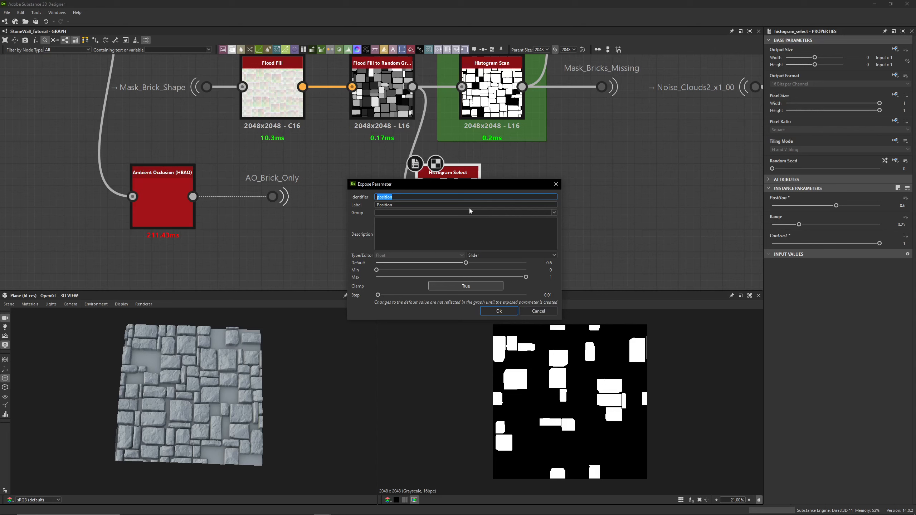
pyautogui.write('missing brick_seed')
pyautogui.press('Tab')
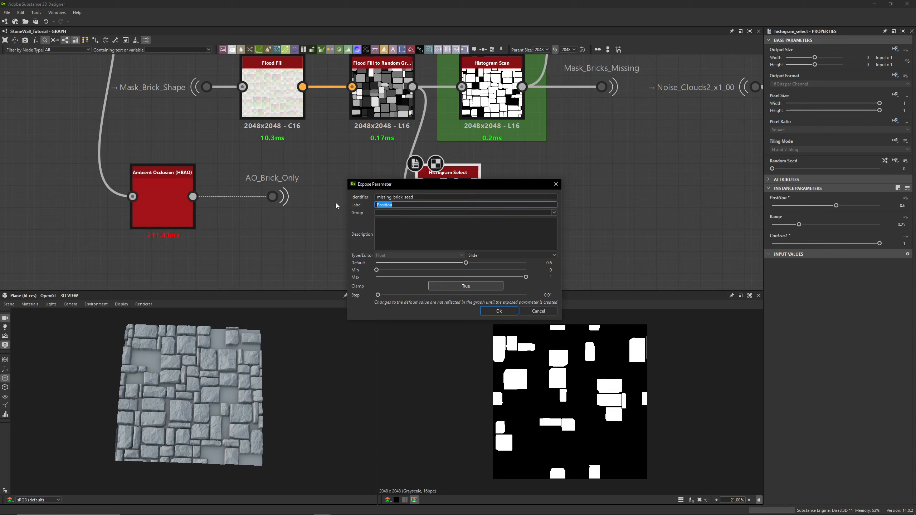
pyautogui.write('Missing Brick Seed')
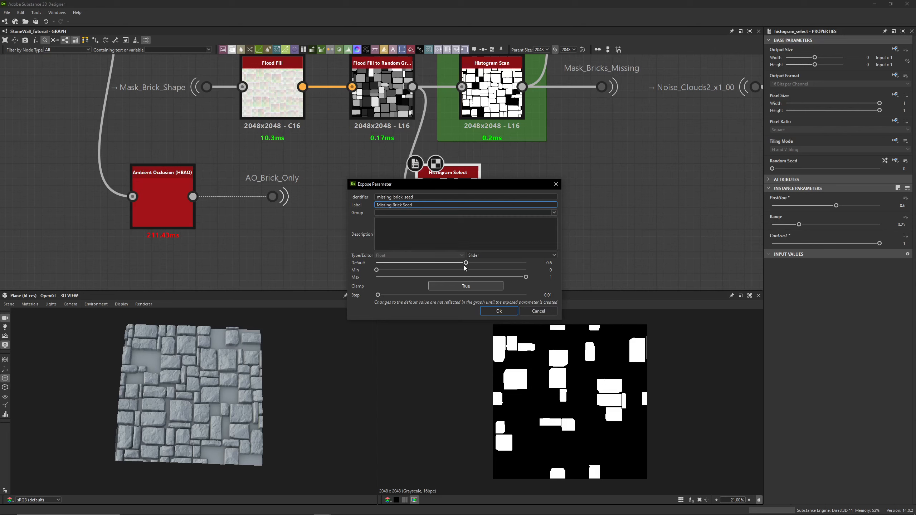
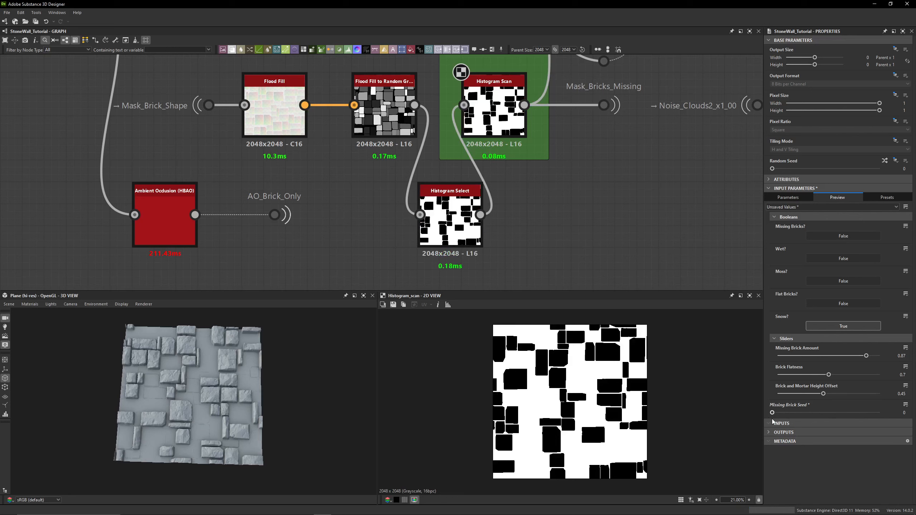
# - Set the Missing Brick Seed slider to 0.04 and inspect the wall surface closely in the 3D view
pyautogui.moveTo(772, 412); pyautogui.dragTo(776, 413)
pyautogui.scroll(3, 150, 414)
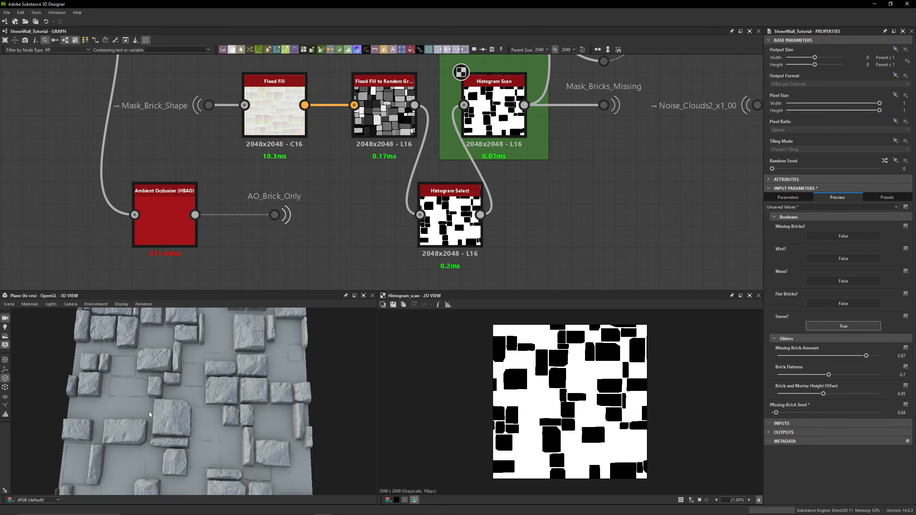
pyautogui.scroll(10, 149, 411)
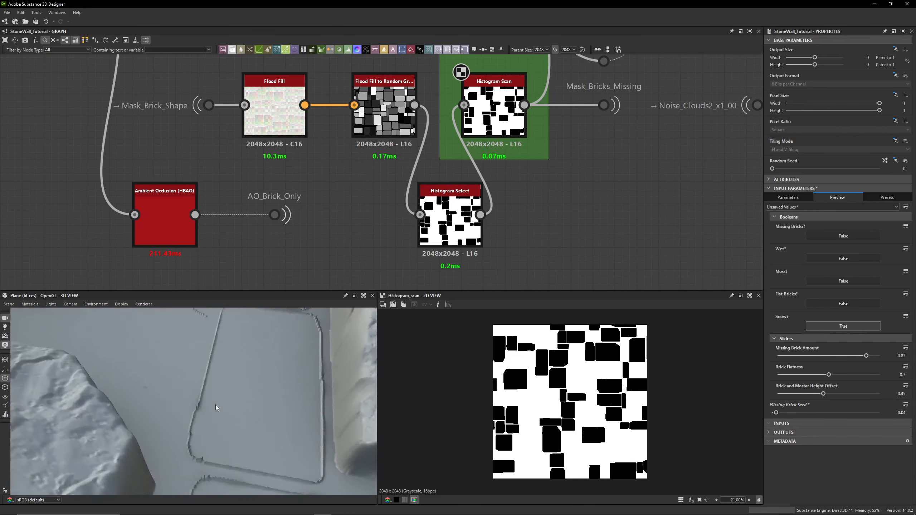
pyautogui.moveTo(216, 405)
pyautogui.mouseDown()
pyautogui.moveTo(209, 355)
pyautogui.moveTo(221, 420)
pyautogui.mouseUp()
pyautogui.moveTo(205, 339); pyautogui.dragTo(194, 389, button='middle')
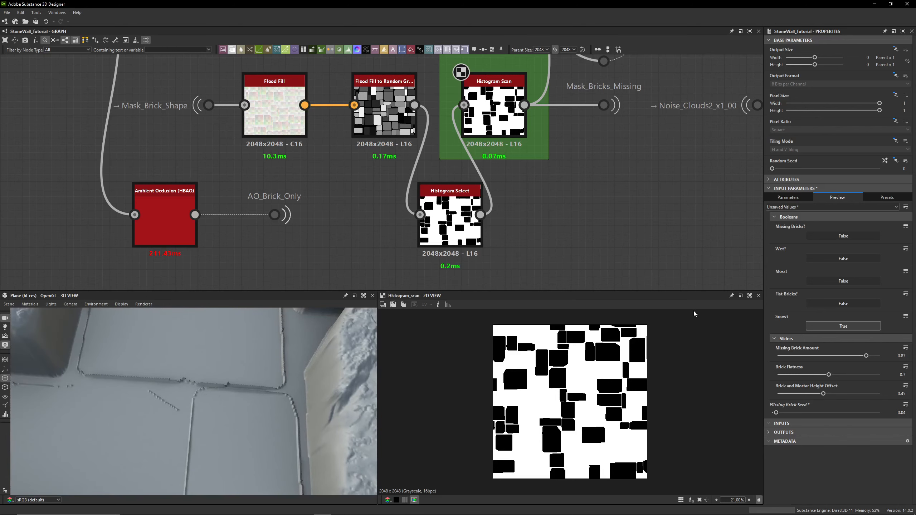
# - Preview the Histogram Select node's output in the 2D view, and undo the last change
pyautogui.click(464, 219)
pyautogui.scroll(-3, 535, 195)
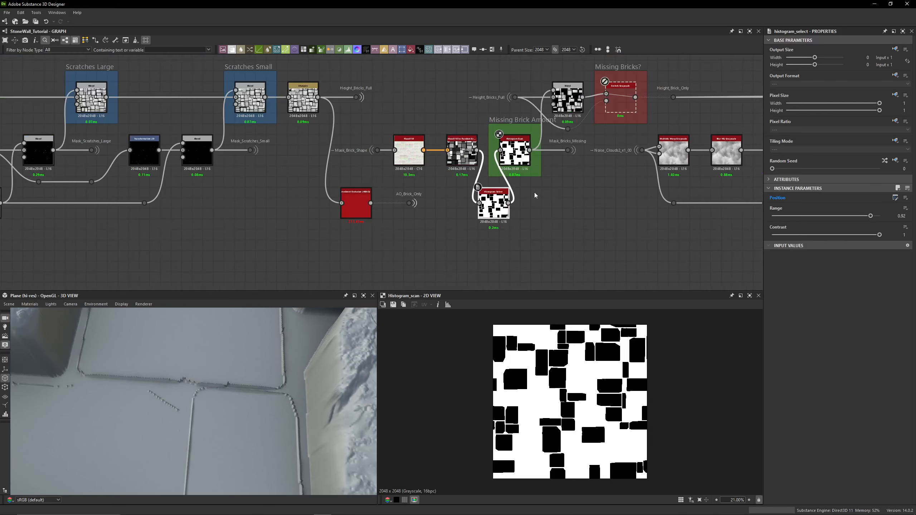
pyautogui.doubleClick(494, 206)
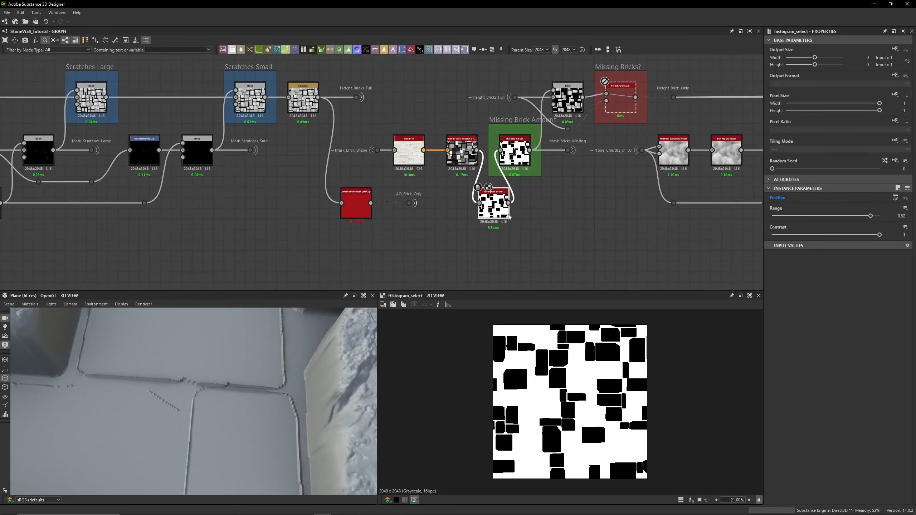
pyautogui.click(666, 239)
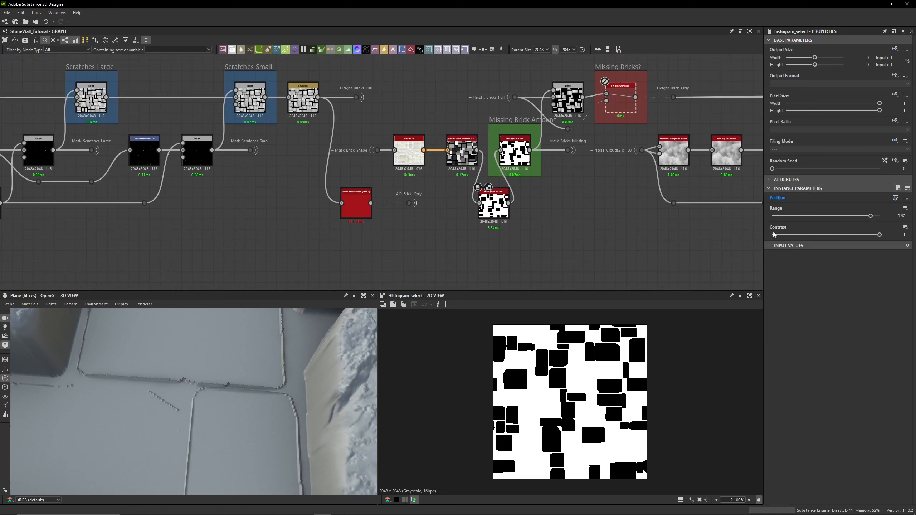
pyautogui.hotkey('ctrl', 'z')
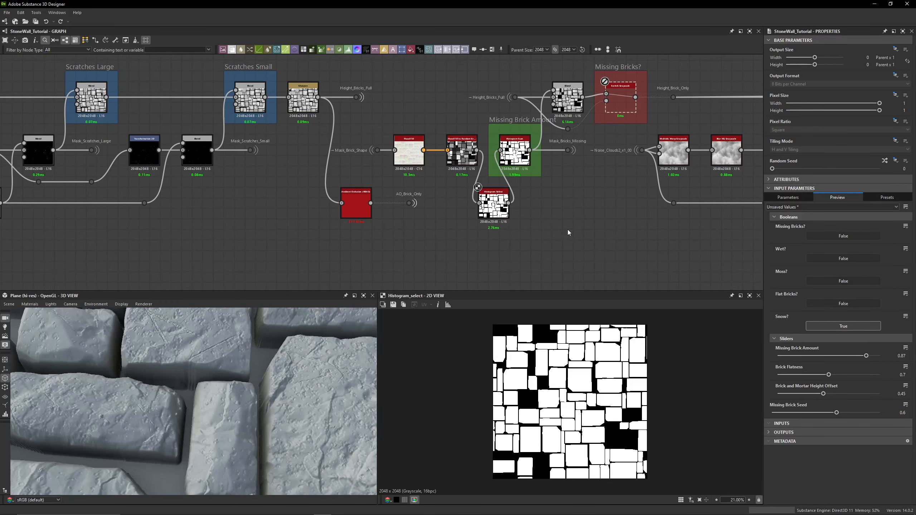
# - Inspect the Histogram Select node and display the Histogram Scan node's output in the 2D view
pyautogui.scroll(5, 517, 217)
pyautogui.click(493, 210)
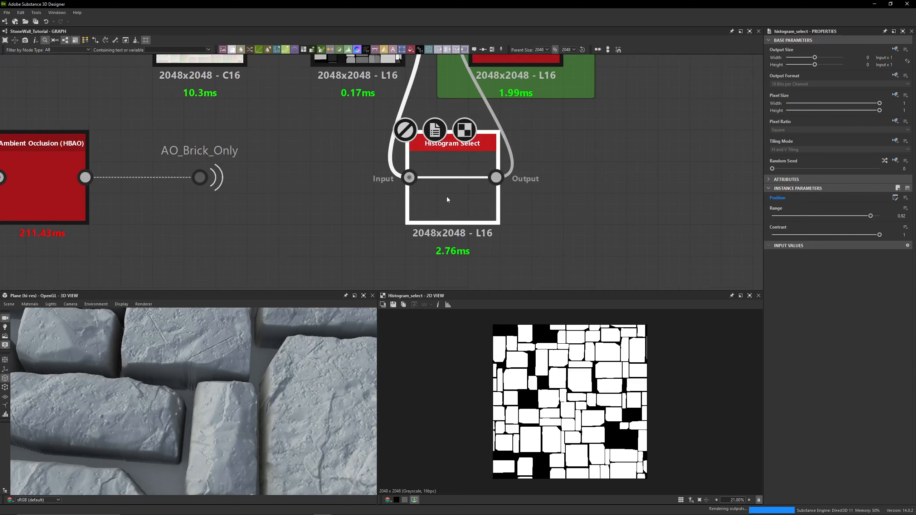
pyautogui.scroll(-3, 582, 239)
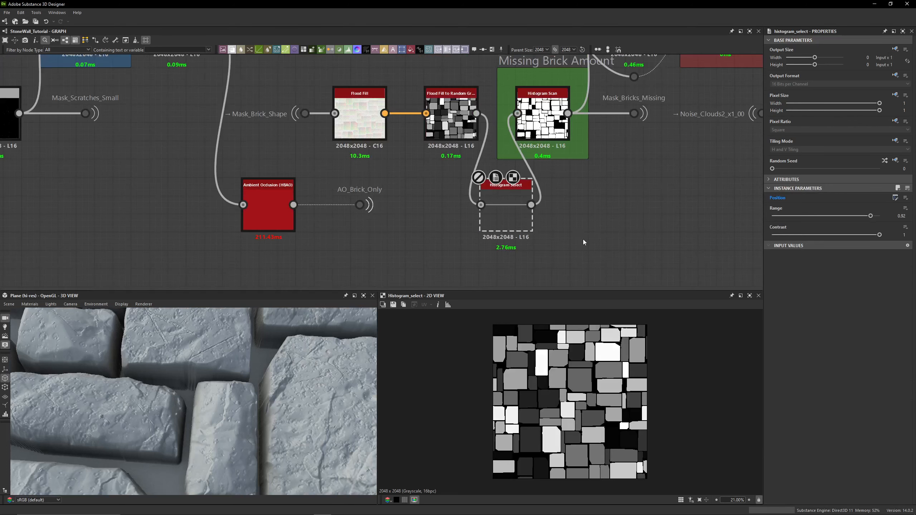
pyautogui.scroll(-3, 583, 239)
pyautogui.moveTo(609, 222); pyautogui.dragTo(487, 241, button='middle')
pyautogui.scroll(4, 443, 182)
pyautogui.doubleClick(441, 187)
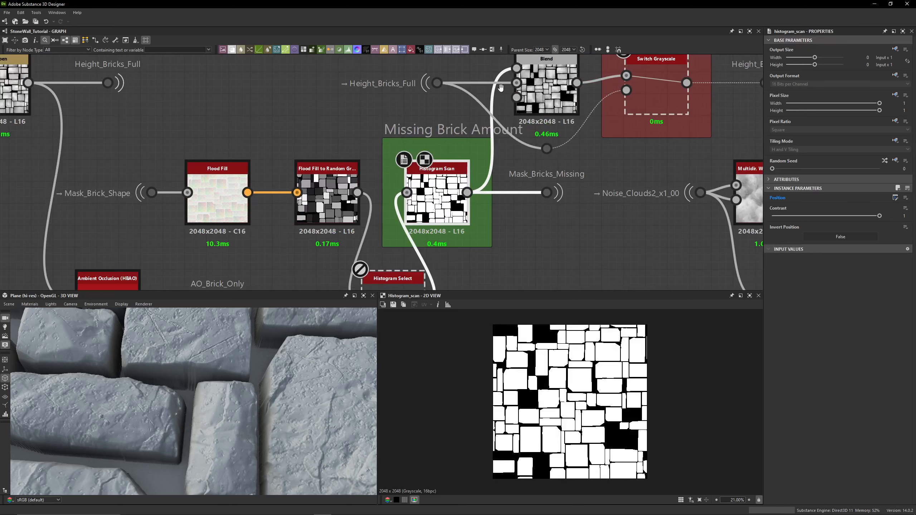
# - Examine the Height_Bricks_Full dot connections and the Blend node feeding the Missing Bricks? switch
pyautogui.moveTo(518, 67); pyautogui.dragTo(481, 99, button='middle')
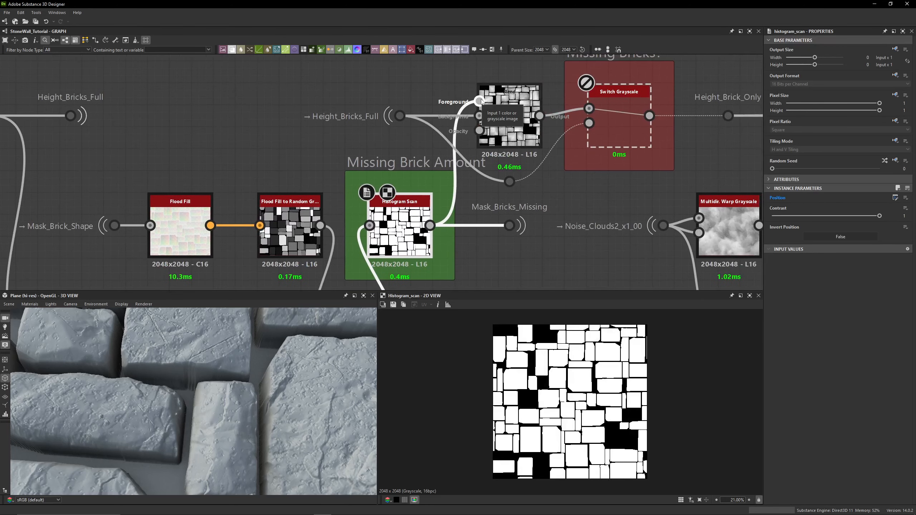
pyautogui.moveTo(125, 84); pyautogui.dragTo(58, 139)
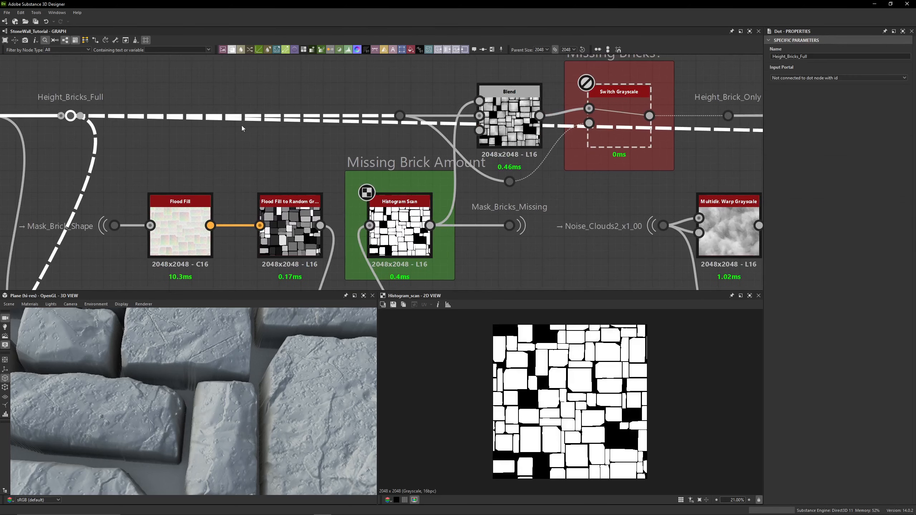
pyautogui.click(400, 116)
pyautogui.click(407, 133)
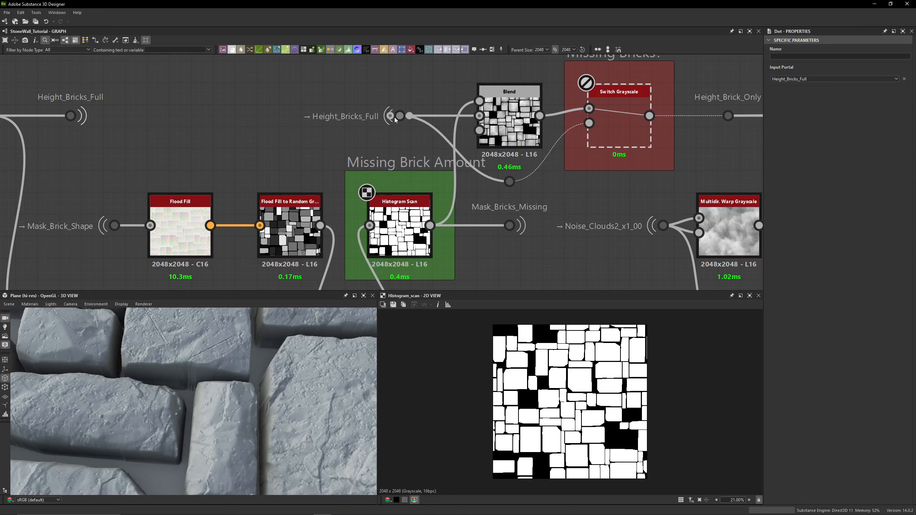
pyautogui.click(509, 120)
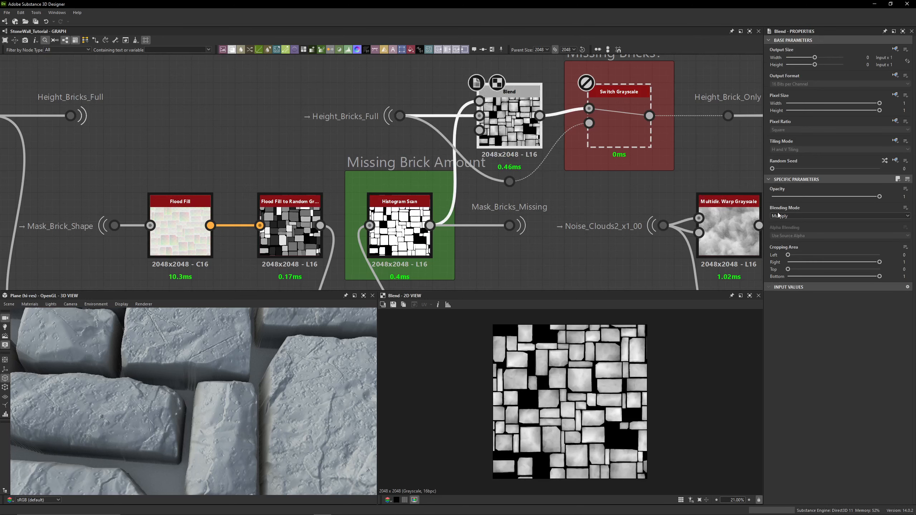
pyautogui.hotkey('shift', 'd')
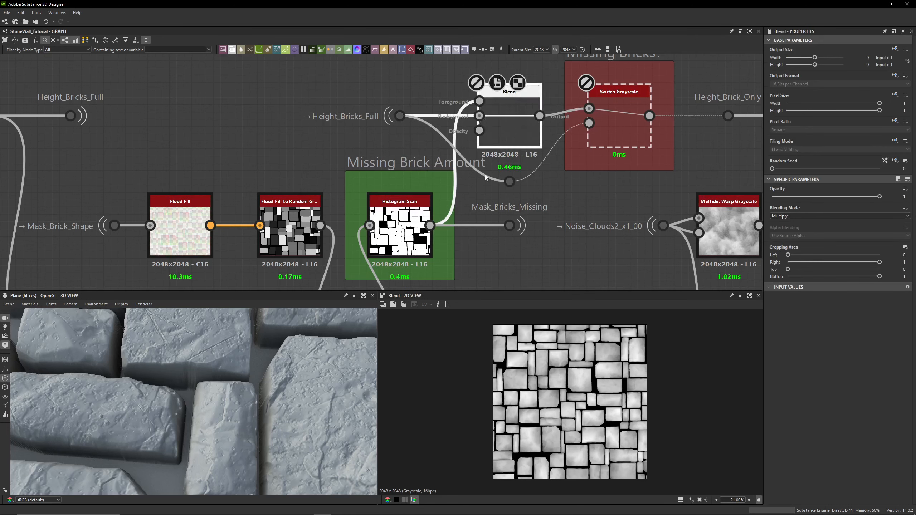
pyautogui.click(382, 223)
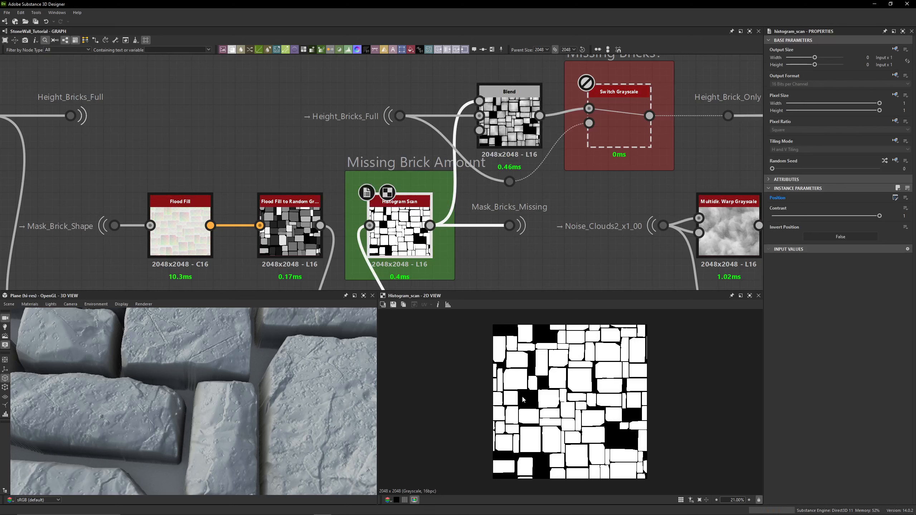
pyautogui.click(509, 121)
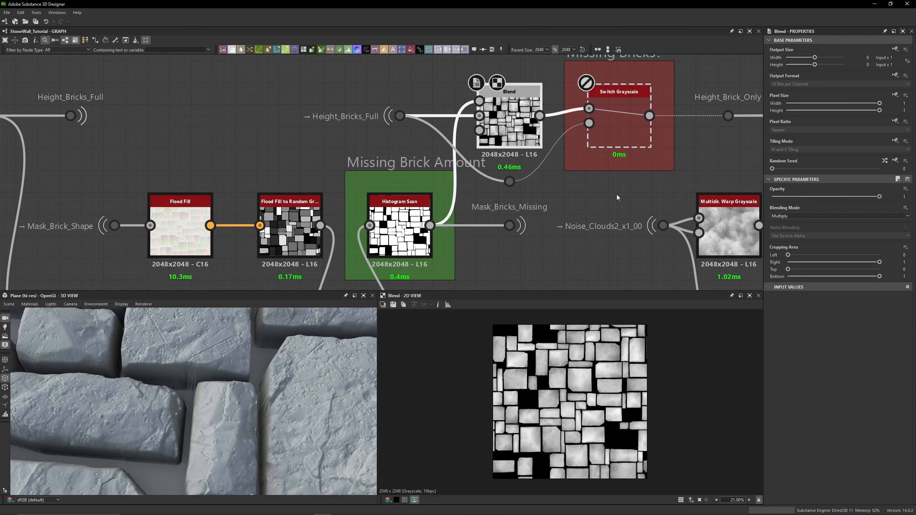
# - Examine the Mask_Bricks_Missing dot and preview the Switch Grayscale output in the 2D and 3D views
pyautogui.moveTo(548, 197); pyautogui.dragTo(528, 158, button='middle')
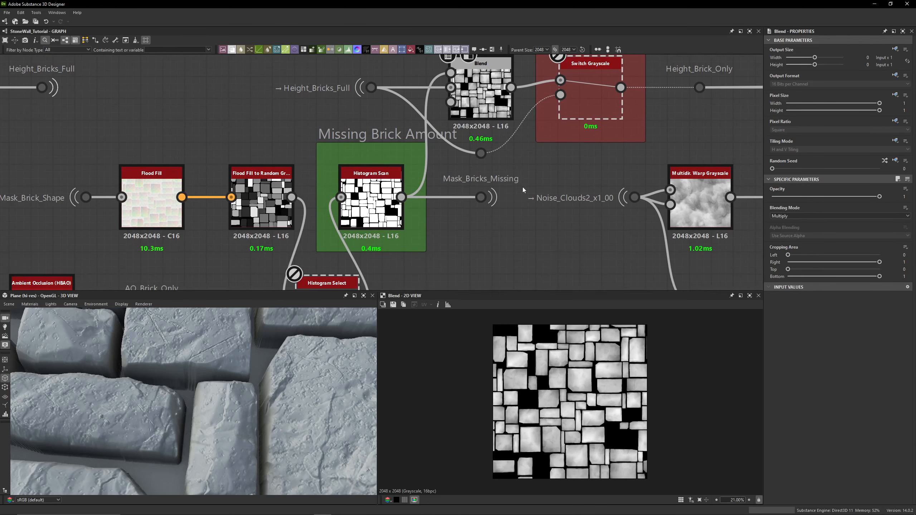
pyautogui.click(391, 196)
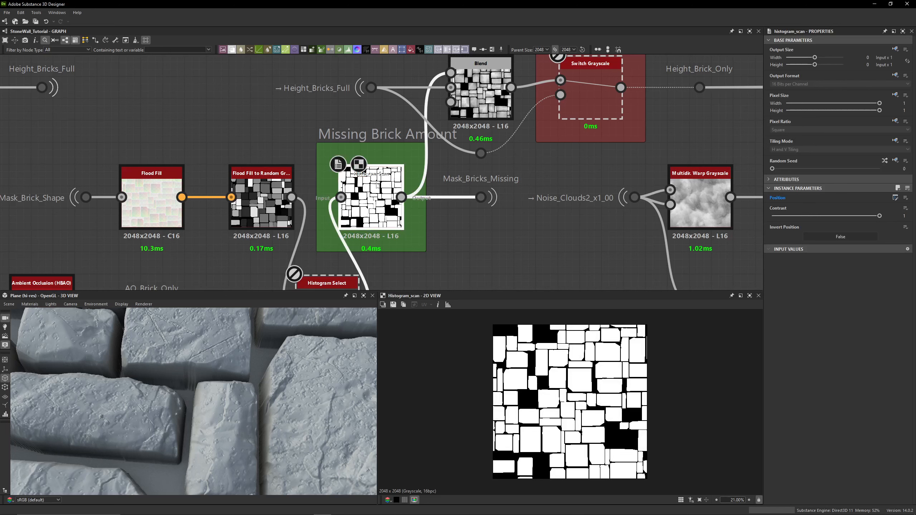
pyautogui.moveTo(499, 230); pyautogui.dragTo(465, 180)
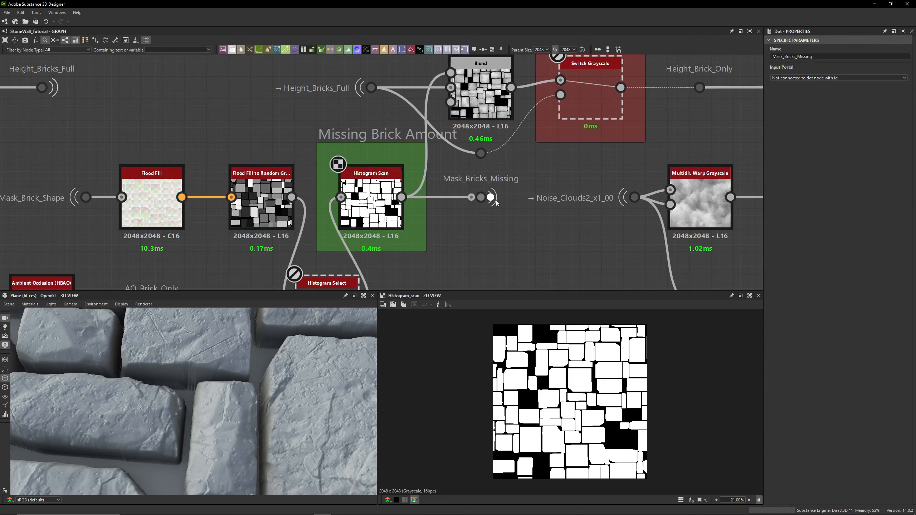
pyautogui.click(481, 198)
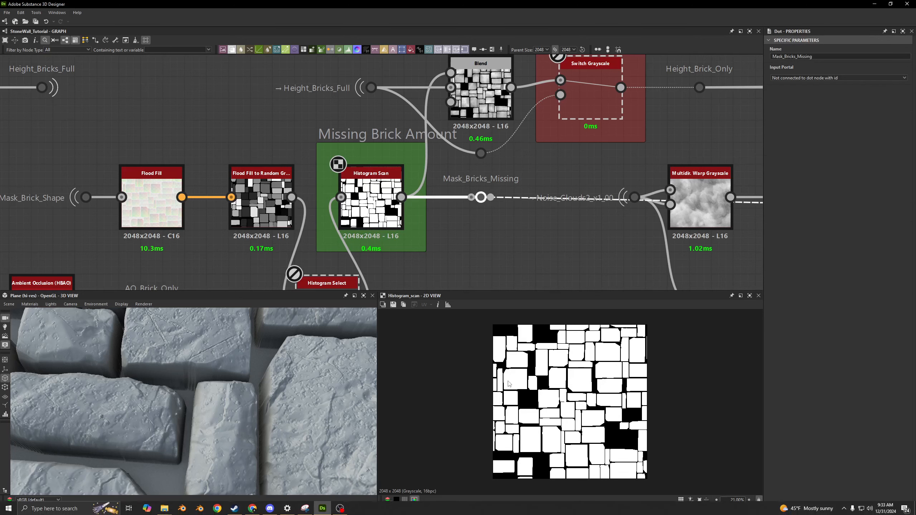
pyautogui.scroll(4, 548, 367)
pyautogui.scroll(8, 542, 357)
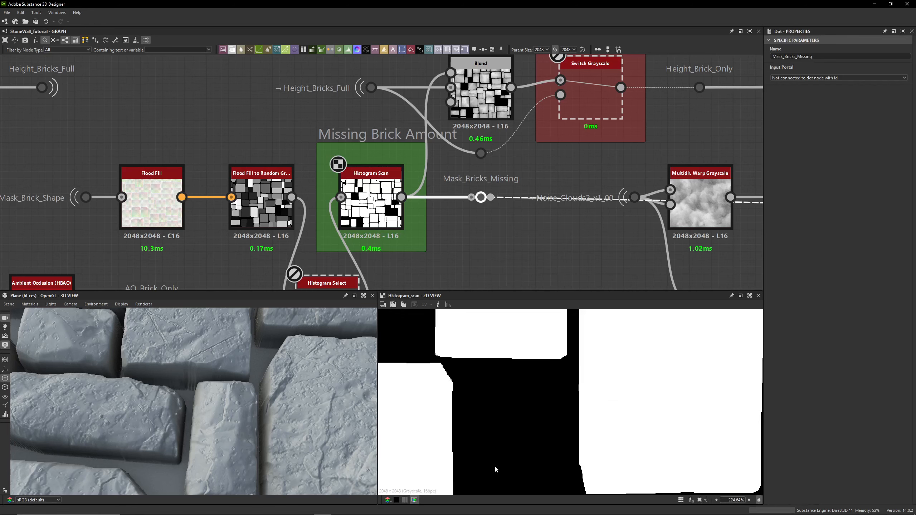
pyautogui.scroll(-3, 501, 210)
pyautogui.moveTo(538, 176); pyautogui.dragTo(528, 214, button='middle')
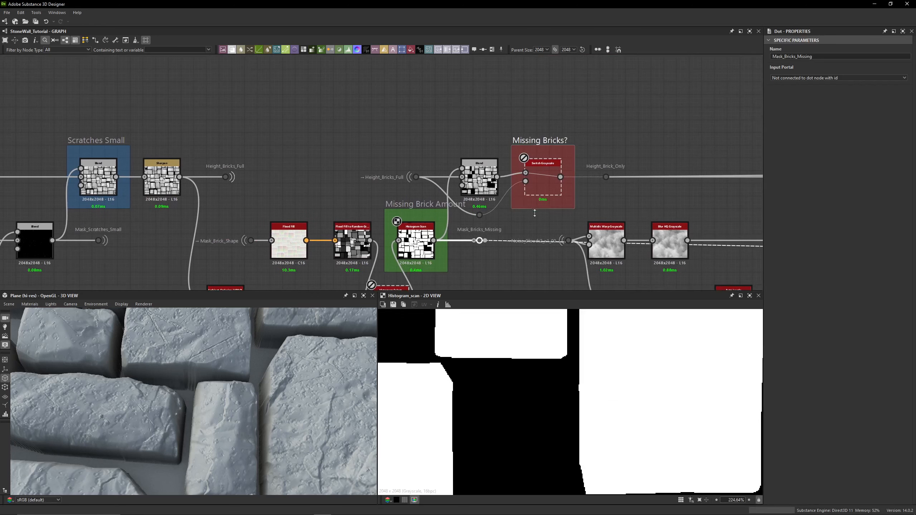
pyautogui.doubleClick(544, 183)
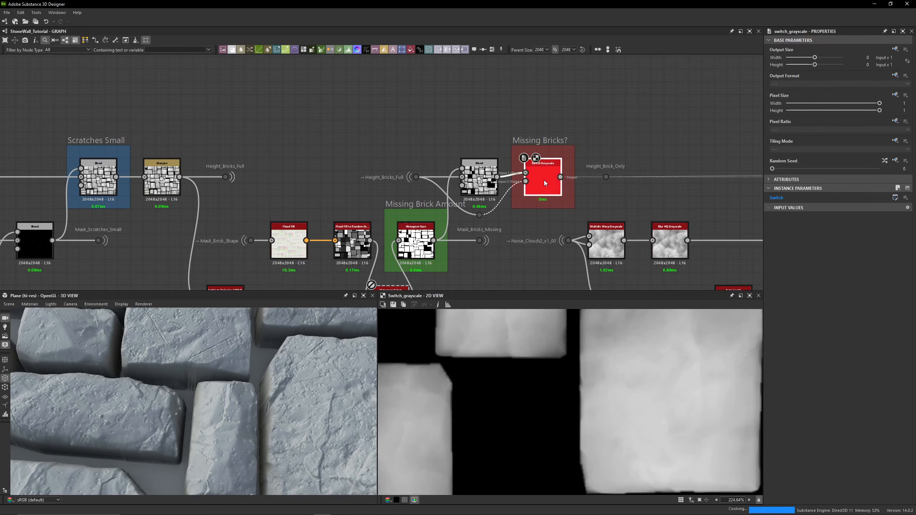
pyautogui.scroll(-12, 208, 388)
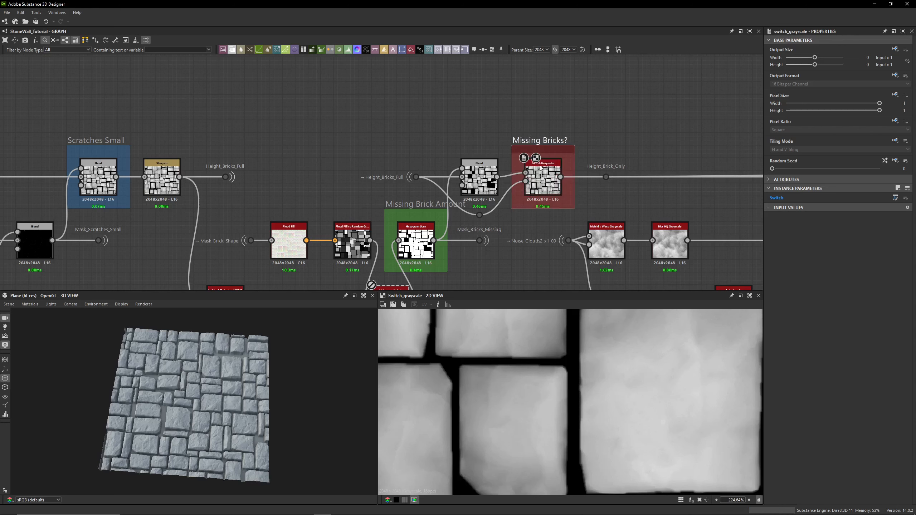
# - Toggle the Missing Bricks? graph parameter to True and back to False
pyautogui.click(527, 95)
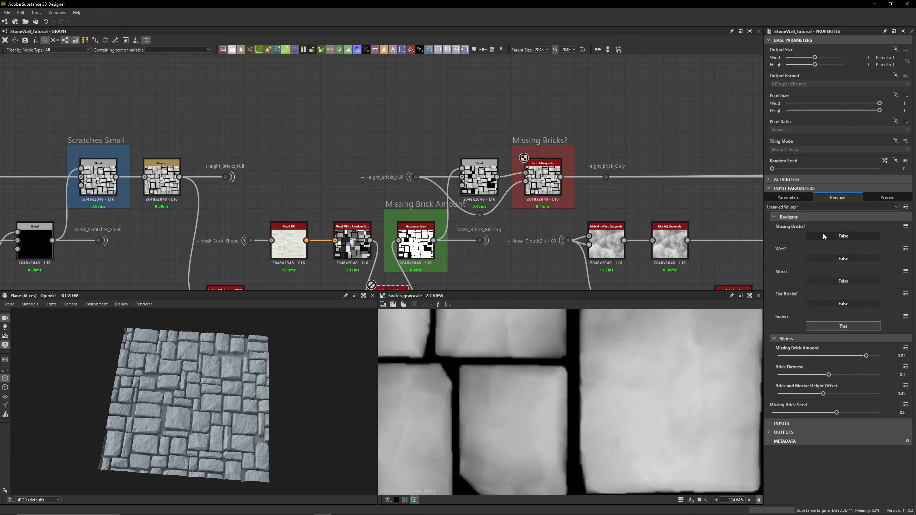
pyautogui.click(839, 240)
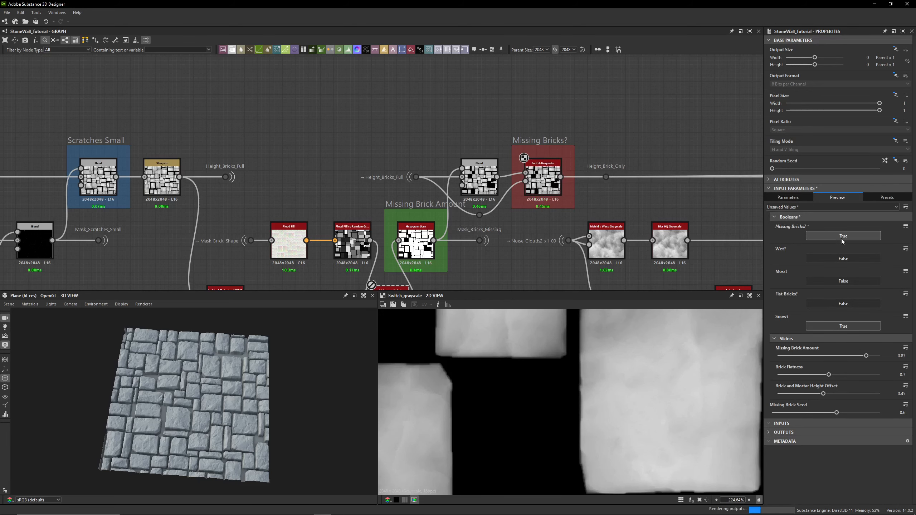
pyautogui.click(841, 237)
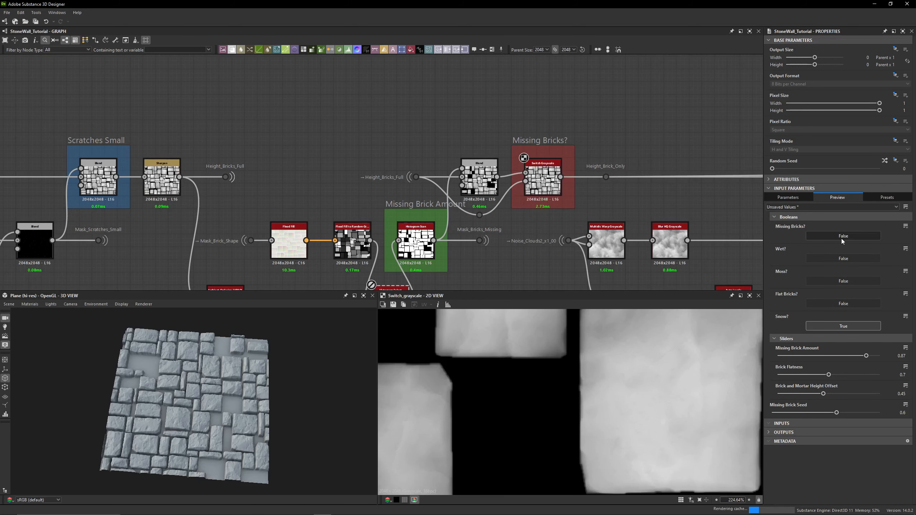
# - Examine the Blend node and Switch Grayscale inputs inside the Missing Bricks? frame, previewing each output
pyautogui.scroll(5, 461, 197)
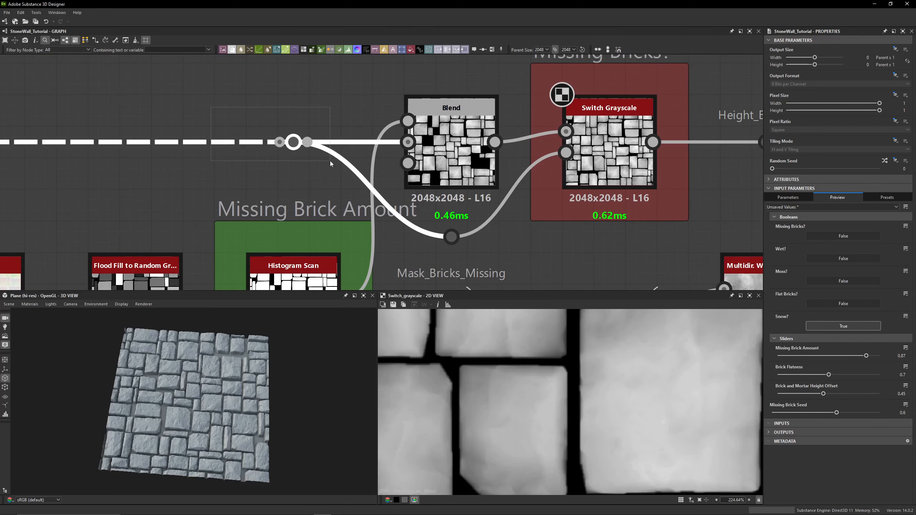
pyautogui.click(294, 142)
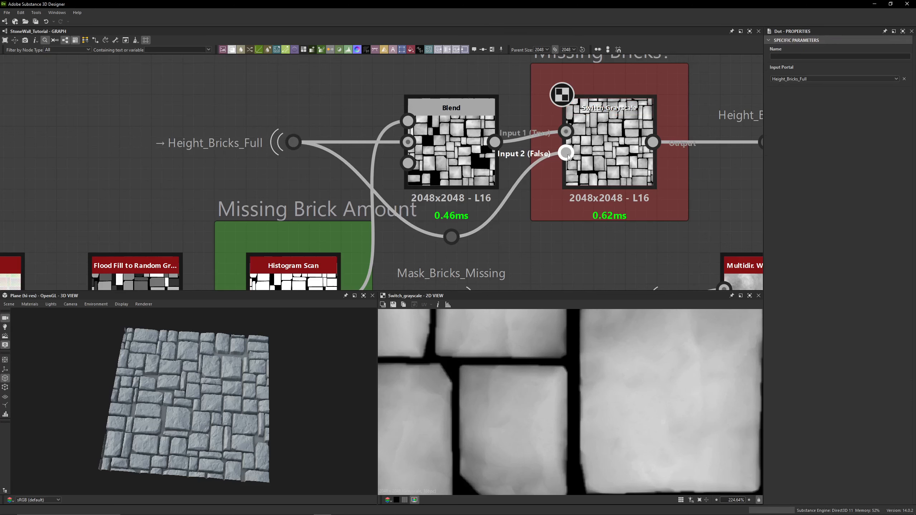
pyautogui.moveTo(644, 57); pyautogui.dragTo(621, 96, button='middle')
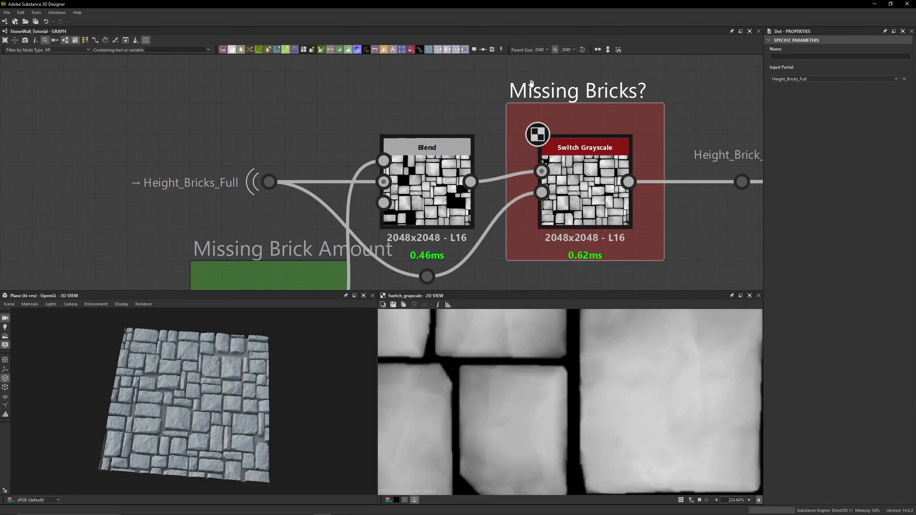
pyautogui.doubleClick(435, 184)
pyautogui.scroll(-8, 496, 392)
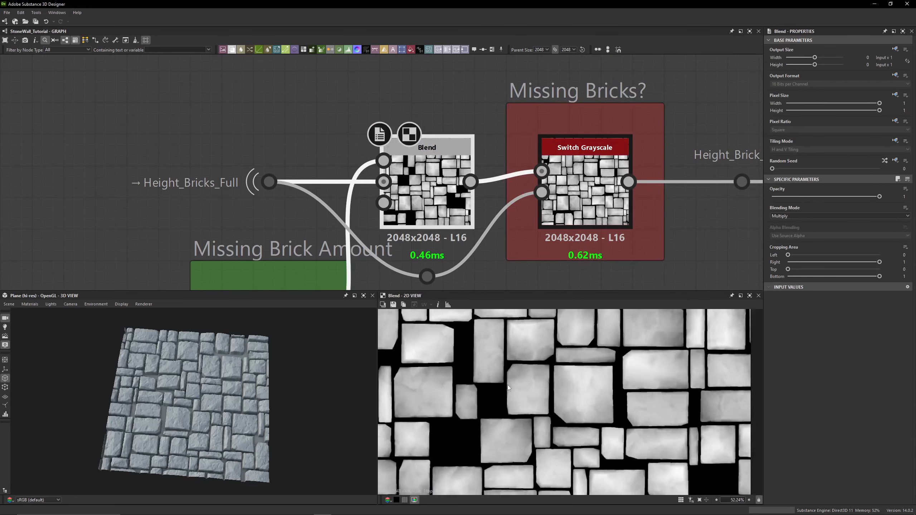
pyautogui.scroll(-1, 509, 386)
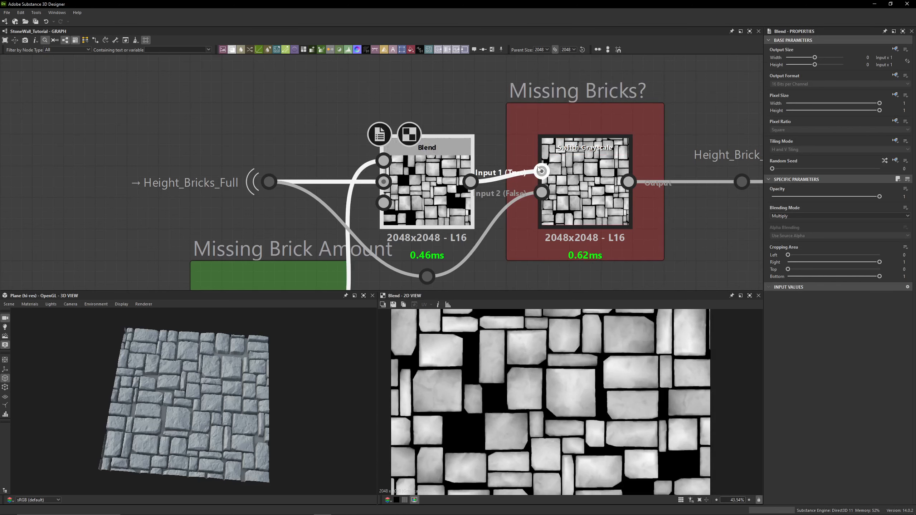
pyautogui.click(545, 179)
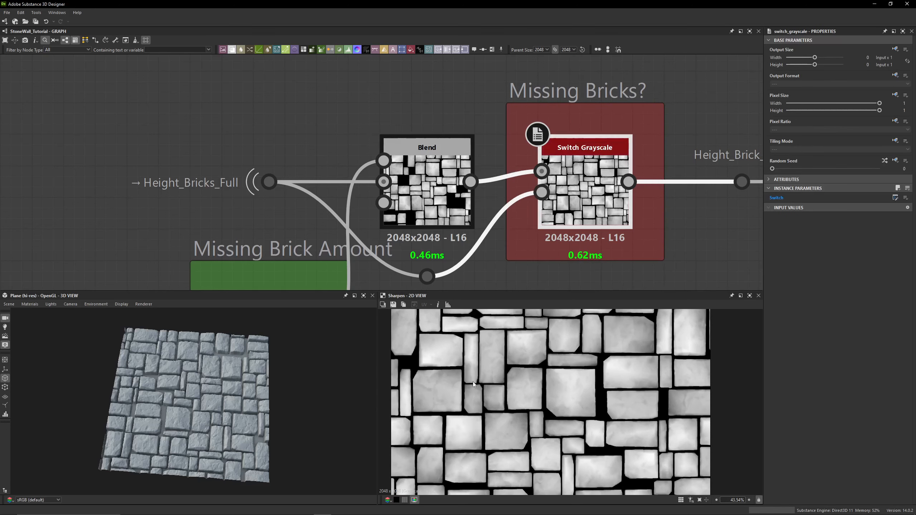
pyautogui.doubleClick(598, 161)
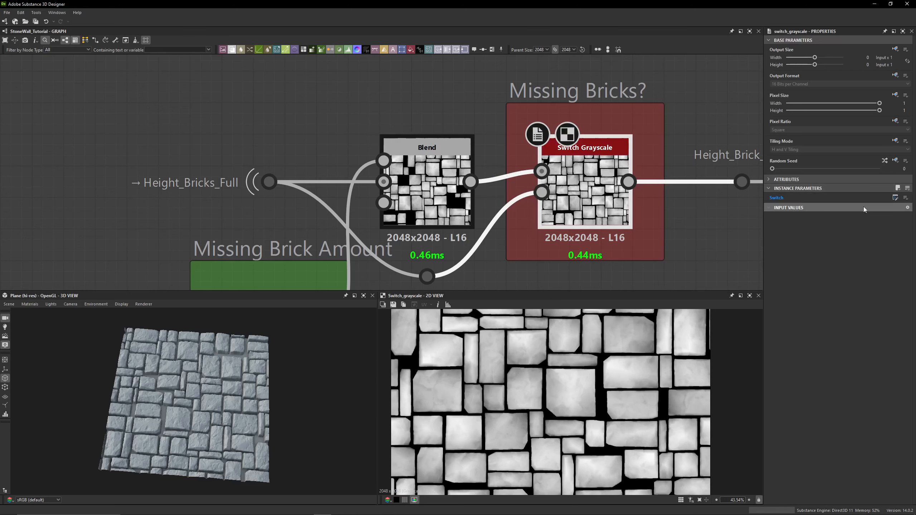
# - Inspect the exposure options of the Switch parameter on the Switch Grayscale node, then close them
pyautogui.click(905, 197)
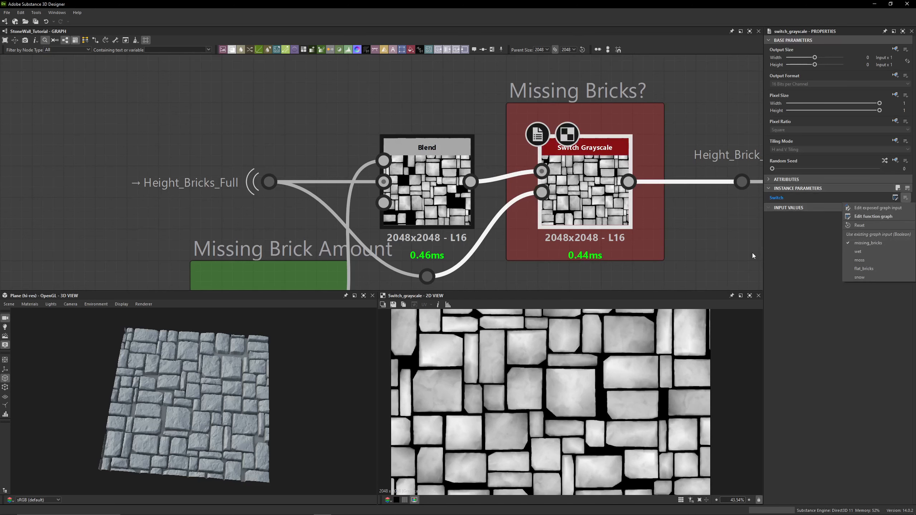
pyautogui.click(688, 232)
pyautogui.click(687, 233)
pyautogui.scroll(-4, 687, 232)
pyautogui.moveTo(688, 232); pyautogui.dragTo(510, 183, button='middle')
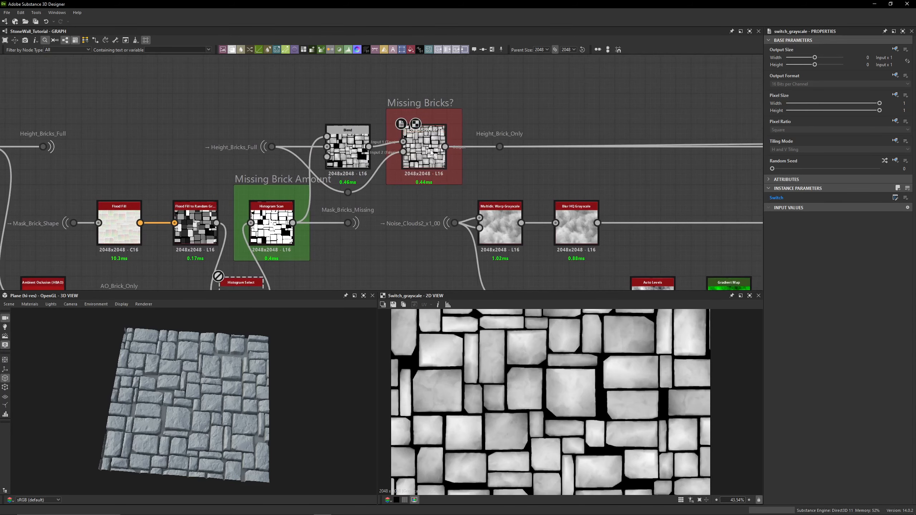
# - Follow the Height_Brick_Only dot and its connection across the graph
pyautogui.moveTo(527, 110); pyautogui.dragTo(485, 166)
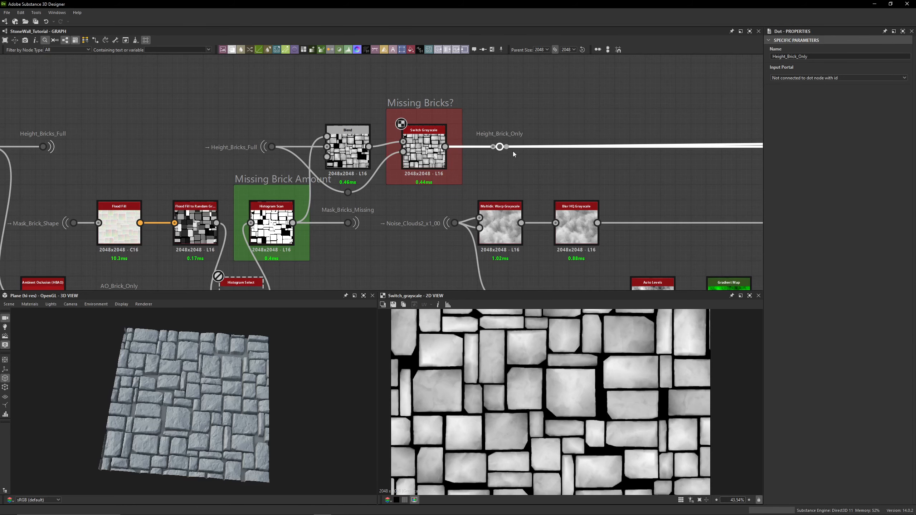
pyautogui.scroll(-3, 510, 147)
pyautogui.moveTo(650, 168)
pyautogui.mouseDown(button='middle')
pyautogui.moveTo(324, 190)
pyautogui.moveTo(598, 190)
pyautogui.mouseUp(button='middle')
pyautogui.scroll(3, 524, 163)
pyautogui.moveTo(475, 159)
pyautogui.mouseDown()
pyautogui.moveTo(515, 213)
pyautogui.moveTo(504, 226)
pyautogui.mouseUp()
pyautogui.moveTo(521, 142); pyautogui.dragTo(480, 222)
pyautogui.scroll(-3, 495, 225)
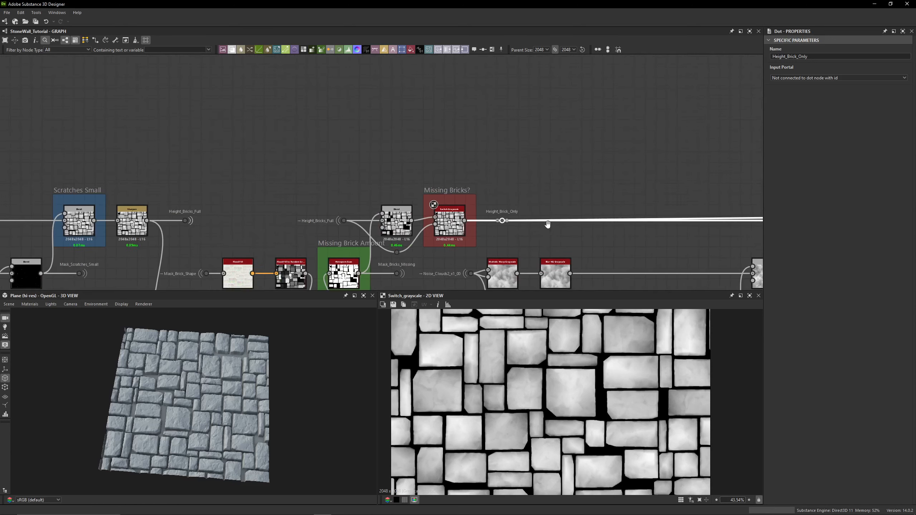
pyautogui.moveTo(548, 225)
pyautogui.mouseDown(button='middle')
pyautogui.moveTo(372, 113)
pyautogui.moveTo(256, 158)
pyautogui.mouseUp(button='middle')
pyautogui.moveTo(234, 130); pyautogui.dragTo(213, 160)
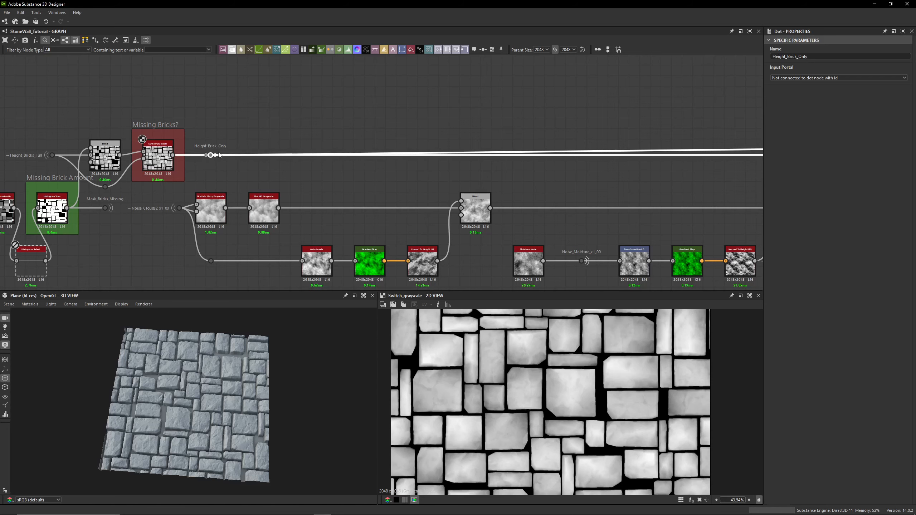
pyautogui.moveTo(325, 68); pyautogui.dragTo(240, 61, button='middle')
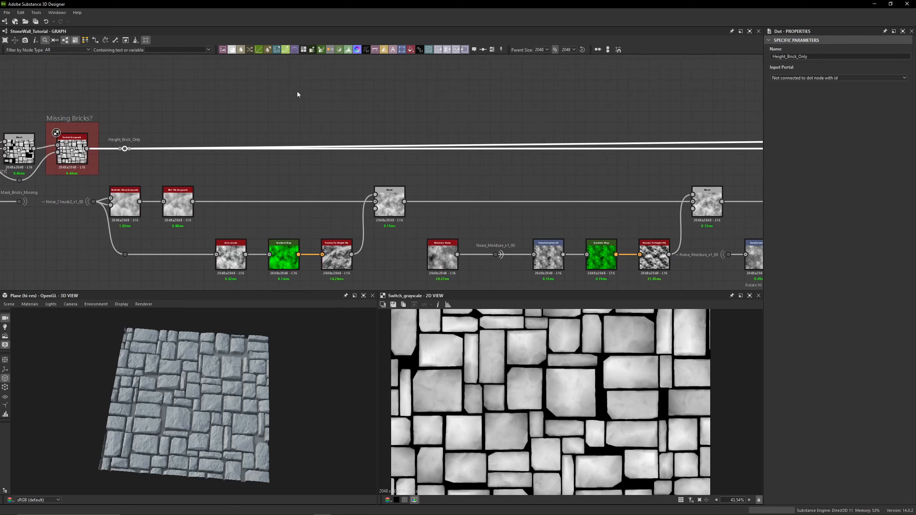
pyautogui.moveTo(536, 115)
pyautogui.mouseDown(button='middle')
pyautogui.moveTo(18, 121)
pyautogui.moveTo(199, 104)
pyautogui.mouseUp(button='middle')
pyautogui.moveTo(270, 104); pyautogui.dragTo(742, 105, button='middle')
pyautogui.moveTo(181, 124); pyautogui.dragTo(486, 125, button='middle')
pyautogui.moveTo(141, 160); pyautogui.dragTo(378, 155, button='middle')
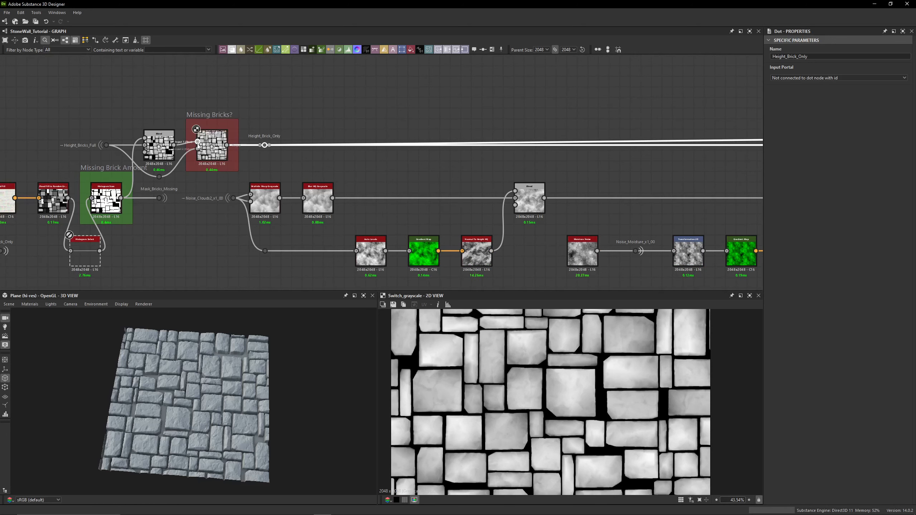
pyautogui.moveTo(313, 159); pyautogui.dragTo(353, 128, button='middle')
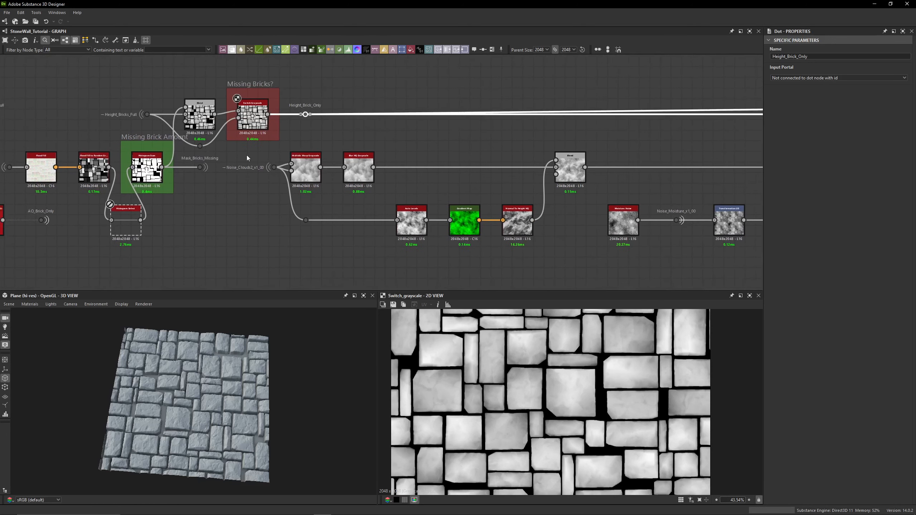
# - Preview the Normal node fed by Noise_BnWSpots2_x1_00 in the 2D and 3D views
pyautogui.moveTo(172, 282); pyautogui.dragTo(469, 204, button='middle')
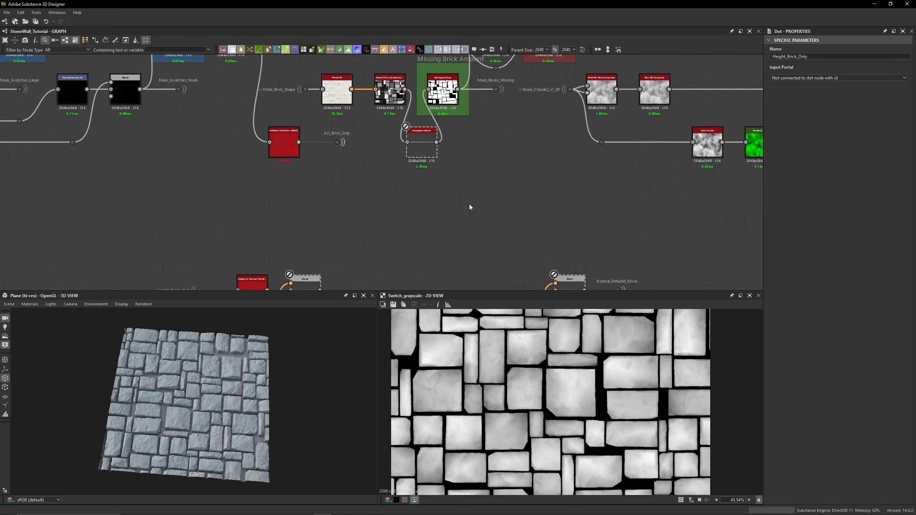
pyautogui.scroll(-3, 464, 202)
pyautogui.moveTo(294, 247); pyautogui.dragTo(307, 202, button='middle')
pyautogui.moveTo(245, 176); pyautogui.dragTo(608, 263)
pyautogui.click(608, 264)
pyautogui.scroll(5, 382, 243)
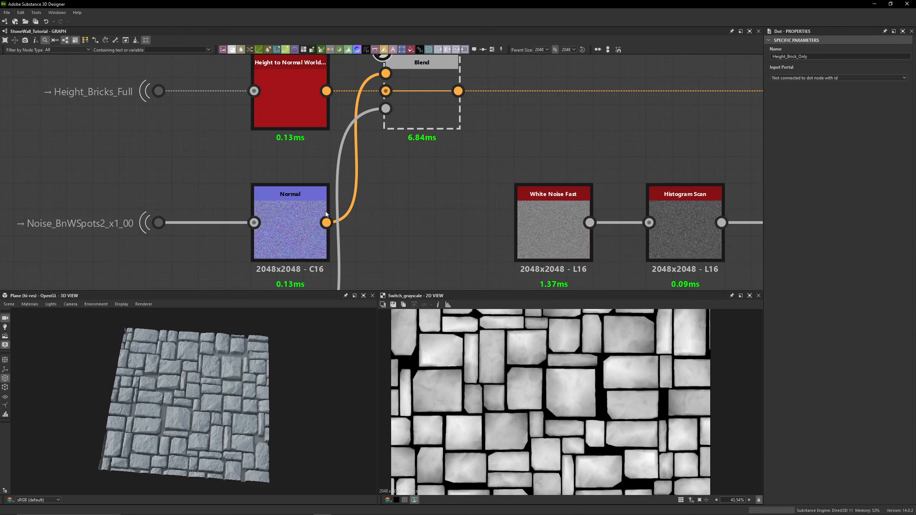
pyautogui.moveTo(316, 237); pyautogui.dragTo(463, 237, button='middle')
pyautogui.scroll(2, 435, 242)
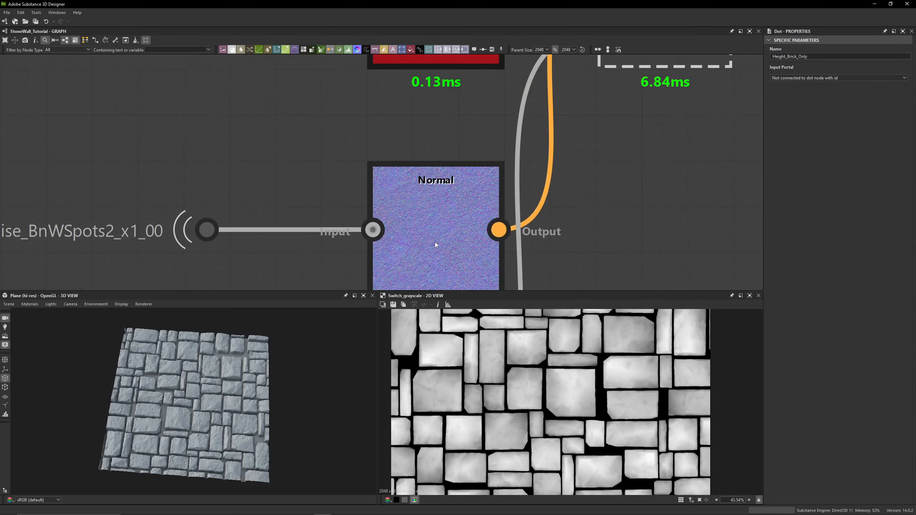
pyautogui.doubleClick(434, 242)
pyautogui.scroll(10, 203, 387)
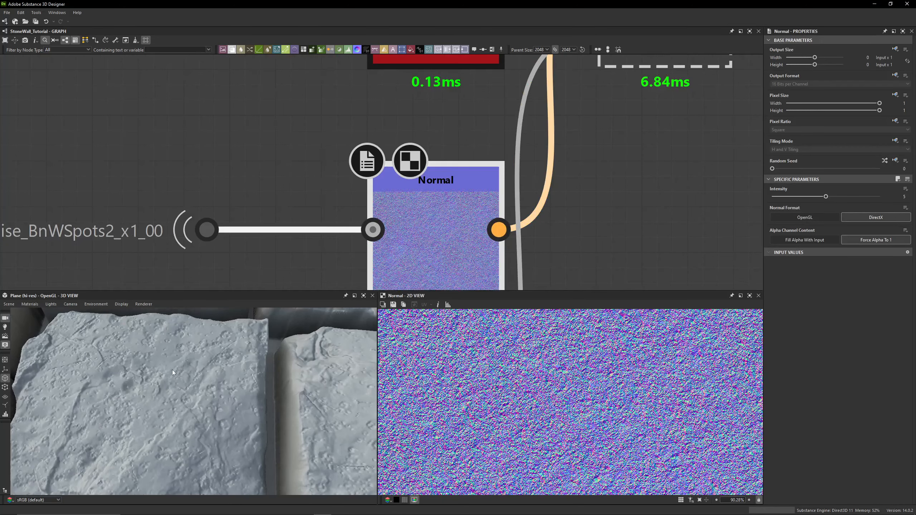
pyautogui.scroll(-3, 633, 200)
pyautogui.moveTo(630, 174); pyautogui.dragTo(478, 196, button='middle')
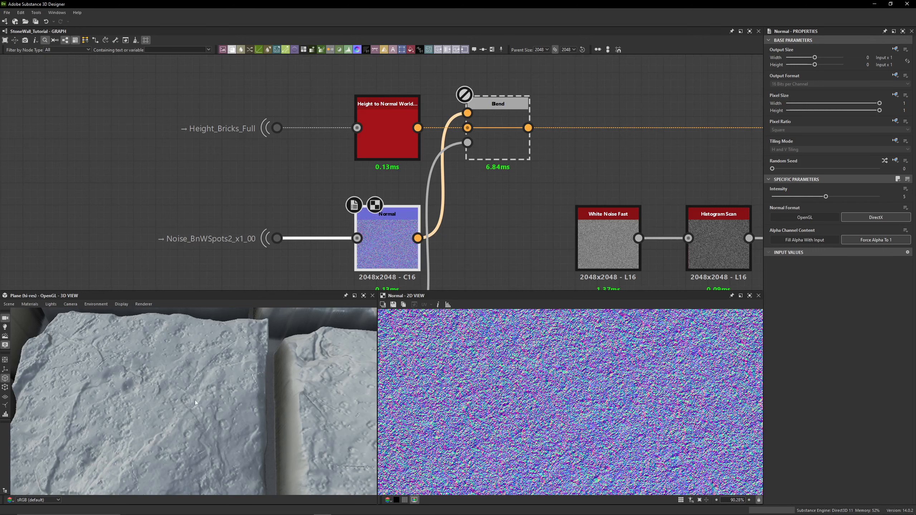
pyautogui.moveTo(195, 399); pyautogui.dragTo(238, 361)
pyautogui.scroll(10, 462, 410)
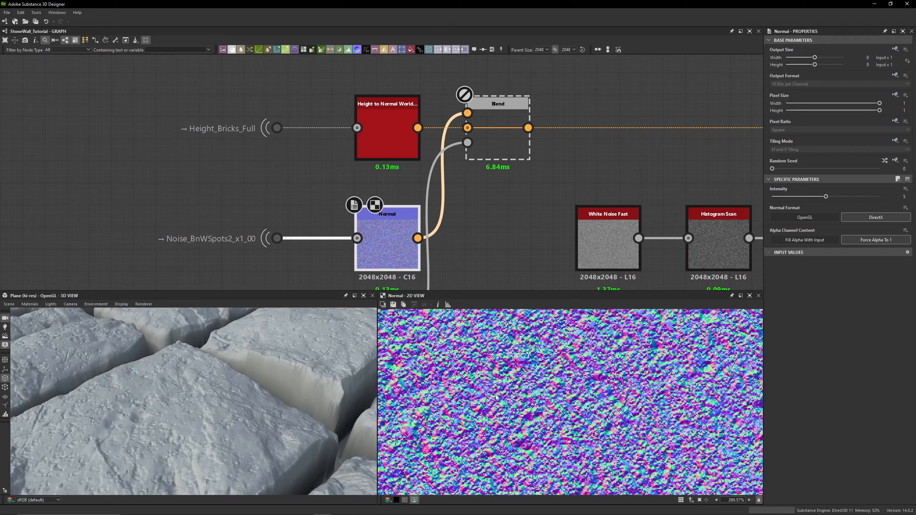
# - Preview the first Blend node combining Height to Normal World with the noise normal in 2D and 3D
pyautogui.press('f')
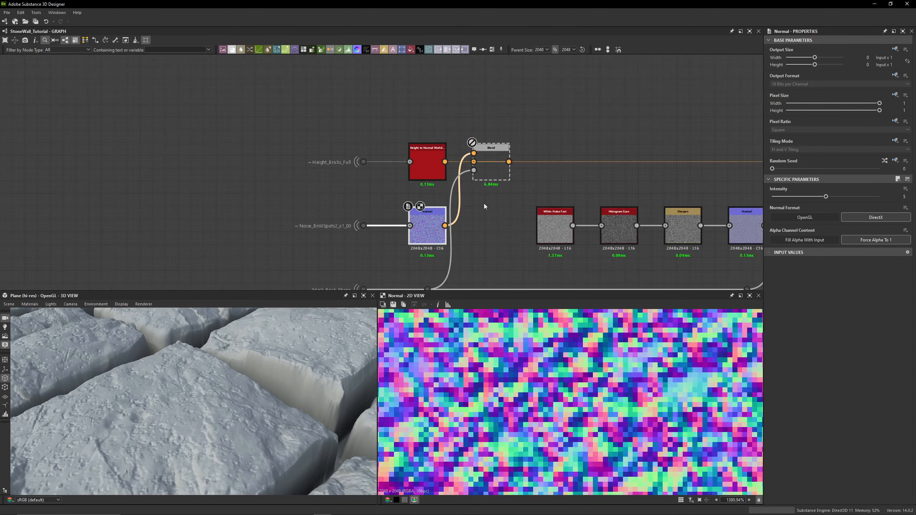
pyautogui.moveTo(247, 106); pyautogui.dragTo(568, 150)
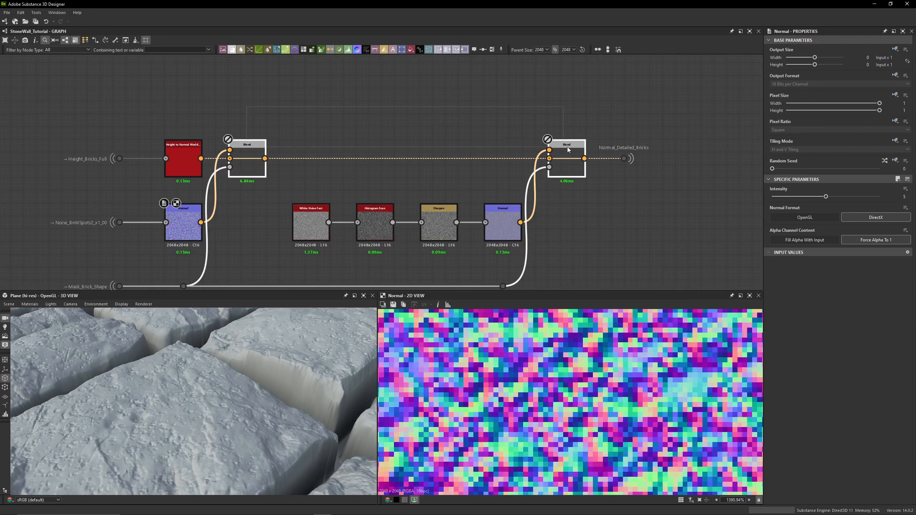
pyautogui.click(577, 213)
pyautogui.click(252, 157)
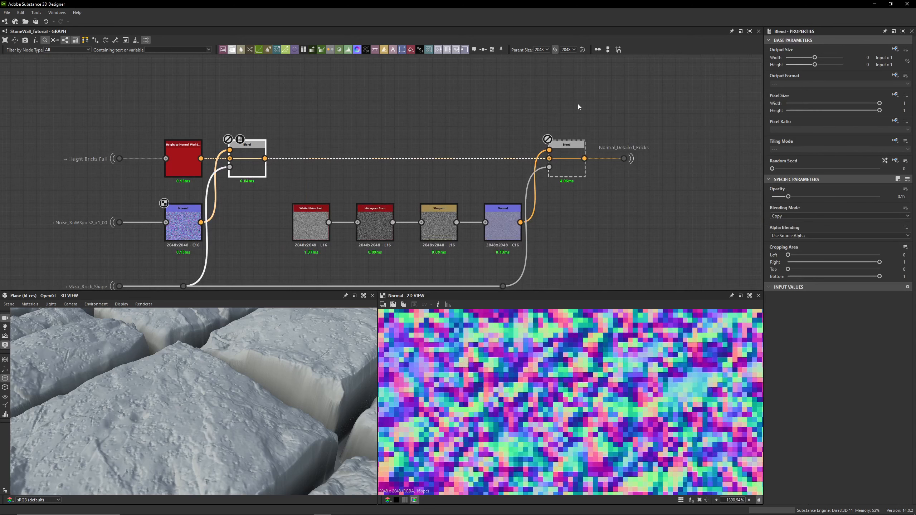
pyautogui.moveTo(580, 107); pyautogui.dragTo(259, 158)
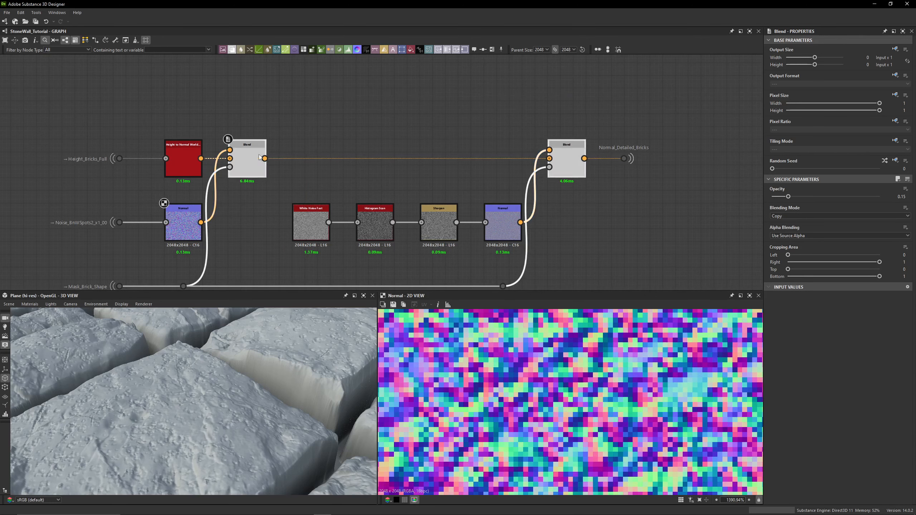
pyautogui.click(314, 102)
pyautogui.doubleClick(239, 170)
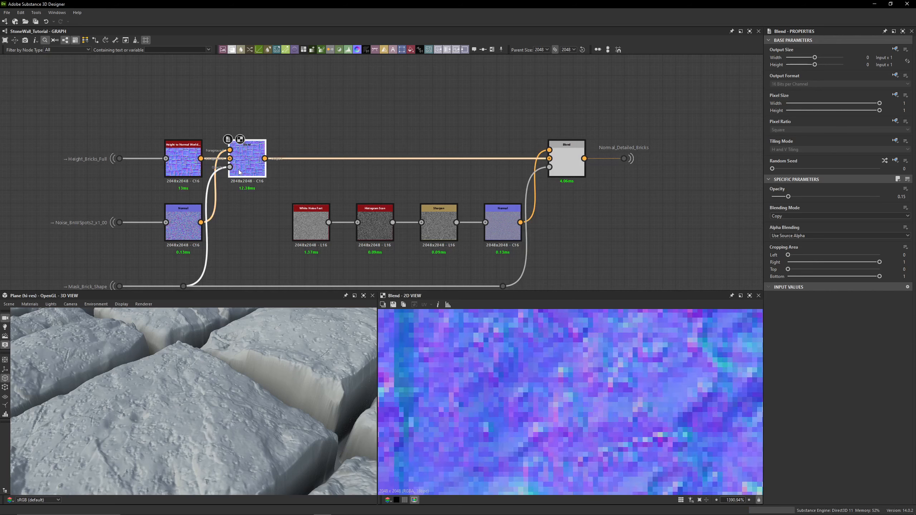
pyautogui.moveTo(174, 362); pyautogui.dragTo(133, 385)
# - Preview the normal_blend node mixing Normal_Detailed_Bricks and Normal_Height_End through the Mask_Mortar mask
pyautogui.scroll(-7, 539, 182)
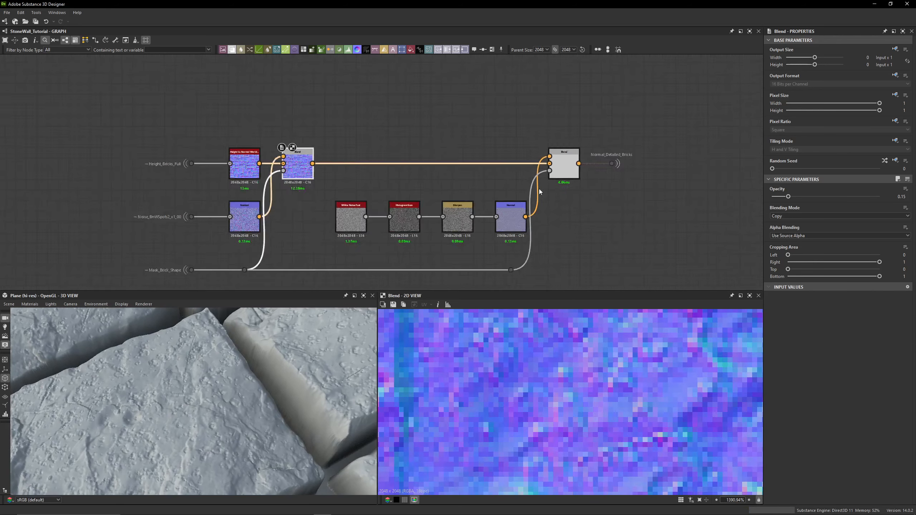
pyautogui.scroll(4, 595, 185)
pyautogui.moveTo(661, 197); pyautogui.dragTo(332, 196, button='middle')
pyautogui.scroll(-6, 332, 195)
pyautogui.moveTo(469, 187); pyautogui.dragTo(256, 180, button='middle')
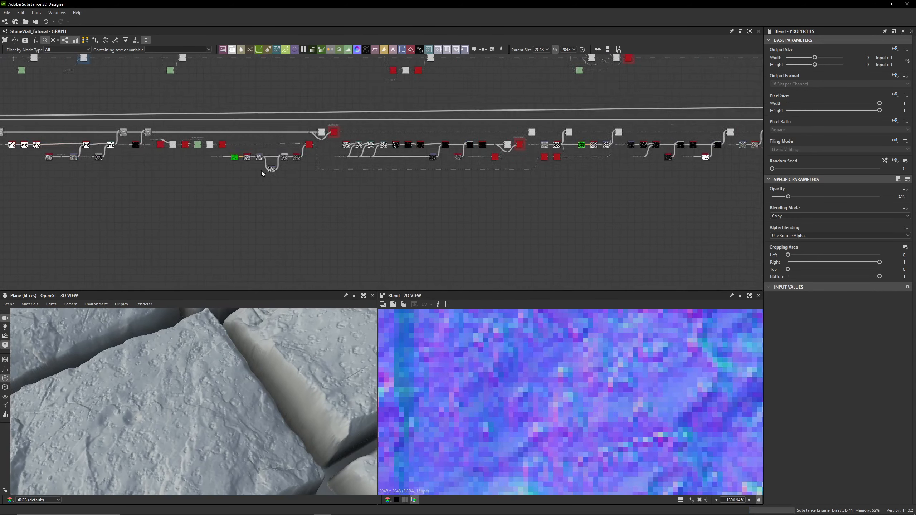
pyautogui.moveTo(580, 179); pyautogui.dragTo(176, 173, button='middle')
pyautogui.moveTo(628, 178)
pyautogui.mouseDown(button='middle')
pyautogui.moveTo(331, 174)
pyautogui.moveTo(415, 160)
pyautogui.mouseUp(button='middle')
pyautogui.scroll(6, 432, 175)
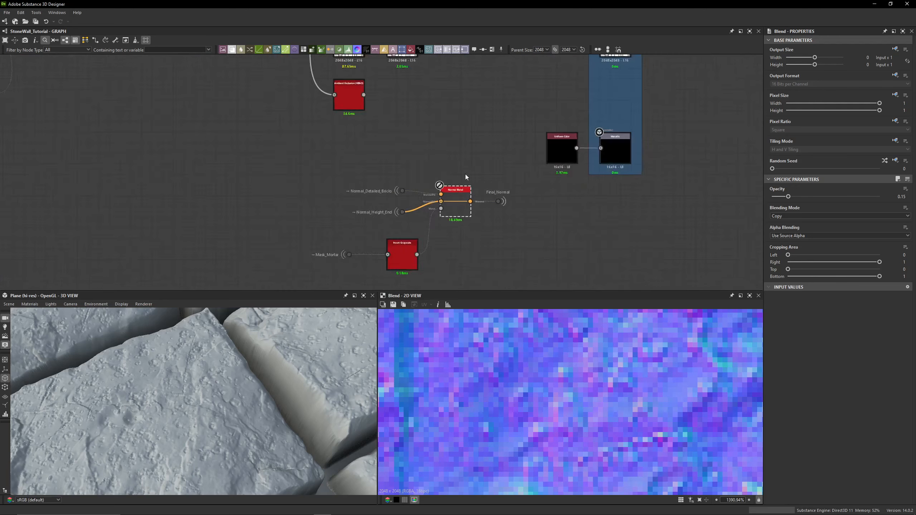
pyautogui.click(454, 219)
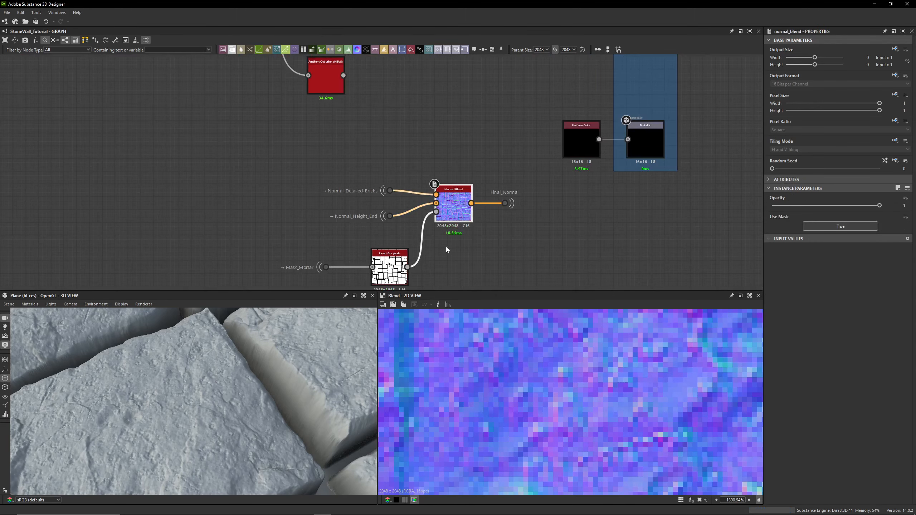
pyautogui.moveTo(265, 256); pyautogui.dragTo(300, 193, button='middle')
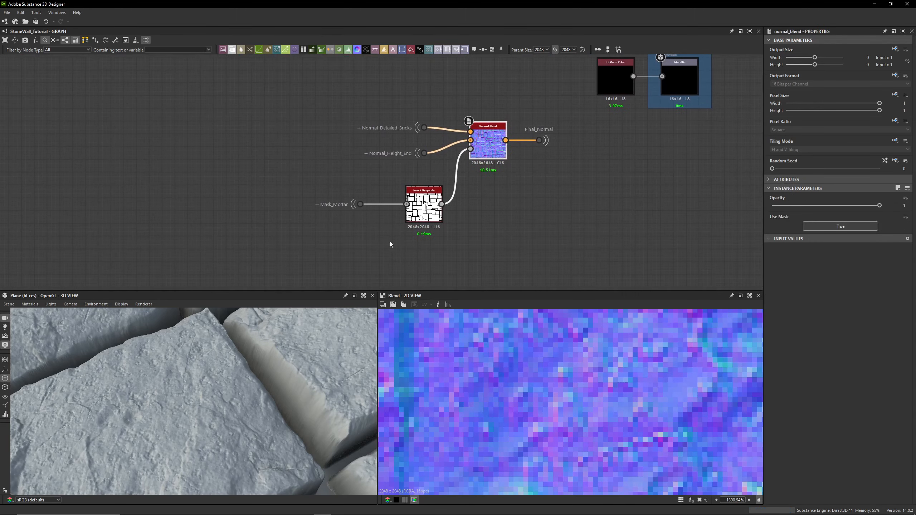
pyautogui.scroll(4, 339, 213)
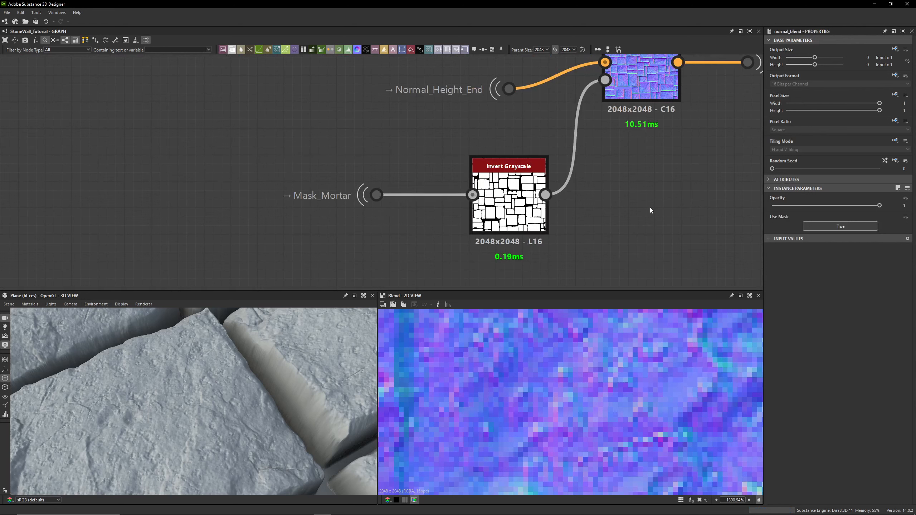
pyautogui.moveTo(651, 177); pyautogui.dragTo(395, 251)
pyautogui.moveTo(419, 150); pyautogui.dragTo(361, 212)
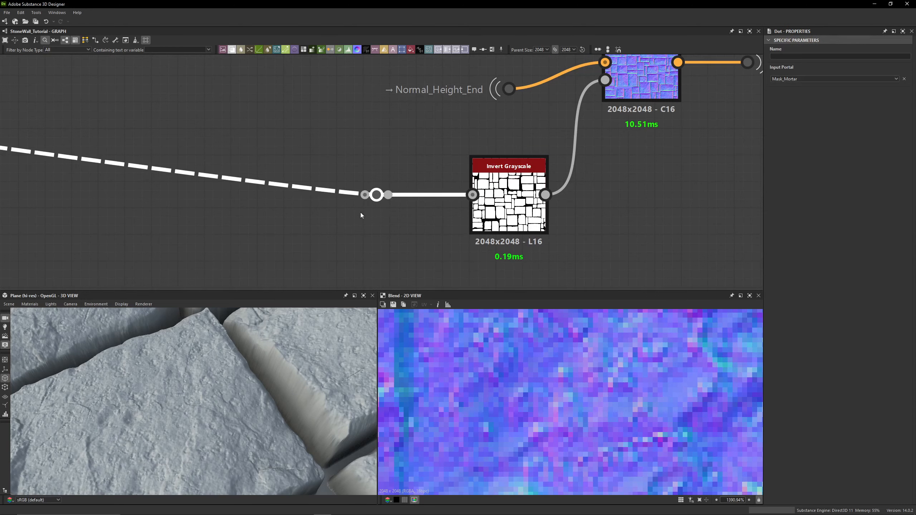
pyautogui.doubleClick(637, 87)
pyautogui.scroll(4, 195, 436)
pyautogui.moveTo(160, 431); pyautogui.dragTo(203, 402)
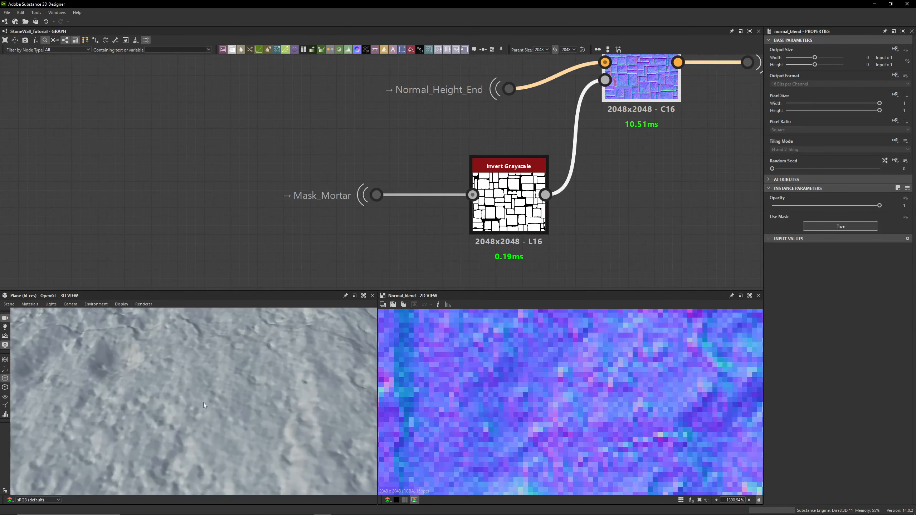
# - Navigate the graph back to the Blend chain feeding Normal_Detailed_Bricks
pyautogui.scroll(-4, 154, 235)
pyautogui.scroll(-4, 128, 220)
pyautogui.moveTo(315, 196); pyautogui.dragTo(649, 191, button='middle')
pyautogui.moveTo(180, 202); pyautogui.dragTo(639, 189, button='middle')
pyautogui.moveTo(375, 190); pyautogui.dragTo(613, 191, button='middle')
pyautogui.moveTo(201, 215); pyautogui.dragTo(649, 231, button='middle')
pyautogui.moveTo(216, 173); pyautogui.dragTo(497, 183, button='middle')
pyautogui.moveTo(98, 192); pyautogui.dragTo(348, 191, button='middle')
pyautogui.moveTo(454, 187); pyautogui.dragTo(660, 187, button='middle')
pyautogui.moveTo(307, 186); pyautogui.dragTo(646, 184, button='middle')
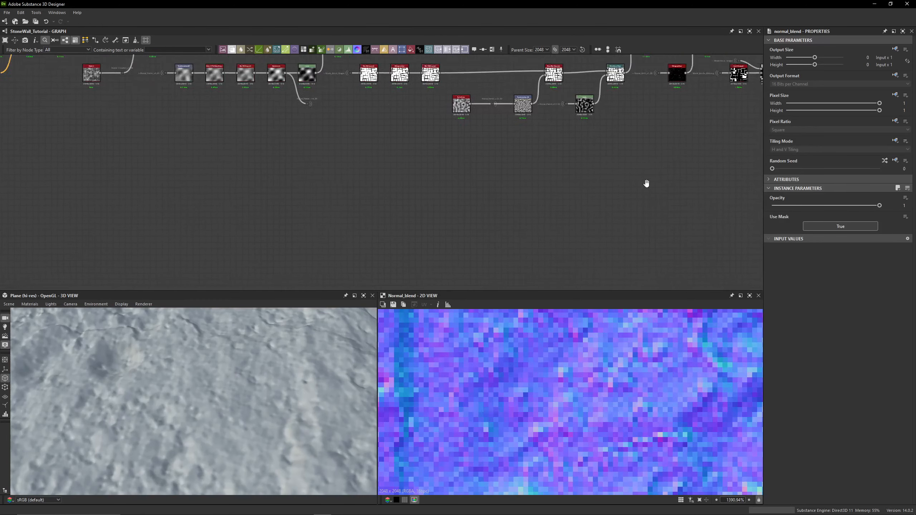
pyautogui.scroll(-7, 293, 224)
pyautogui.moveTo(495, 219); pyautogui.dragTo(732, 208, button='middle')
pyautogui.scroll(4, 382, 209)
pyautogui.scroll(7, 413, 194)
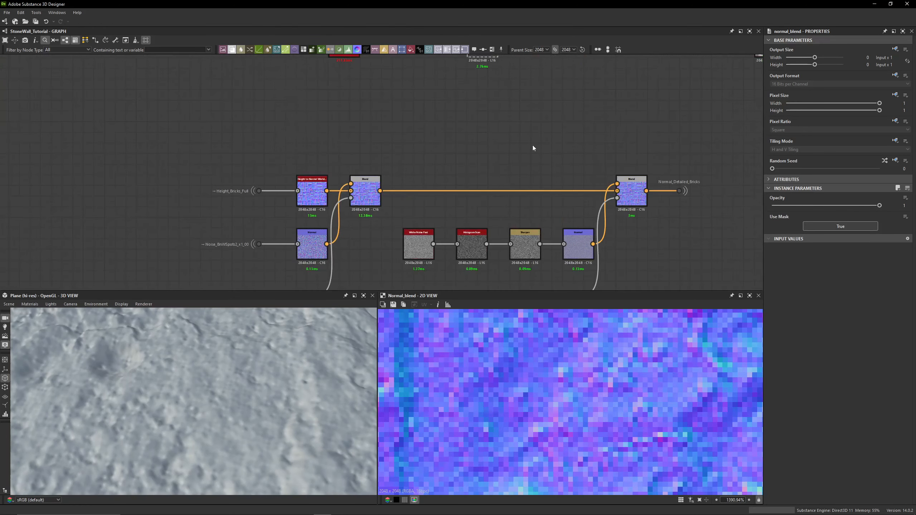
# - Toggle the last Blend node before Normal_Detailed_Bricks off and on, comparing the 3D surface detail
pyautogui.click(632, 192)
pyautogui.hotkey('shift', 'd')
pyautogui.moveTo(456, 139); pyautogui.dragTo(371, 184)
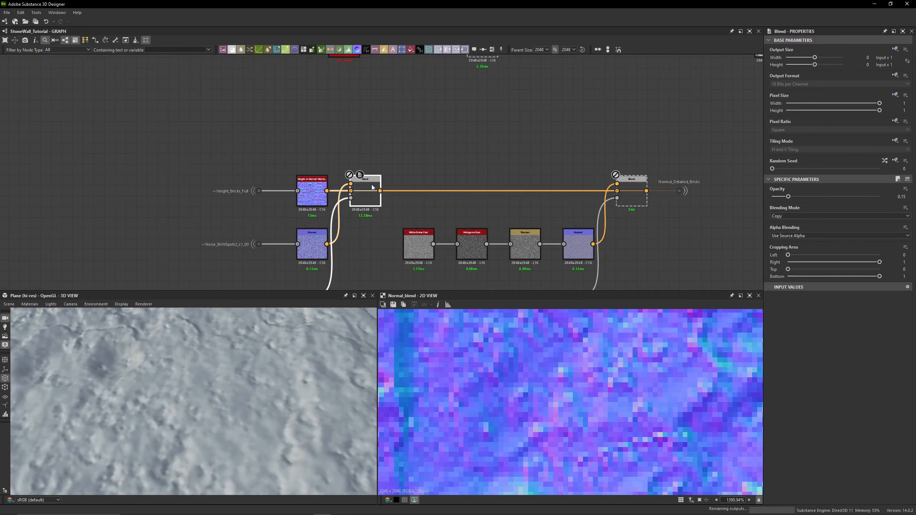
pyautogui.moveTo(310, 360); pyautogui.dragTo(193, 388)
pyautogui.scroll(-5, 192, 387)
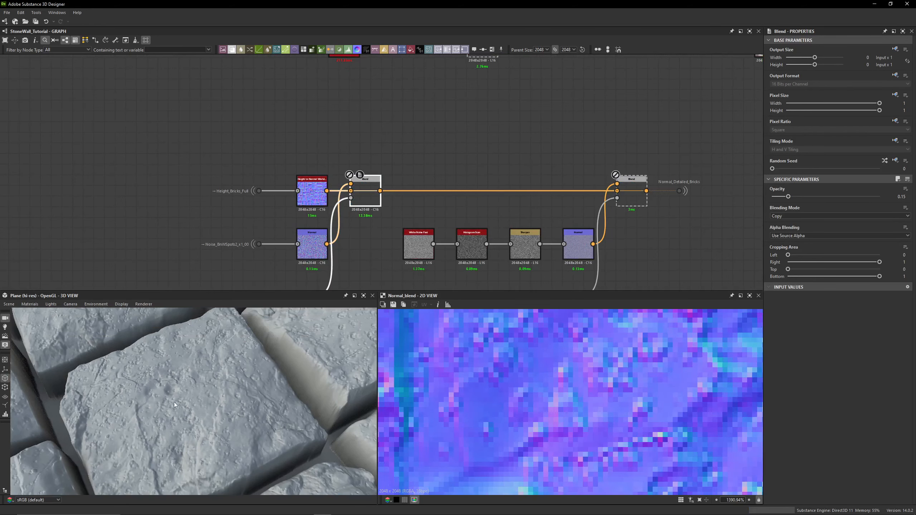
pyautogui.scroll(9, 180, 403)
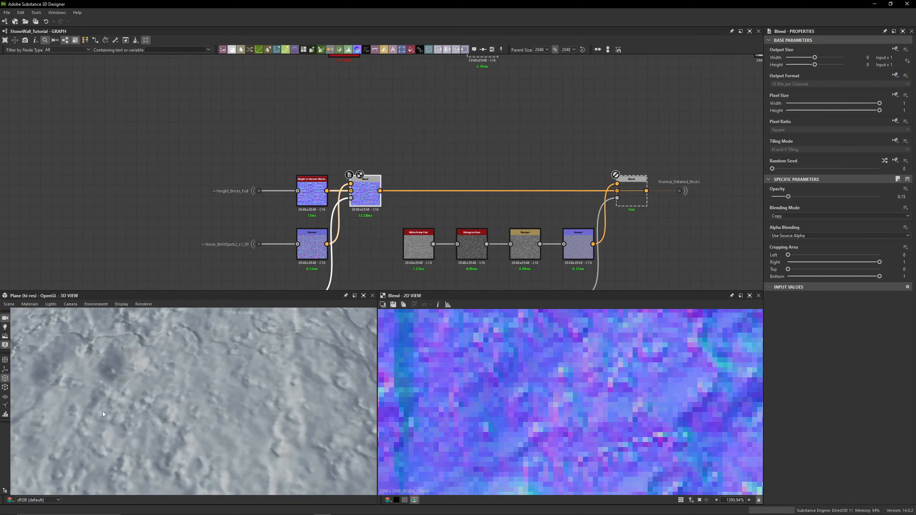
pyautogui.moveTo(102, 411); pyautogui.dragTo(163, 375)
pyautogui.click(637, 203)
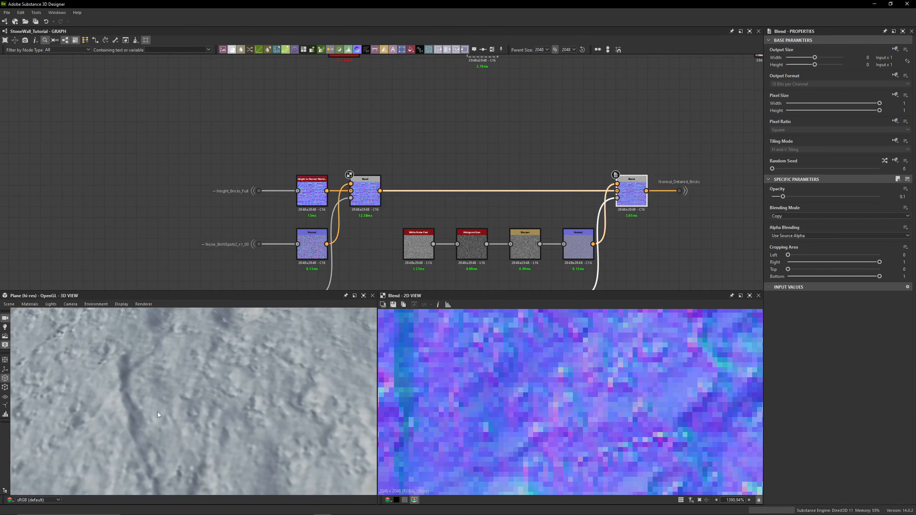
pyautogui.scroll(-5, 591, 127)
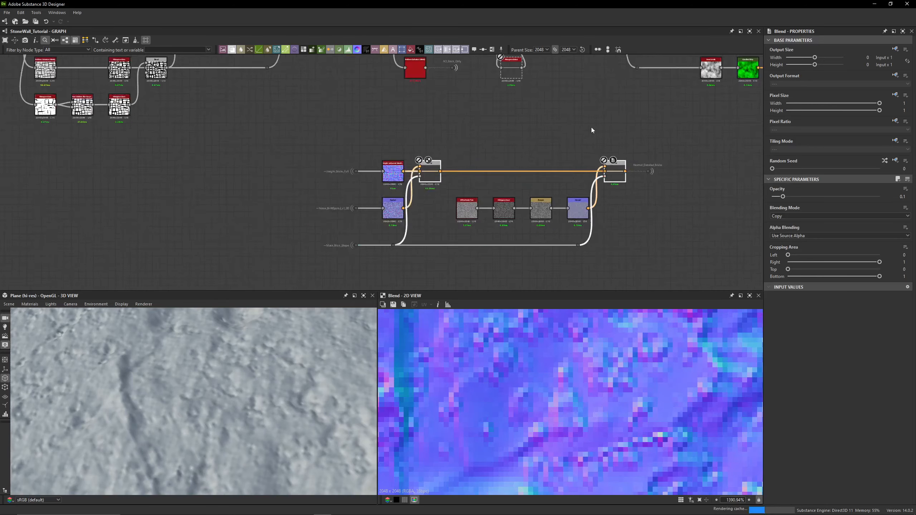
# - Toggle the first Blend node of the normal detail chain off to compare the surface detail
pyautogui.moveTo(539, 130)
pyautogui.mouseDown(button='middle')
pyautogui.moveTo(96, 164)
pyautogui.moveTo(579, 158)
pyautogui.moveTo(74, 147)
pyautogui.moveTo(412, 157)
pyautogui.moveTo(125, 158)
pyautogui.moveTo(616, 146)
pyautogui.mouseUp(button='middle')
pyautogui.scroll(6, 338, 146)
pyautogui.click(337, 181)
pyautogui.hotkey('shift', 'd')
pyautogui.scroll(-6, 181, 163)
pyautogui.moveTo(94, 116); pyautogui.dragTo(490, 198, button='middle')
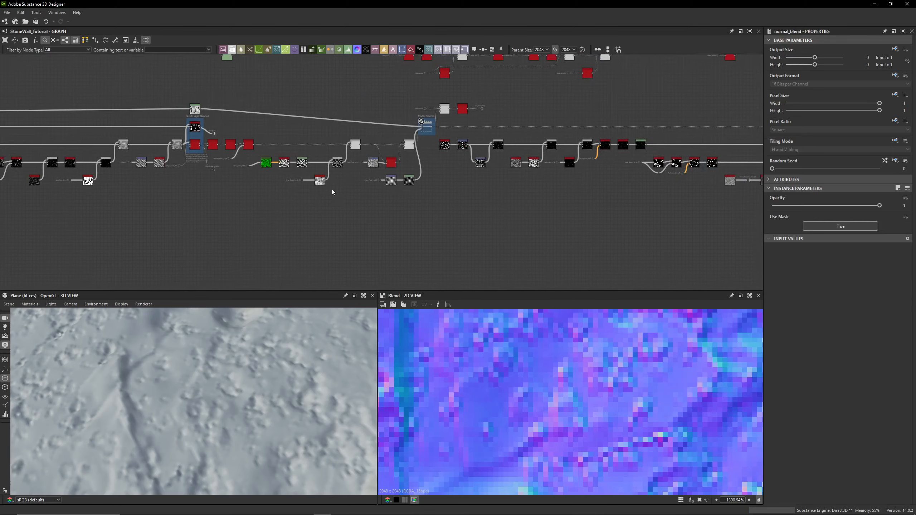
# - Navigate the graph to examine the Grout Height Blenders group
pyautogui.moveTo(144, 162); pyautogui.dragTo(559, 176, button='middle')
pyautogui.moveTo(240, 138)
pyautogui.mouseDown(button='middle')
pyautogui.moveTo(440, 108)
pyautogui.moveTo(658, 96)
pyautogui.moveTo(392, 117)
pyautogui.moveTo(73, 115)
pyautogui.mouseUp(button='middle')
pyautogui.moveTo(656, 114); pyautogui.dragTo(144, 109, button='middle')
pyautogui.moveTo(671, 122); pyautogui.dragTo(160, 124, button='middle')
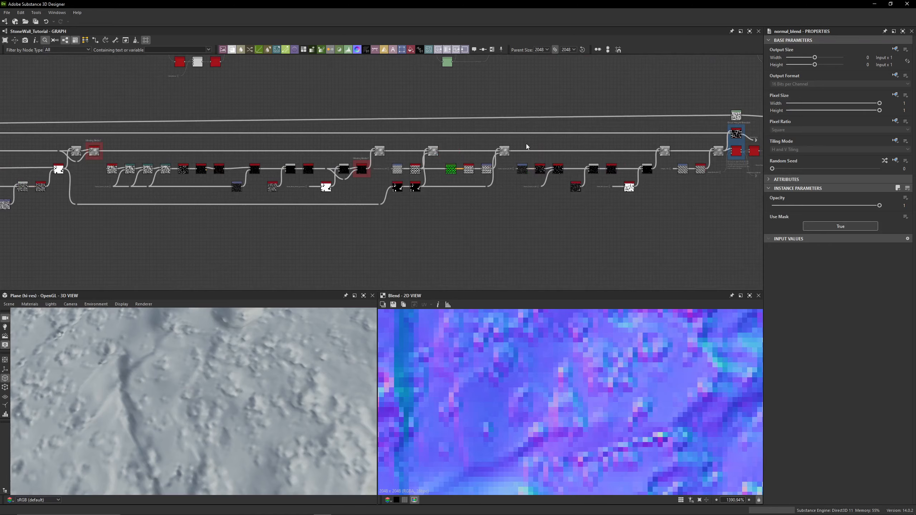
pyautogui.press('f')
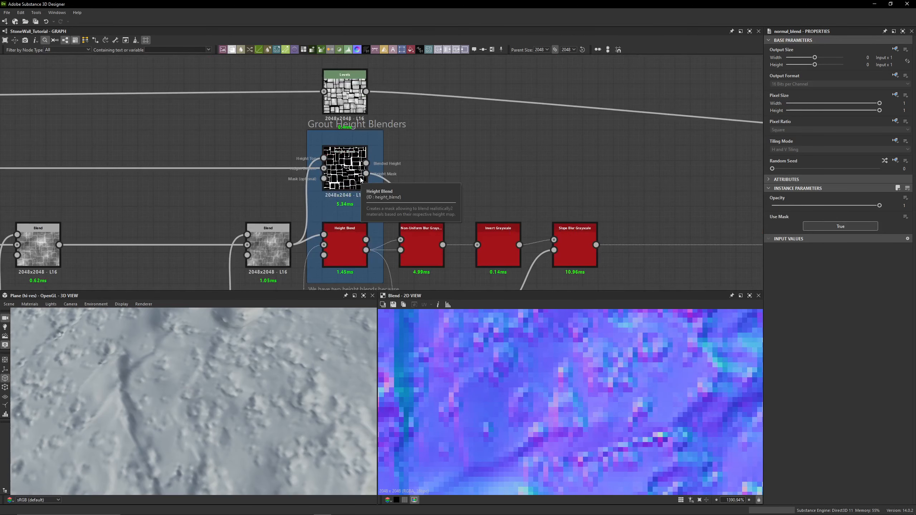
pyautogui.scroll(1, 507, 146)
pyautogui.moveTo(506, 146); pyautogui.dragTo(610, 208, button='middle')
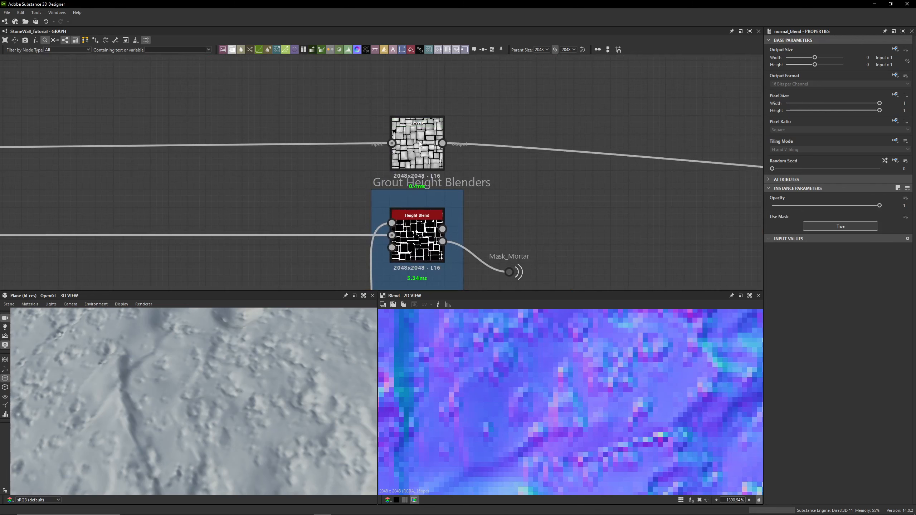
pyautogui.moveTo(510, 168); pyautogui.dragTo(354, 94, button='middle')
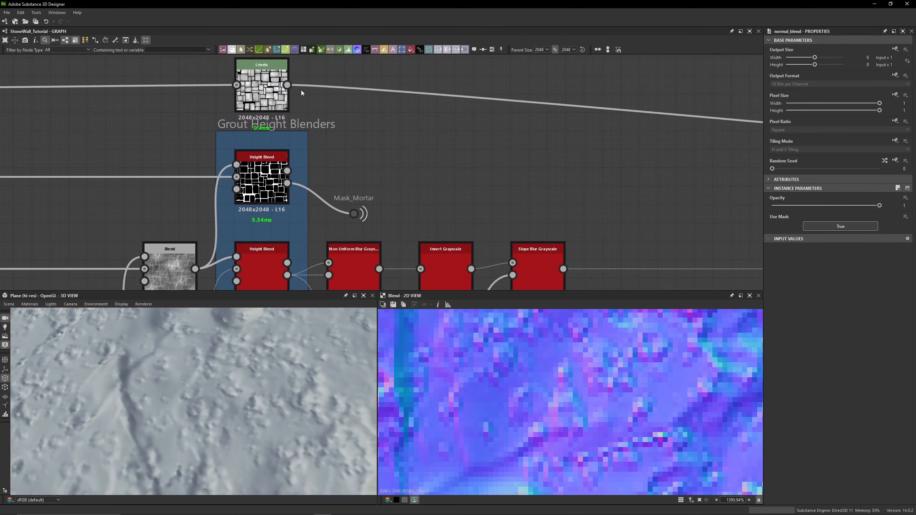
# - Try connecting the Levels node's output to the Height Blend node, then undo the connection
pyautogui.keyDown('shift'); pyautogui.moveTo(287, 85); pyautogui.dragTo(288, 170); pyautogui.keyUp('shift')
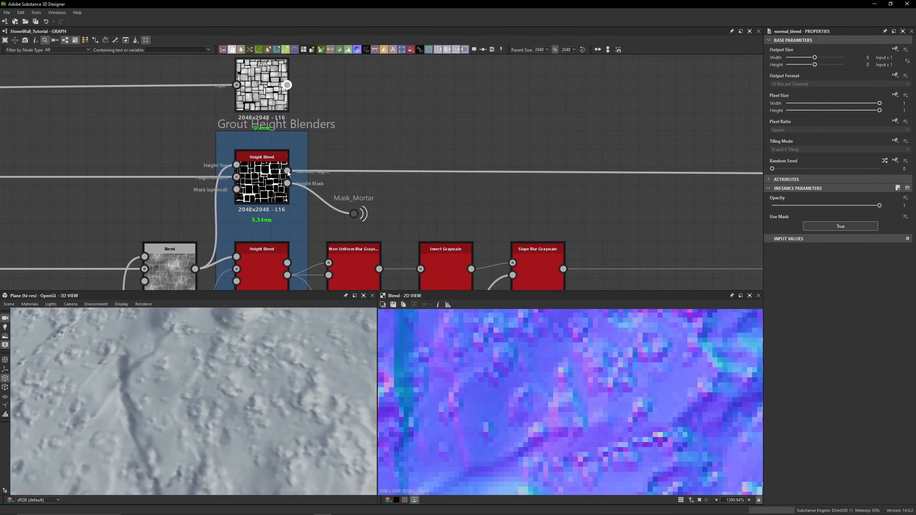
pyautogui.hotkey('ctrl', 'z')
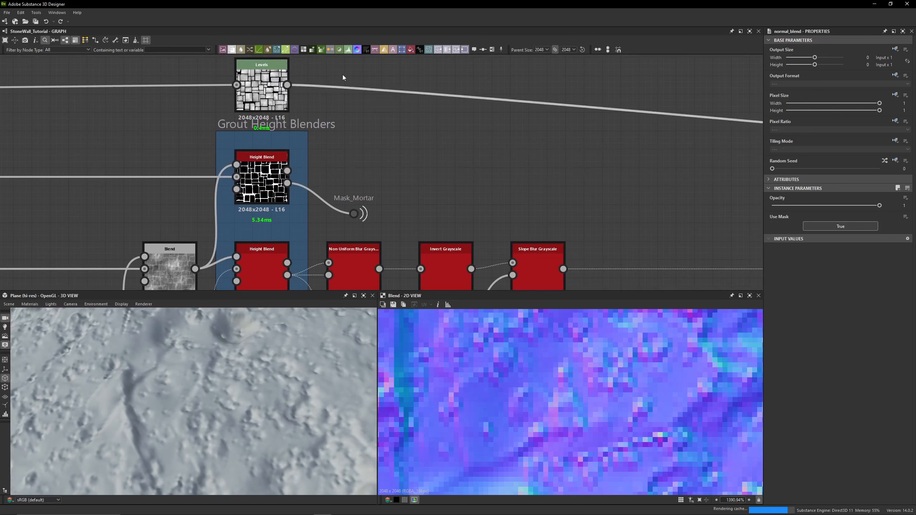
# - Select the upper Height Blend node in the Grout Height Blenders group to inspect its parameters
pyautogui.moveTo(342, 74); pyautogui.dragTo(360, 113, button='middle')
pyautogui.moveTo(334, 110); pyautogui.dragTo(244, 104)
pyautogui.moveTo(518, 184); pyautogui.dragTo(322, 132, button='middle')
pyautogui.scroll(-10, 322, 133)
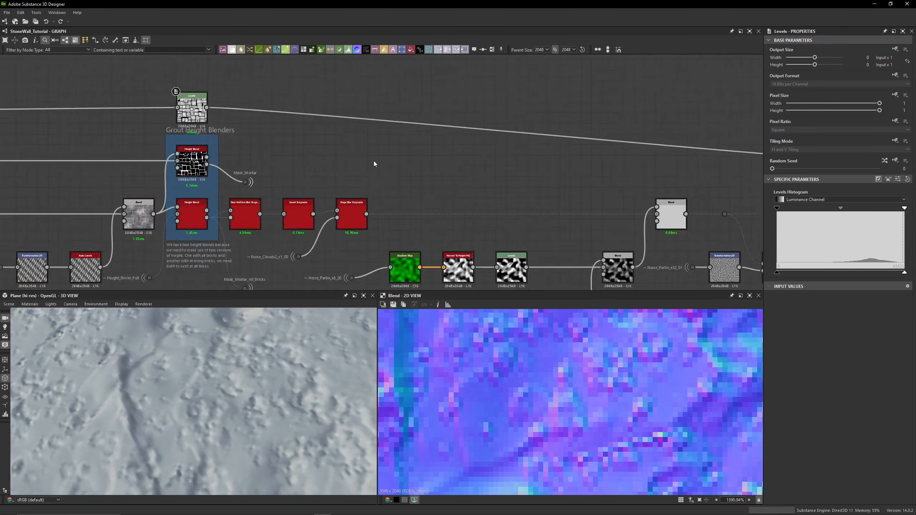
pyautogui.scroll(4, 410, 161)
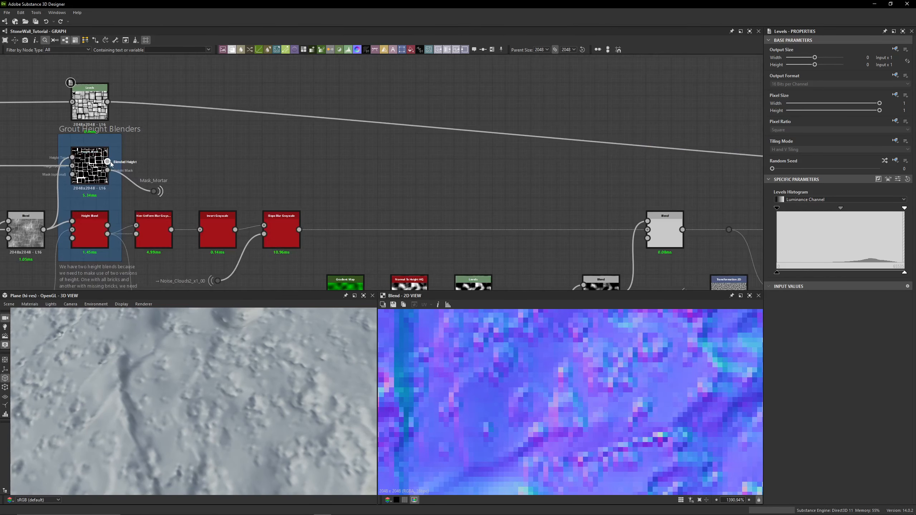
pyautogui.click(84, 148)
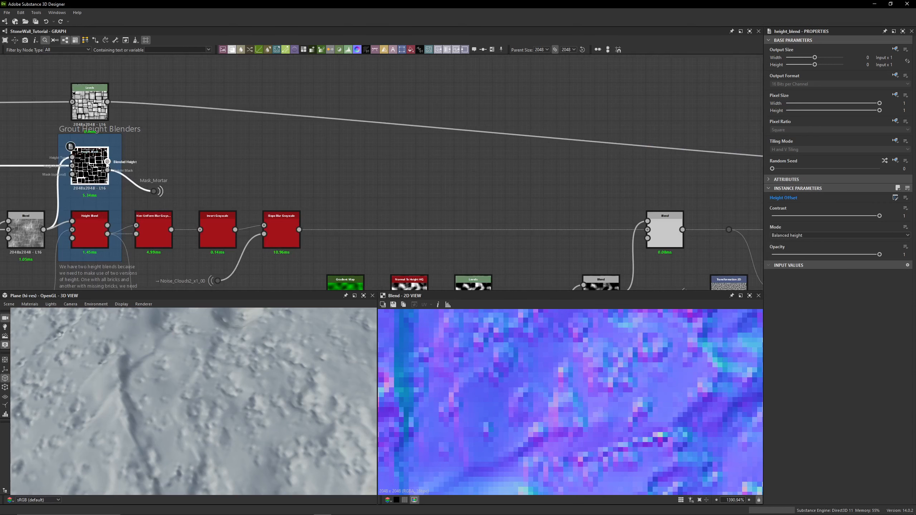
# - Delete the Levels node above the Grout Height Blenders group
pyautogui.moveTo(574, 161); pyautogui.dragTo(222, 123, button='middle')
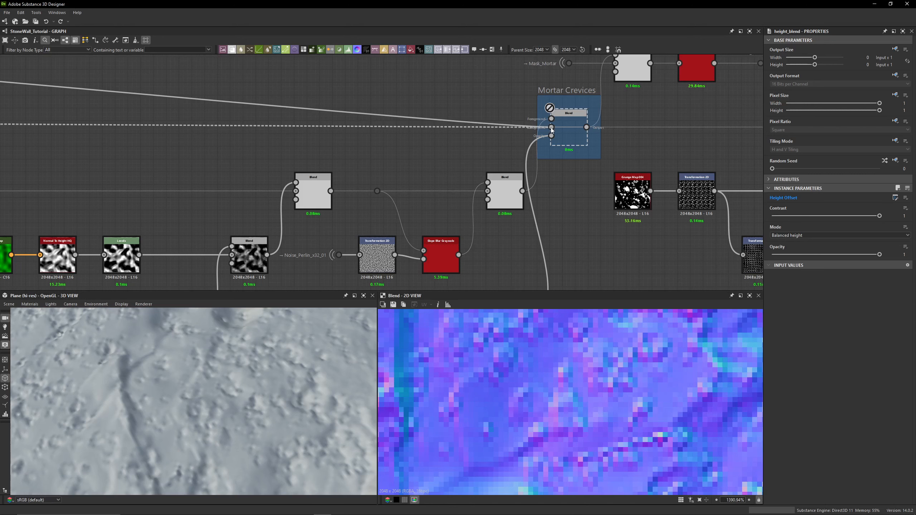
pyautogui.moveTo(552, 129); pyautogui.dragTo(551, 128)
pyautogui.scroll(-2, 466, 93)
pyautogui.moveTo(465, 93); pyautogui.dragTo(605, 116, button='middle')
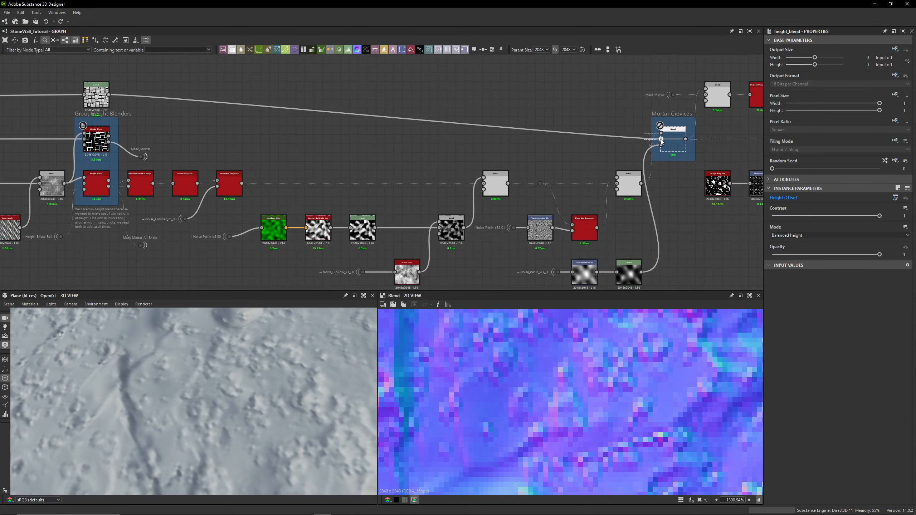
pyautogui.click(117, 143)
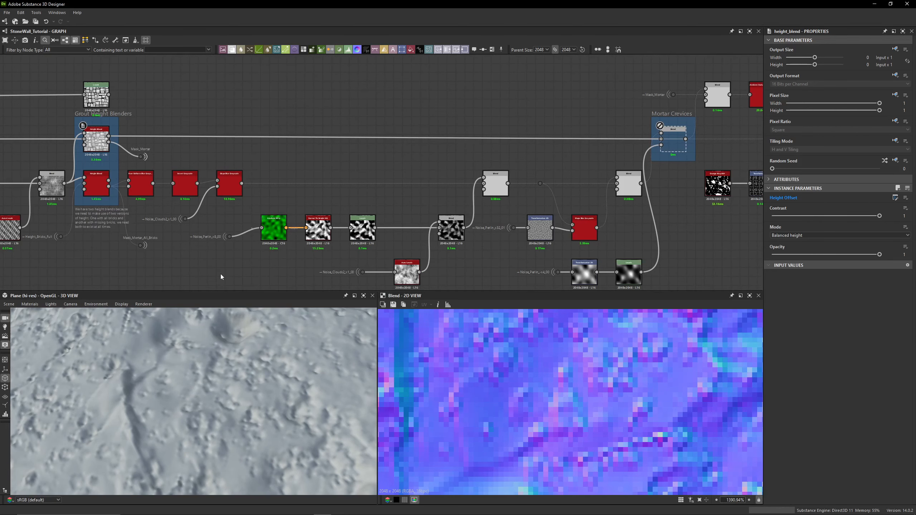
pyautogui.scroll(-8, 146, 353)
pyautogui.moveTo(180, 380); pyautogui.dragTo(219, 330)
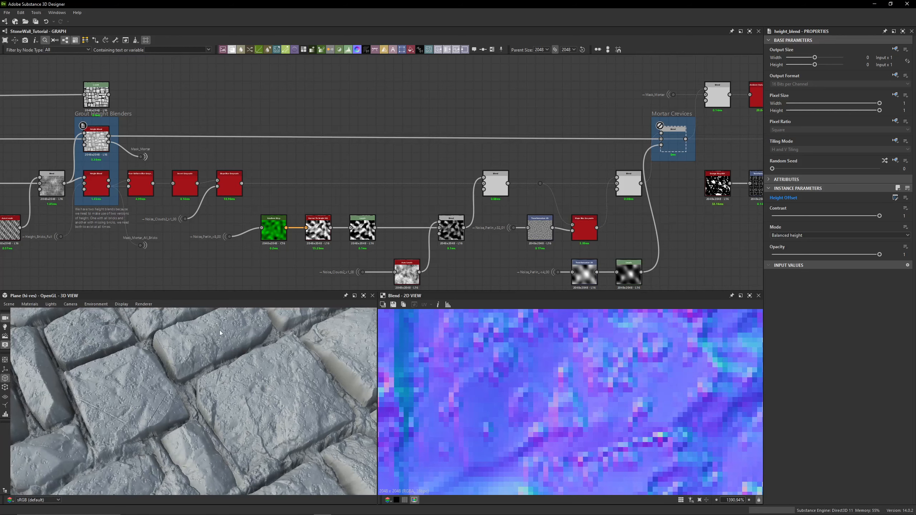
pyautogui.click(90, 90)
pyautogui.press('Delete')
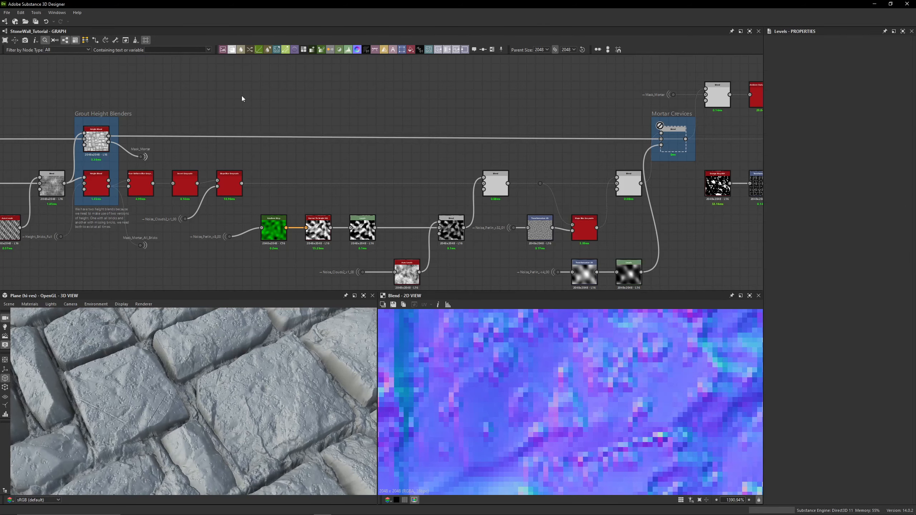
# - Navigate the graph to examine the Missing Bricks? group and its Switch Grayscale node
pyautogui.moveTo(231, 133); pyautogui.dragTo(758, 95, button='middle')
pyautogui.moveTo(86, 95); pyautogui.dragTo(667, 95, button='middle')
pyautogui.moveTo(248, 95); pyautogui.dragTo(679, 110, button='middle')
pyautogui.scroll(-4, 324, 115)
pyautogui.moveTo(303, 115); pyautogui.dragTo(898, 113, button='middle')
pyautogui.moveTo(254, 118); pyautogui.dragTo(661, 126, button='middle')
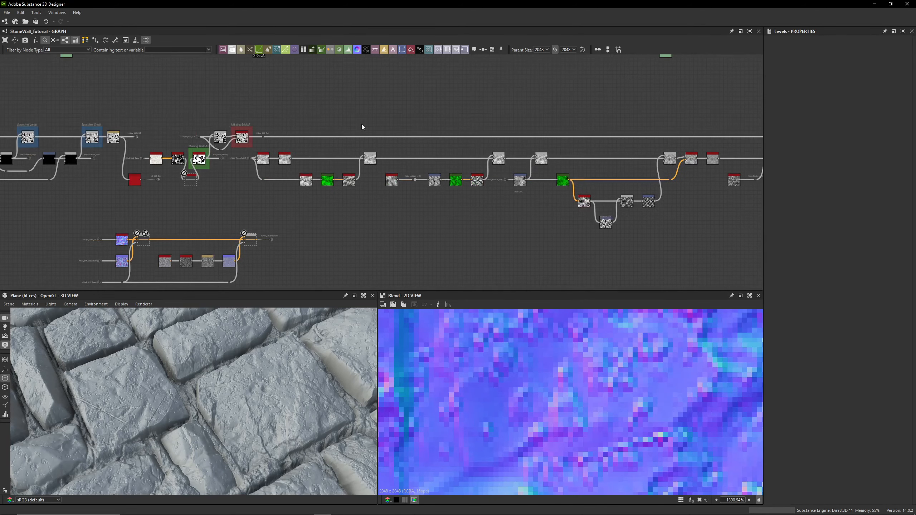
pyautogui.scroll(8, 362, 126)
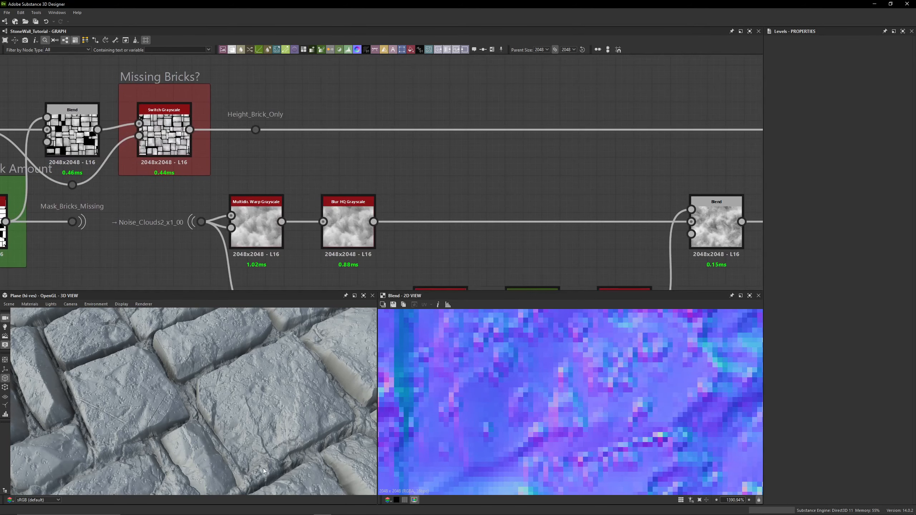
pyautogui.scroll(-3, 264, 469)
pyautogui.scroll(3, 225, 425)
pyautogui.scroll(3, 225, 425)
# - Select a Blend node further along the brick height chain to inspect its blend settings
pyautogui.moveTo(227, 424); pyautogui.dragTo(202, 374)
pyautogui.scroll(-5, 500, 160)
pyautogui.moveTo(442, 138); pyautogui.dragTo(224, 138, button='middle')
pyautogui.moveTo(476, 170); pyautogui.dragTo(217, 174, button='middle')
pyautogui.moveTo(516, 168); pyautogui.dragTo(204, 171, button='middle')
pyautogui.moveTo(425, 170); pyautogui.dragTo(57, 170, button='middle')
pyautogui.click(358, 190)
pyautogui.moveTo(397, 180); pyautogui.dragTo(237, 185, button='middle')
pyautogui.click(565, 195)
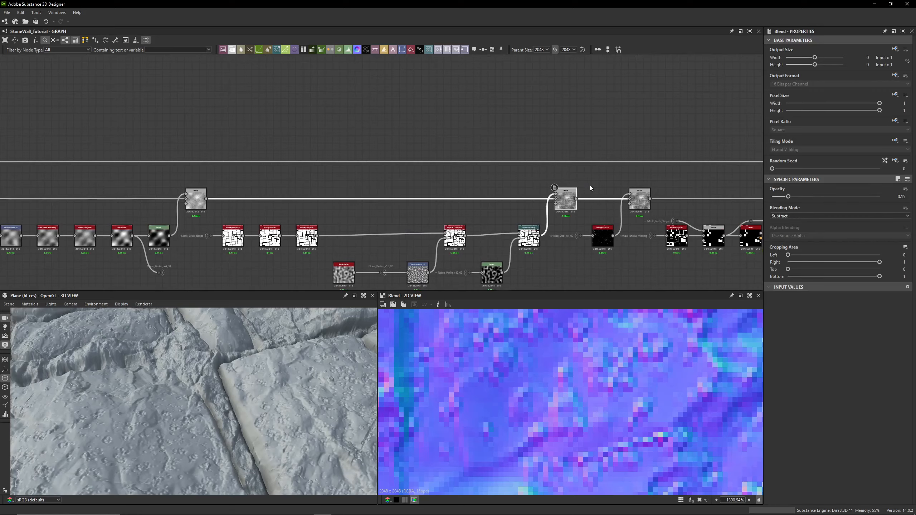
# - Toggle the Blend node feeding the Grout Height Blenders group off and on, comparing the 3D surface
pyautogui.moveTo(590, 185); pyautogui.dragTo(393, 183, button='middle')
pyautogui.scroll(-4, 90, 405)
pyautogui.moveTo(565, 218); pyautogui.dragTo(222, 194, button='middle')
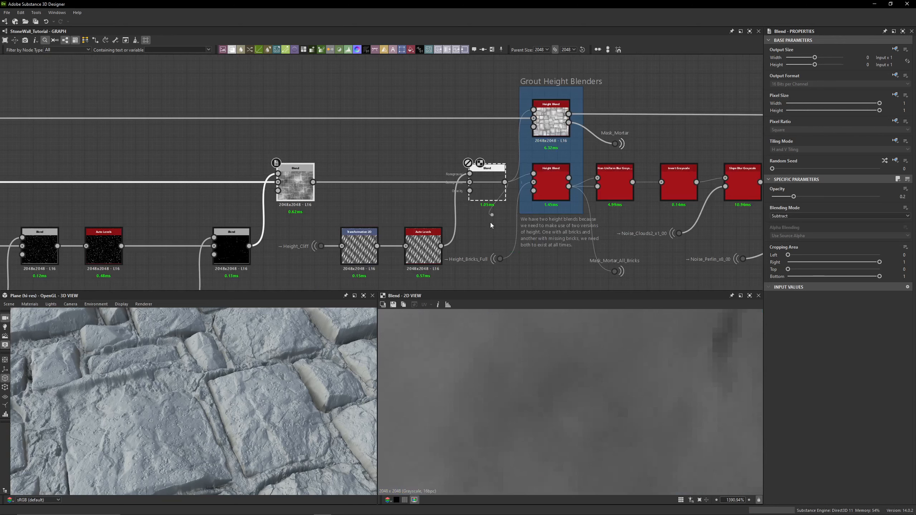
pyautogui.click(491, 197)
pyautogui.scroll(-4, 199, 427)
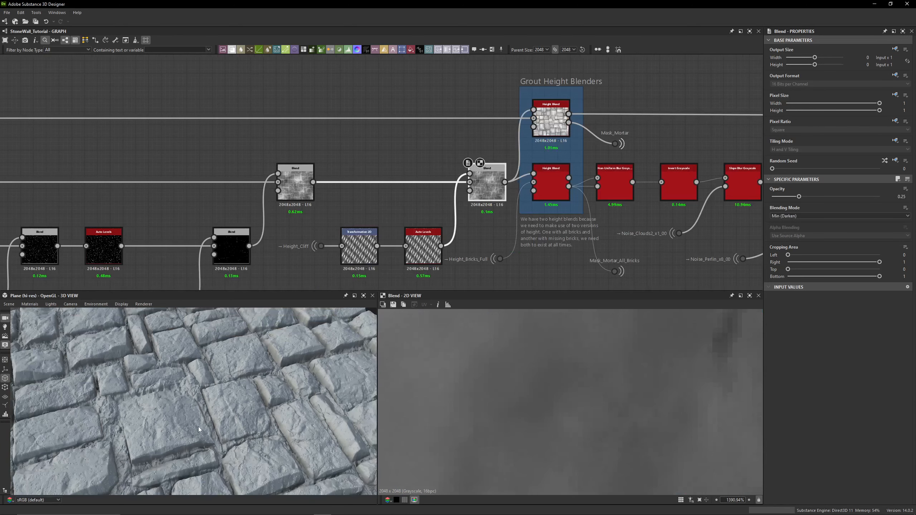
# - Disable the Blend node feeding the Grout Height Blenders group and examine the 3D surface
pyautogui.moveTo(198, 427); pyautogui.dragTo(225, 415, button='middle')
pyautogui.moveTo(149, 431); pyautogui.dragTo(219, 471, button='middle')
pyautogui.moveTo(218, 471); pyautogui.dragTo(241, 336)
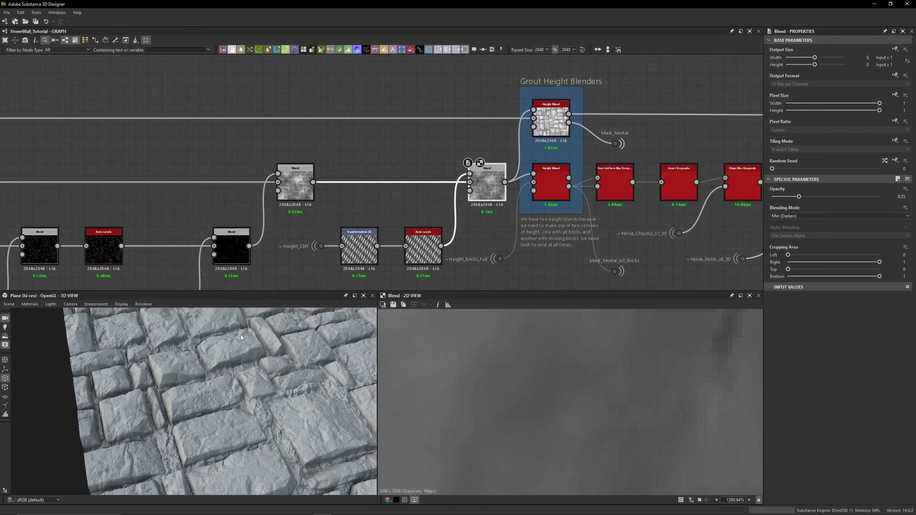
pyautogui.moveTo(254, 292); pyautogui.dragTo(257, 201)
pyautogui.moveTo(232, 284); pyautogui.dragTo(245, 328)
pyautogui.moveTo(440, 142); pyautogui.dragTo(441, 89, button='middle')
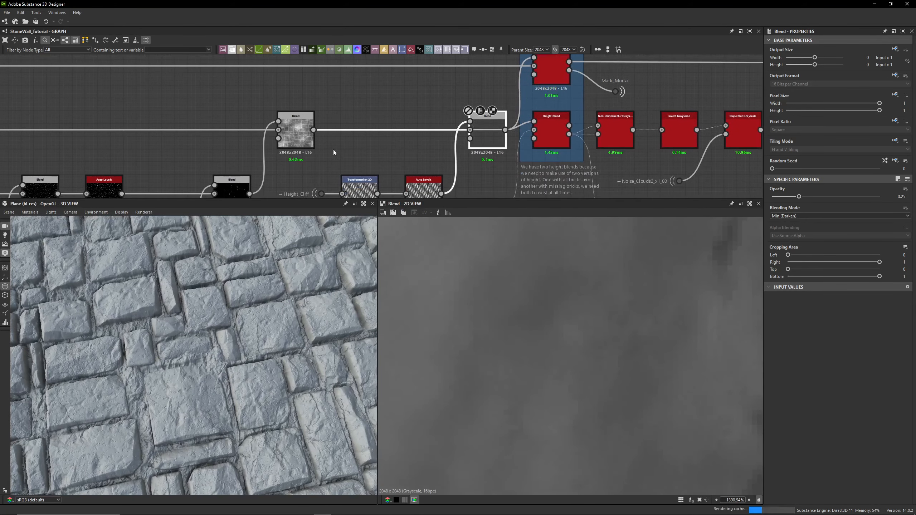
pyautogui.moveTo(325, 147); pyautogui.dragTo(505, 134, button='middle')
# - Select the neighbouring Blend nodes along the brick height chain to check their blend modes
pyautogui.click(476, 120)
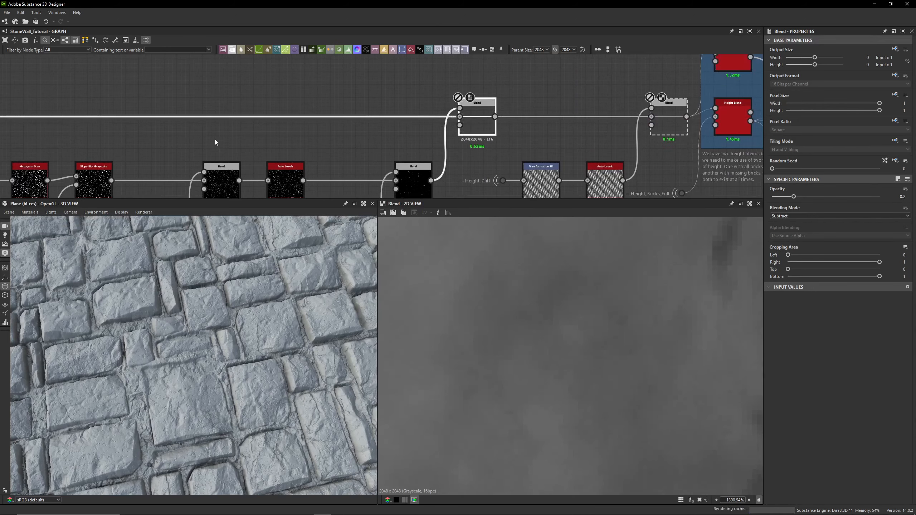
pyautogui.moveTo(214, 141); pyautogui.dragTo(497, 126, button='middle')
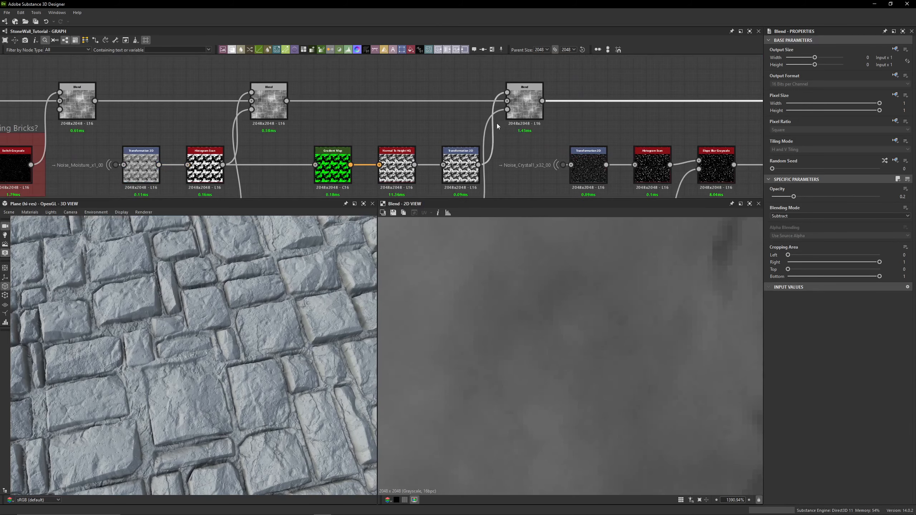
pyautogui.click(279, 112)
pyautogui.moveTo(164, 105); pyautogui.dragTo(252, 93, button='middle')
pyautogui.scroll(5, 137, 347)
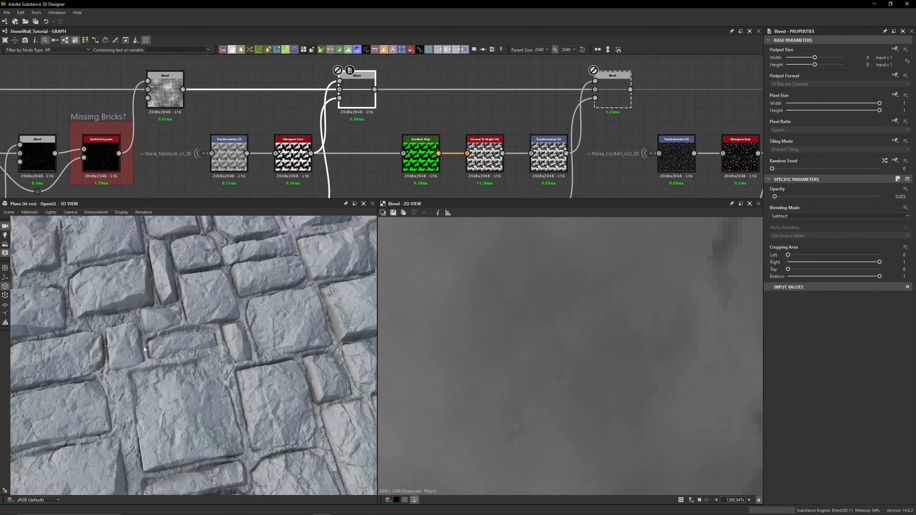
pyautogui.moveTo(94, 361); pyautogui.dragTo(206, 341, button='middle')
pyautogui.scroll(-1, 288, 109)
pyautogui.moveTo(288, 109); pyautogui.dragTo(369, 133, button='middle')
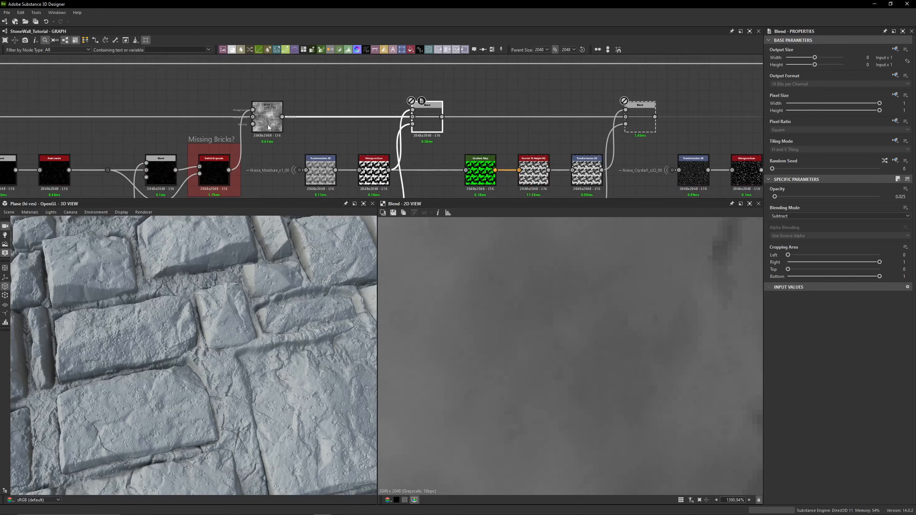
# - Disable the Switch Grayscale node and the Blend nodes around the Missing Bricks? group
pyautogui.click(272, 118)
pyautogui.hotkey('shift', 'd')
pyautogui.moveTo(239, 89); pyautogui.dragTo(472, 93, button='middle')
pyautogui.moveTo(255, 94); pyautogui.dragTo(569, 98, button='middle')
pyautogui.moveTo(251, 105); pyautogui.dragTo(619, 109, button='middle')
pyautogui.click(344, 136)
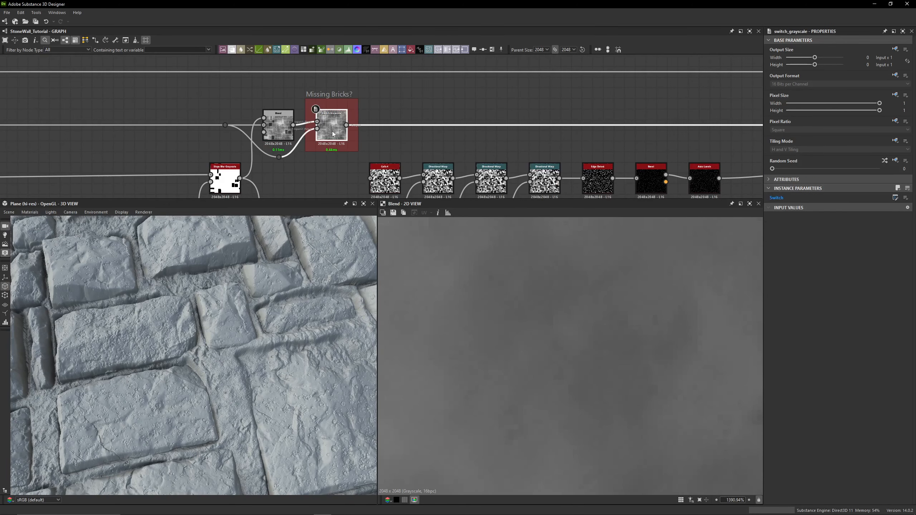
pyautogui.hotkey('shift', 'd')
pyautogui.click(284, 133)
pyautogui.hotkey('shift', 'd')
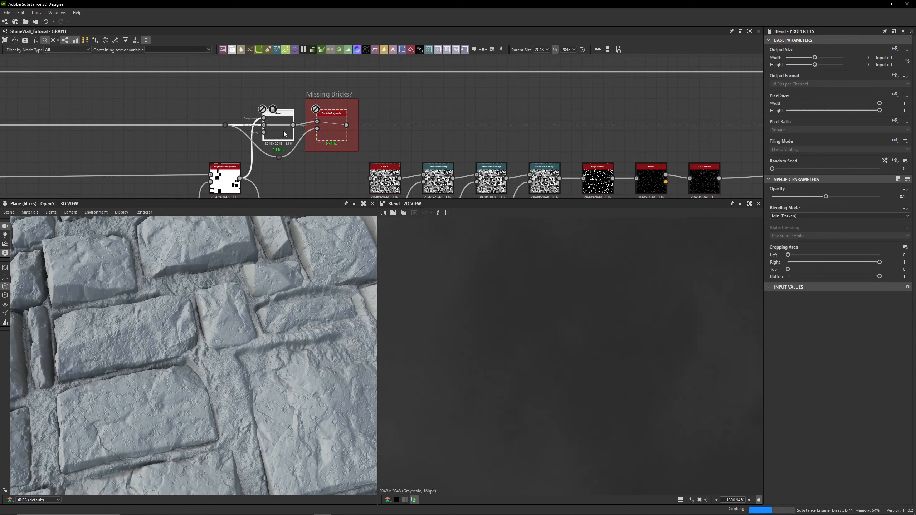
# - Disable the next two Blend nodes upstream in the brick height chain
pyautogui.moveTo(164, 98); pyautogui.dragTo(483, 109, button='middle')
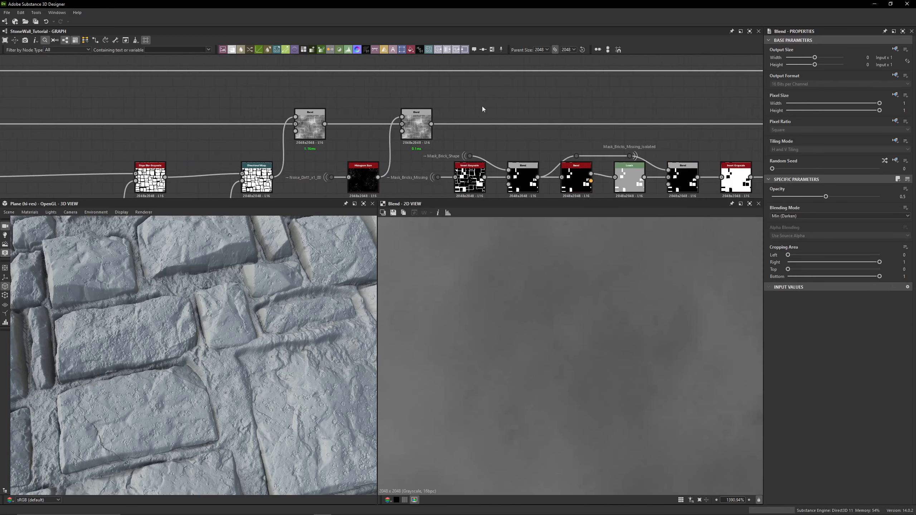
pyautogui.click(315, 137)
pyautogui.hotkey('shift', 'd')
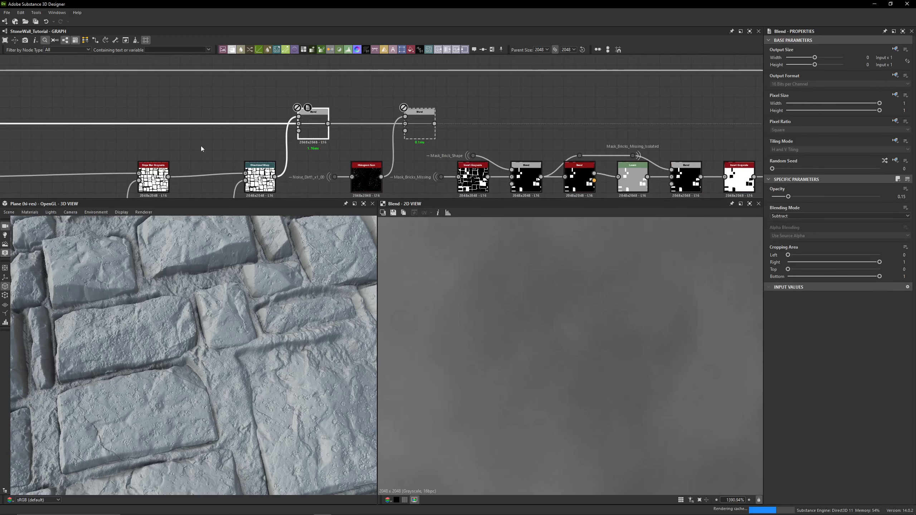
pyautogui.moveTo(168, 145); pyautogui.dragTo(470, 139, button='middle')
pyautogui.moveTo(265, 163); pyautogui.dragTo(453, 147, button='middle')
pyautogui.click(270, 115)
pyautogui.hotkey('shift', 'd')
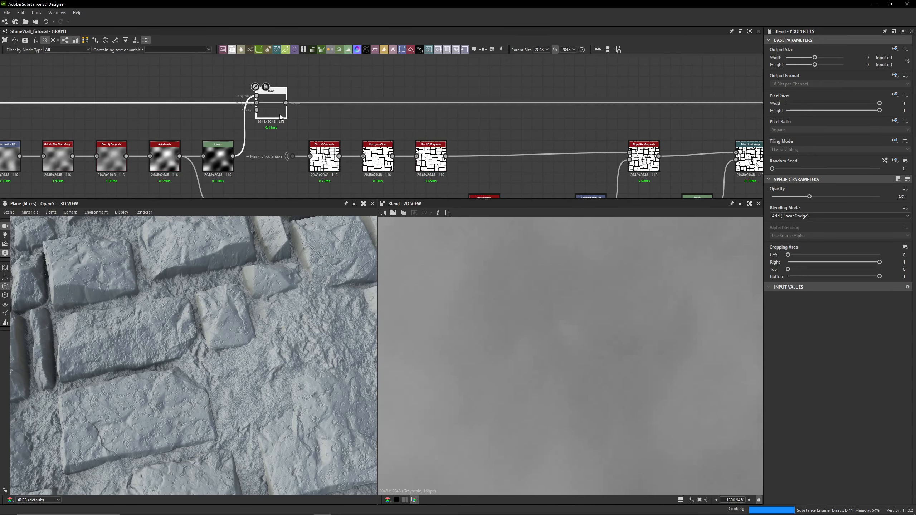
# - Disable another Blend node and the Histogram Range node in the noise chain
pyautogui.moveTo(386, 116); pyautogui.dragTo(667, 119, button='middle')
pyautogui.moveTo(289, 122); pyautogui.dragTo(439, 120, button='middle')
pyautogui.click(389, 113)
pyautogui.hotkey('shift', 'd')
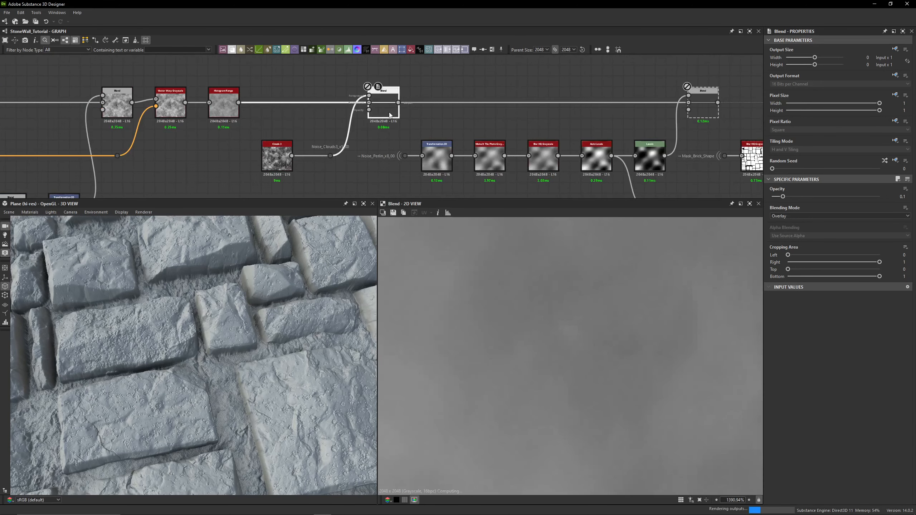
pyautogui.moveTo(329, 117); pyautogui.dragTo(538, 121, button='middle')
pyautogui.click(429, 123)
pyautogui.hotkey('shift', 'd')
# - Disable the warp grayscale node and the two Blend nodes before it
pyautogui.click(384, 112)
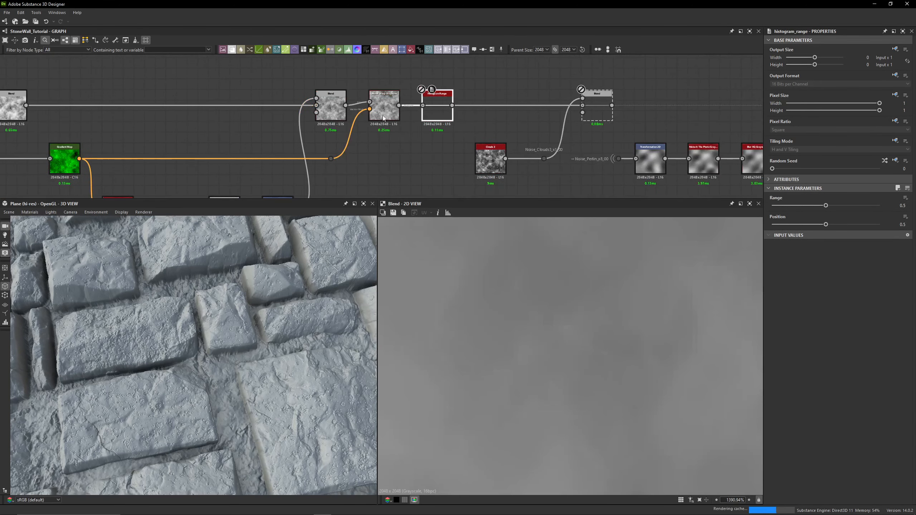
pyautogui.hotkey('shift', 'd')
pyautogui.click(326, 115)
pyautogui.hotkey('shift', 'd')
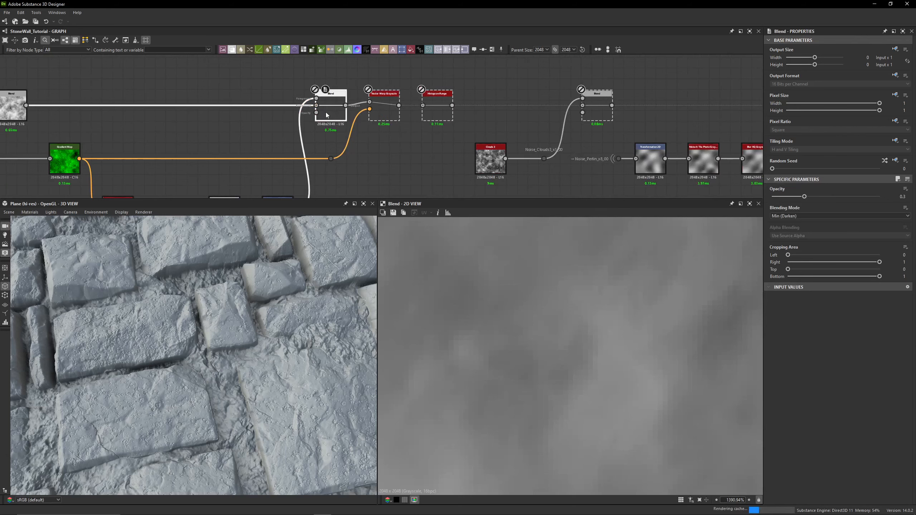
pyautogui.moveTo(222, 131); pyautogui.dragTo(521, 138, button='middle')
pyautogui.click(314, 125)
pyautogui.hotkey('shift', 'd')
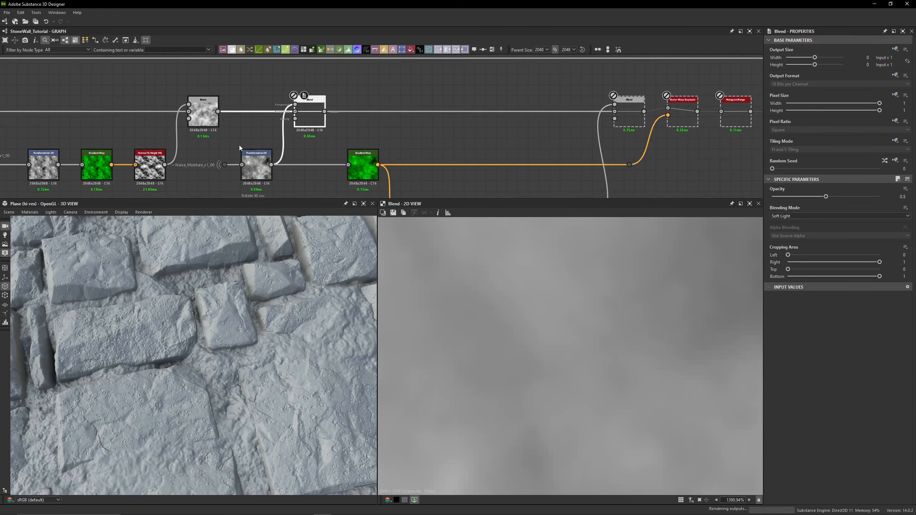
# - Disable two more Blend nodes further upstream in the brick height chain
pyautogui.click(203, 115)
pyautogui.hotkey('shift', 'd')
pyautogui.moveTo(175, 130); pyautogui.dragTo(616, 127, button='middle')
pyautogui.click(326, 117)
pyautogui.hotkey('shift', 'd')
pyautogui.moveTo(221, 116); pyautogui.dragTo(440, 113, button='middle')
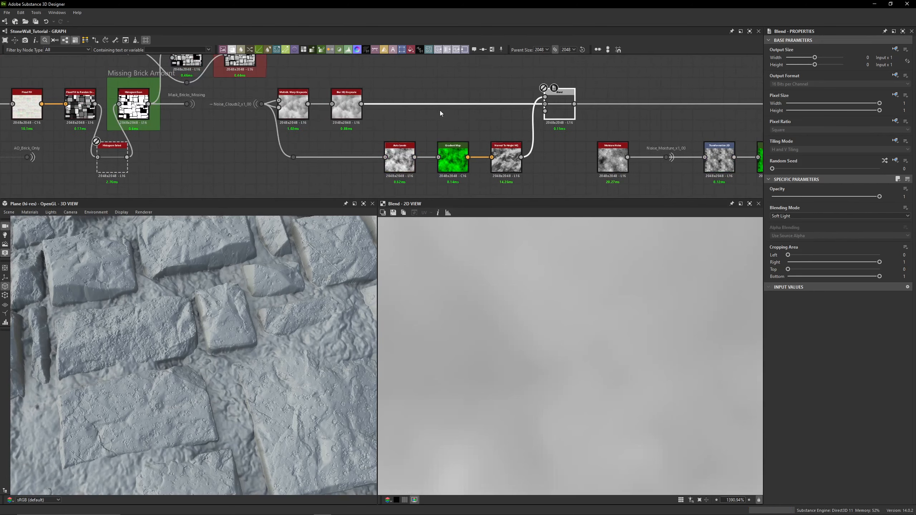
# - Disable the Blur HQ Grayscale and Multi-directional Warp Grayscale nodes after the Noise_Clouds2 portal
pyautogui.click(355, 118)
pyautogui.hotkey('shift', 'd')
pyautogui.click(295, 119)
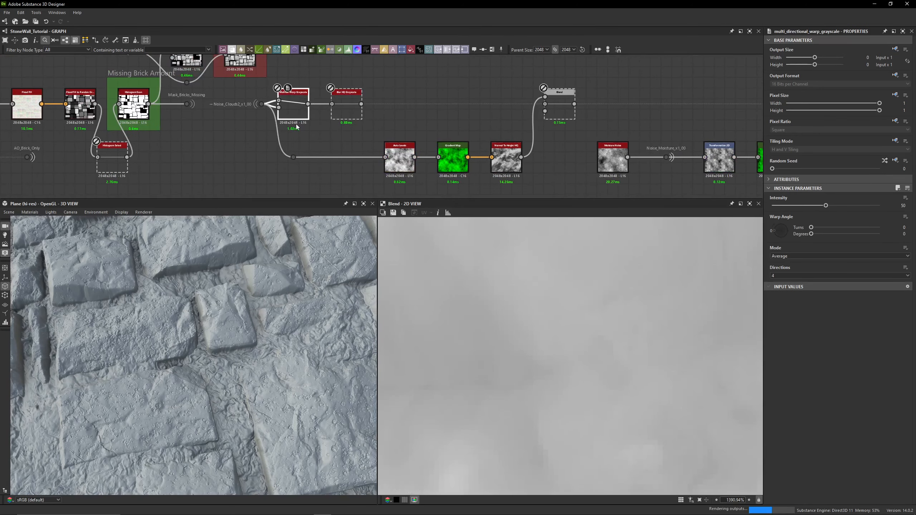
pyautogui.hotkey('shift', 'd')
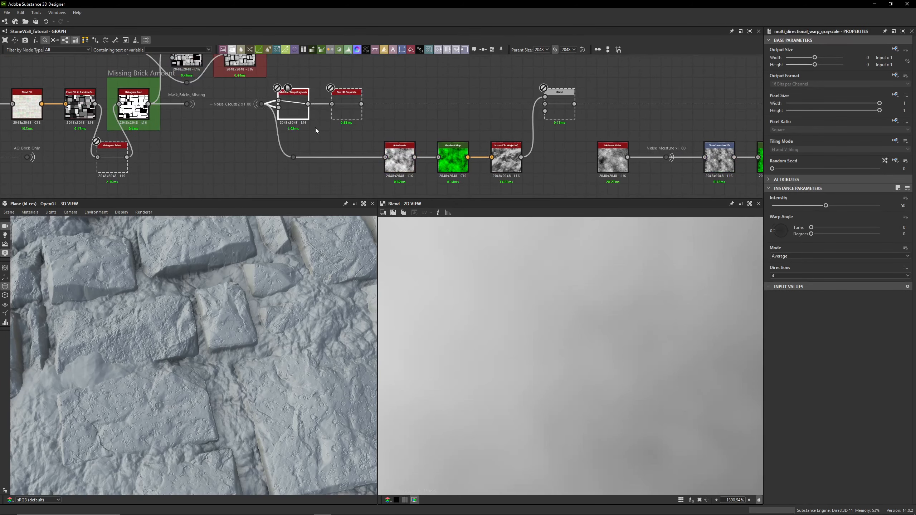
# - Inspect the graph around the noise nodes and the resulting 3D surface
pyautogui.scroll(-4, 511, 139)
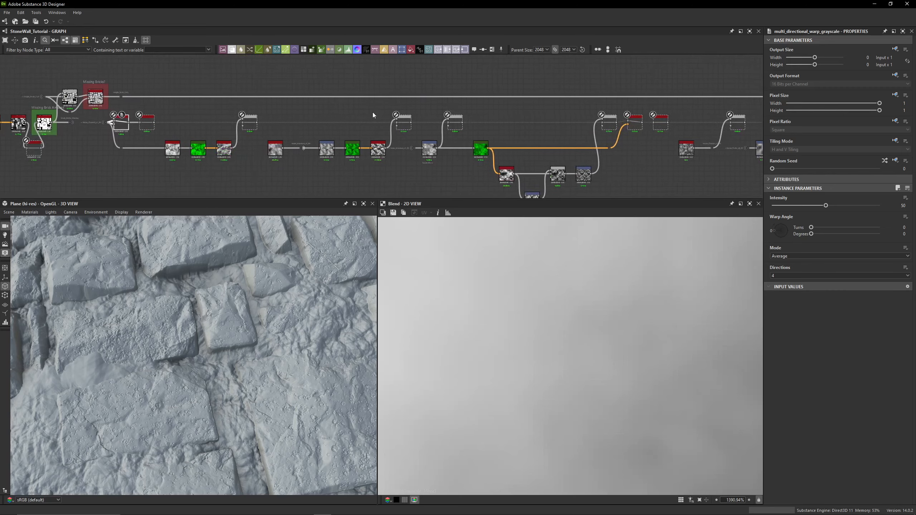
pyautogui.moveTo(373, 115); pyautogui.dragTo(206, 94, button='middle')
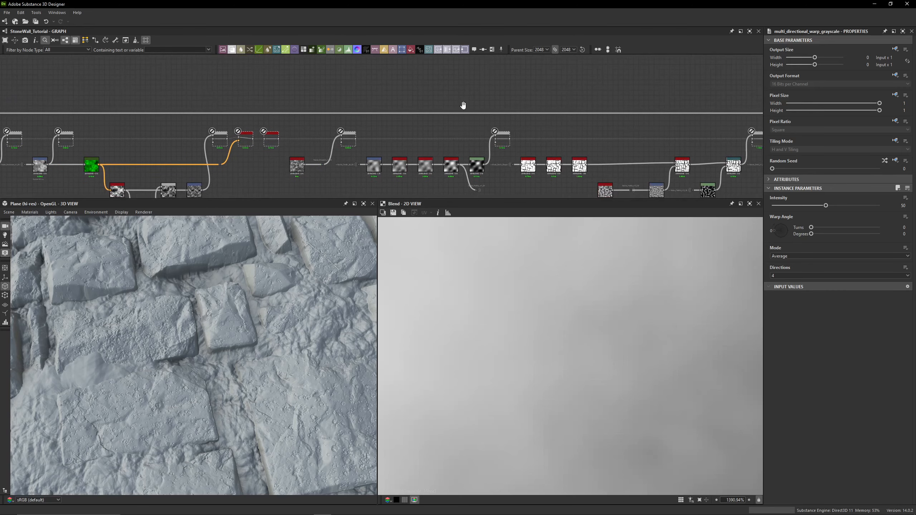
pyautogui.moveTo(463, 104); pyautogui.dragTo(146, 90, button='middle')
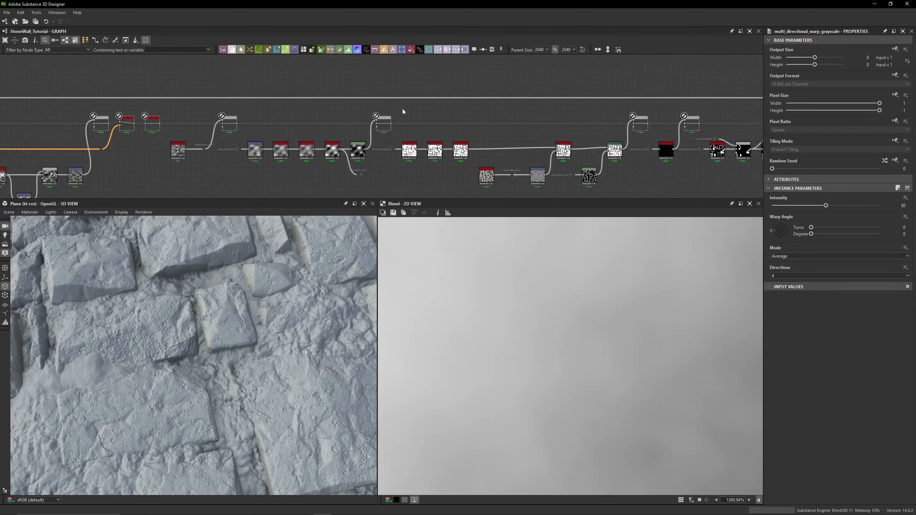
pyautogui.press('f')
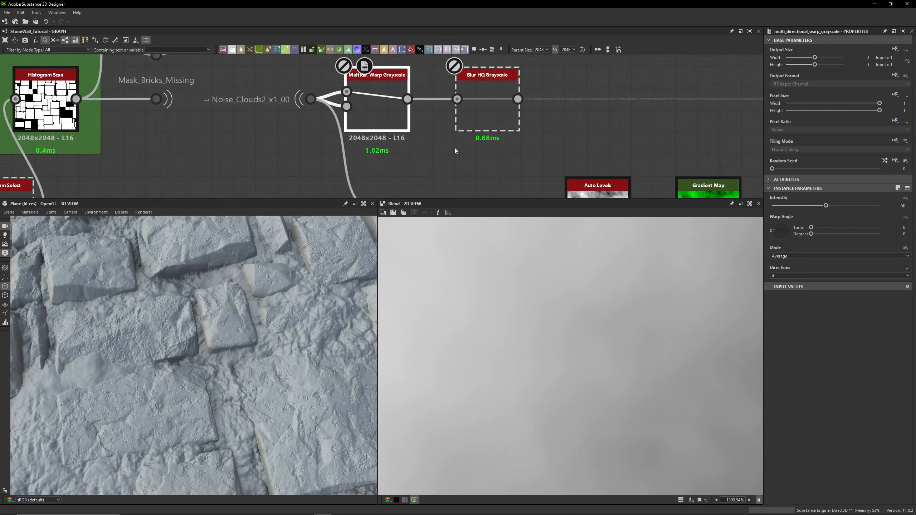
pyautogui.scroll(-6, 228, 318)
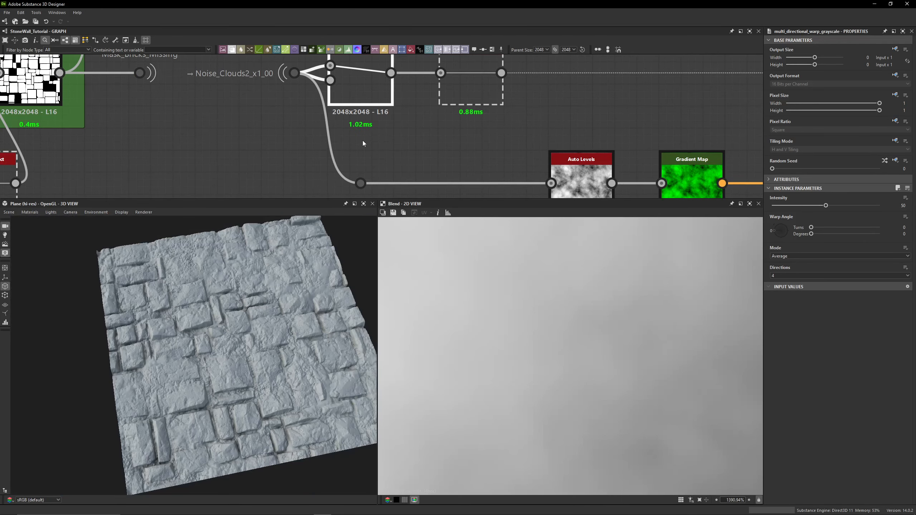
pyautogui.moveTo(249, 368); pyautogui.dragTo(197, 331)
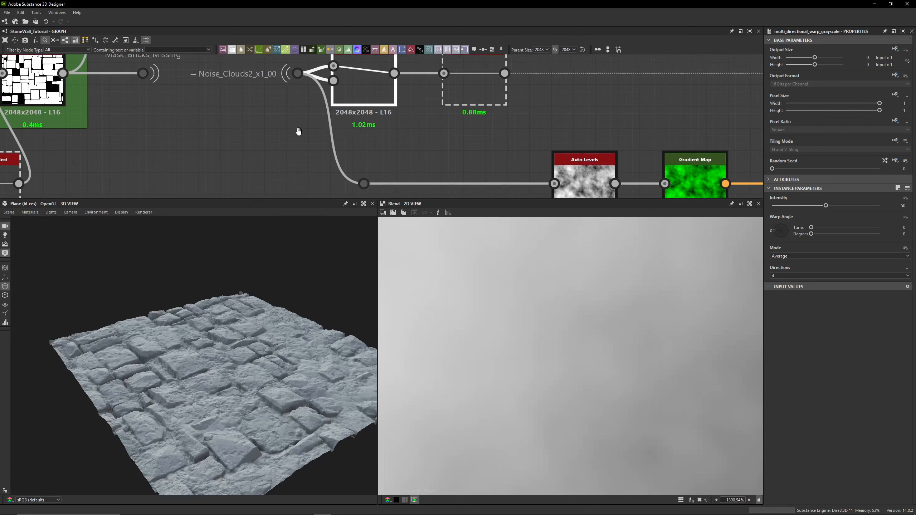
pyautogui.moveTo(285, 119); pyautogui.dragTo(329, 167, button='middle')
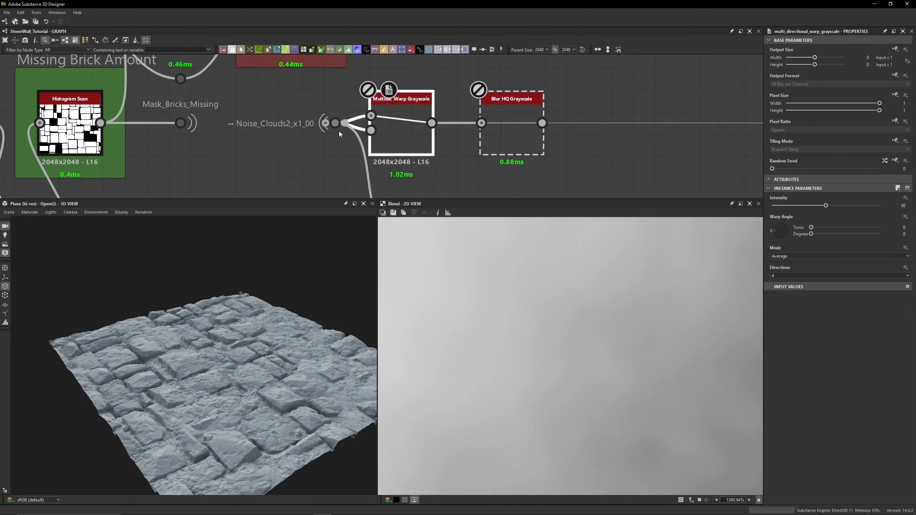
pyautogui.scroll(5, 232, 343)
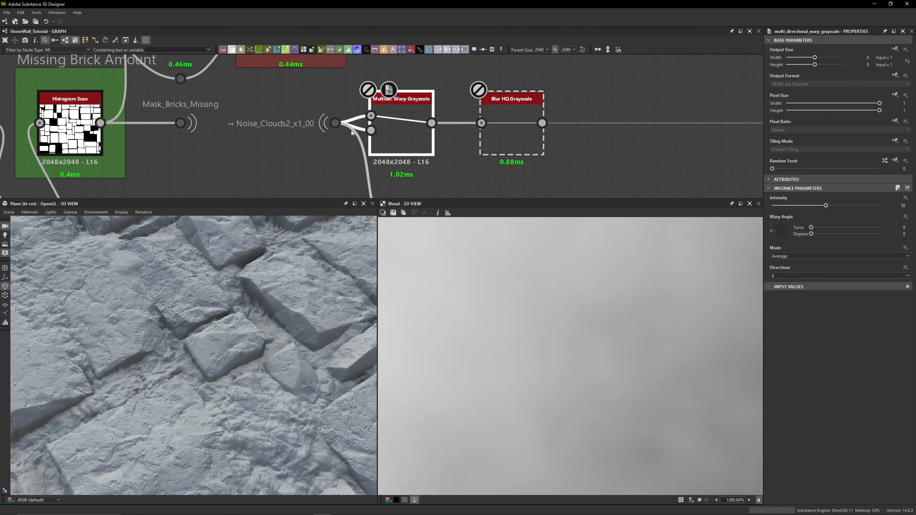
# - Preview the Noise_Clouds2 portal dot's output in the 2D view
pyautogui.doubleClick(335, 123)
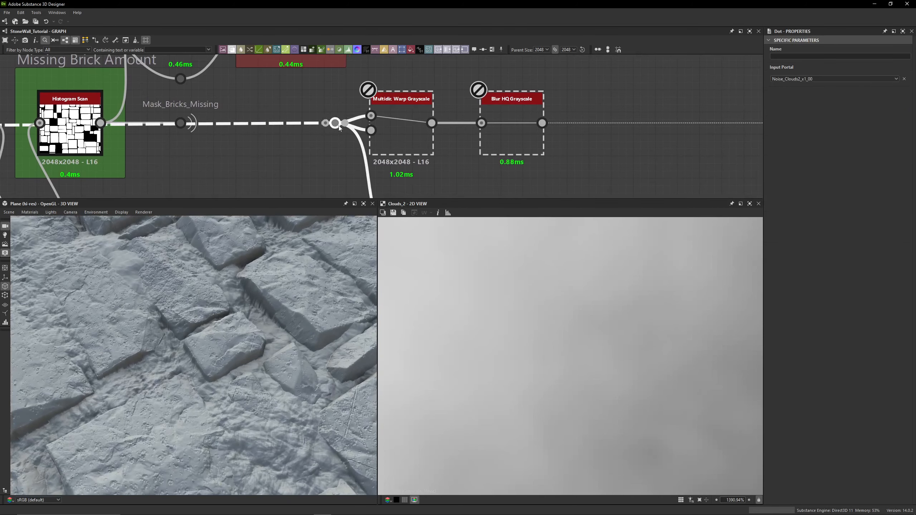
pyautogui.scroll(-10, 523, 362)
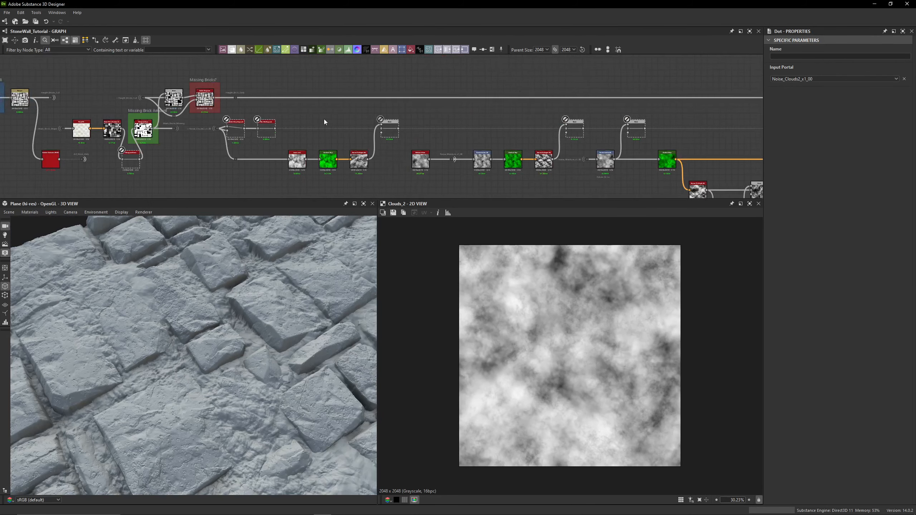
# - Preview the Height Blend node inside the Grout Height Blenders group
pyautogui.scroll(-3, 326, 122)
pyautogui.moveTo(718, 84); pyautogui.dragTo(104, 115, button='middle')
pyautogui.moveTo(651, 134); pyautogui.dragTo(119, 99, button='middle')
pyautogui.moveTo(480, 86); pyautogui.dragTo(276, 91, button='middle')
pyautogui.scroll(8, 275, 91)
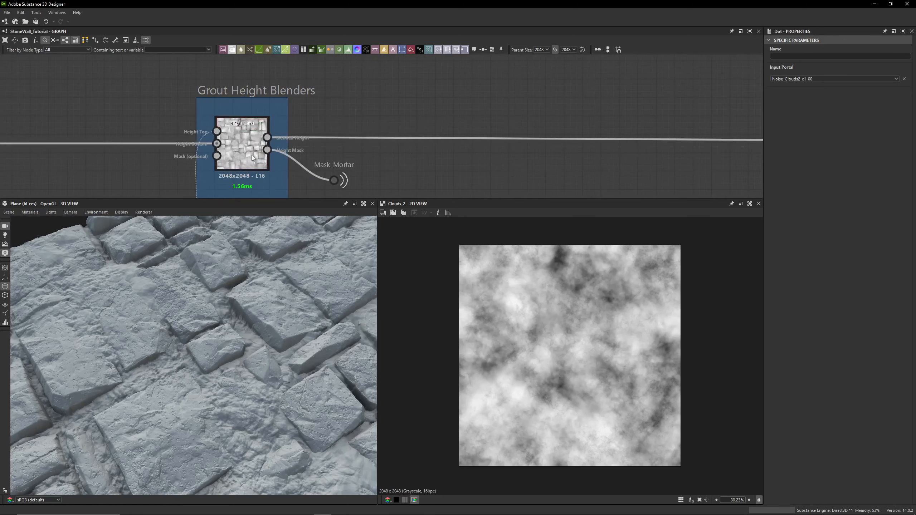
pyautogui.doubleClick(251, 156)
pyautogui.moveTo(251, 156); pyautogui.dragTo(364, 130, button='middle')
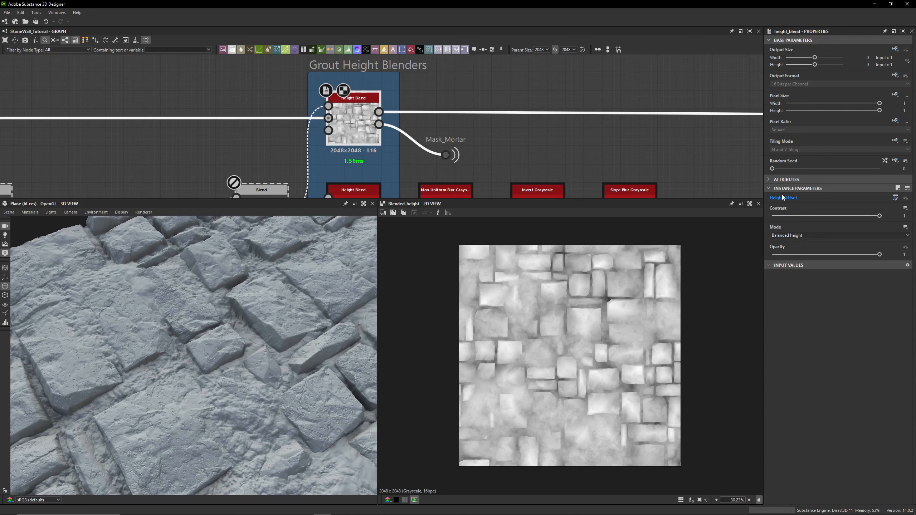
# - Try setting the graph's Brick and Mortar Height Offset parameter to 0.56, undoing the change
pyautogui.click(577, 155)
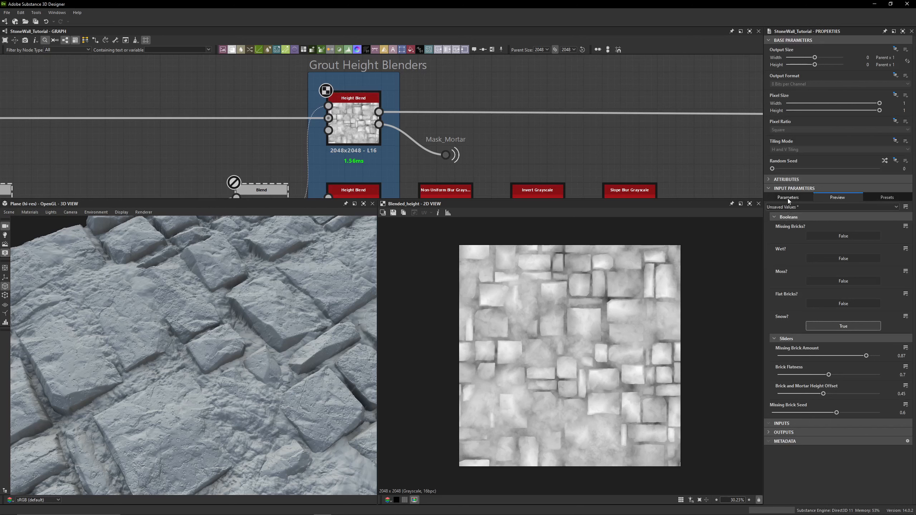
pyautogui.click(787, 198)
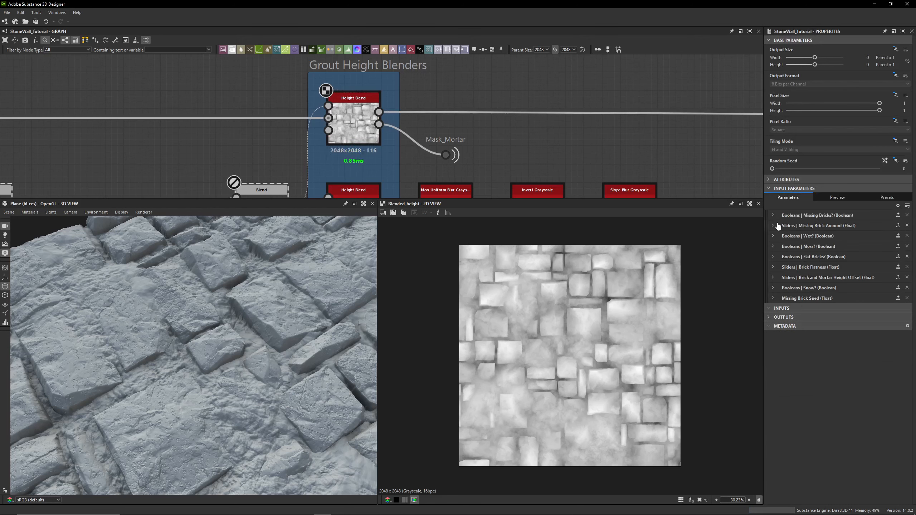
pyautogui.click(775, 277)
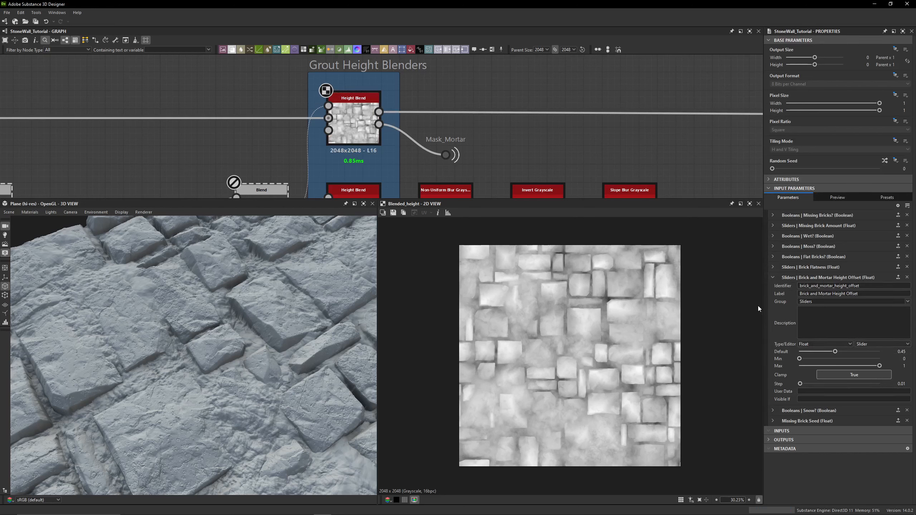
pyautogui.click(823, 194)
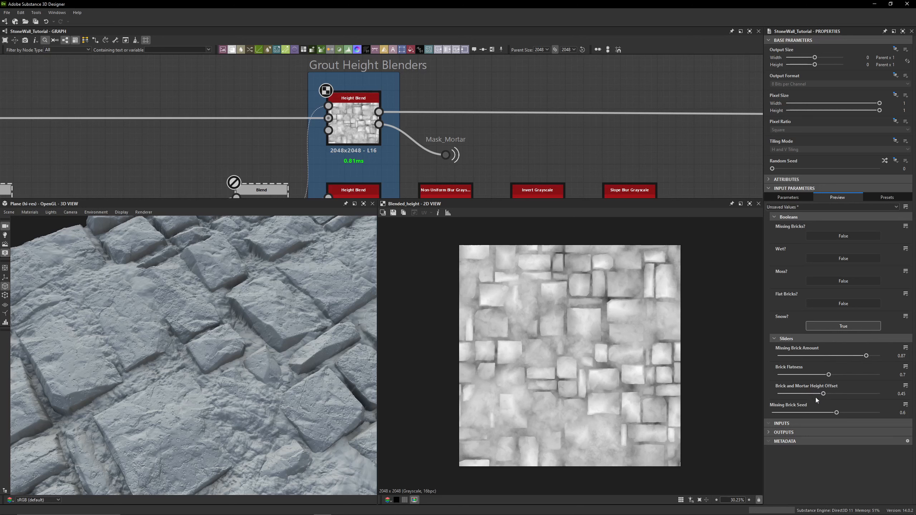
pyautogui.moveTo(819, 394)
pyautogui.mouseDown()
pyautogui.moveTo(780, 398)
pyautogui.moveTo(854, 400)
pyautogui.moveTo(834, 399)
pyautogui.mouseUp()
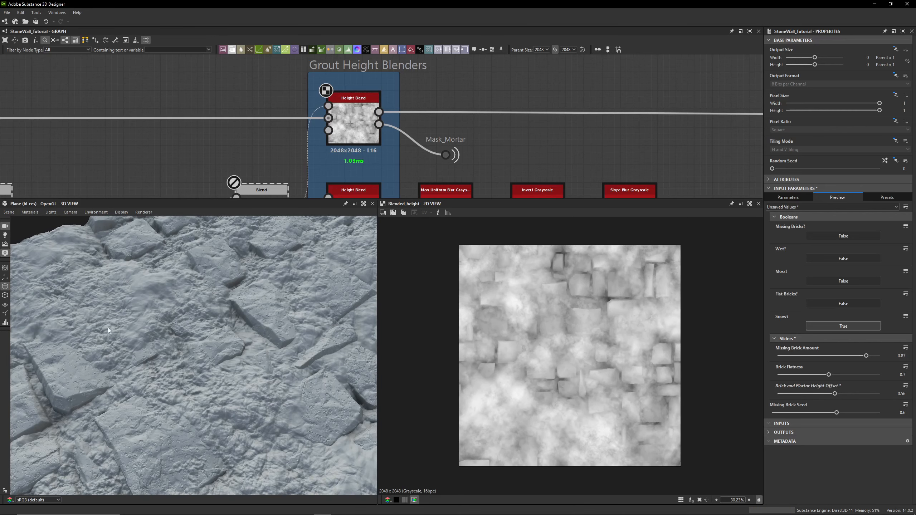
pyautogui.moveTo(108, 327); pyautogui.dragTo(227, 267)
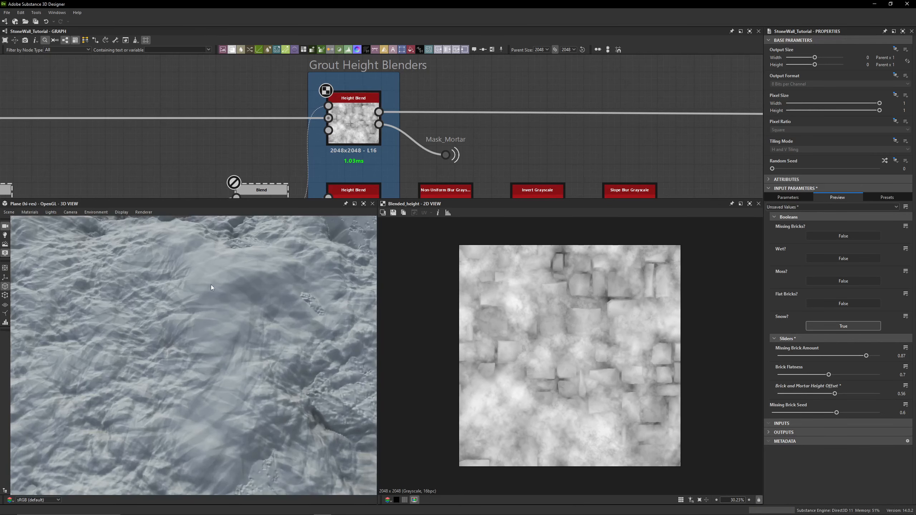
pyautogui.hotkey('ctrl', 'z')
# - Re-enable the Multi-directional Warp Grayscale node after the Noise_Clouds2 portal
pyautogui.scroll(-11, 126, 123)
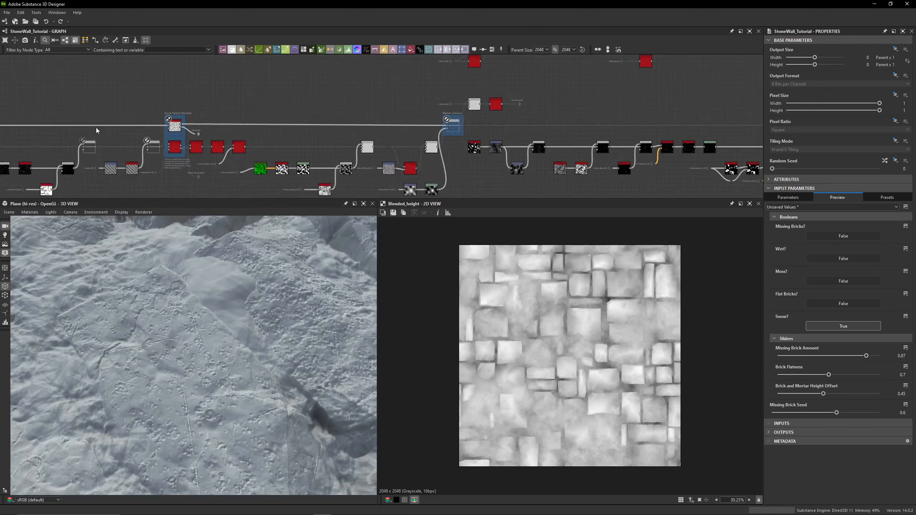
pyautogui.moveTo(217, 128); pyautogui.dragTo(444, 130, button='middle')
pyautogui.moveTo(144, 127); pyautogui.dragTo(444, 127, button='middle')
pyautogui.moveTo(278, 126); pyautogui.dragTo(465, 128, button='middle')
pyautogui.moveTo(307, 121); pyautogui.dragTo(499, 123, button='middle')
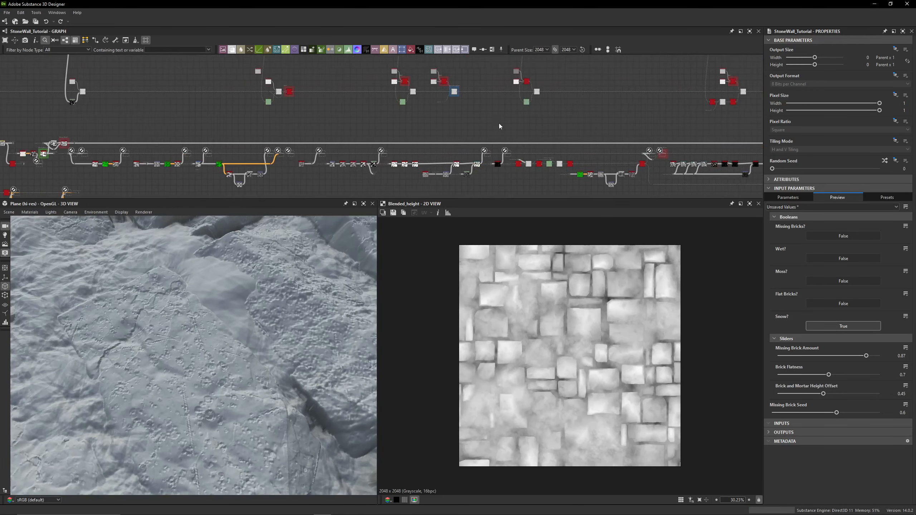
pyautogui.moveTo(64, 119); pyautogui.dragTo(370, 111, button='middle')
pyautogui.scroll(10, 391, 142)
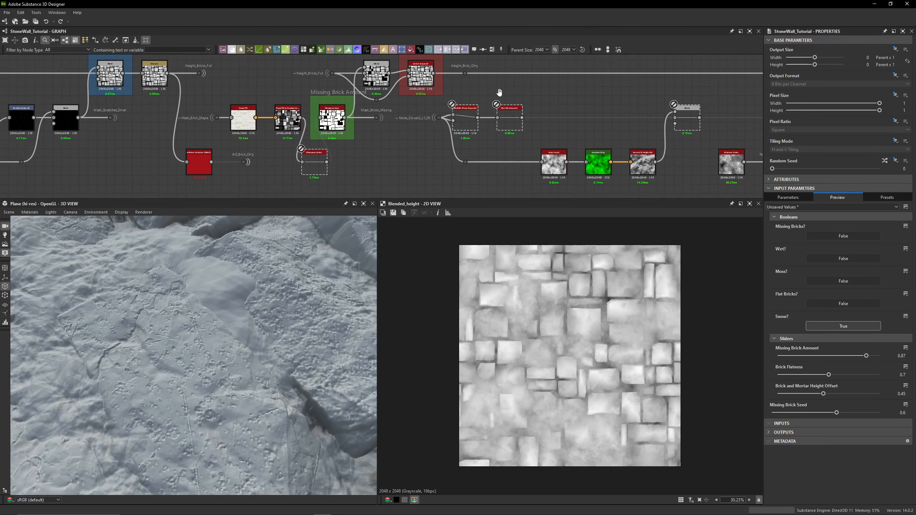
pyautogui.moveTo(307, 182); pyautogui.dragTo(287, 165, button='middle')
pyautogui.click(315, 122)
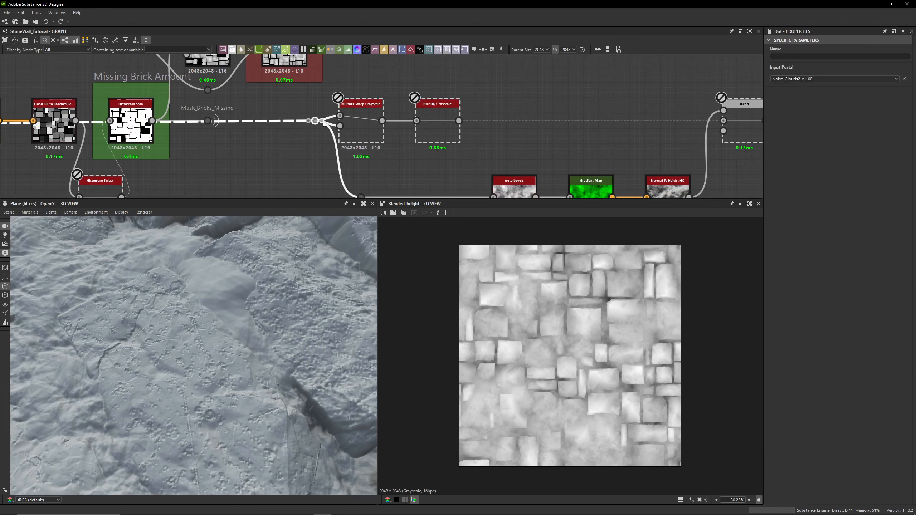
pyautogui.click(367, 126)
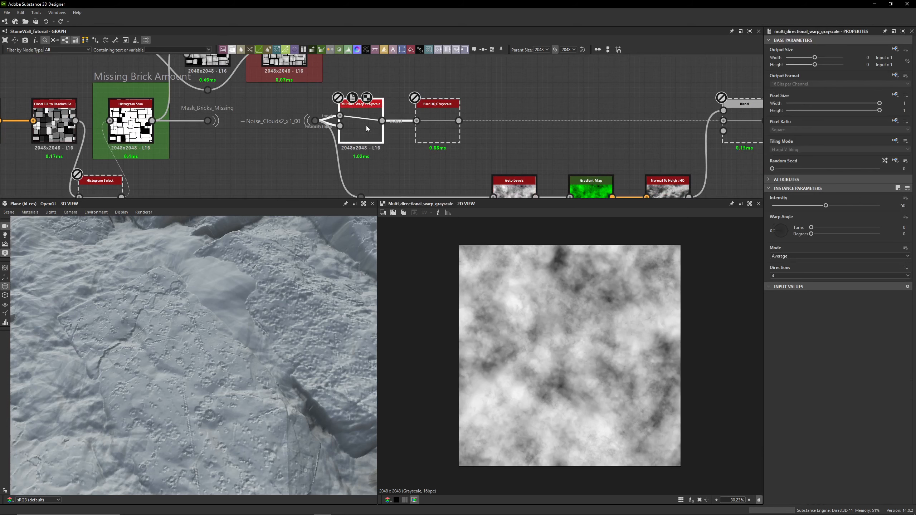
pyautogui.scroll(5, 367, 116)
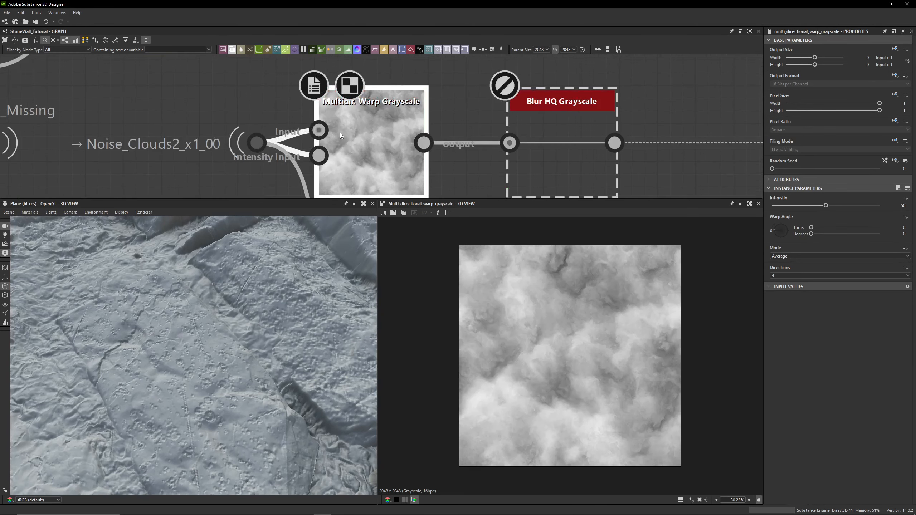
pyautogui.scroll(-5, 340, 133)
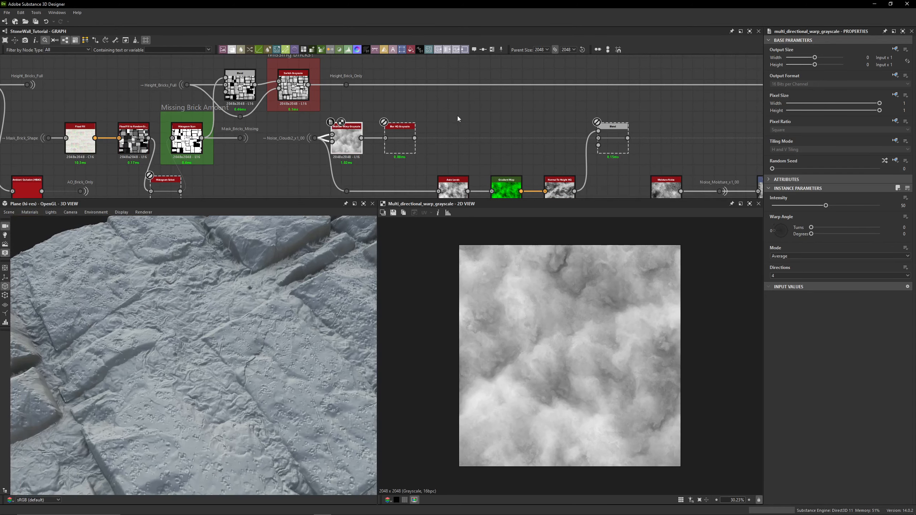
pyautogui.scroll(-6, 458, 114)
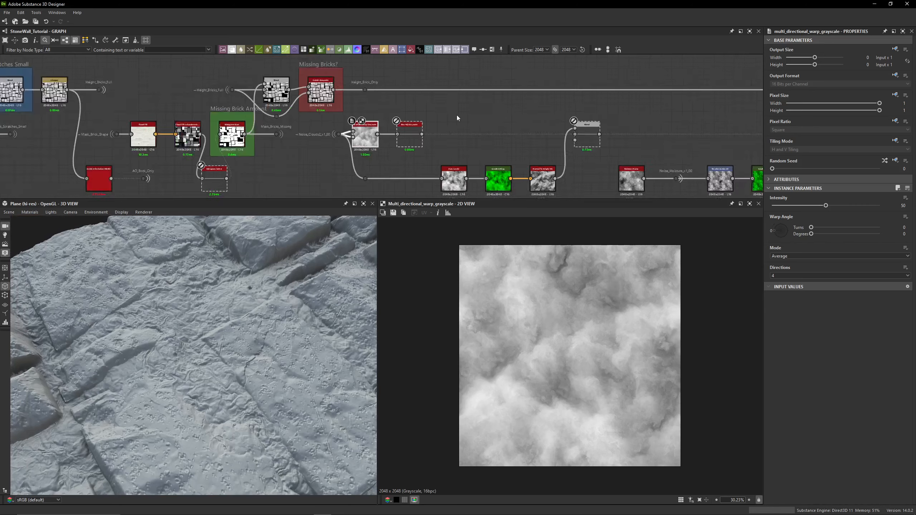
# - Bypass the Height Blend node by wiring its lower input's source straight into the following dot
pyautogui.moveTo(536, 98); pyautogui.dragTo(274, 100, button='middle')
pyautogui.moveTo(481, 100); pyautogui.dragTo(159, 105, button='middle')
pyautogui.moveTo(505, 103); pyautogui.dragTo(238, 107, button='middle')
pyautogui.scroll(3, 461, 124)
pyautogui.scroll(2, 461, 123)
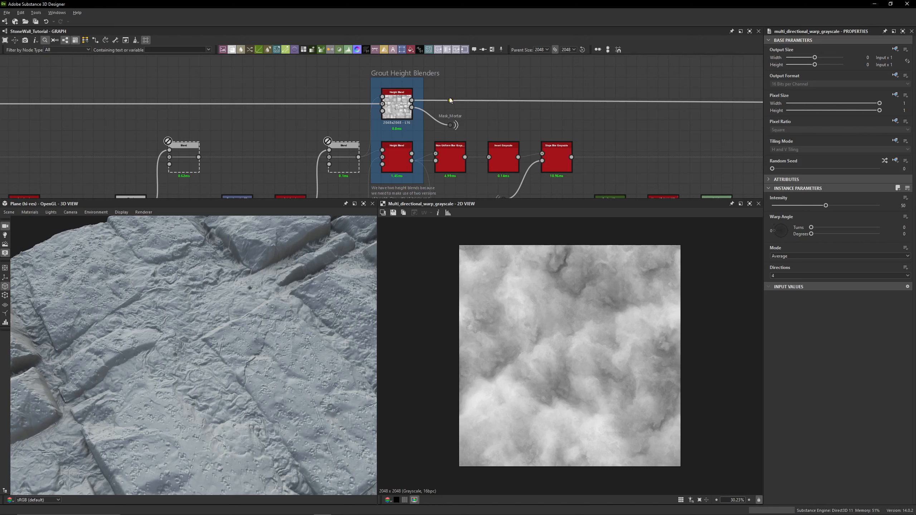
pyautogui.doubleClick(461, 101)
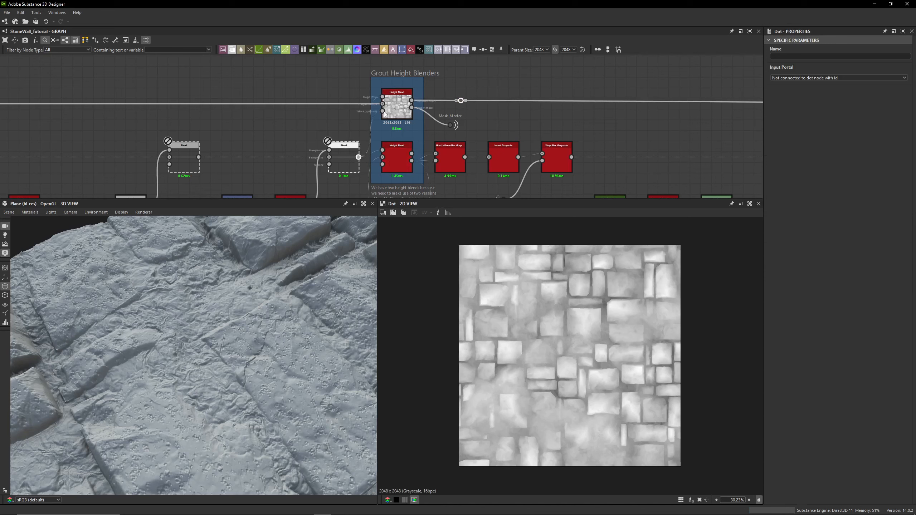
pyautogui.moveTo(383, 113); pyautogui.dragTo(461, 101)
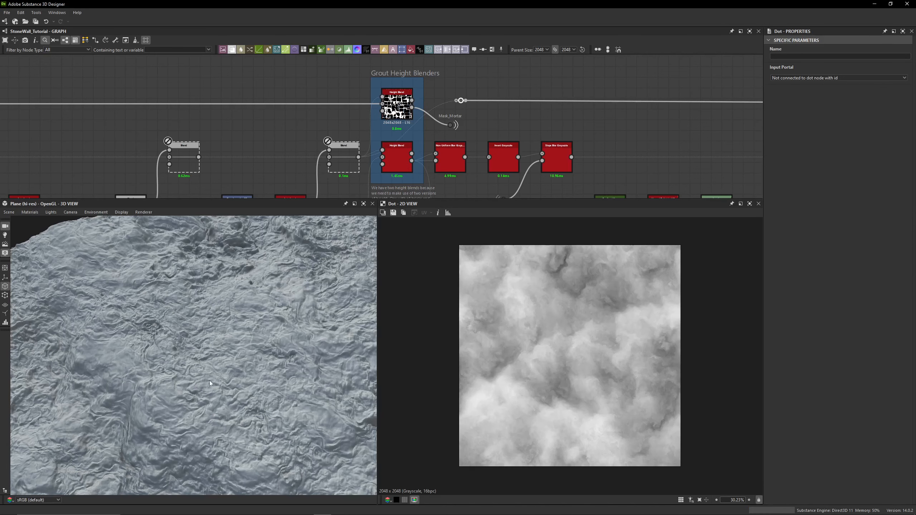
# - Examine the 3D surface and the warp and blur nodes following the Noise_Clouds2 portal
pyautogui.moveTo(201, 392); pyautogui.dragTo(192, 373)
pyautogui.scroll(-5, 246, 128)
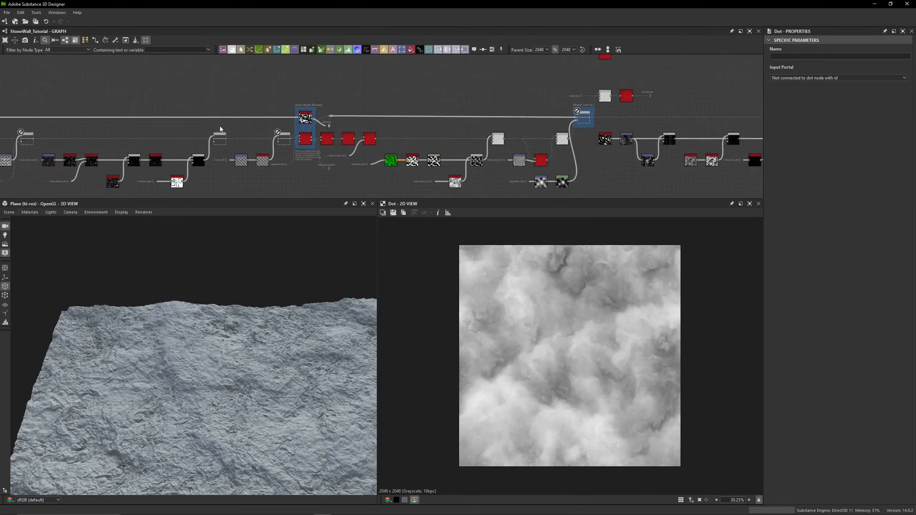
pyautogui.moveTo(247, 127); pyautogui.dragTo(465, 108, button='middle')
pyautogui.moveTo(126, 101); pyautogui.dragTo(543, 95, button='middle')
pyautogui.moveTo(294, 364); pyautogui.dragTo(291, 299, button='middle')
pyautogui.moveTo(299, 187); pyautogui.dragTo(462, 155, button='middle')
pyautogui.moveTo(137, 100); pyautogui.dragTo(432, 123, button='middle')
pyautogui.moveTo(148, 86); pyautogui.dragTo(408, 128, button='middle')
pyautogui.moveTo(156, 110); pyautogui.dragTo(520, 77, button='middle')
pyautogui.moveTo(149, 99); pyautogui.dragTo(477, 90, button='middle')
pyautogui.scroll(5, 450, 99)
pyautogui.click(417, 112)
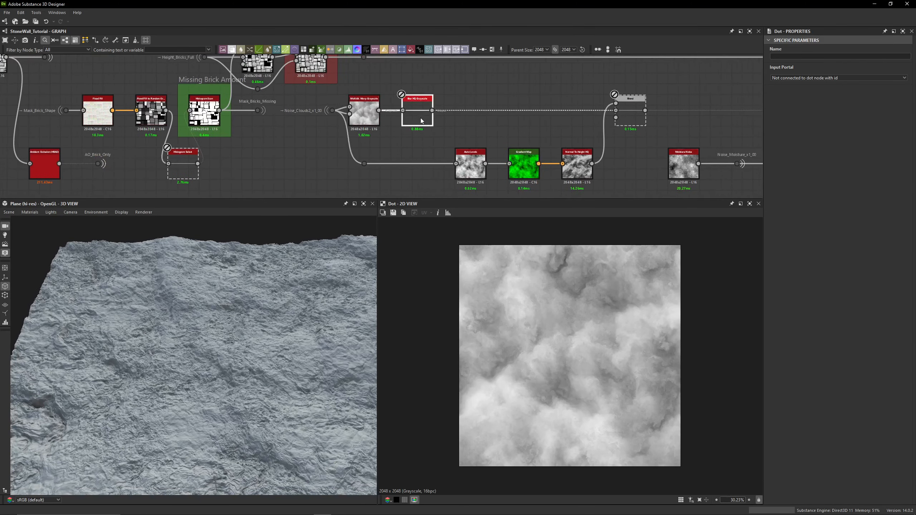
pyautogui.click(373, 124)
pyautogui.moveTo(187, 379); pyautogui.dragTo(249, 361)
pyautogui.scroll(3, 384, 123)
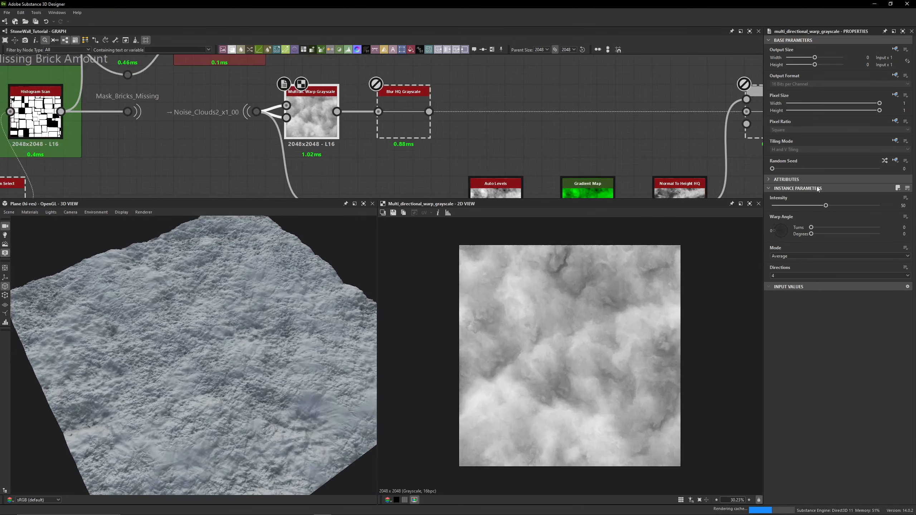
# - Enable the Blur HQ Grayscale node following the Multi-directional Warp Grayscale node
pyautogui.scroll(2, 245, 112)
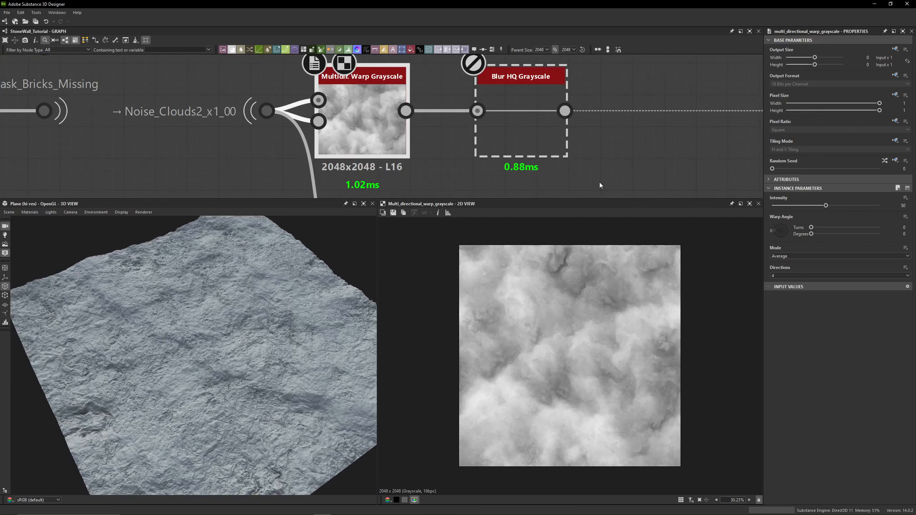
pyautogui.moveTo(558, 168); pyautogui.dragTo(504, 169, button='middle')
pyautogui.hotkey('shift', 'd')
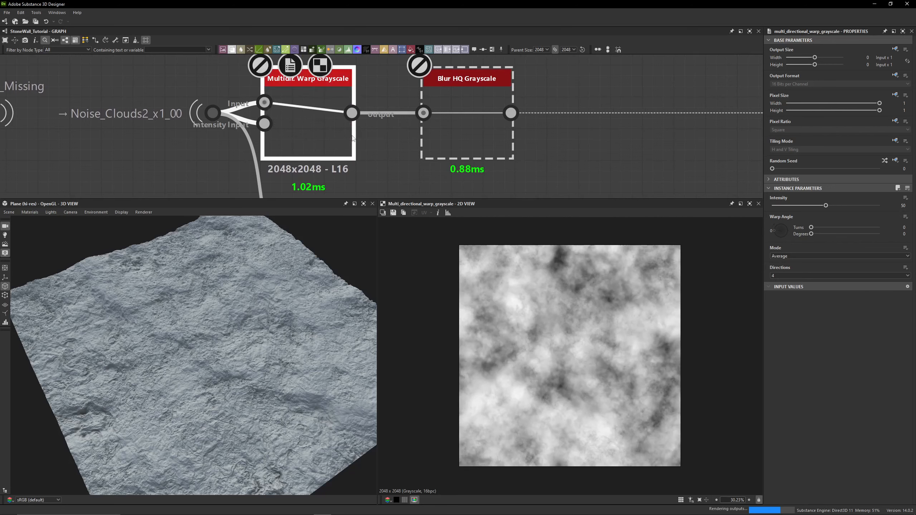
pyautogui.click(461, 132)
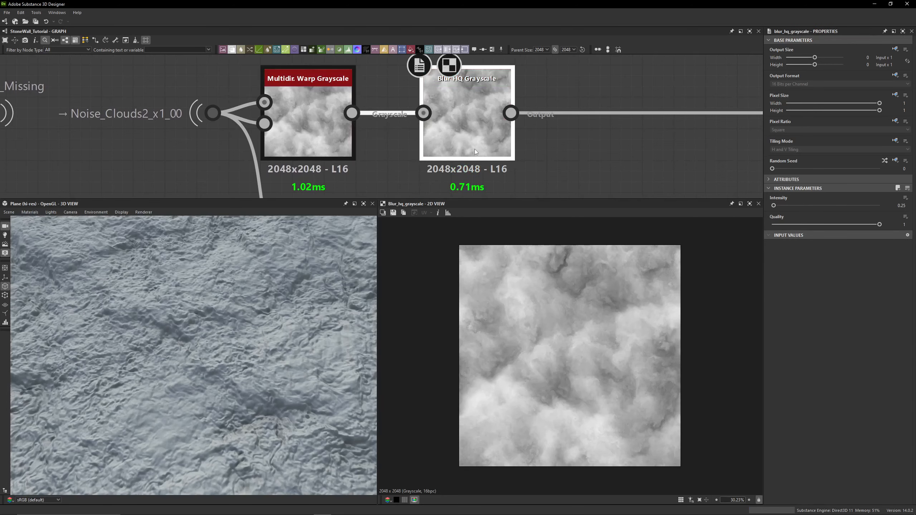
# - Enable the Blend node that combines the Blur HQ Grayscale output with the Normal To Height HQ chain
pyautogui.scroll(-3, 608, 120)
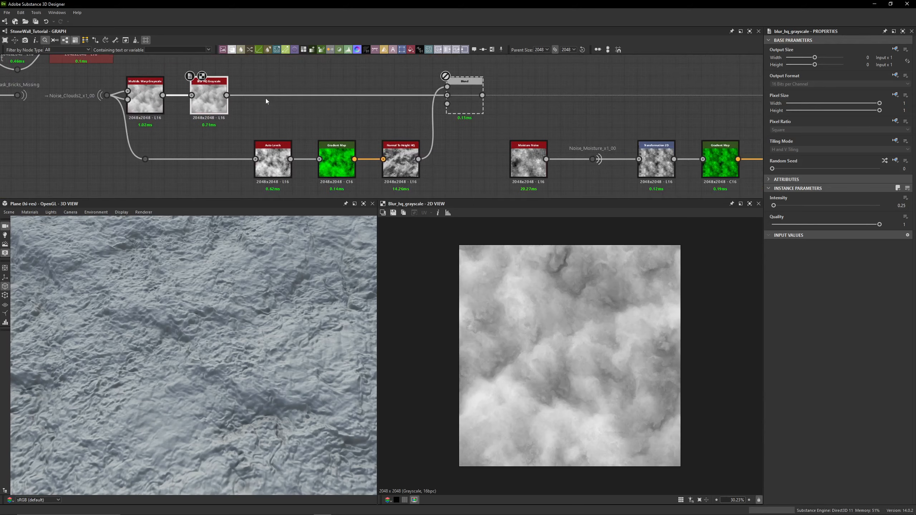
pyautogui.click(468, 101)
pyautogui.hotkey('shift', 'd')
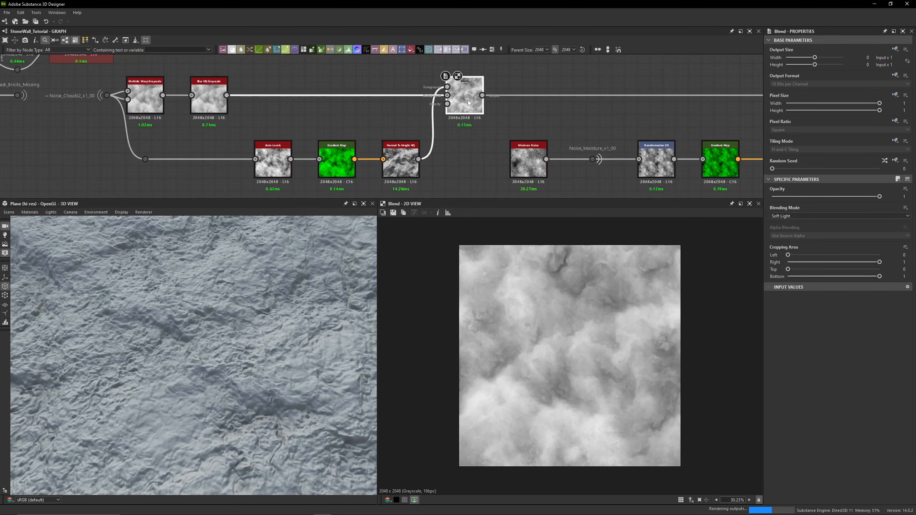
# - Examine the 3D surface, the Auto Levels node and the Gradient Map node's gradient in the gradient editor
pyautogui.scroll(-4, 236, 341)
pyautogui.moveTo(236, 341); pyautogui.dragTo(242, 313)
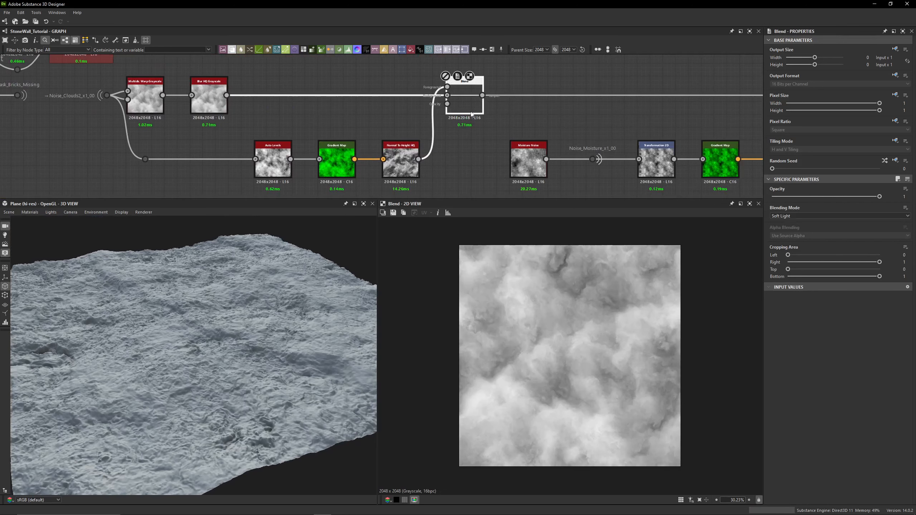
pyautogui.moveTo(472, 92); pyautogui.dragTo(580, 94, button='middle')
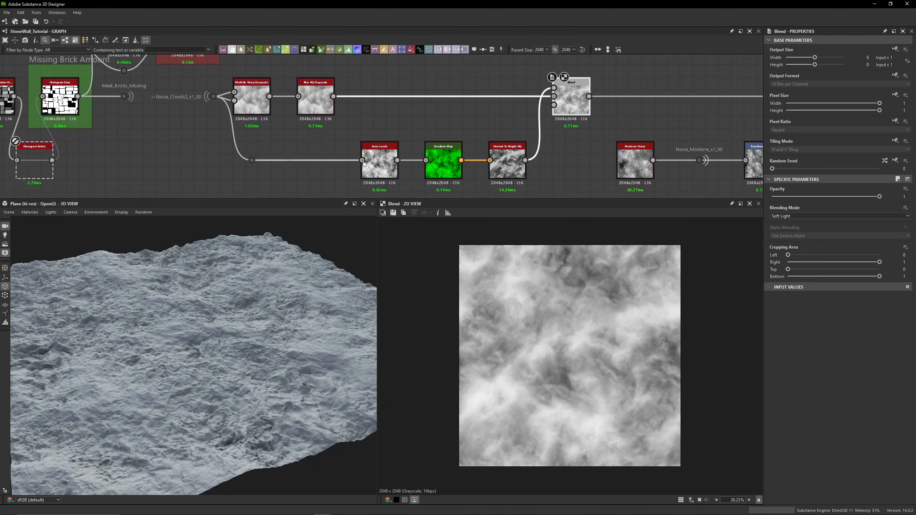
pyautogui.doubleClick(379, 162)
pyautogui.doubleClick(454, 173)
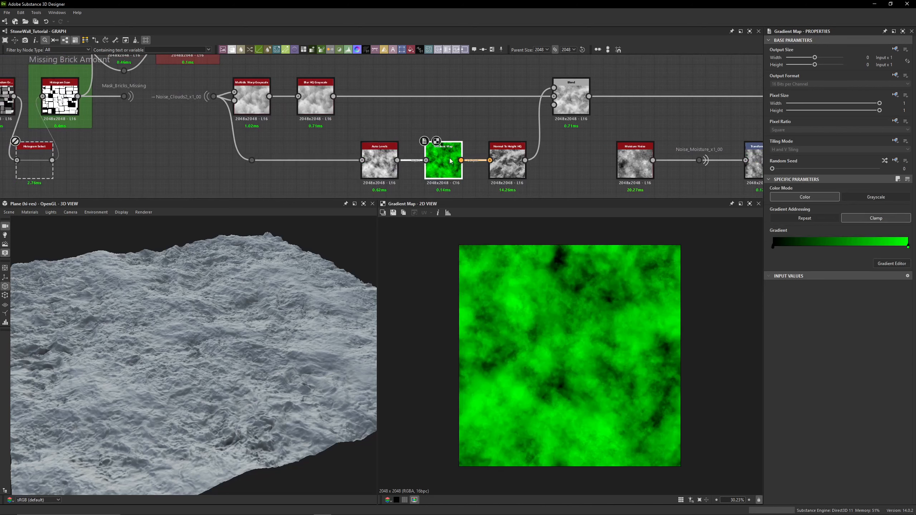
pyautogui.click(883, 265)
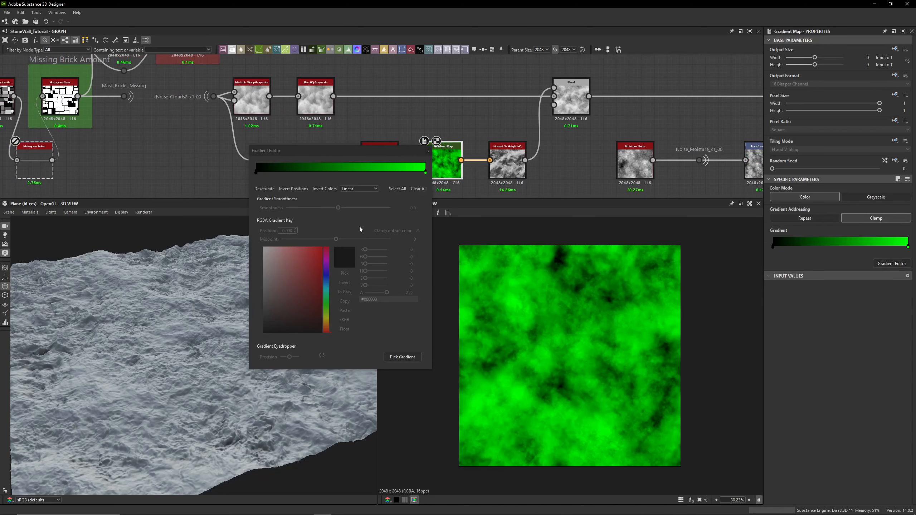
pyautogui.click(426, 174)
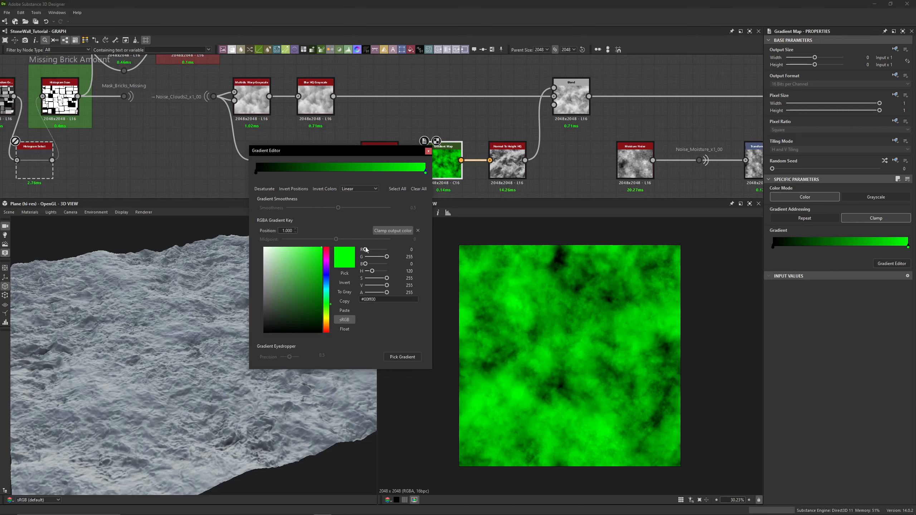
pyautogui.click(428, 151)
# - Compare the Normal To Height HQ, Blend and Blur HQ Grayscale outputs, toggling the Blend node off and on
pyautogui.click(498, 153)
pyautogui.scroll(4, 496, 152)
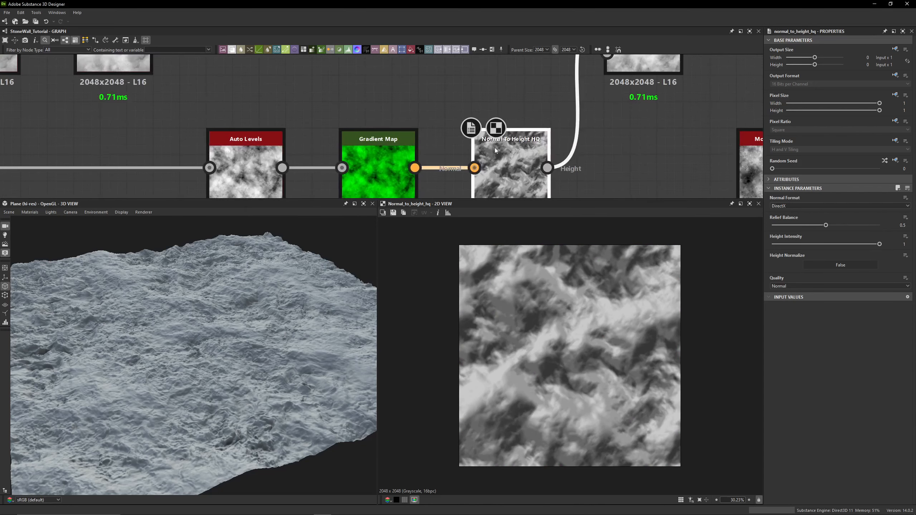
pyautogui.moveTo(564, 158); pyautogui.dragTo(429, 184, button='middle')
pyautogui.scroll(-3, 451, 158)
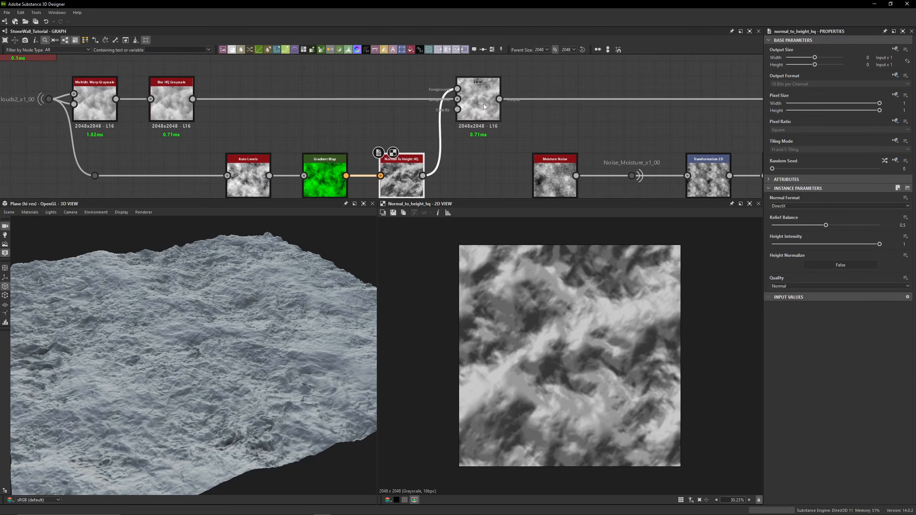
pyautogui.doubleClick(476, 103)
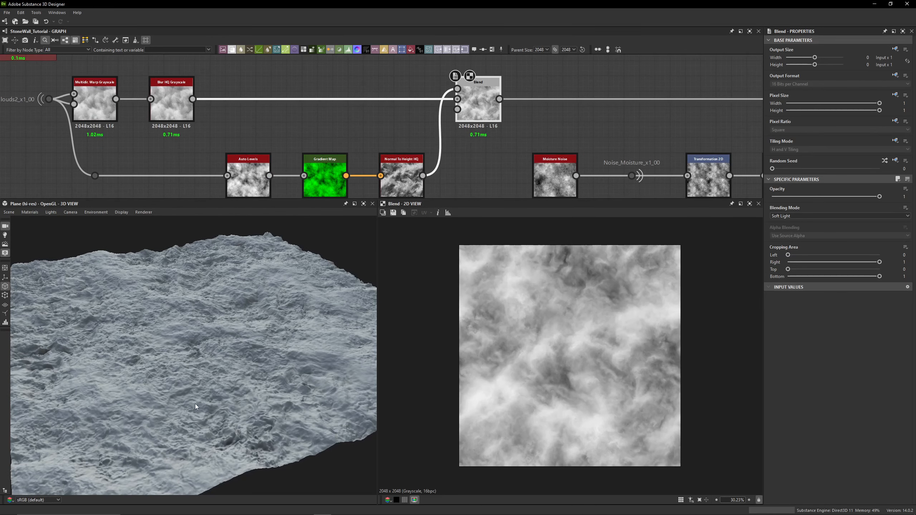
pyautogui.moveTo(543, 131); pyautogui.dragTo(409, 126, button='middle')
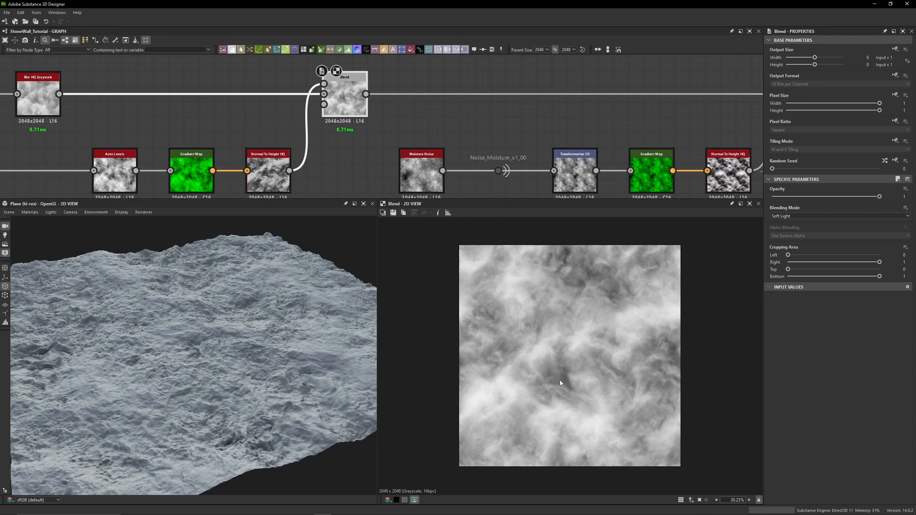
pyautogui.doubleClick(44, 98)
pyautogui.doubleClick(341, 102)
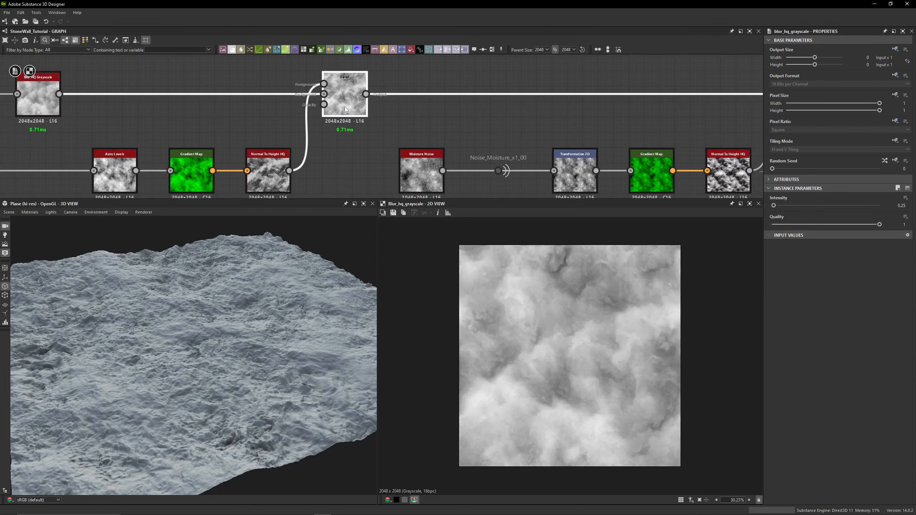
pyautogui.hotkey('shift', 'd')
pyautogui.hotkey('shift', 'd')
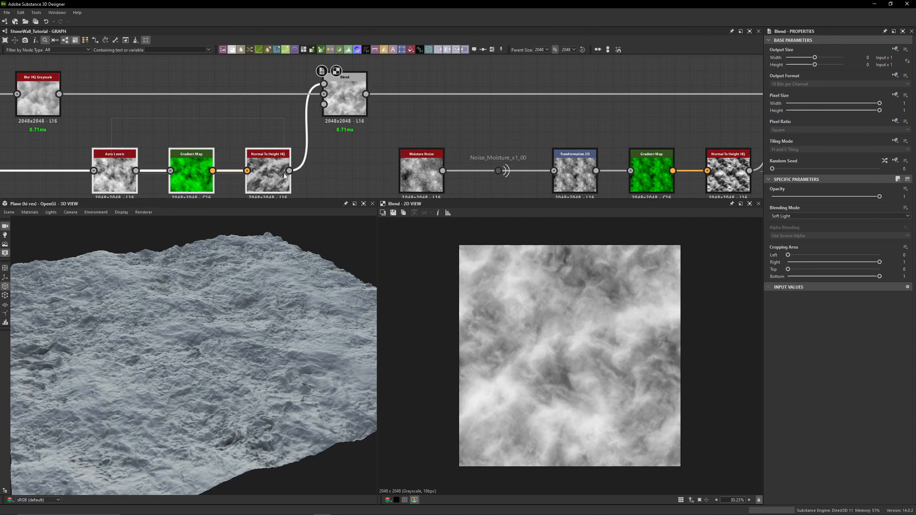
# - Examine the Multi-directional Warp Grayscale output and the resulting 3D surface up close
pyautogui.moveTo(344, 174); pyautogui.dragTo(493, 133, button='middle')
pyautogui.click(492, 134)
pyautogui.moveTo(200, 141); pyautogui.dragTo(227, 180, button='middle')
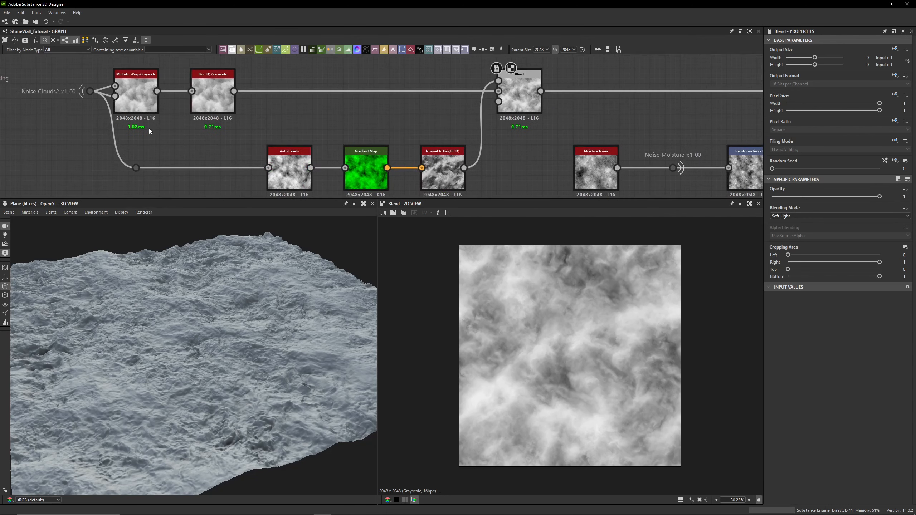
pyautogui.moveTo(182, 141); pyautogui.dragTo(138, 99)
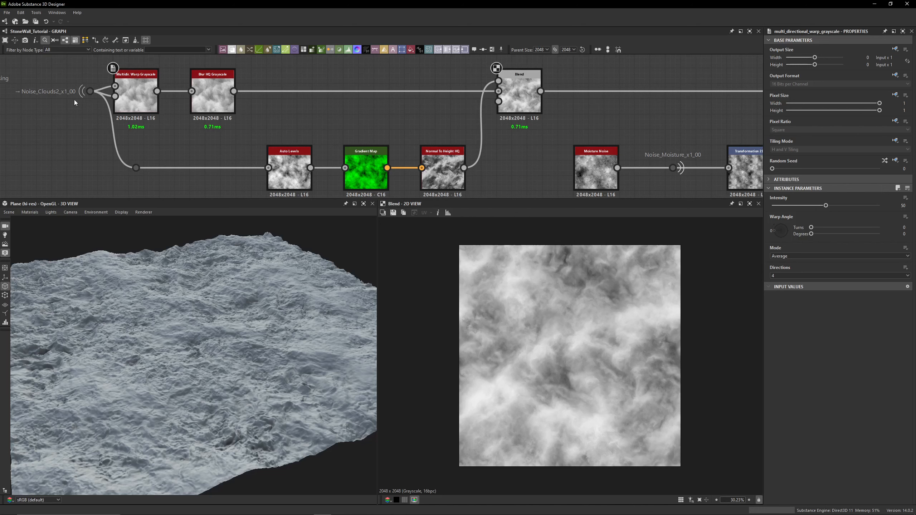
pyautogui.doubleClick(136, 95)
pyautogui.moveTo(216, 341); pyautogui.dragTo(218, 323)
pyautogui.moveTo(217, 322); pyautogui.dragTo(237, 323, button='right')
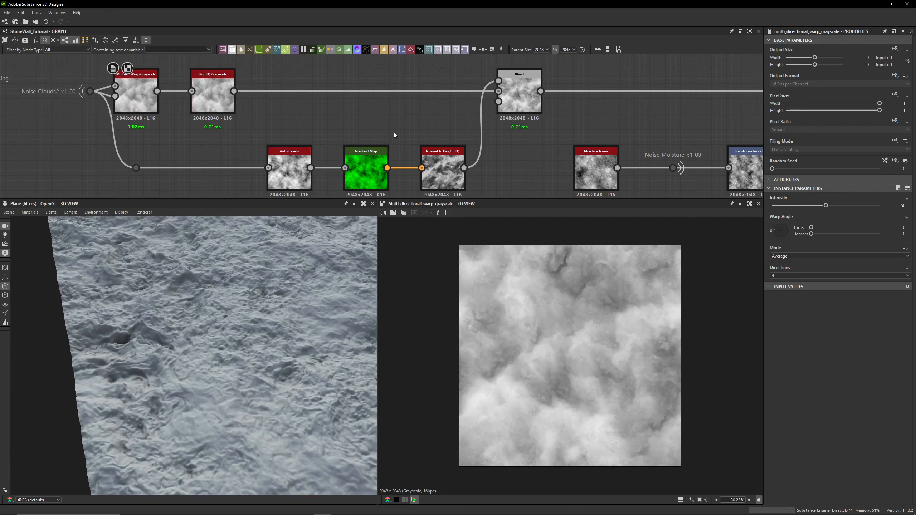
pyautogui.moveTo(343, 114); pyautogui.dragTo(246, 119, button='middle')
pyautogui.click(419, 104)
pyautogui.moveTo(537, 103); pyautogui.dragTo(291, 106, button='middle')
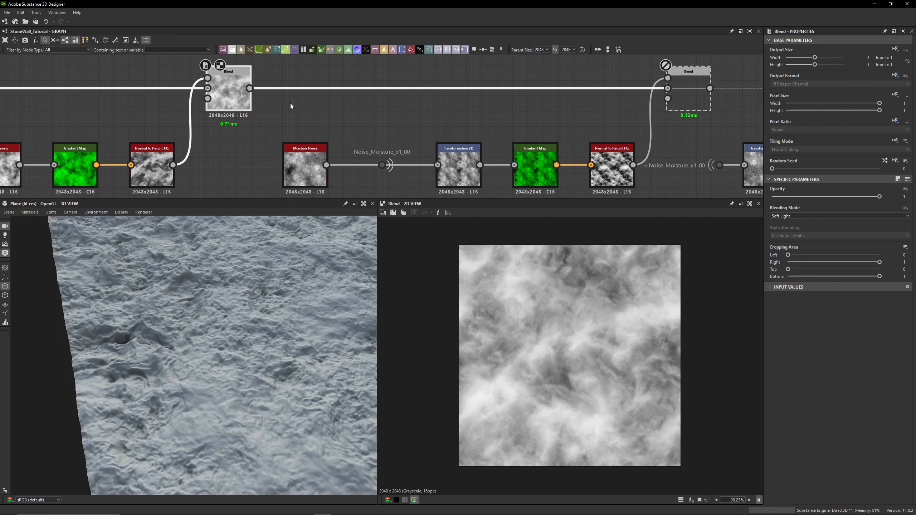
# - Inspect the Moisture Noise node's output in the 2D view
pyautogui.click(287, 166)
pyautogui.scroll(5, 570, 339)
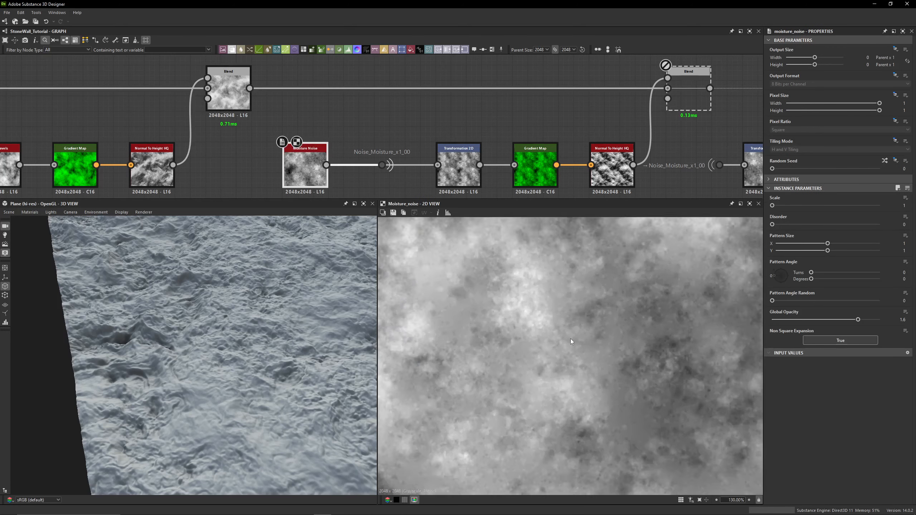
pyautogui.scroll(6, 570, 338)
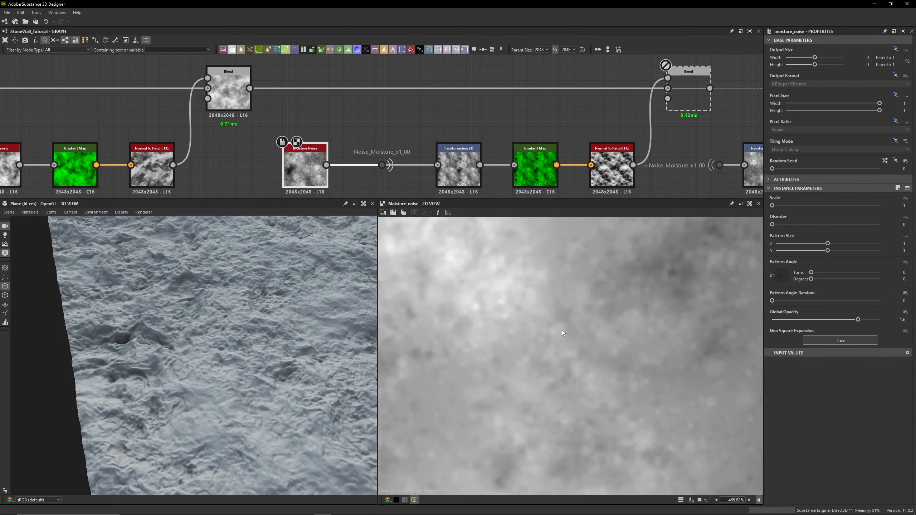
pyautogui.moveTo(596, 330); pyautogui.dragTo(353, 346, button='middle')
pyautogui.moveTo(354, 137); pyautogui.dragTo(398, 88, button='middle')
# - Add a BnW Spots 1 node below the Moisture Noise node and delete it again
pyautogui.click(321, 180)
pyautogui.press('space')
pyautogui.write('bnw')
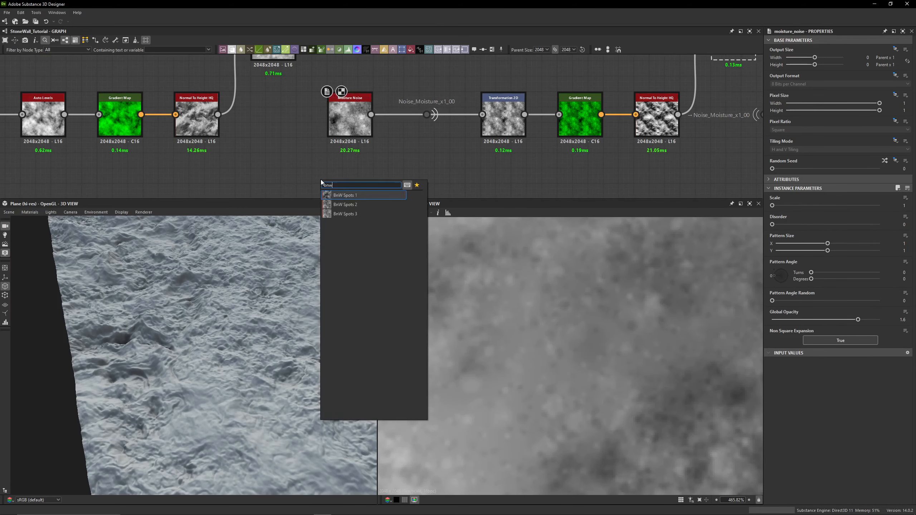
pyautogui.click(335, 195)
pyautogui.scroll(-5, 537, 342)
pyautogui.scroll(4, 538, 342)
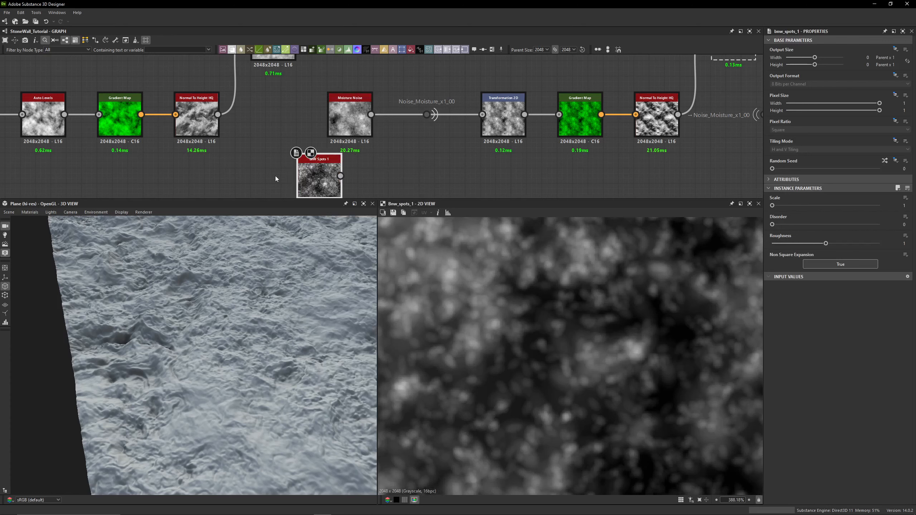
pyautogui.press('Delete')
# - Enable the Blend node that follows the moisture chain's Normal To Height HQ node
pyautogui.moveTo(364, 86); pyautogui.dragTo(361, 122, button='middle')
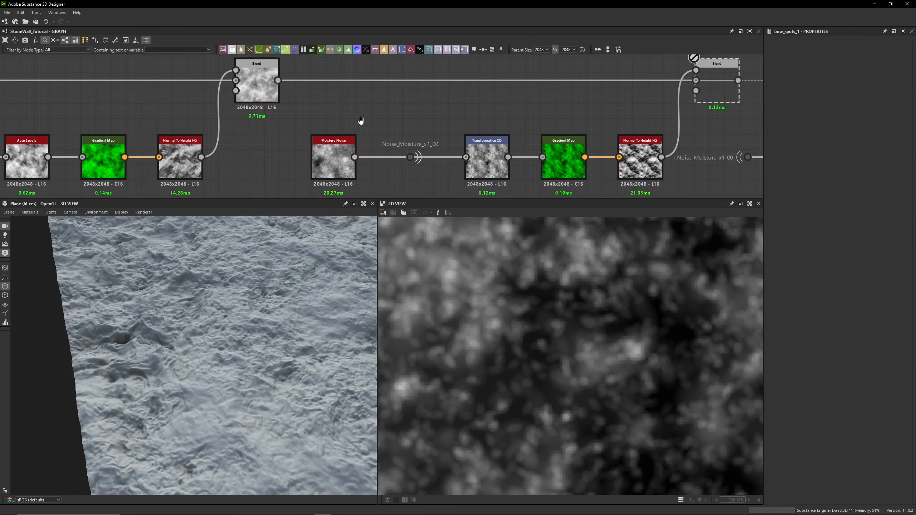
pyautogui.scroll(-3, 408, 110)
pyautogui.scroll(-1, 409, 109)
pyautogui.moveTo(441, 140); pyautogui.dragTo(354, 136, button='middle')
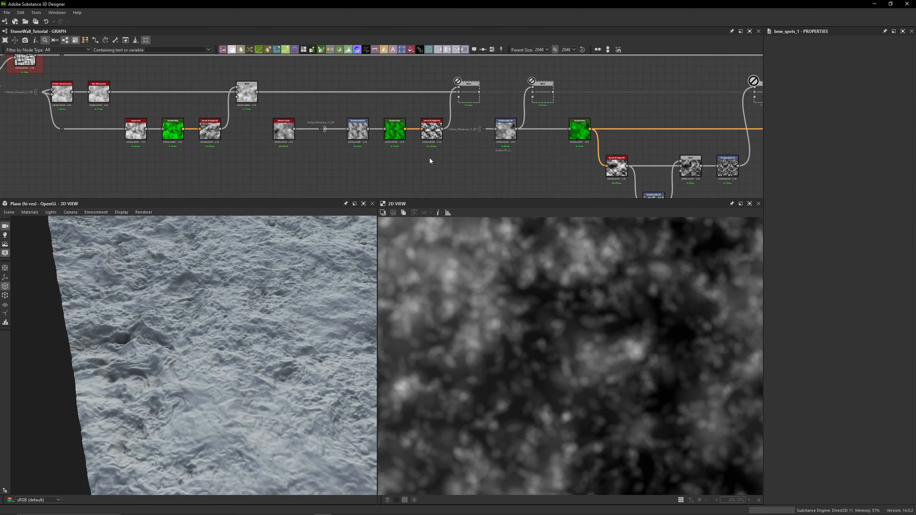
pyautogui.click(424, 132)
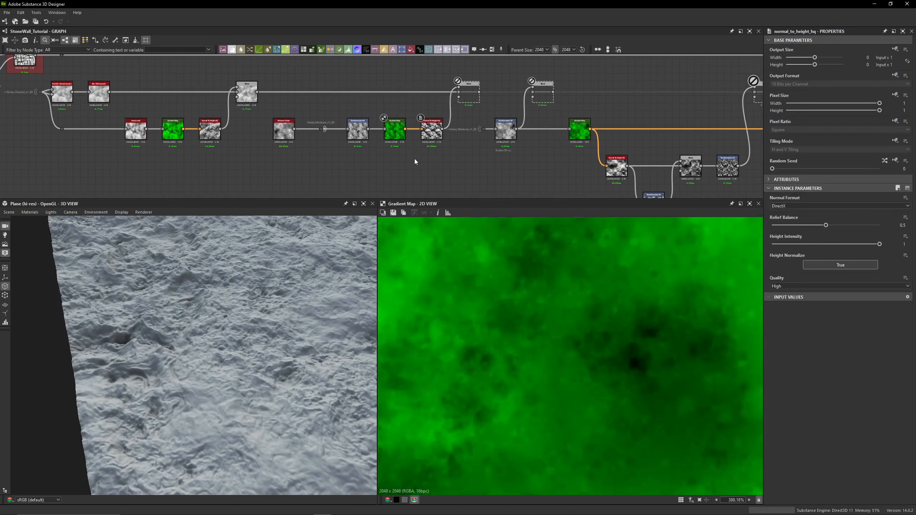
pyautogui.scroll(3, 263, 94)
pyautogui.click(248, 93)
pyautogui.moveTo(275, 97); pyautogui.dragTo(251, 96, button='middle')
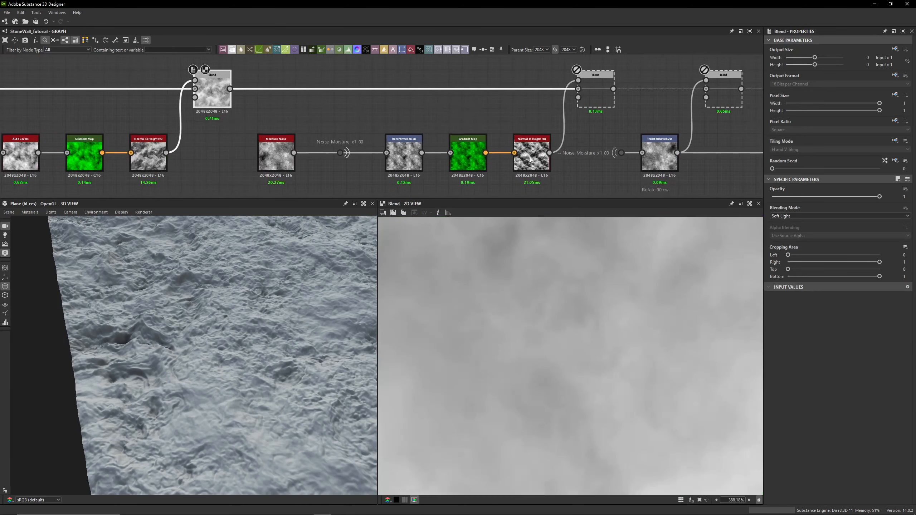
pyautogui.click(599, 90)
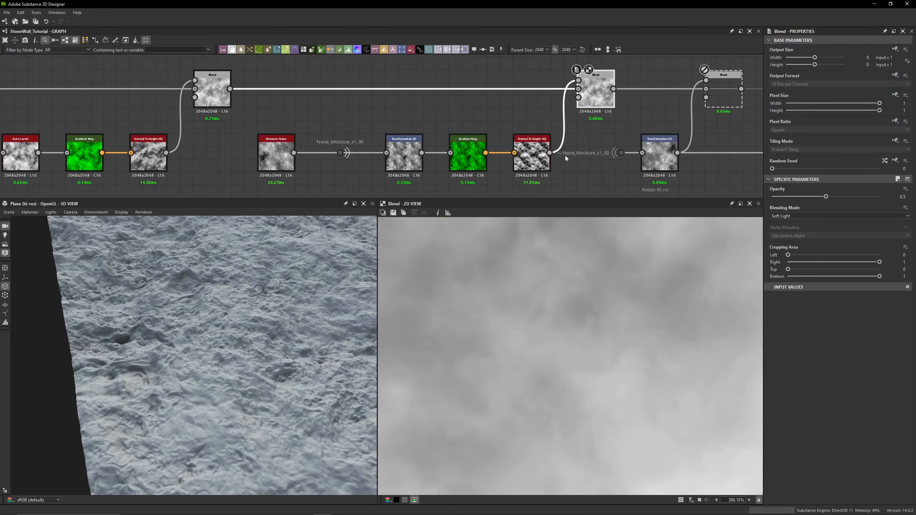
# - Toggle that Blend node off and on to compare its effect on the 3D surface
pyautogui.moveTo(229, 327); pyautogui.dragTo(97, 319, button='middle')
pyautogui.hotkey('shift', 'd')
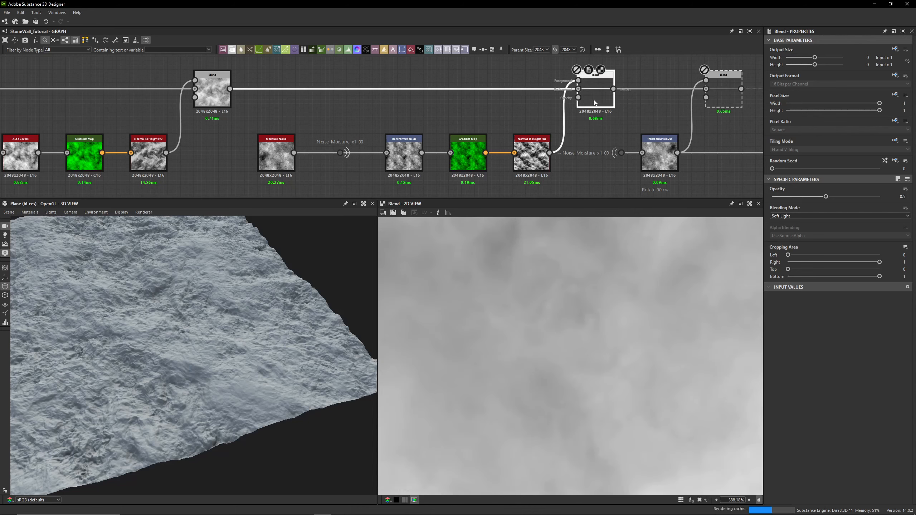
pyautogui.hotkey('shift', 'd')
pyautogui.scroll(3, 228, 324)
pyautogui.moveTo(227, 324)
pyautogui.mouseDown()
pyautogui.moveTo(218, 319)
pyautogui.moveTo(225, 313)
pyautogui.mouseUp()
# - Inspect the Moisture Noise output, the Noise_Moisture_x1_00 portal's links and the Transformation 2D output
pyautogui.doubleClick(278, 168)
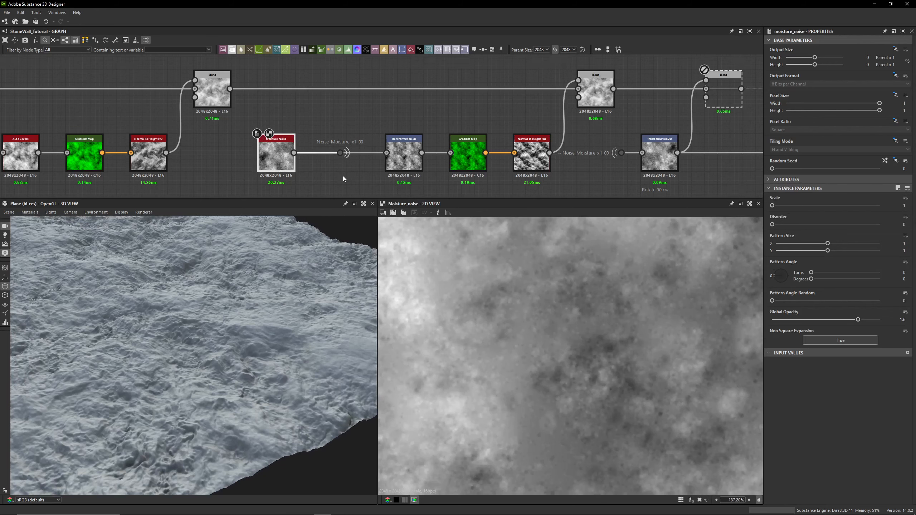
pyautogui.scroll(3, 342, 176)
pyautogui.click(338, 136)
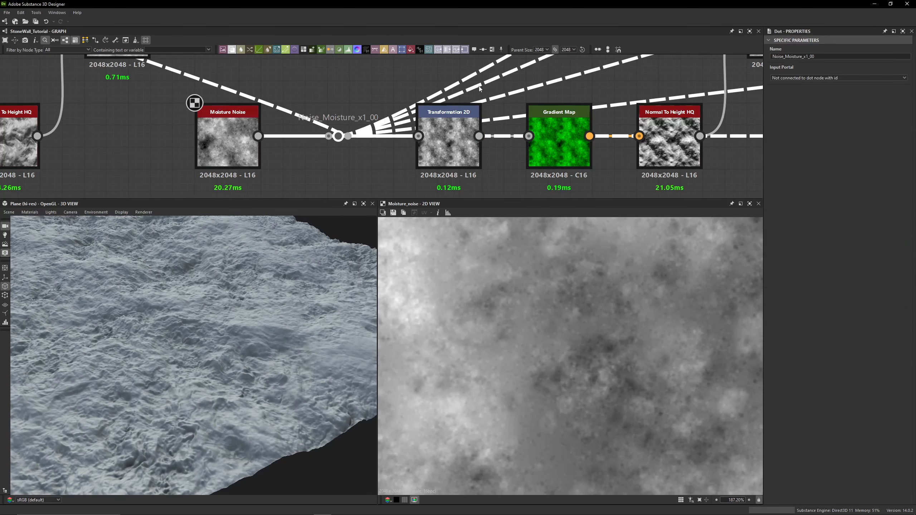
pyautogui.click(339, 96)
pyautogui.moveTo(338, 134)
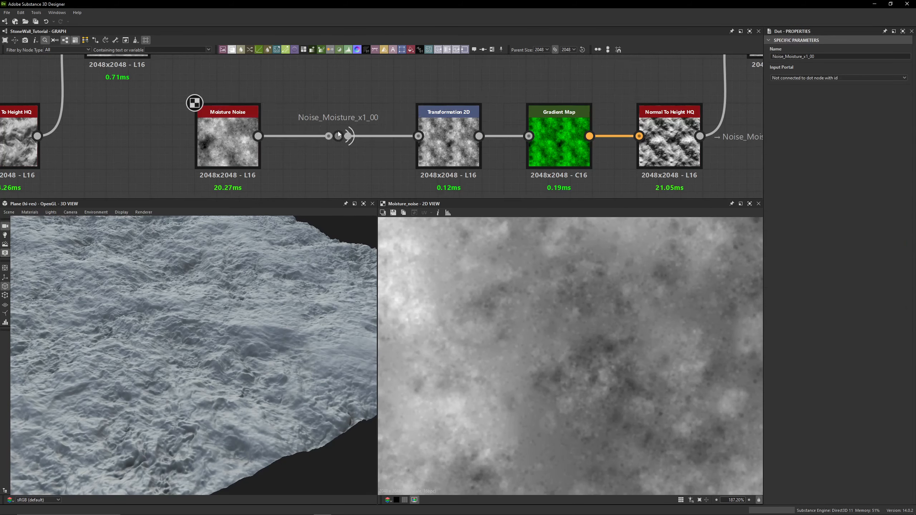
pyautogui.moveTo(346, 111); pyautogui.dragTo(318, 93, button='middle')
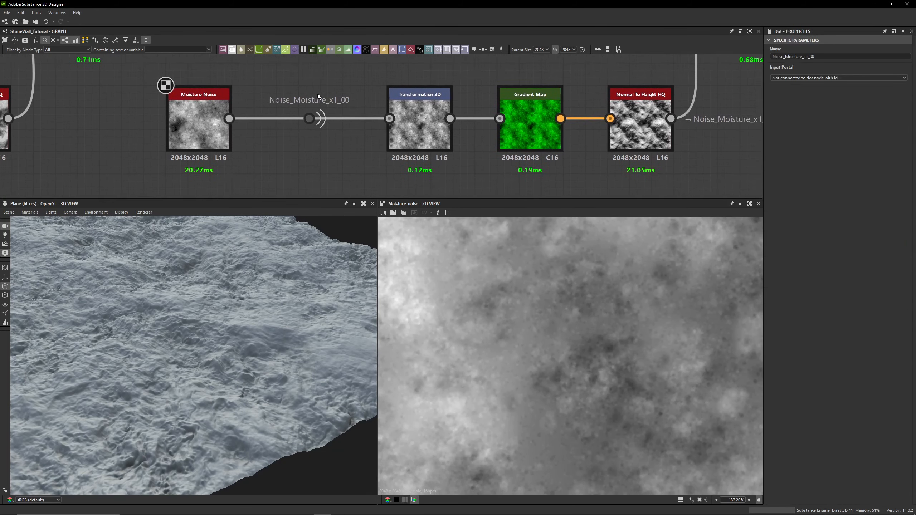
pyautogui.doubleClick(422, 126)
pyautogui.scroll(-5, 516, 364)
pyautogui.scroll(-4, 519, 342)
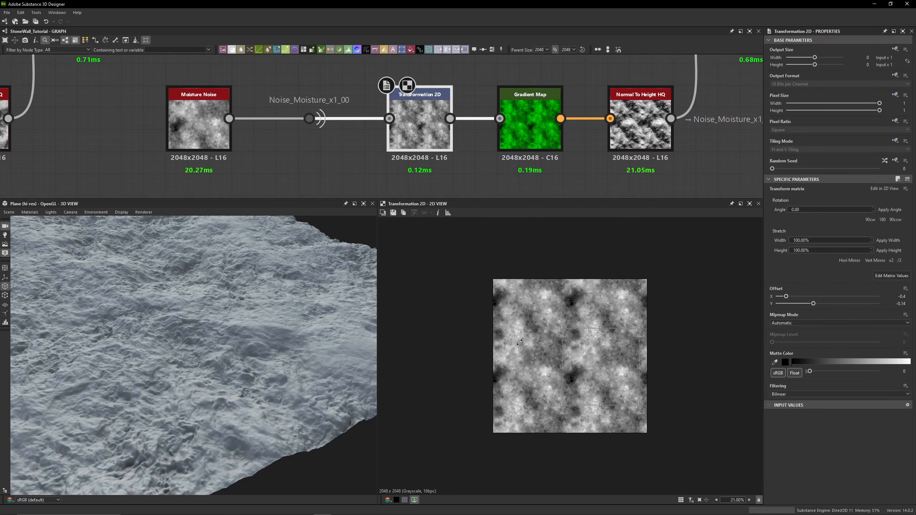
# - Inspect the Transformation 2D matrix values, then the Gradient Map and Normal To Height HQ nodes of the moisture chain
pyautogui.click(888, 278)
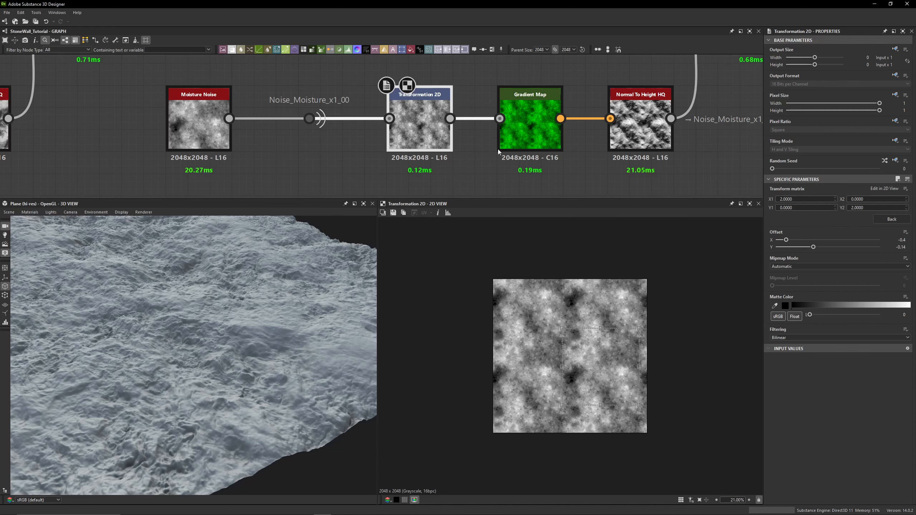
pyautogui.moveTo(512, 144); pyautogui.dragTo(448, 142, button='middle')
pyautogui.doubleClick(448, 142)
pyautogui.scroll(-4, 397, 159)
pyautogui.moveTo(91, 165); pyautogui.dragTo(282, 186, button='middle')
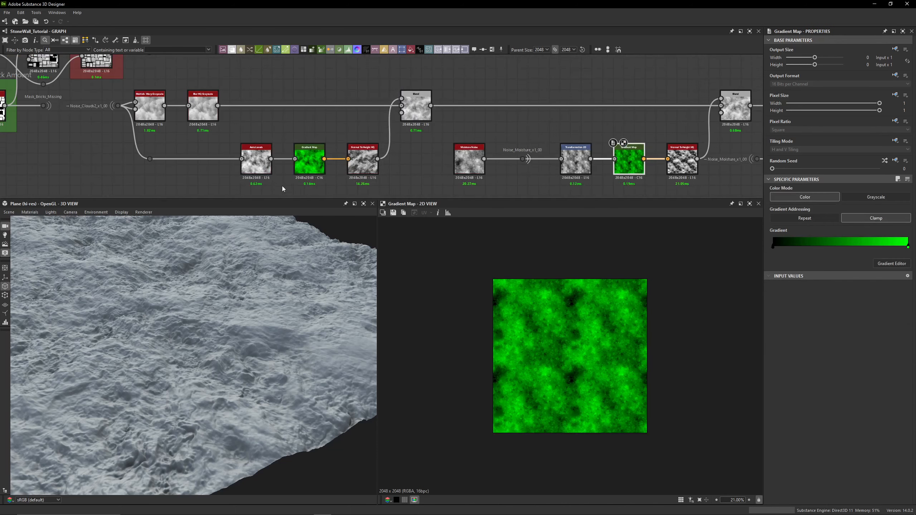
pyautogui.moveTo(318, 134); pyautogui.dragTo(218, 111, button='middle')
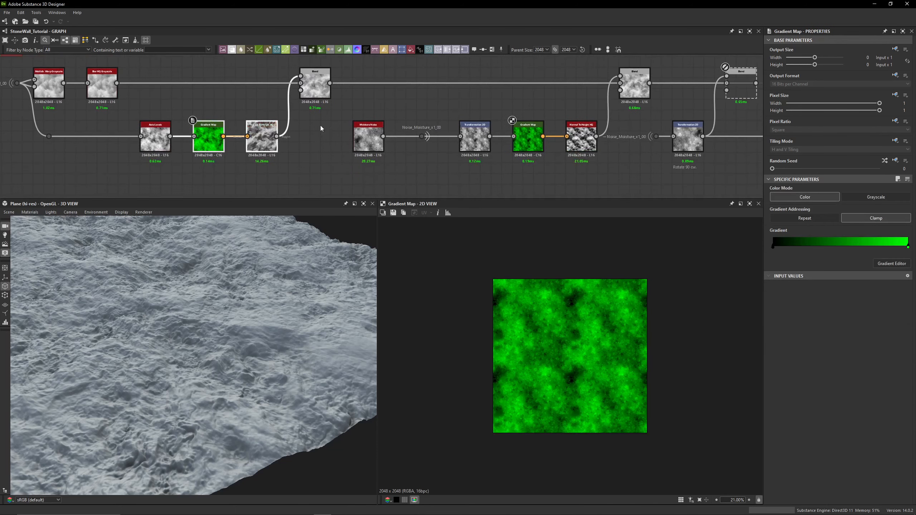
pyautogui.click(582, 139)
pyautogui.scroll(3, 582, 140)
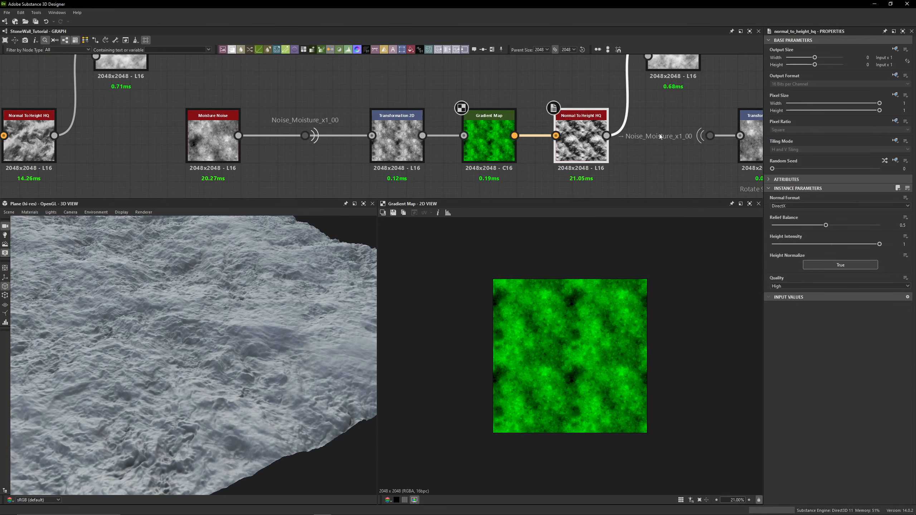
# - Enable the disabled Blend node that follows the moisture chain's second Blend node
pyautogui.moveTo(661, 136); pyautogui.dragTo(423, 164, button='middle')
pyautogui.scroll(-2, 422, 165)
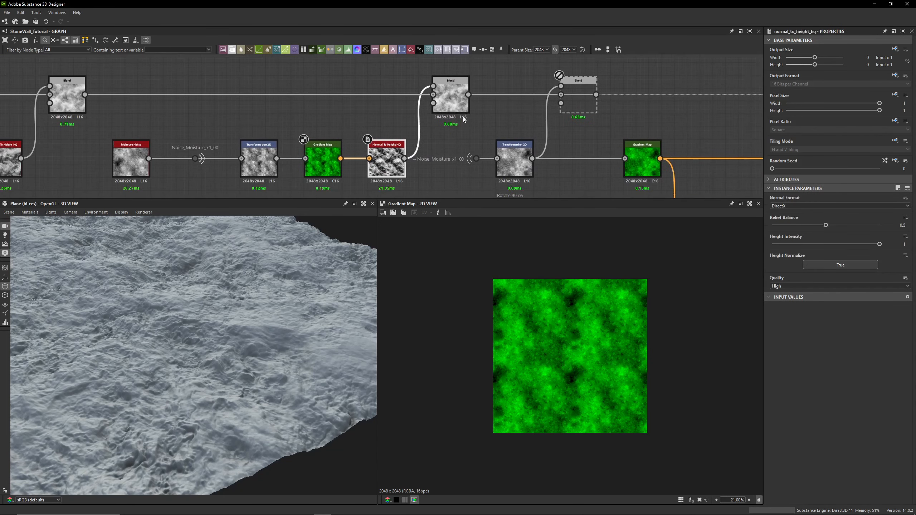
pyautogui.click(461, 102)
pyautogui.moveTo(461, 102); pyautogui.dragTo(389, 91, button='middle')
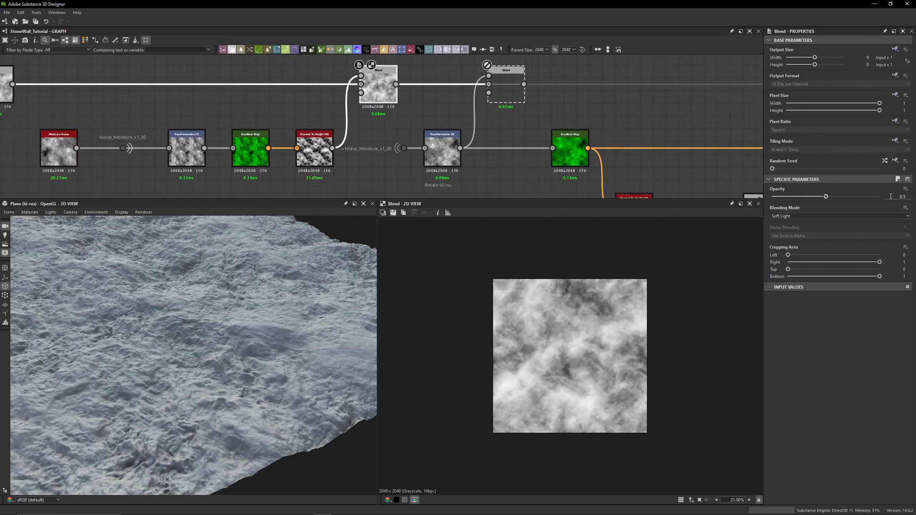
pyautogui.click(509, 91)
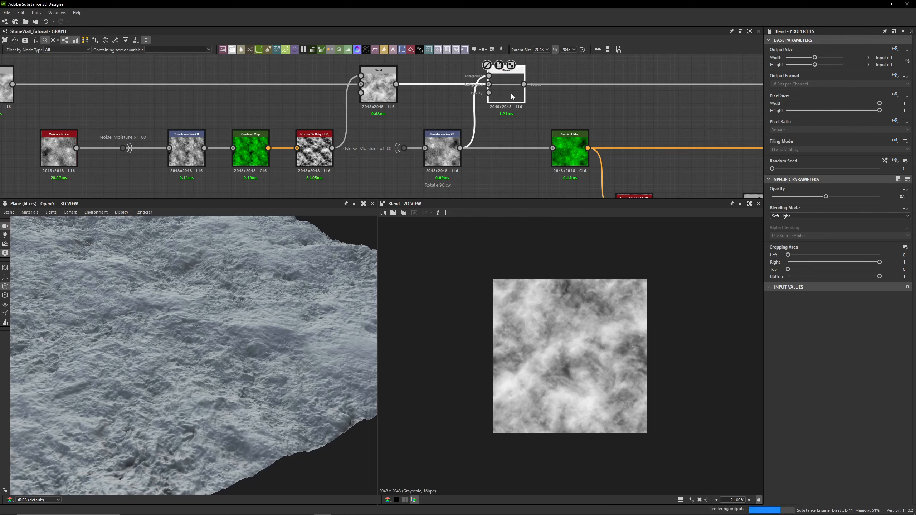
pyautogui.scroll(5, 215, 401)
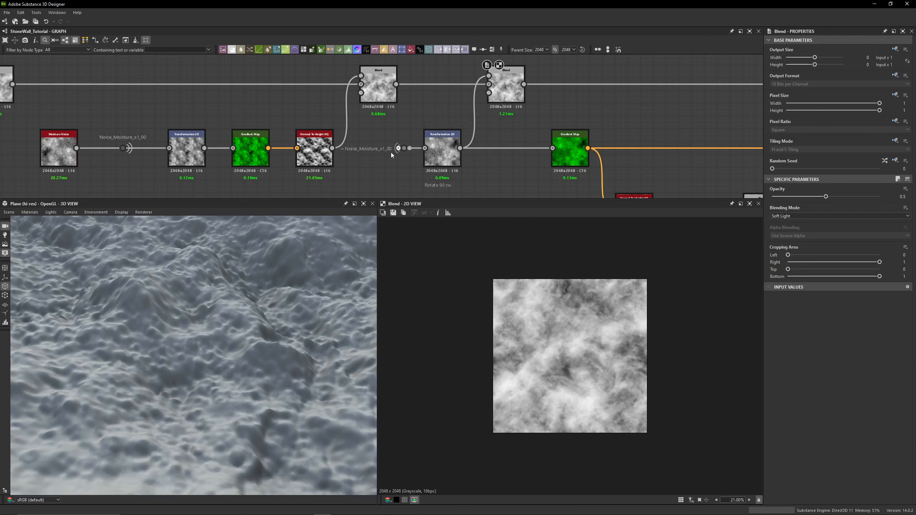
# - Inspect the Noise_Moisture_x1_00 portal links and the matrix values of the Transformation 2D node after the output portal
pyautogui.moveTo(129, 111); pyautogui.dragTo(115, 165)
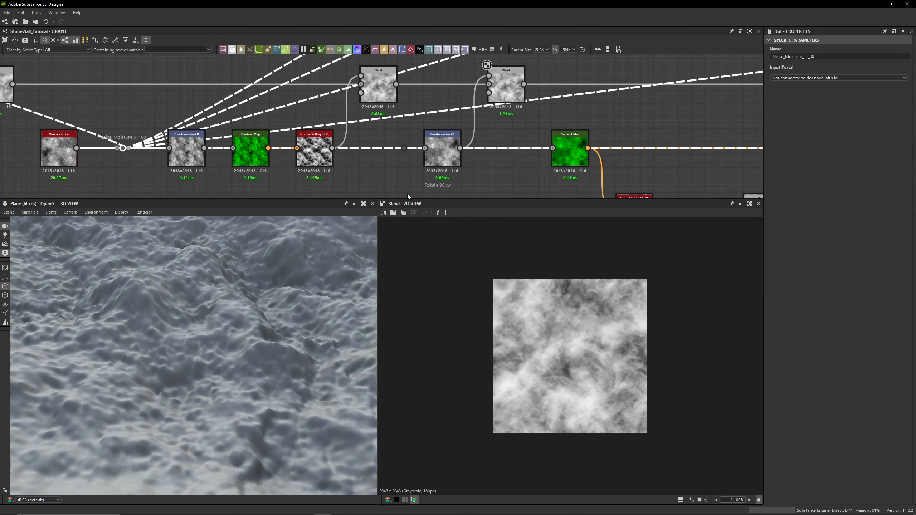
pyautogui.moveTo(411, 129); pyautogui.dragTo(397, 166)
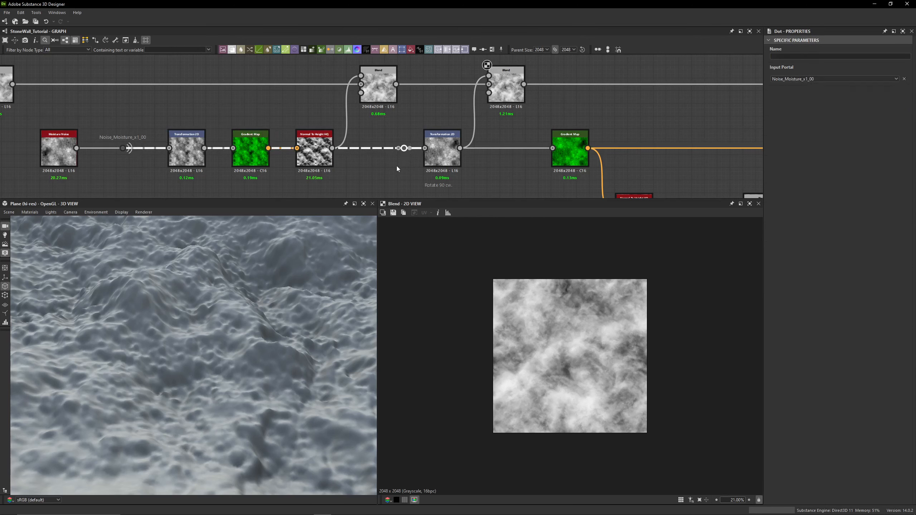
pyautogui.doubleClick(449, 146)
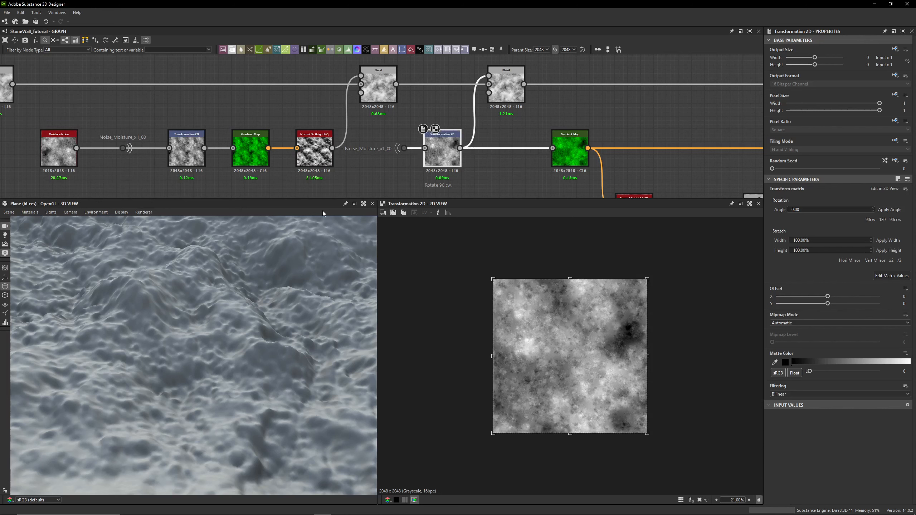
pyautogui.click(891, 275)
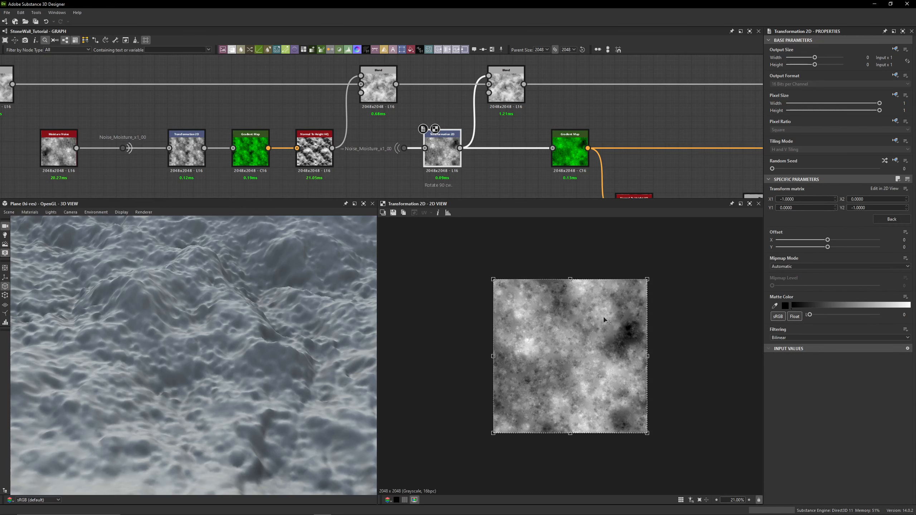
# - Toggle the Min (Darken) Blend node off and on to compare its effect on the 3D surface
pyautogui.moveTo(496, 116); pyautogui.dragTo(427, 133, button='middle')
pyautogui.click(438, 106)
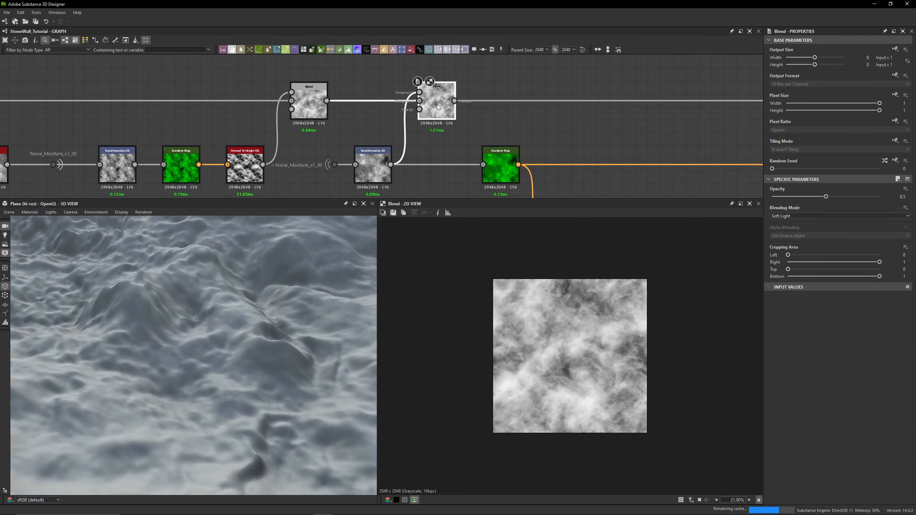
pyautogui.scroll(-5, 278, 271)
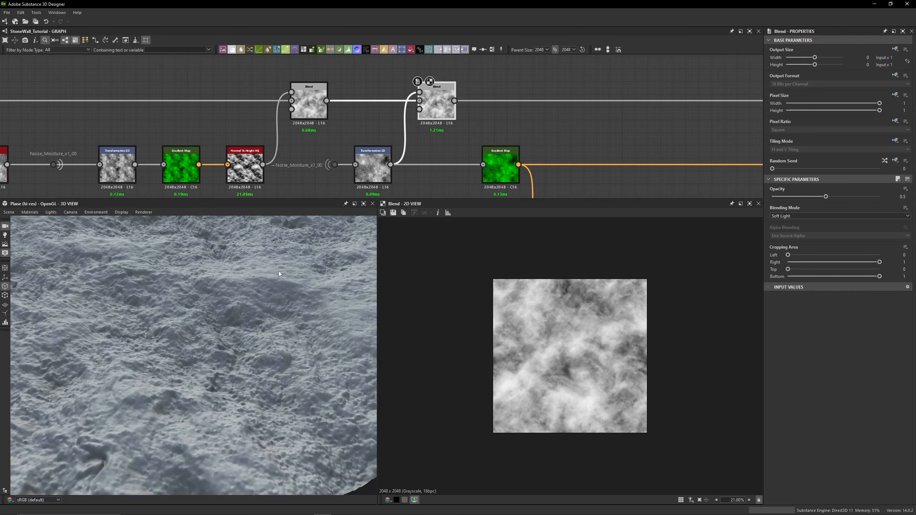
pyautogui.moveTo(459, 125); pyautogui.dragTo(435, 113, button='middle')
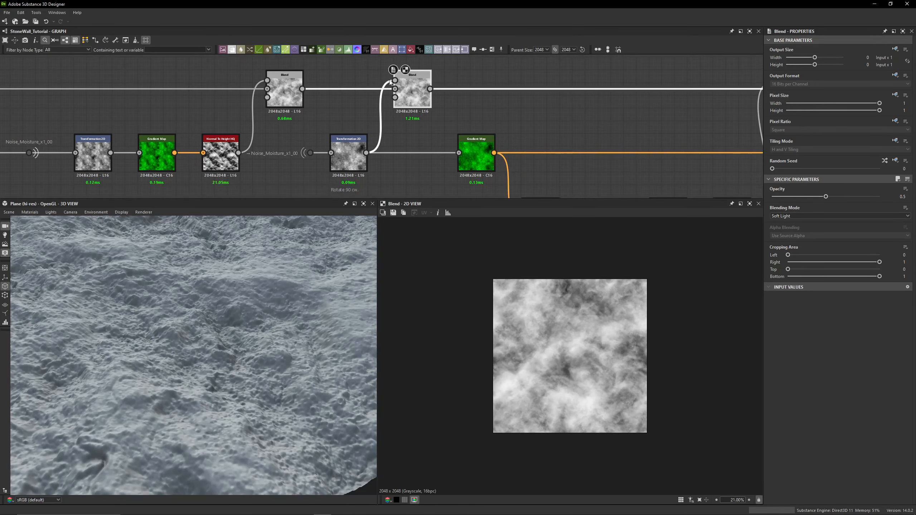
pyautogui.scroll(-3, 436, 112)
pyautogui.moveTo(557, 112); pyautogui.dragTo(395, 124, button='middle')
pyautogui.doubleClick(541, 91)
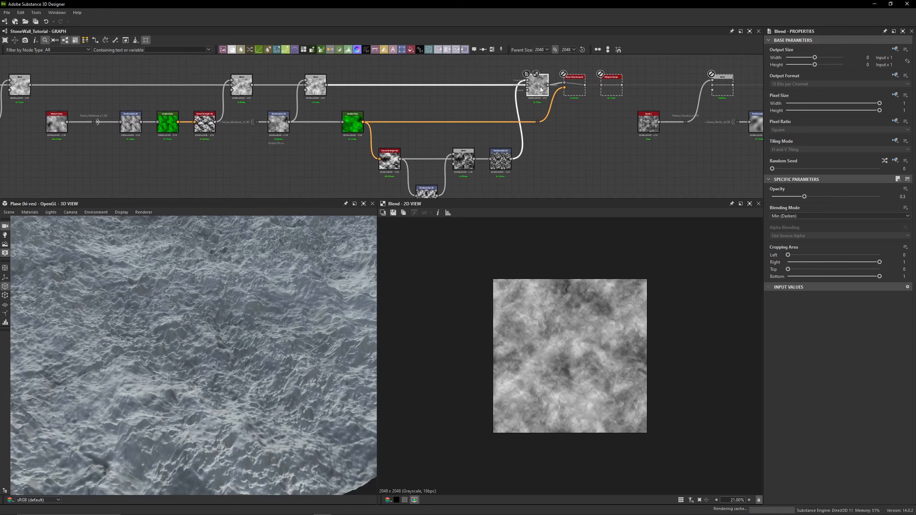
pyautogui.hotkey('shift', 'd')
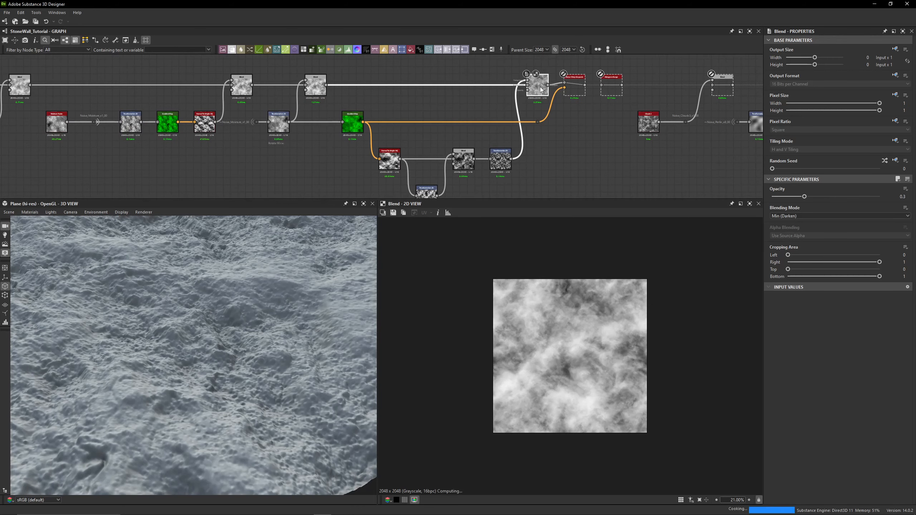
pyautogui.hotkey('shift', 'd')
pyautogui.hotkey('shift', 'd')
# - Inspect the lower branch's Transformation 2D, Gradient Map, Normal To Height HQ and the next Transformation 2D's matrix values
pyautogui.moveTo(212, 359); pyautogui.dragTo(219, 348)
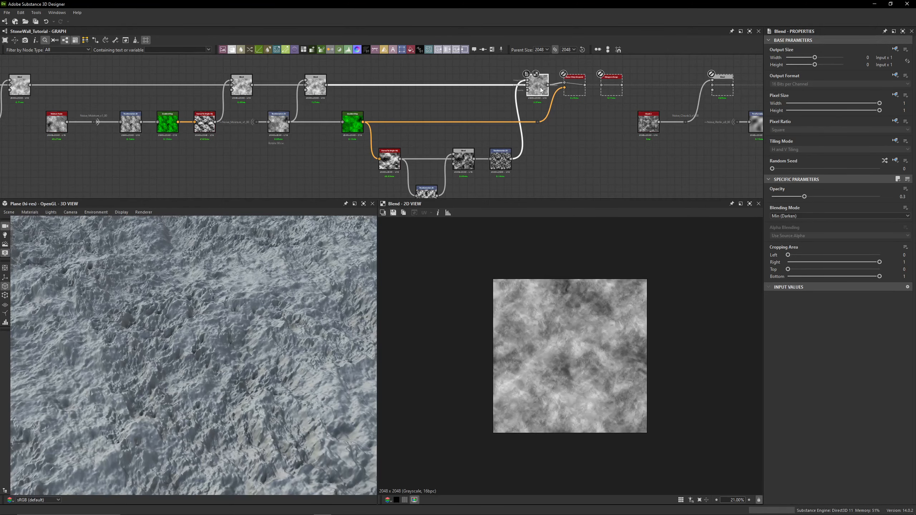
pyautogui.scroll(3, 262, 131)
pyautogui.click(280, 122)
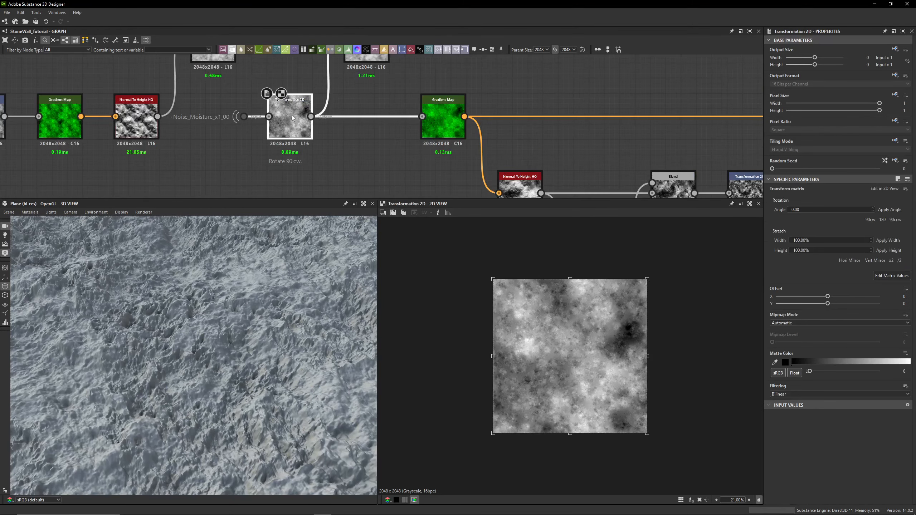
pyautogui.click(434, 119)
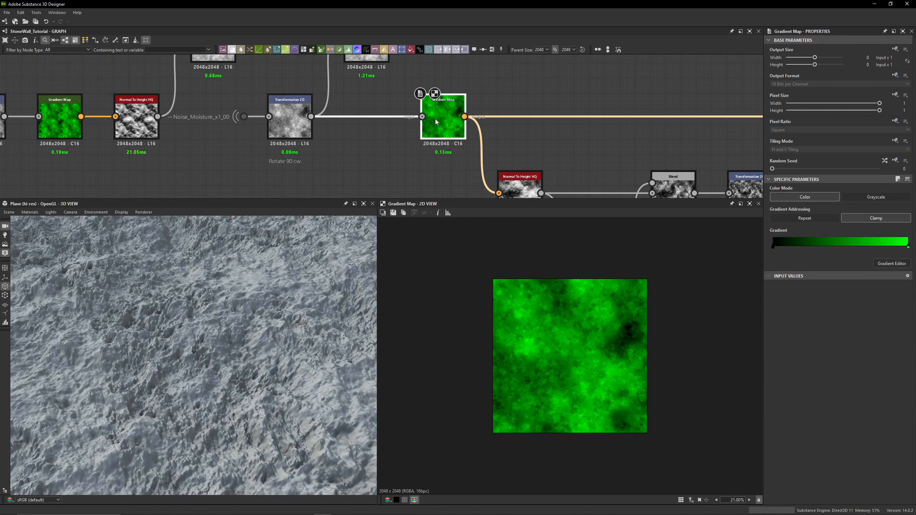
pyautogui.moveTo(435, 119); pyautogui.dragTo(328, 74, button='middle')
pyautogui.click(405, 141)
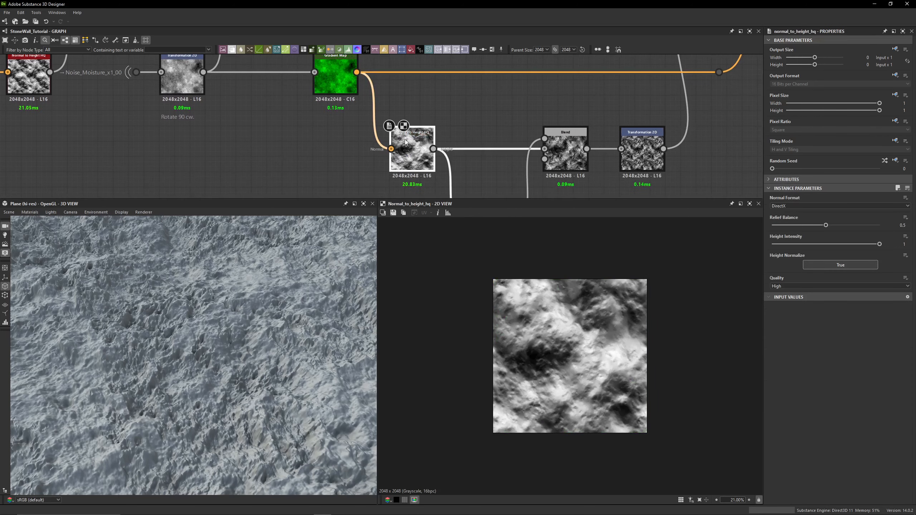
pyautogui.moveTo(406, 141); pyautogui.dragTo(316, 90, button='middle')
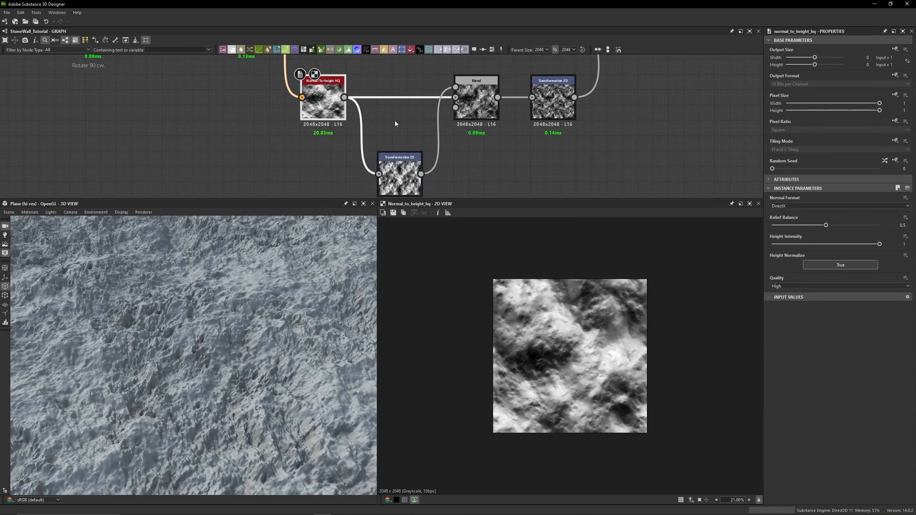
pyautogui.moveTo(395, 121); pyautogui.dragTo(383, 106, button='middle')
pyautogui.moveTo(317, 95); pyautogui.dragTo(320, 114, button='middle')
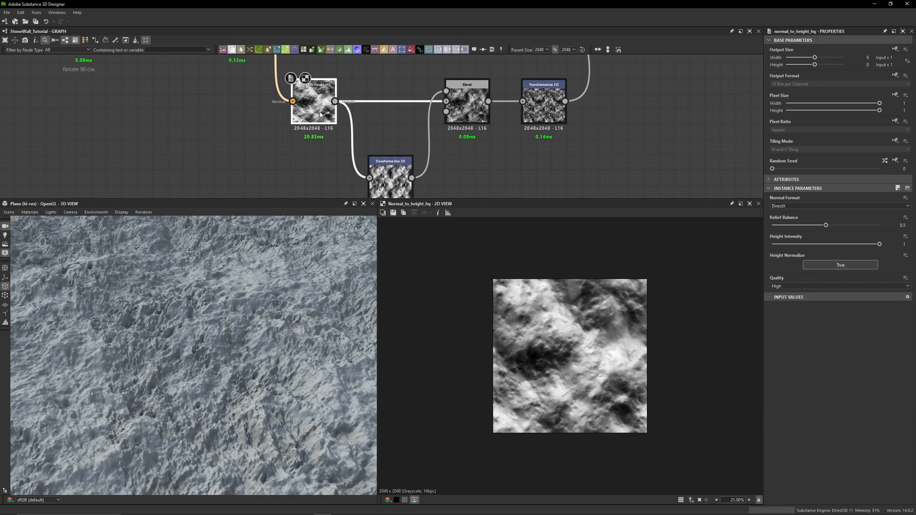
pyautogui.click(390, 179)
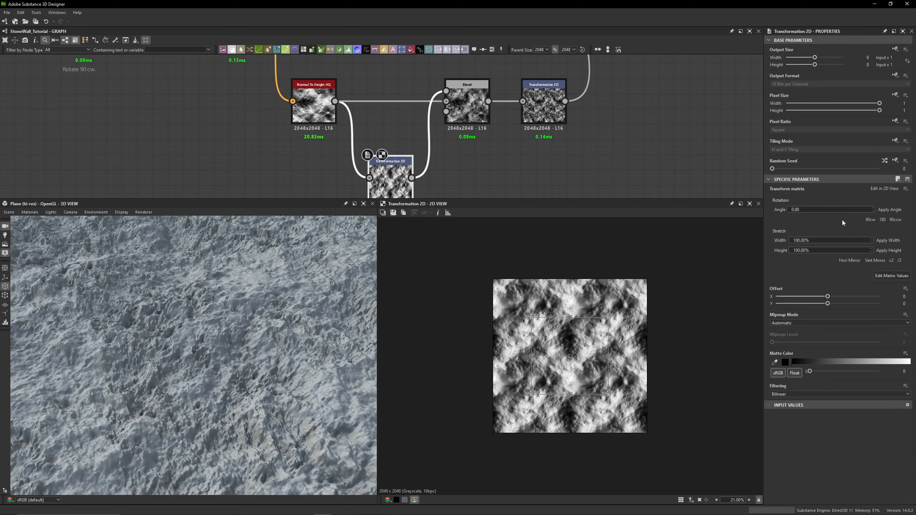
pyautogui.click(883, 278)
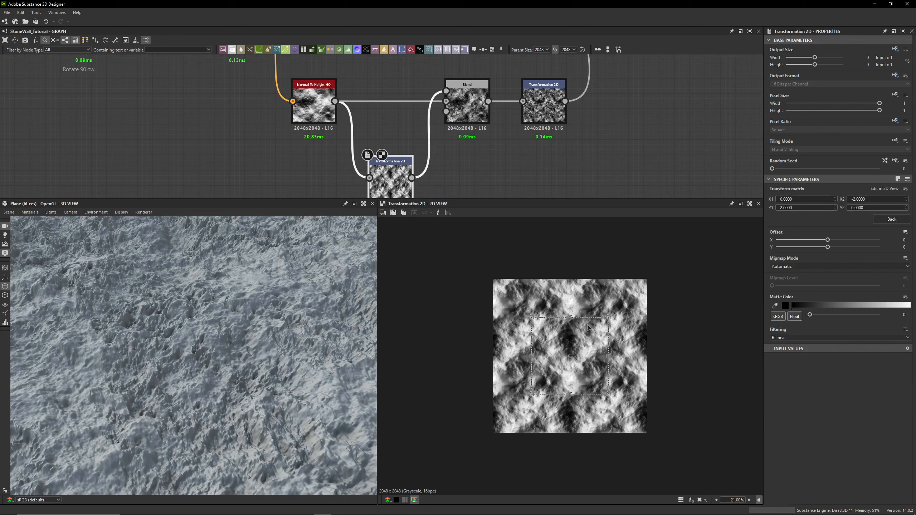
pyautogui.click(892, 220)
# - Compare the lower Normal To Height HQ output with the Transformation 2D output below it
pyautogui.doubleClick(323, 115)
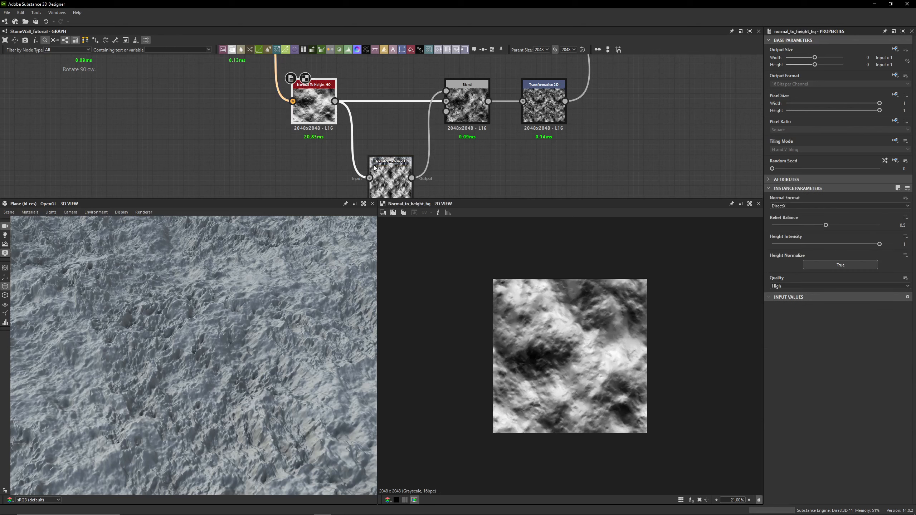
pyautogui.doubleClick(382, 177)
pyautogui.doubleClick(319, 114)
pyautogui.doubleClick(382, 176)
pyautogui.doubleClick(321, 116)
pyautogui.doubleClick(384, 176)
pyautogui.click(444, 182)
# - Inspect the lower branch's Blend node, the following Transformation 2D matrix values and the Min (Darken) Blend node
pyautogui.doubleClick(467, 102)
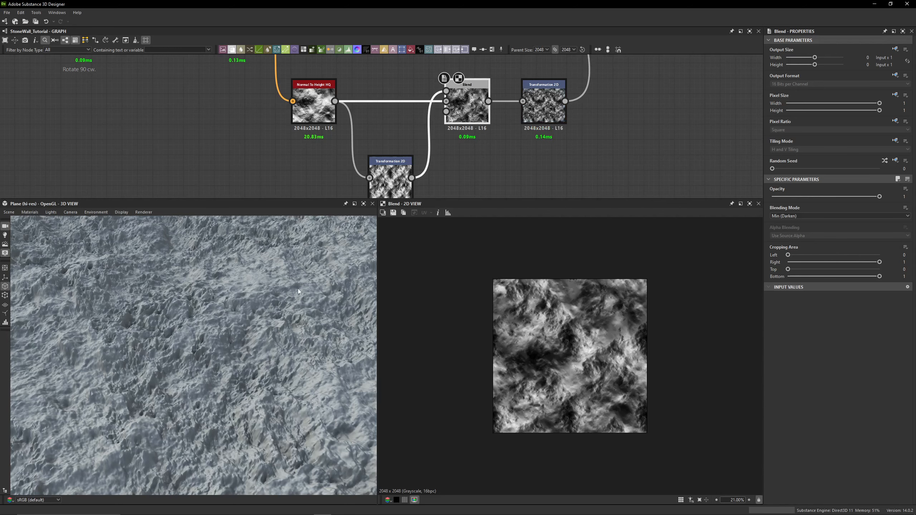
pyautogui.moveTo(544, 108); pyautogui.dragTo(534, 124, button='middle')
pyautogui.click(534, 121)
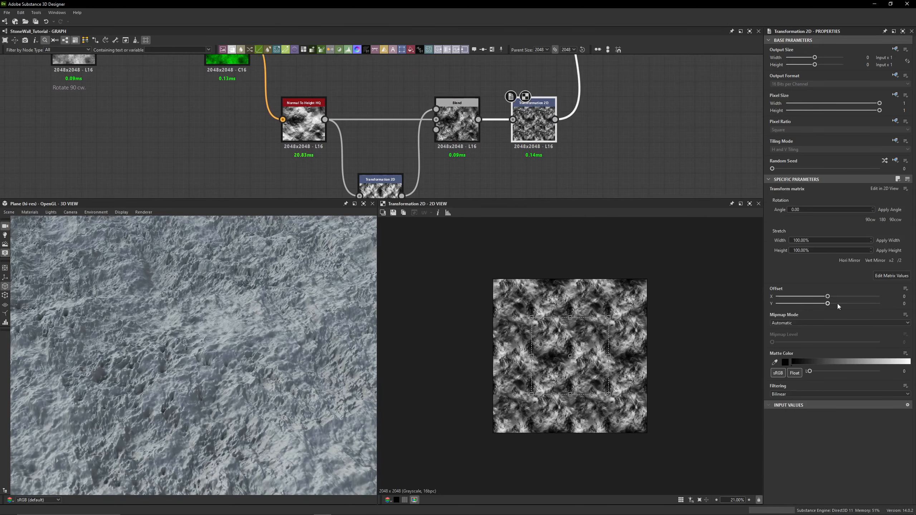
pyautogui.click(887, 276)
pyautogui.moveTo(631, 138); pyautogui.dragTo(609, 184, button='middle')
pyautogui.moveTo(605, 148); pyautogui.dragTo(592, 189, button='middle')
pyautogui.moveTo(580, 96); pyautogui.dragTo(569, 173, button='middle')
pyautogui.click(552, 130)
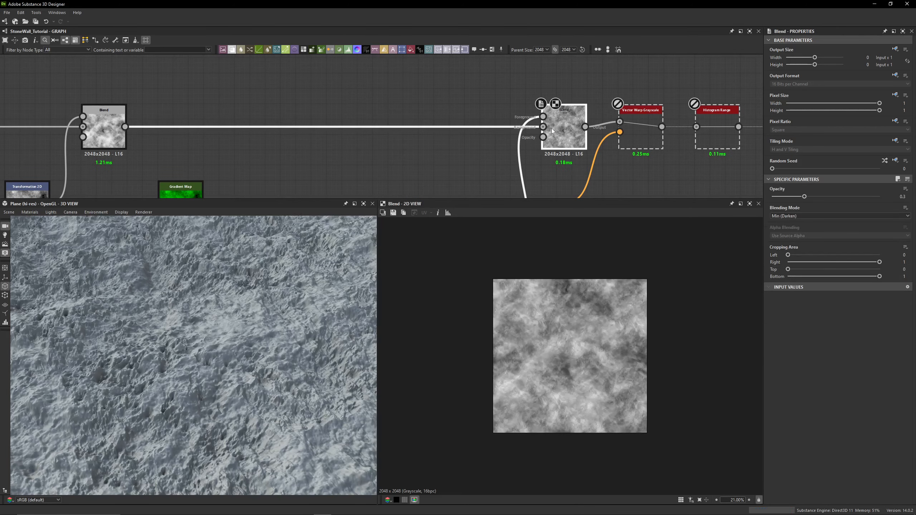
# - Examine the resulting 3D surface from several angles and distances
pyautogui.scroll(-6, 217, 355)
pyautogui.moveTo(216, 375); pyautogui.dragTo(216, 354)
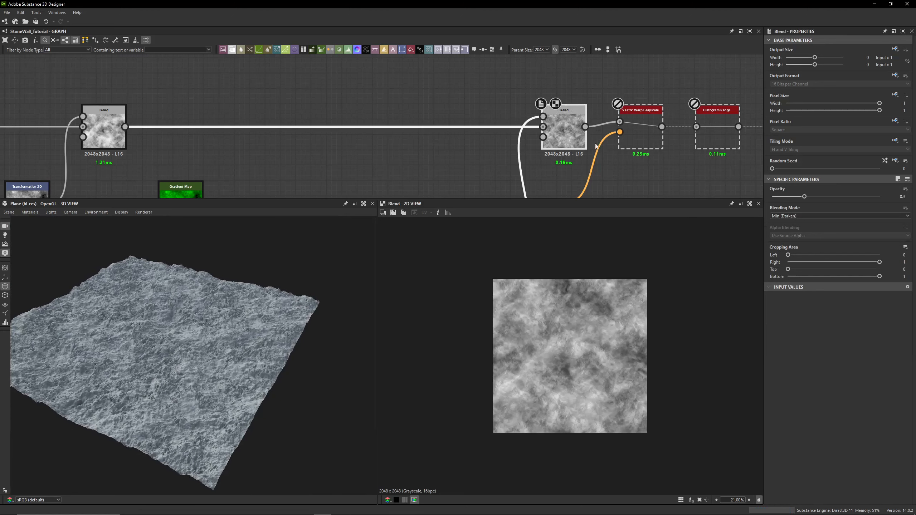
pyautogui.scroll(-3, 415, 130)
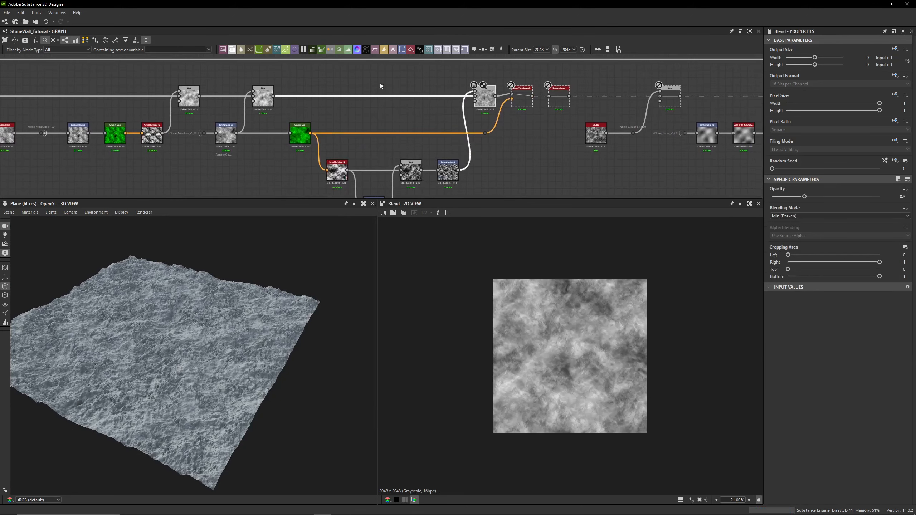
pyautogui.scroll(3, 138, 314)
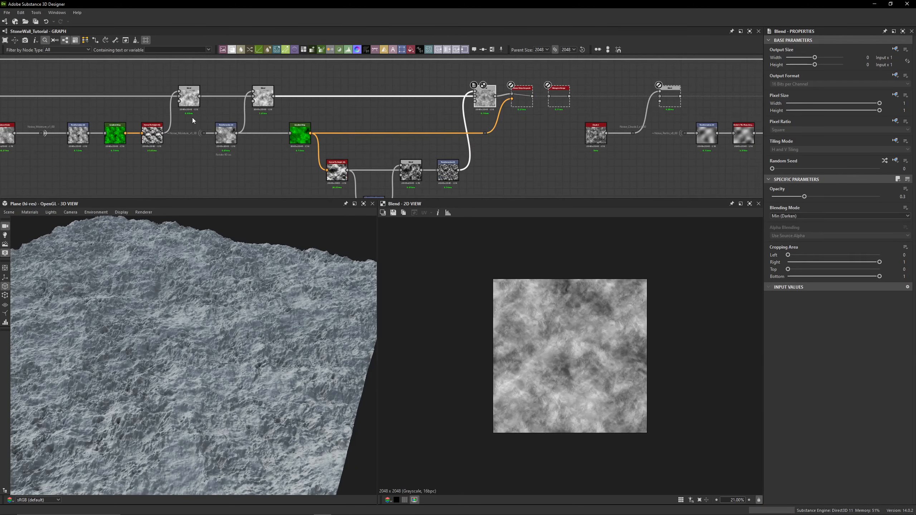
pyautogui.scroll(-5, 190, 117)
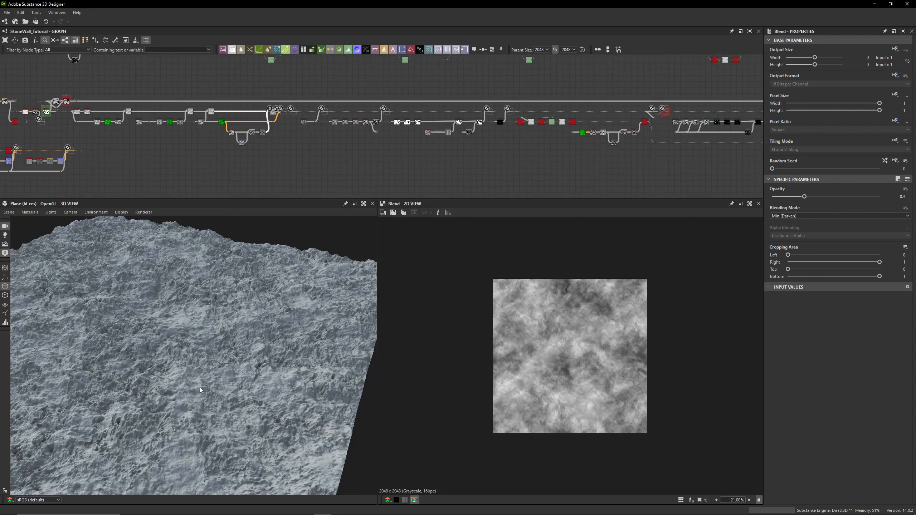
pyautogui.scroll(5, 187, 374)
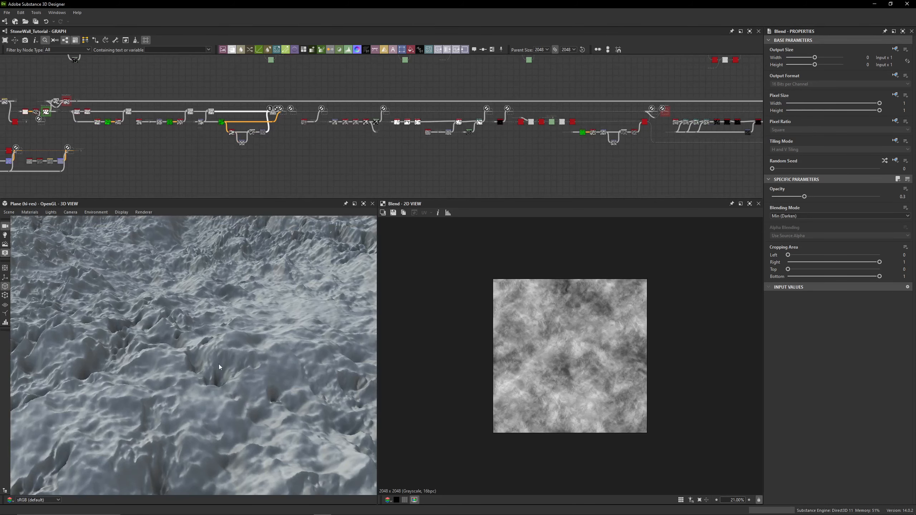
pyautogui.moveTo(216, 378)
pyautogui.mouseDown()
pyautogui.moveTo(209, 394)
pyautogui.moveTo(297, 389)
pyautogui.moveTo(214, 375)
pyautogui.mouseUp()
pyautogui.scroll(5, 264, 114)
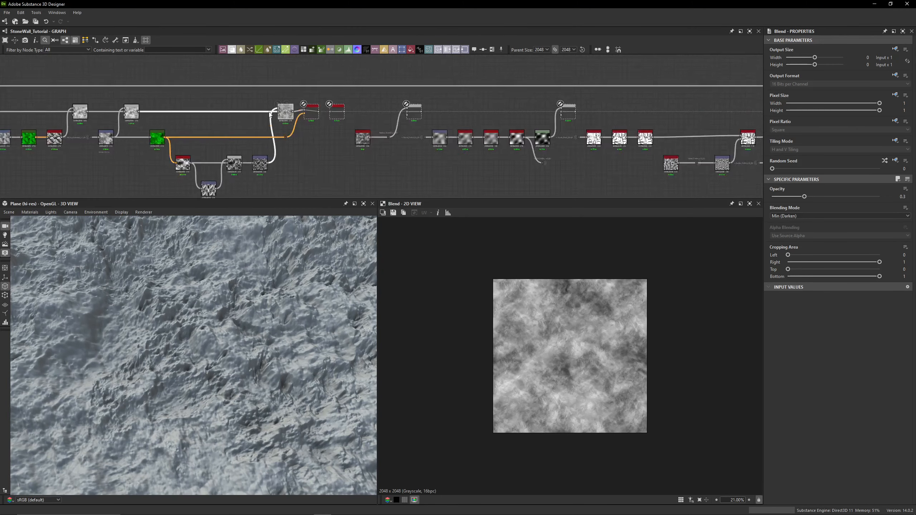
# - Enable the Vector Warp Grayscale node that follows the Blend node in the cloud chain
pyautogui.moveTo(304, 116); pyautogui.dragTo(423, 101, button='middle')
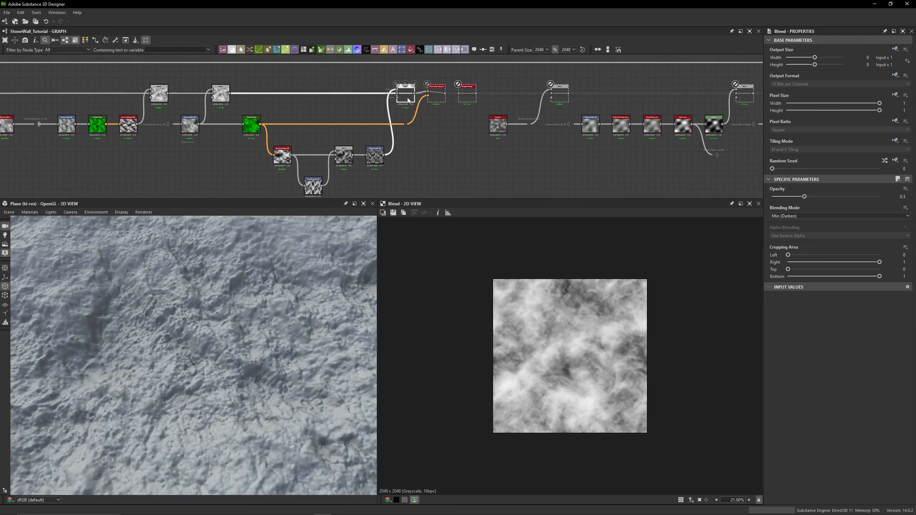
pyautogui.moveTo(400, 96); pyautogui.dragTo(400, 117, button='middle')
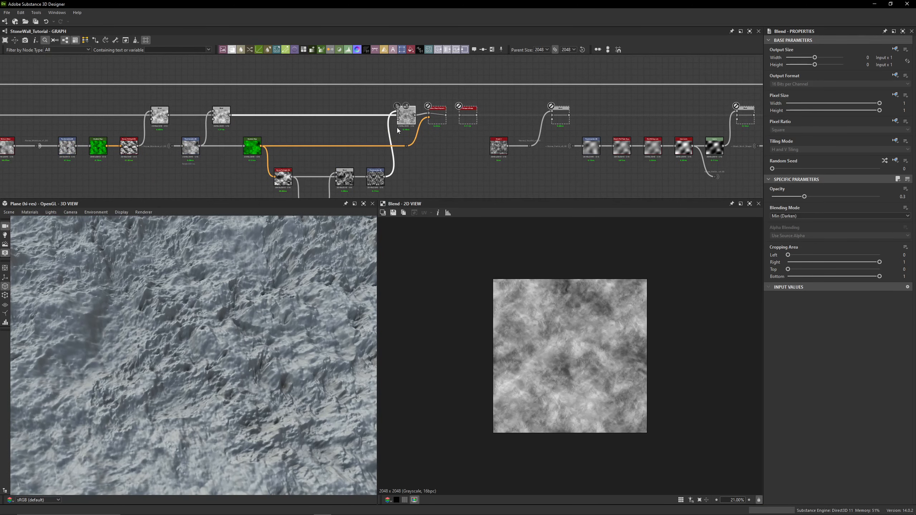
pyautogui.scroll(5, 398, 130)
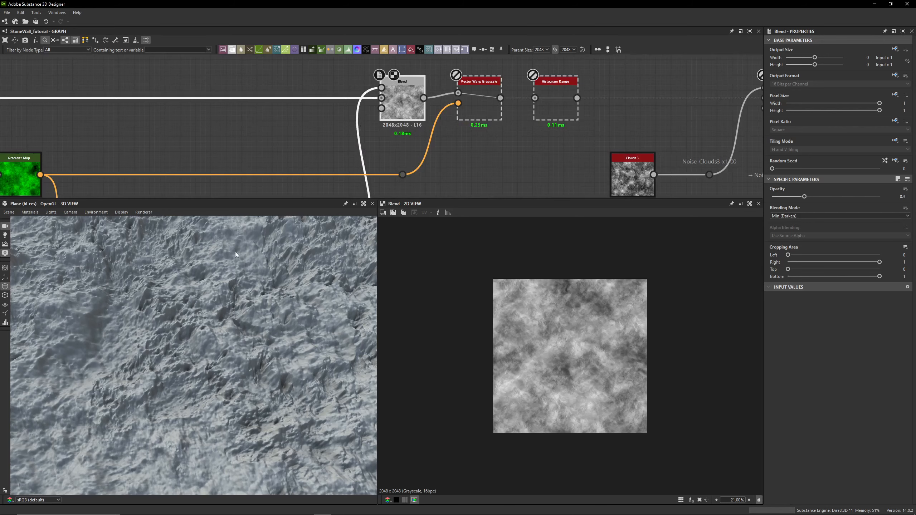
pyautogui.scroll(-4, 232, 252)
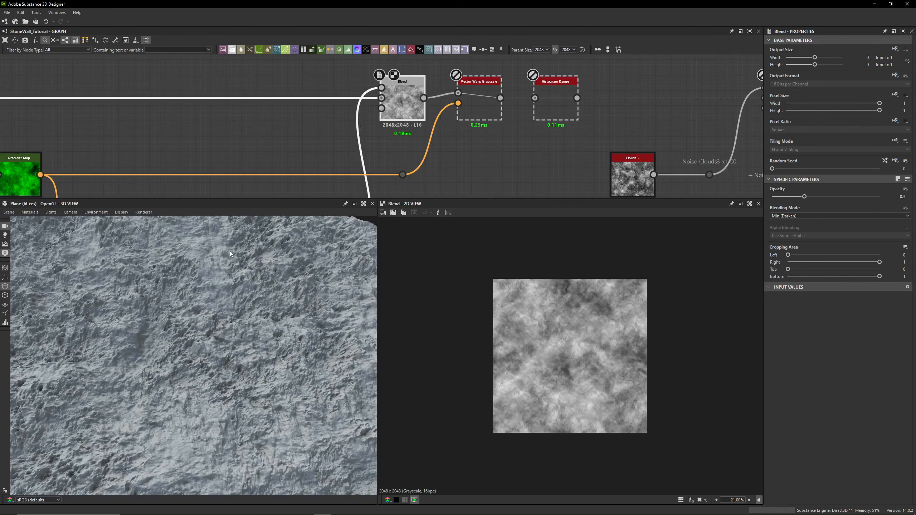
pyautogui.click(485, 104)
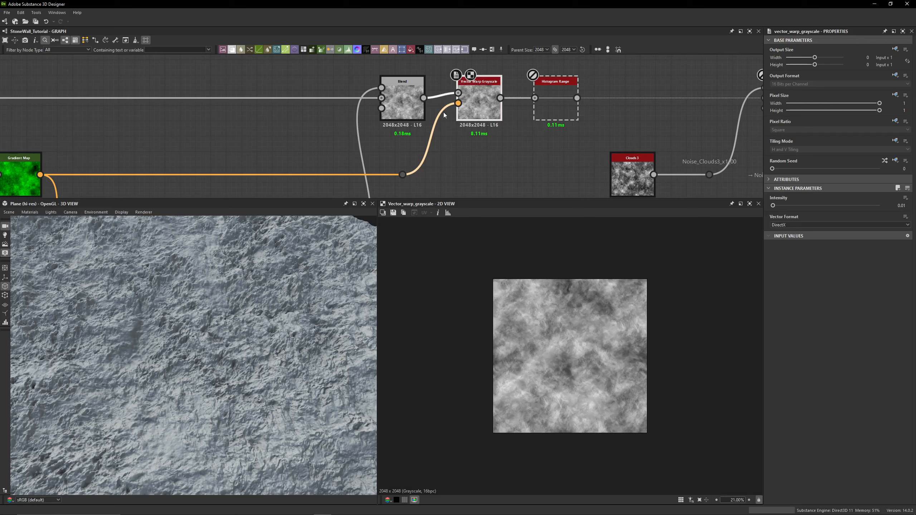
# - View the Gradient Map and Vector Warp Grayscale outputs, zooming into the warp result in the 2D view
pyautogui.moveTo(291, 145); pyautogui.dragTo(352, 134, button='middle')
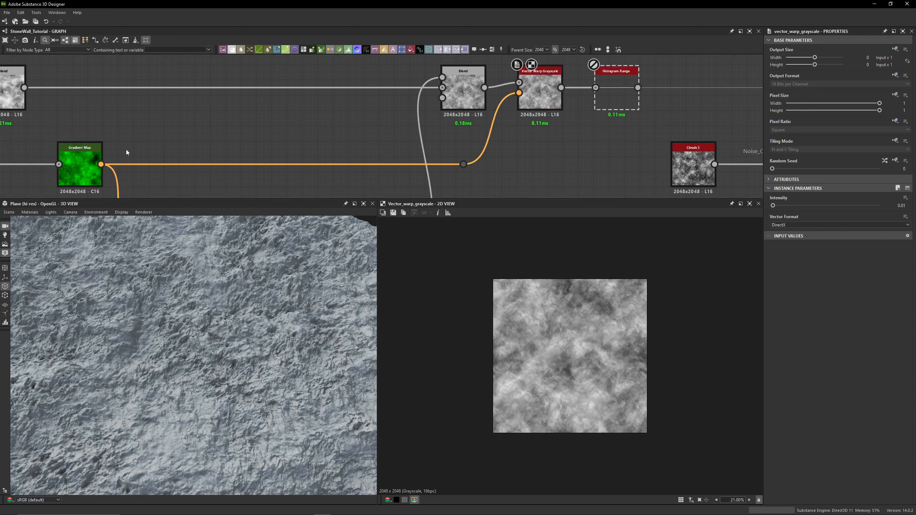
pyautogui.doubleClick(80, 159)
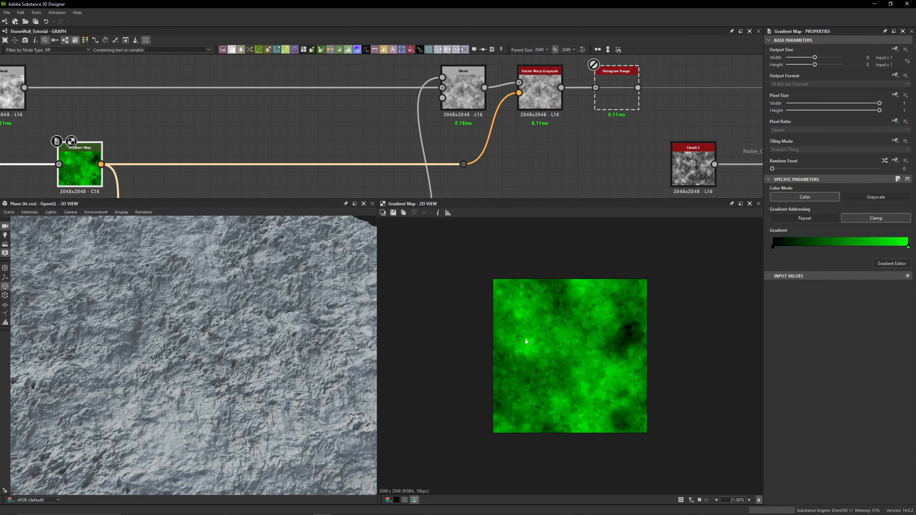
pyautogui.doubleClick(540, 92)
pyautogui.scroll(6, 587, 355)
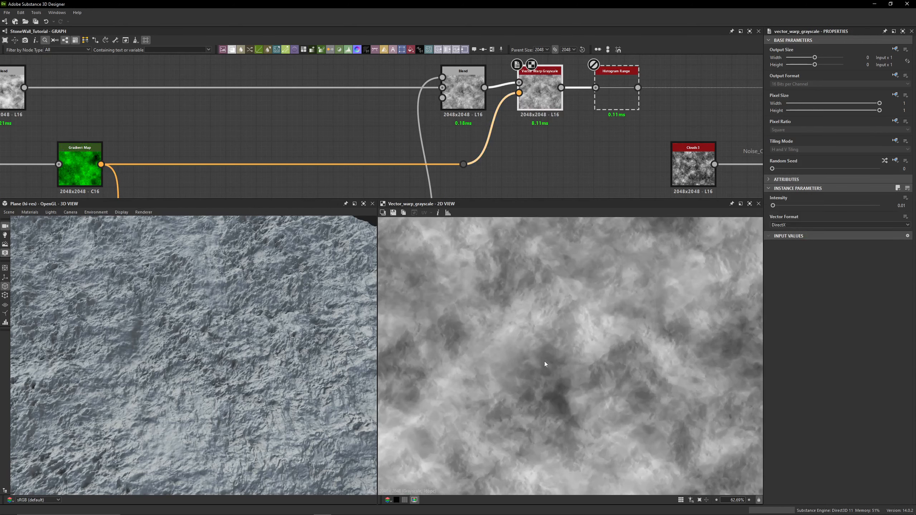
pyautogui.scroll(4, 564, 376)
pyautogui.moveTo(513, 368); pyautogui.dragTo(468, 359, button='middle')
pyautogui.scroll(2, 467, 360)
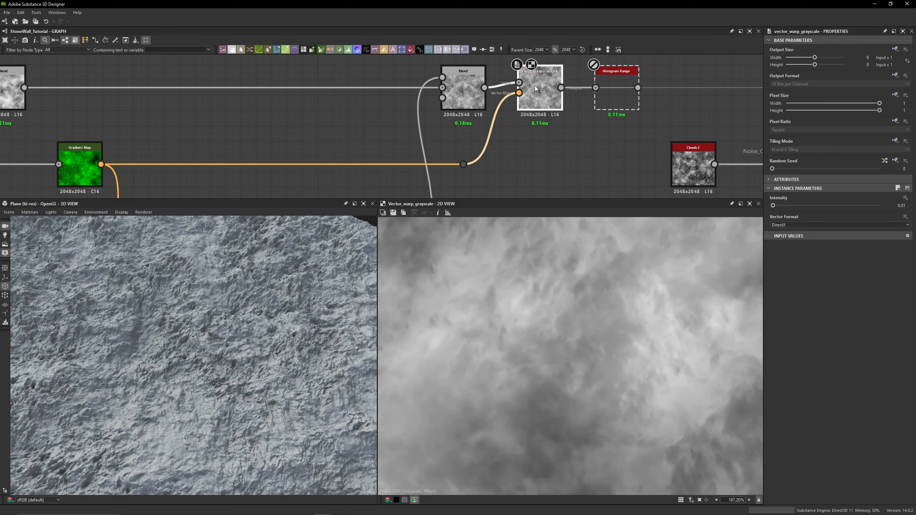
# - Toggle bypass on the Vector Warp Grayscale node repeatedly to compare the warped and unwarped clouds, leaving it active
pyautogui.hotkey('shift', 'd')
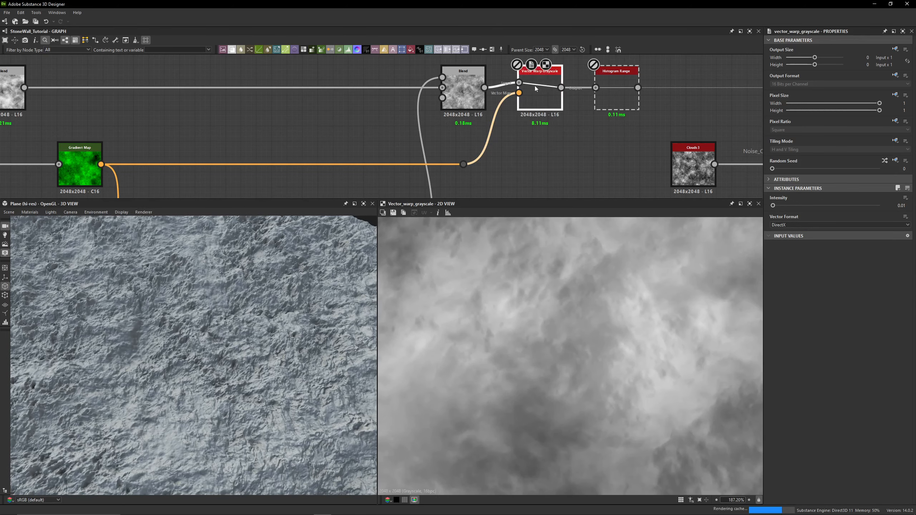
pyautogui.hotkey('shift', 'd')
pyautogui.hotkey('shift', 'd')
pyautogui.scroll(3, 480, 342)
pyautogui.scroll(7, 506, 334)
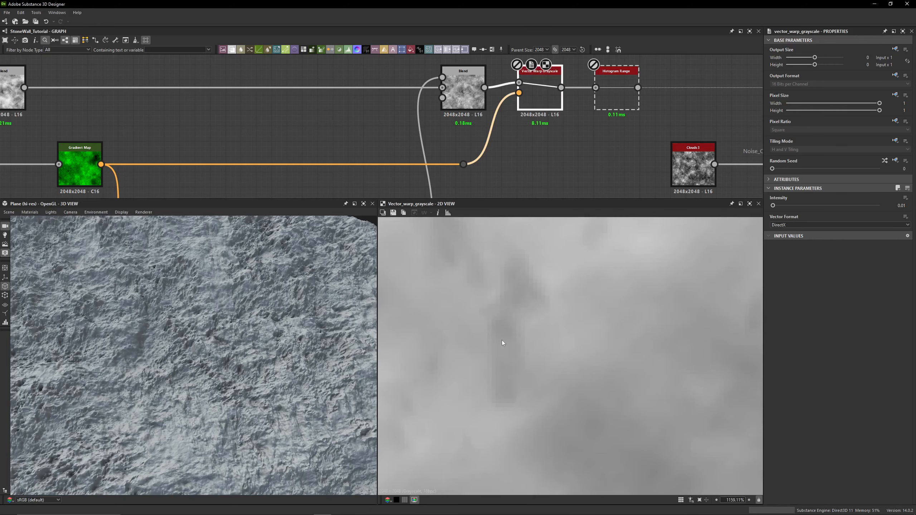
pyautogui.hotkey('shift', 'd')
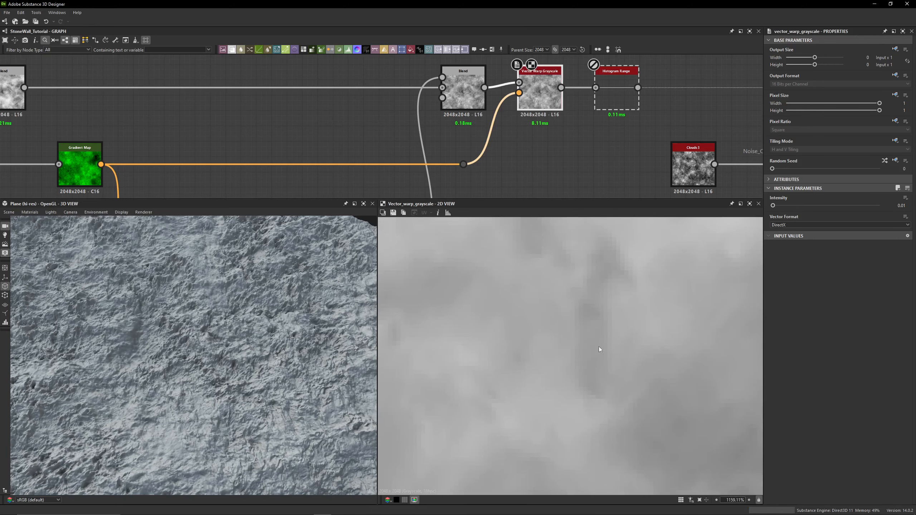
pyautogui.hotkey('shift', 'd')
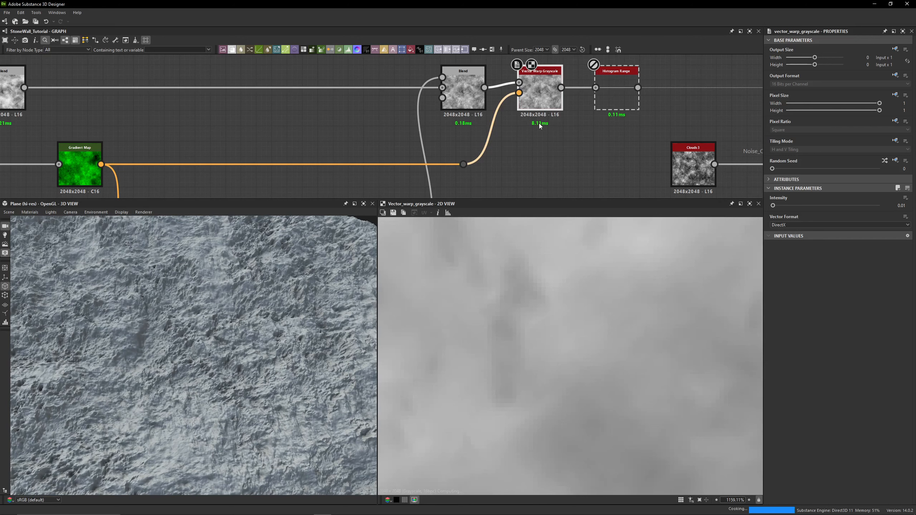
pyautogui.hotkey('shift', 'd')
pyautogui.hotkey('shift', 'd')
pyautogui.scroll(-12, 593, 287)
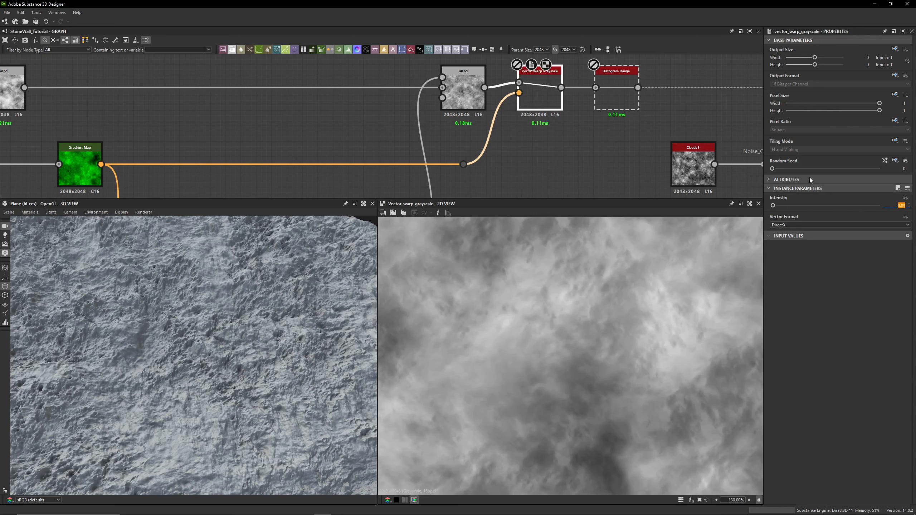
pyautogui.click(579, 157)
pyautogui.click(545, 105)
pyautogui.moveTo(550, 100); pyautogui.dragTo(467, 119, button='middle')
pyautogui.hotkey('shift', 'd')
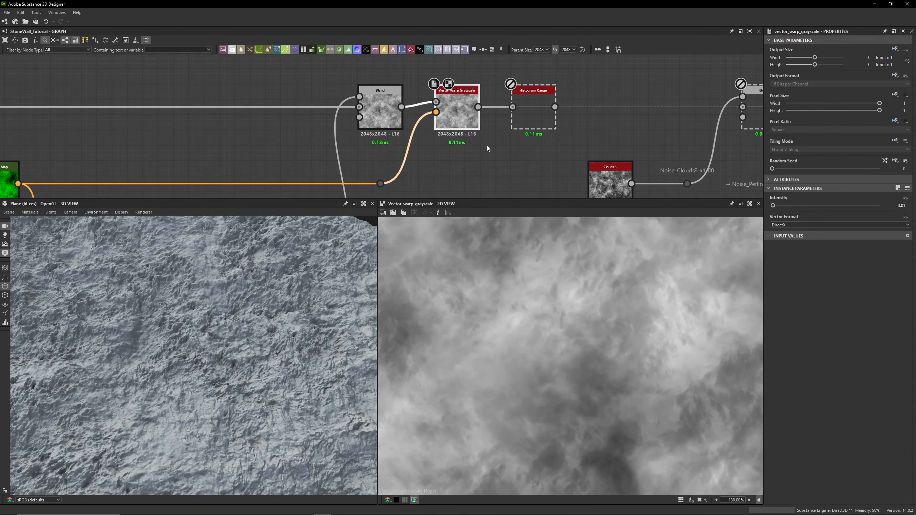
# - Enable the Histogram Range node after Vector Warp Grayscale and orbit the 3D view to check the surface
pyautogui.click(535, 114)
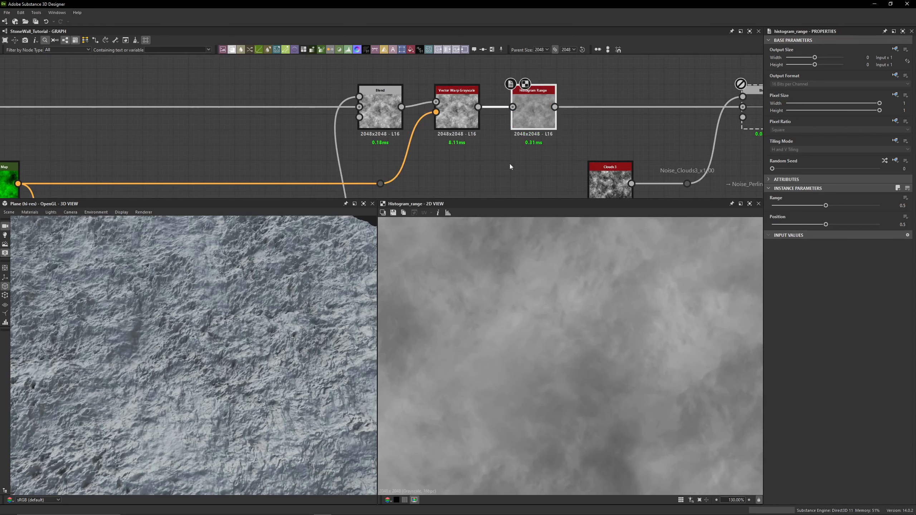
pyautogui.moveTo(307, 307); pyautogui.dragTo(251, 313)
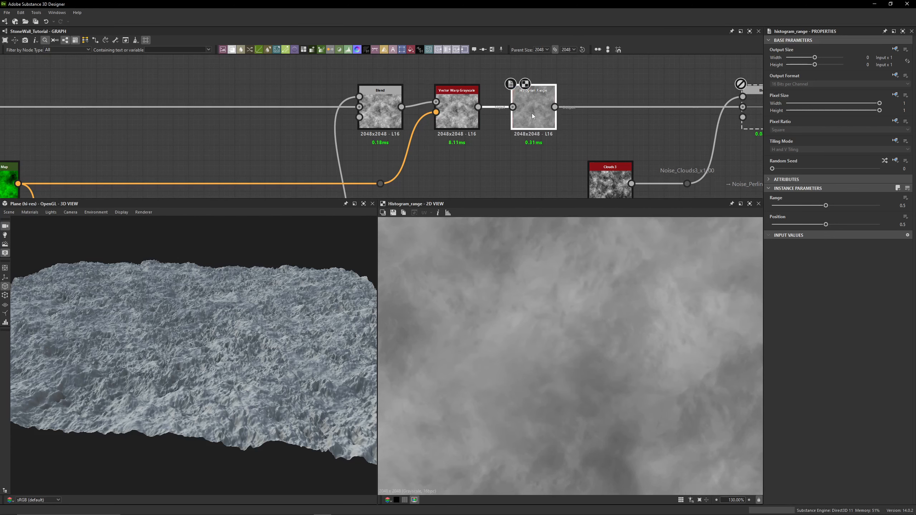
# - Pan across the graph to survey the node chain downstream of the Histogram Range node
pyautogui.moveTo(565, 132); pyautogui.dragTo(423, 124, button='middle')
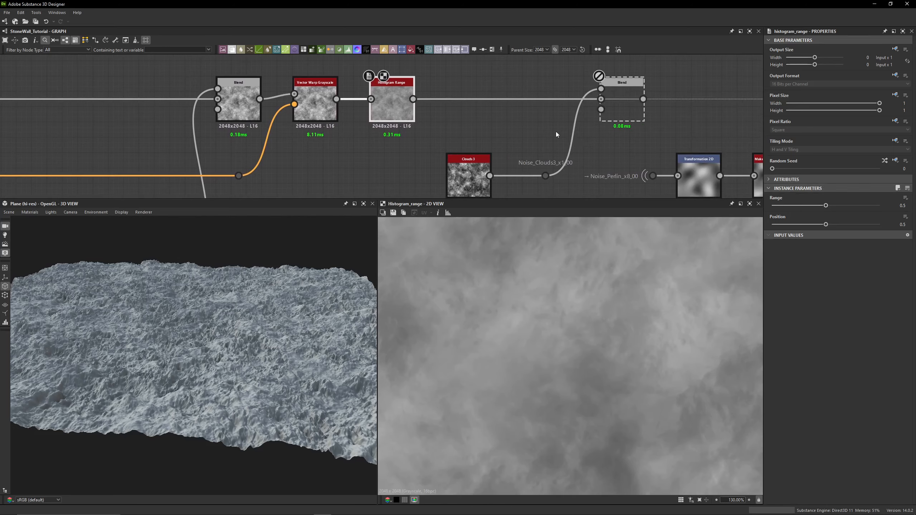
pyautogui.scroll(-4, 556, 132)
pyautogui.moveTo(555, 132); pyautogui.dragTo(180, 141, button='middle')
pyautogui.scroll(-1, 532, 139)
pyautogui.moveTo(460, 125); pyautogui.dragTo(181, 126, button='middle')
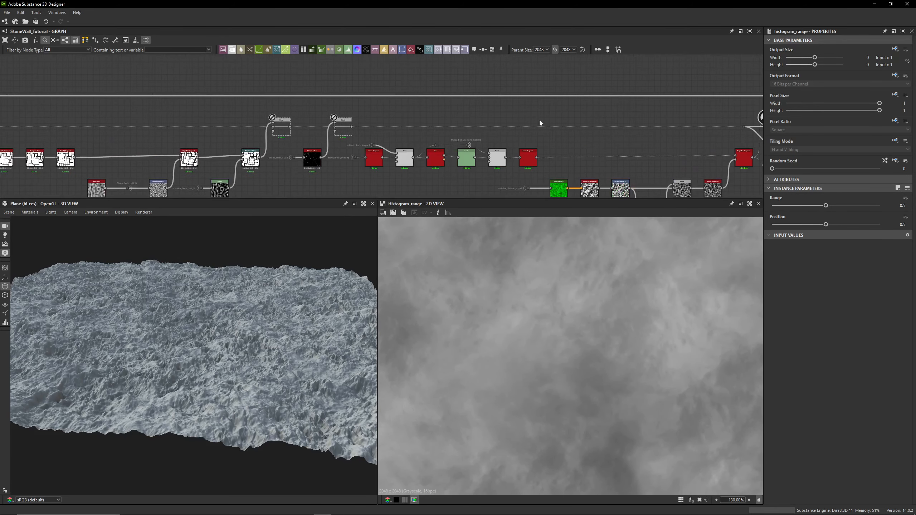
pyautogui.moveTo(540, 123); pyautogui.dragTo(280, 121, button='middle')
pyautogui.moveTo(371, 124); pyautogui.dragTo(90, 119, button='middle')
pyautogui.moveTo(460, 115); pyautogui.dragTo(162, 111, button='middle')
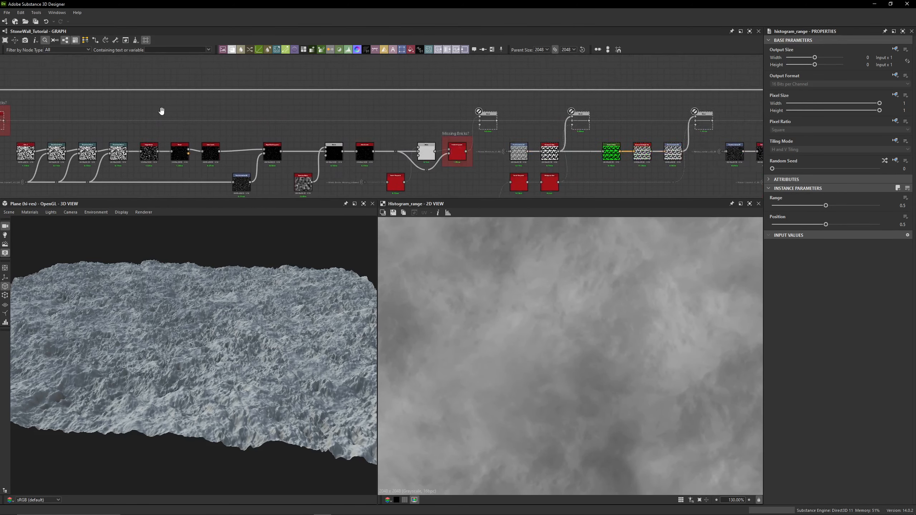
pyautogui.moveTo(570, 109); pyautogui.dragTo(164, 111, button='middle')
pyautogui.moveTo(41, 113)
pyautogui.mouseDown(button='middle')
pyautogui.moveTo(276, 104)
pyautogui.moveTo(255, 92)
pyautogui.moveTo(541, 92)
pyautogui.mouseUp(button='middle')
pyautogui.moveTo(330, 91); pyautogui.dragTo(631, 92, button='middle')
pyautogui.moveTo(162, 96); pyautogui.dragTo(585, 95, button='middle')
pyautogui.moveTo(300, 101); pyautogui.dragTo(646, 106, button='middle')
pyautogui.moveTo(365, 106); pyautogui.dragTo(566, 120, button='middle')
pyautogui.scroll(4, 454, 128)
pyautogui.moveTo(454, 128); pyautogui.dragTo(388, 110, button='middle')
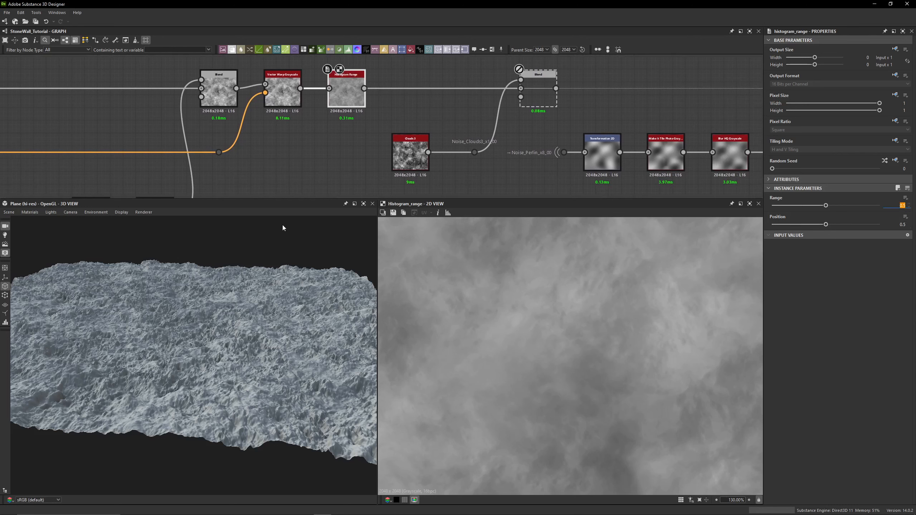
# - View the disabled Overlay Blend node that mixes Clouds 3 into the Histogram Range output
pyautogui.moveTo(349, 95)
pyautogui.mouseDown()
pyautogui.moveTo(345, 112)
pyautogui.moveTo(345, 84)
pyautogui.mouseUp()
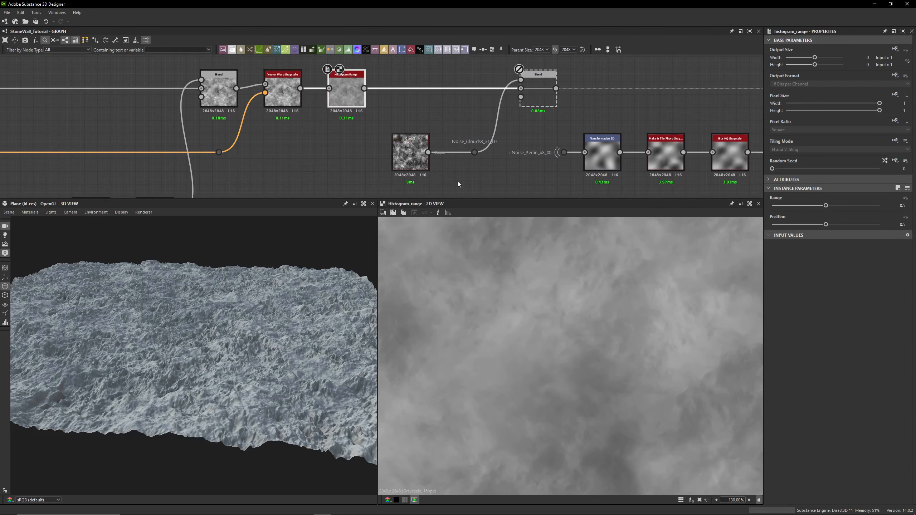
pyautogui.doubleClick(531, 95)
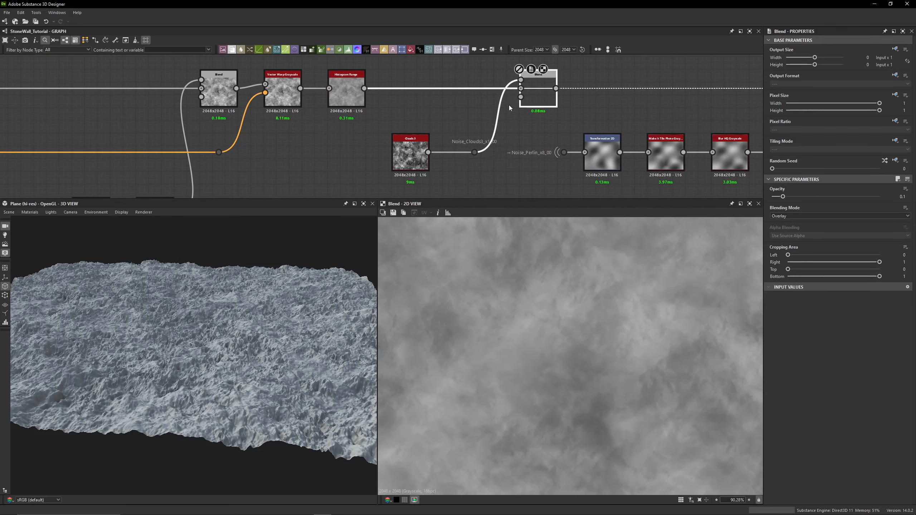
pyautogui.scroll(-6, 514, 107)
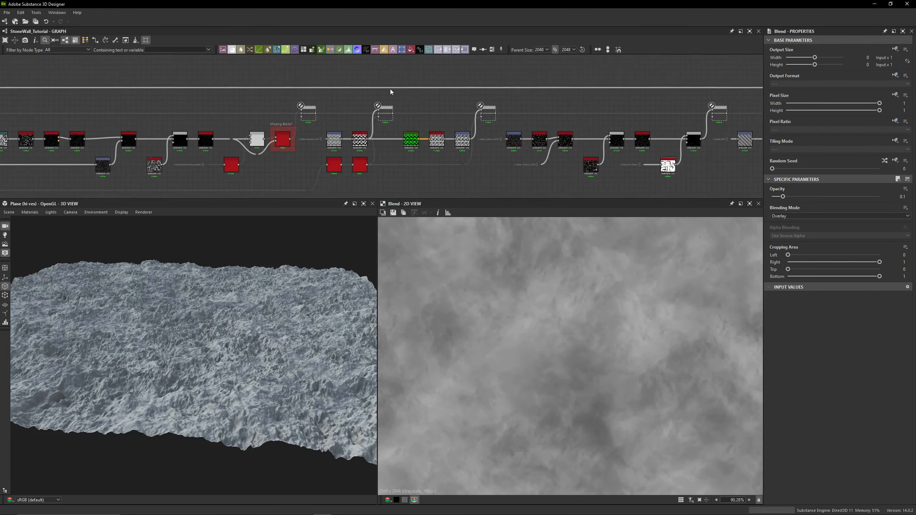
pyautogui.moveTo(636, 90); pyautogui.dragTo(101, 109, button='middle')
pyautogui.scroll(7, 272, 115)
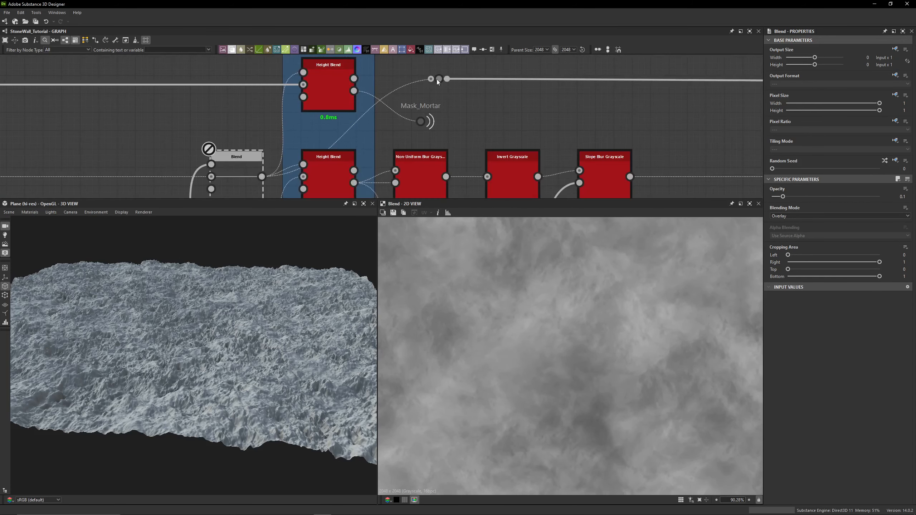
# - Inspect the dot nodes near Mask_Mortar and view the final Height output node
pyautogui.click(438, 79)
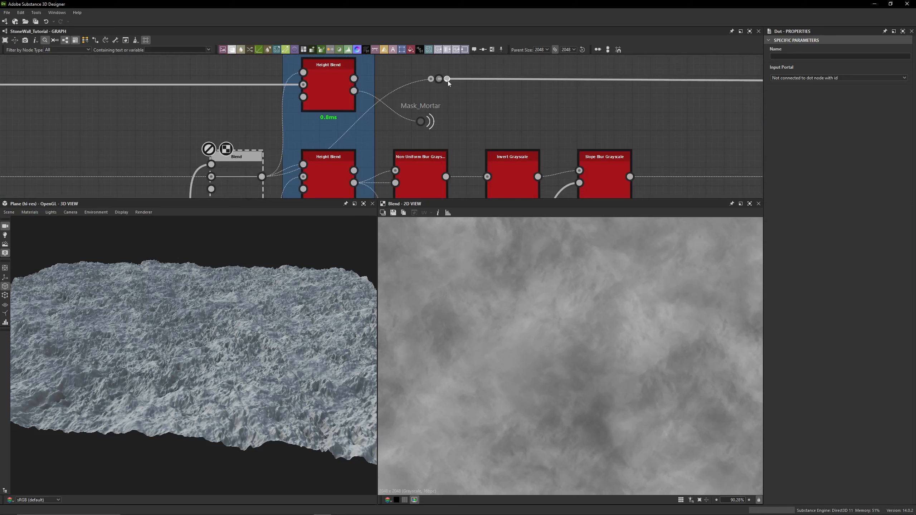
pyautogui.click(448, 80)
pyautogui.scroll(-6, 499, 113)
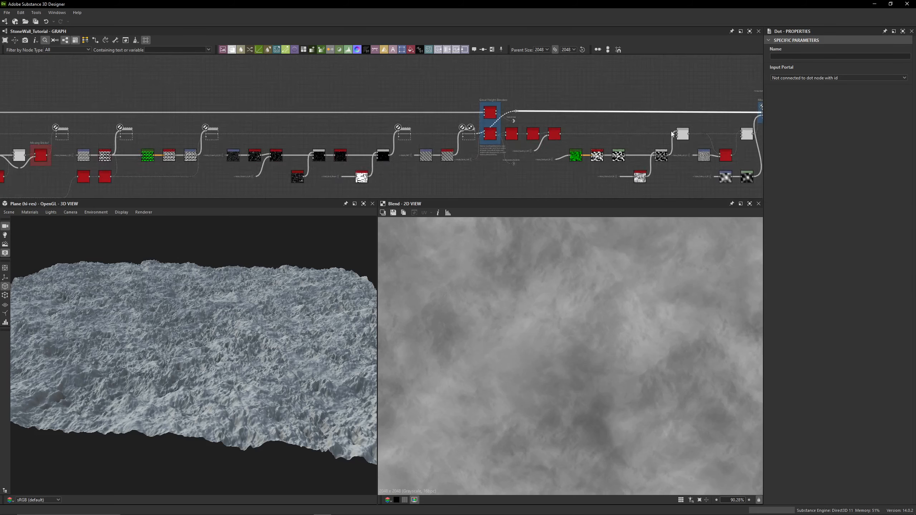
pyautogui.scroll(-3, 671, 132)
pyautogui.moveTo(672, 132); pyautogui.dragTo(258, 127, button='middle')
pyautogui.moveTo(475, 119); pyautogui.dragTo(78, 122, button='middle')
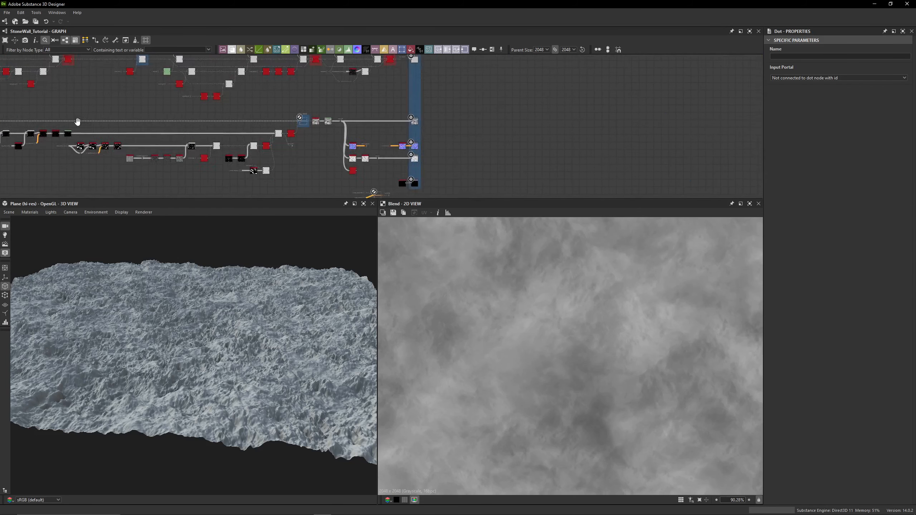
pyautogui.moveTo(704, 113); pyautogui.dragTo(692, 137, button='middle')
pyautogui.scroll(7, 418, 148)
pyautogui.doubleClick(359, 144)
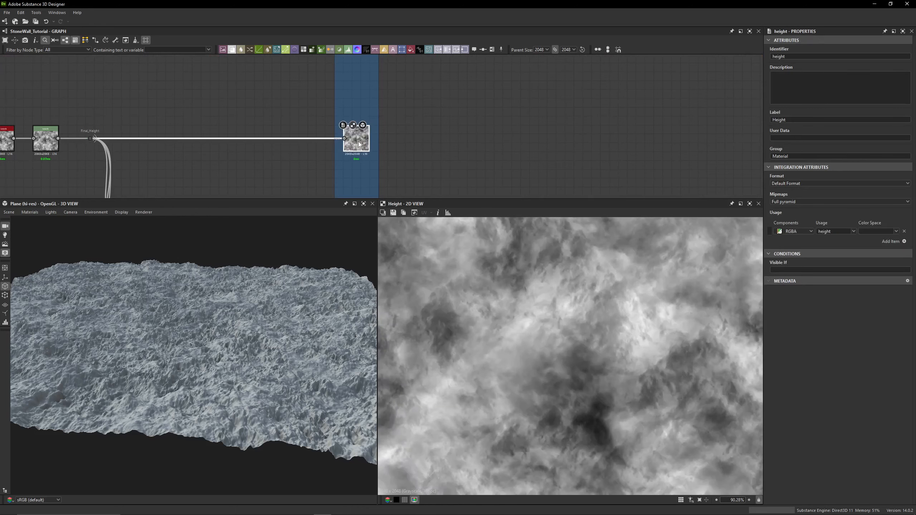
# - Inspect the Lichen Height frame's Blend, Auto Levels and Levels nodes feeding Final_Height while orbiting the 3D view
pyautogui.scroll(-5, 510, 310)
pyautogui.moveTo(382, 108); pyautogui.dragTo(511, 102, button='middle')
pyautogui.moveTo(123, 166); pyautogui.dragTo(378, 137, button='middle')
pyautogui.scroll(3, 382, 91)
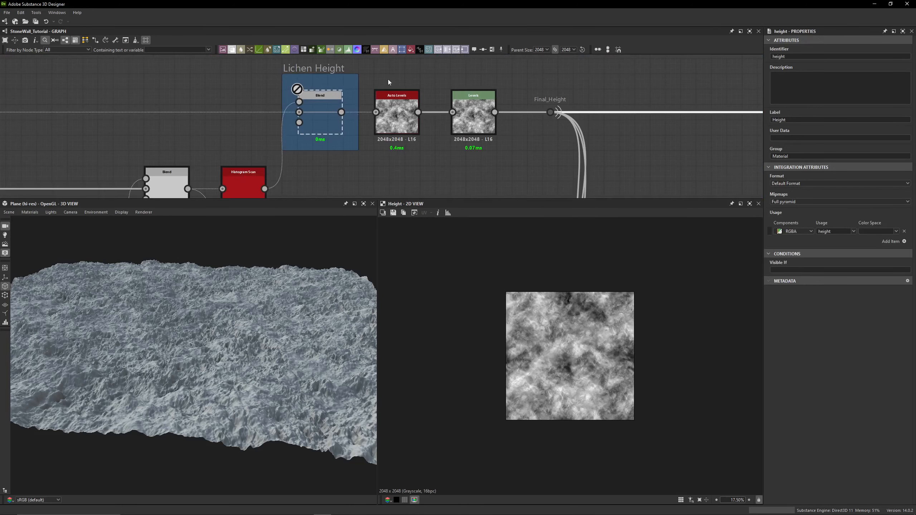
pyautogui.click(393, 139)
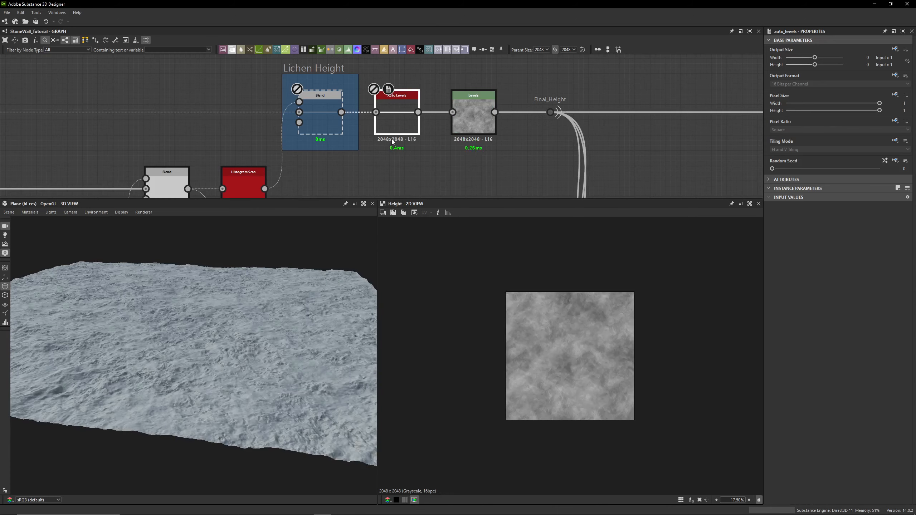
pyautogui.moveTo(300, 313)
pyautogui.mouseDown()
pyautogui.moveTo(269, 360)
pyautogui.moveTo(298, 309)
pyautogui.mouseUp()
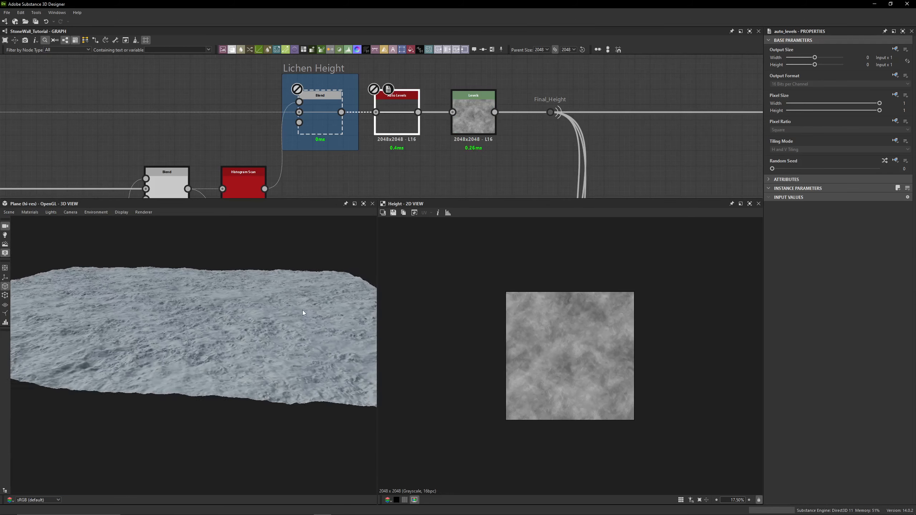
pyautogui.scroll(-5, 402, 165)
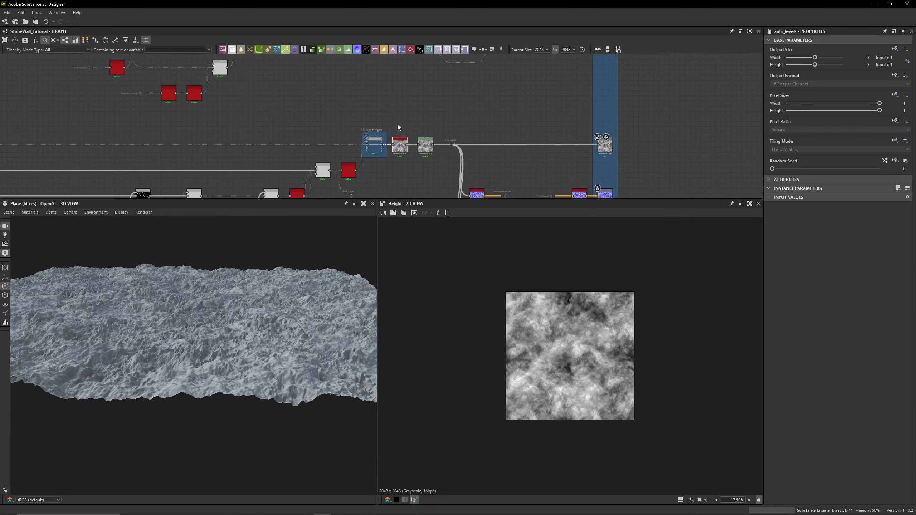
# - Pan back through the graph toward the cloud noise chain
pyautogui.moveTo(242, 137); pyautogui.dragTo(509, 120, button='middle')
pyautogui.moveTo(416, 114); pyautogui.dragTo(631, 113, button='middle')
pyautogui.moveTo(253, 115); pyautogui.dragTo(593, 113, button='middle')
pyautogui.moveTo(290, 114); pyautogui.dragTo(441, 116, button='middle')
pyautogui.moveTo(299, 113); pyautogui.dragTo(588, 98, button='middle')
pyautogui.moveTo(402, 100); pyautogui.dragTo(577, 76, button='middle')
pyautogui.moveTo(412, 106); pyautogui.dragTo(577, 106, button='middle')
pyautogui.moveTo(335, 114); pyautogui.dragTo(382, 116, button='middle')
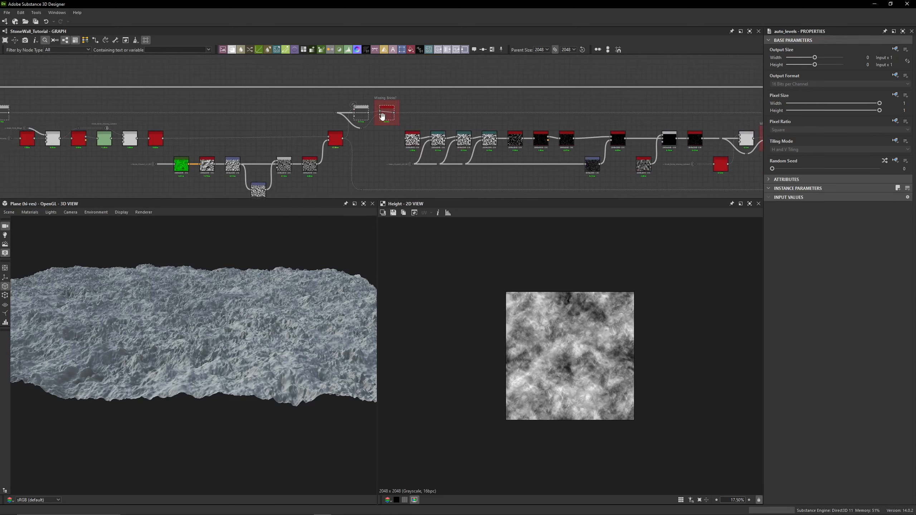
pyautogui.moveTo(144, 117); pyautogui.dragTo(448, 111, button='middle')
pyautogui.moveTo(248, 111); pyautogui.dragTo(428, 109, button='middle')
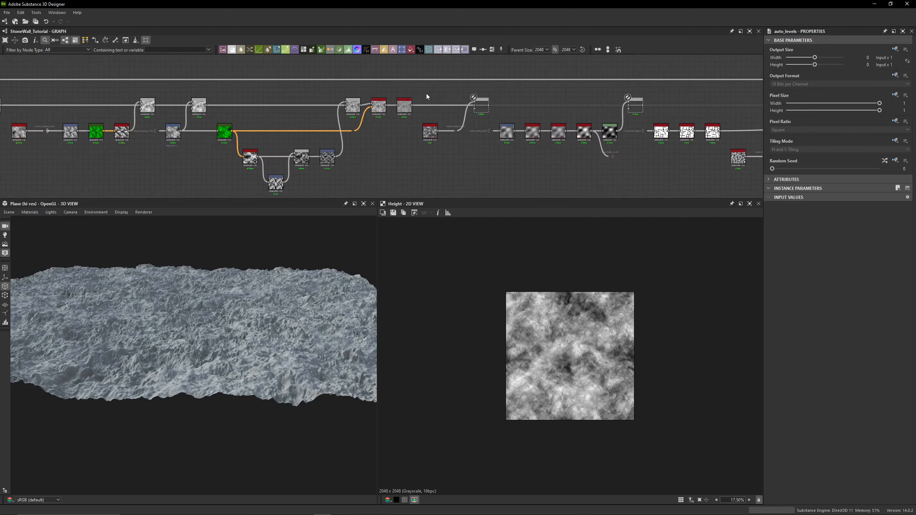
# - Enable the Overlay Blend node combining Histogram Range and Clouds 3, then zoom into the 3D surface
pyautogui.scroll(7, 424, 93)
pyautogui.moveTo(506, 121); pyautogui.dragTo(430, 83, button='middle')
pyautogui.click(546, 103)
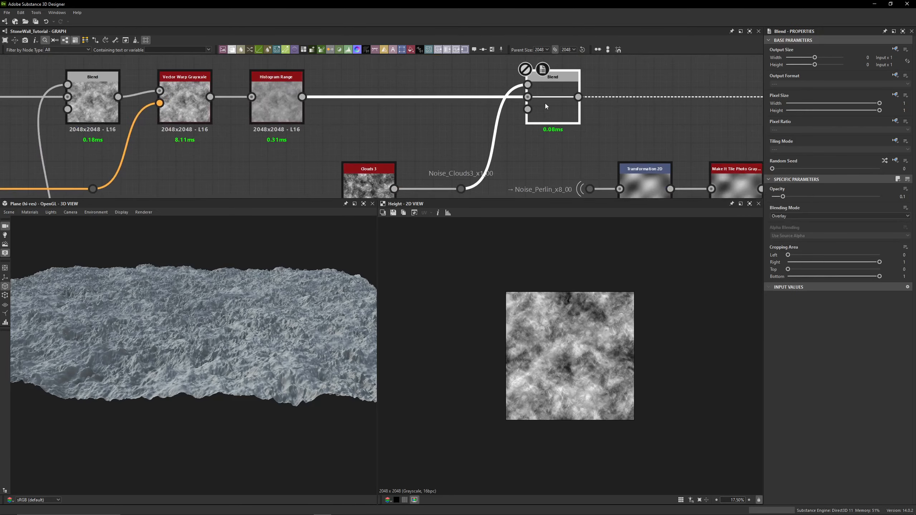
pyautogui.moveTo(244, 290)
pyautogui.mouseDown()
pyautogui.moveTo(215, 309)
pyautogui.moveTo(221, 295)
pyautogui.moveTo(226, 311)
pyautogui.moveTo(239, 308)
pyautogui.mouseUp()
pyautogui.scroll(4, 214, 308)
pyautogui.scroll(4, 226, 311)
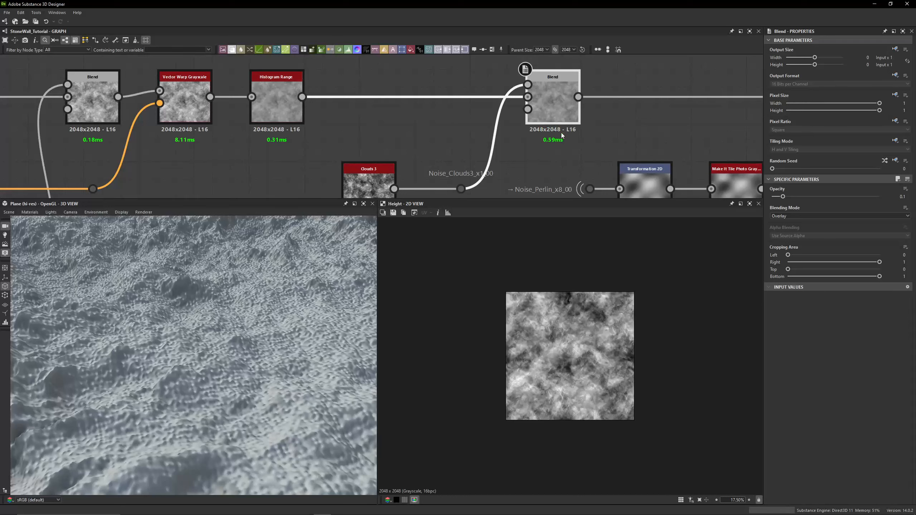
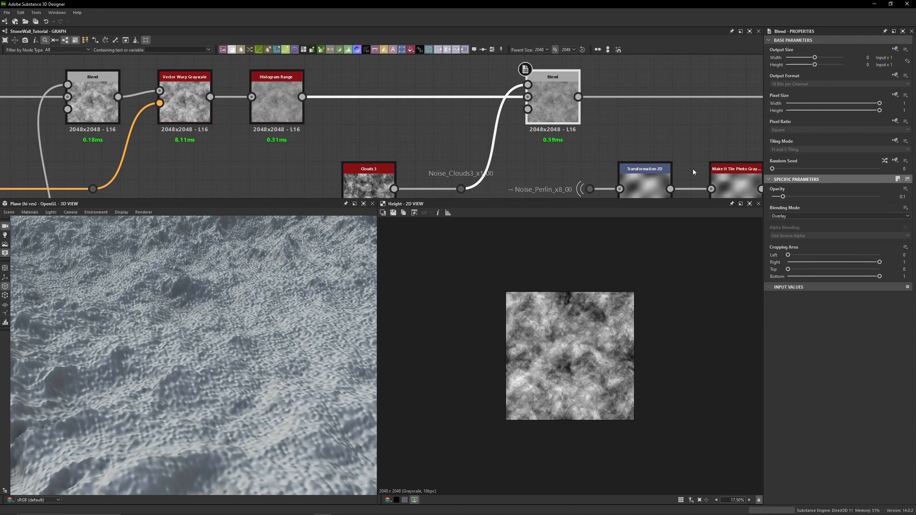
# - Inspect the Clouds 3 node and the Noise_Clouds3_x1_00 dot node outputs in the 2D view
pyautogui.moveTo(692, 169); pyautogui.dragTo(690, 130, button='middle')
pyautogui.click(367, 153)
pyautogui.scroll(15, 508, 310)
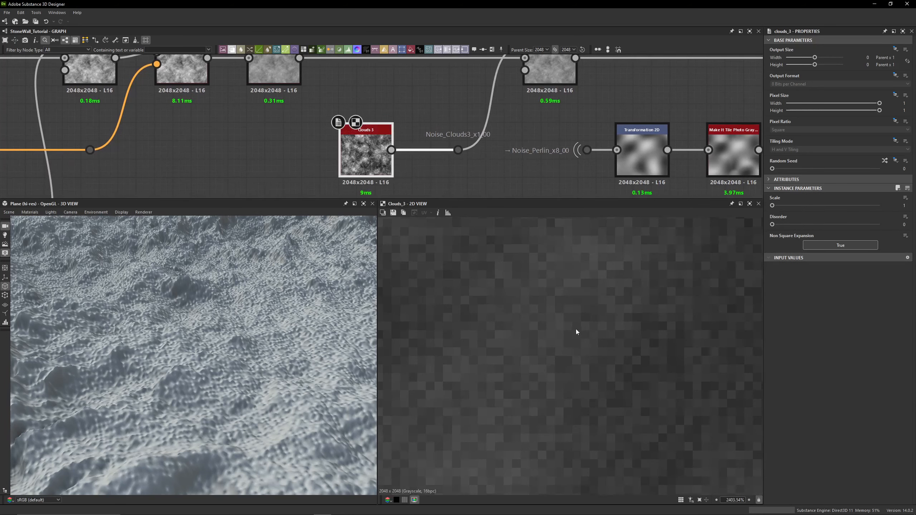
pyautogui.scroll(-3, 576, 331)
pyautogui.click(458, 150)
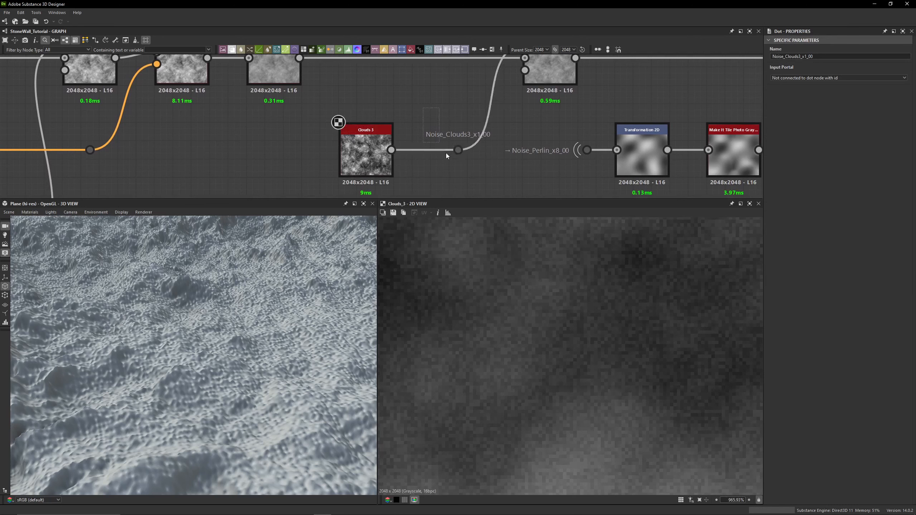
pyautogui.moveTo(426, 113); pyautogui.dragTo(478, 185)
pyautogui.scroll(2, 484, 140)
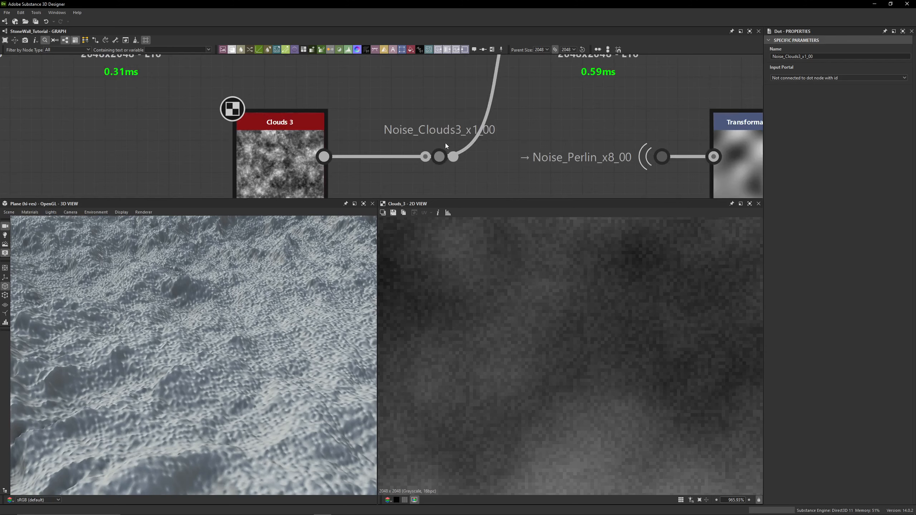
pyautogui.scroll(-3, 446, 143)
pyautogui.click(357, 140)
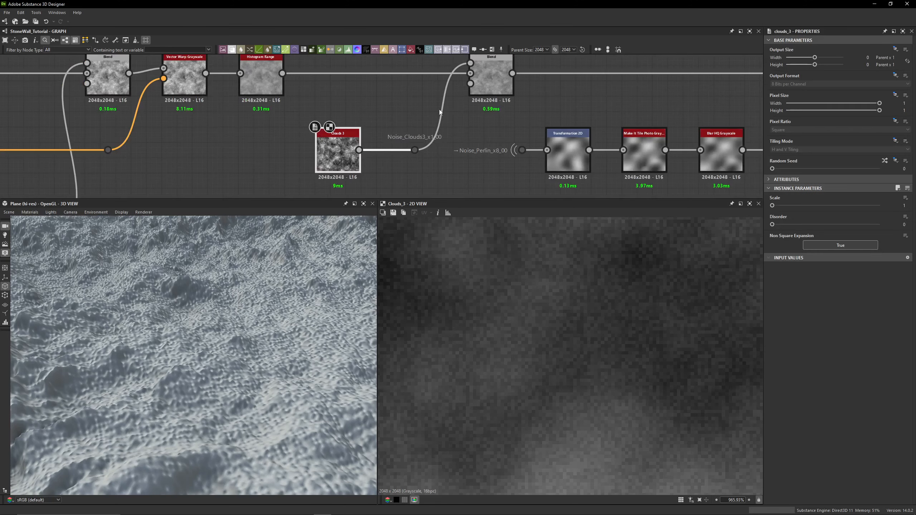
pyautogui.click(495, 85)
pyautogui.scroll(-3, 397, 129)
# - Enable the Add (Linear Dodge) Blend node, toggling it off and on while orbiting the 3D view to compare
pyautogui.doubleClick(535, 117)
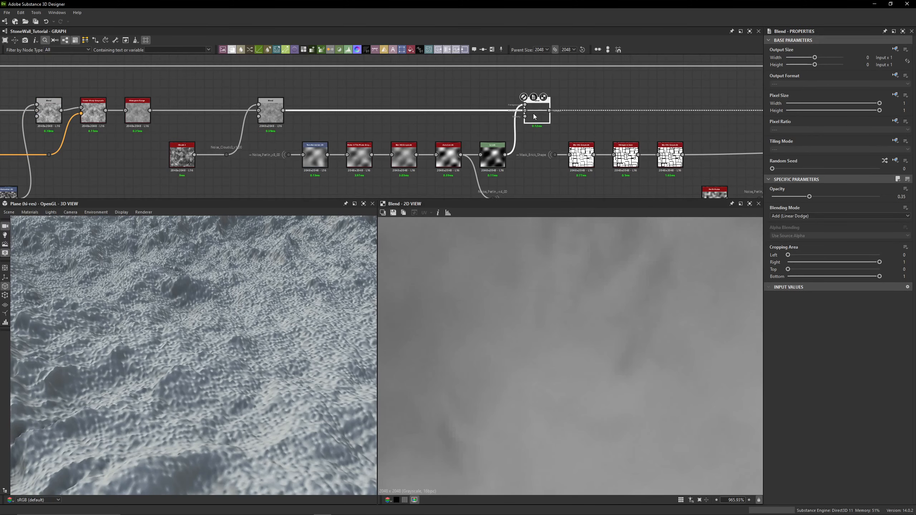
pyautogui.hotkey('shift', 'd')
pyautogui.scroll(-8, 191, 341)
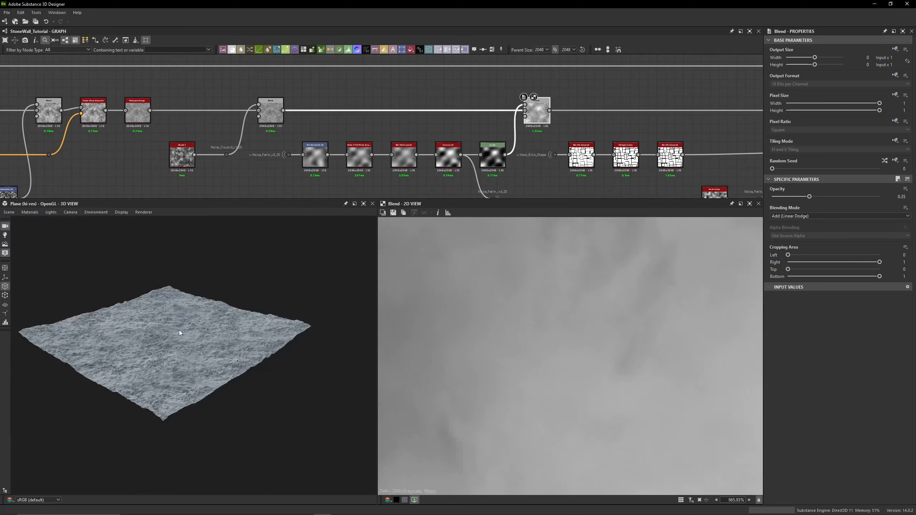
pyautogui.scroll(8, 190, 341)
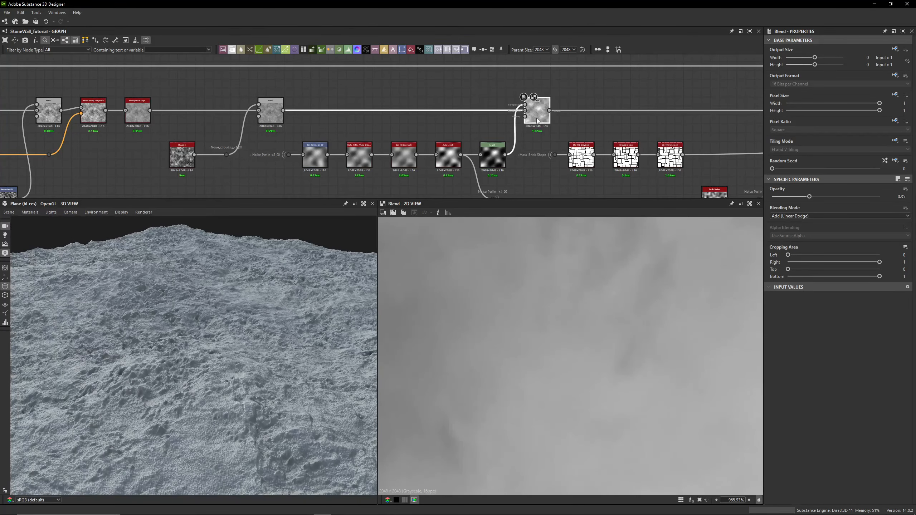
pyautogui.hotkey('shift', 'd')
pyautogui.hotkey('shift', 'd')
pyautogui.scroll(-6, 249, 297)
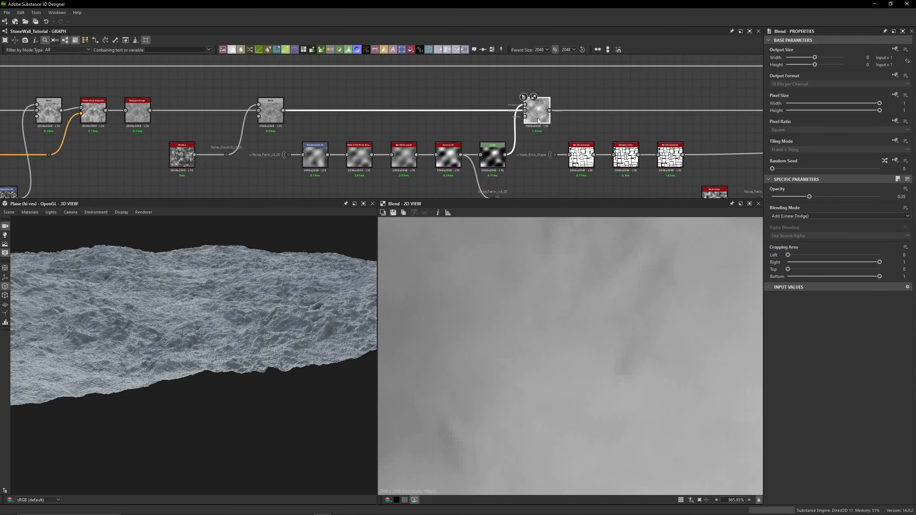
pyautogui.hotkey('shift', 'd')
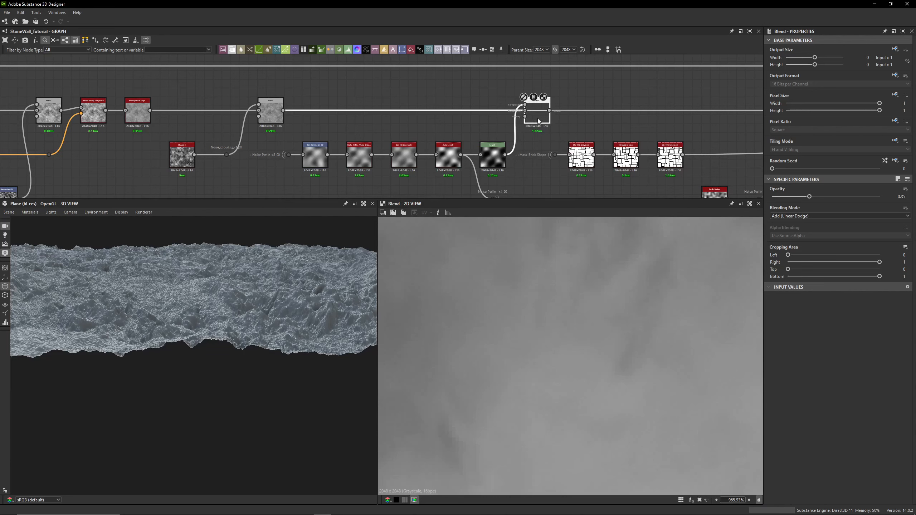
pyautogui.moveTo(239, 275); pyautogui.dragTo(92, 255)
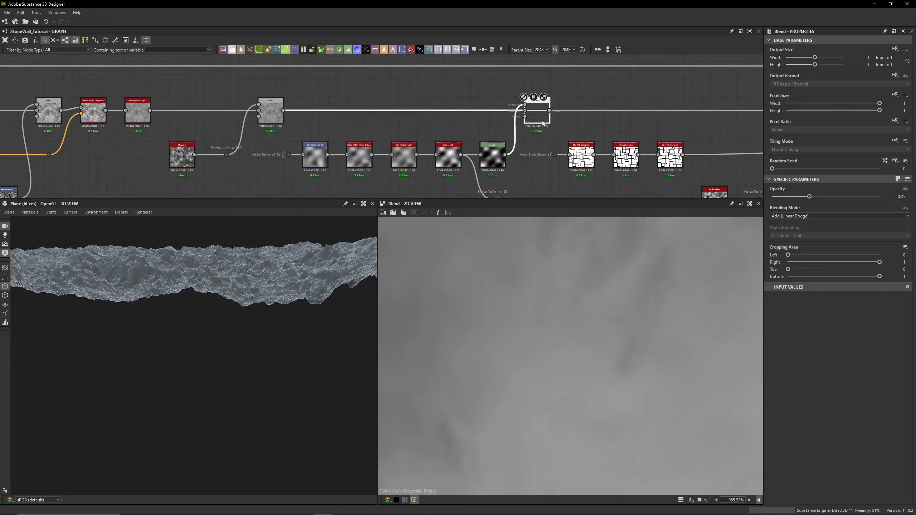
pyautogui.hotkey('shift', 'd')
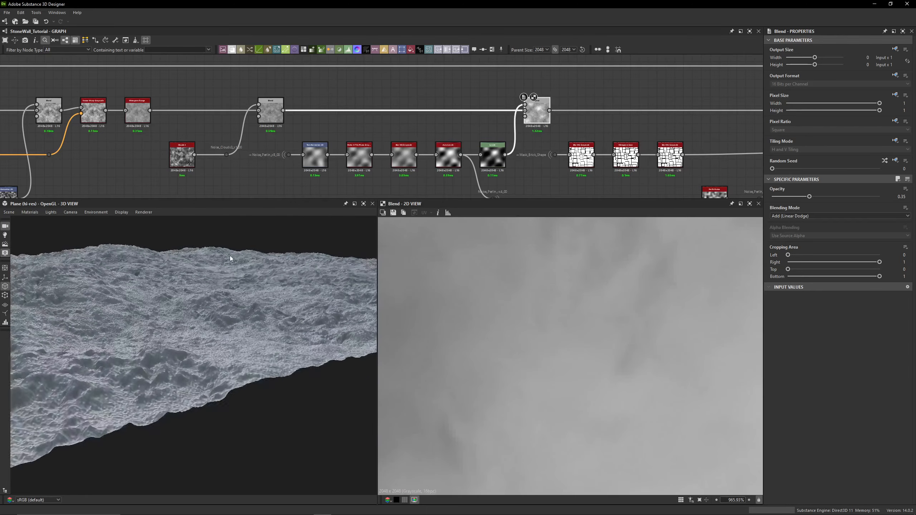
pyautogui.moveTo(144, 257); pyautogui.dragTo(73, 250)
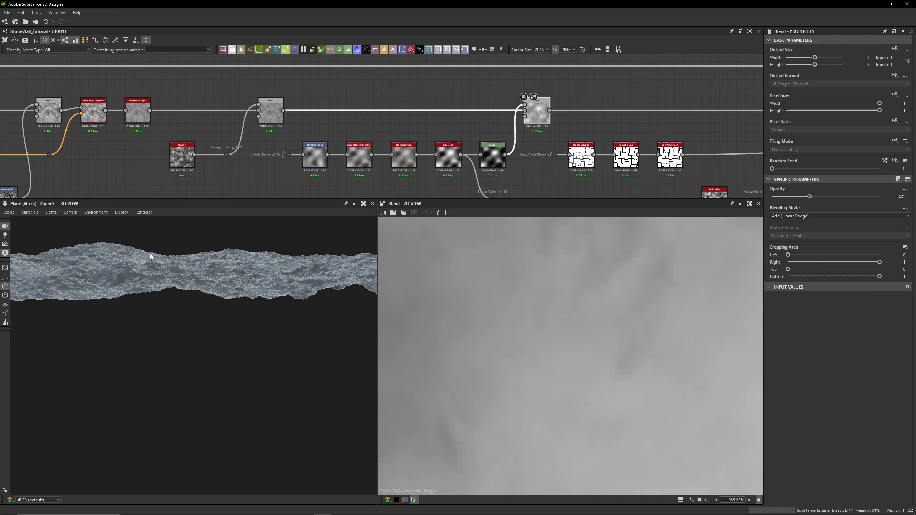
pyautogui.moveTo(151, 256); pyautogui.dragTo(86, 250)
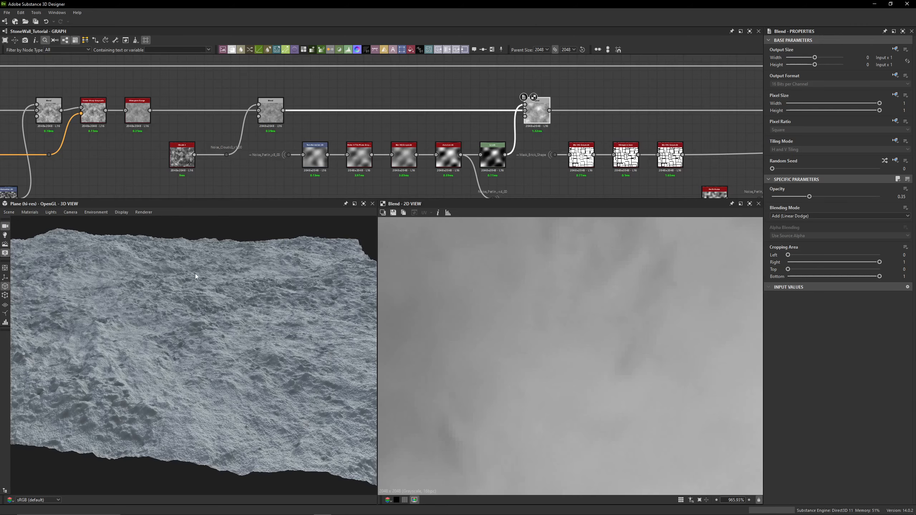
pyautogui.moveTo(195, 276); pyautogui.dragTo(190, 265)
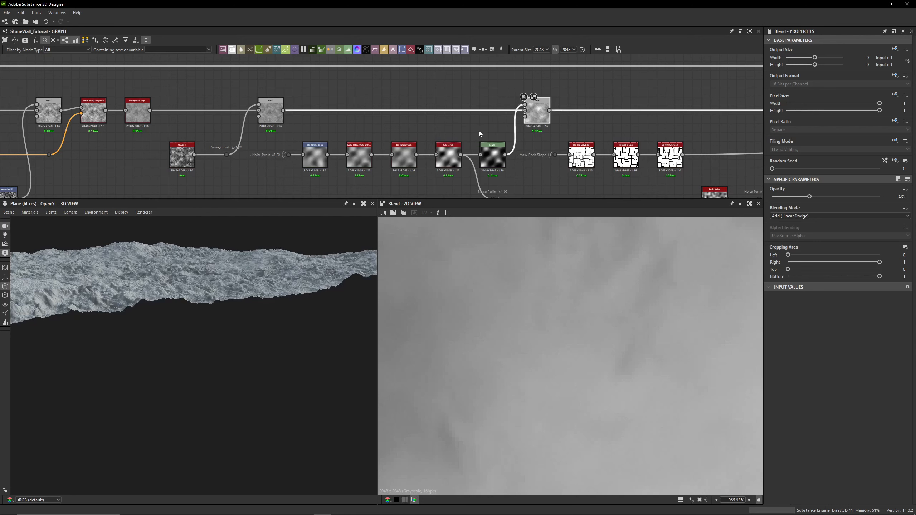
# - View the output of the Noise_Perlin_x8_00 dot node feeding the Perlin noise chain
pyautogui.moveTo(454, 131); pyautogui.dragTo(442, 104, button='middle')
pyautogui.scroll(5, 257, 146)
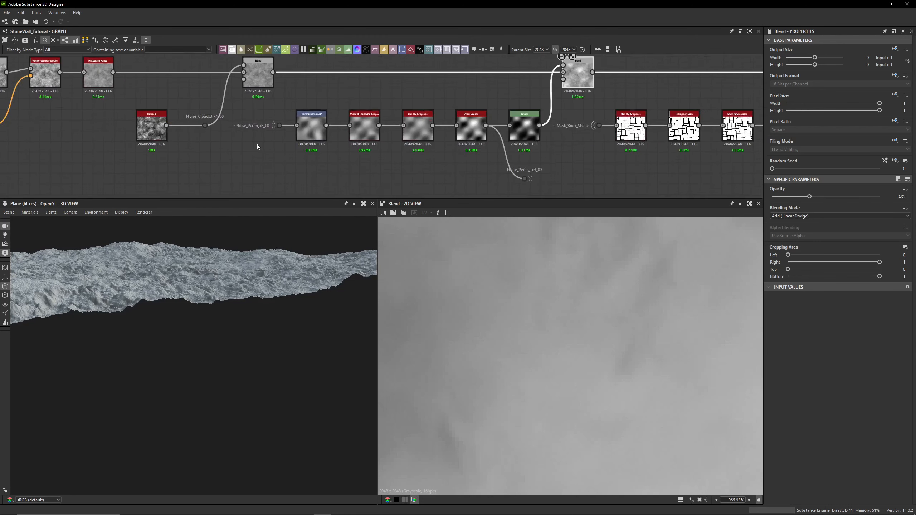
pyautogui.click(295, 113)
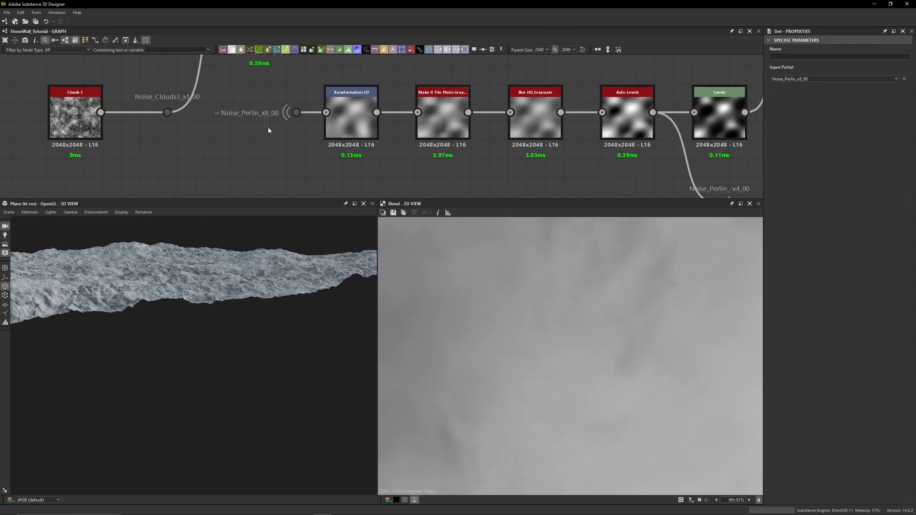
pyautogui.scroll(-3, 269, 131)
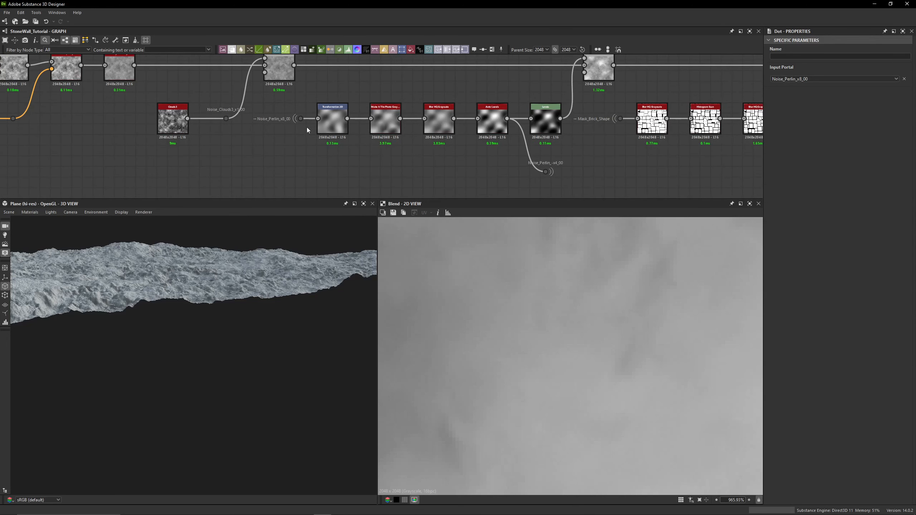
pyautogui.moveTo(299, 105); pyautogui.dragTo(289, 112, button='middle')
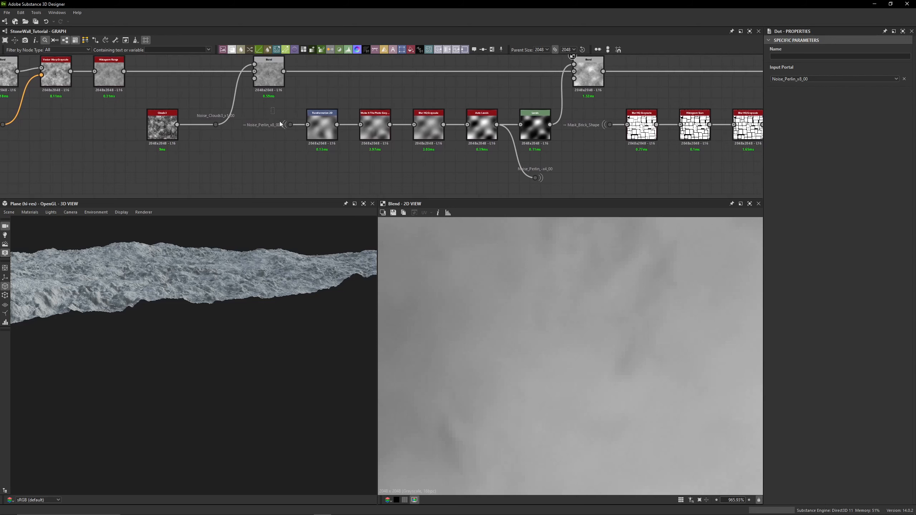
pyautogui.scroll(3, 255, 130)
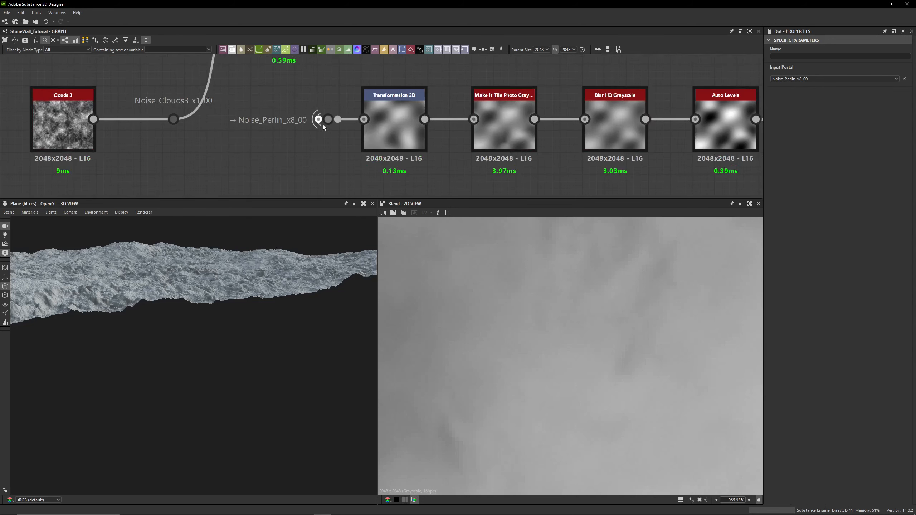
pyautogui.doubleClick(335, 122)
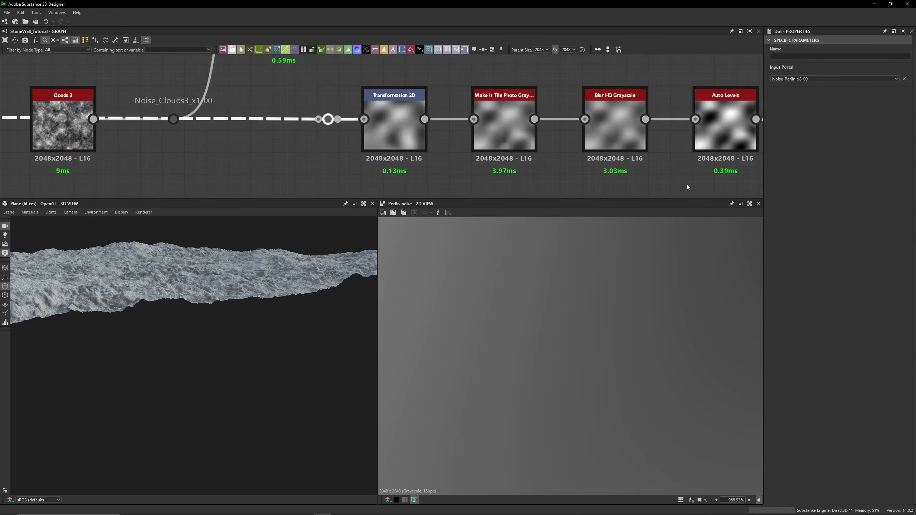
# - View the Transformation 2D node's output as a tiled preview in the 2D view
pyautogui.moveTo(384, 96); pyautogui.dragTo(319, 108, button='middle')
pyautogui.scroll(-3, 304, 127)
pyautogui.scroll(-2, 319, 98)
pyautogui.doubleClick(313, 134)
pyautogui.scroll(-10, 552, 311)
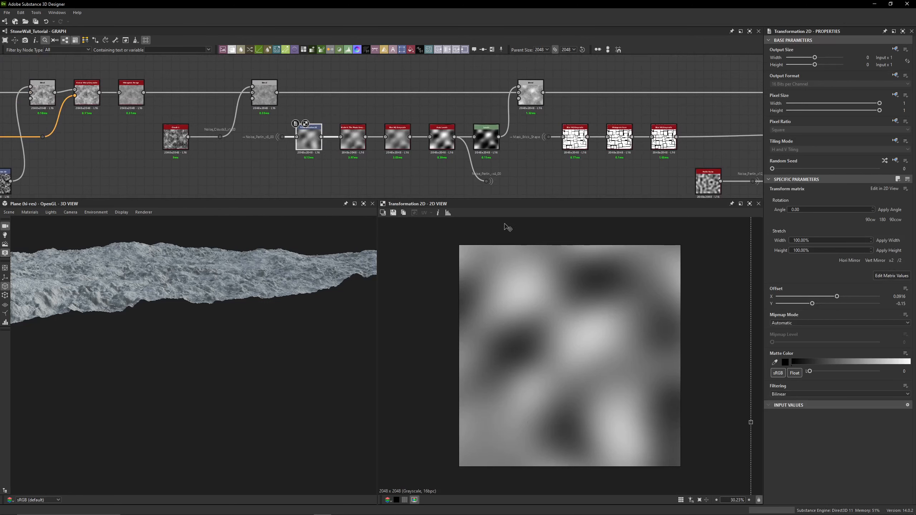
pyautogui.press('space')
pyautogui.scroll(-2, 440, 317)
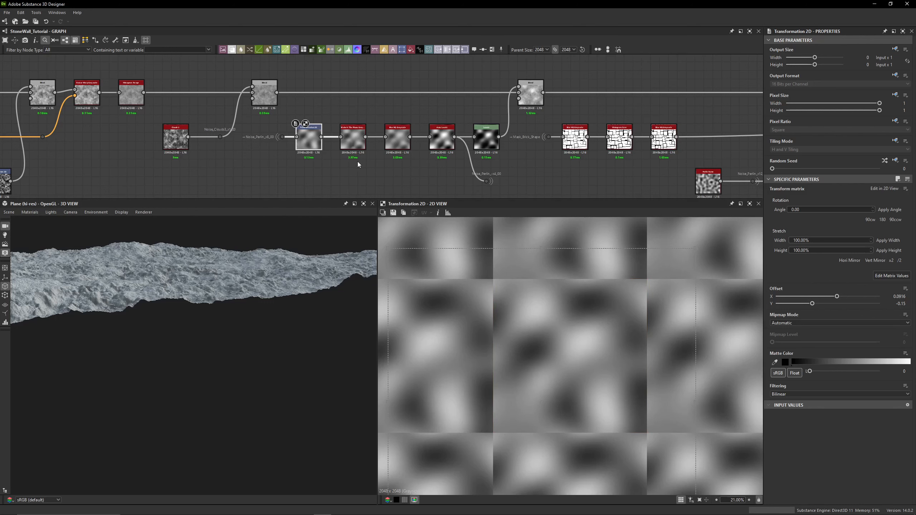
# - View the existing Make It Tile Photo Grayscale node's output
pyautogui.scroll(3, 357, 161)
pyautogui.click(349, 121)
pyautogui.doubleClick(350, 119)
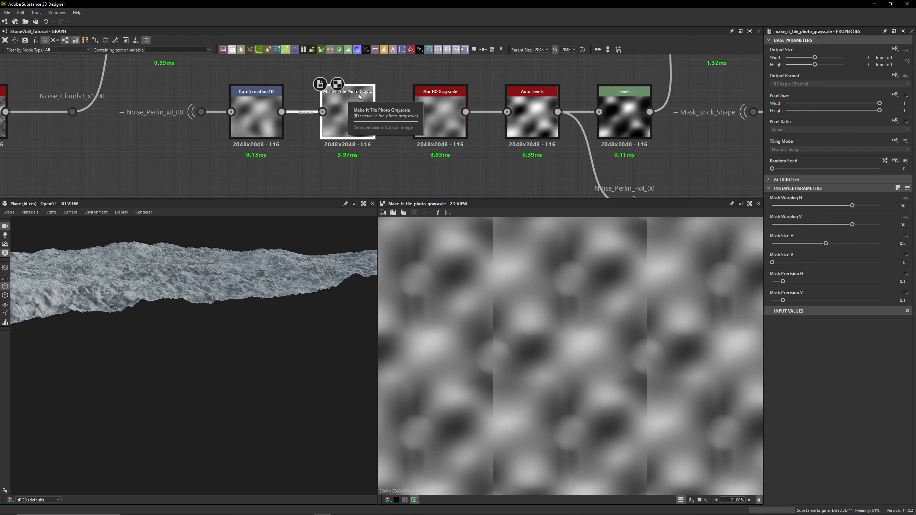
pyautogui.scroll(-3, 360, 96)
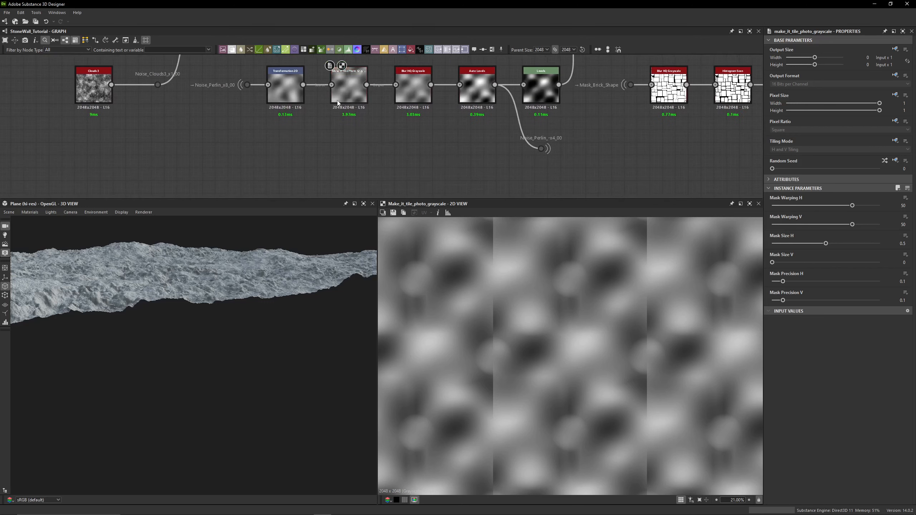
# - Add a new Make It Tile Photo Grayscale node connected to the Transformation 2D output
pyautogui.moveTo(337, 136); pyautogui.dragTo(337, 137)
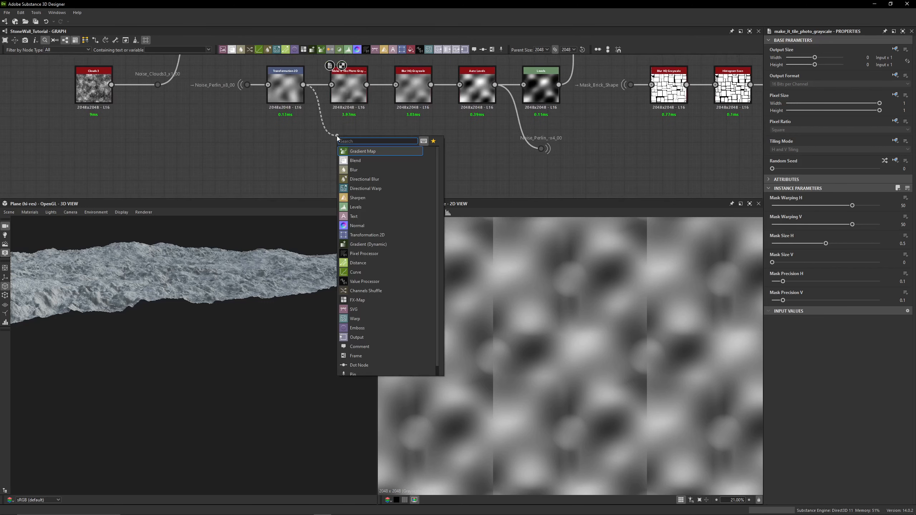
pyautogui.write('make it')
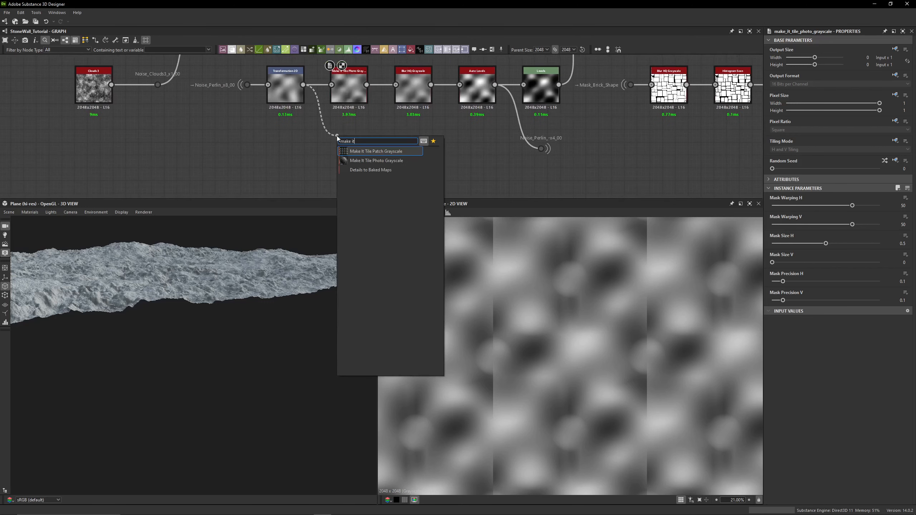
pyautogui.click(375, 162)
# - Set the new node's Mask Warping H 37.54, V -46.84, Mask Size H 0.24, V 0.22, Precision H 0.25, V 0.04
pyautogui.doubleClick(285, 87)
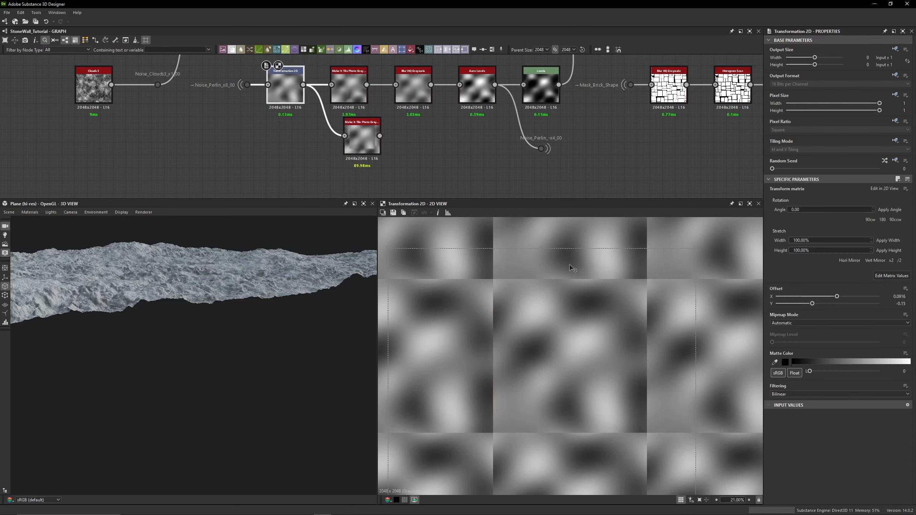
pyautogui.doubleClick(362, 139)
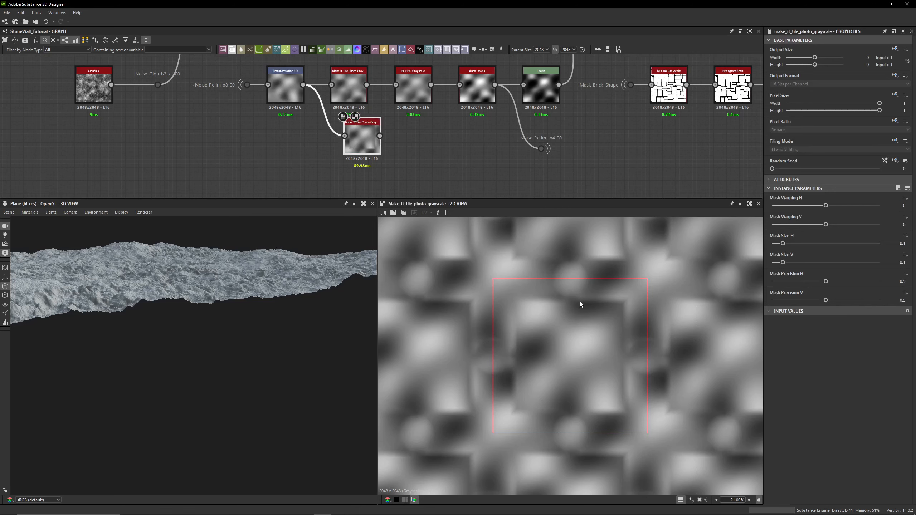
pyautogui.scroll(7, 512, 302)
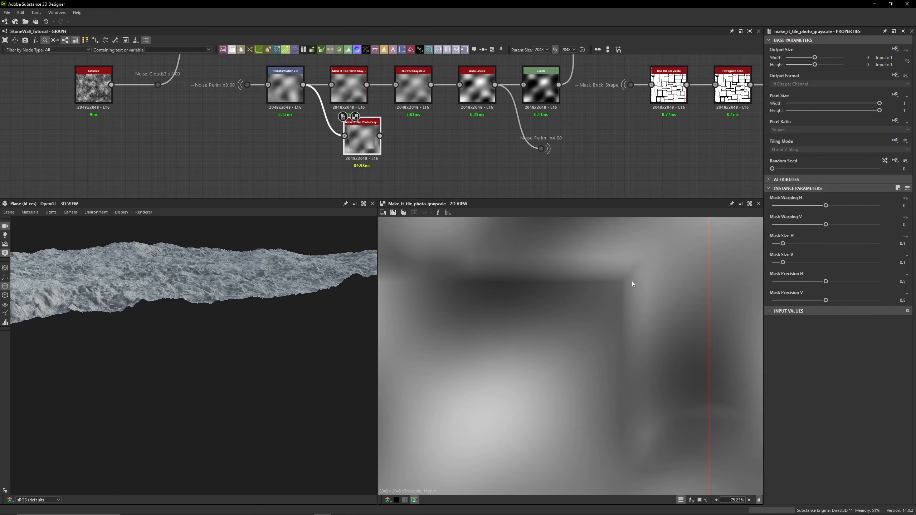
pyautogui.scroll(-7, 624, 285)
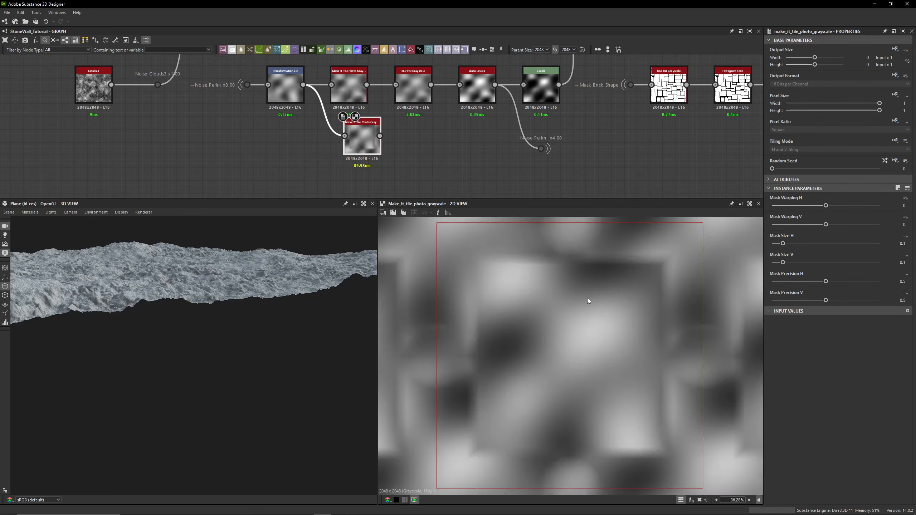
pyautogui.moveTo(783, 243); pyautogui.dragTo(776, 301)
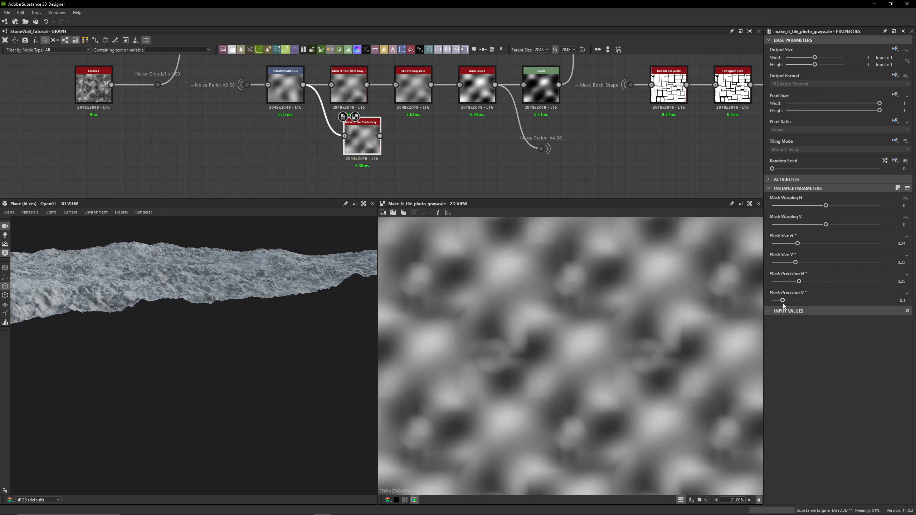
pyautogui.moveTo(820, 227); pyautogui.dragTo(846, 206)
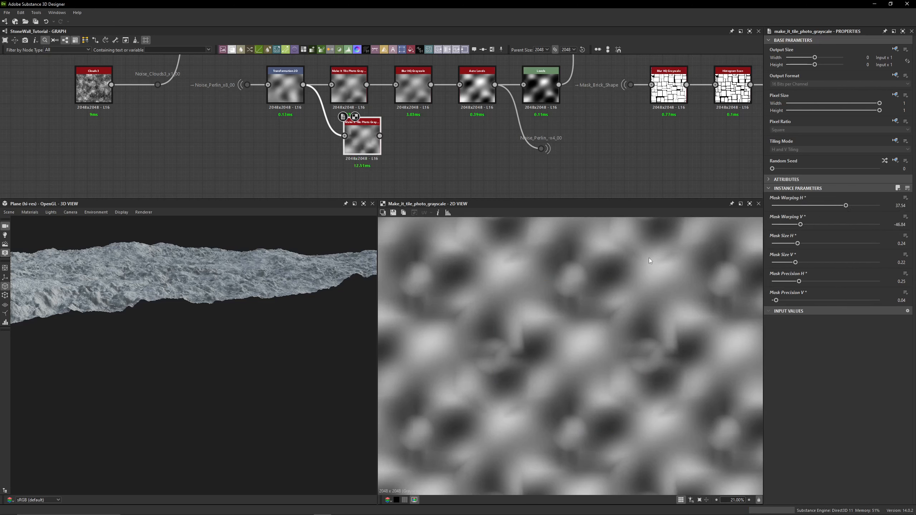
# - Add a Blur HQ Grayscale node after the new Make It Tile Photo Grayscale node and view its output
pyautogui.moveTo(379, 136); pyautogui.dragTo(426, 169)
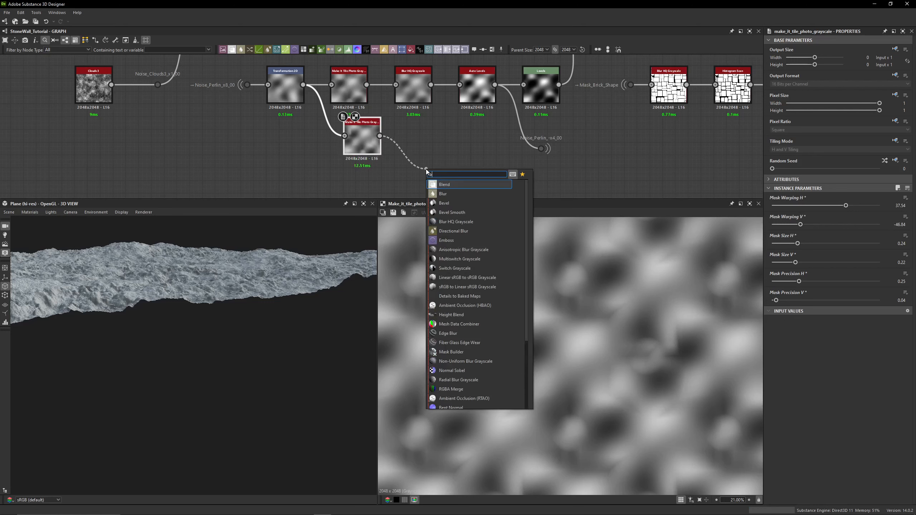
pyautogui.write('blur')
pyautogui.click(465, 202)
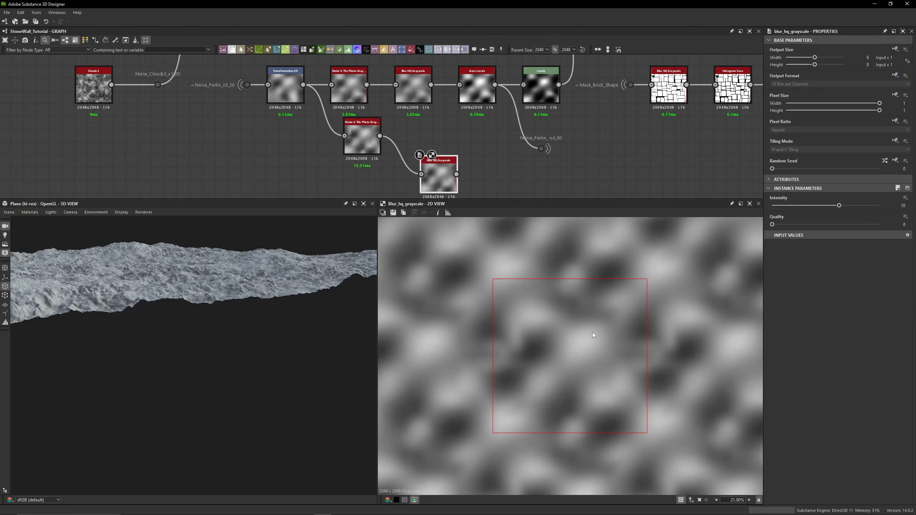
pyautogui.press('space')
pyautogui.scroll(4, 604, 382)
pyautogui.scroll(-3, 531, 310)
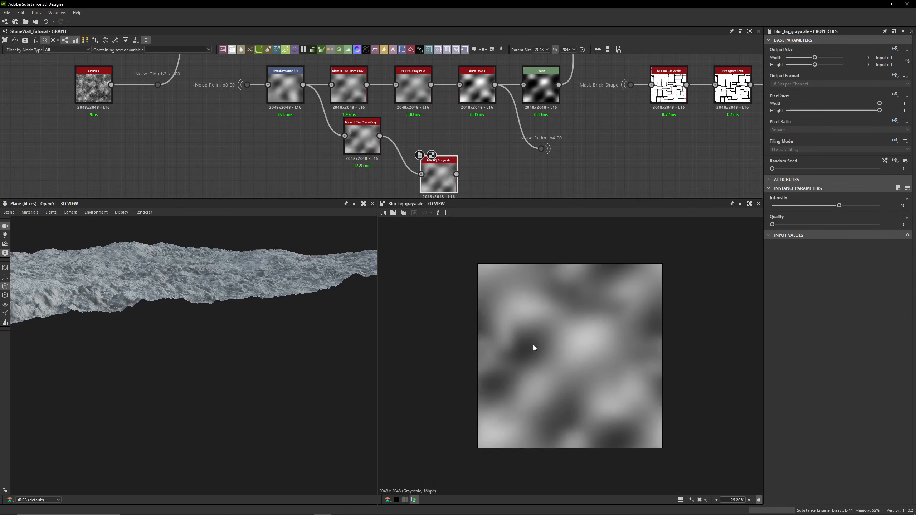
# - Delete the newly added Make It Tile Photo Grayscale and Blur HQ Grayscale nodes
pyautogui.press('space')
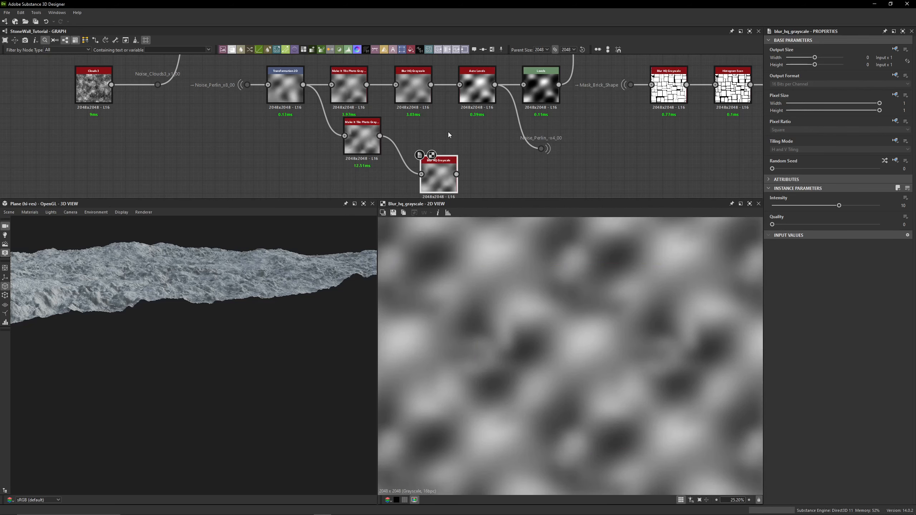
pyautogui.moveTo(467, 128); pyautogui.dragTo(340, 180)
pyautogui.press('Delete')
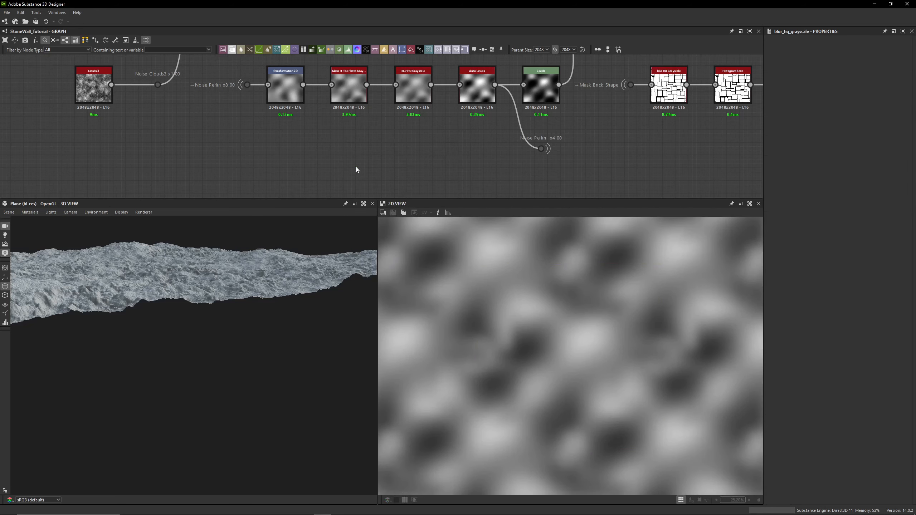
# - Step through the outputs of the Transformation 2D, Make It Tile Photo Grayscale, Blur HQ Grayscale, Auto Levels and Levels nodes
pyautogui.moveTo(364, 133); pyautogui.dragTo(368, 160, button='middle')
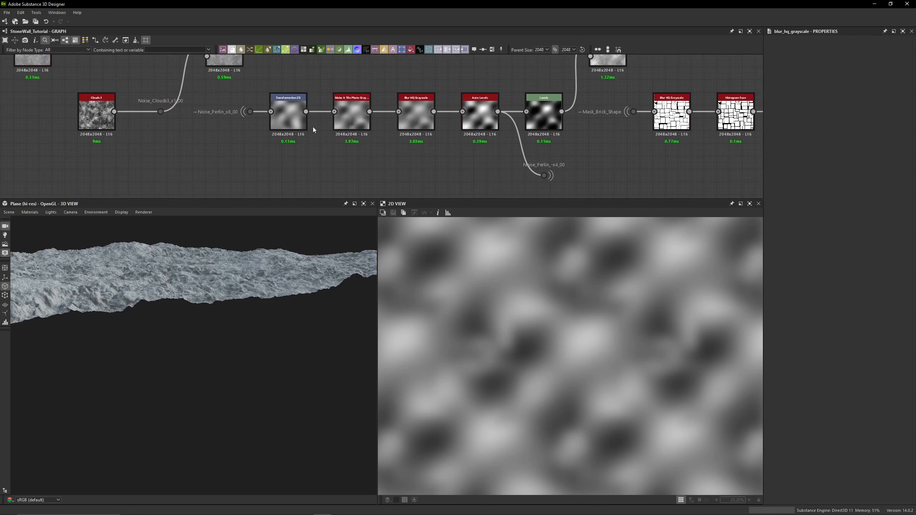
pyautogui.doubleClick(289, 112)
pyautogui.scroll(-3, 576, 360)
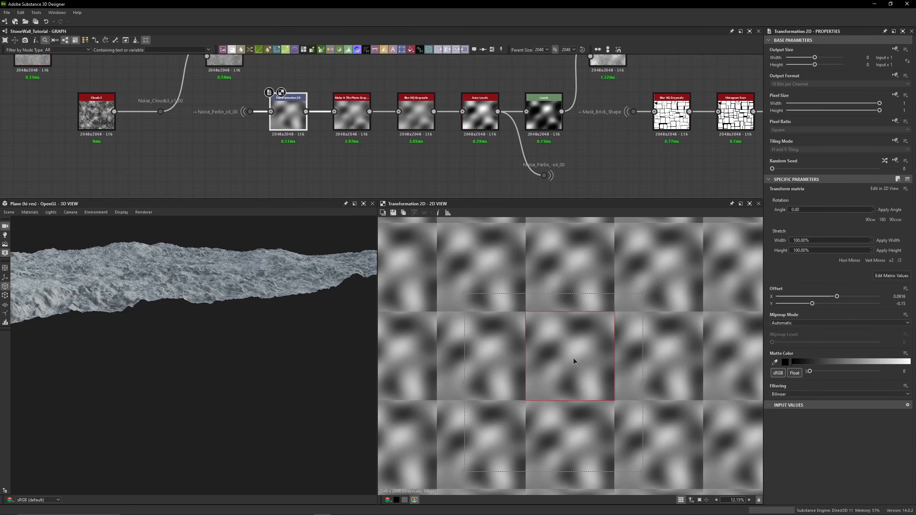
pyautogui.doubleClick(352, 112)
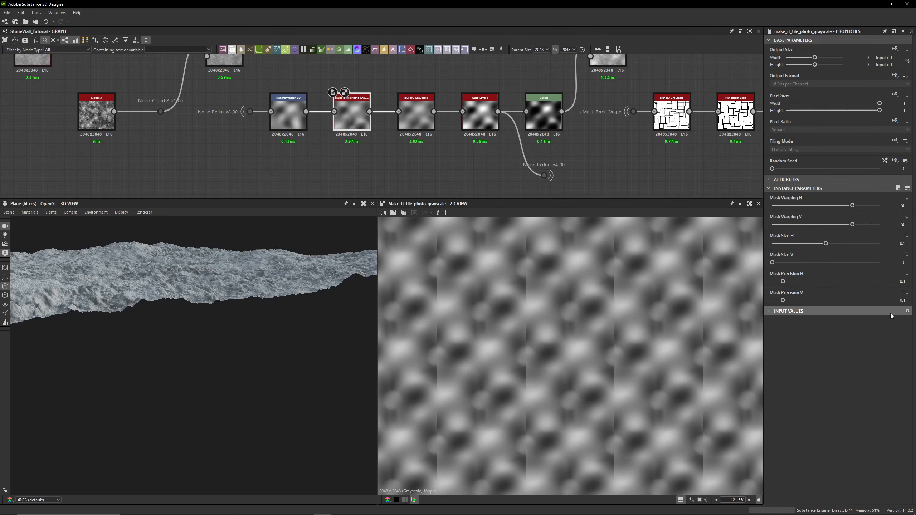
pyautogui.scroll(3, 412, 130)
pyautogui.click(422, 112)
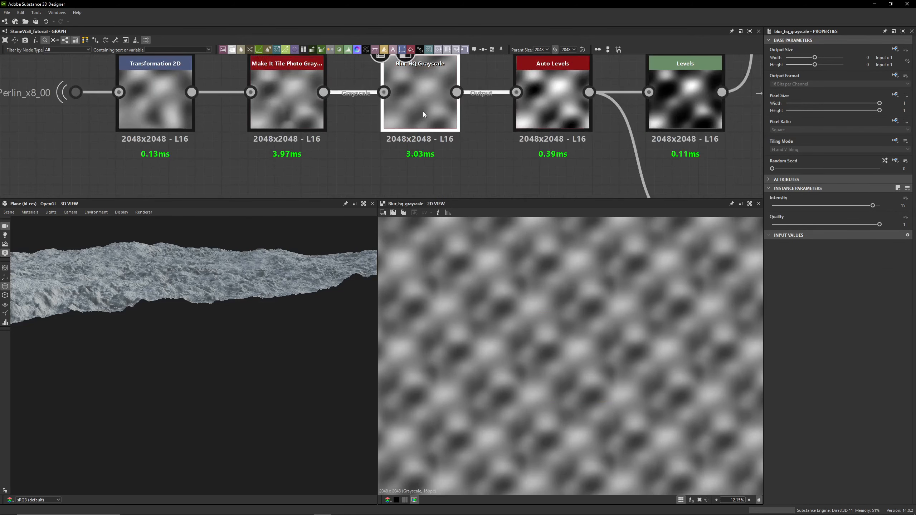
pyautogui.doubleClick(422, 112)
pyautogui.scroll(3, 564, 371)
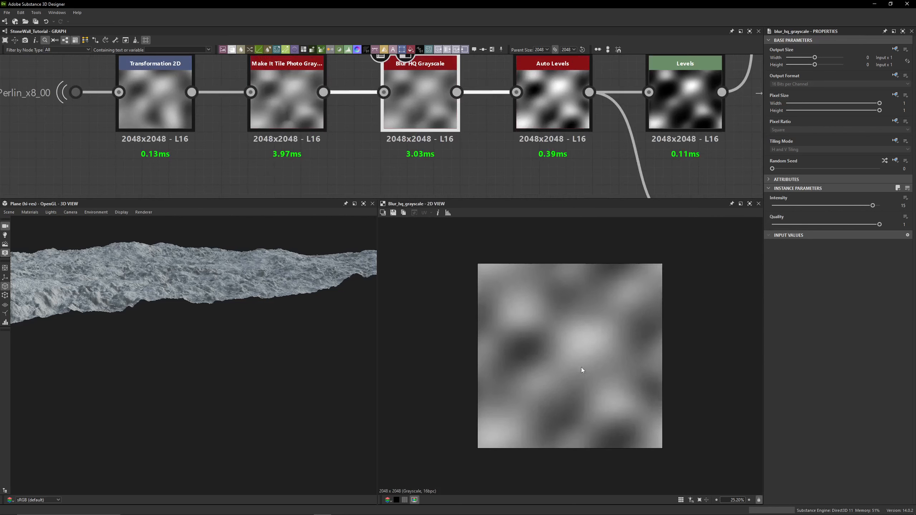
pyautogui.doubleClick(553, 115)
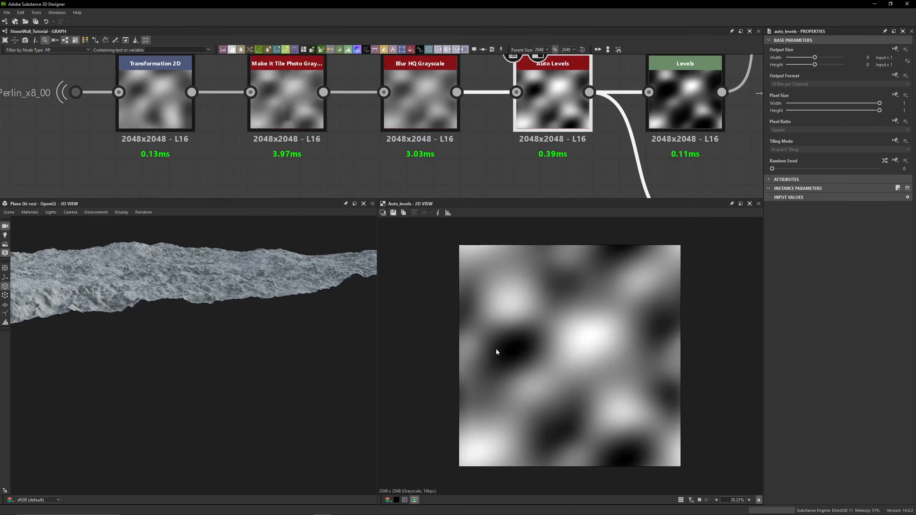
pyautogui.moveTo(540, 158); pyautogui.dragTo(347, 189, button='middle')
pyautogui.doubleClick(477, 149)
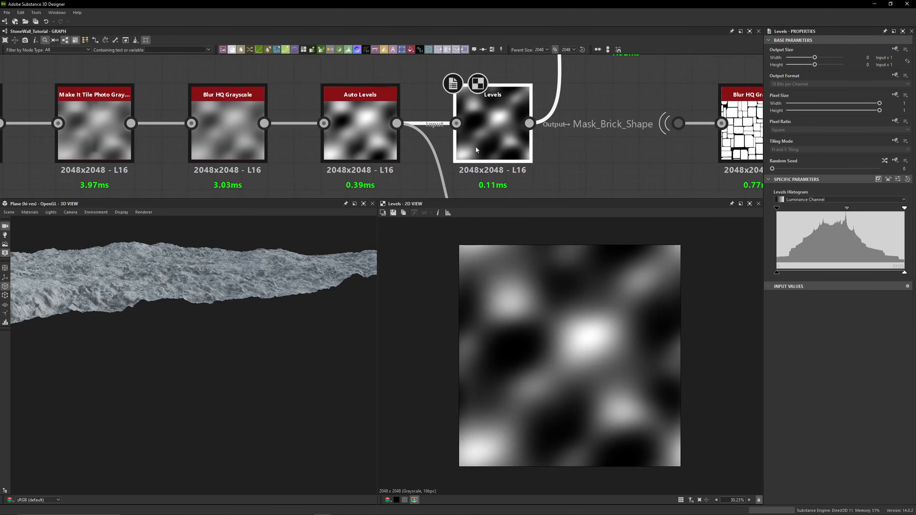
# - Examine the Levels node's parameters and compare its output with the downstream Blend node's output
pyautogui.click(898, 179)
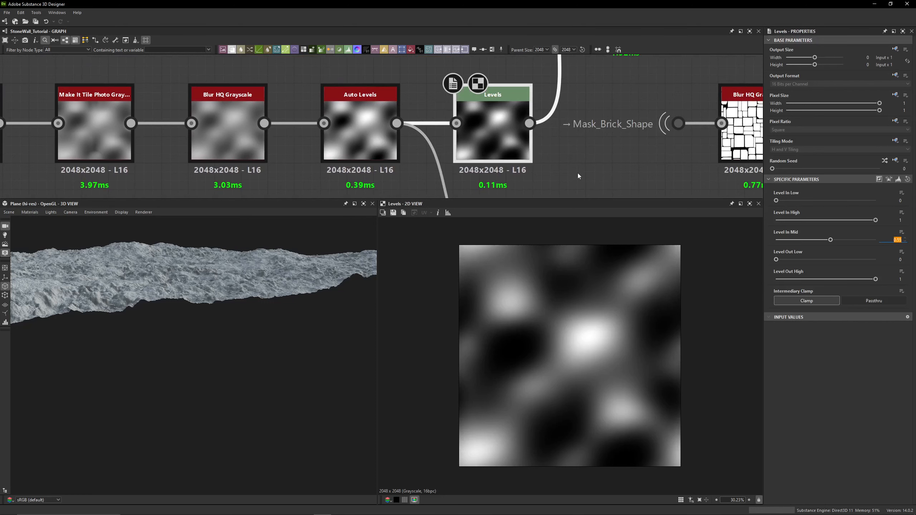
pyautogui.moveTo(578, 174); pyautogui.dragTo(516, 209, button='middle')
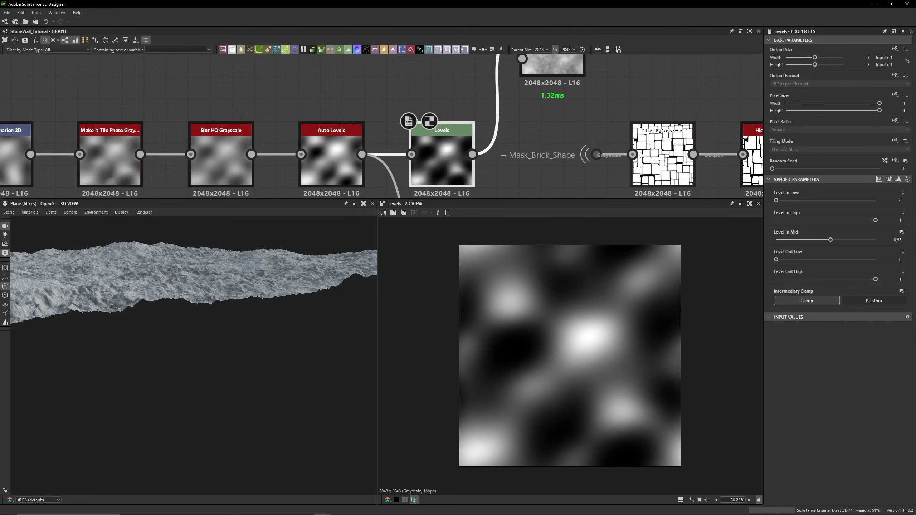
pyautogui.scroll(-3, 445, 107)
pyautogui.scroll(3, 509, 102)
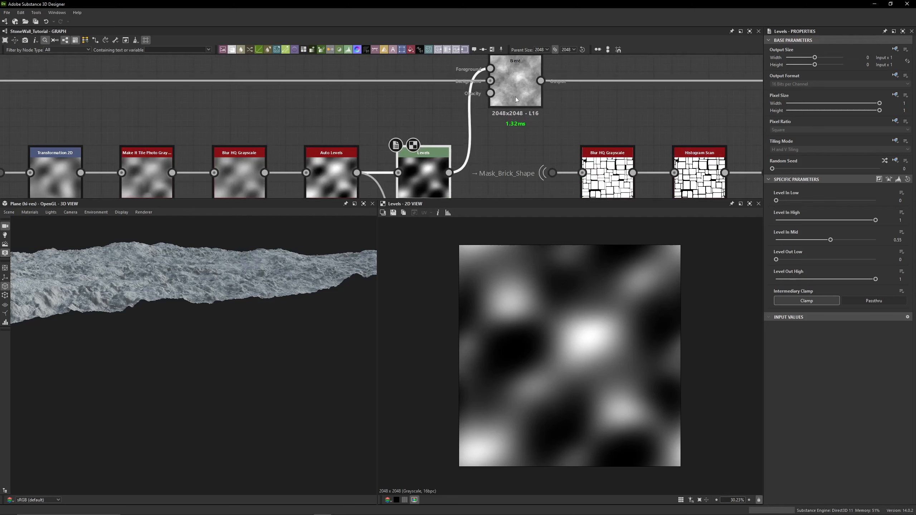
pyautogui.doubleClick(509, 96)
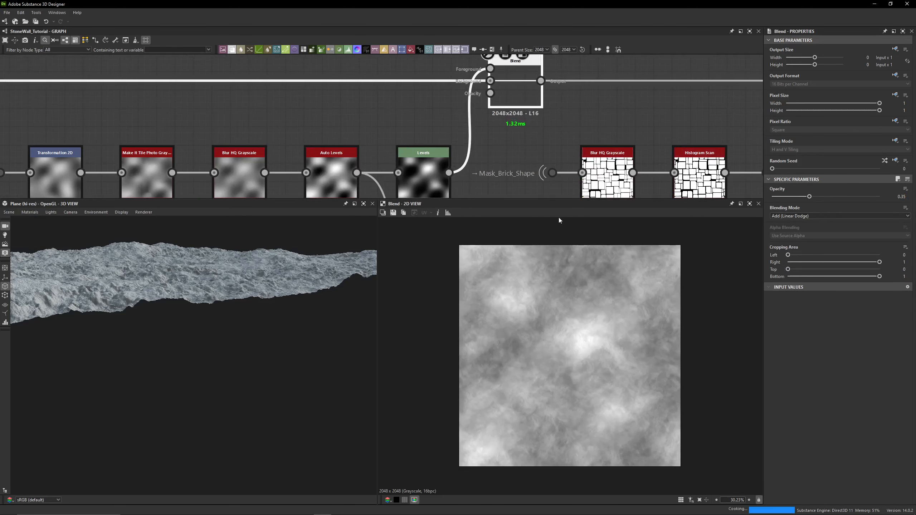
pyautogui.hotkey('shift', 'd')
pyautogui.doubleClick(431, 181)
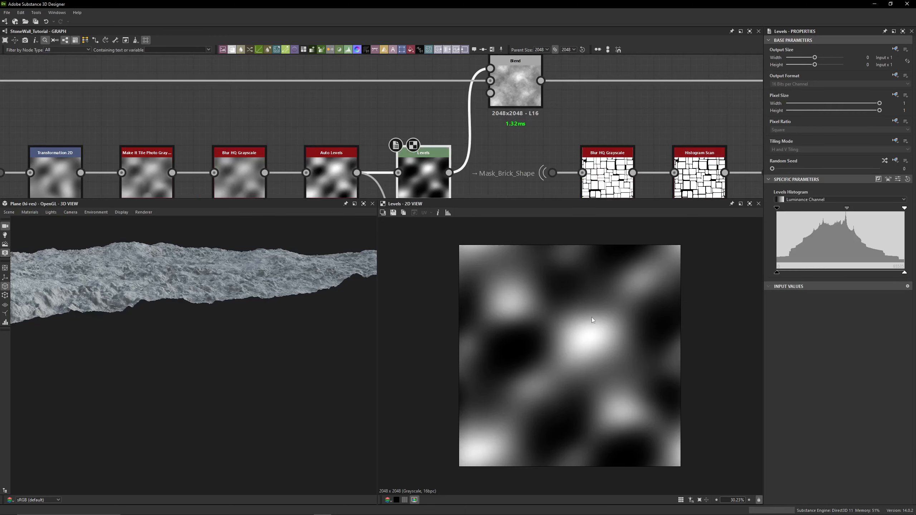
pyautogui.doubleClick(516, 85)
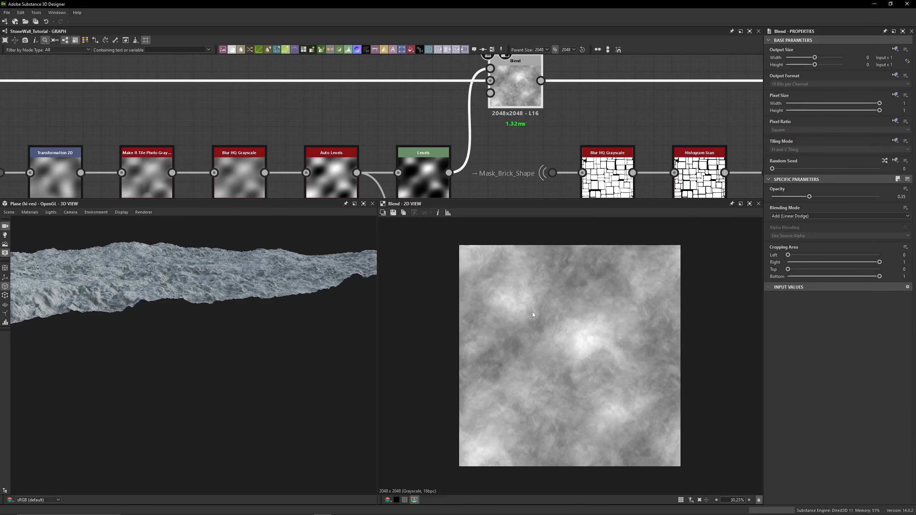
# - Review the Auto Levels output and the Noise_Perlin_-x4_00 dot node branching from it
pyautogui.scroll(-3, 448, 136)
pyautogui.moveTo(448, 135); pyautogui.dragTo(444, 74, button='middle')
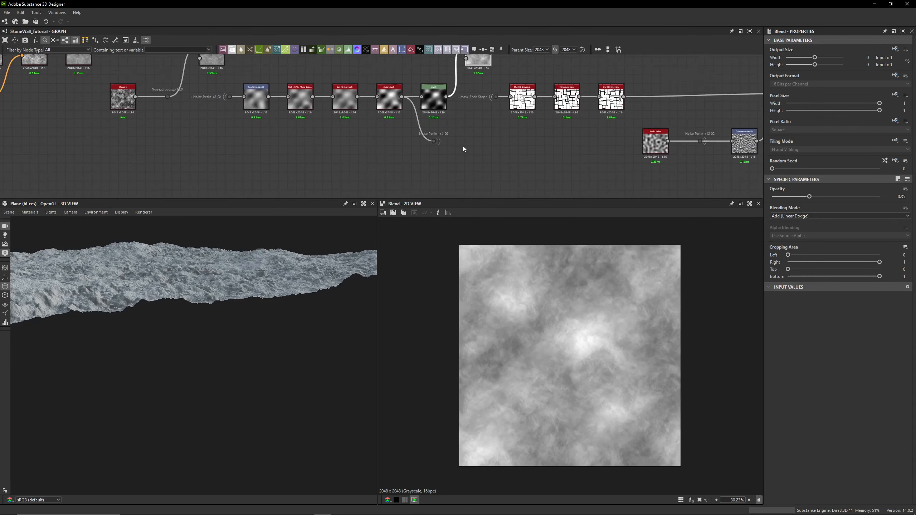
pyautogui.scroll(3, 463, 146)
pyautogui.click(403, 136)
pyautogui.moveTo(346, 122); pyautogui.dragTo(352, 163, button='middle')
pyautogui.doubleClick(332, 94)
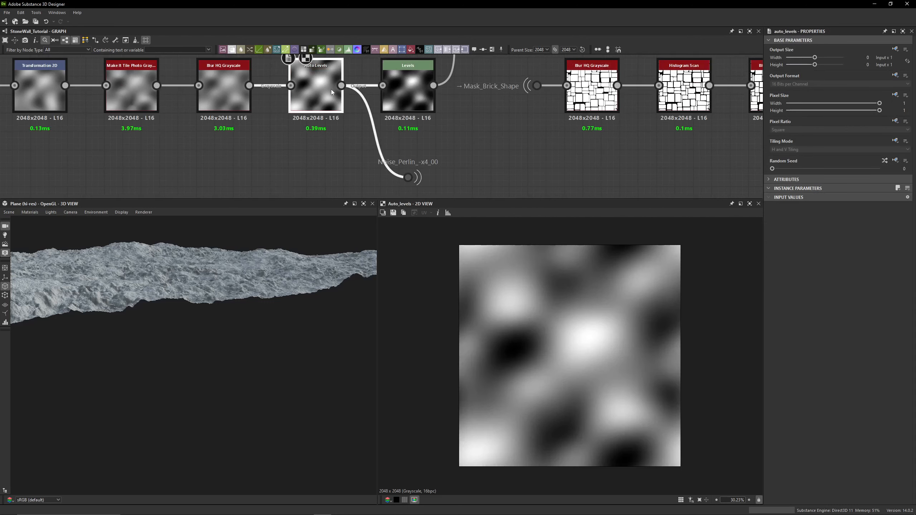
pyautogui.moveTo(450, 174); pyautogui.dragTo(356, 193)
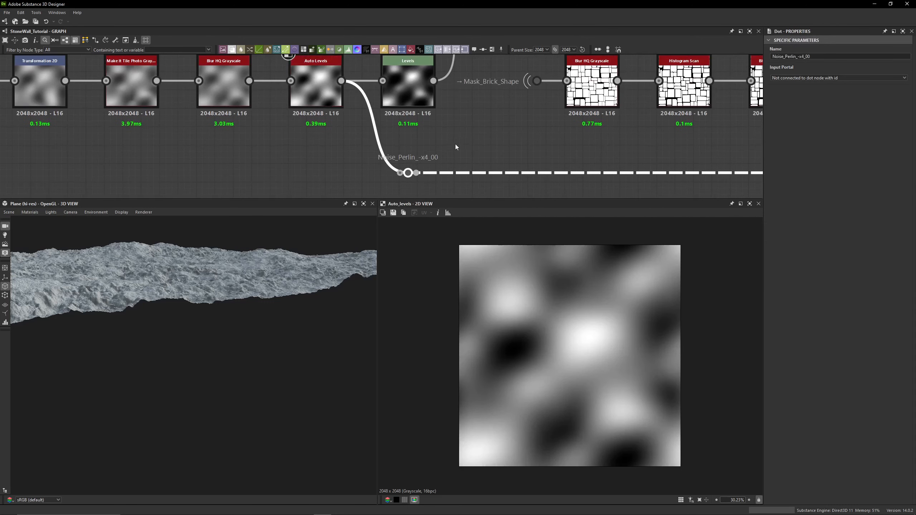
pyautogui.scroll(5, 456, 144)
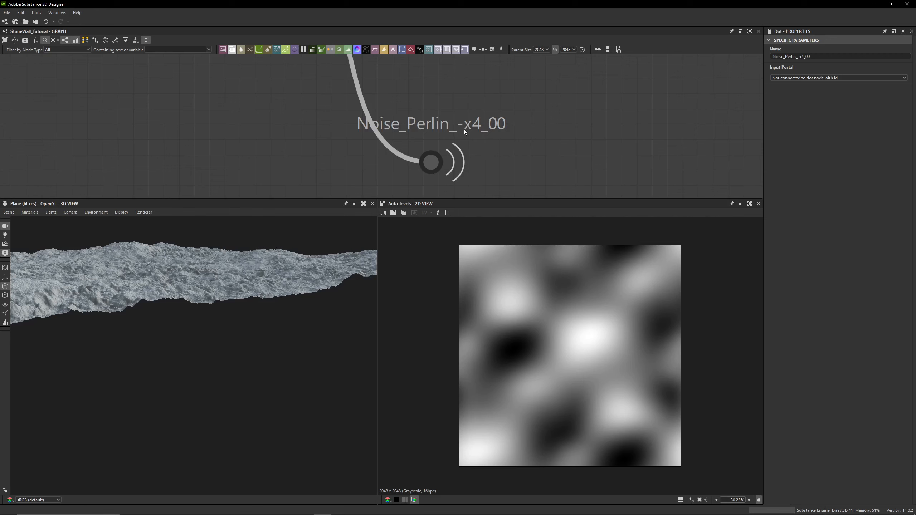
pyautogui.scroll(-3, 433, 115)
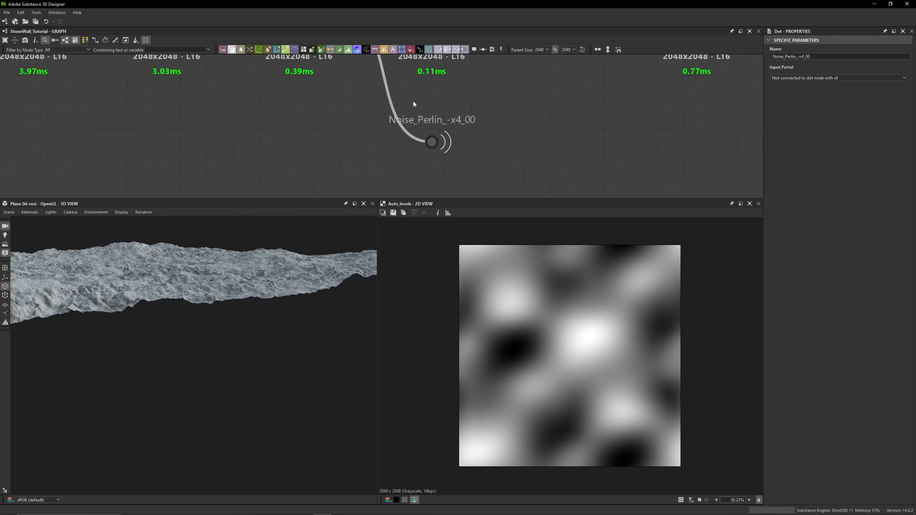
pyautogui.scroll(-3, 443, 111)
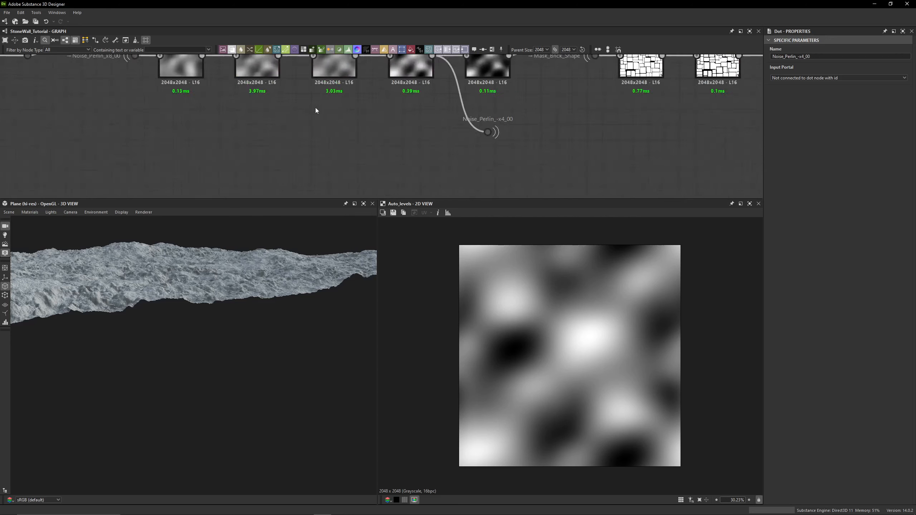
# - Add a Perlin Noise node and set its Scale to 4
pyautogui.press('space')
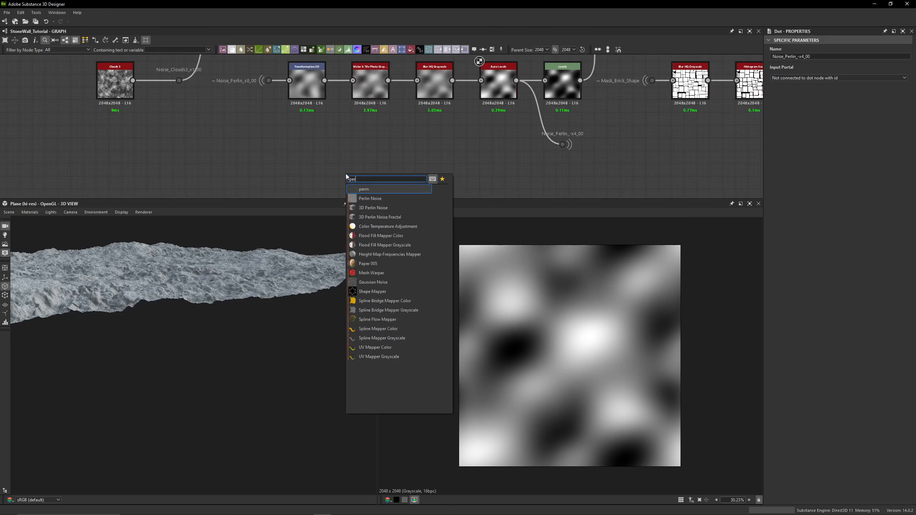
pyautogui.write('perlin')
pyautogui.press('Return')
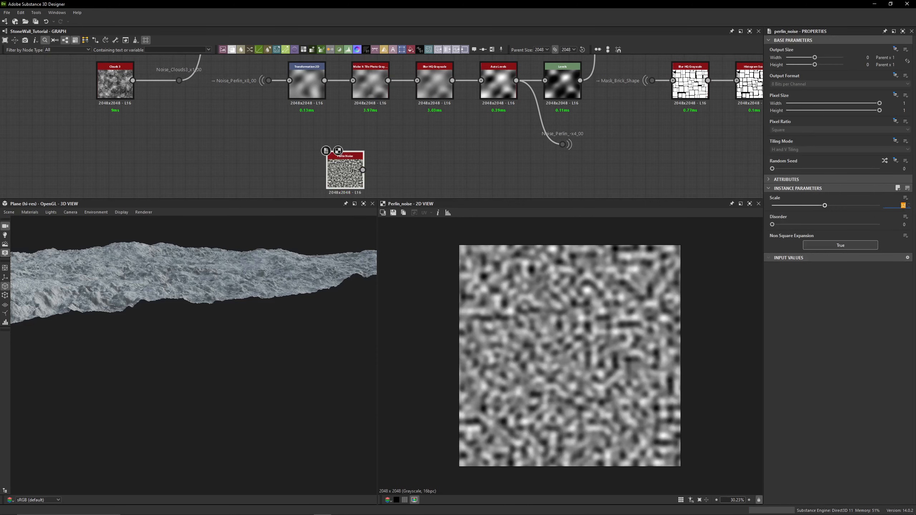
pyautogui.doubleClick(903, 205)
pyautogui.write('4')
pyautogui.press('Return')
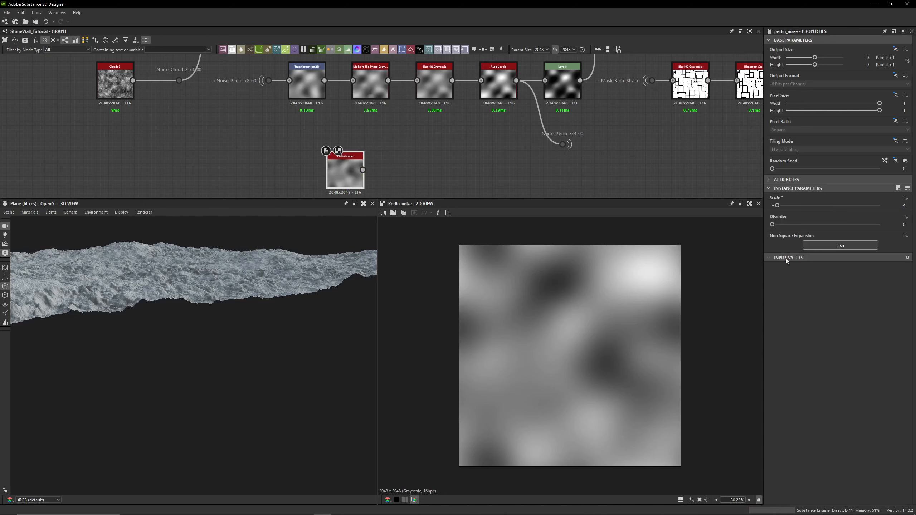
# - Delete the new Perlin Noise node
pyautogui.click(588, 156)
pyautogui.scroll(5, 574, 128)
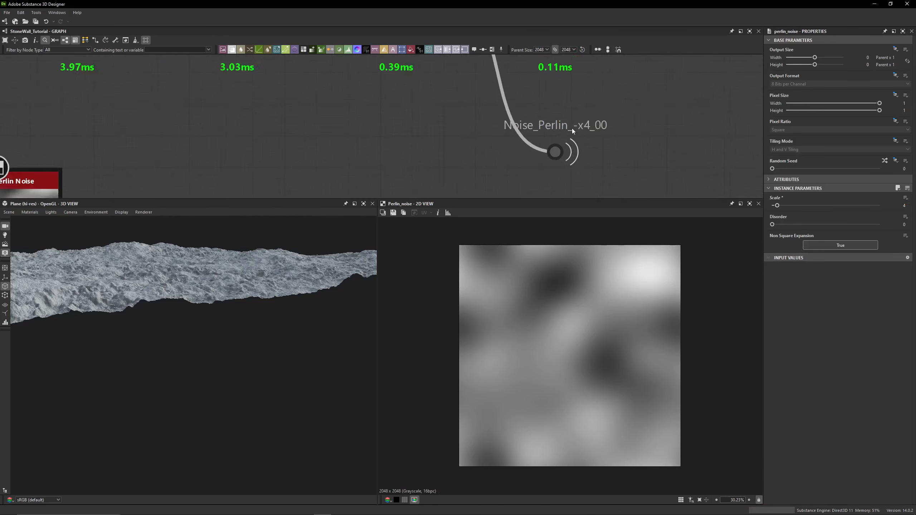
pyautogui.scroll(-5, 255, 146)
pyautogui.moveTo(249, 145); pyautogui.dragTo(384, 128, button='middle')
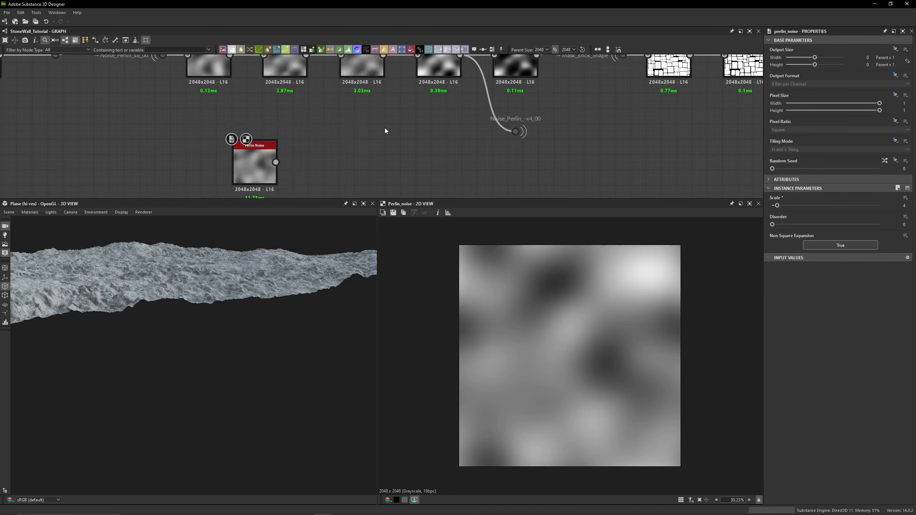
pyautogui.moveTo(299, 173); pyautogui.dragTo(204, 152)
pyautogui.press('Delete')
# - Inspect the Transformation 2D node's matrix values and the Subtract Blend node's settings
pyautogui.moveTo(379, 103); pyautogui.dragTo(378, 160, button='middle')
pyautogui.doubleClick(208, 111)
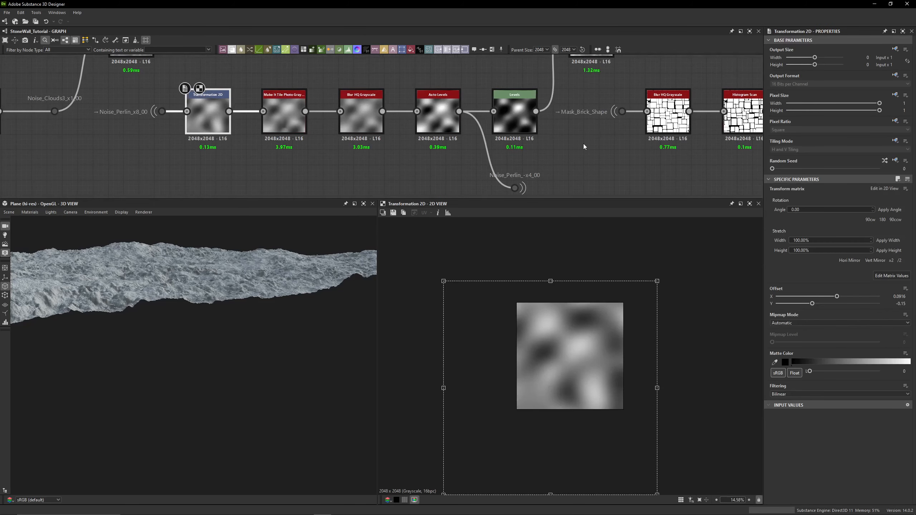
pyautogui.moveTo(586, 142); pyautogui.dragTo(515, 134, button='middle')
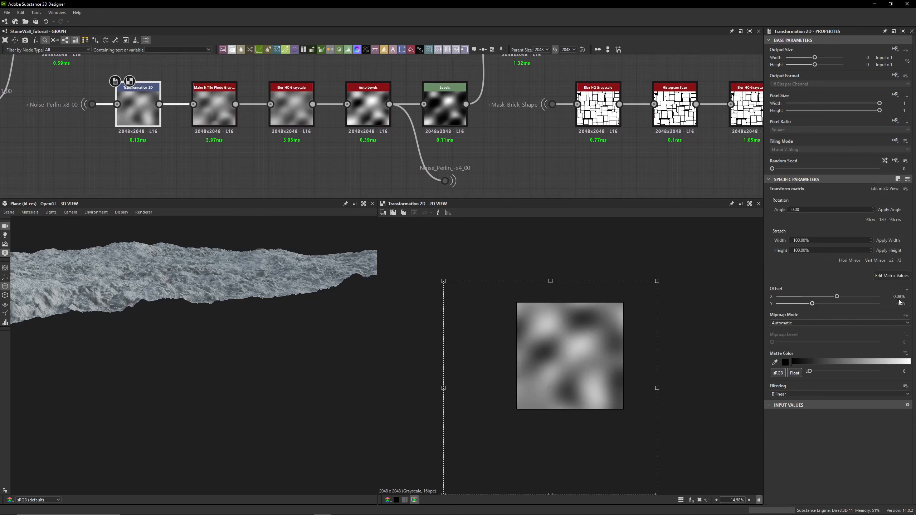
pyautogui.click(892, 276)
pyautogui.scroll(-3, 603, 165)
pyautogui.doubleClick(563, 93)
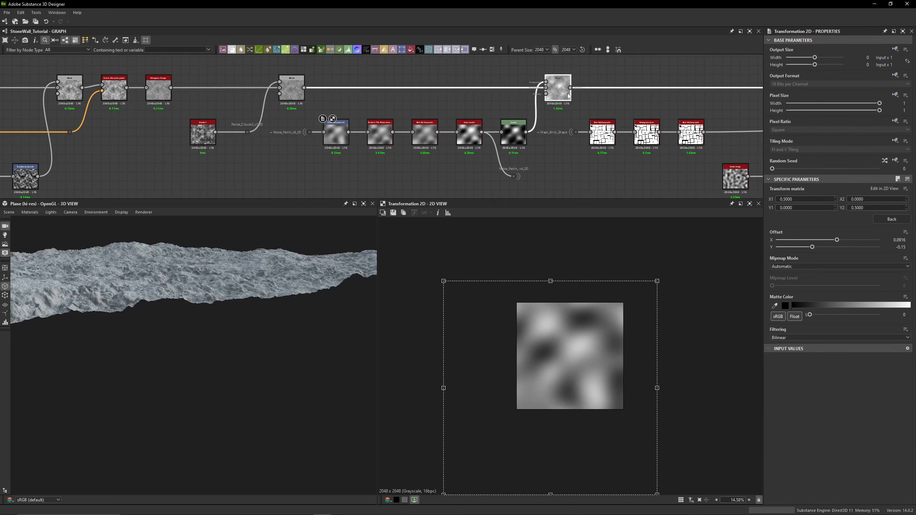
pyautogui.moveTo(607, 93); pyautogui.dragTo(191, 95, button='middle')
pyautogui.doubleClick(586, 99)
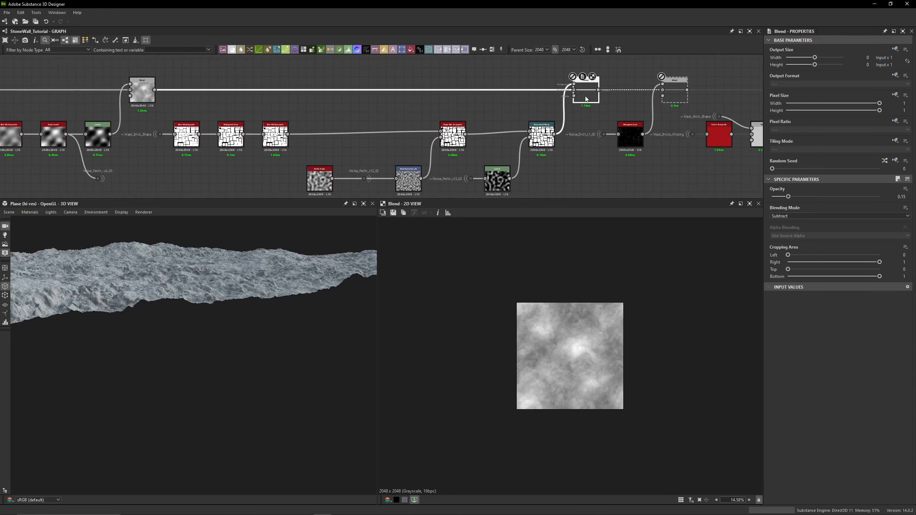
# - Toggle the Blend node's bypass on and off repeatedly to compare its effect on the 3D surface
pyautogui.moveTo(200, 310); pyautogui.dragTo(210, 320)
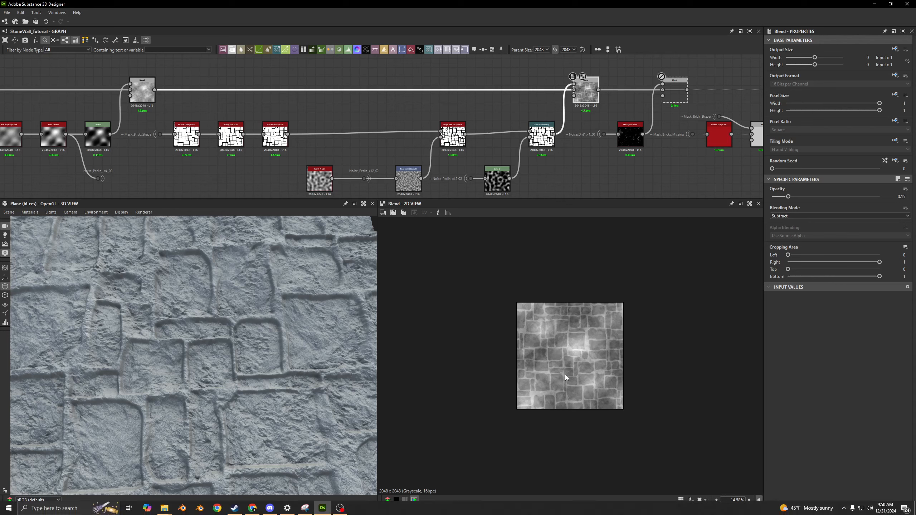
pyautogui.moveTo(329, 464); pyautogui.dragTo(312, 406)
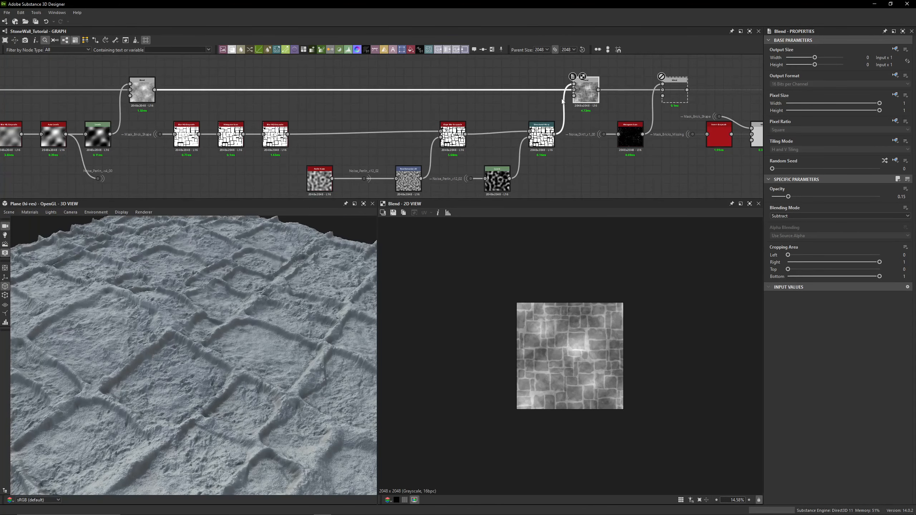
pyautogui.hotkey('shift', 'd')
pyautogui.hotkey('shift', 'd')
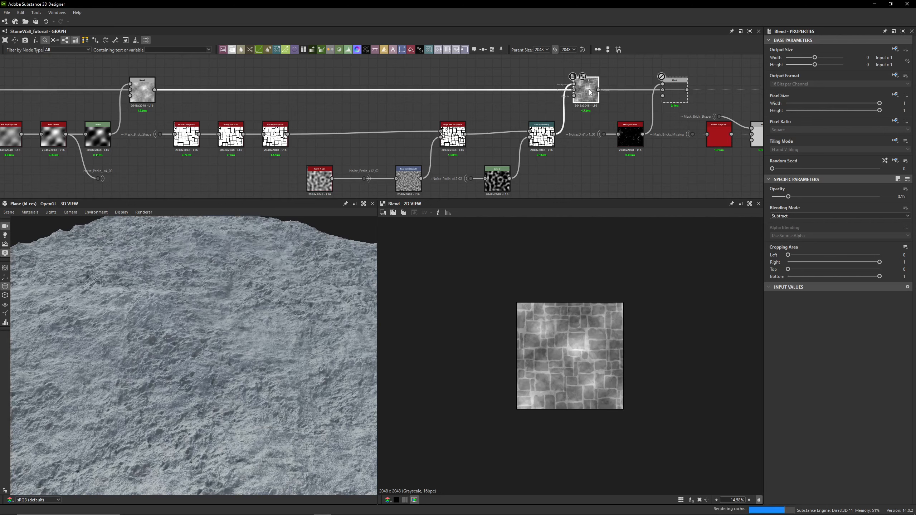
pyautogui.hotkey('shift', 'd')
pyautogui.hotkey('shift', 'd')
pyautogui.hotkey('shift', 'd')
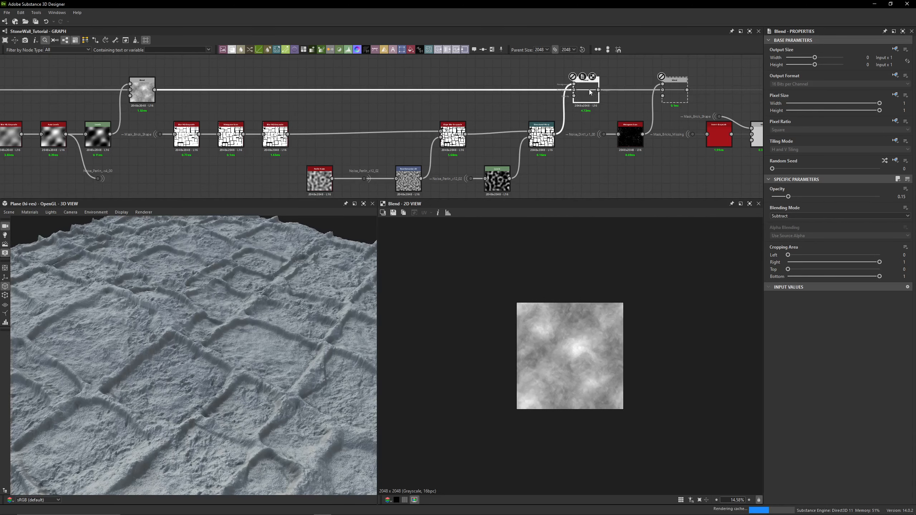
pyautogui.hotkey('shift', 'd')
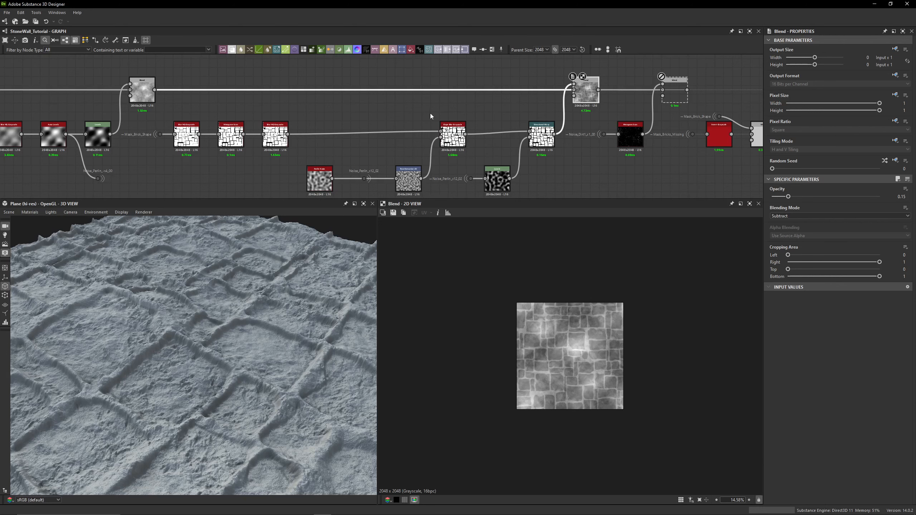
# - Preview the Mask_Brick_Shape dot's output in the 2D view
pyautogui.scroll(3, 168, 109)
pyautogui.moveTo(157, 112); pyautogui.dragTo(274, 86, button='middle')
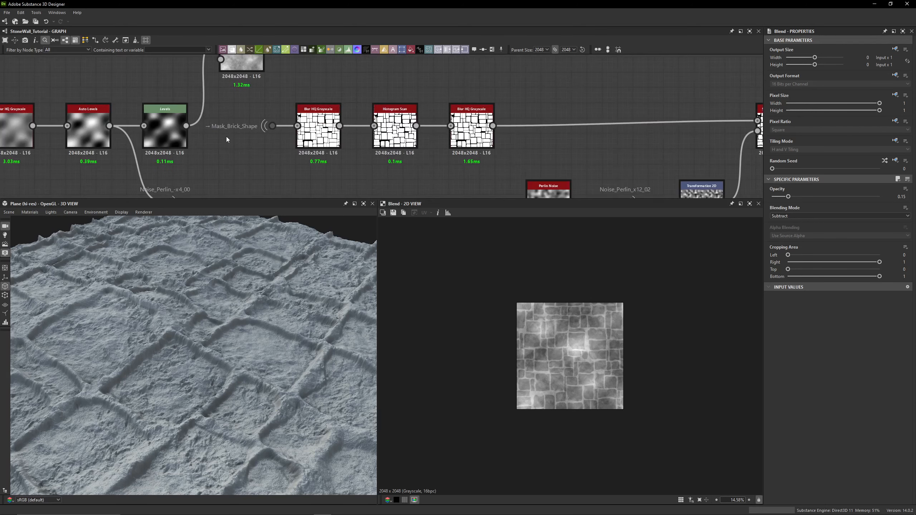
pyautogui.click(270, 126)
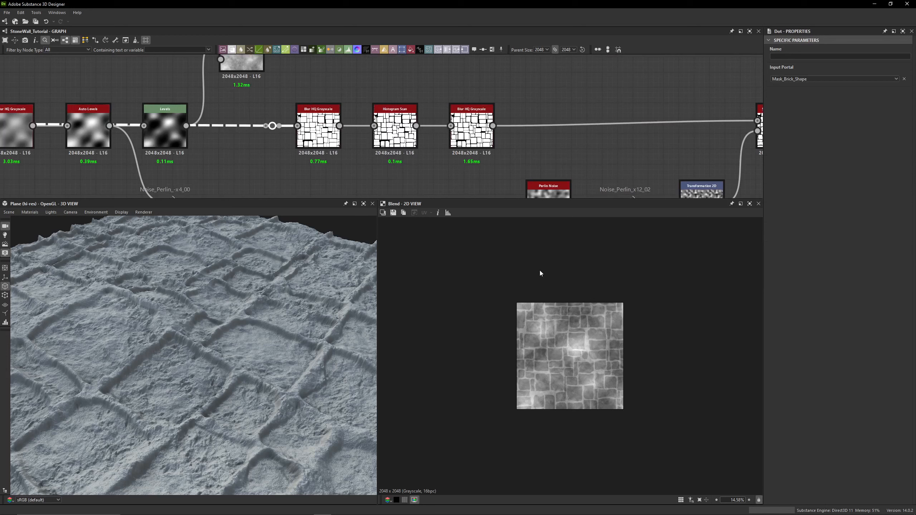
pyautogui.doubleClick(270, 127)
pyautogui.scroll(4, 389, 247)
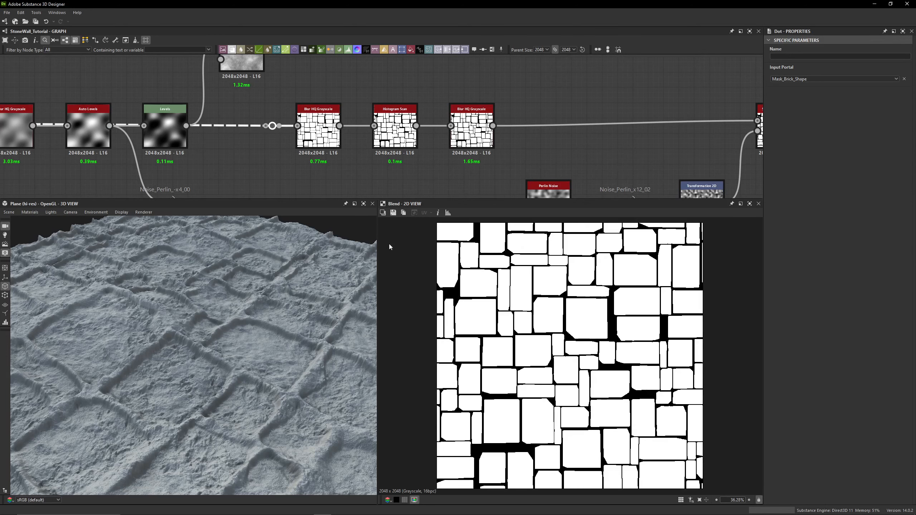
# - Preview the Blur HQ Grayscale, Histogram Scan and second Blur HQ Grayscale nodes' outputs in turn in the 2D view
pyautogui.doubleClick(326, 128)
pyautogui.scroll(3, 518, 306)
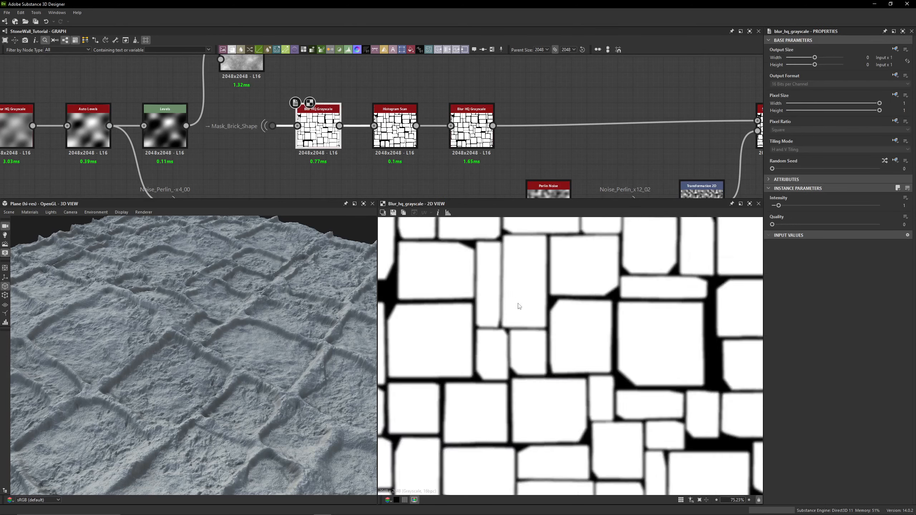
pyautogui.scroll(5, 518, 306)
pyautogui.doubleClick(392, 136)
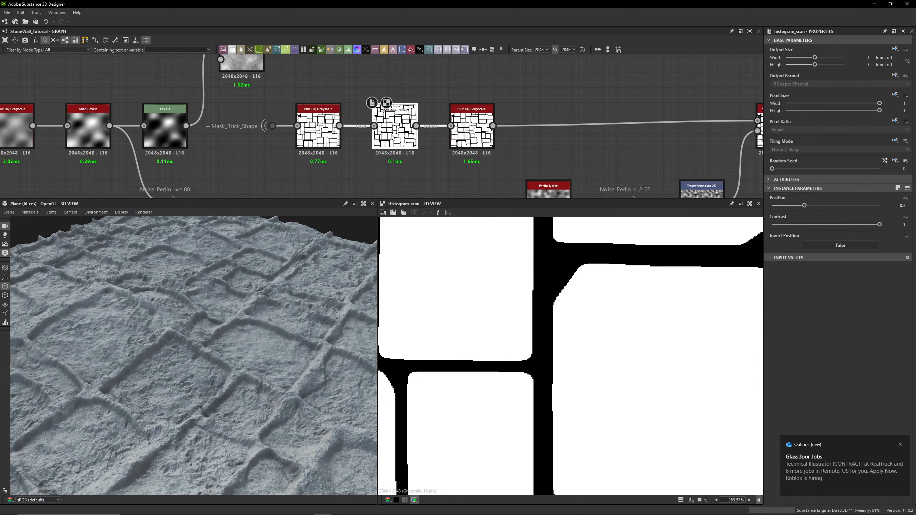
pyautogui.click(902, 447)
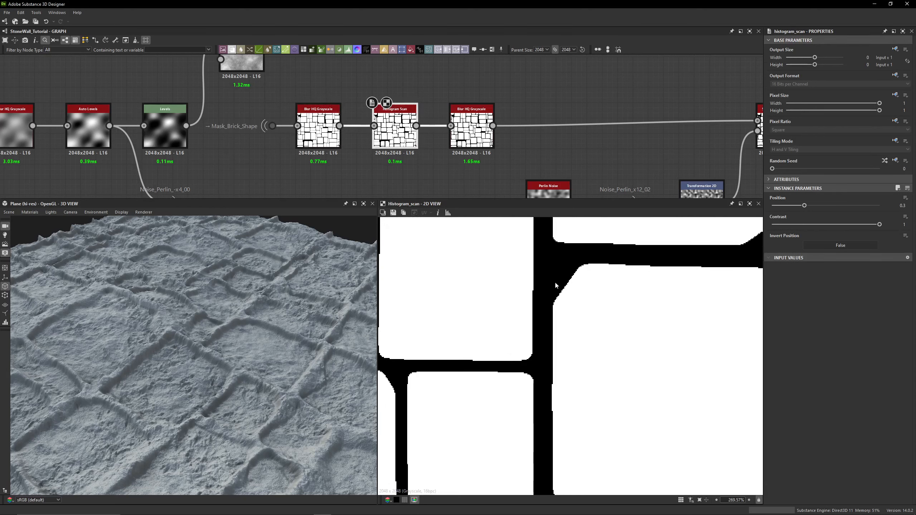
pyautogui.moveTo(597, 288); pyautogui.dragTo(513, 307, button='middle')
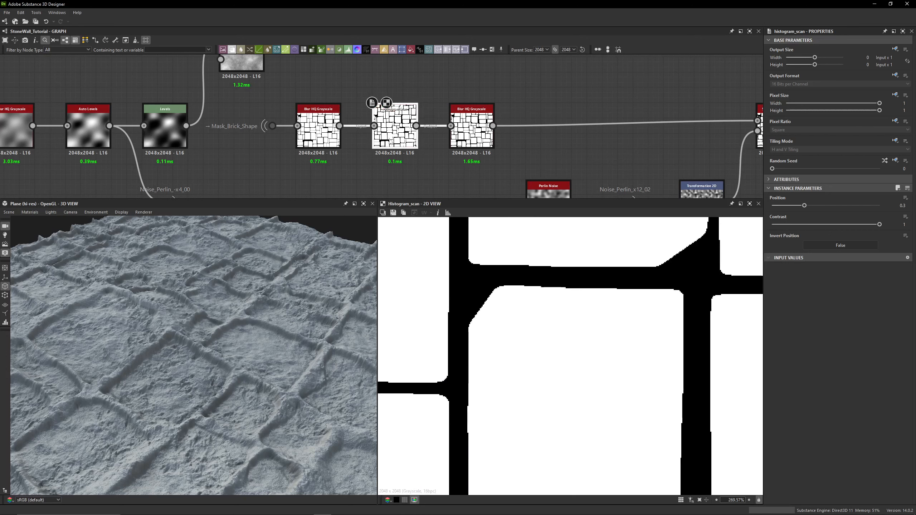
pyautogui.doubleClick(489, 143)
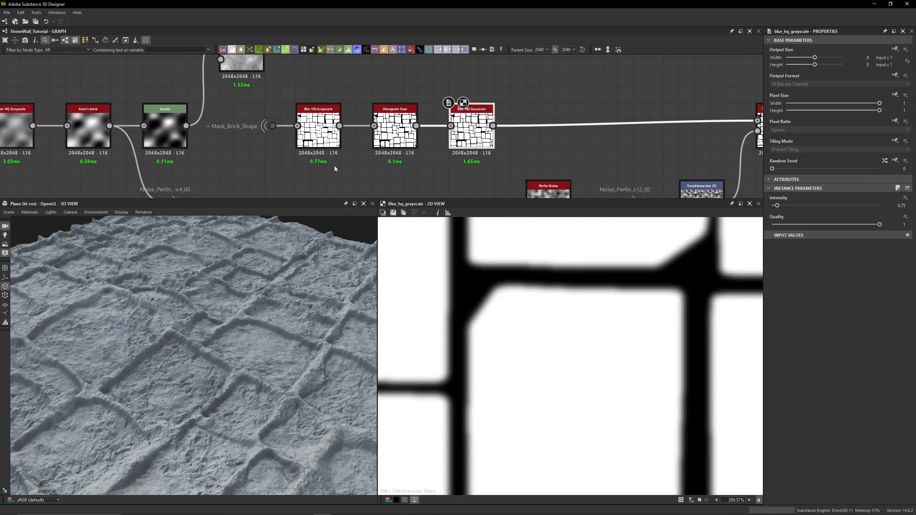
# - Bypass the Blur HQ Grayscale, Histogram Scan and second Blur HQ Grayscale nodes after the Mask_Brick_Shape dot
pyautogui.click(272, 126)
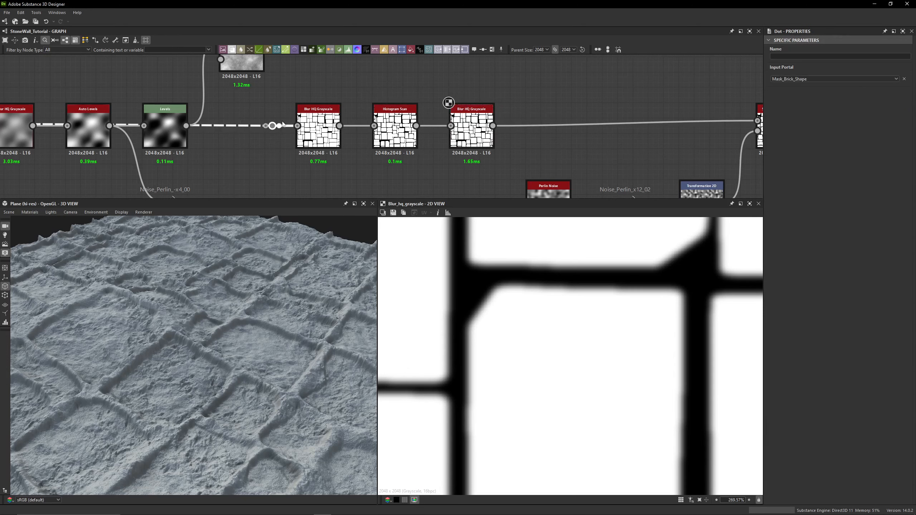
pyautogui.doubleClick(273, 126)
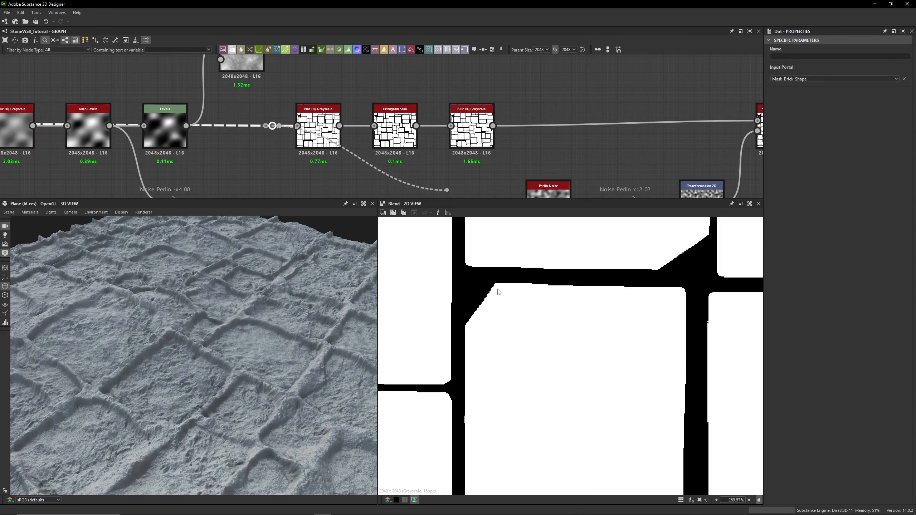
pyautogui.click(245, 177)
pyautogui.scroll(4, 501, 292)
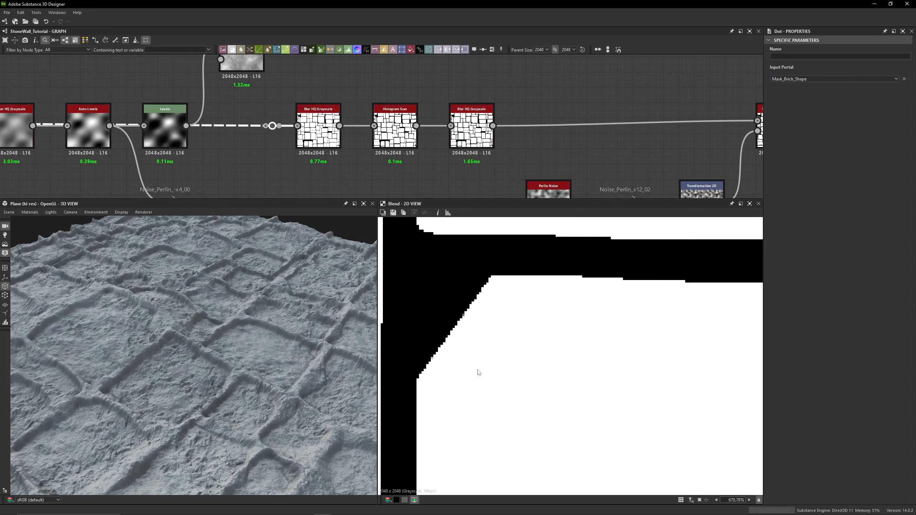
pyautogui.moveTo(504, 93); pyautogui.dragTo(305, 146)
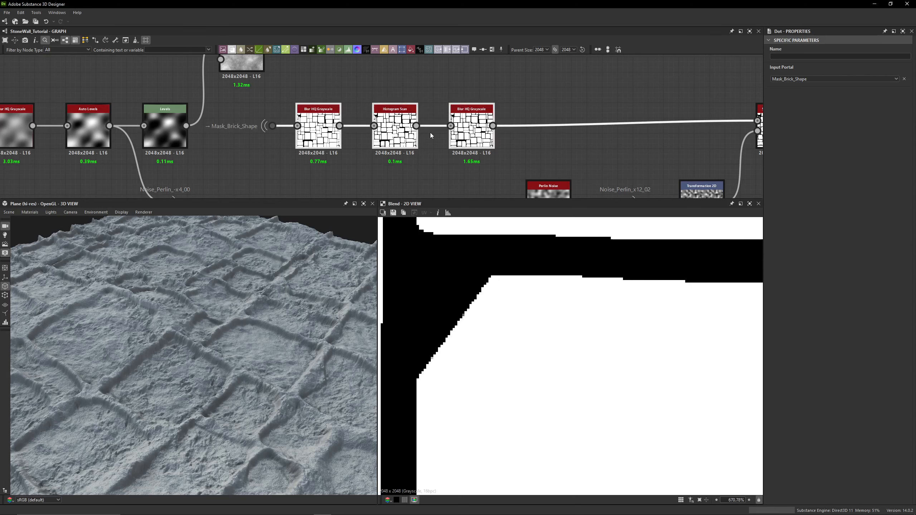
pyautogui.hotkey('shift', 'd')
# - Compare the 3D surface up close with the first Blur HQ Grayscale node re-enabled and bypassed again
pyautogui.scroll(10, 199, 383)
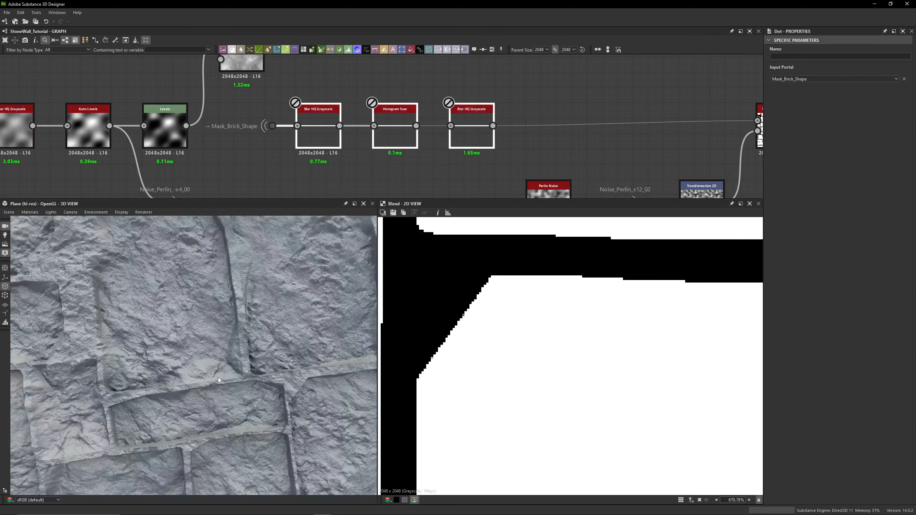
pyautogui.moveTo(227, 340); pyautogui.dragTo(227, 384)
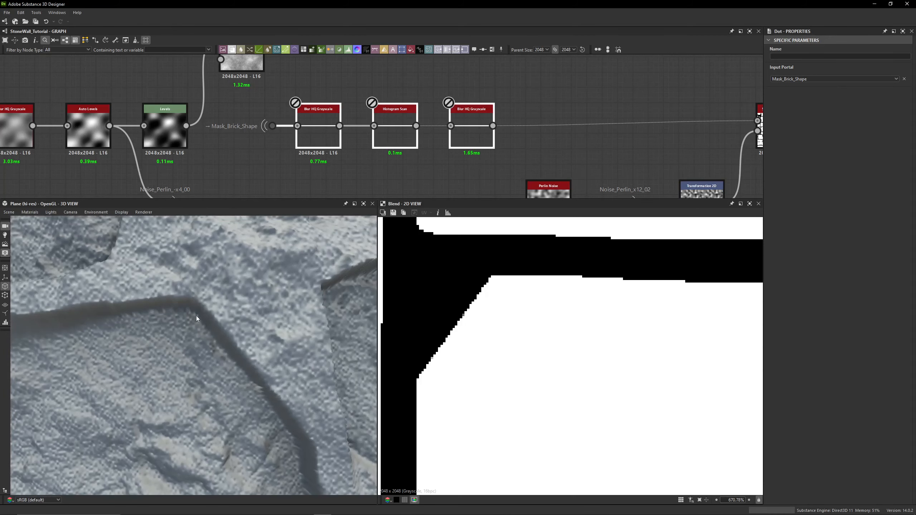
pyautogui.moveTo(276, 410); pyautogui.dragTo(273, 419)
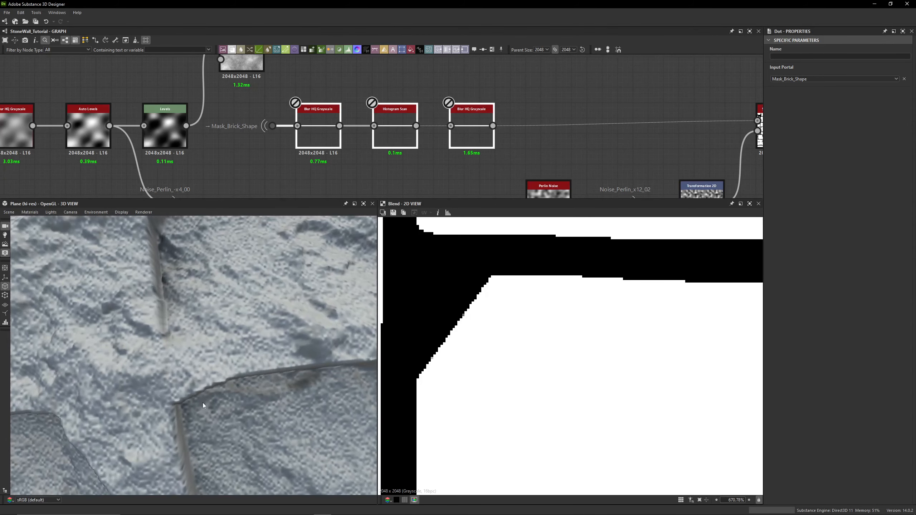
pyautogui.scroll(-5, 201, 405)
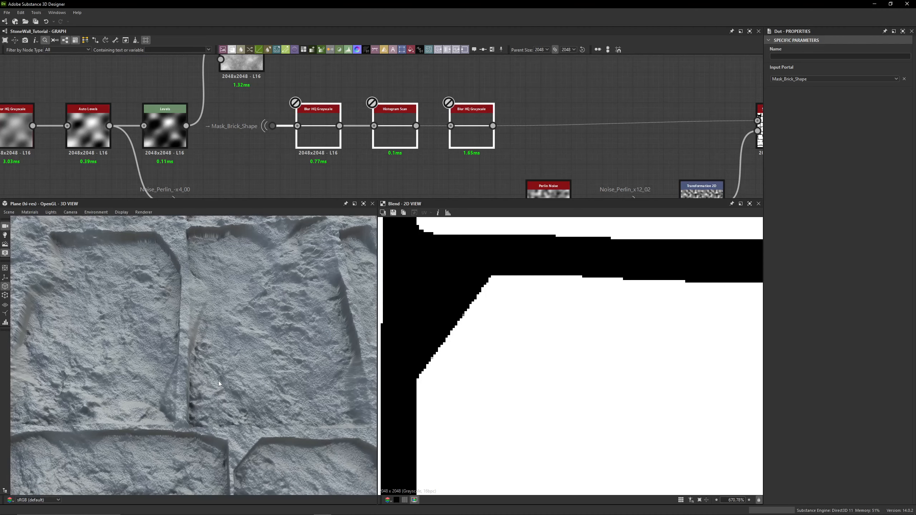
pyautogui.click(330, 150)
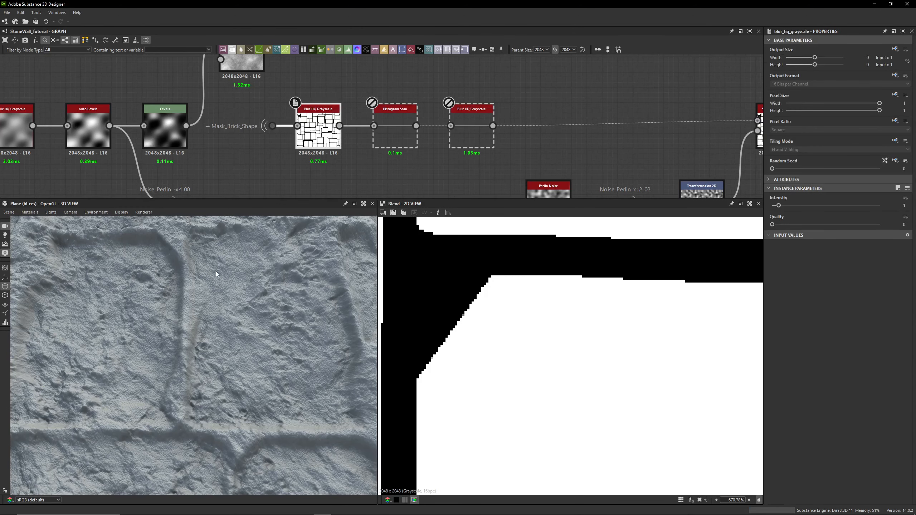
pyautogui.doubleClick(301, 153)
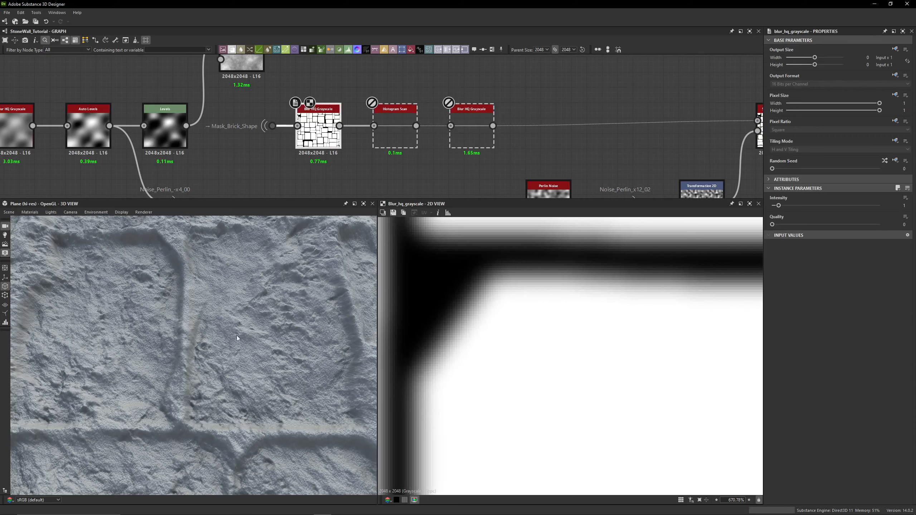
pyautogui.keyDown('alt'); pyautogui.moveTo(237, 338); pyautogui.dragTo(228, 334); pyautogui.keyUp('alt')
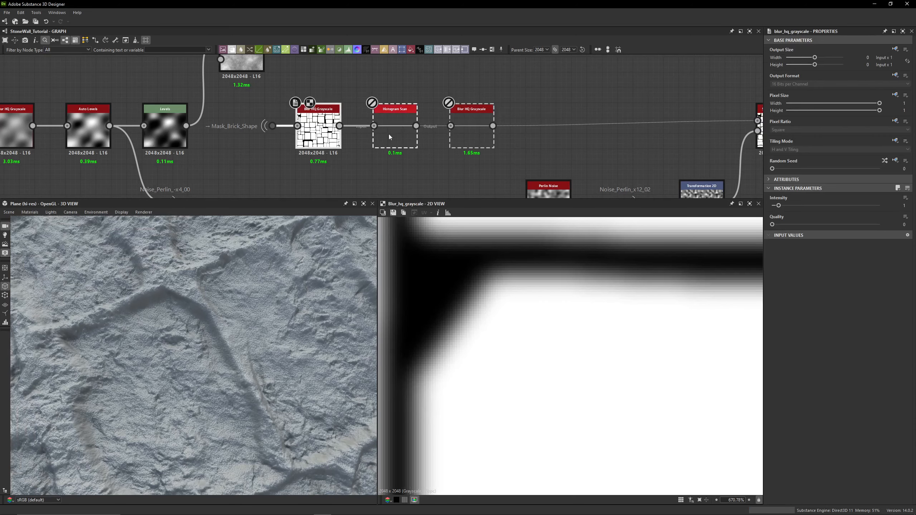
pyautogui.hotkey('shift', 'd')
# - Examine the Mask_Brick_Shape dot's output up close in the 2D view alongside the graph and 3D surface
pyautogui.click(279, 127)
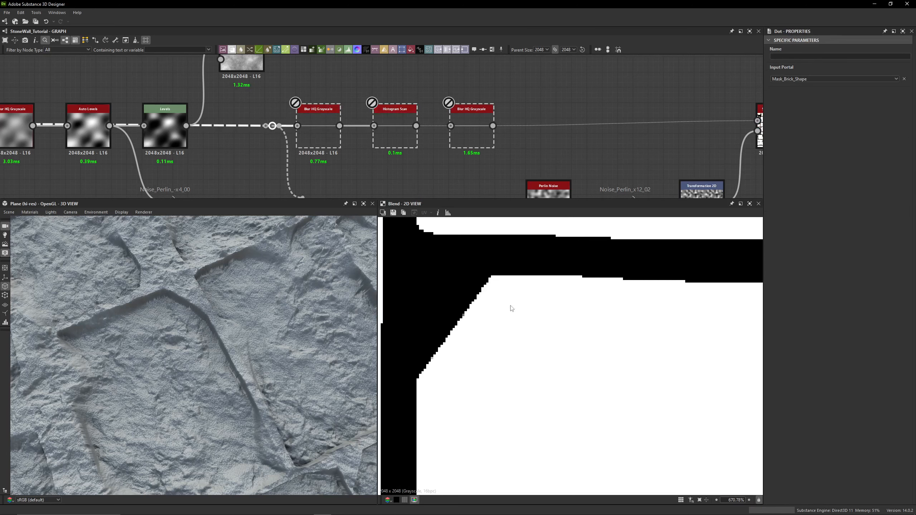
pyautogui.scroll(3, 463, 318)
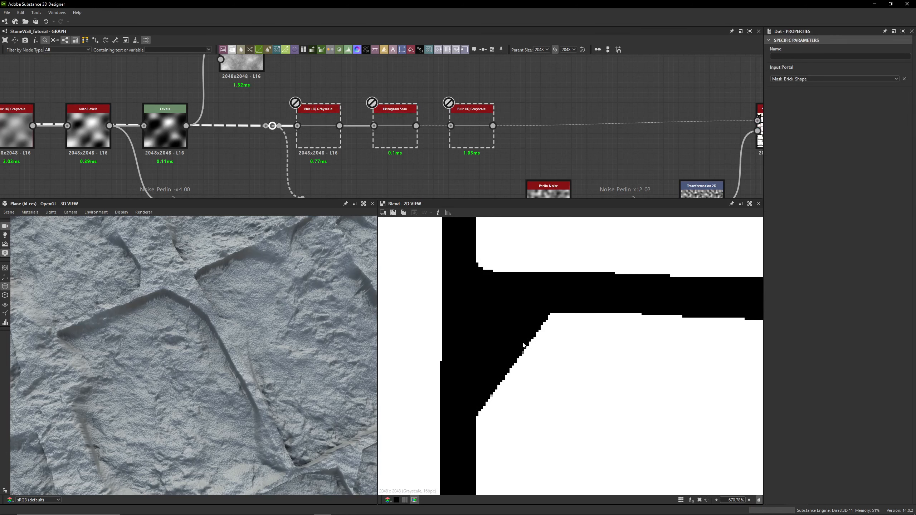
pyautogui.scroll(3, 552, 318)
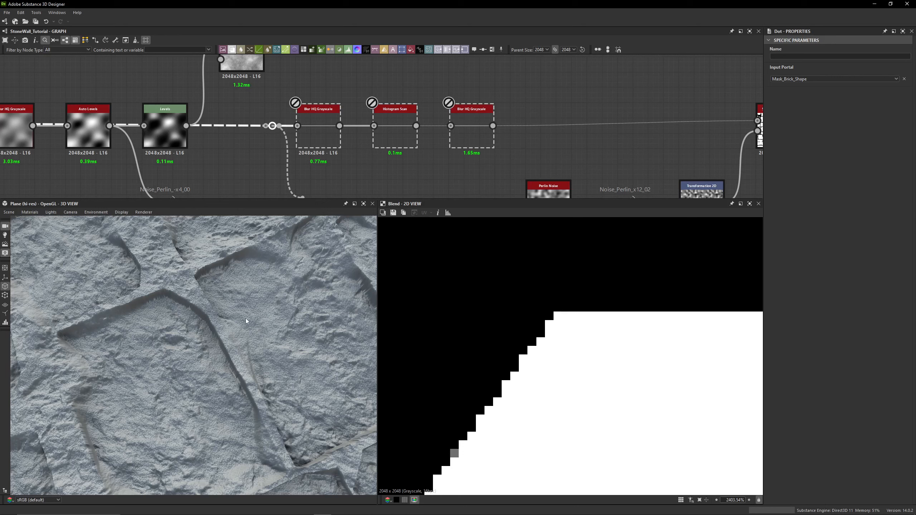
pyautogui.scroll(-3, 245, 318)
pyautogui.scroll(-3, 411, 74)
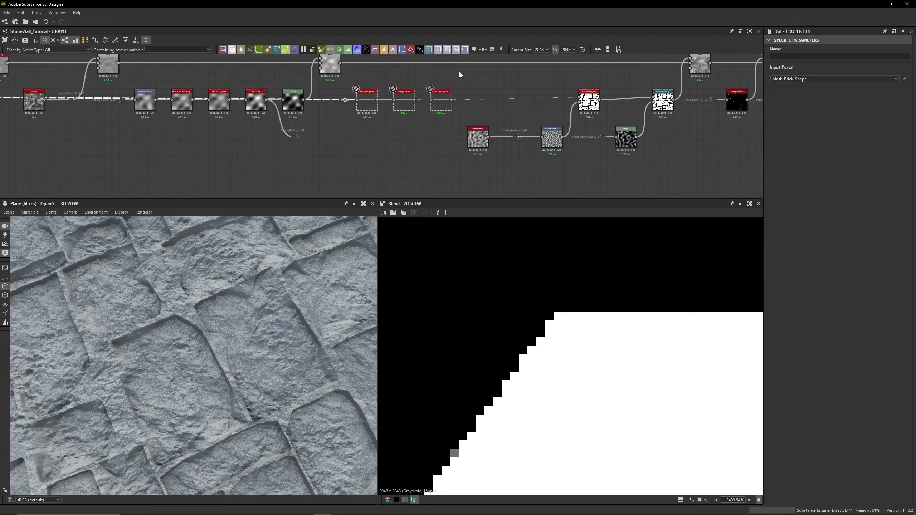
pyautogui.moveTo(460, 72); pyautogui.dragTo(451, 98, button='middle')
pyautogui.scroll(8, 157, 318)
pyautogui.moveTo(177, 321); pyautogui.dragTo(191, 298)
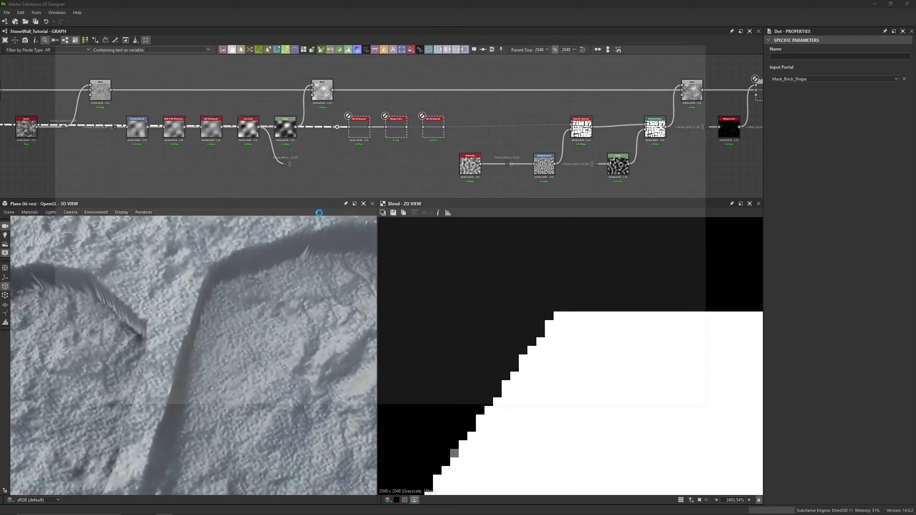
pyautogui.press('F11')
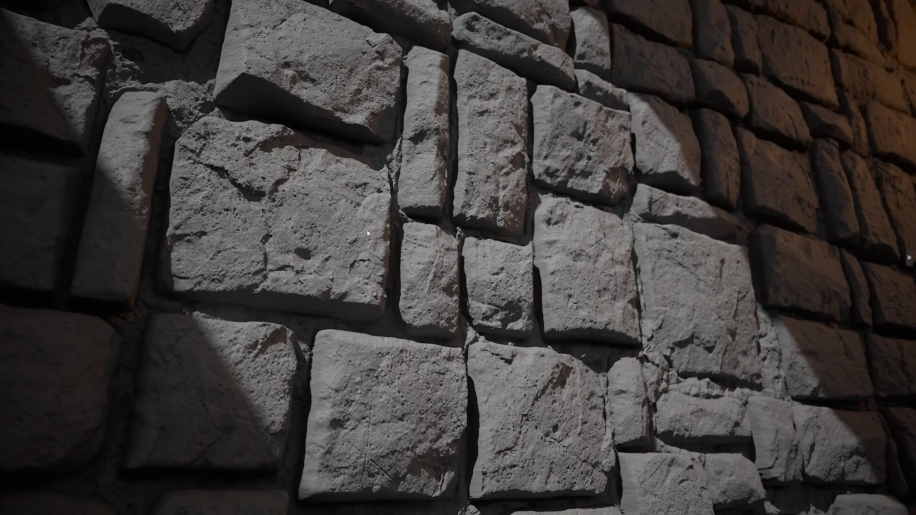
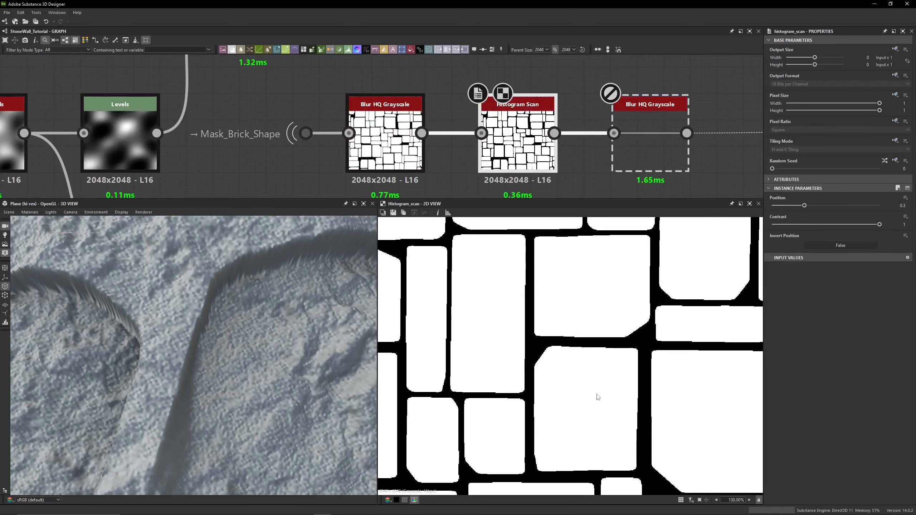
# - Preview the second Blur HQ Grayscale node's output and examine the 3D surface up close
pyautogui.scroll(-3, 596, 394)
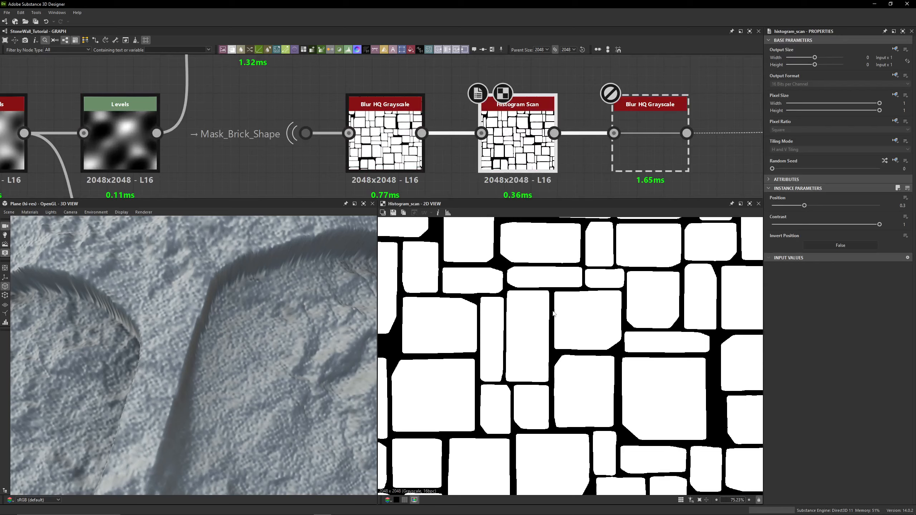
pyautogui.click(645, 143)
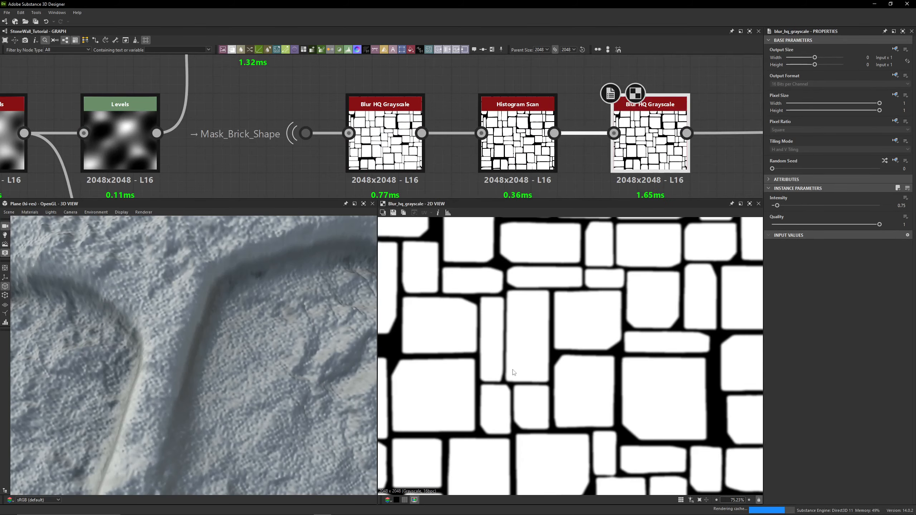
pyautogui.scroll(4, 543, 396)
pyautogui.scroll(-5, 219, 296)
pyautogui.moveTo(219, 297); pyautogui.dragTo(218, 310, button='middle')
pyautogui.scroll(-3, 218, 311)
pyautogui.moveTo(218, 313); pyautogui.dragTo(155, 311)
pyautogui.scroll(4, 137, 314)
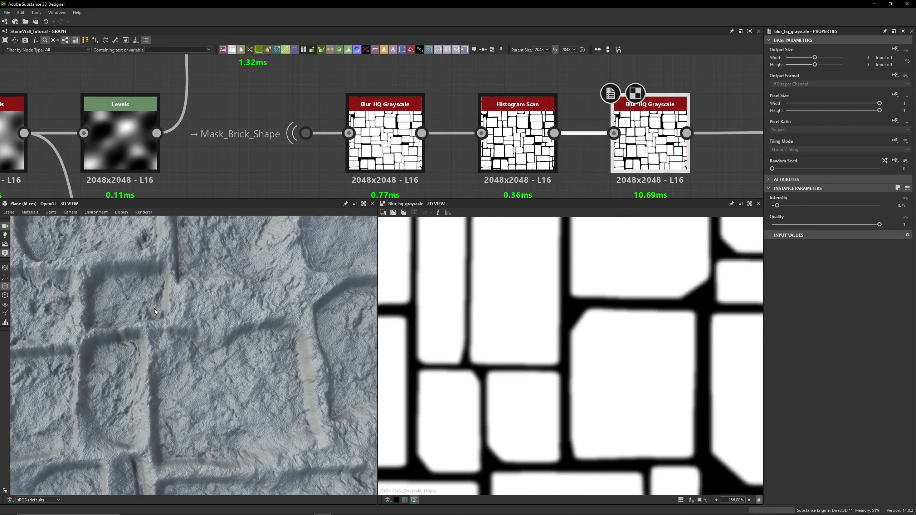
# - Preview the Slope Blur Grayscale node and toggle its bypass off and on to compare the 3D surface
pyautogui.scroll(-3, 714, 153)
pyautogui.moveTo(714, 153); pyautogui.dragTo(258, 104, button='middle')
pyautogui.click(528, 103)
pyautogui.doubleClick(529, 103)
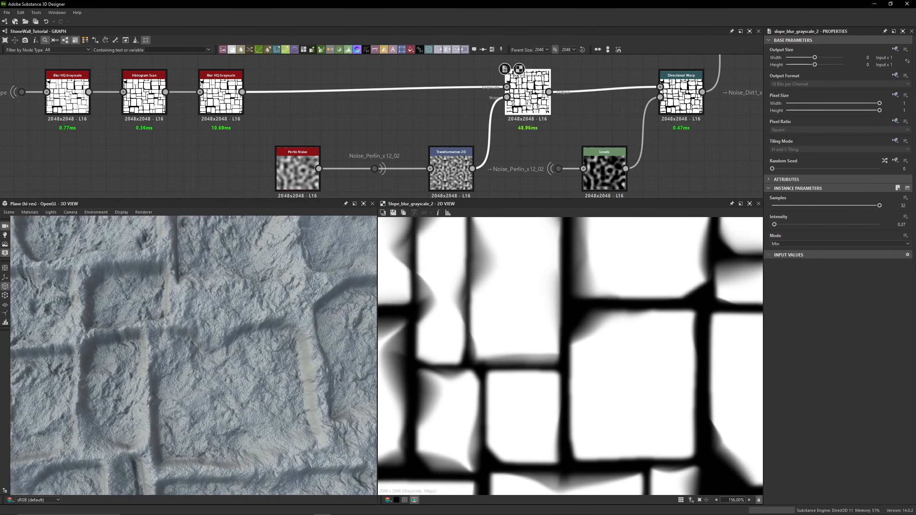
pyautogui.moveTo(357, 96); pyautogui.dragTo(424, 97, button='middle')
pyautogui.moveTo(609, 105); pyautogui.dragTo(516, 110, button='middle')
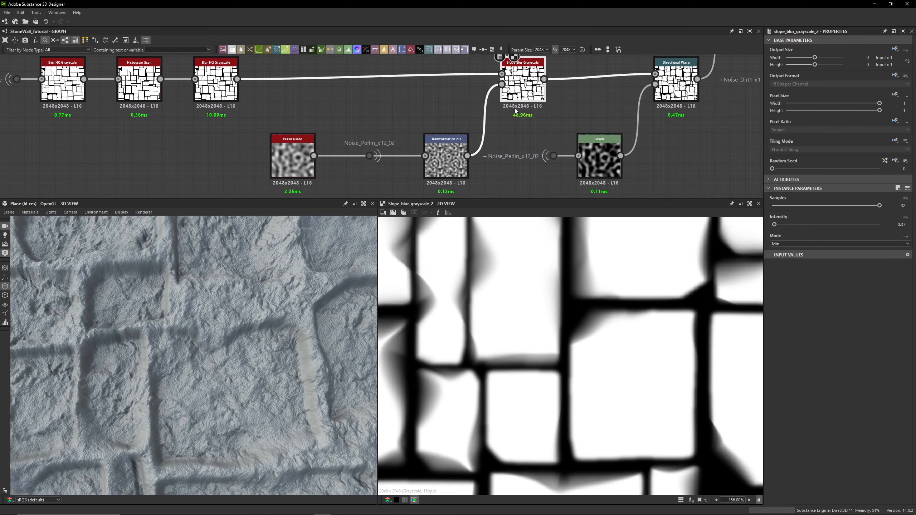
pyautogui.moveTo(474, 278); pyautogui.dragTo(474, 317, button='middle')
pyautogui.hotkey('shift', 'd')
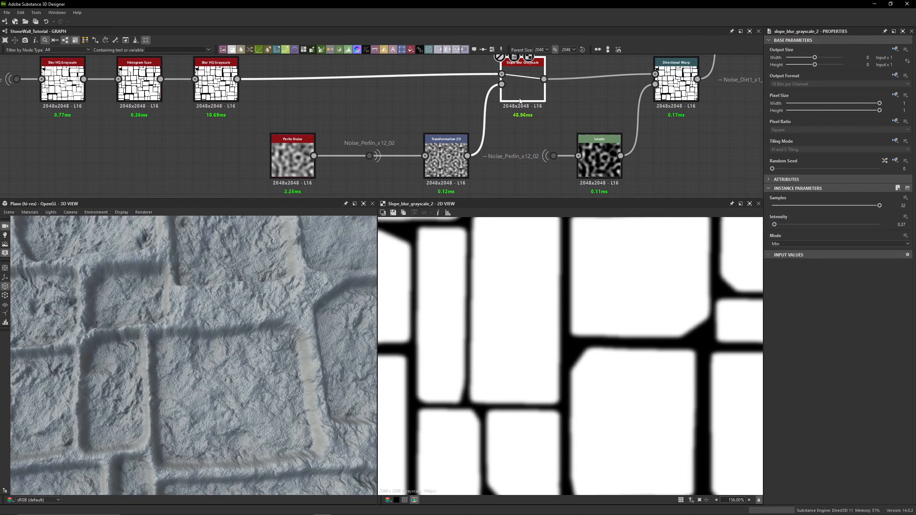
pyautogui.hotkey('shift', 'd')
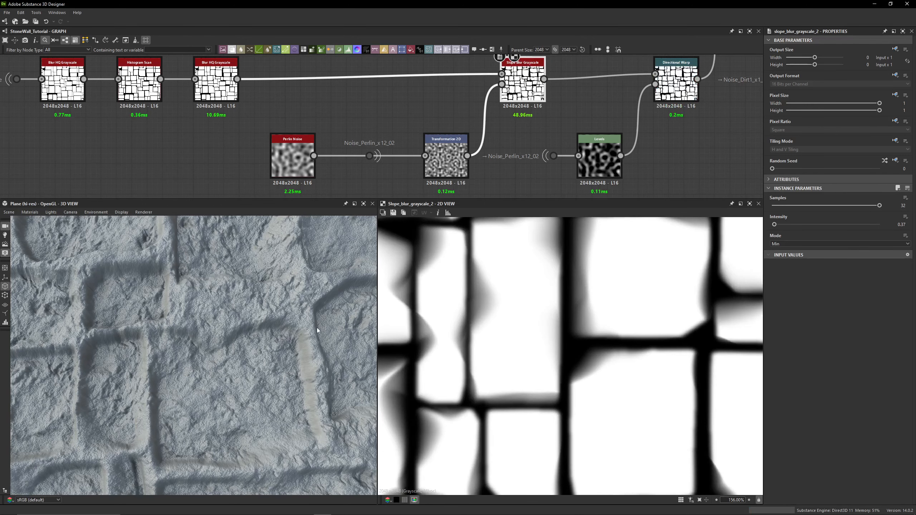
# - Preview the Perlin Noise node's output and select the Noise_Perlin_x12_02 dot after it
pyautogui.moveTo(231, 167); pyautogui.dragTo(238, 153, button='middle')
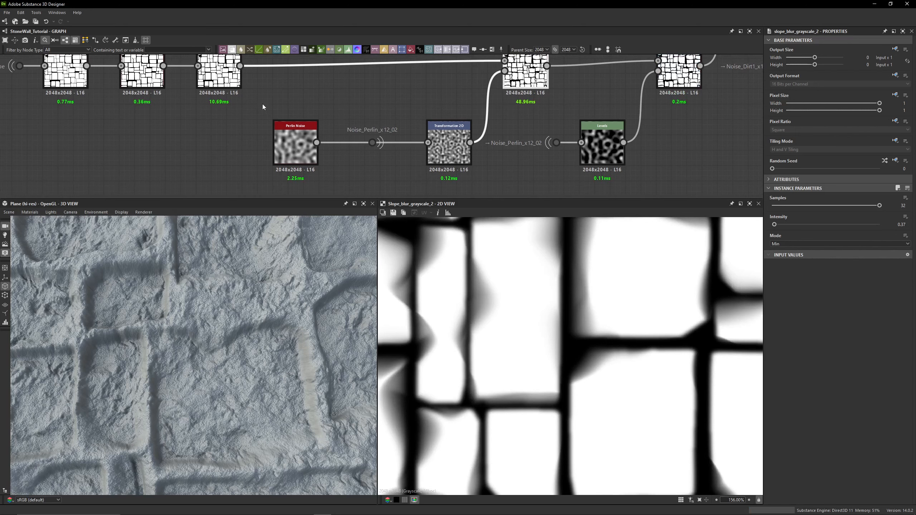
pyautogui.doubleClick(292, 140)
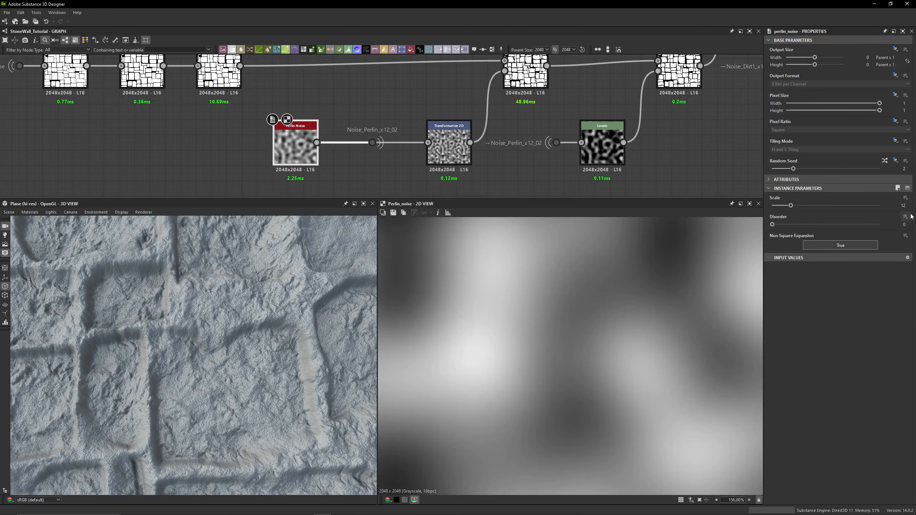
pyautogui.click(372, 143)
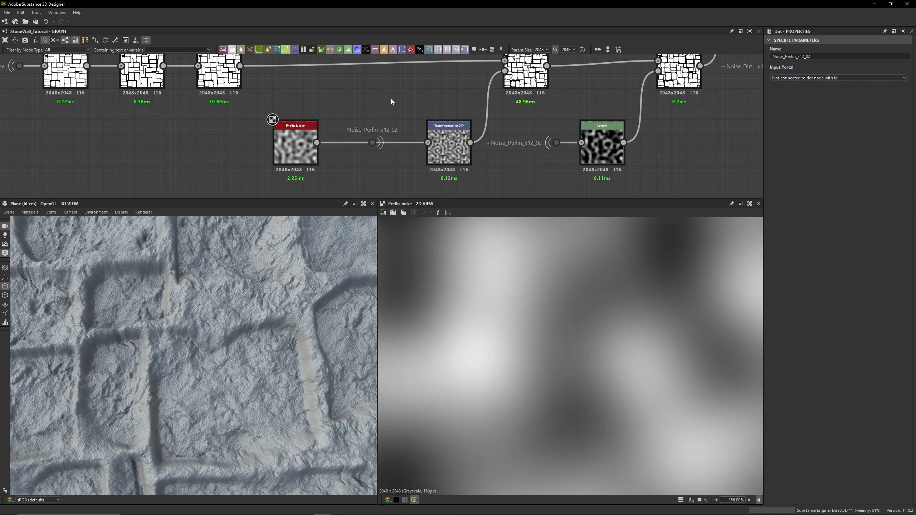
pyautogui.click(372, 143)
pyautogui.moveTo(365, 132); pyautogui.dragTo(366, 130, button='middle')
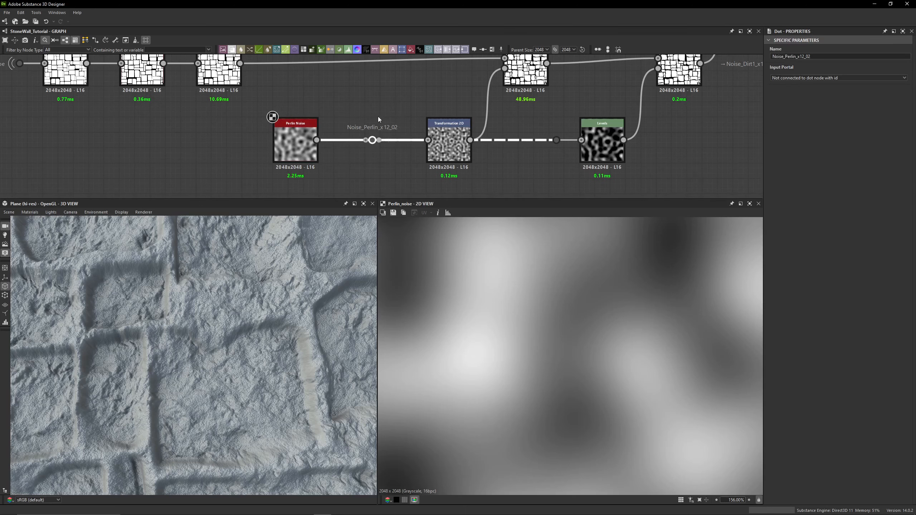
pyautogui.click(373, 168)
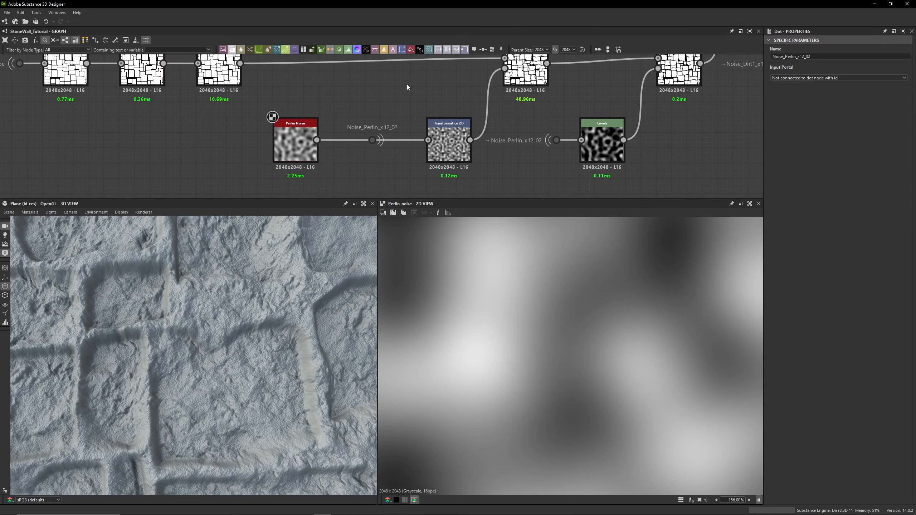
# - Compare the Transformation 2D node's output and matrix values with the Perlin Noise node's output
pyautogui.click(450, 142)
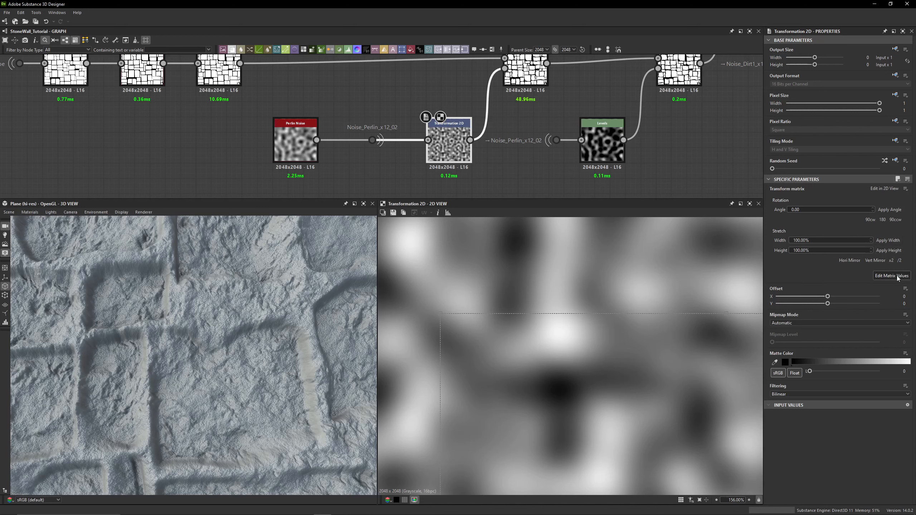
pyautogui.click(897, 275)
pyautogui.scroll(-6, 583, 334)
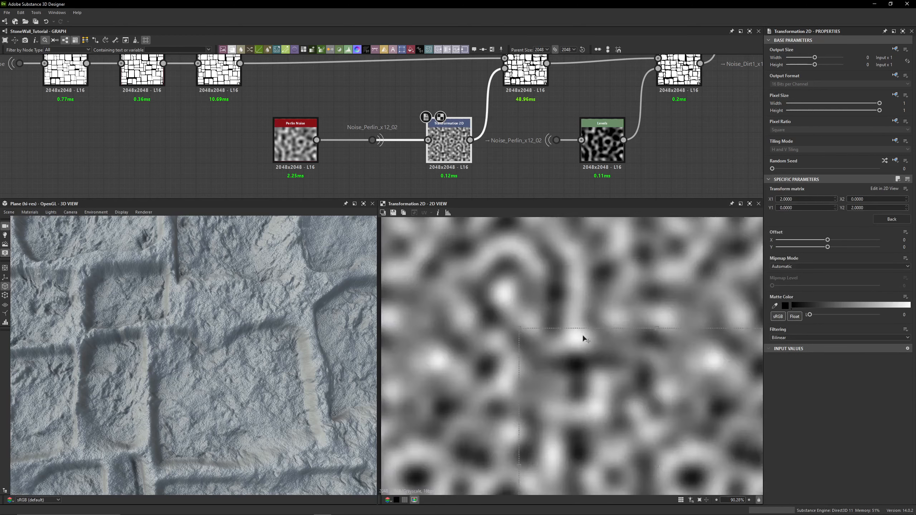
pyautogui.doubleClick(295, 143)
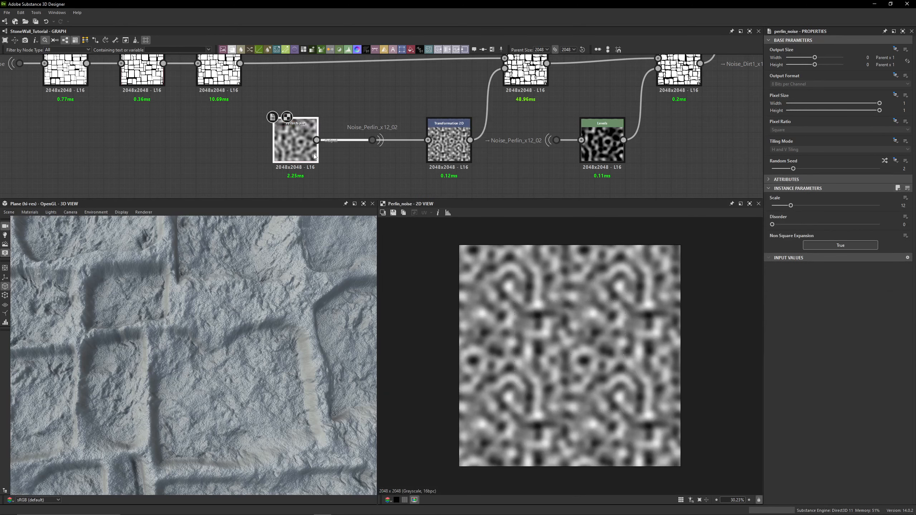
pyautogui.click(437, 145)
pyautogui.doubleClick(437, 145)
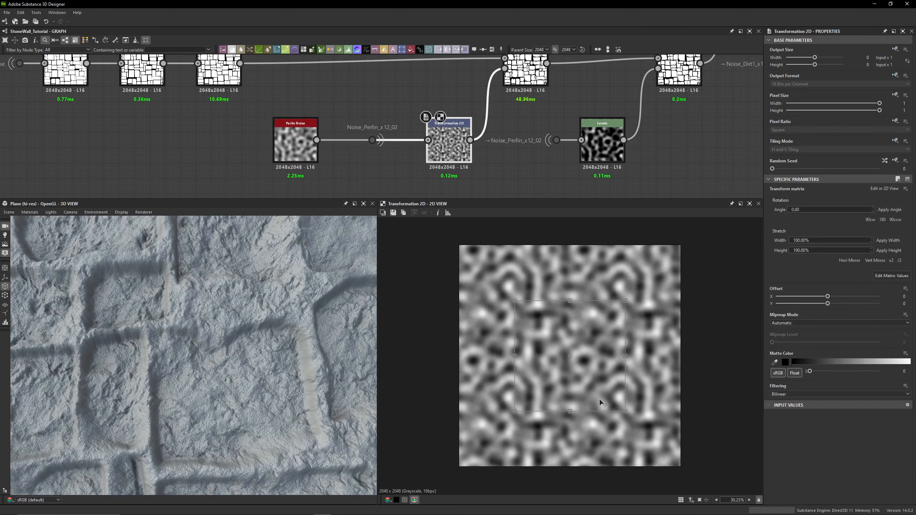
# - Preview the Slope Blur Grayscale node's full texture and examine the 3D surface from another angle
pyautogui.moveTo(545, 140); pyautogui.dragTo(486, 169, button='middle')
pyautogui.click(484, 161)
pyautogui.doubleClick(475, 108)
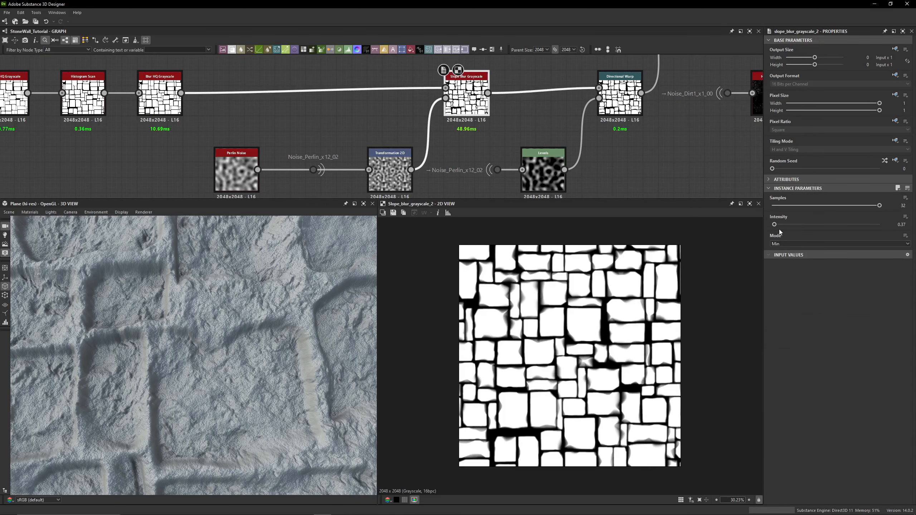
pyautogui.moveTo(528, 121); pyautogui.dragTo(482, 105, button='middle')
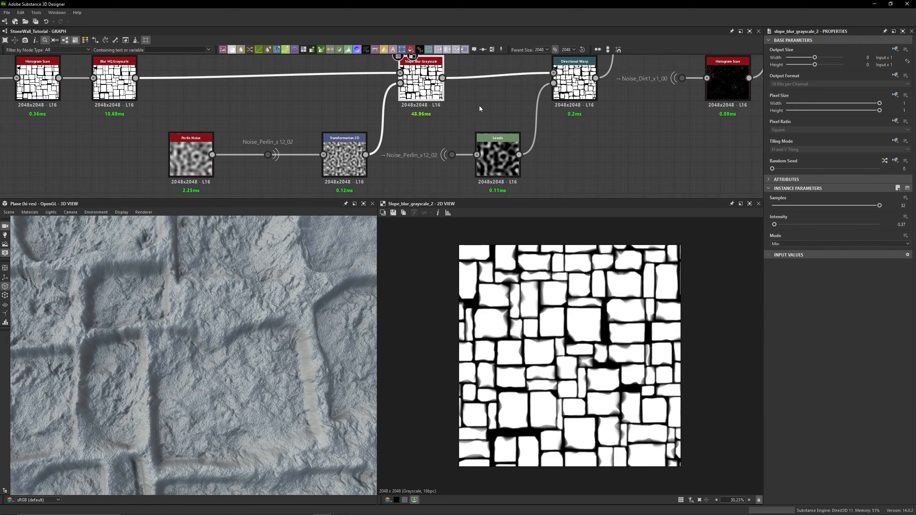
pyautogui.scroll(-4, 217, 359)
pyautogui.moveTo(144, 361); pyautogui.dragTo(224, 356, button='middle')
pyautogui.moveTo(176, 234); pyautogui.dragTo(152, 305, button='middle')
pyautogui.scroll(5, 180, 316)
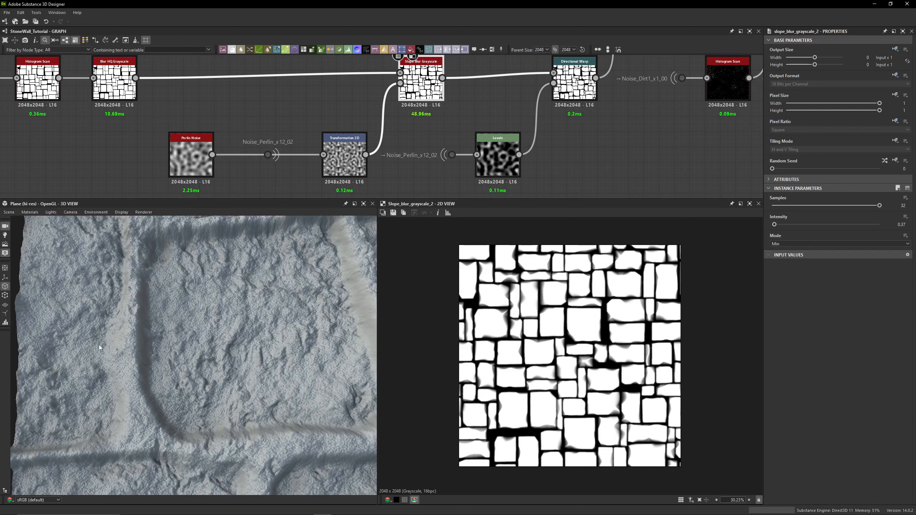
# - Preview the Directional Warp node's output and then the Blend node further along the graph
pyautogui.moveTo(473, 103); pyautogui.dragTo(453, 109, button='middle')
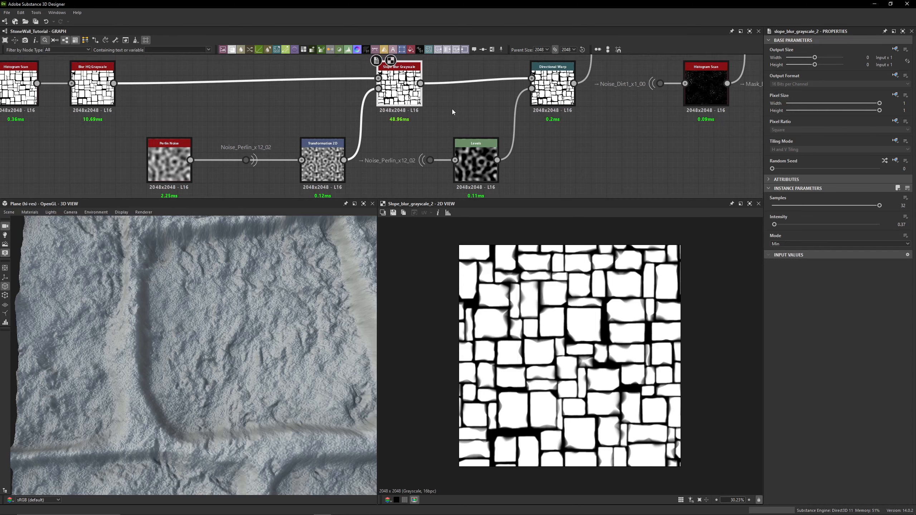
pyautogui.click(563, 97)
pyautogui.moveTo(562, 97); pyautogui.dragTo(532, 90, button='middle')
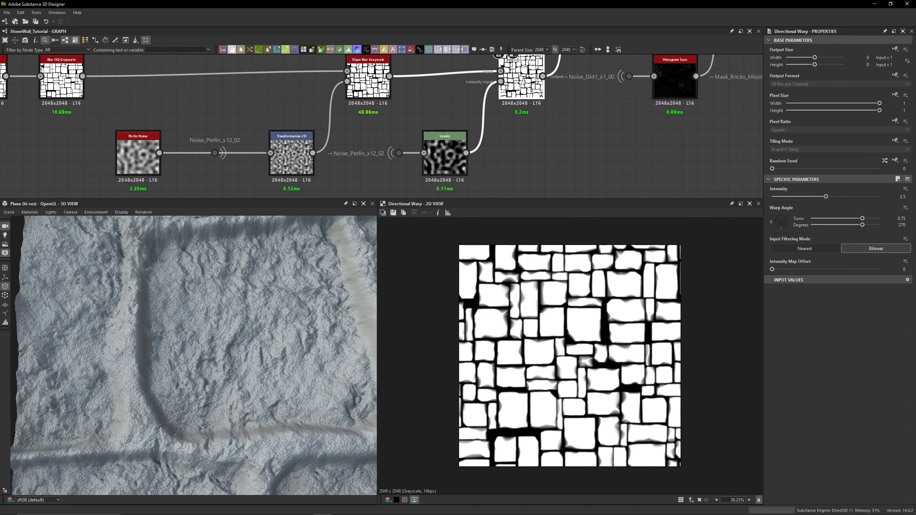
pyautogui.moveTo(522, 86); pyautogui.dragTo(510, 126, button='middle')
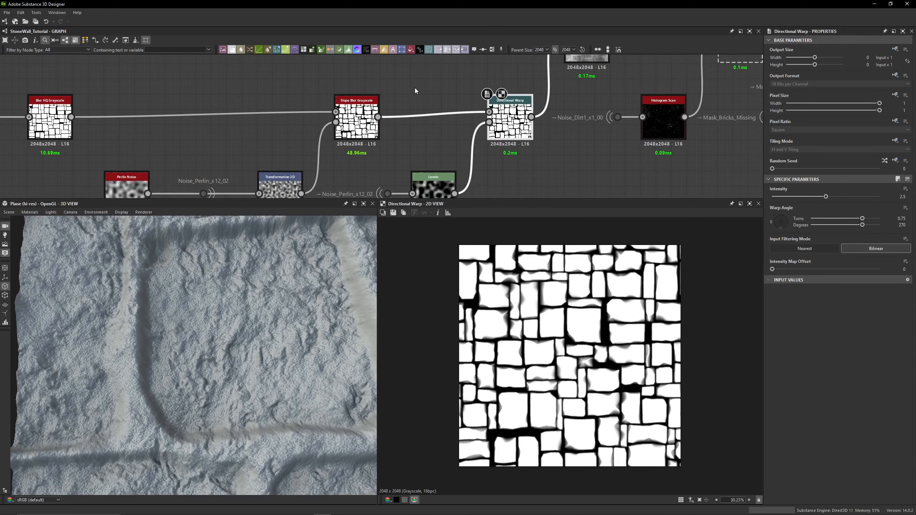
pyautogui.moveTo(579, 50); pyautogui.dragTo(556, 109, button='middle')
pyautogui.click(559, 110)
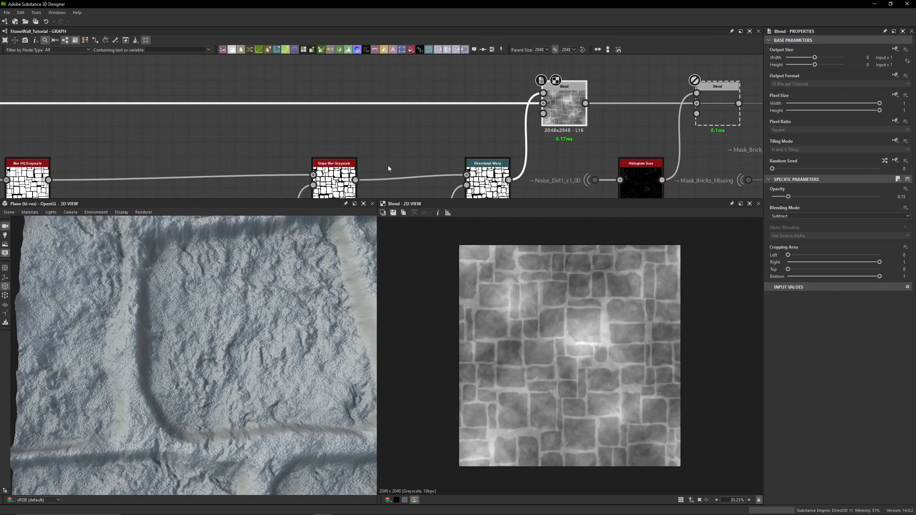
# - Compare the Slope Blur Grayscale and Directional Warp outputs up close in the 2D view
pyautogui.moveTo(368, 175); pyautogui.dragTo(376, 117, button='middle')
pyautogui.moveTo(455, 149); pyautogui.dragTo(430, 115, button='middle')
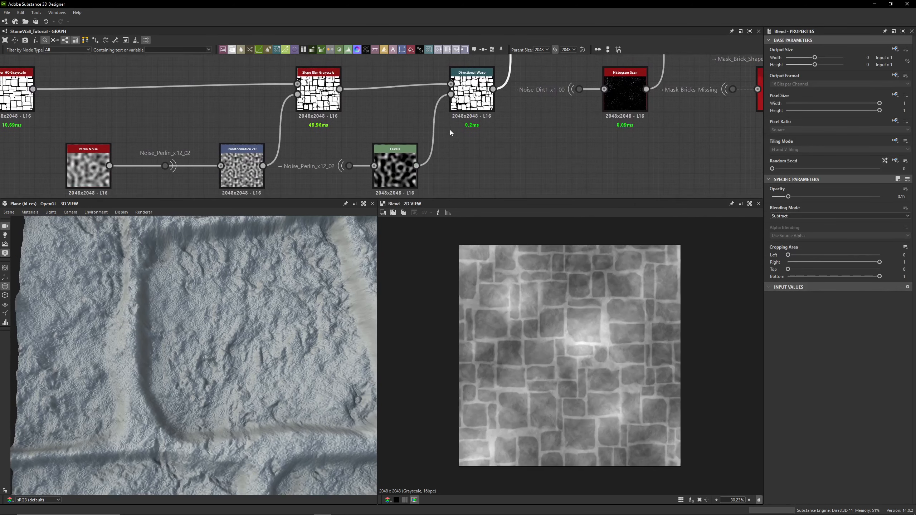
pyautogui.doubleClick(474, 104)
pyautogui.scroll(3, 465, 281)
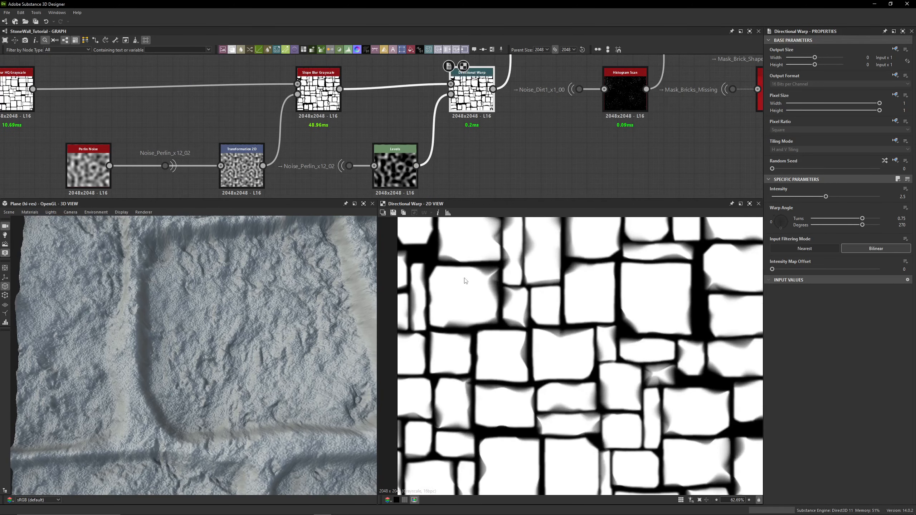
pyautogui.doubleClick(318, 95)
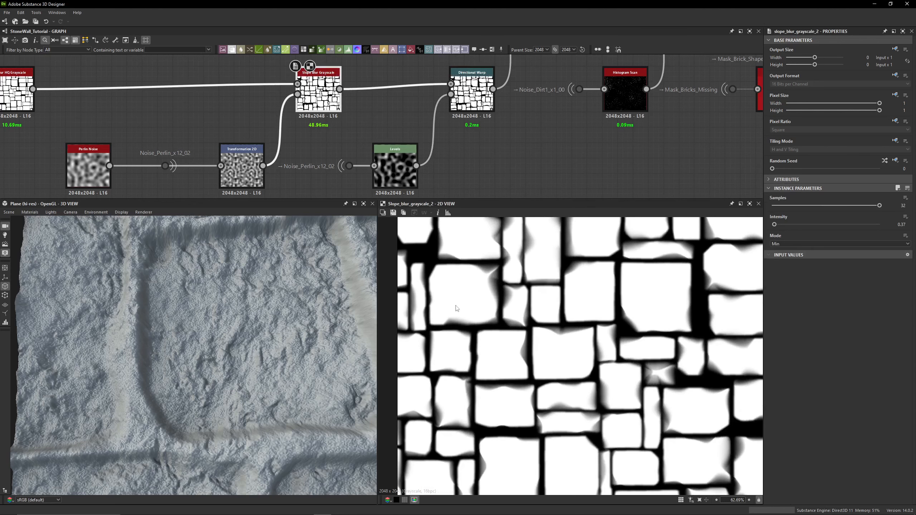
pyautogui.doubleClick(472, 95)
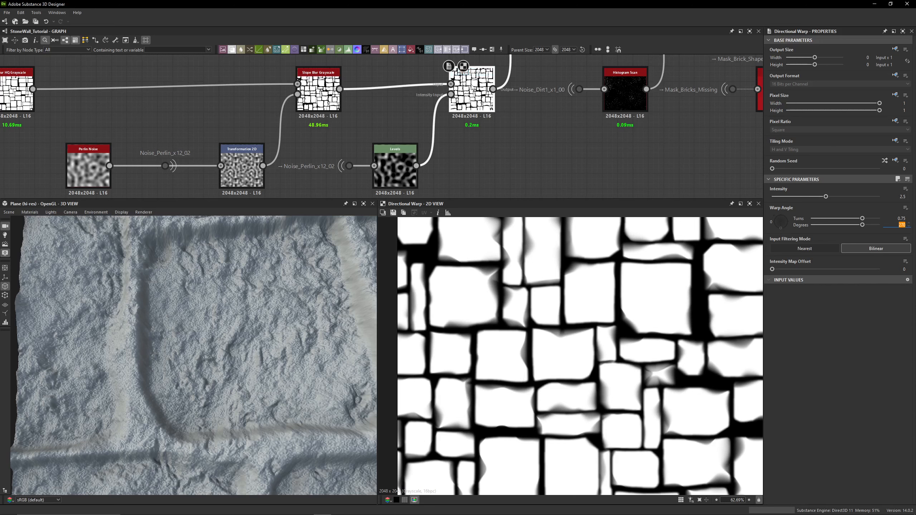
# - Examine the 3D surface and zoom the graph out to survey the whole node network
pyautogui.moveTo(378, 108); pyautogui.dragTo(402, 94, button='middle')
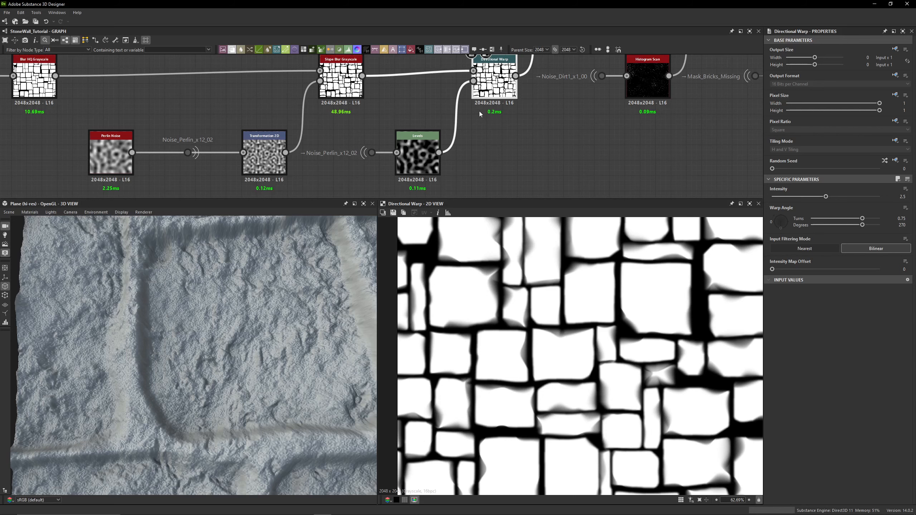
pyautogui.scroll(-5, 236, 319)
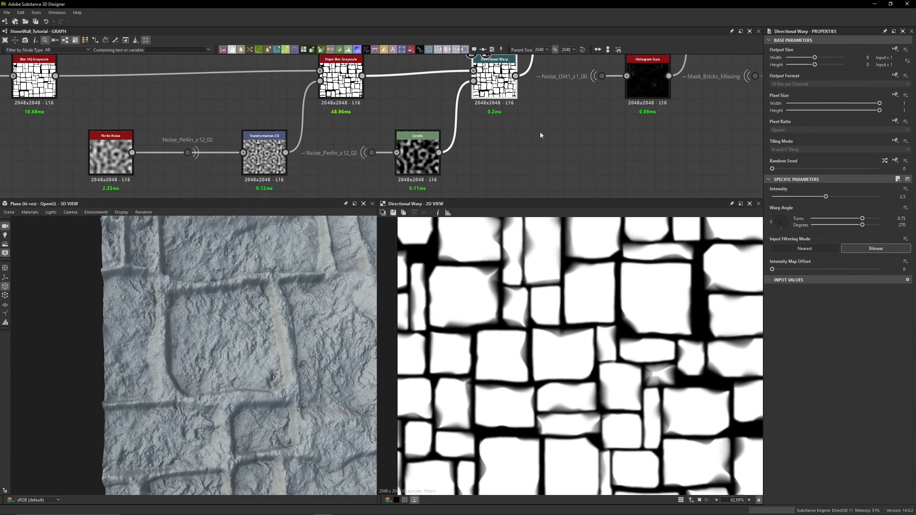
pyautogui.scroll(-3, 540, 132)
pyautogui.moveTo(549, 110); pyautogui.dragTo(360, 158, button='middle')
pyautogui.moveTo(453, 117); pyautogui.dragTo(151, 143, button='middle')
pyautogui.moveTo(490, 115); pyautogui.dragTo(249, 113, button='middle')
pyautogui.scroll(-4, 249, 112)
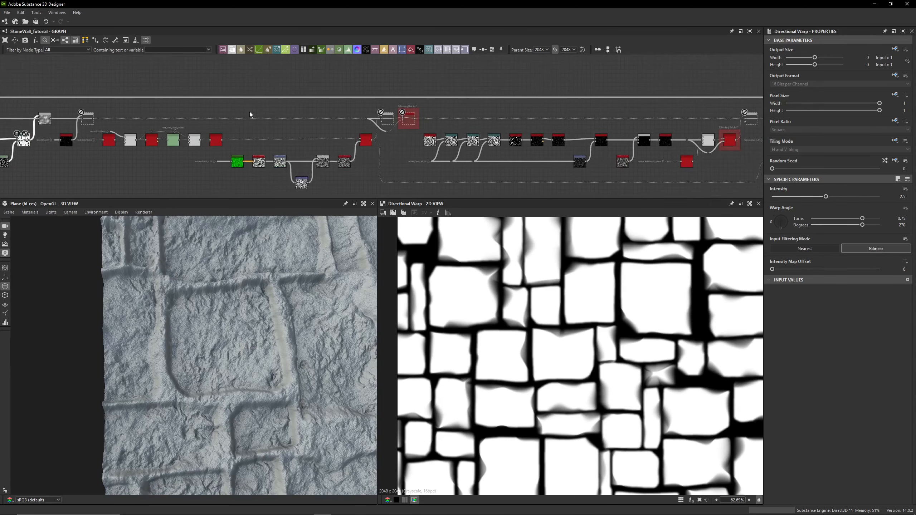
# - Select the Height Blend node in the Grout Height Blenders frame and inspect the 3D stone surface up close
pyautogui.moveTo(680, 90); pyautogui.dragTo(238, 97, button='middle')
pyautogui.moveTo(637, 88); pyautogui.dragTo(275, 93, button='middle')
pyautogui.scroll(6, 427, 88)
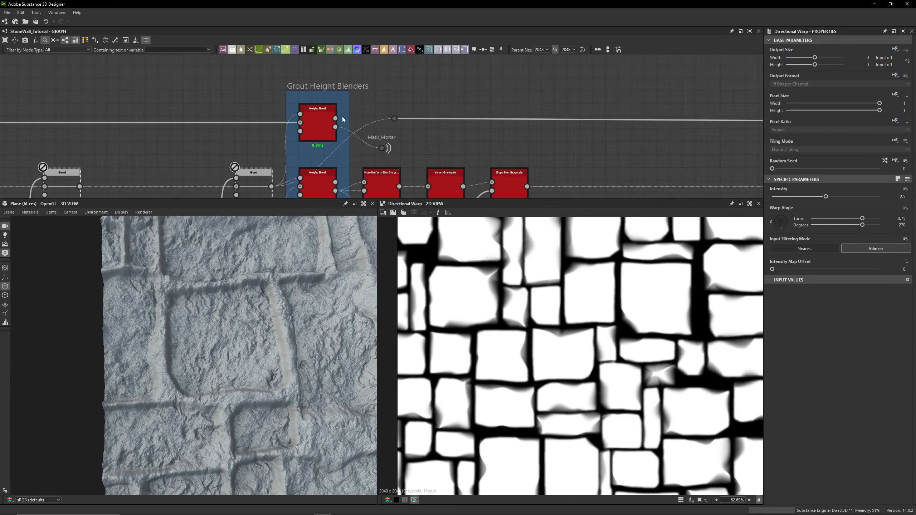
pyautogui.moveTo(335, 118)
pyautogui.mouseDown()
pyautogui.moveTo(390, 121)
pyautogui.moveTo(336, 118)
pyautogui.mouseUp()
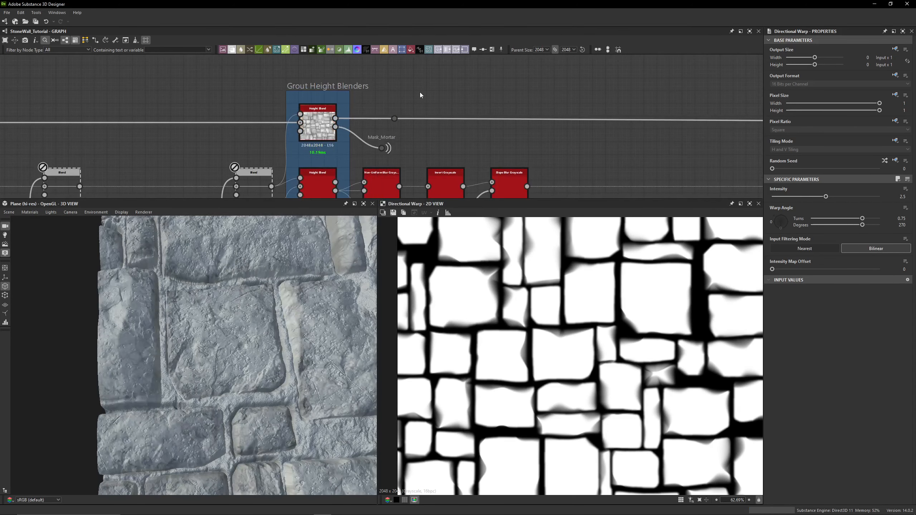
pyautogui.scroll(10, 276, 356)
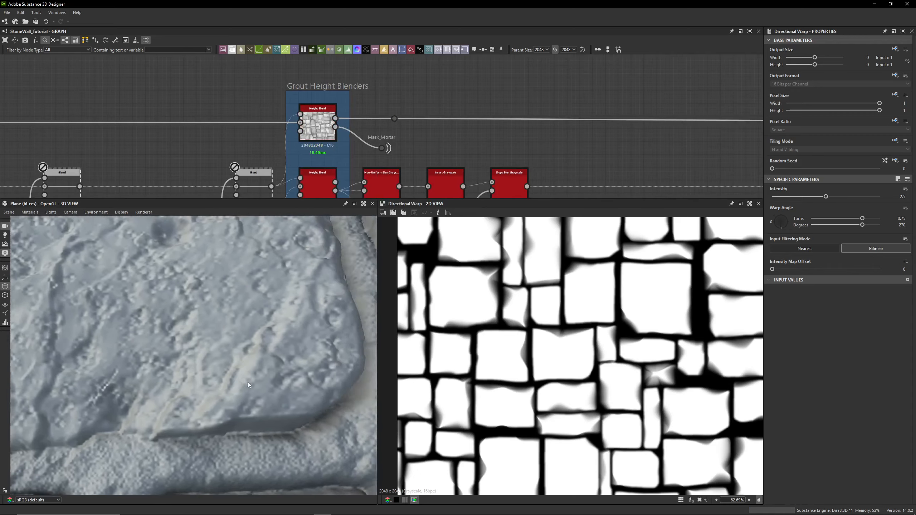
pyautogui.scroll(-5, 240, 383)
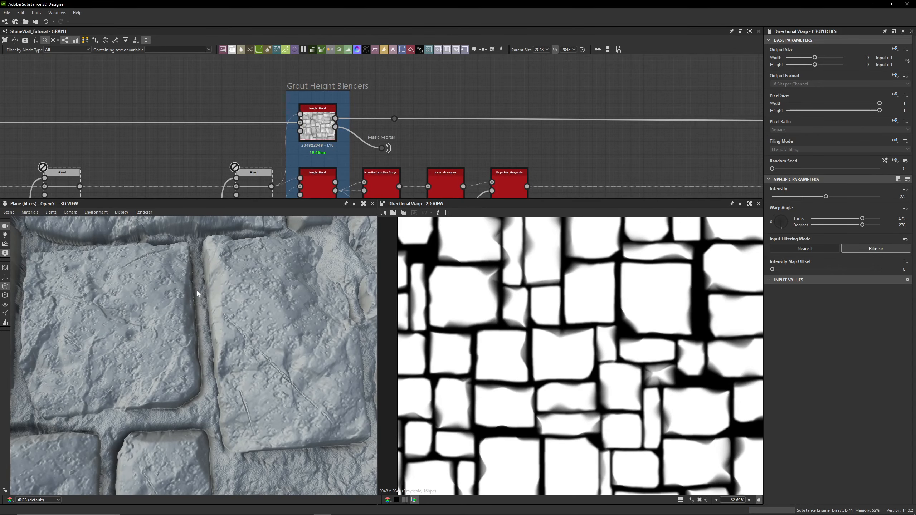
pyautogui.moveTo(172, 366); pyautogui.dragTo(200, 351, button='middle')
pyautogui.moveTo(158, 387); pyautogui.dragTo(101, 422, button='right')
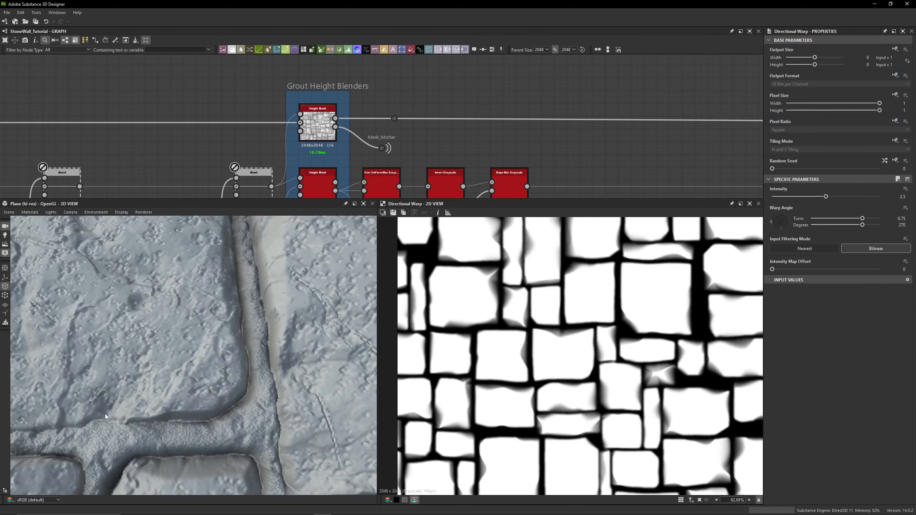
# - Orbit and zoom the 3D view to inspect the grout and stone surface up close
pyautogui.moveTo(193, 425); pyautogui.dragTo(263, 403, button='right')
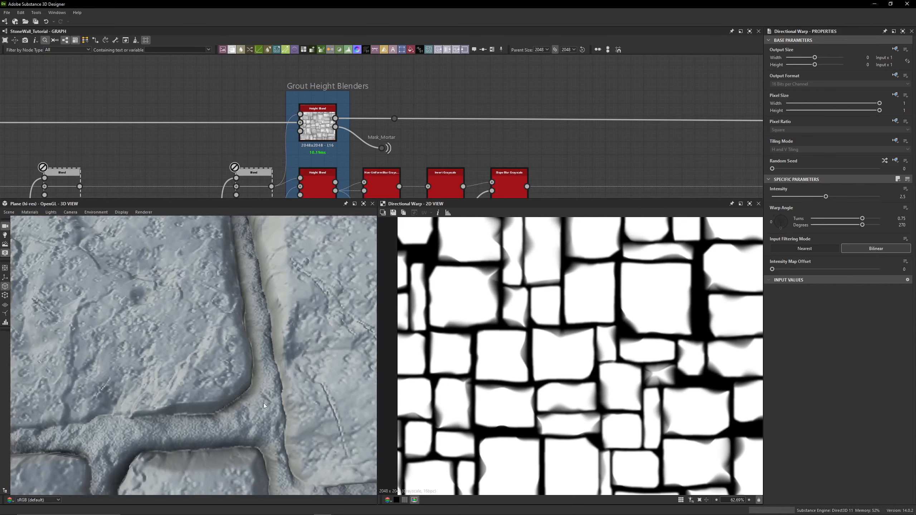
pyautogui.moveTo(263, 403); pyautogui.dragTo(239, 333)
pyautogui.moveTo(239, 332); pyautogui.dragTo(223, 317, button='right')
pyautogui.moveTo(223, 317); pyautogui.dragTo(236, 301)
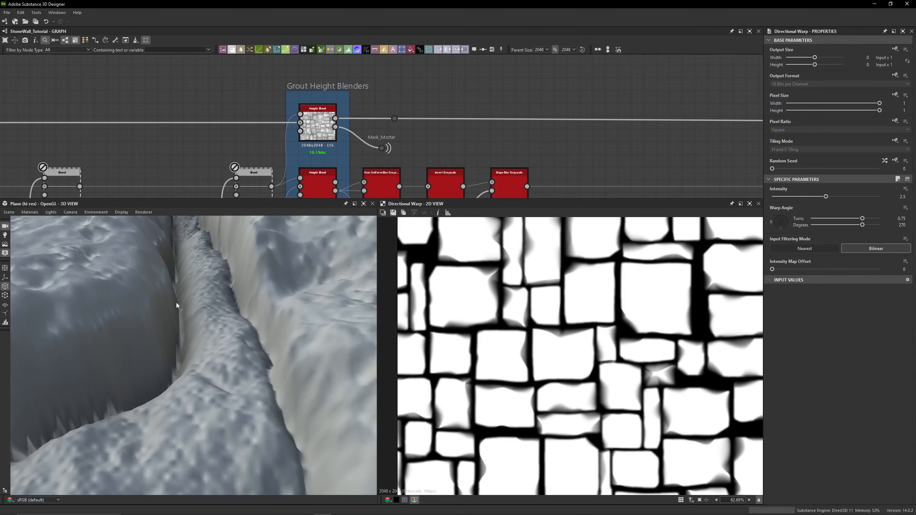
pyautogui.scroll(-6, 179, 315)
pyautogui.moveTo(177, 319); pyautogui.dragTo(139, 325)
pyautogui.scroll(-3, 193, 138)
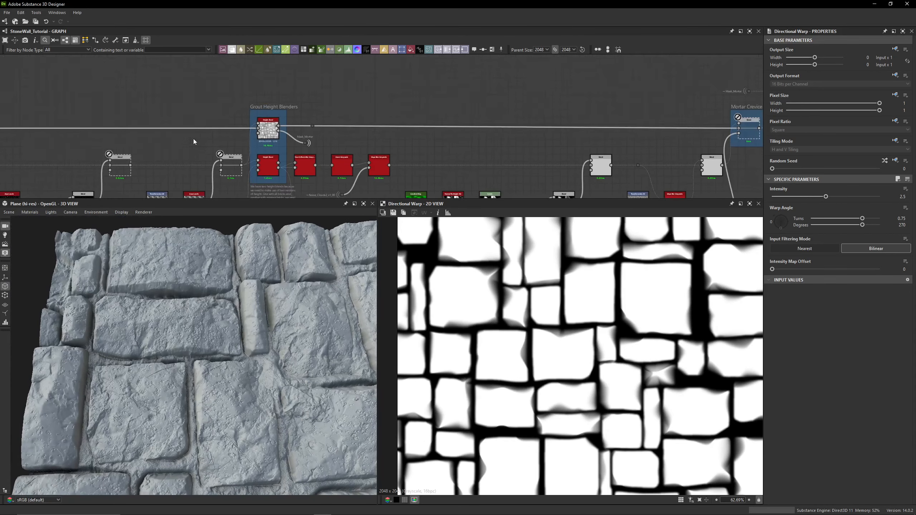
# - Select the Directional Warp node and reorient the 3D camera to view the stone wall from above
pyautogui.moveTo(194, 139); pyautogui.dragTo(439, 172, button='middle')
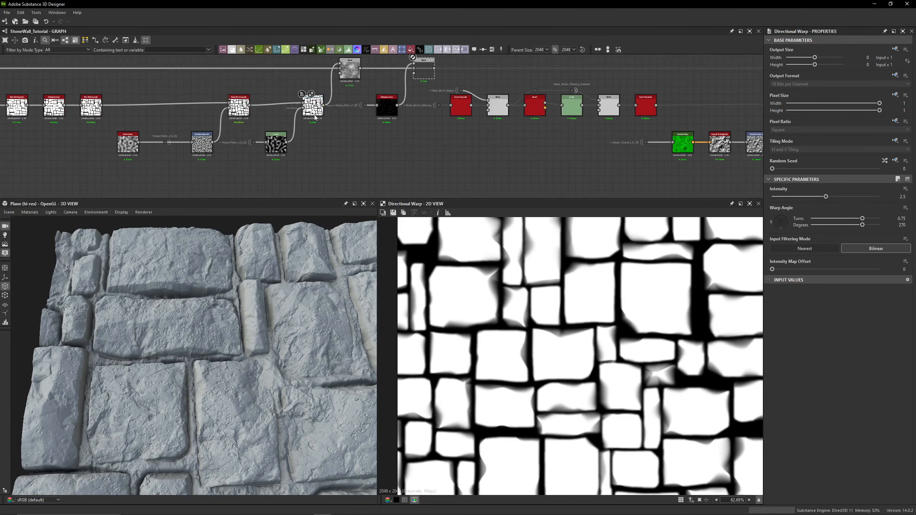
pyautogui.click(313, 109)
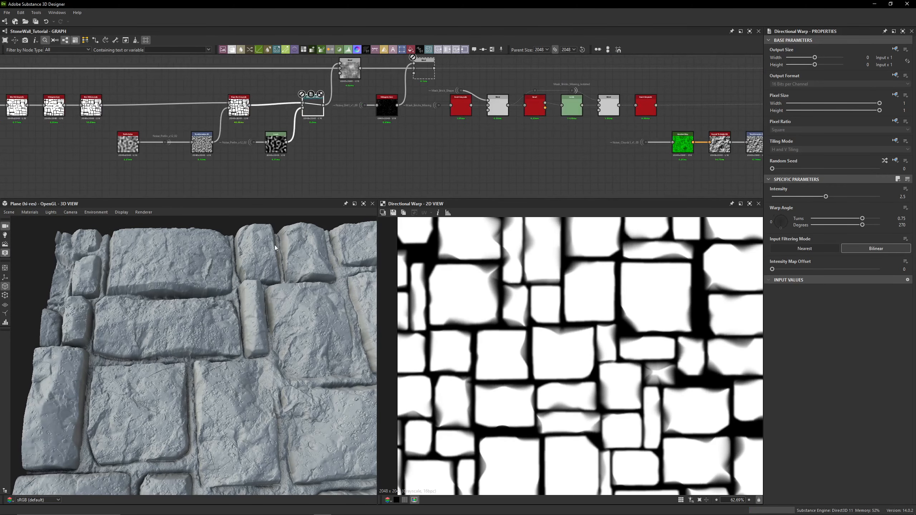
pyautogui.moveTo(202, 314); pyautogui.dragTo(199, 344)
pyautogui.scroll(2, 195, 343)
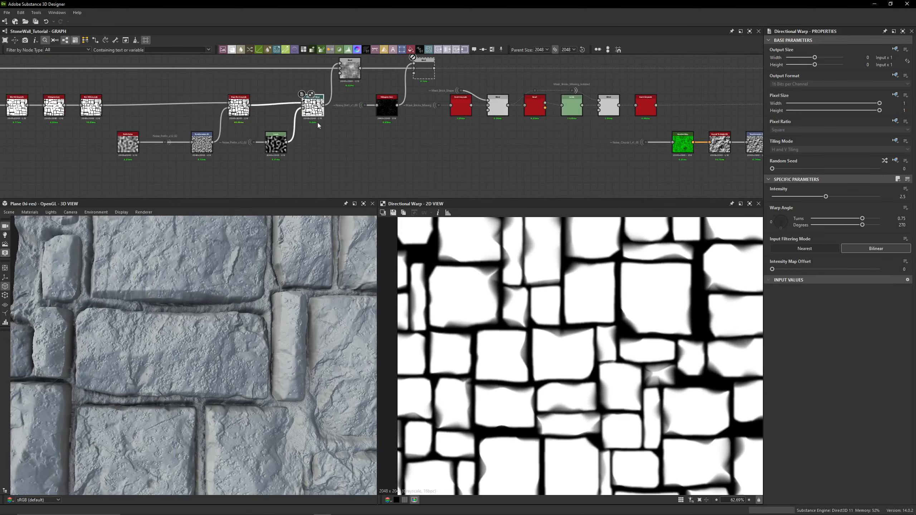
pyautogui.click(74, 212)
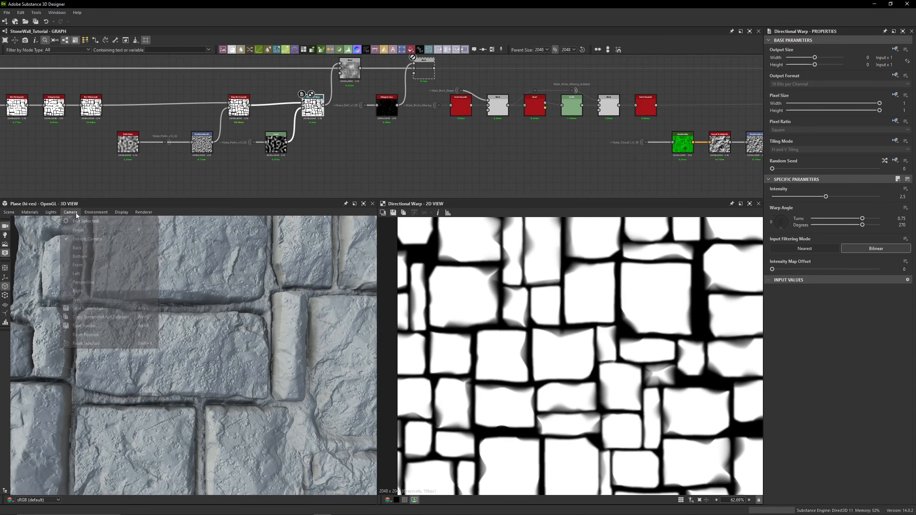
pyautogui.click(82, 296)
pyautogui.moveTo(161, 371); pyautogui.dragTo(173, 328, button='middle')
pyautogui.moveTo(234, 351); pyautogui.dragTo(179, 341, button='middle')
pyautogui.moveTo(260, 312); pyautogui.dragTo(178, 329, button='middle')
pyautogui.scroll(3, 179, 329)
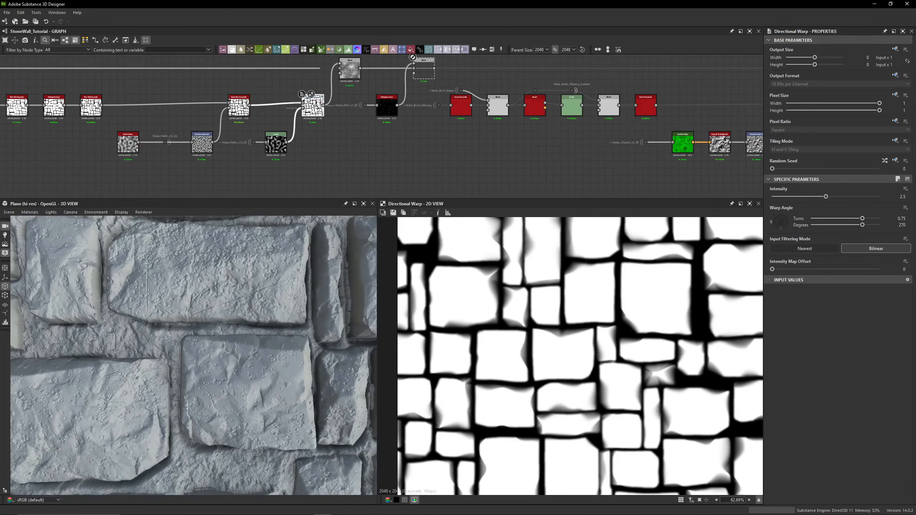
# - Toggle bypass on the Directional Warp node on and off to compare the wall surface
pyautogui.hotkey('shift', 'd')
pyautogui.hotkey('shift', 'd')
pyautogui.hotkey('shift', 'd')
pyautogui.hotkey('shift', 'd')
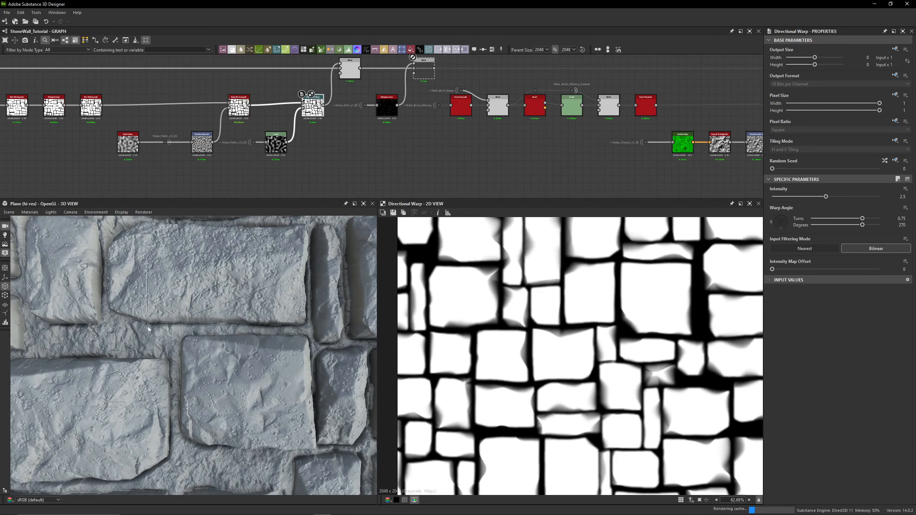
# - Preview the Levels node feeding the Directional Warp and toggle its bypass on and off
pyautogui.scroll(3, 292, 137)
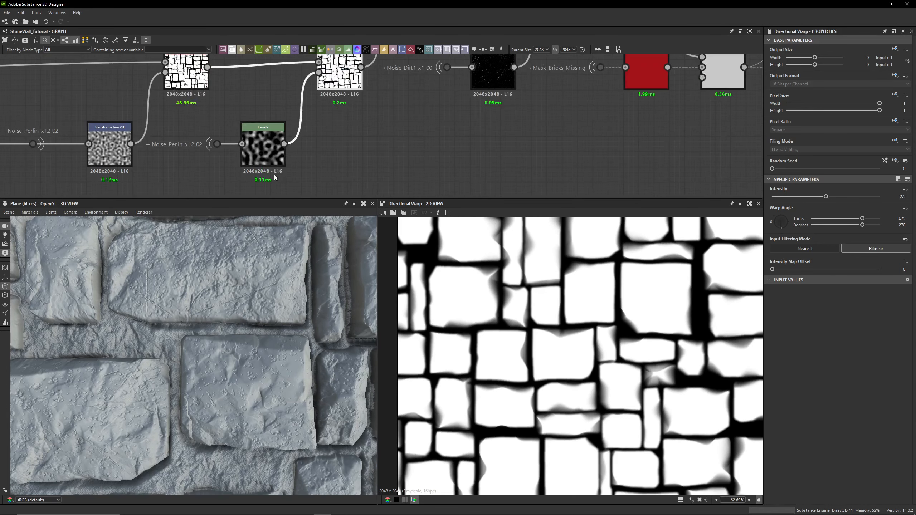
pyautogui.moveTo(340, 109); pyautogui.dragTo(371, 156, button='middle')
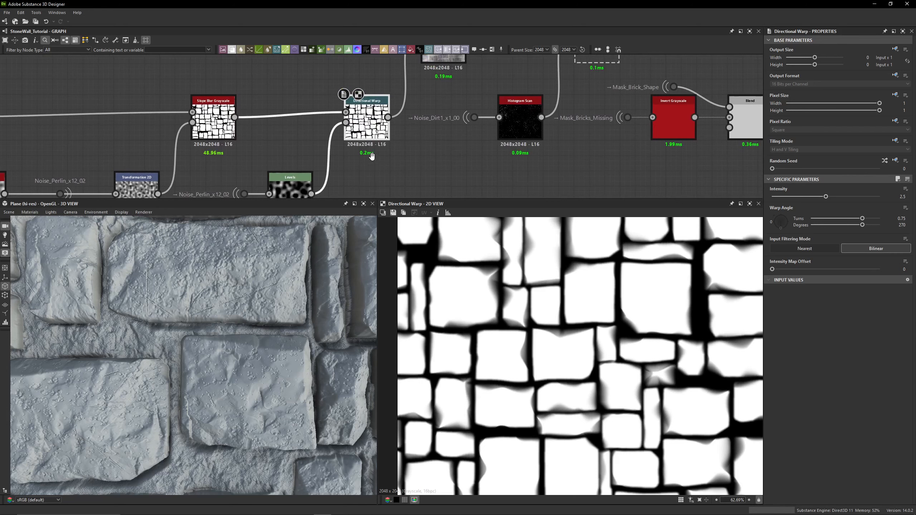
pyautogui.moveTo(291, 195); pyautogui.dragTo(294, 160, button='middle')
pyautogui.doubleClick(293, 160)
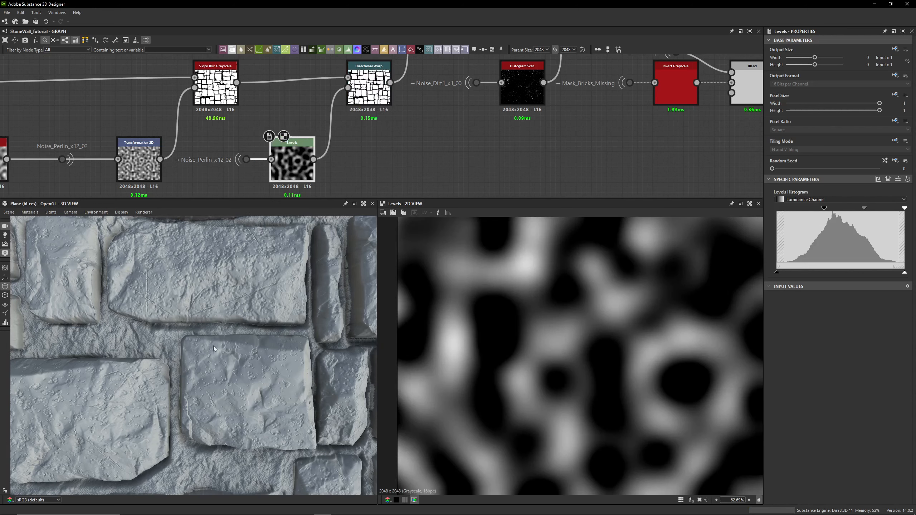
pyautogui.hotkey('shift', 'd')
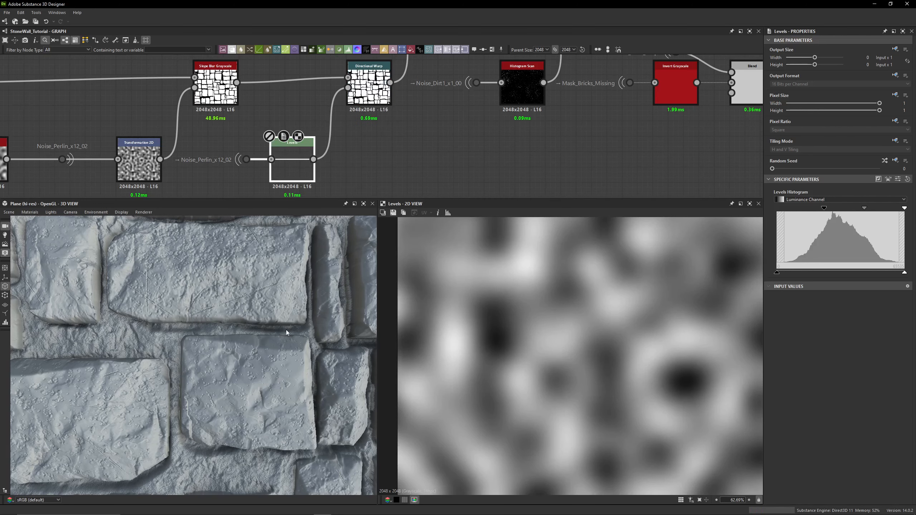
pyautogui.hotkey('shift', 'd')
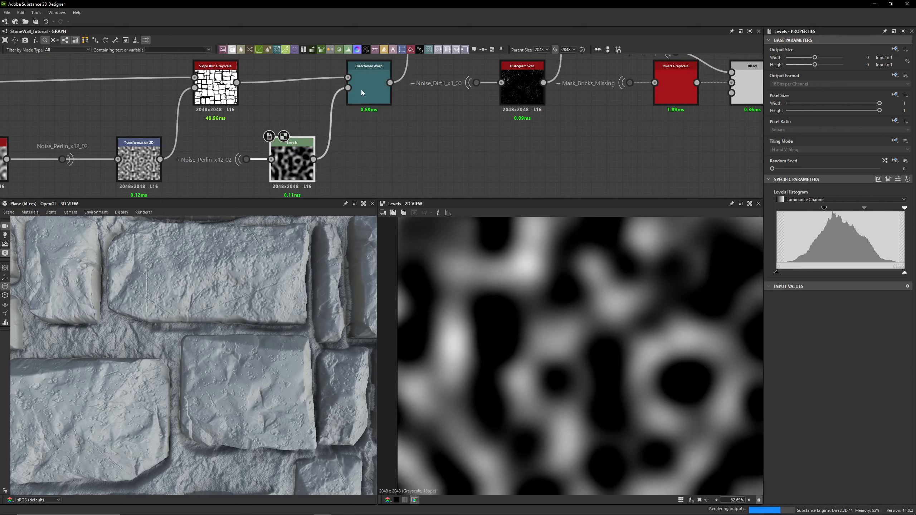
# - Add a Uniform Color node next to the Directional Warp and set its color mode to Grayscale
pyautogui.click(362, 91)
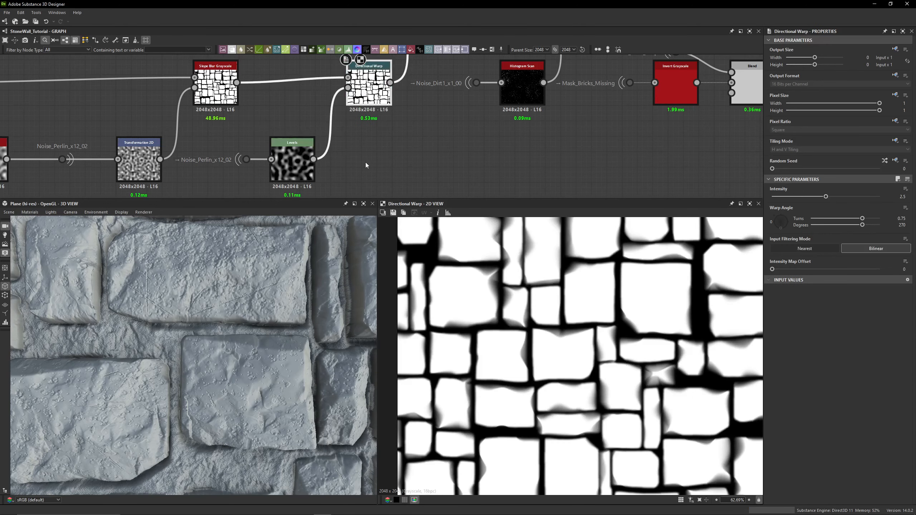
pyautogui.press('space')
pyautogui.write('wh')
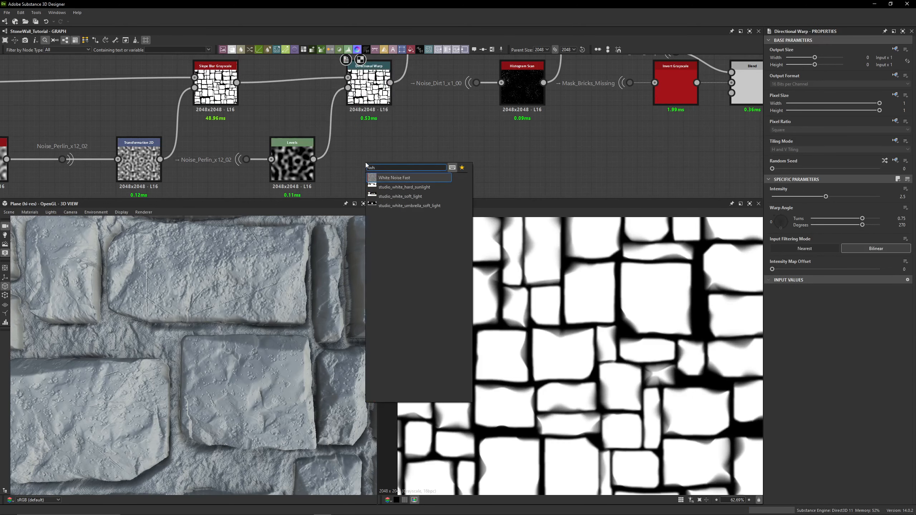
pyautogui.press('BackSpace')
pyautogui.press('BackSpace')
pyautogui.write('uniof')
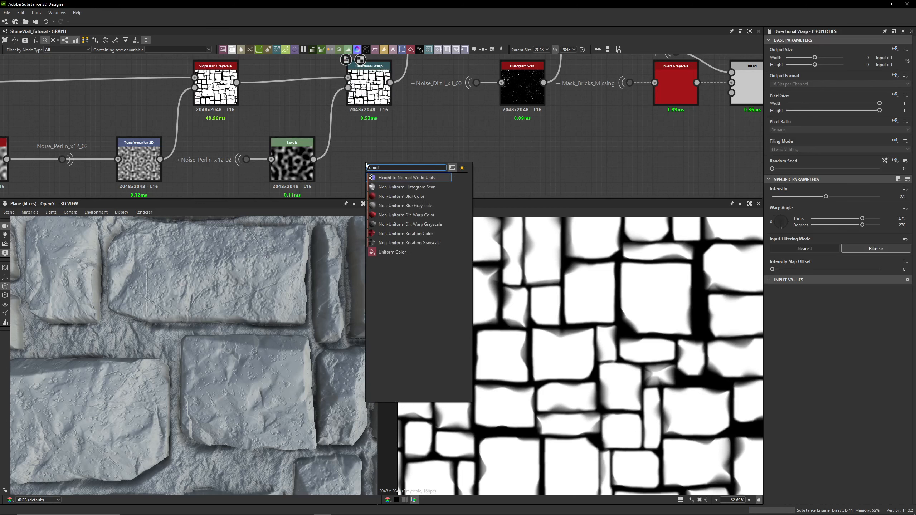
pyautogui.press('BackSpace')
pyautogui.press('BackSpace')
pyautogui.write('form')
pyautogui.press('Return')
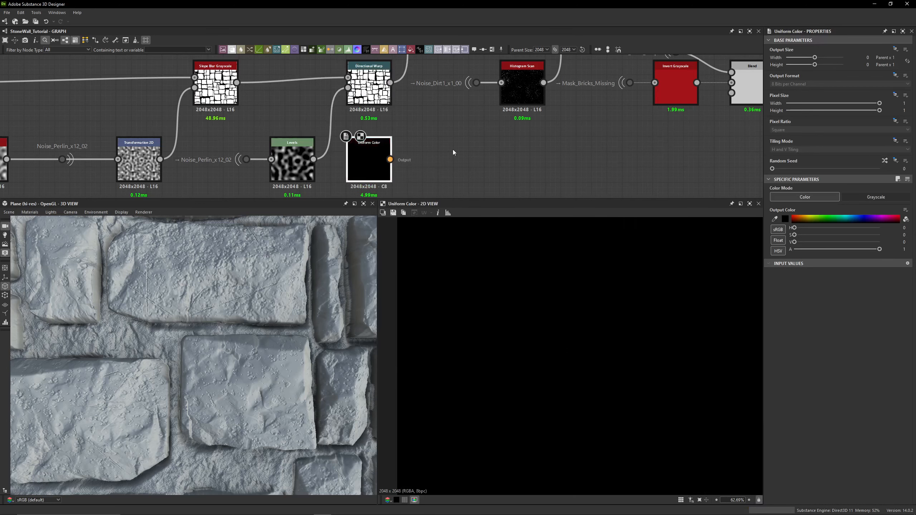
pyautogui.click(876, 197)
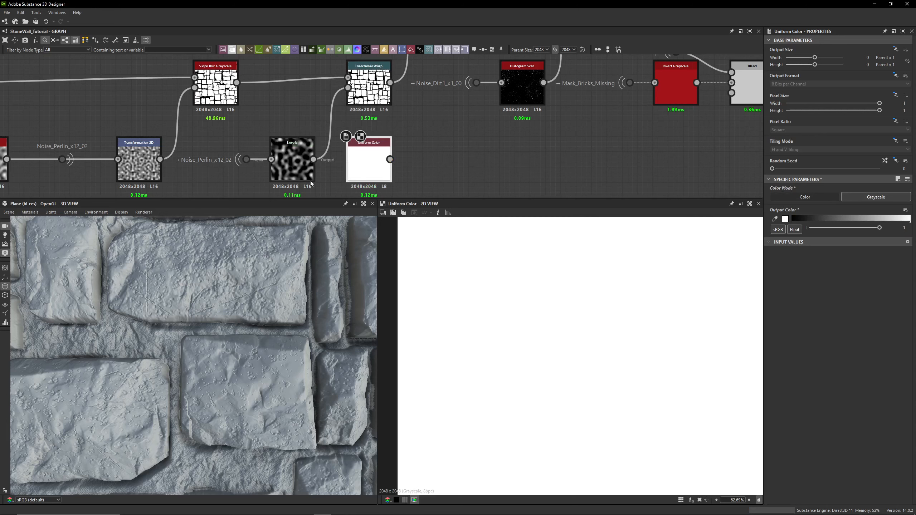
# - Plug the Uniform Color into the Directional Warp intensity input, then reconnect the Levels node in its place
pyautogui.doubleClick(368, 86)
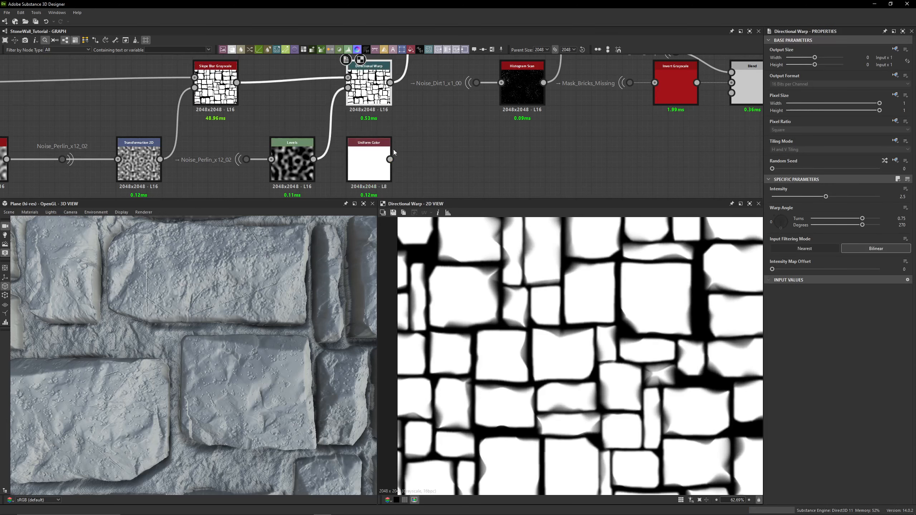
pyautogui.moveTo(390, 159); pyautogui.dragTo(356, 99)
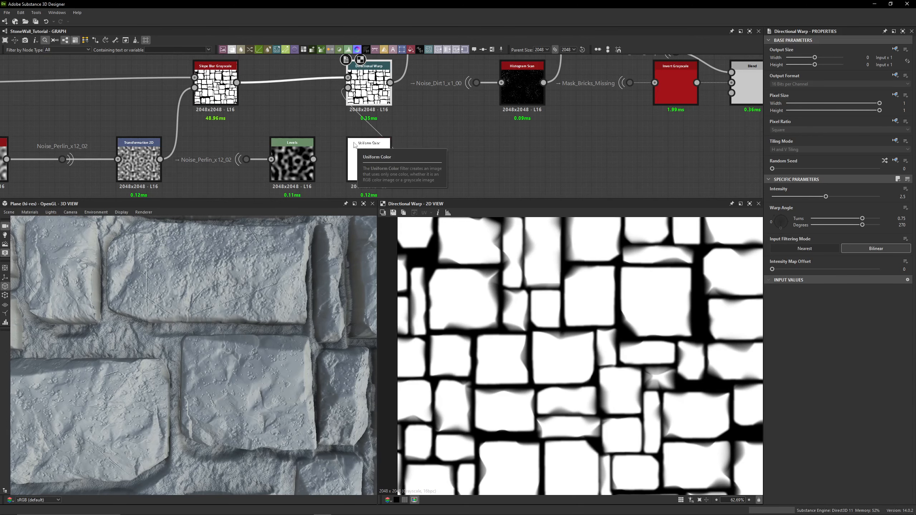
pyautogui.doubleClick(296, 173)
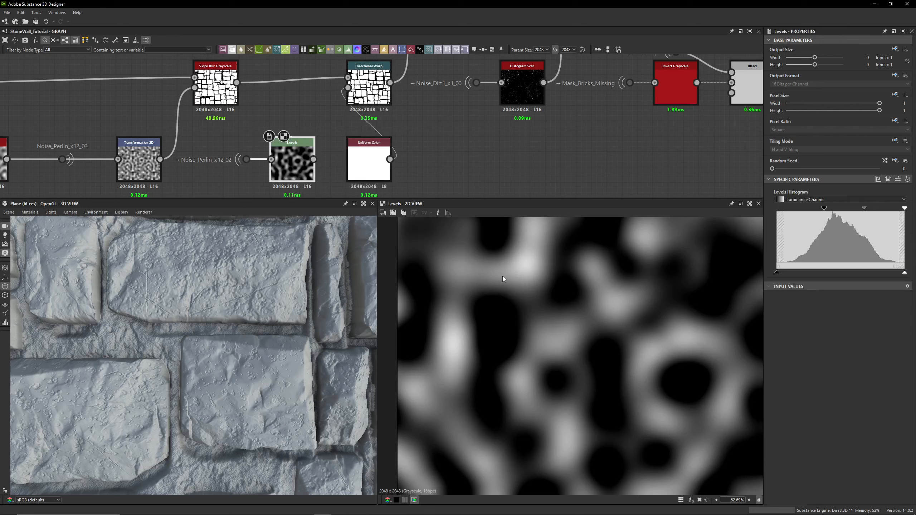
pyautogui.moveTo(314, 160); pyautogui.dragTo(379, 89)
pyautogui.doubleClick(379, 89)
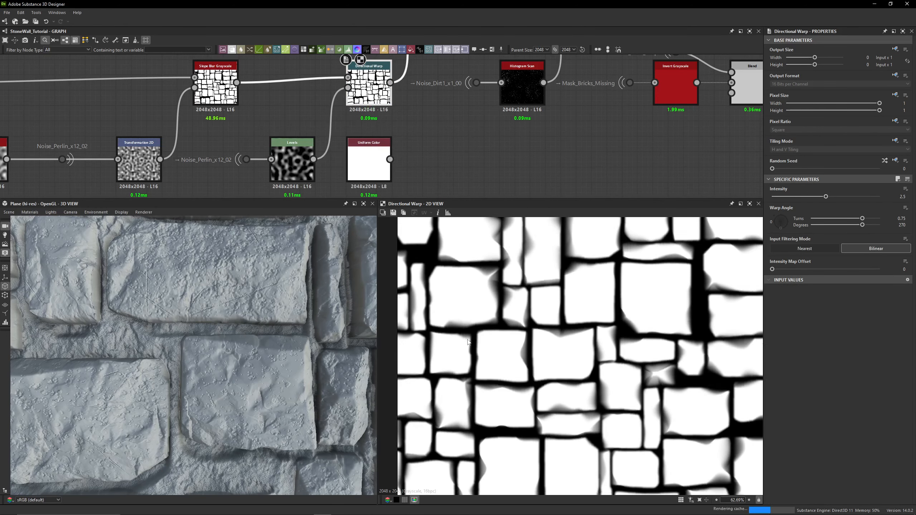
# - Zoom the 2D view and toggle the Directional Warp bypass repeatedly to compare its warping effect
pyautogui.scroll(4, 450, 334)
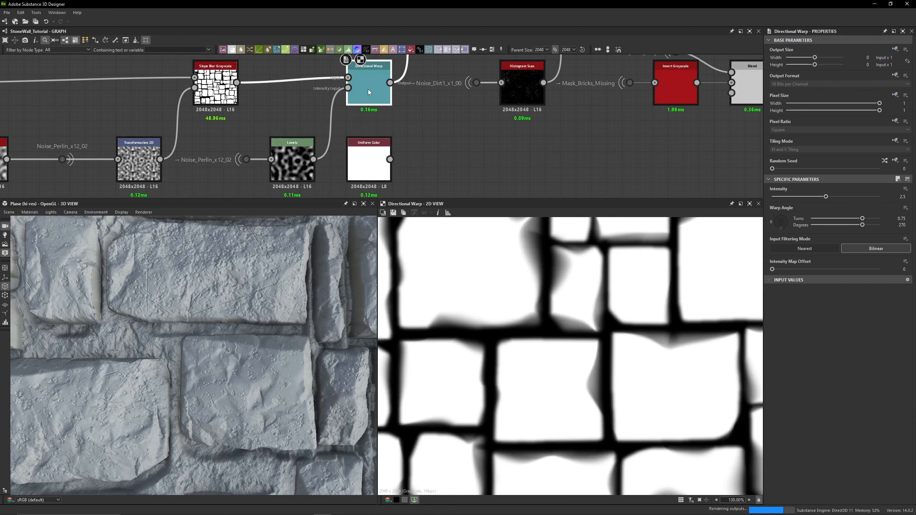
pyautogui.hotkey('shift', 'd')
pyautogui.hotkey('shift', 'd')
pyautogui.hotkey('shift', 'd')
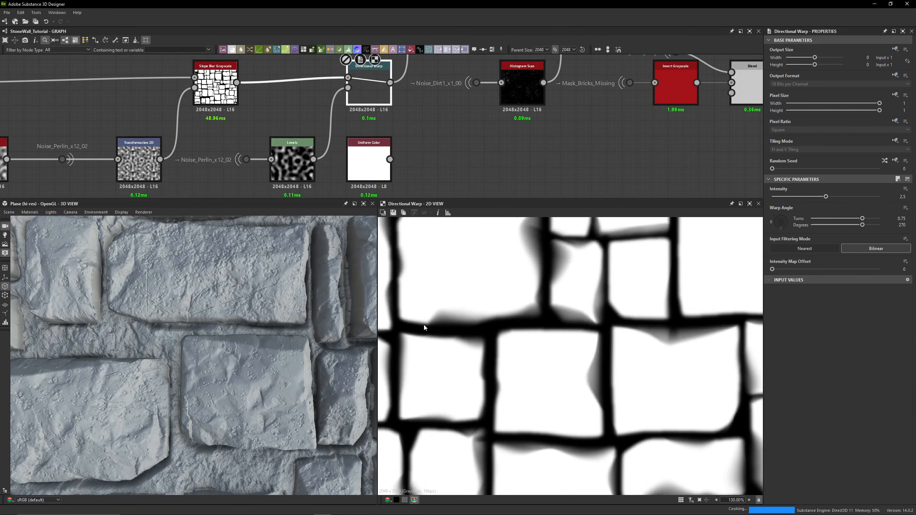
pyautogui.hotkey('shift', 'd')
pyautogui.hotkey('shift', 'd')
pyautogui.hotkey('shift', 'd')
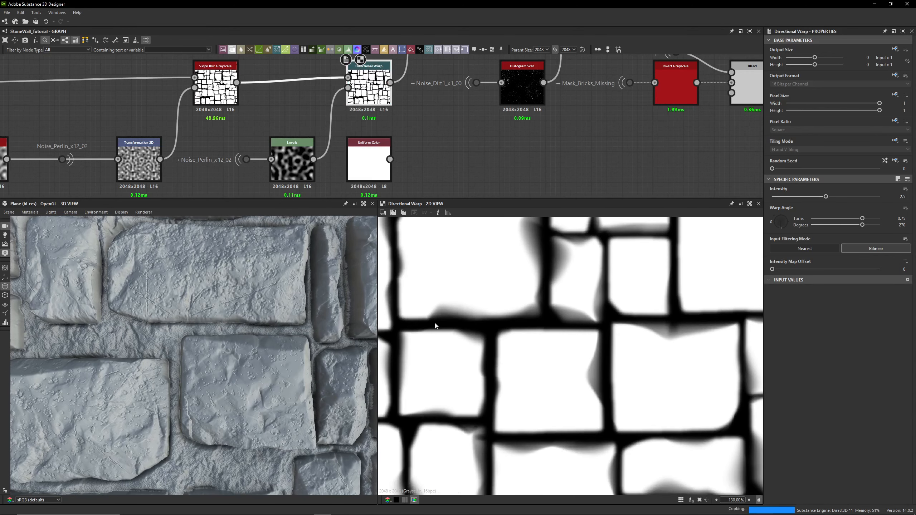
pyautogui.hotkey('shift', 'd')
pyautogui.hotkey('shift', 'd')
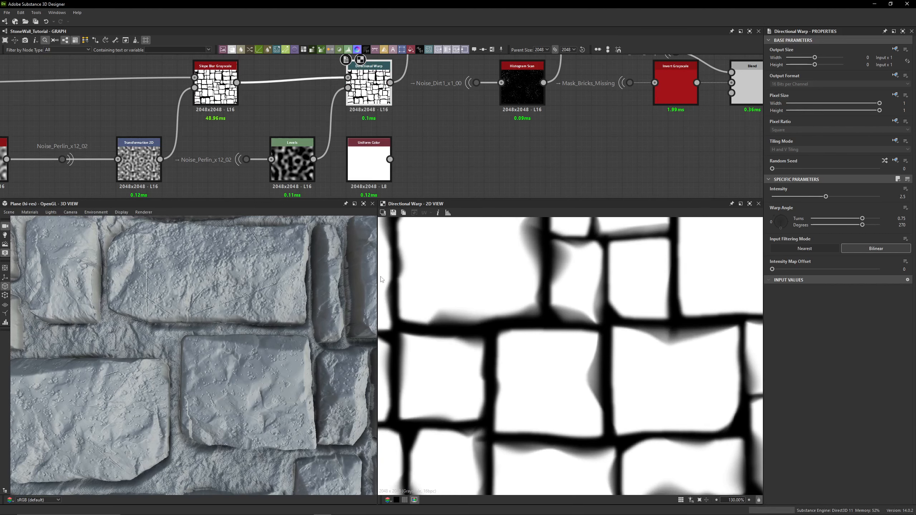
# - Undo a repeated Uniform Color connection and delete the Uniform Color node
pyautogui.moveTo(390, 159); pyautogui.dragTo(348, 88)
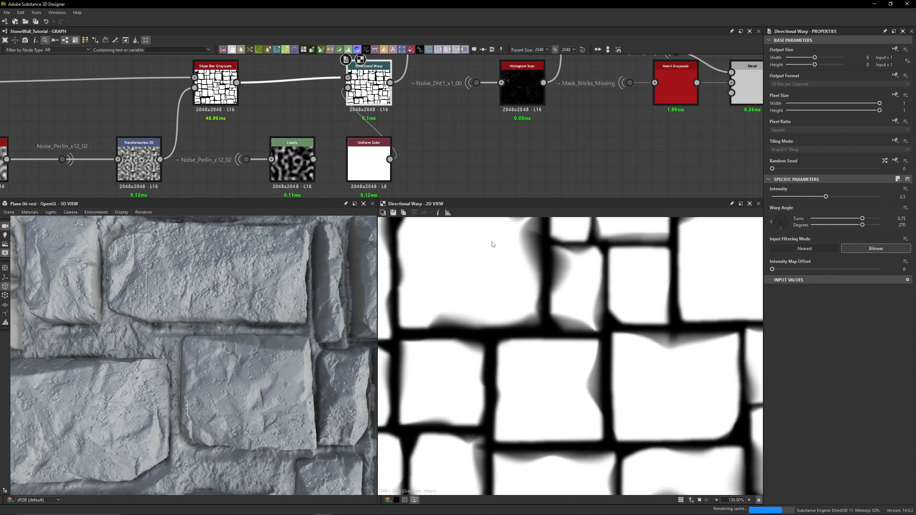
pyautogui.hotkey('ctrl', 'z')
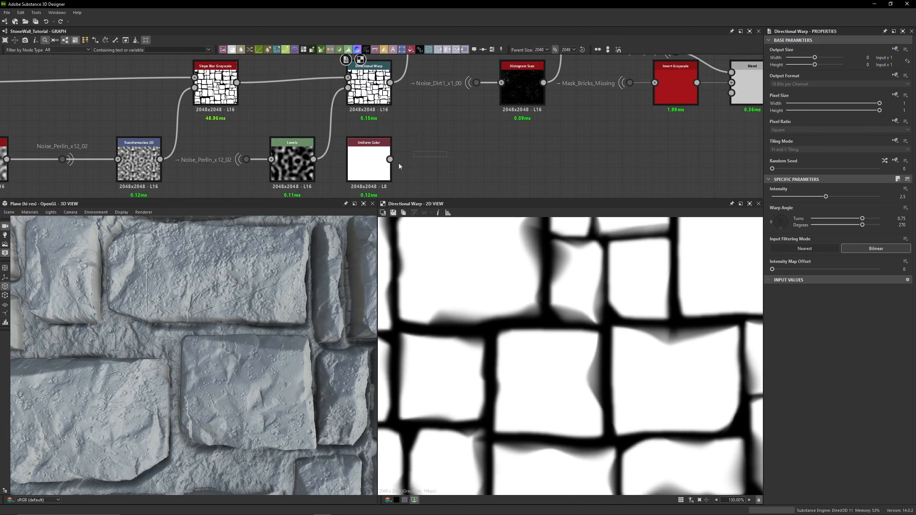
pyautogui.moveTo(399, 163); pyautogui.dragTo(363, 188)
pyautogui.press('Delete')
# - Follow the Noise_Perlin_x12_02 portal back to its source and preview the Perlin Noise node
pyautogui.moveTo(251, 137); pyautogui.dragTo(287, 121, button='middle')
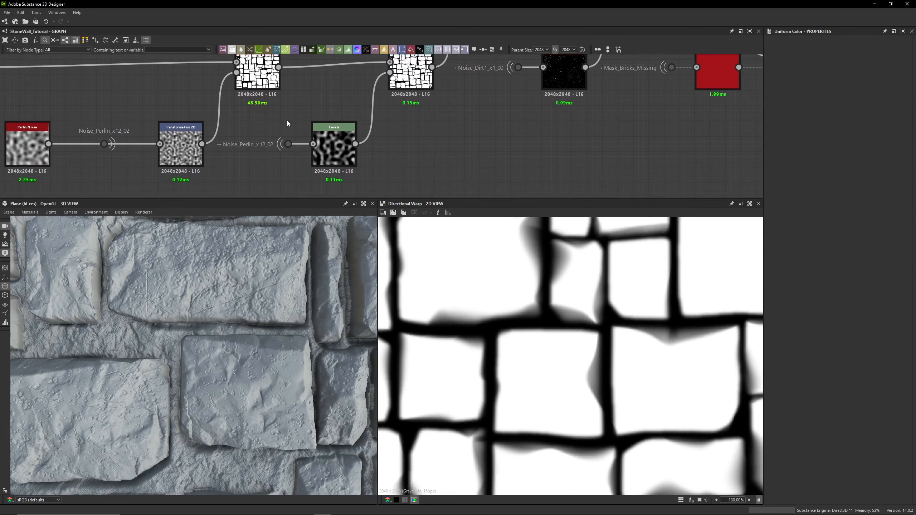
pyautogui.click(287, 144)
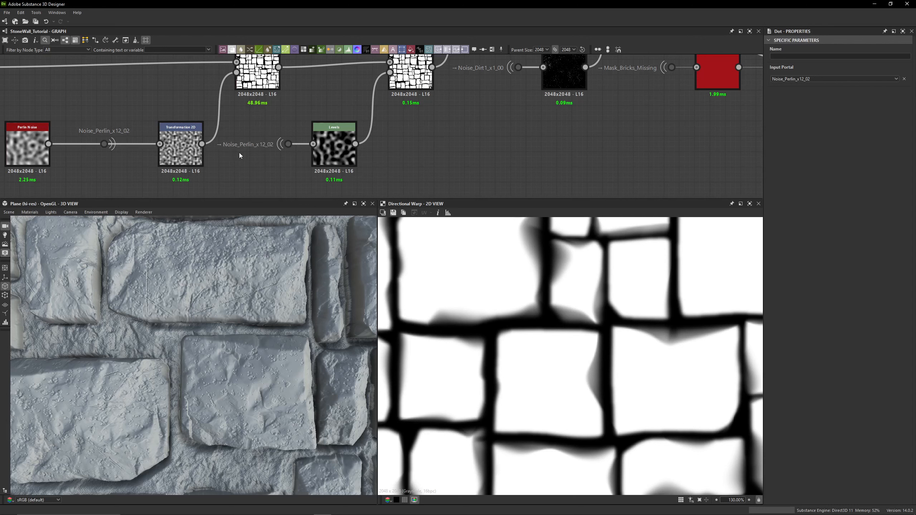
pyautogui.moveTo(261, 149); pyautogui.dragTo(402, 135, button='middle')
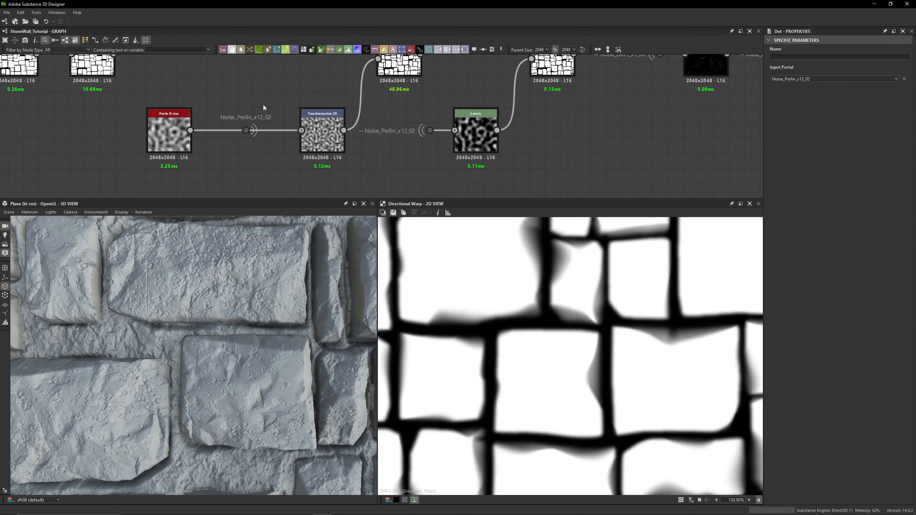
pyautogui.click(246, 130)
pyautogui.doubleClick(168, 131)
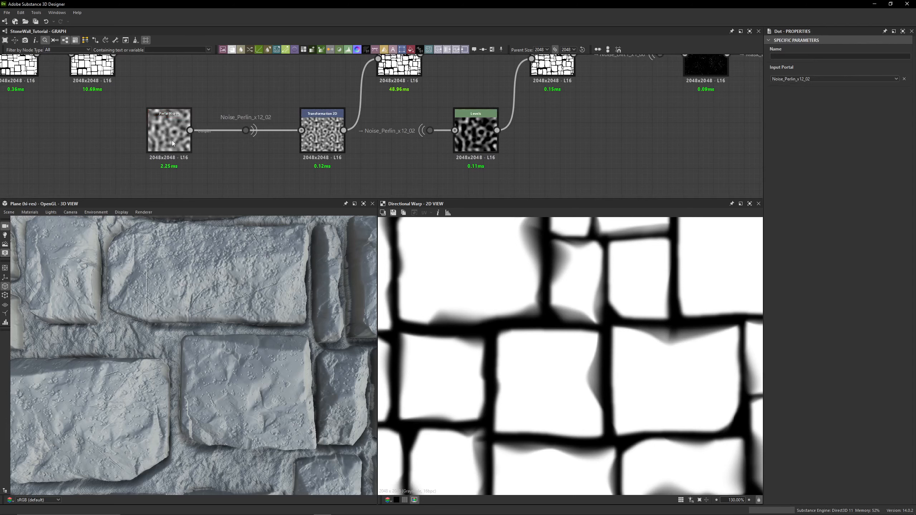
# - Preview the Levels node output and show its level parameters, fitting the 2D view
pyautogui.moveTo(548, 136); pyautogui.dragTo(438, 185, button='middle')
pyautogui.doubleClick(368, 180)
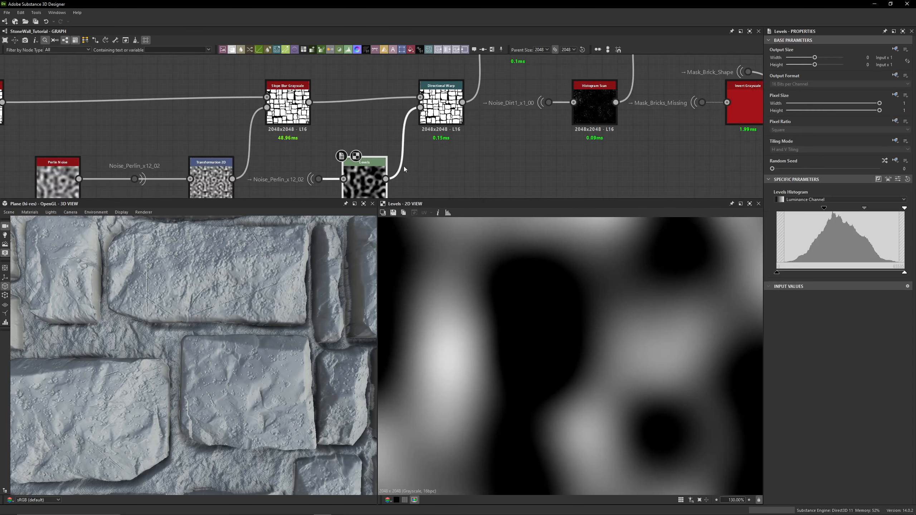
pyautogui.click(898, 179)
pyautogui.press('f')
pyautogui.scroll(3, 521, 334)
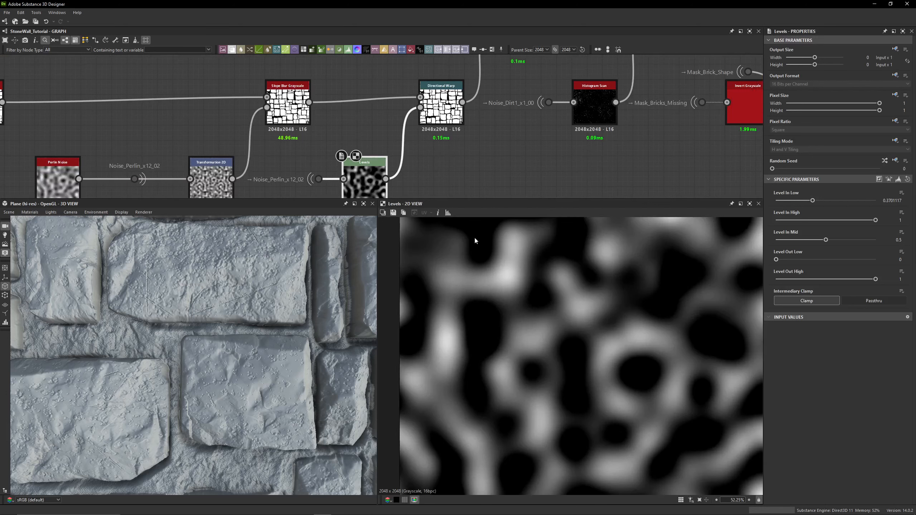
# - Switch the 2D preview between the Directional Warp and Levels nodes to compare their outputs
pyautogui.doubleClick(441, 108)
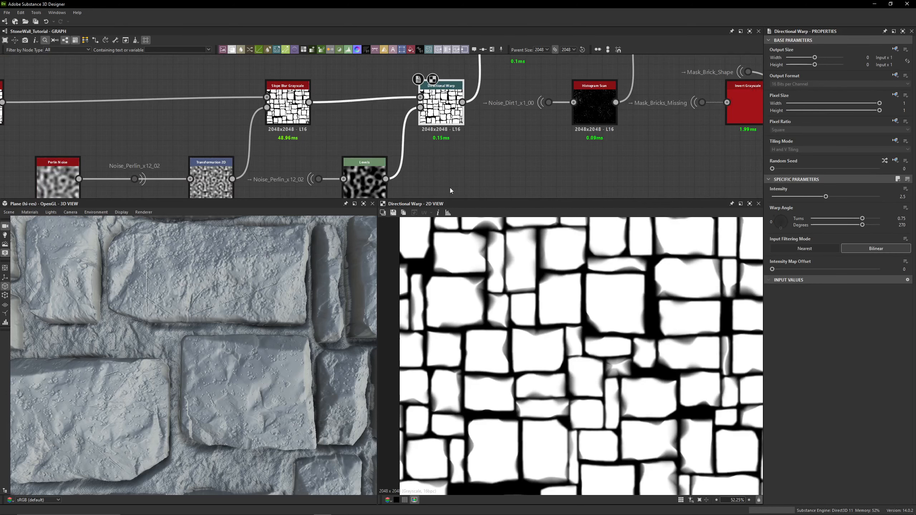
pyautogui.doubleClick(369, 183)
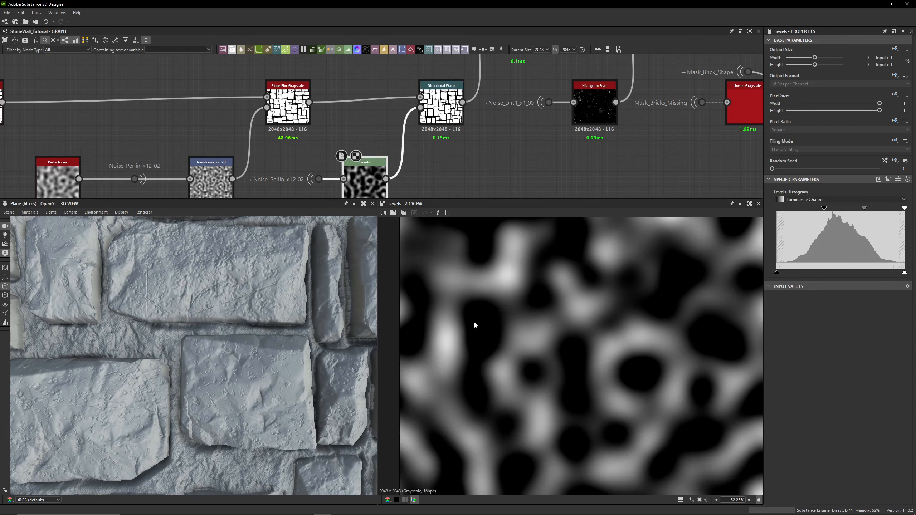
pyautogui.doubleClick(448, 108)
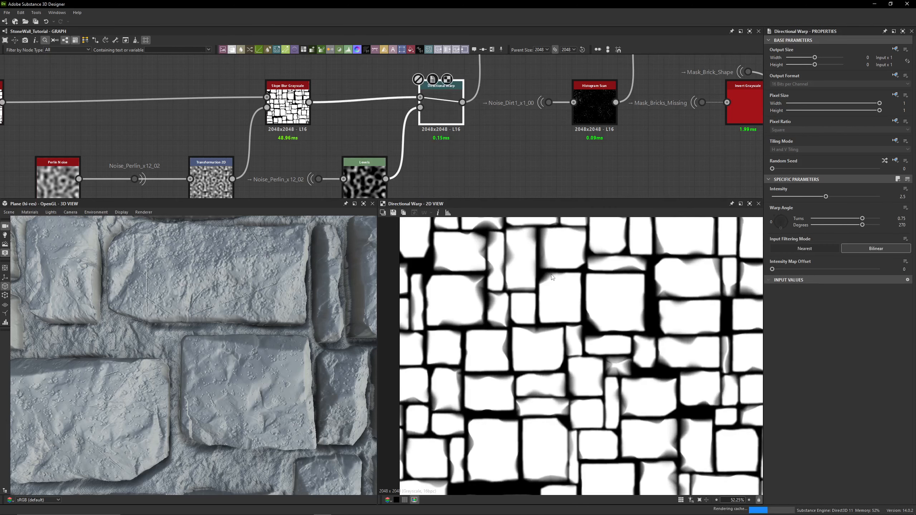
# - Preview the Subtract Blend node's output and survey the graph around the Grout Height Blenders frame
pyautogui.moveTo(509, 134); pyautogui.dragTo(387, 84, button='middle')
pyautogui.doubleClick(503, 133)
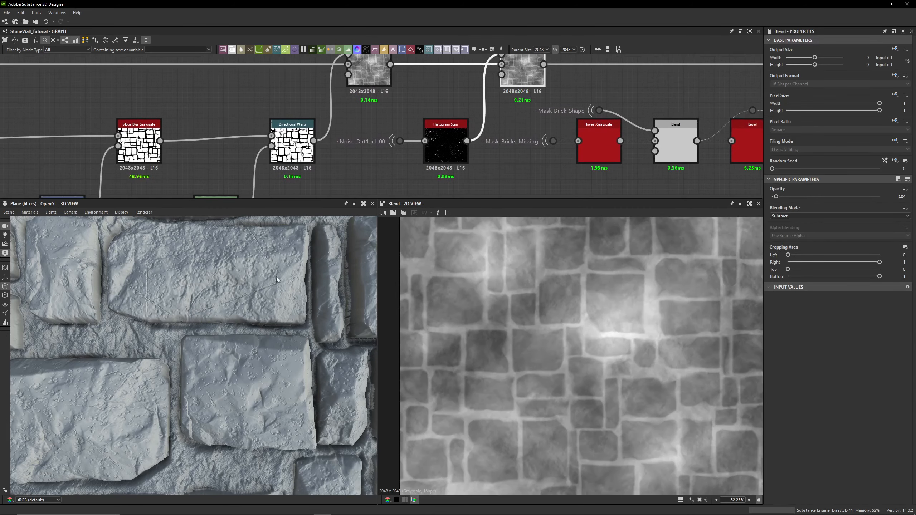
pyautogui.scroll(-10, 595, 119)
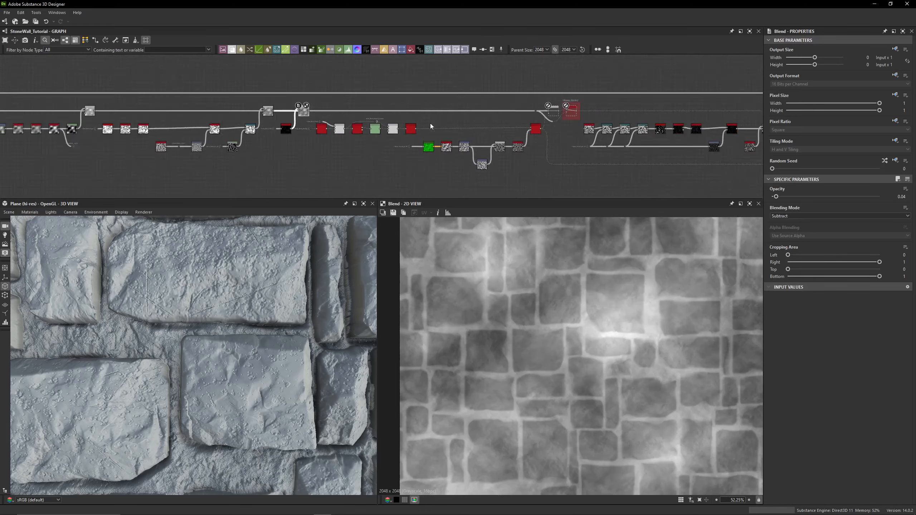
pyautogui.scroll(8, 445, 122)
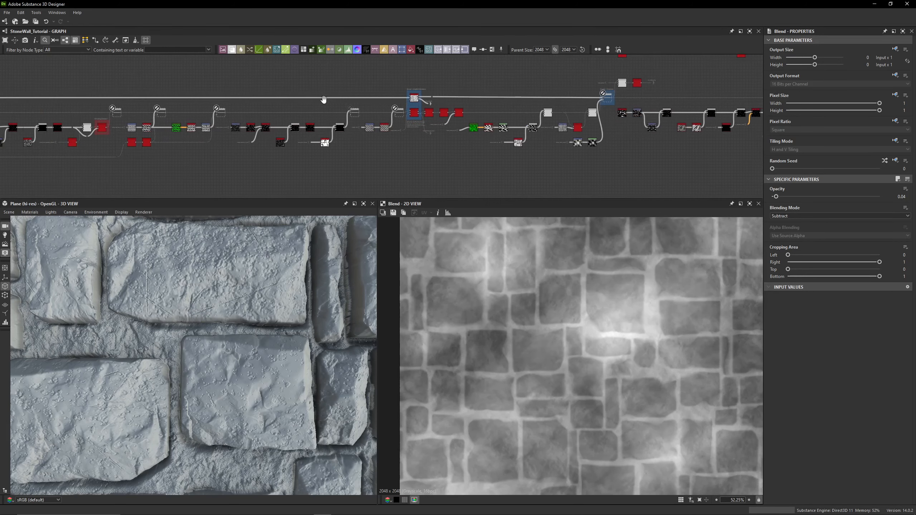
pyautogui.scroll(5, 336, 115)
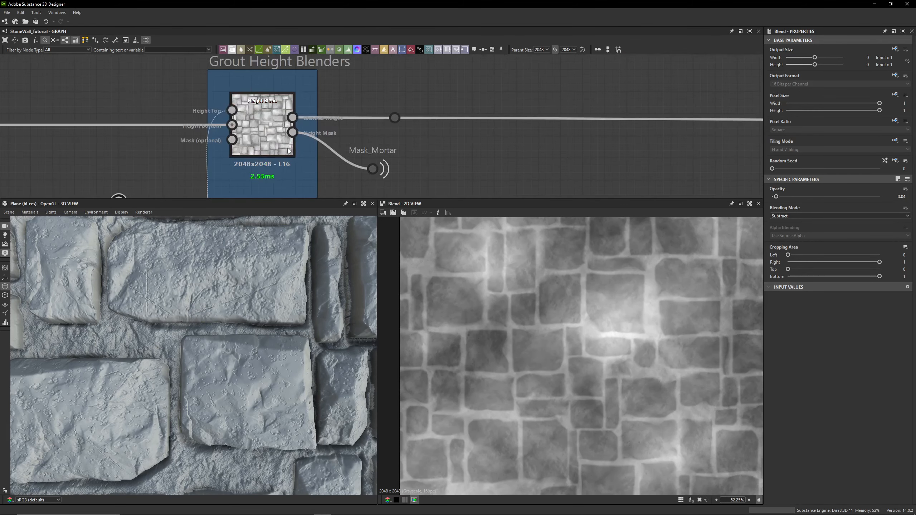
pyautogui.scroll(-3, 322, 119)
pyautogui.moveTo(323, 119); pyautogui.dragTo(377, 89, button='middle')
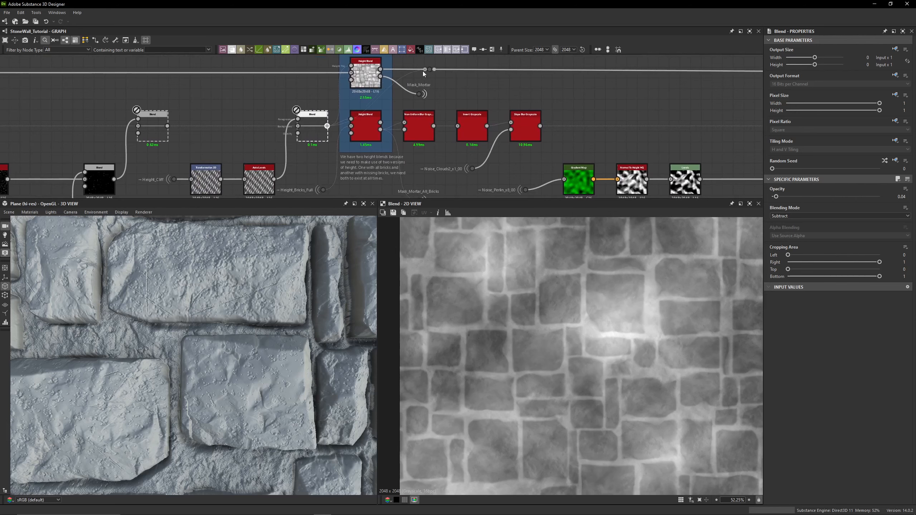
pyautogui.moveTo(422, 71); pyautogui.dragTo(425, 69)
# - Orbit and zoom the 3D view to inspect the stone wall surface up close
pyautogui.moveTo(158, 338); pyautogui.dragTo(228, 139)
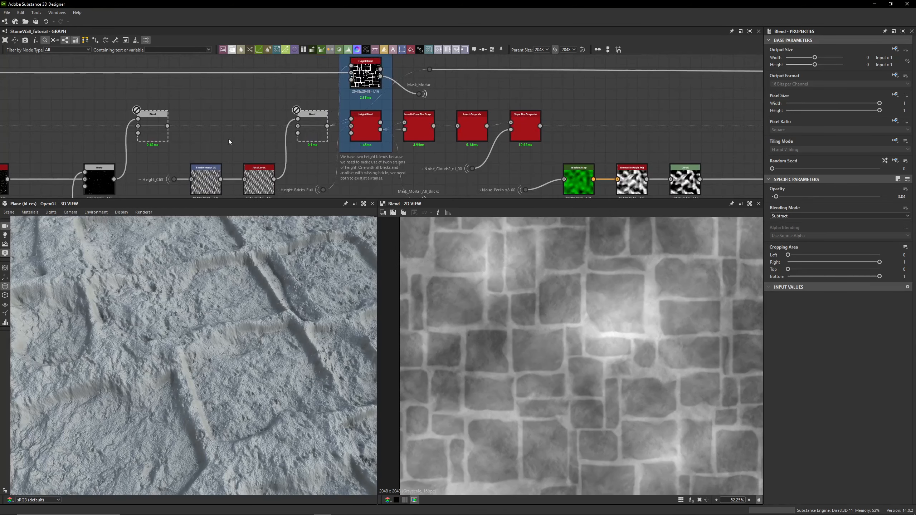
pyautogui.scroll(-5, 217, 140)
pyautogui.moveTo(43, 140); pyautogui.dragTo(660, 127, button='middle')
pyautogui.moveTo(97, 133); pyautogui.dragTo(438, 134, button='middle')
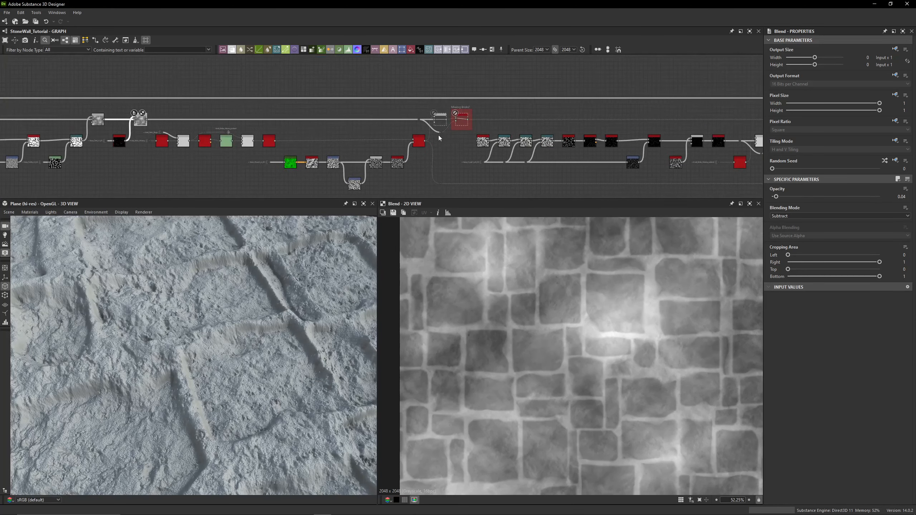
pyautogui.scroll(2, 435, 136)
pyautogui.moveTo(213, 126); pyautogui.dragTo(559, 129, button='middle')
pyautogui.scroll(4, 337, 143)
pyautogui.moveTo(257, 146)
pyautogui.mouseDown(button='middle')
pyautogui.moveTo(350, 118)
pyautogui.moveTo(347, 157)
pyautogui.moveTo(251, 153)
pyautogui.mouseUp(button='middle')
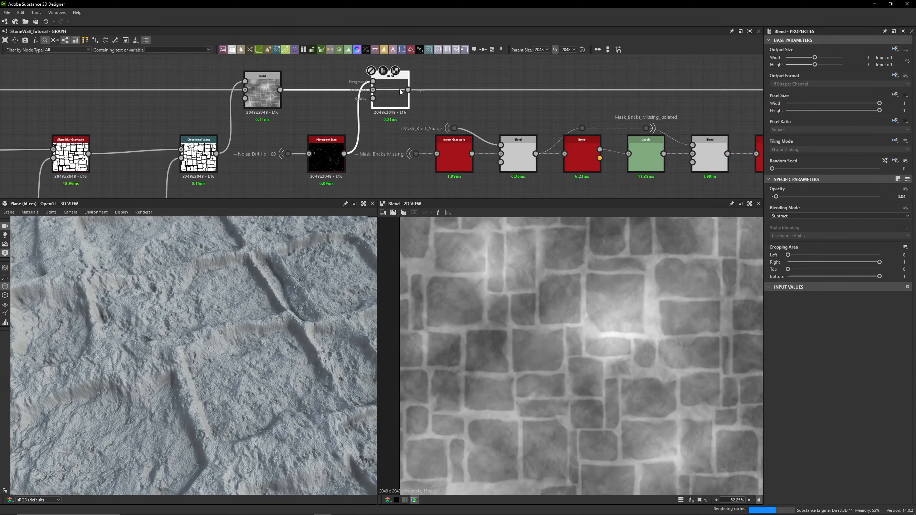
pyautogui.moveTo(301, 322); pyautogui.dragTo(262, 297)
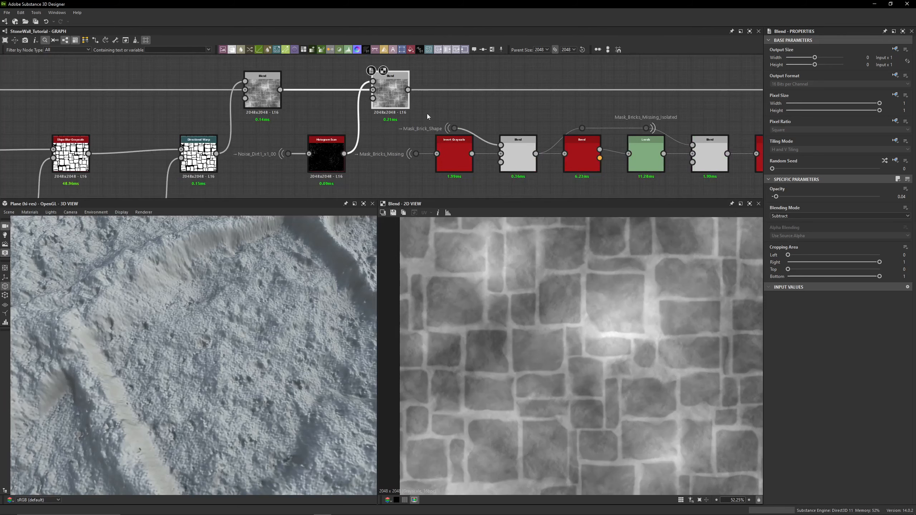
pyautogui.moveTo(212, 337); pyautogui.dragTo(210, 340)
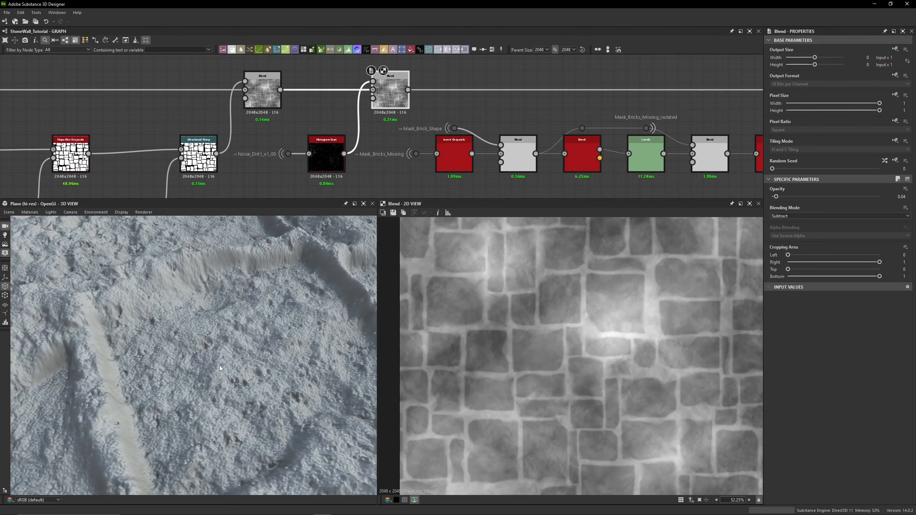
pyautogui.moveTo(262, 234); pyautogui.dragTo(235, 321)
pyautogui.moveTo(233, 422); pyautogui.dragTo(211, 288)
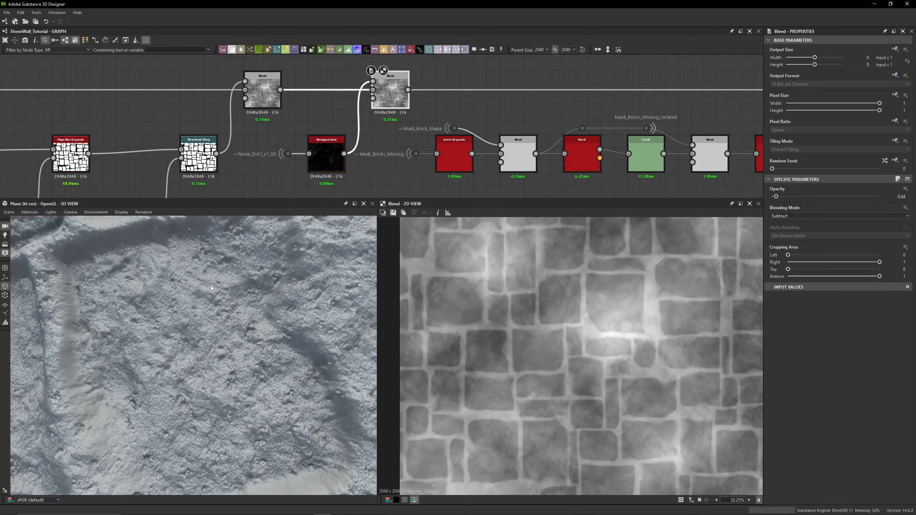
pyautogui.click(72, 213)
pyautogui.click(100, 303)
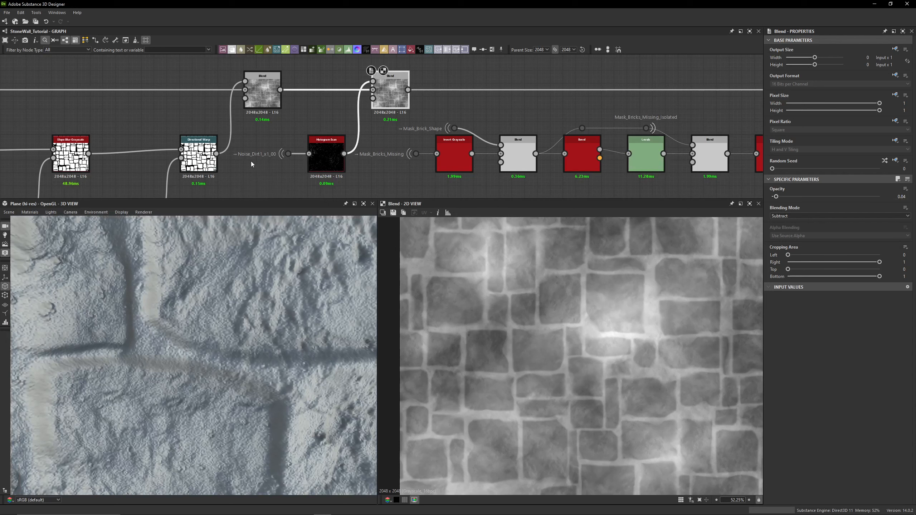
# - Preview the Histogram Scan node's output and its Noise_Dirt1_x1_00 input to compare them
pyautogui.scroll(3, 251, 161)
pyautogui.moveTo(326, 112); pyautogui.dragTo(300, 169)
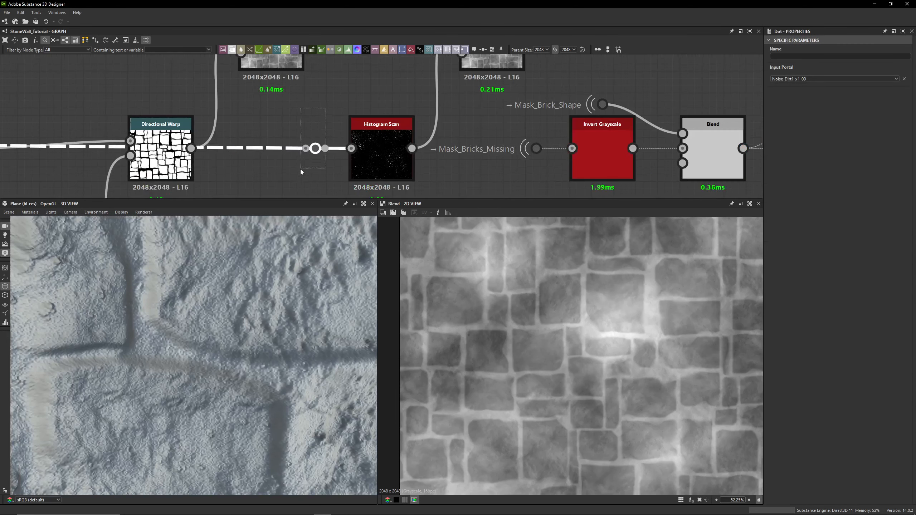
pyautogui.moveTo(374, 134); pyautogui.dragTo(329, 155, button='middle')
pyautogui.doubleClick(329, 155)
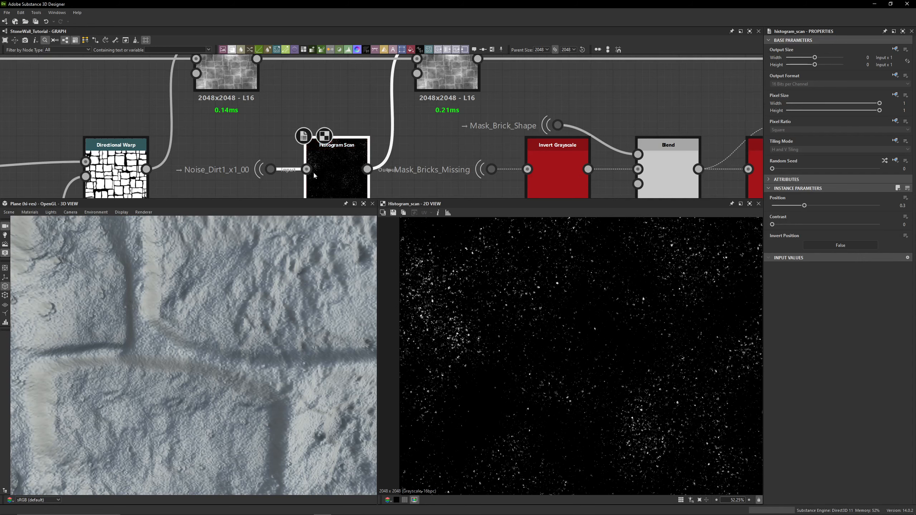
pyautogui.click(308, 169)
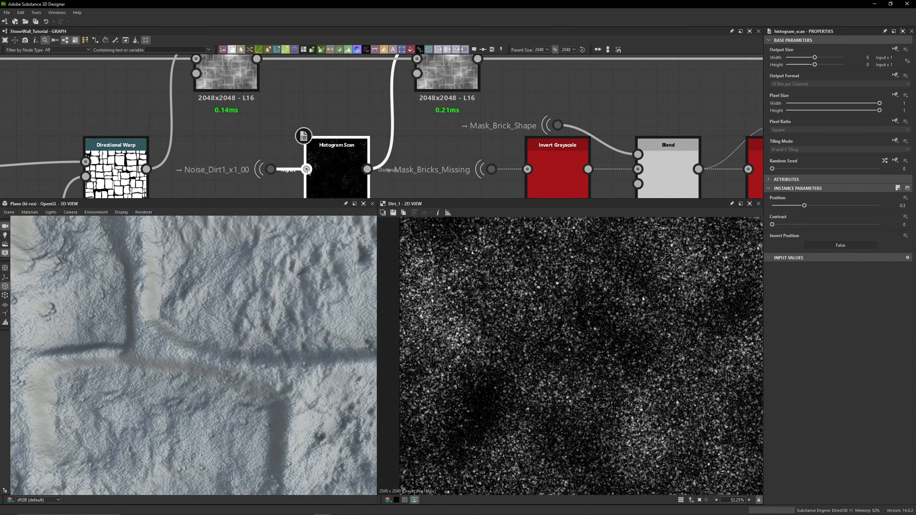
pyautogui.doubleClick(332, 162)
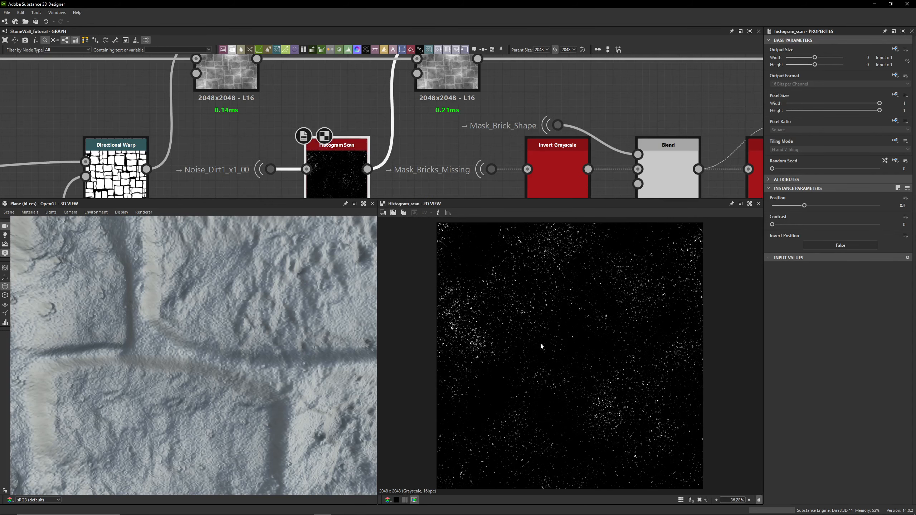
# - Zoom the 2D view and toggle the Histogram Scan bypass on and off while checking the 3D result
pyautogui.scroll(8, 542, 347)
pyautogui.hotkey('shift', 'd')
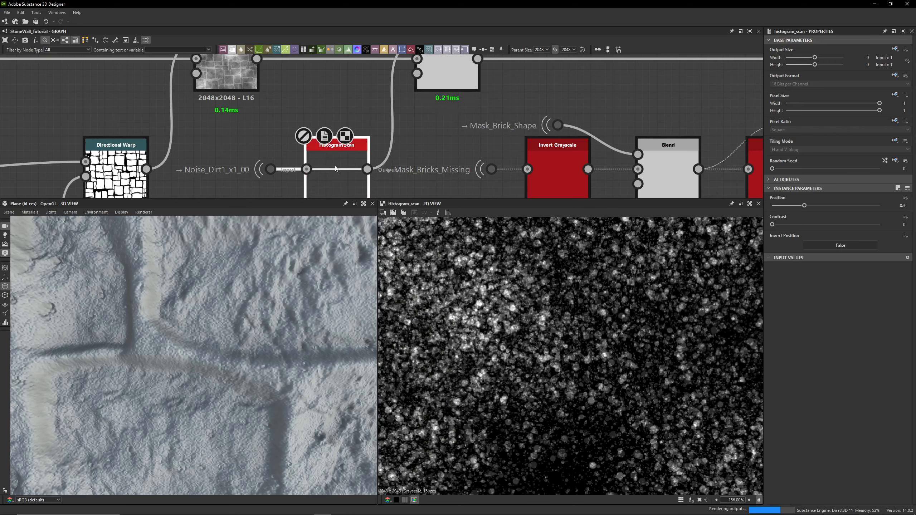
pyautogui.moveTo(315, 372); pyautogui.dragTo(393, 298)
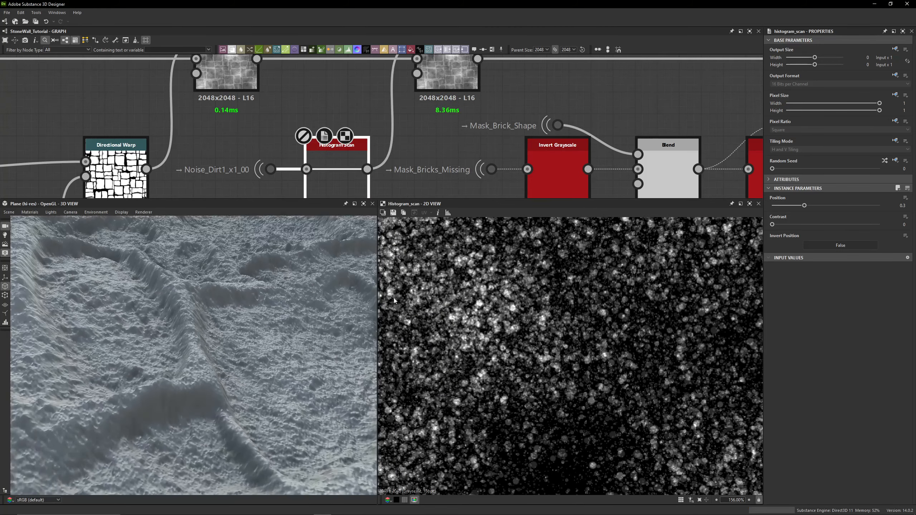
pyautogui.hotkey('shift', 'd')
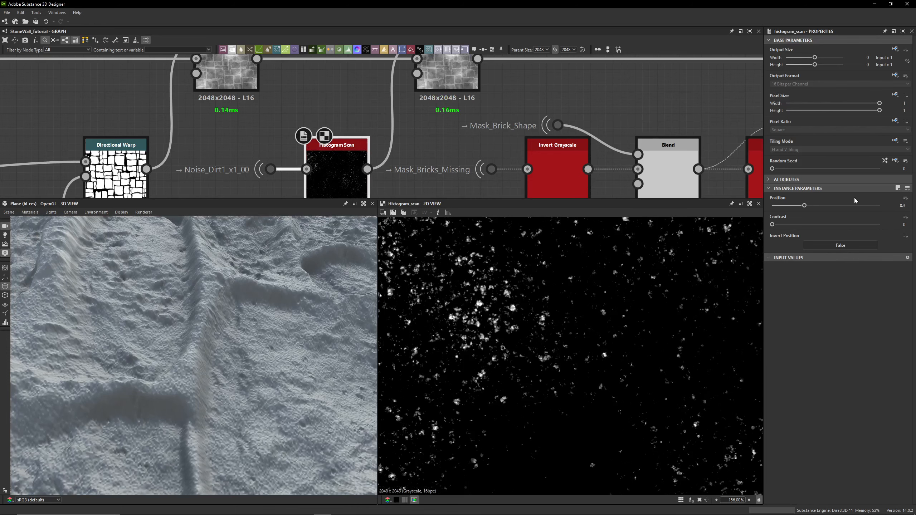
# - Select the Min (Darken) Blend node beside the Missing Bricks? frame and toggle its bypass to compare the 3D wall
pyautogui.moveTo(499, 93); pyautogui.dragTo(446, 130, button='middle')
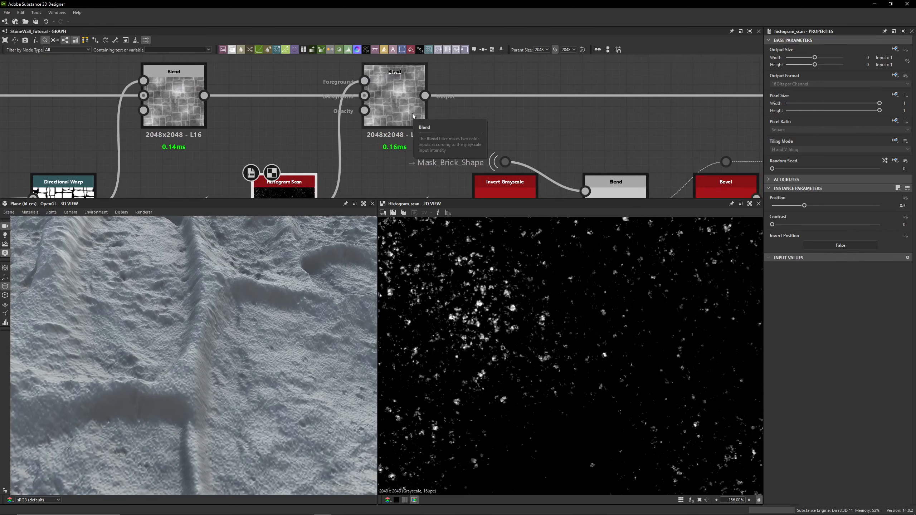
pyautogui.click(403, 110)
pyautogui.scroll(-8, 395, 79)
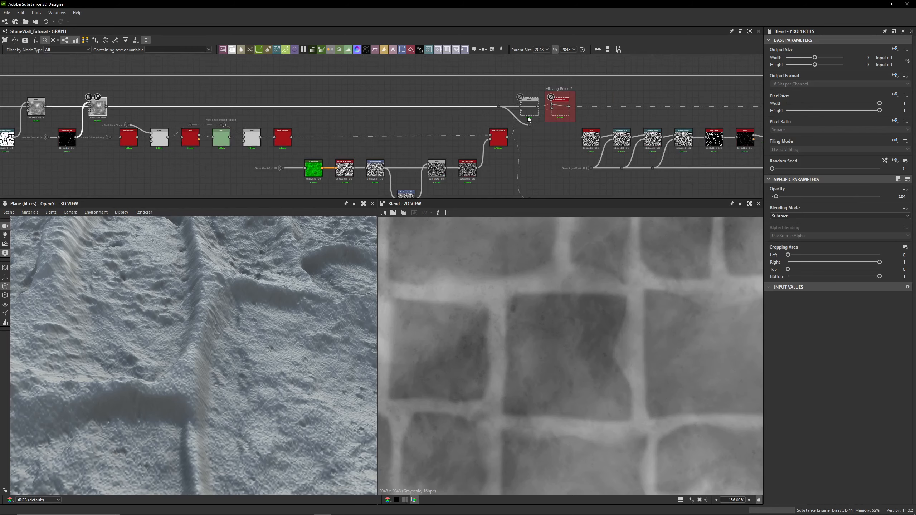
pyautogui.scroll(5, 529, 119)
pyautogui.click(532, 110)
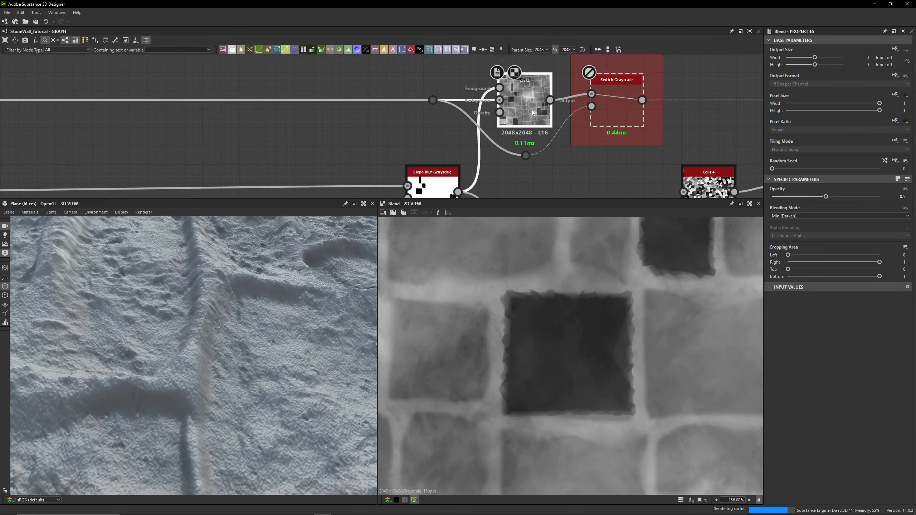
pyautogui.scroll(-6, 213, 319)
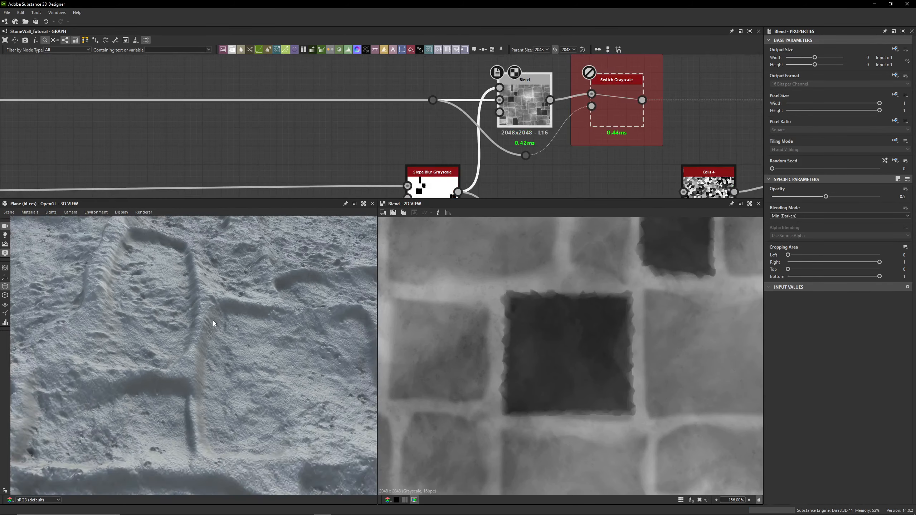
pyautogui.moveTo(215, 315); pyautogui.dragTo(269, 317)
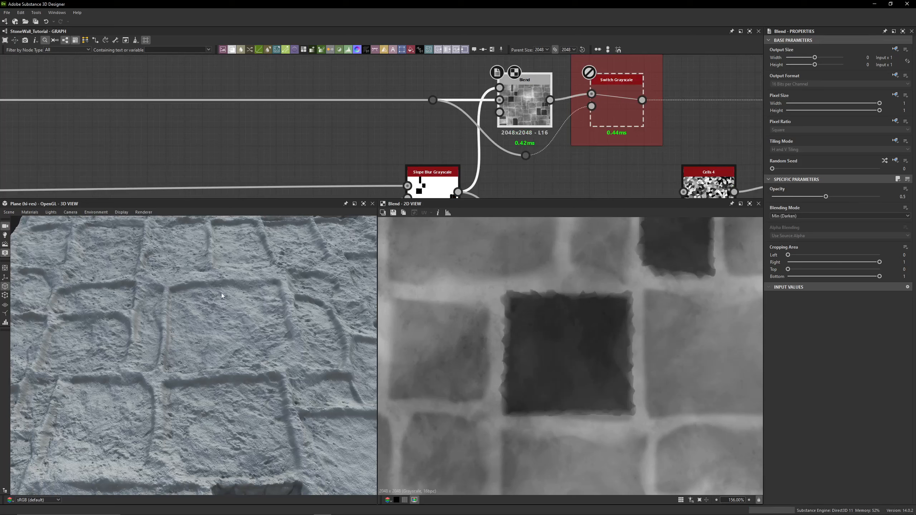
pyautogui.hotkey('shift', 'd')
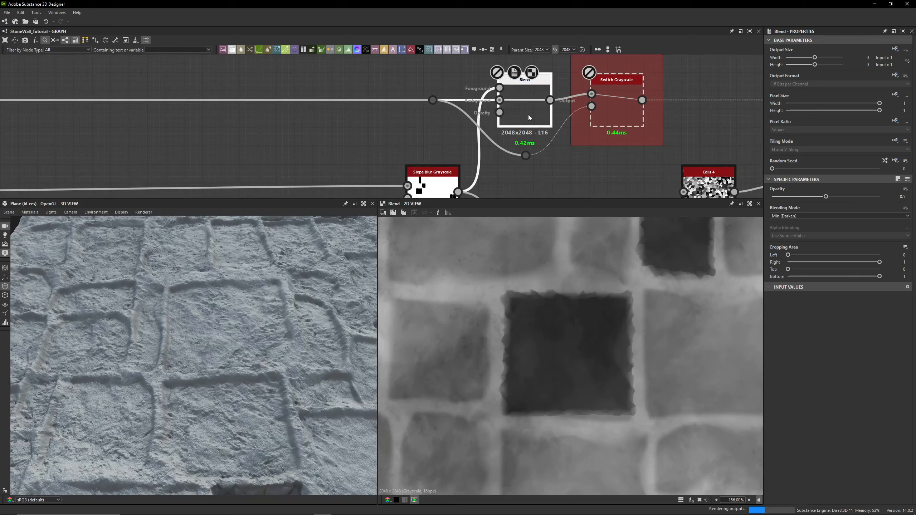
pyautogui.moveTo(234, 334); pyautogui.dragTo(143, 329)
pyautogui.hotkey('shift', 'd')
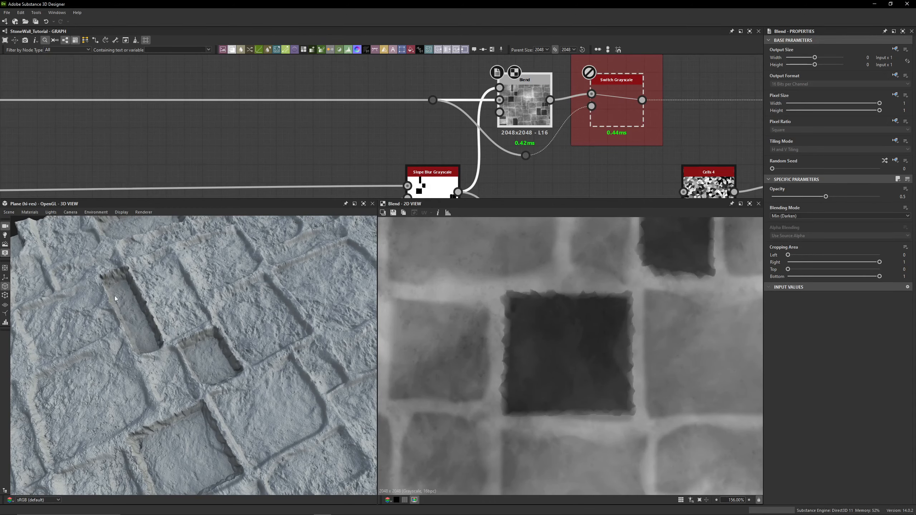
# - Navigate back along the graph and select the Mask_Bricks_Missing portal dot
pyautogui.scroll(-5, 396, 147)
pyautogui.moveTo(332, 151); pyautogui.dragTo(412, 119, button='middle')
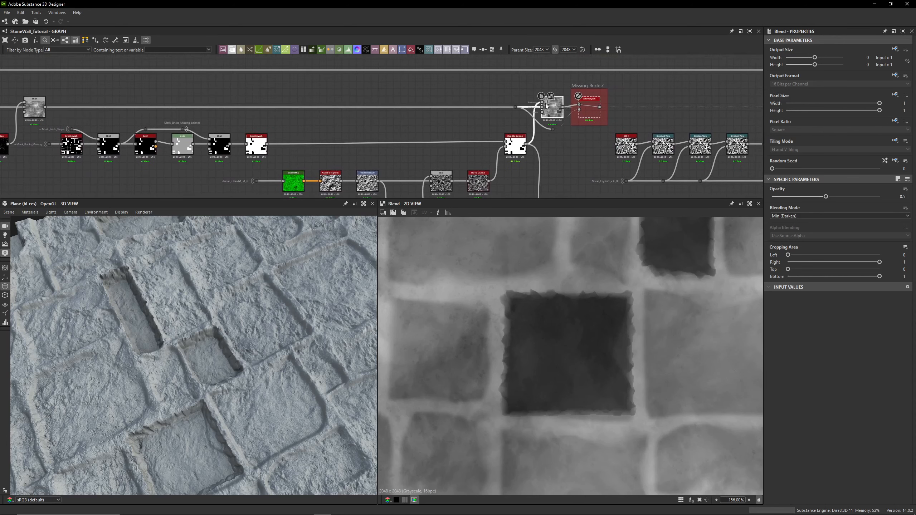
pyautogui.scroll(8, 546, 103)
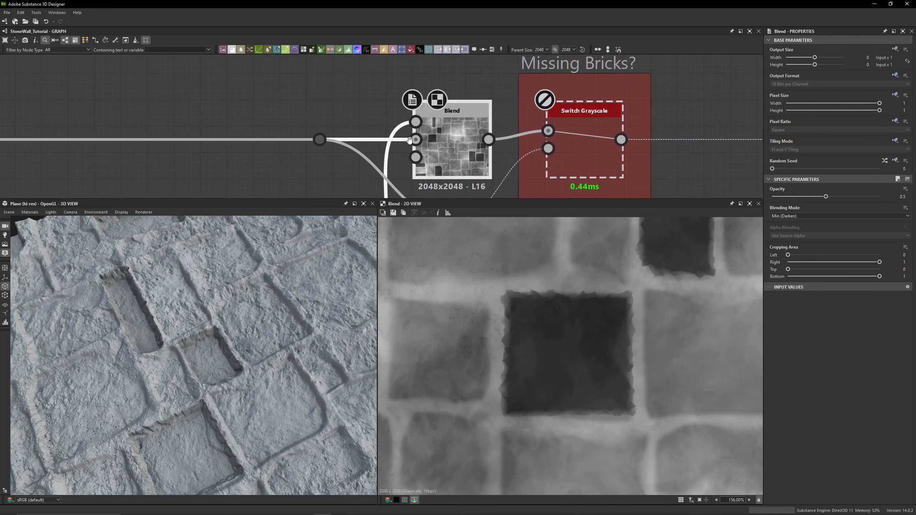
pyautogui.scroll(-10, 410, 140)
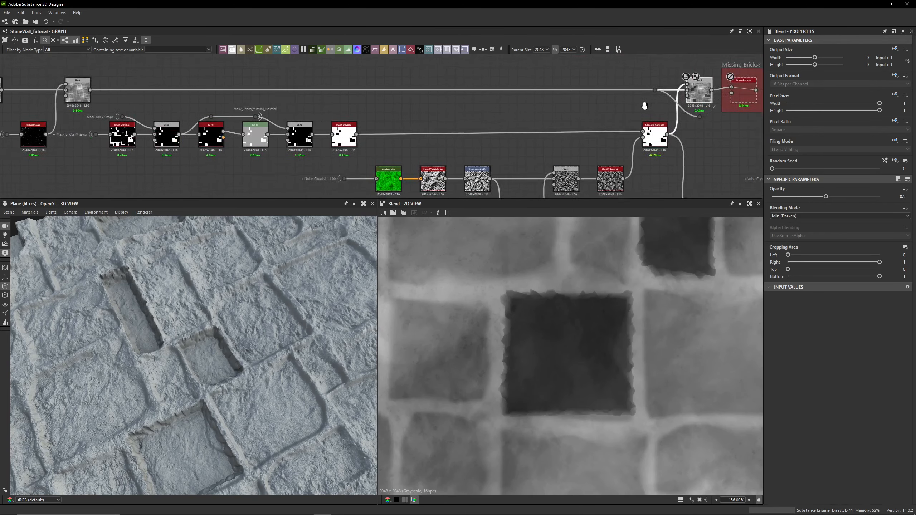
pyautogui.moveTo(645, 105); pyautogui.dragTo(584, 93, button='middle')
pyautogui.moveTo(196, 370); pyautogui.dragTo(220, 348)
pyautogui.moveTo(477, 105); pyautogui.dragTo(652, 104, button='middle')
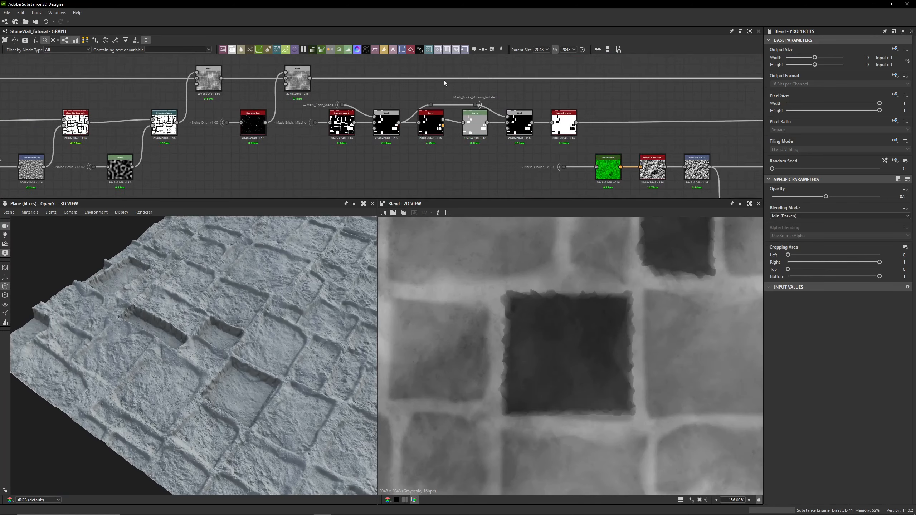
pyautogui.scroll(4, 288, 128)
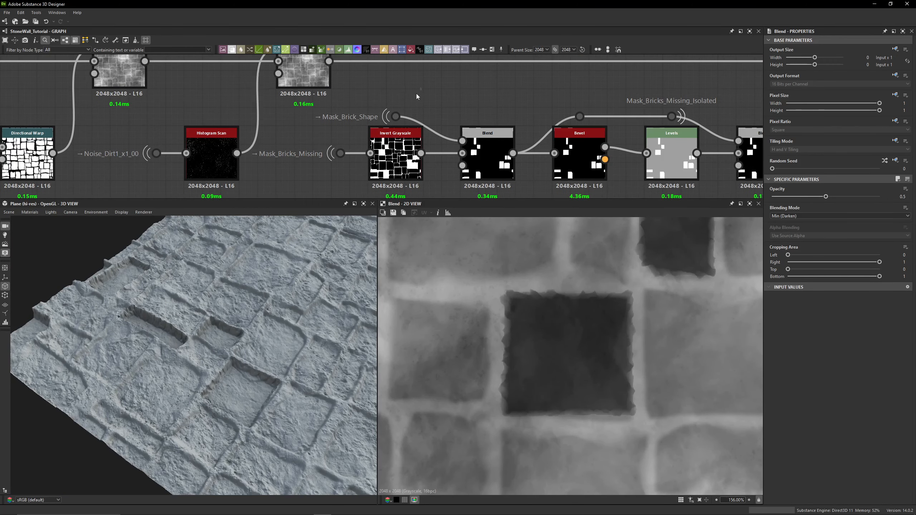
pyautogui.moveTo(417, 94); pyautogui.dragTo(383, 122)
pyautogui.moveTo(318, 140); pyautogui.dragTo(352, 175)
pyautogui.click(313, 167)
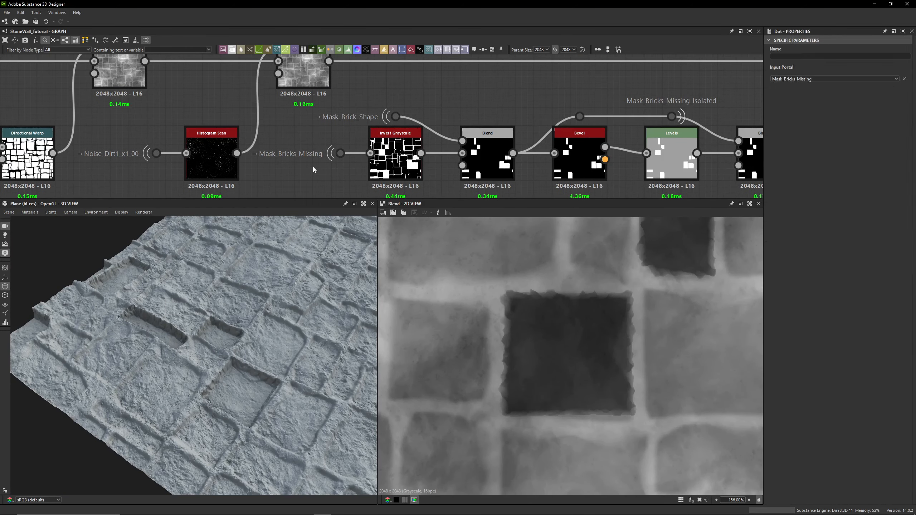
# - Preview the Mask_Bricks_Missing portal and trace it back to its source in the Missing Brick Amount frame
pyautogui.doubleClick(350, 154)
pyautogui.scroll(-4, 305, 158)
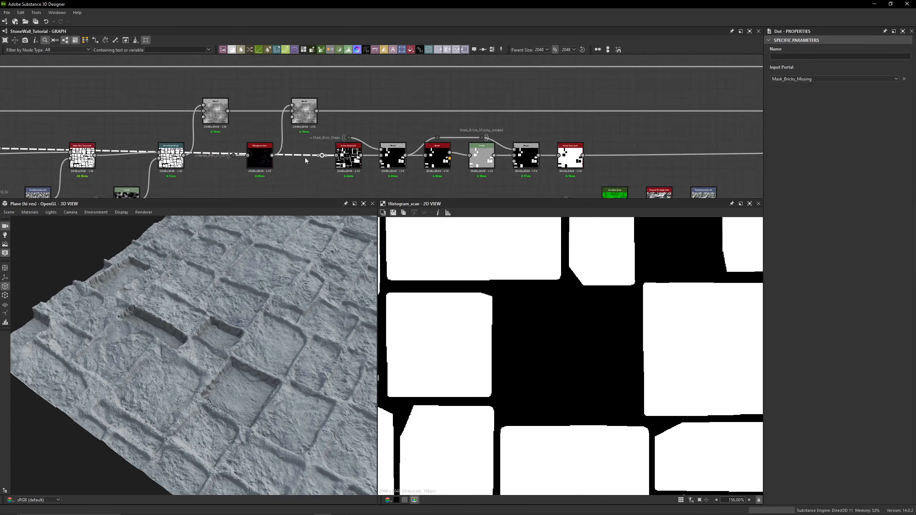
pyautogui.moveTo(305, 157); pyautogui.dragTo(545, 123, button='middle')
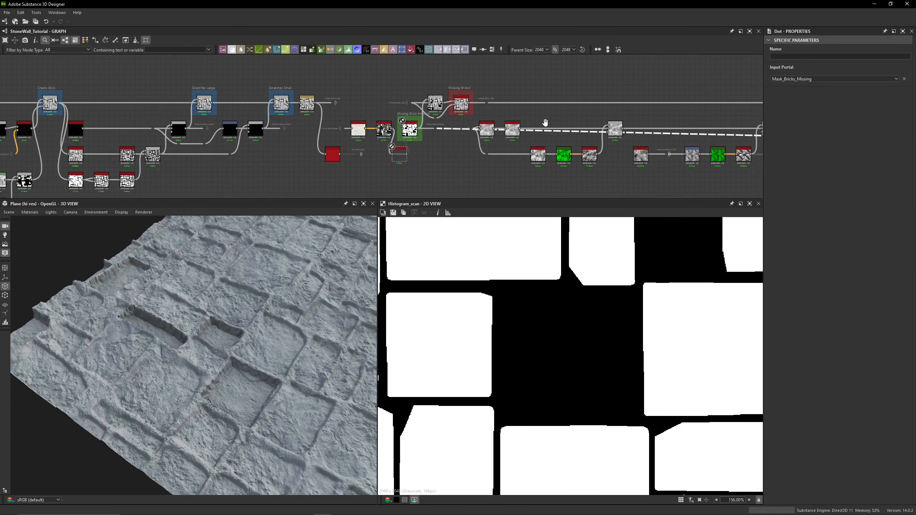
pyautogui.scroll(5, 410, 130)
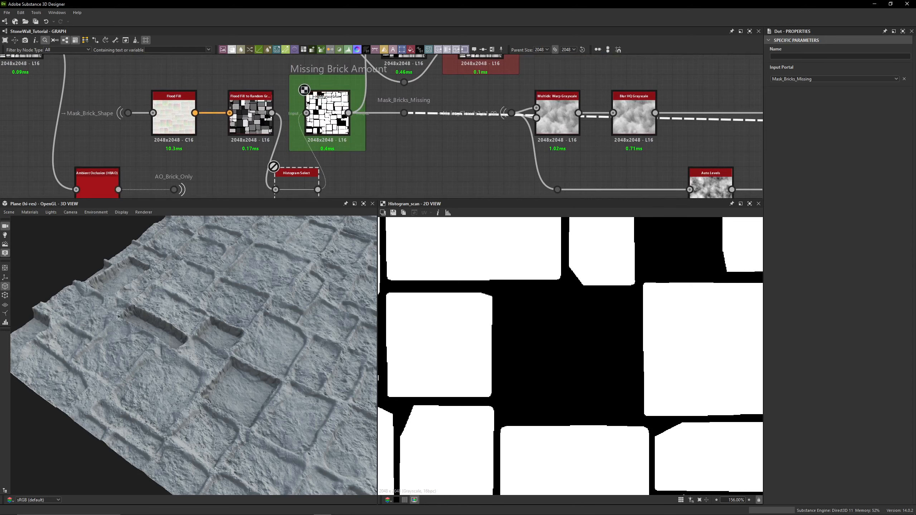
pyautogui.scroll(-6, 458, 152)
pyautogui.moveTo(722, 106); pyautogui.dragTo(379, 103, button='middle')
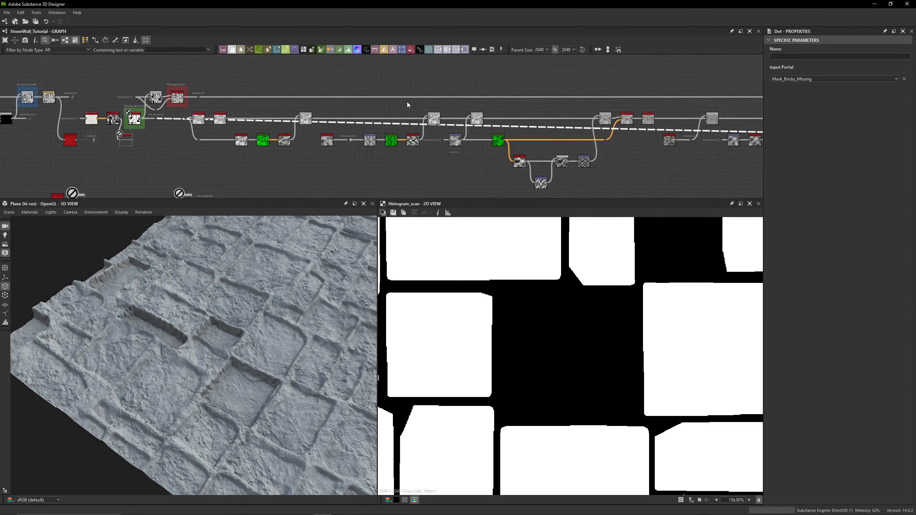
pyautogui.moveTo(603, 108); pyautogui.dragTo(329, 106, button='middle')
pyautogui.moveTo(693, 115); pyautogui.dragTo(249, 113, button='middle')
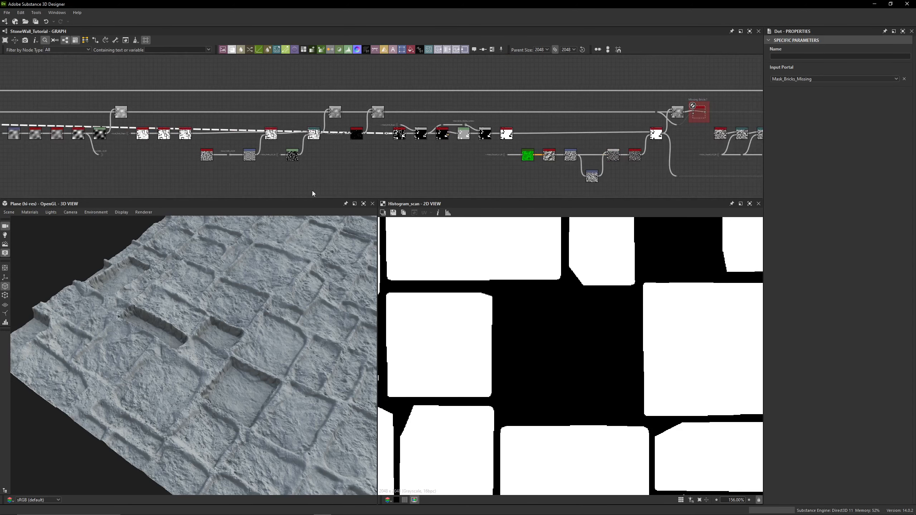
pyautogui.scroll(5, 382, 135)
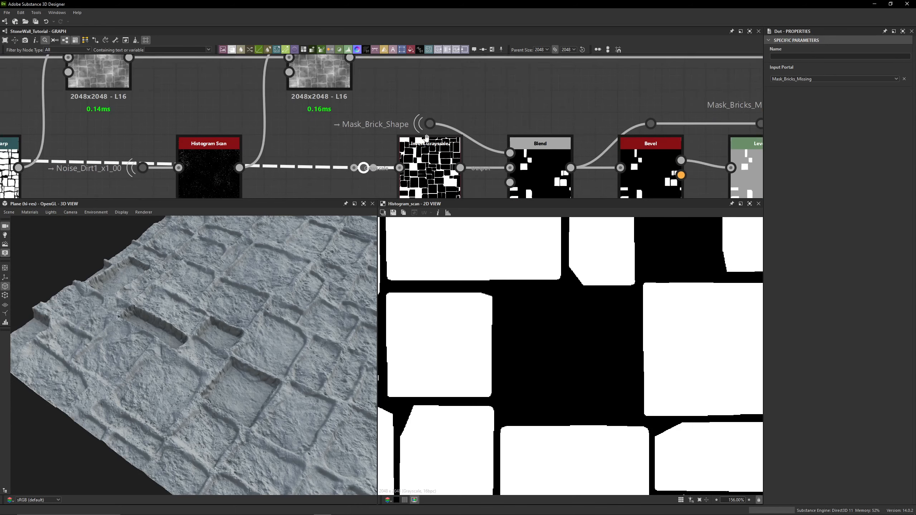
# - Preview the Invert Grayscale node and compare it with its Mask_Bricks_Missing portal input
pyautogui.doubleClick(400, 135)
pyautogui.scroll(-3, 528, 324)
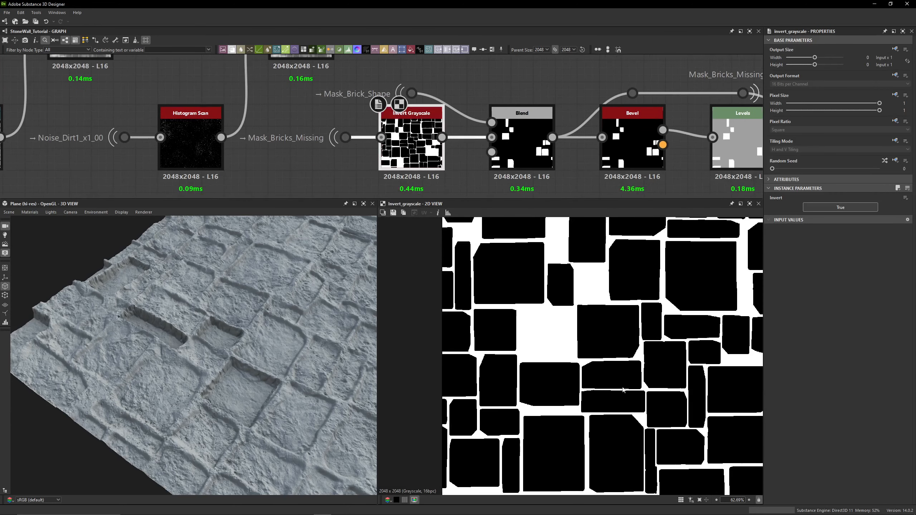
pyautogui.scroll(-3, 623, 390)
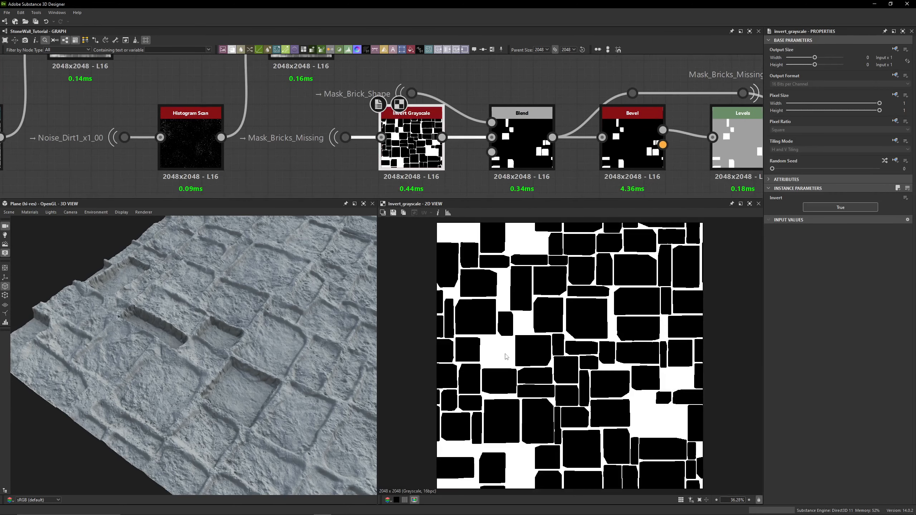
pyautogui.doubleClick(345, 137)
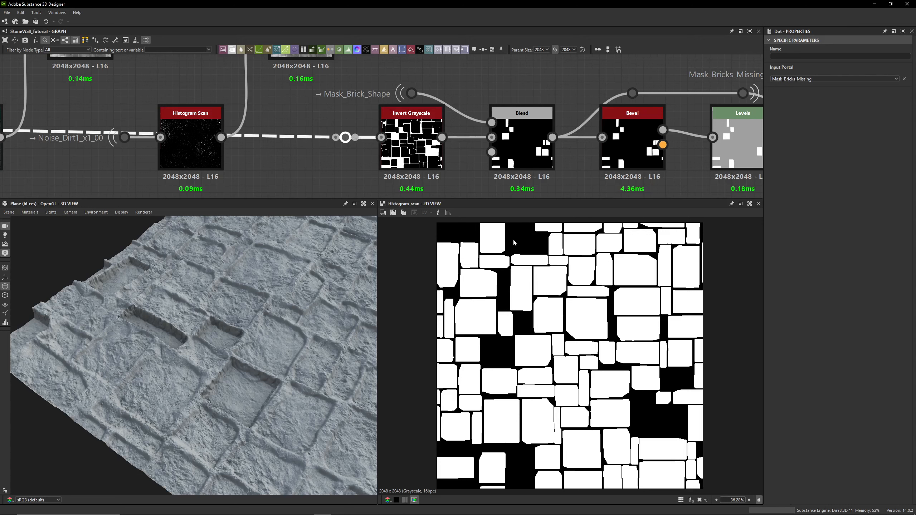
pyautogui.doubleClick(411, 144)
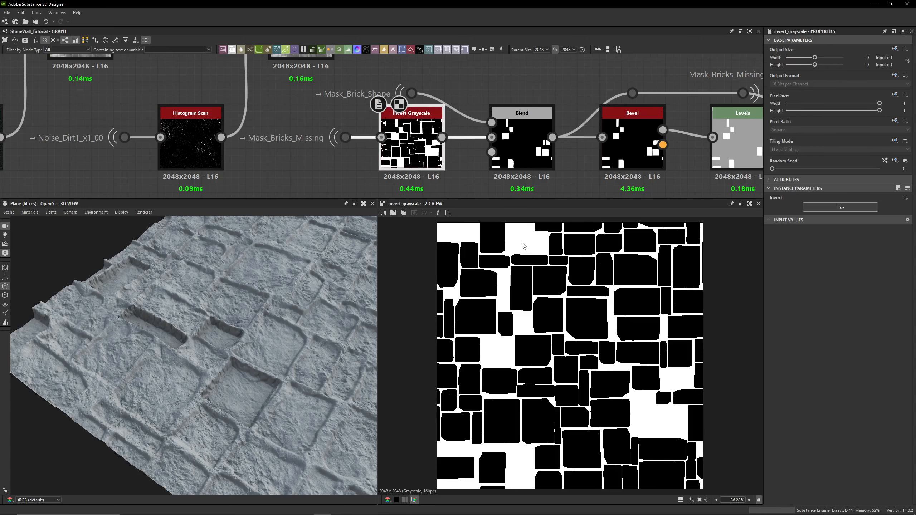
# - Preview the Mask_Brick_Shape portal and the Multiply Blend node that combines it with the inverted mask
pyautogui.scroll(10, 470, 254)
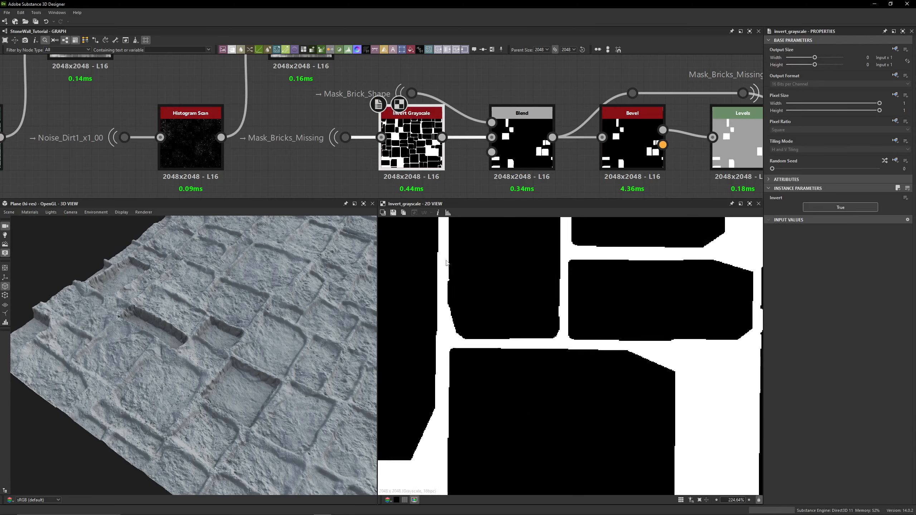
pyautogui.scroll(-3, 459, 116)
pyautogui.scroll(3, 440, 98)
pyautogui.click(440, 97)
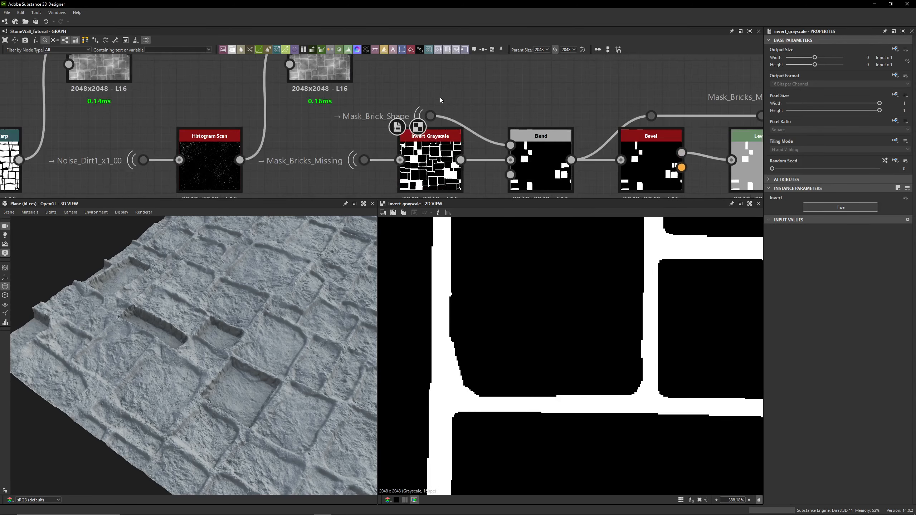
pyautogui.scroll(-10, 533, 313)
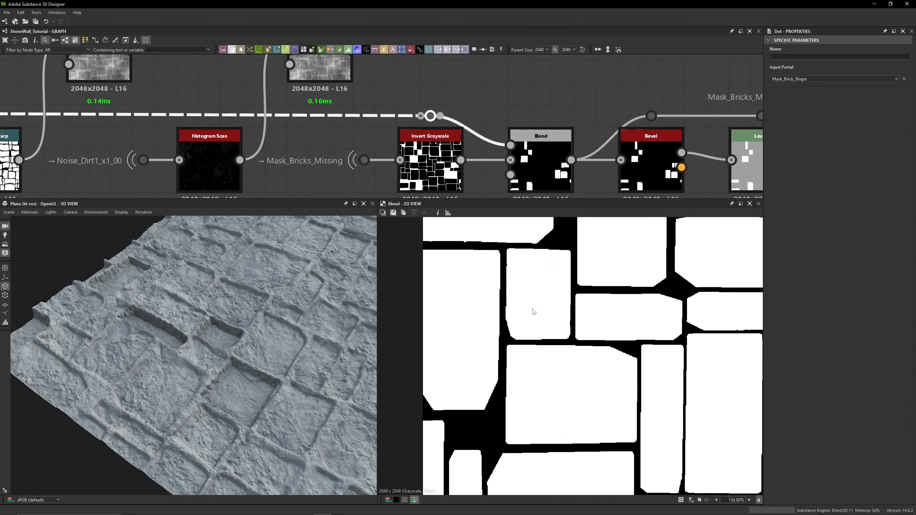
pyautogui.scroll(-2, 569, 365)
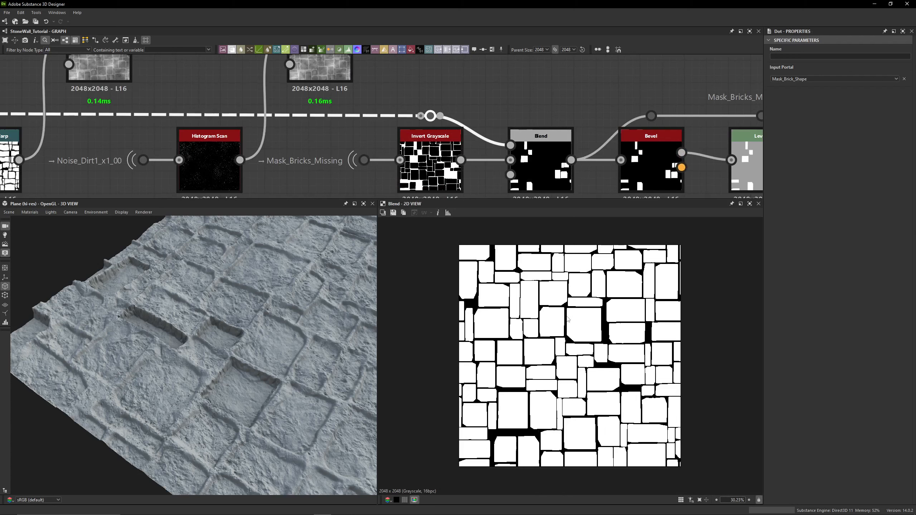
pyautogui.doubleClick(538, 167)
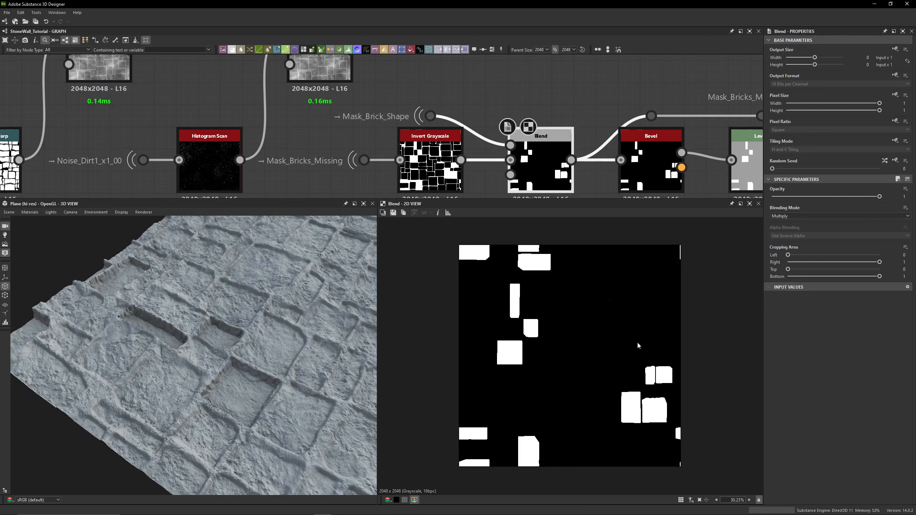
# - Switch the 3D view to a top-down view of the wall and select the Mask_Bricks_Missing_Isolated portal dot to see its links
pyautogui.moveTo(281, 400); pyautogui.dragTo(119, 324)
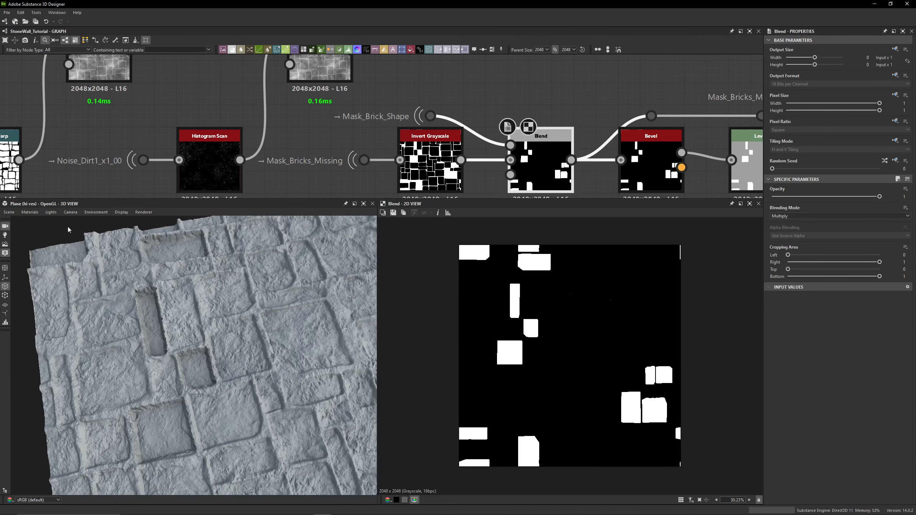
pyautogui.click(70, 212)
pyautogui.click(78, 299)
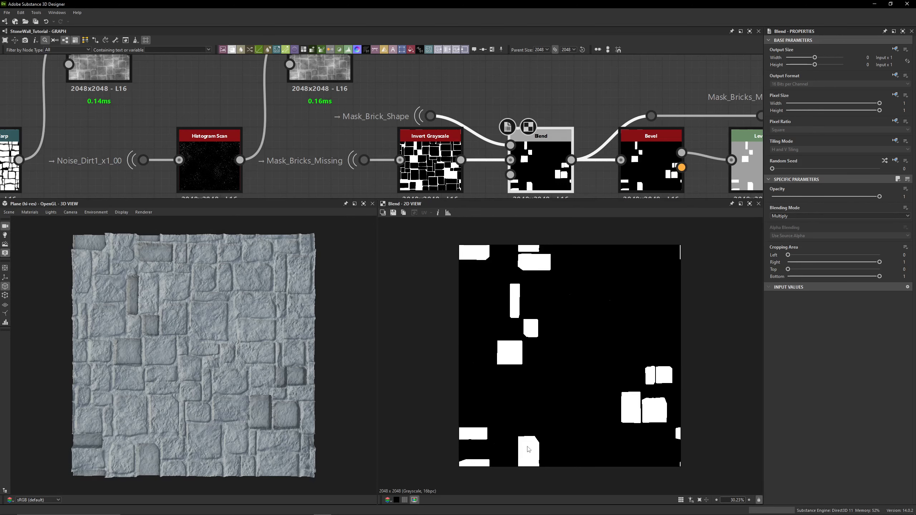
pyautogui.moveTo(557, 142); pyautogui.dragTo(360, 99, button='middle')
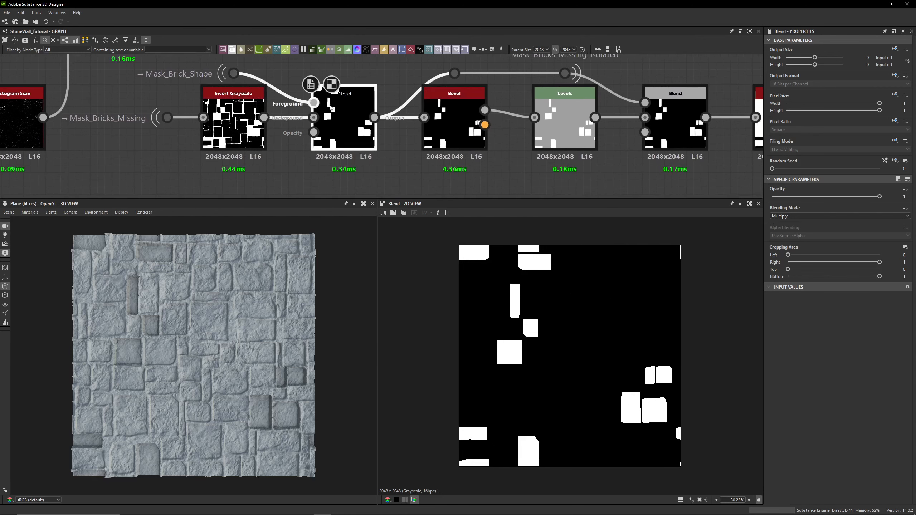
pyautogui.moveTo(521, 132); pyautogui.dragTo(422, 161, button='middle')
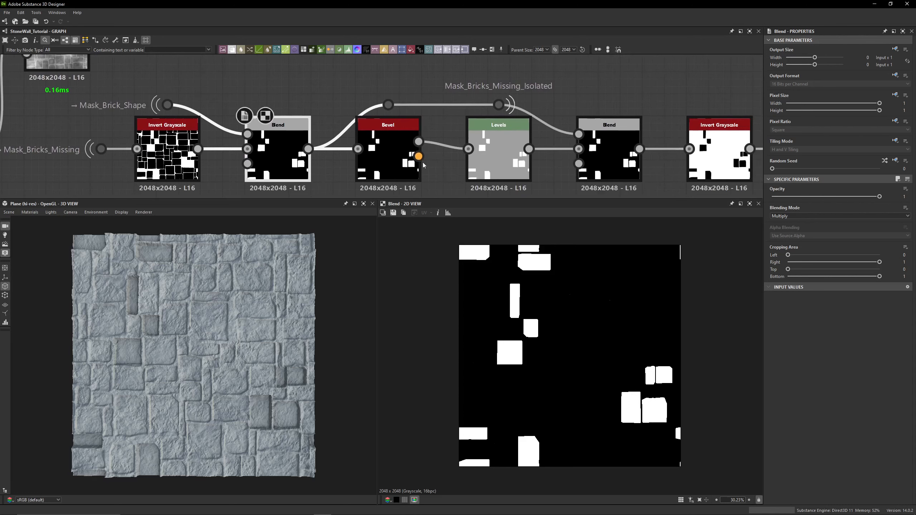
pyautogui.click(479, 90)
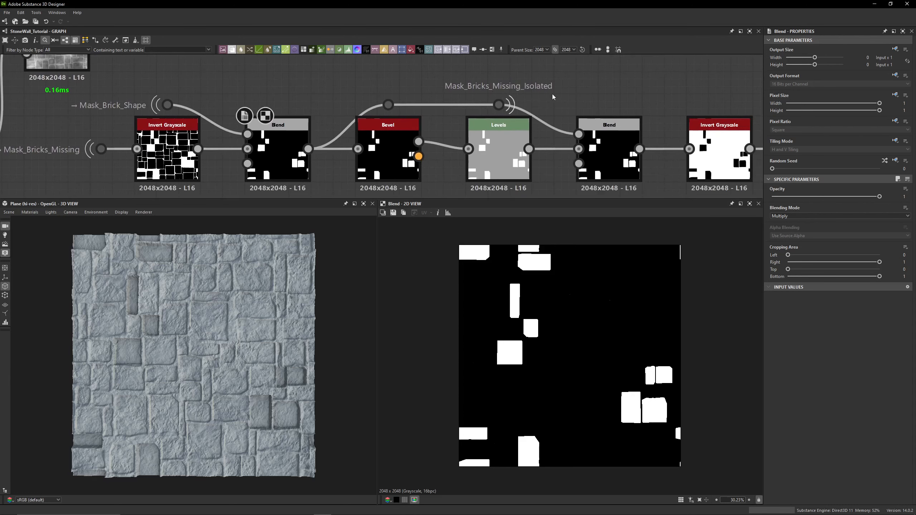
pyautogui.click(498, 104)
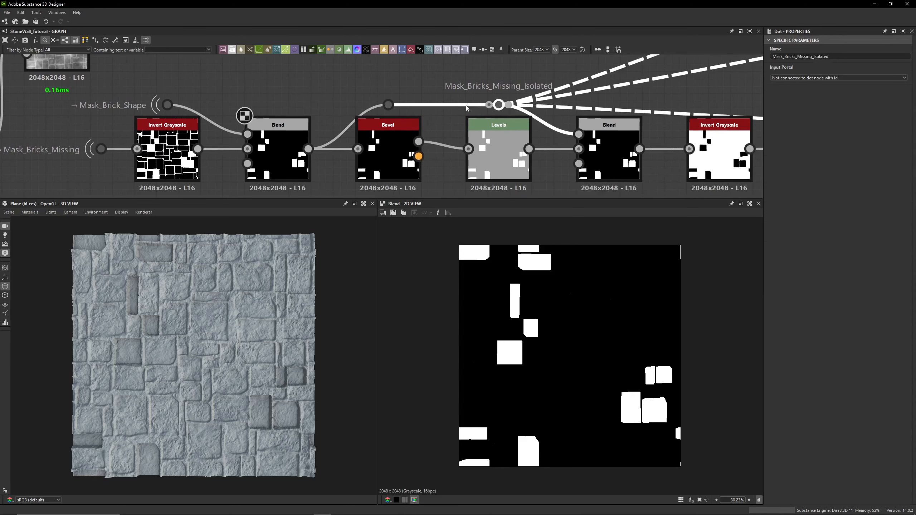
# - Pan along the missing-bricks chain and preview the Bevel node's height output
pyautogui.click(411, 71)
pyautogui.moveTo(355, 117); pyautogui.dragTo(351, 88, button='middle')
pyautogui.scroll(-1, 478, 85)
pyautogui.moveTo(477, 85); pyautogui.dragTo(475, 96, button='middle')
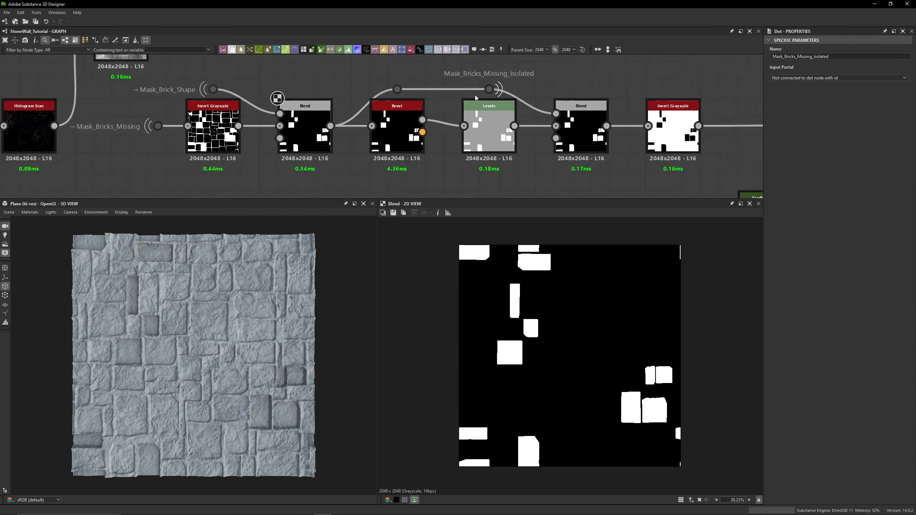
pyautogui.scroll(-1, 475, 97)
pyautogui.moveTo(375, 168); pyautogui.dragTo(380, 155, button='middle')
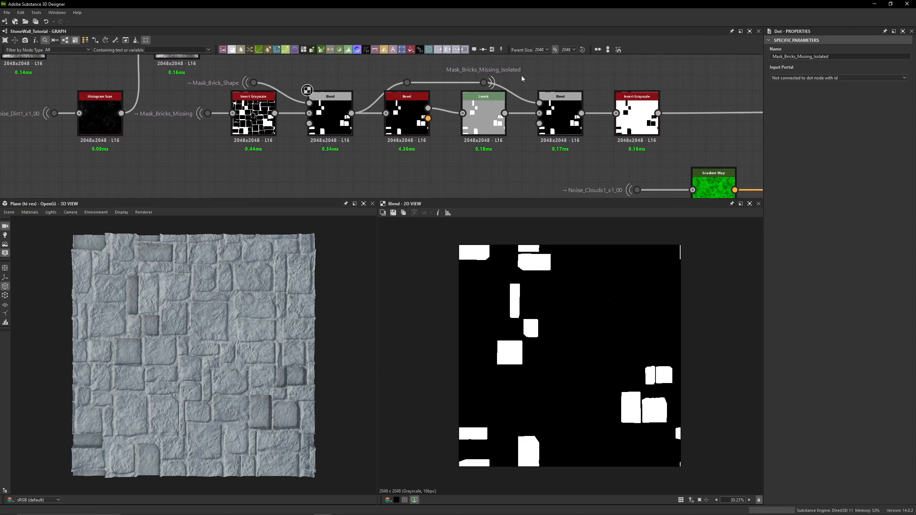
pyautogui.click(331, 118)
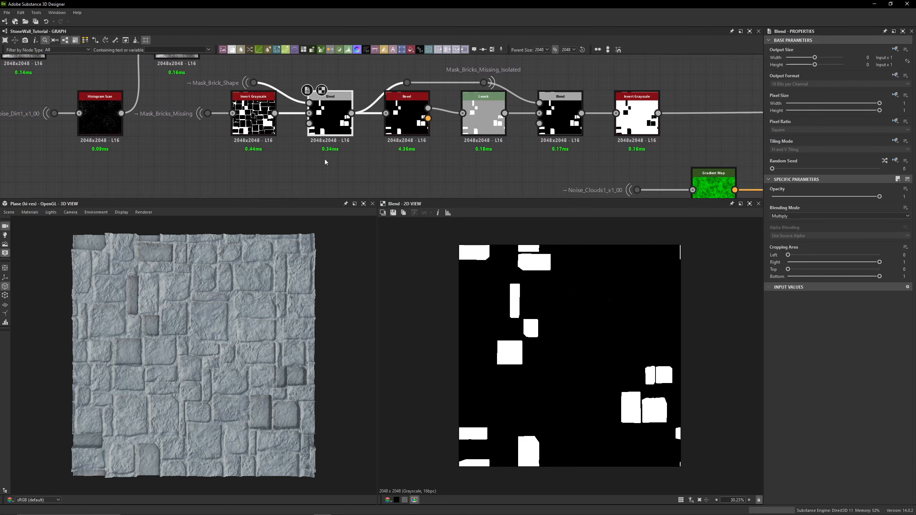
pyautogui.doubleClick(406, 115)
# - Zoom into a brick edge in the Bevel preview and into a missing-brick recess in the 3D view
pyautogui.scroll(5, 499, 345)
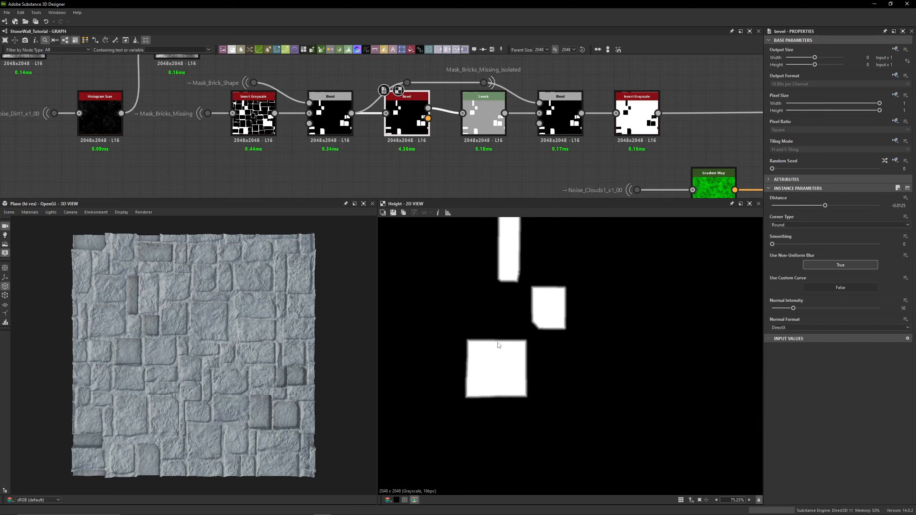
pyautogui.scroll(12, 453, 333)
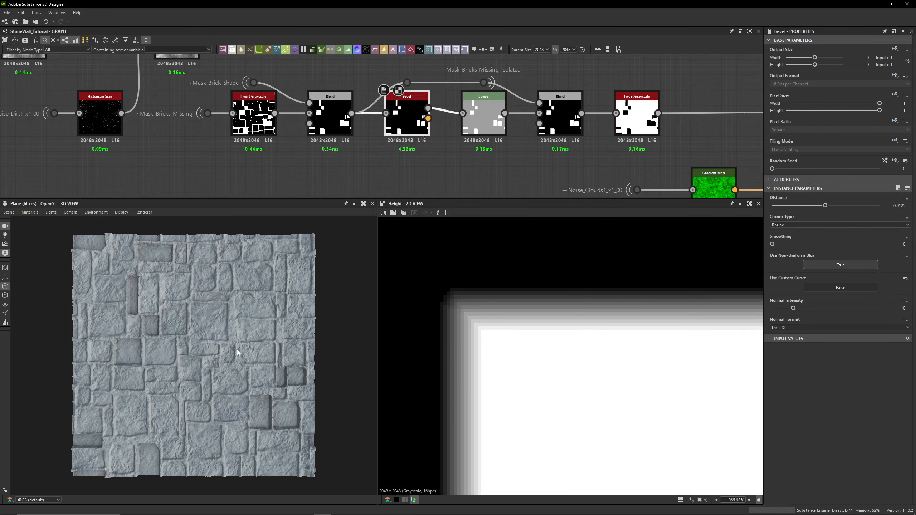
pyautogui.scroll(10, 189, 332)
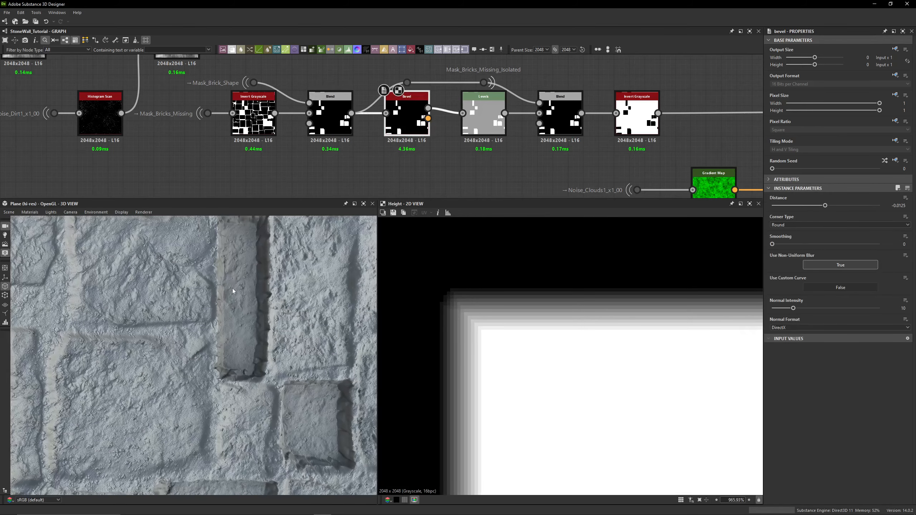
pyautogui.moveTo(255, 309); pyautogui.dragTo(250, 233)
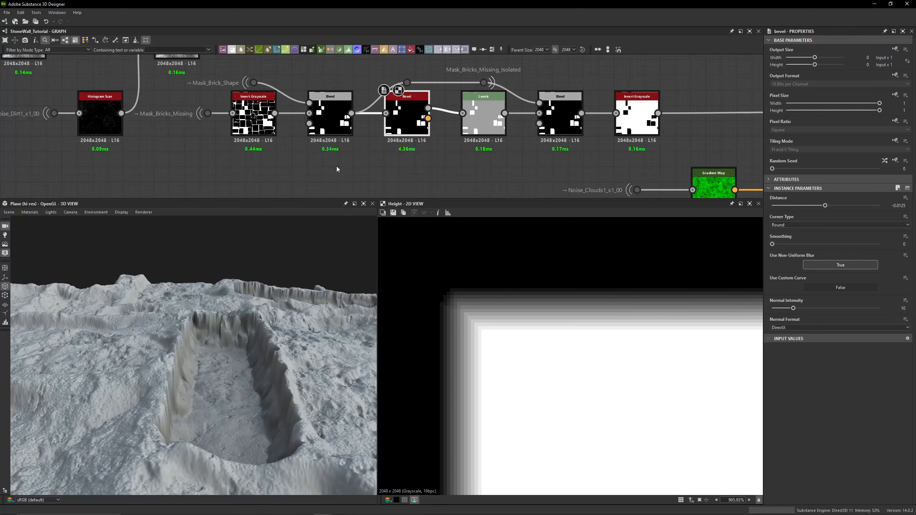
pyautogui.scroll(10, 258, 359)
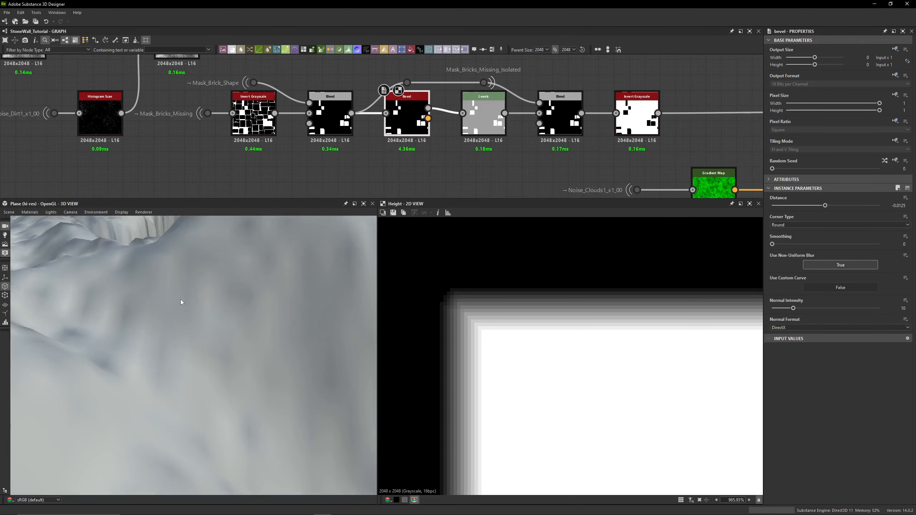
pyautogui.scroll(3, 183, 300)
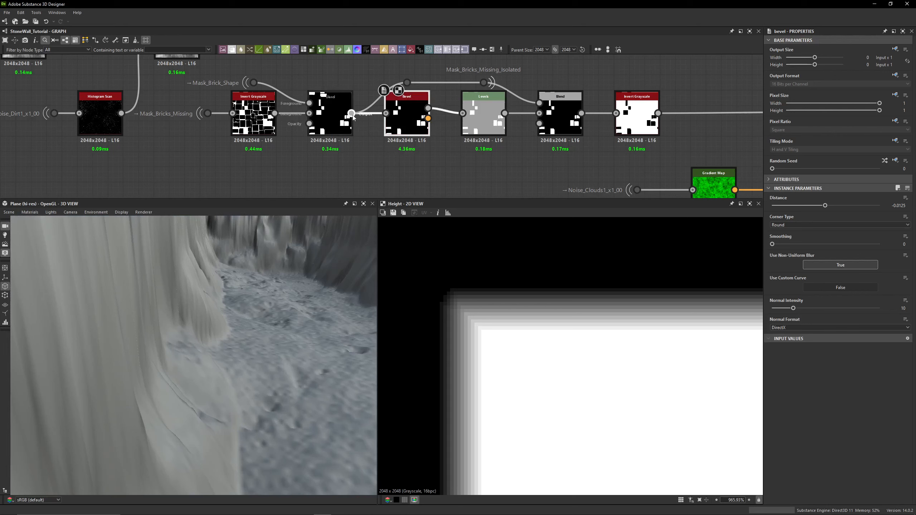
# - Try redrawing the Blend-to-Bevel connection and undo the change
pyautogui.moveTo(352, 113); pyautogui.dragTo(385, 113)
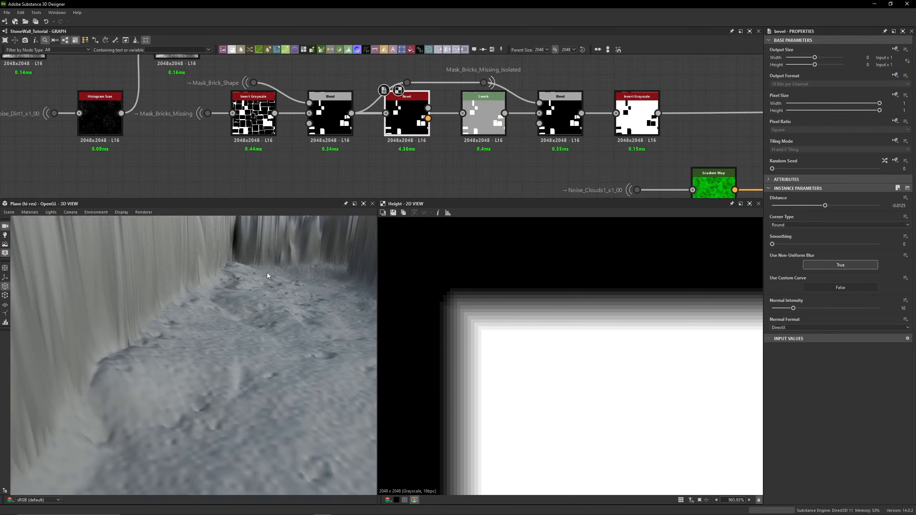
pyautogui.hotkey('ctrl', 'z')
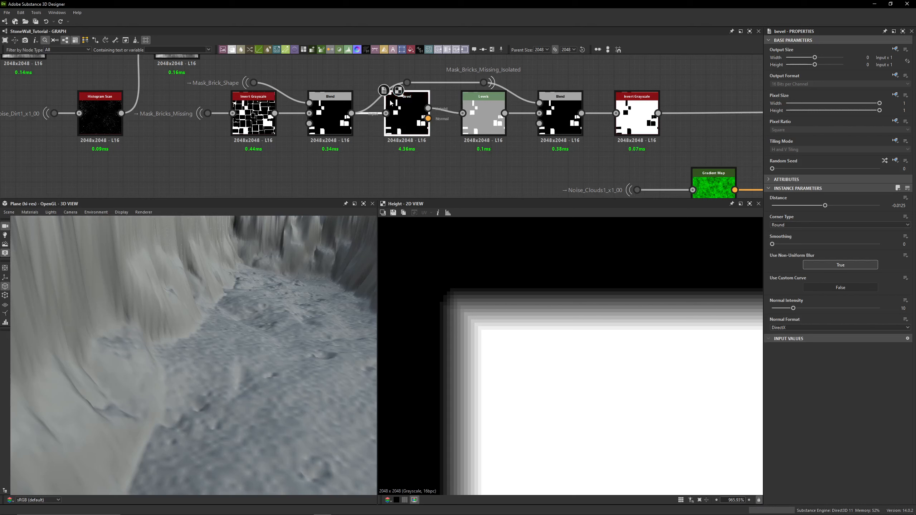
# - Open the Levels node's parameters and set its Level Out Low to 0.7
pyautogui.doubleClick(483, 116)
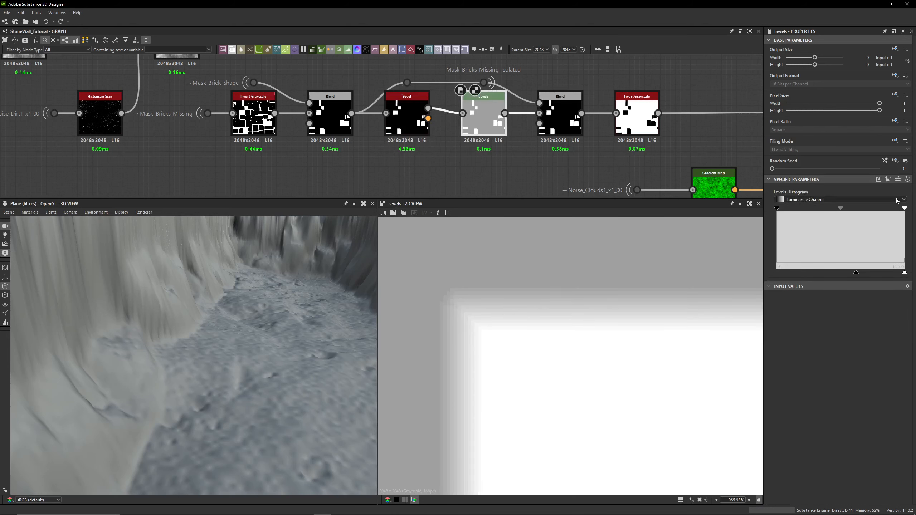
pyautogui.click(898, 179)
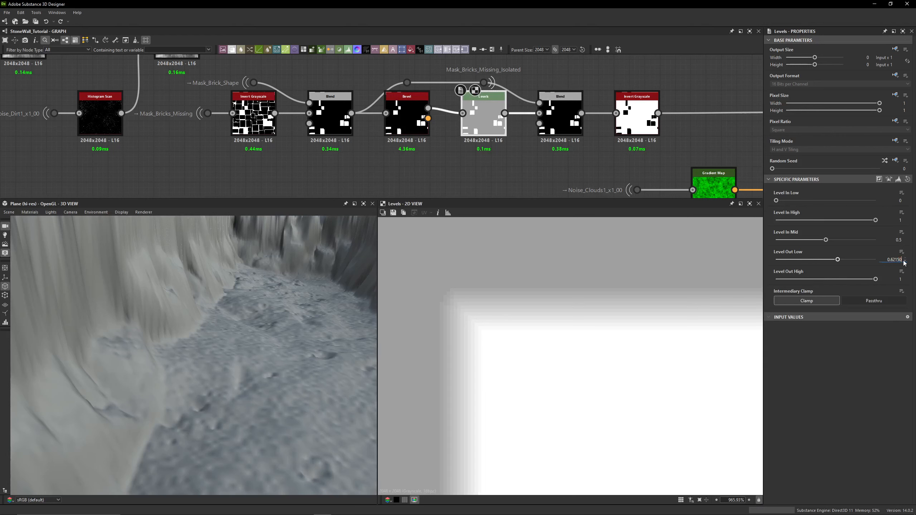
pyautogui.press('Return')
pyautogui.moveTo(837, 260)
pyautogui.mouseDown()
pyautogui.moveTo(813, 261)
pyautogui.moveTo(854, 269)
pyautogui.moveTo(818, 273)
pyautogui.moveTo(845, 274)
pyautogui.mouseUp()
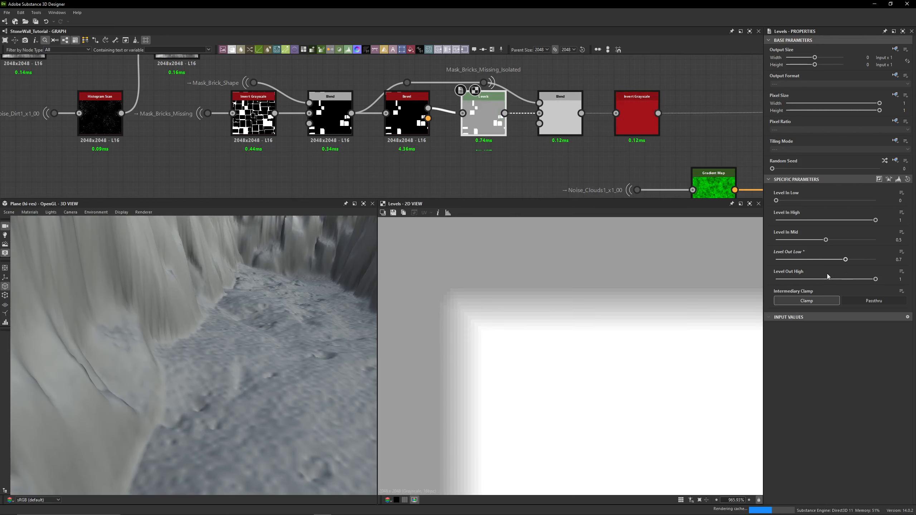
# - Undo the Level Out Low change on the Levels node
pyautogui.hotkey('ctrl', 'z')
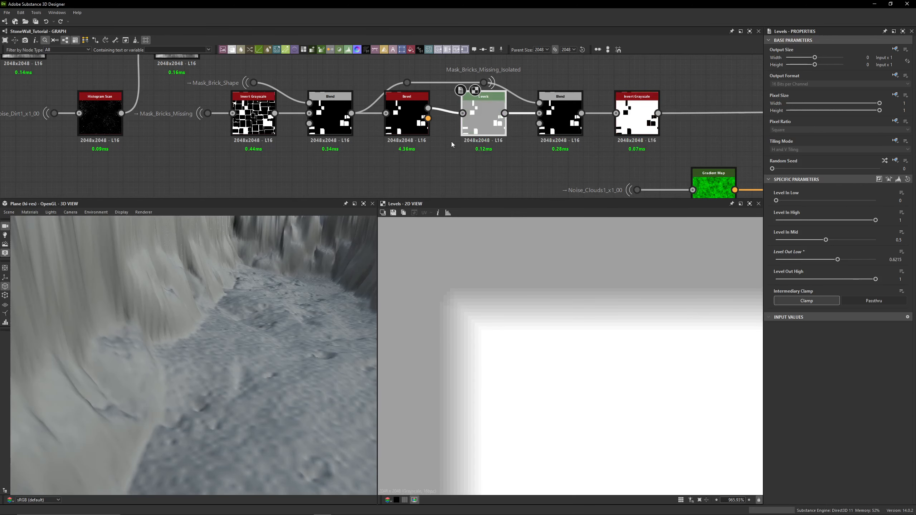
# - Inspect the Blend nodes and the Mask_Bricks_Missing_Isolated dot in the missing-bricks chain by previewing and selecting them
pyautogui.moveTo(455, 145); pyautogui.dragTo(390, 166, button='middle')
pyautogui.click(479, 137)
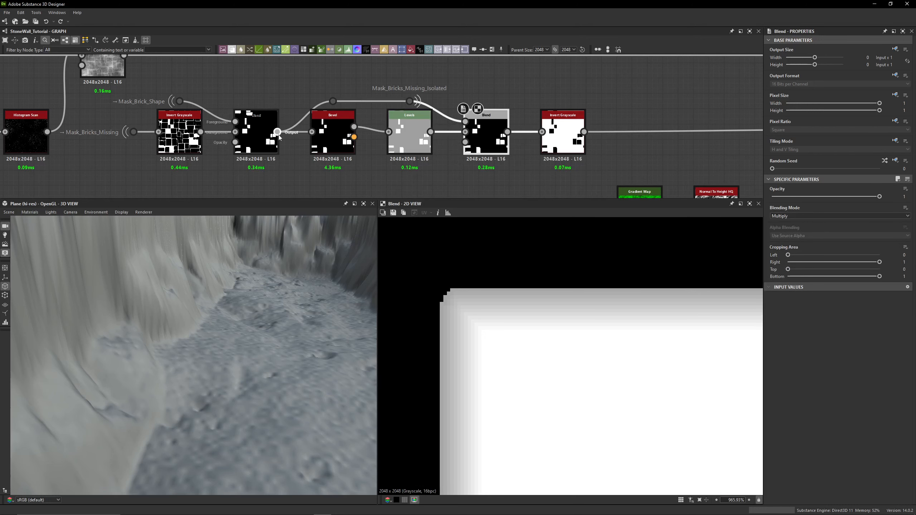
pyautogui.click(265, 139)
pyautogui.scroll(-10, 538, 319)
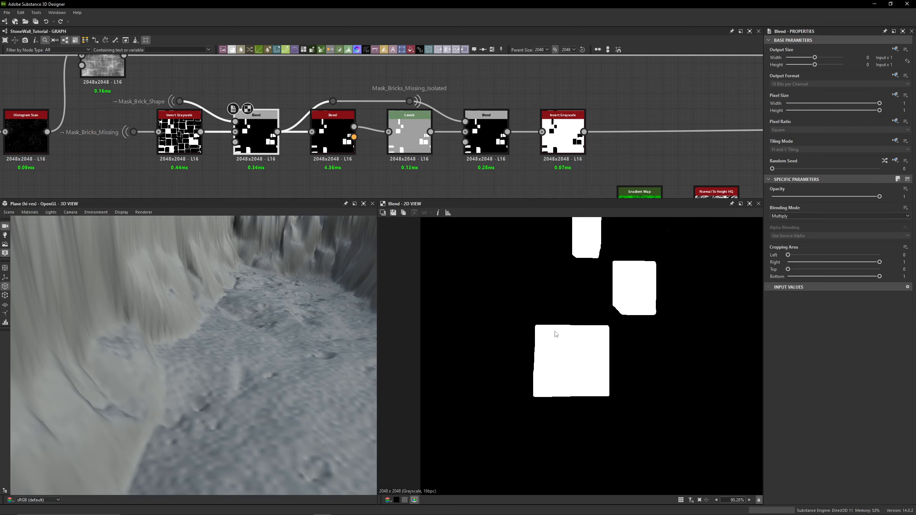
pyautogui.scroll(-2, 362, 162)
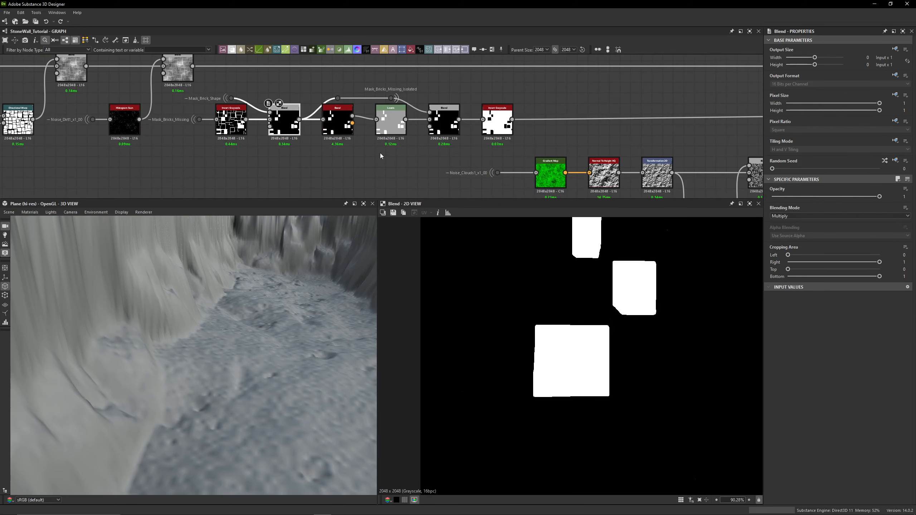
pyautogui.click(381, 97)
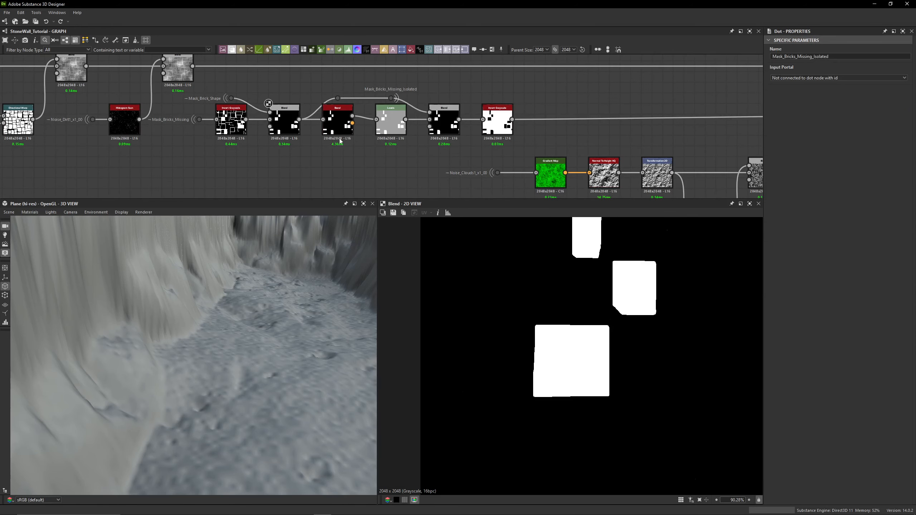
pyautogui.scroll(2, 301, 130)
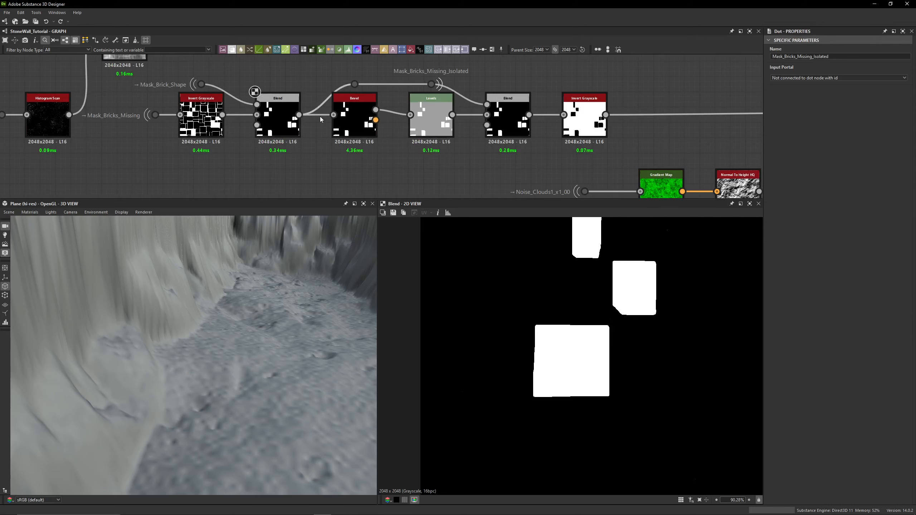
pyautogui.moveTo(458, 74); pyautogui.dragTo(378, 82, button='middle')
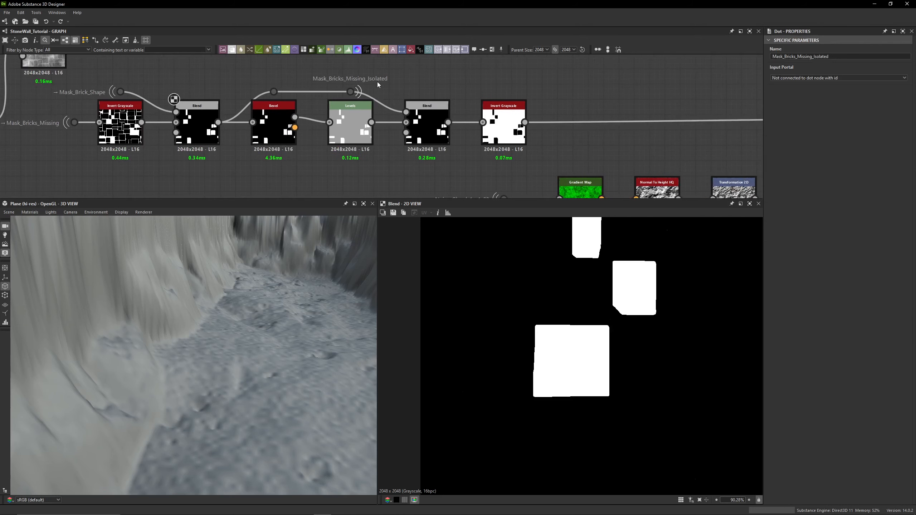
pyautogui.moveTo(413, 74); pyautogui.dragTo(346, 71, button='middle')
pyautogui.click(352, 116)
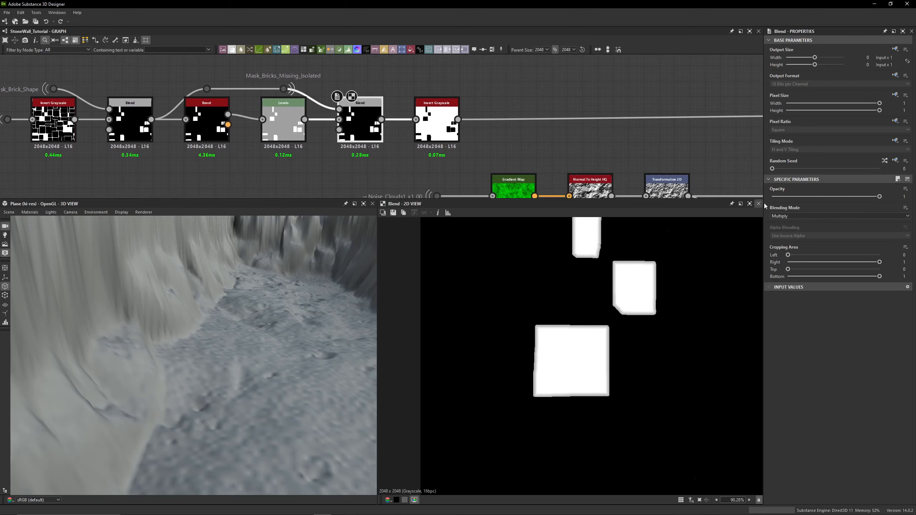
# - Preview the final Invert Grayscale output of the missing-bricks chain alongside the Blend before it
pyautogui.doubleClick(436, 122)
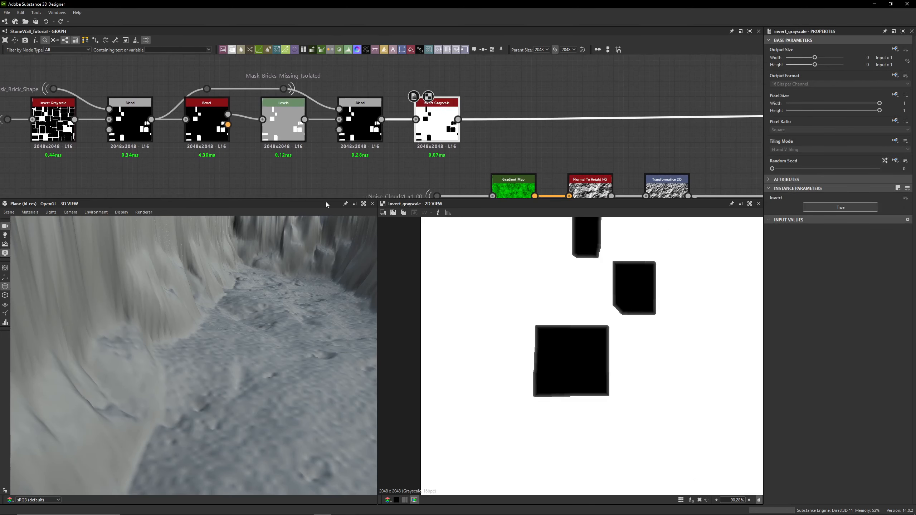
pyautogui.doubleClick(360, 120)
pyautogui.doubleClick(435, 122)
pyautogui.scroll(-5, 558, 361)
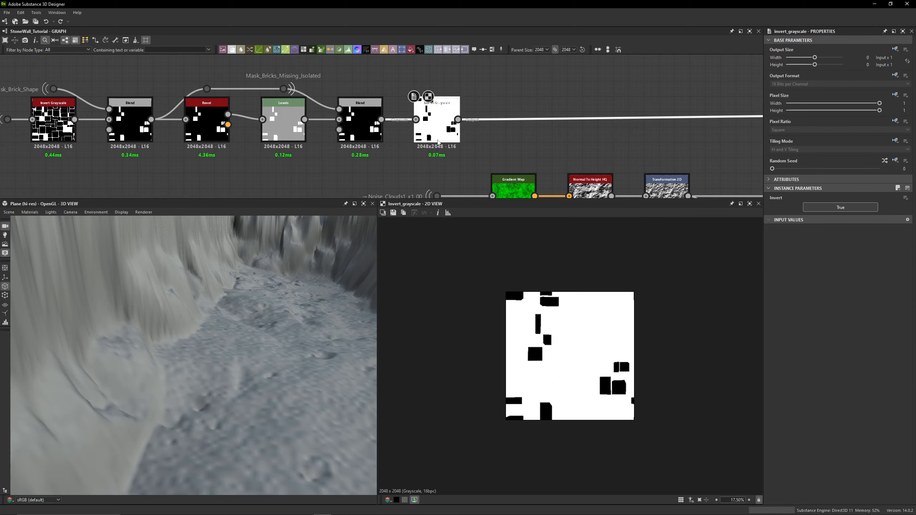
pyautogui.scroll(-4, 562, 133)
# - Follow the chain to the Slope Blur Grayscale node and preview its output and the Blend after it
pyautogui.moveTo(605, 133); pyautogui.dragTo(343, 123, button='middle')
pyautogui.scroll(2, 512, 119)
pyautogui.scroll(4, 513, 119)
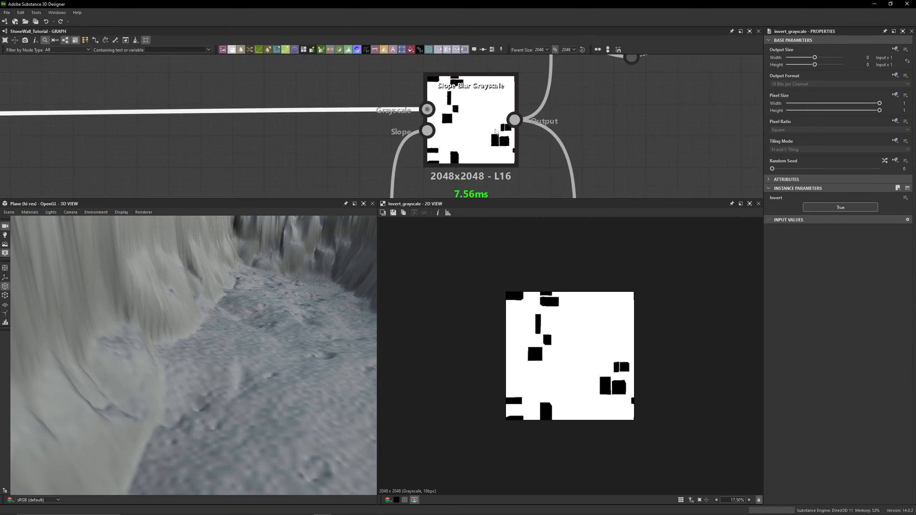
pyautogui.doubleClick(469, 134)
pyautogui.scroll(3, 572, 328)
pyautogui.scroll(6, 507, 311)
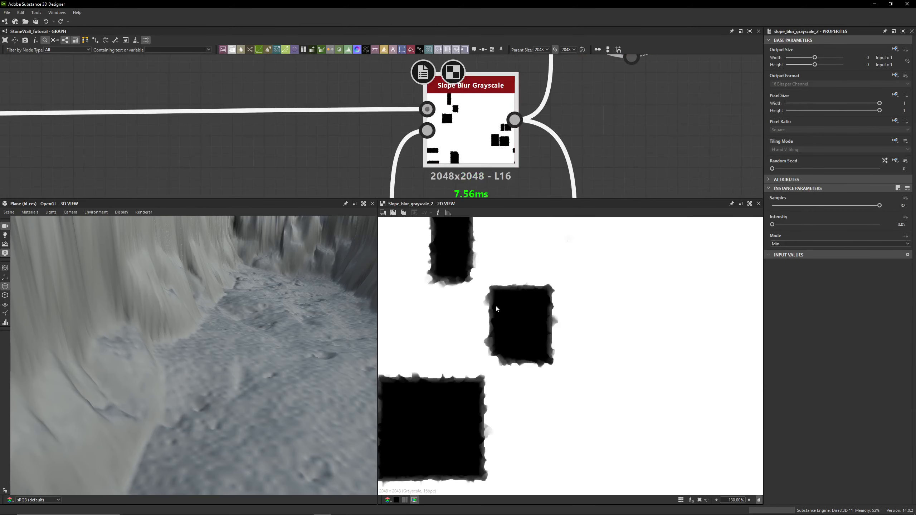
pyautogui.scroll(-5, 505, 97)
pyautogui.moveTo(506, 94); pyautogui.dragTo(462, 173, button='middle')
pyautogui.doubleClick(502, 121)
pyautogui.moveTo(502, 122); pyautogui.dragTo(539, 63, button='middle')
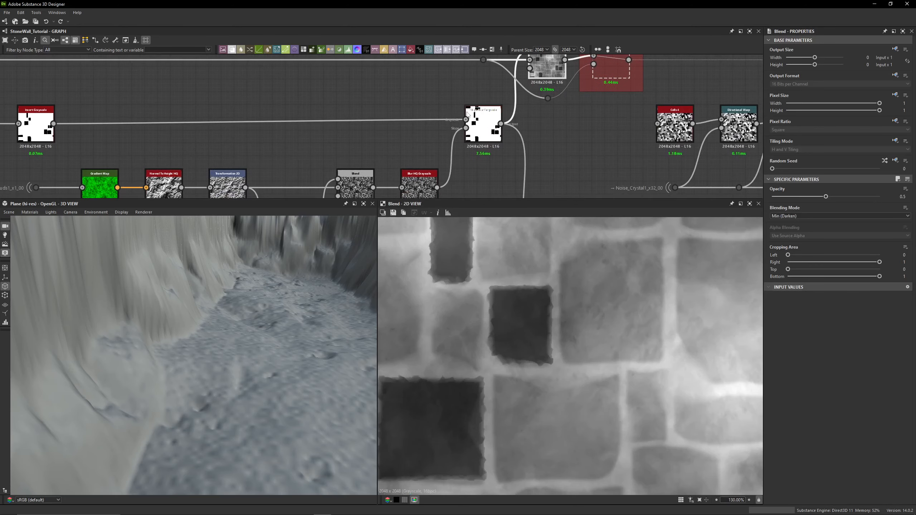
# - Toggle the Slope Blur Grayscale node's bypass off and on to compare its effect on the wall
pyautogui.doubleClick(473, 122)
pyautogui.doubleClick(466, 119)
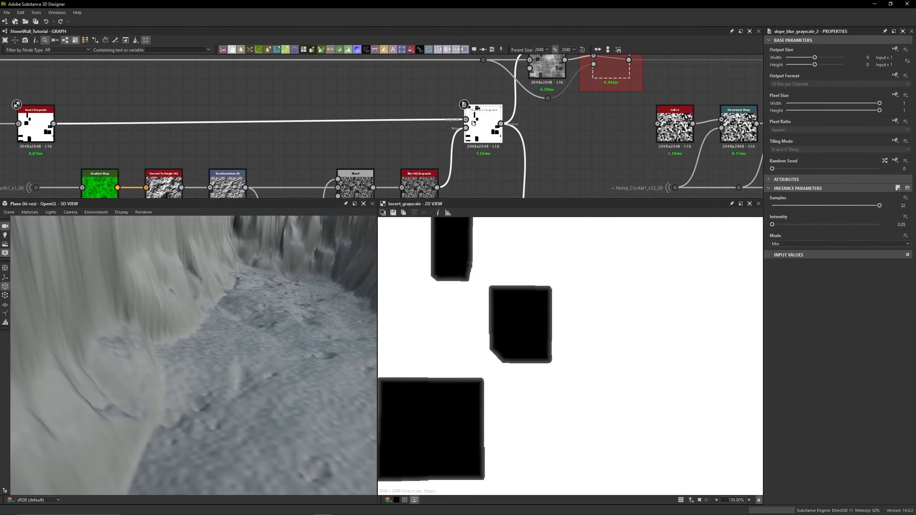
pyautogui.doubleClick(477, 124)
pyautogui.hotkey('shift', 'd')
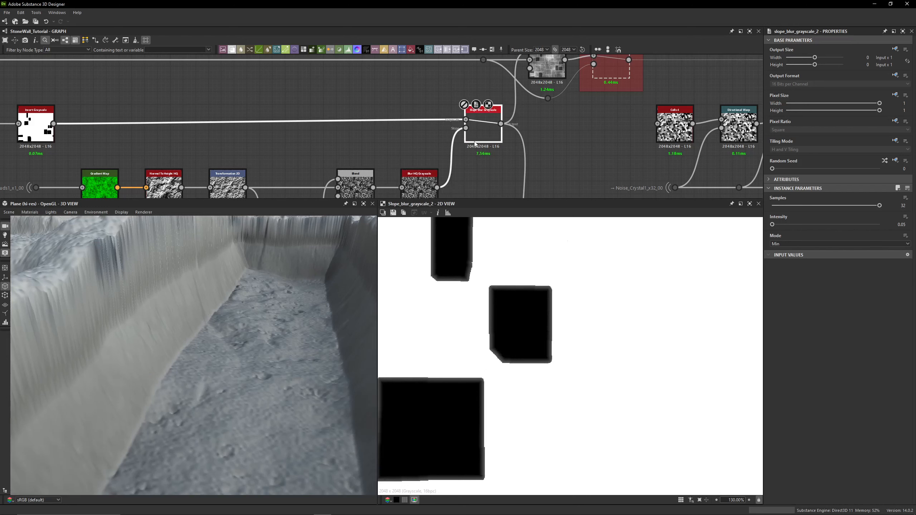
pyautogui.hotkey('shift', 'd')
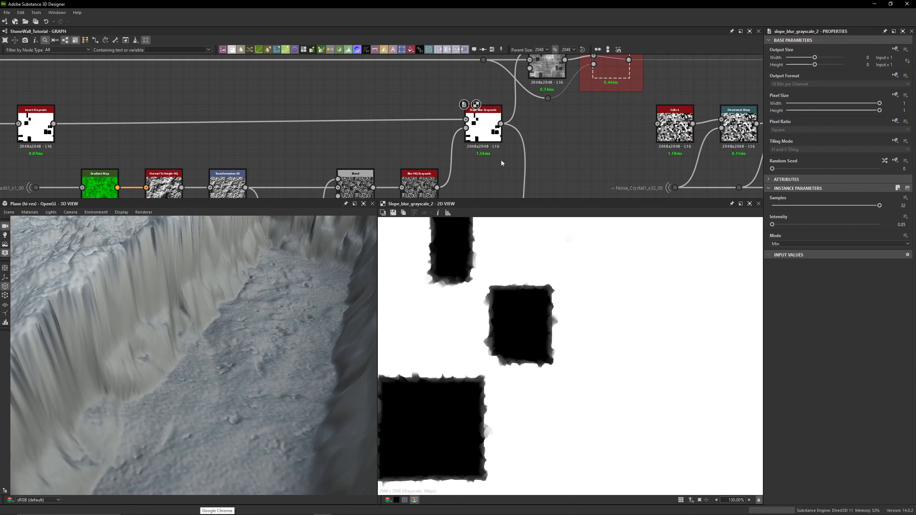
# - Move to the noise chain and preview the Noise_Clouds1 dot's input
pyautogui.moveTo(369, 139); pyautogui.dragTo(661, 67, button='middle')
pyautogui.click(331, 114)
pyautogui.click(347, 148)
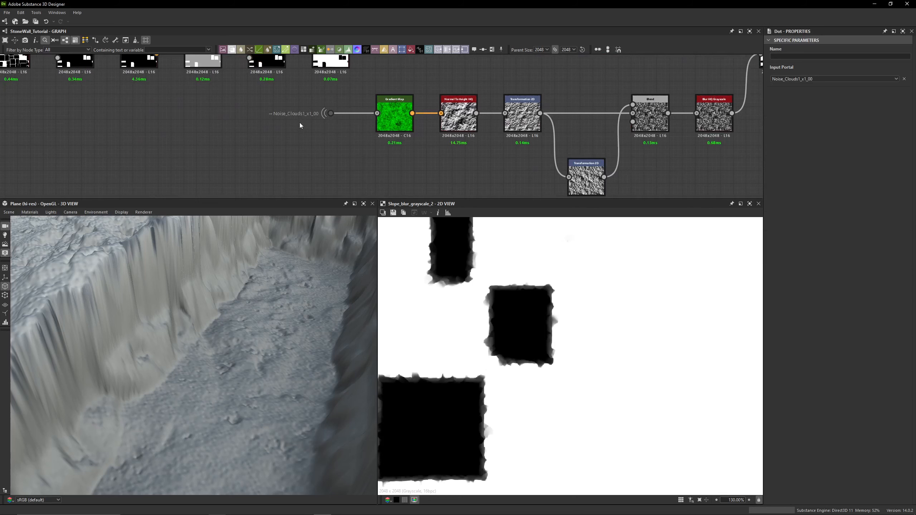
pyautogui.doubleClick(337, 113)
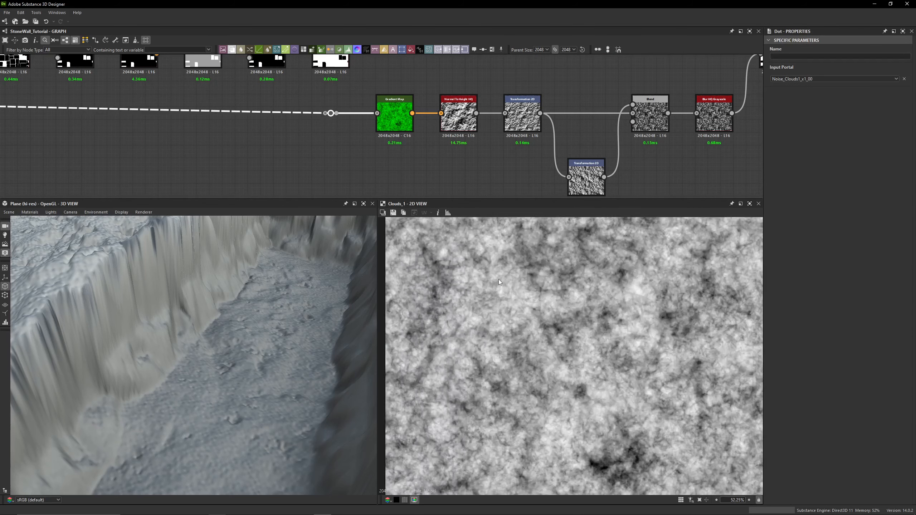
# - Preview the Gradient Map and Normal To Height HQ nodes of the noise chain
pyautogui.moveTo(387, 156); pyautogui.dragTo(337, 136, button='middle')
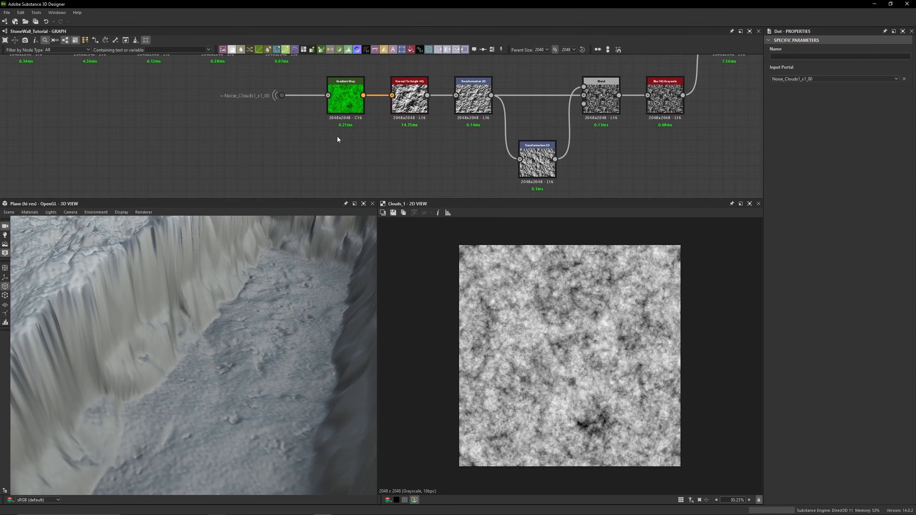
pyautogui.doubleClick(338, 100)
pyautogui.moveTo(337, 100); pyautogui.dragTo(257, 123, button='middle')
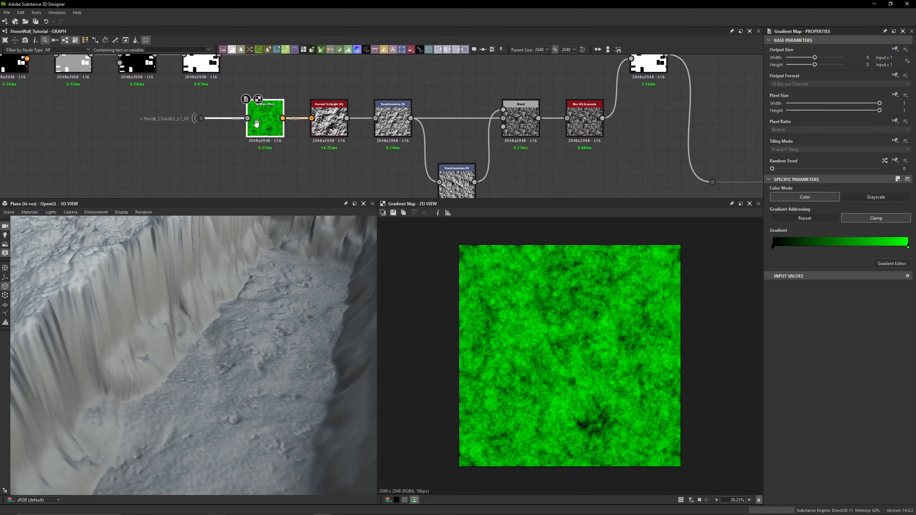
pyautogui.doubleClick(339, 123)
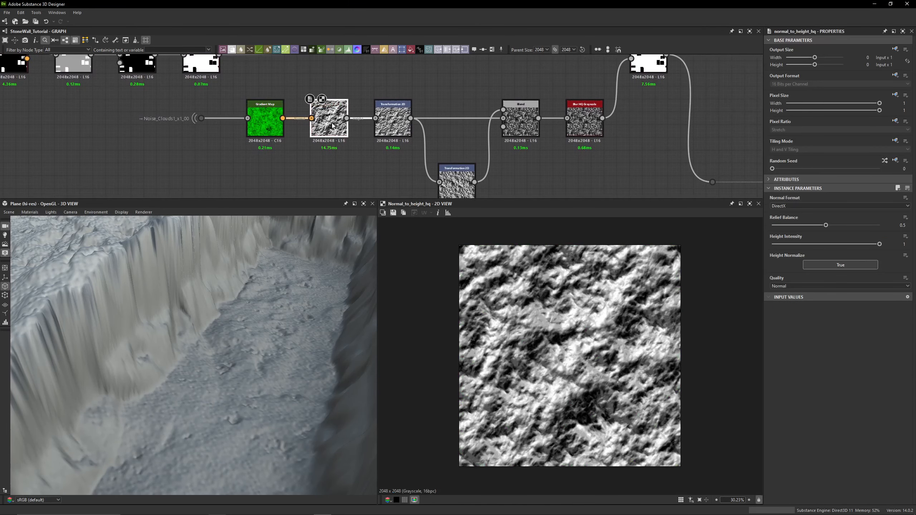
# - Enlarge the graph panel and inspect the first Transformation 2D node's matrix values
pyautogui.scroll(2, 352, 167)
pyautogui.moveTo(352, 167); pyautogui.dragTo(348, 157, button='middle')
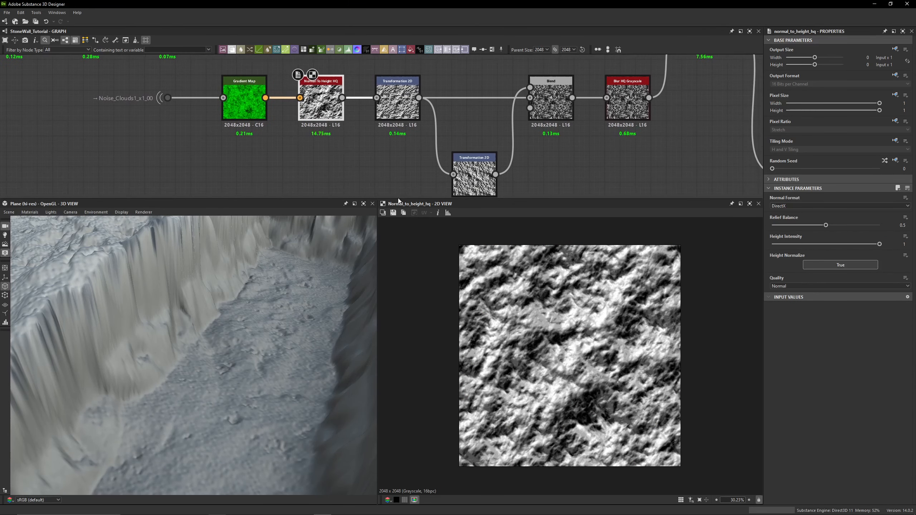
pyautogui.moveTo(397, 198); pyautogui.dragTo(397, 245)
pyautogui.moveTo(365, 148); pyautogui.dragTo(327, 160, button='middle')
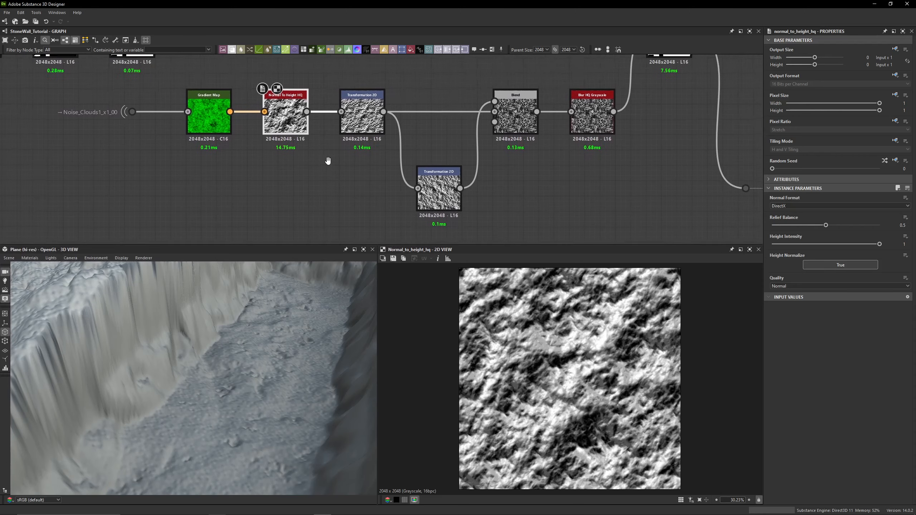
pyautogui.doubleClick(361, 116)
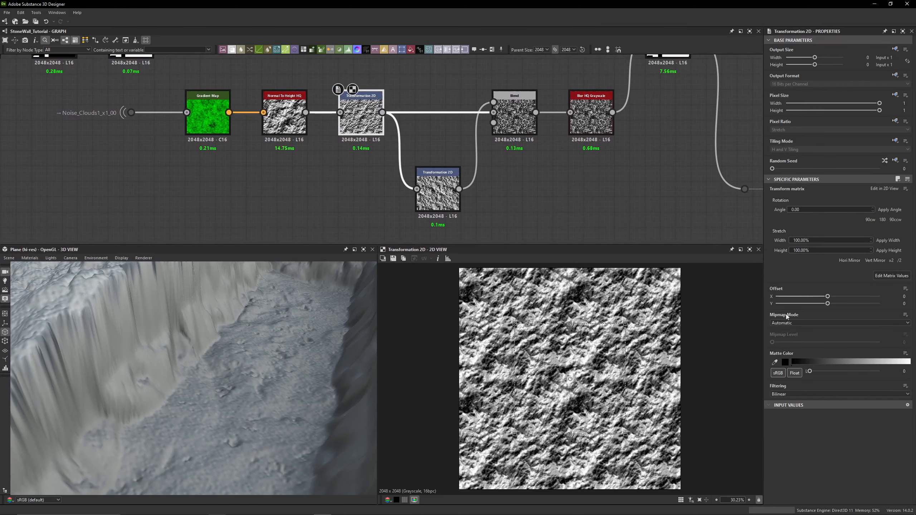
pyautogui.click(879, 276)
# - Preview the second Transformation 2D and the Blend combining both transforms, toggling the Blend's bypass off and on
pyautogui.moveTo(603, 177); pyautogui.dragTo(573, 171, button='middle')
pyautogui.doubleClick(407, 185)
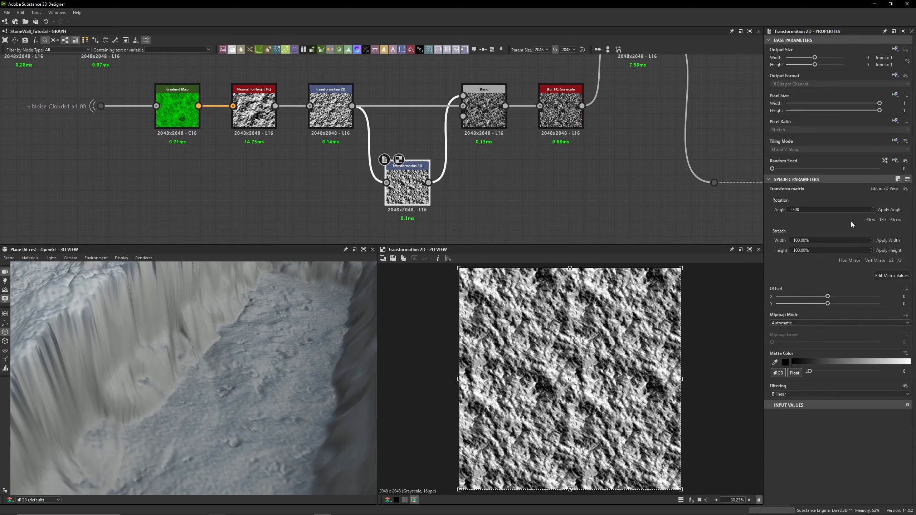
pyautogui.doubleClick(484, 110)
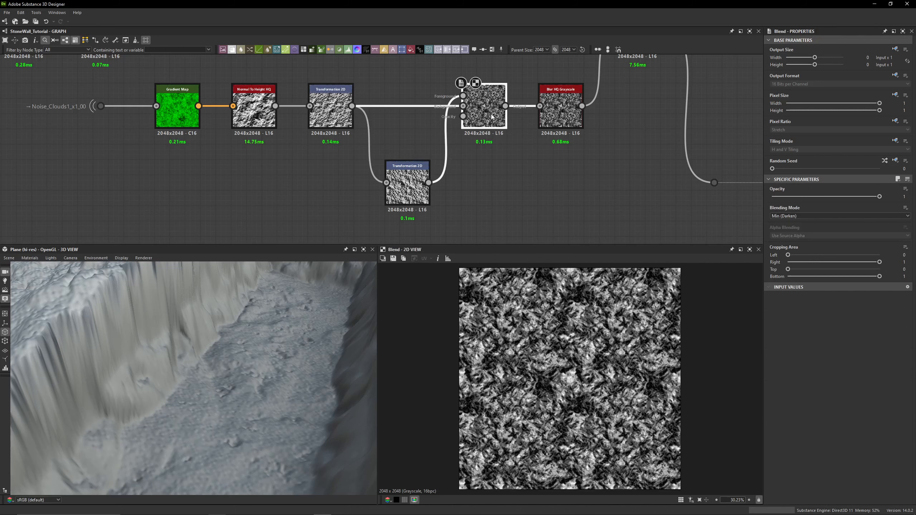
pyautogui.hotkey('shift', 'd')
pyautogui.hotkey('shift', 'd')
# - Compare the Blur HQ Grayscale output with the Blend feeding it, zoomed in on the 2D view
pyautogui.doubleClick(561, 109)
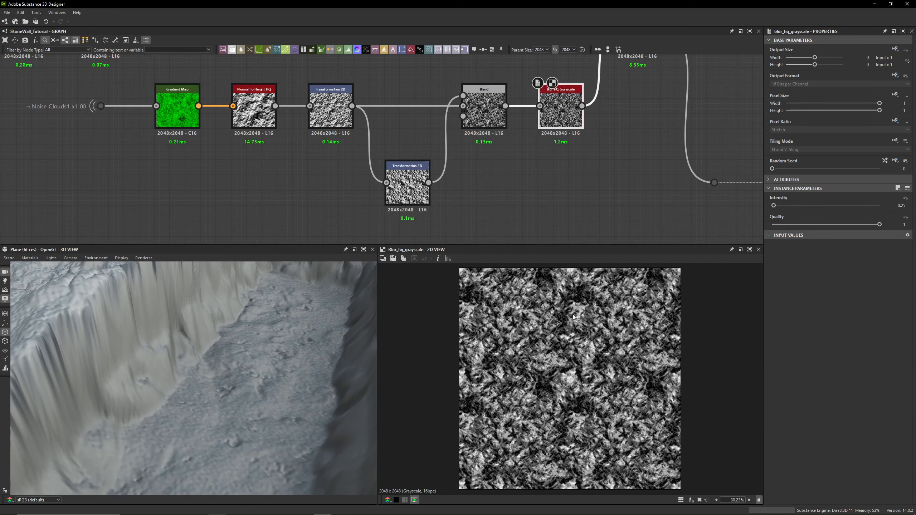
pyautogui.scroll(5, 561, 369)
pyautogui.scroll(3, 561, 368)
pyautogui.click(484, 108)
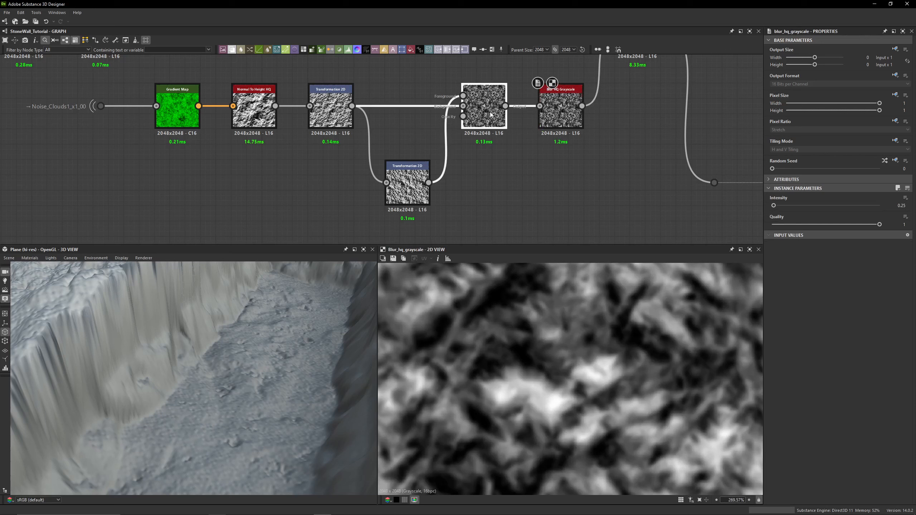
pyautogui.click(560, 124)
# - Preview the Slope Blur Grayscale node with the blurred noise as its slope input and orbit the 3D view
pyautogui.scroll(-3, 571, 155)
pyautogui.moveTo(616, 132); pyautogui.dragTo(594, 177, button='middle')
pyautogui.doubleClick(588, 129)
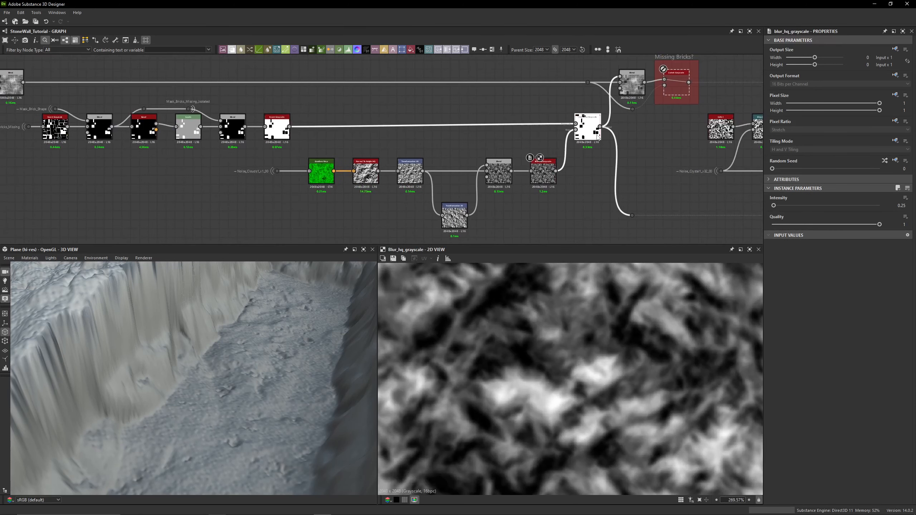
pyautogui.moveTo(200, 339); pyautogui.dragTo(212, 336, button='middle')
pyautogui.click(534, 179)
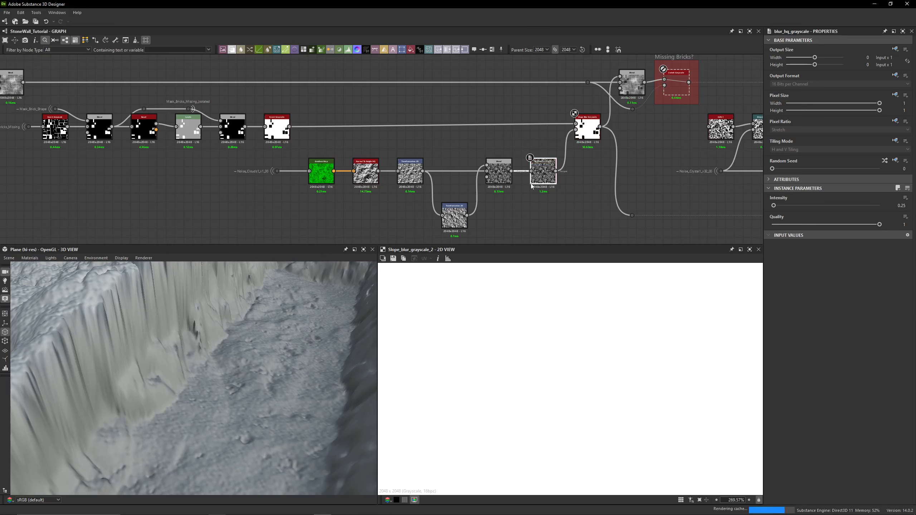
pyautogui.click(588, 129)
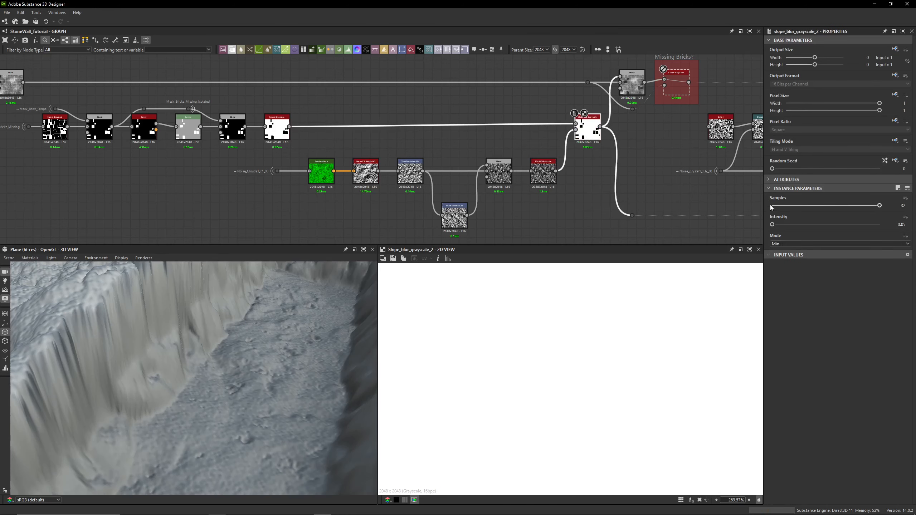
# - Preview the Blend nodes combining the slope-blurred mask with the stones, including the Subtract Blend
pyautogui.moveTo(602, 156); pyautogui.dragTo(502, 198, button='middle')
pyautogui.doubleClick(534, 131)
pyautogui.scroll(4, 520, 131)
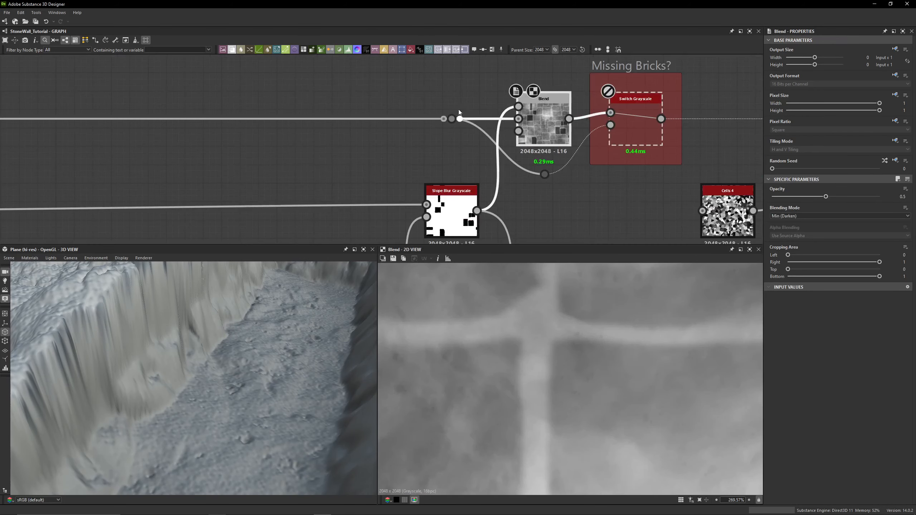
pyautogui.scroll(-4, 387, 111)
pyautogui.moveTo(243, 121); pyautogui.dragTo(288, 137, button='middle')
pyautogui.doubleClick(103, 118)
pyautogui.scroll(2, 324, 147)
pyautogui.scroll(2, 391, 163)
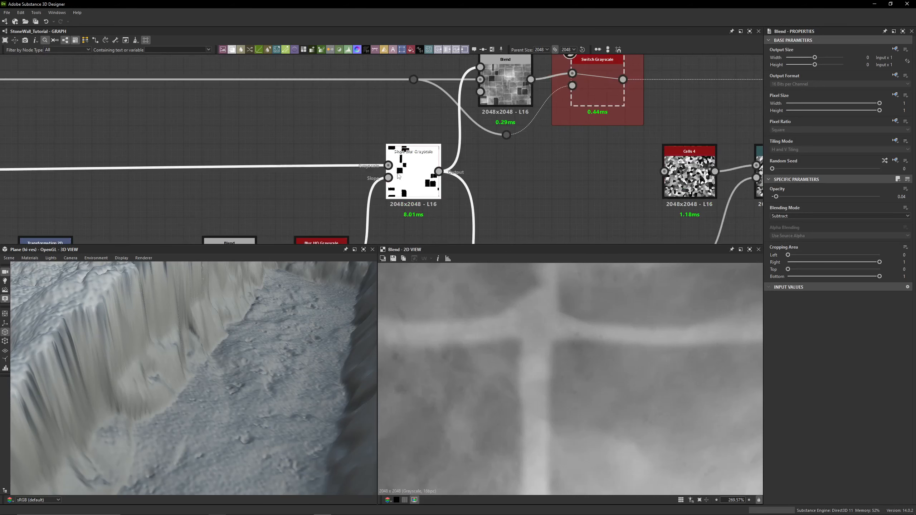
pyautogui.doubleClick(404, 172)
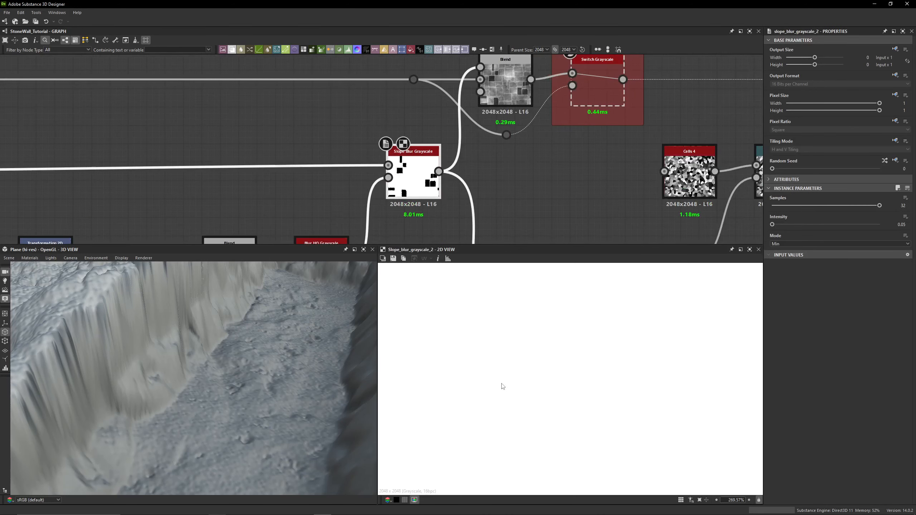
pyautogui.doubleClick(497, 89)
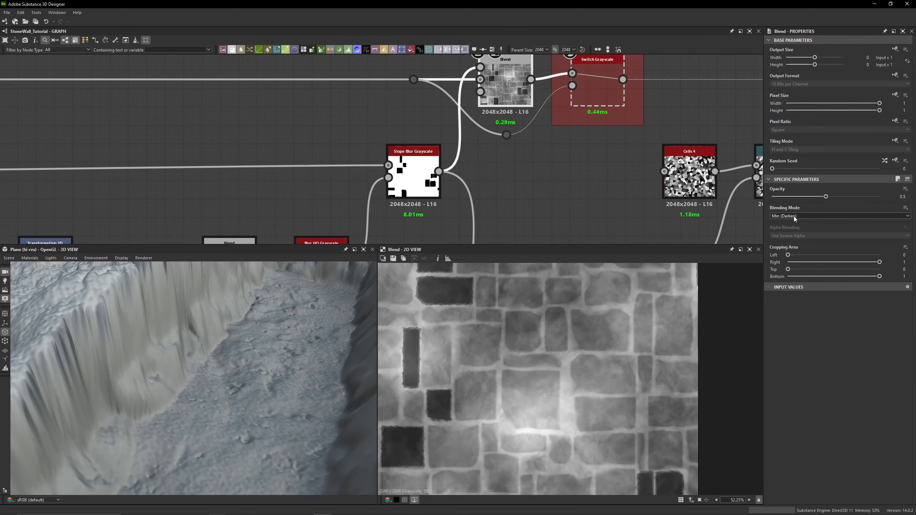
# - Try raising the Min (Darken) Blend's opacity to 1, then undo the change
pyautogui.moveTo(824, 198)
pyautogui.mouseDown()
pyautogui.moveTo(874, 203)
pyautogui.moveTo(771, 209)
pyautogui.moveTo(831, 209)
pyautogui.mouseUp()
pyautogui.moveTo(848, 209); pyautogui.dragTo(887, 209)
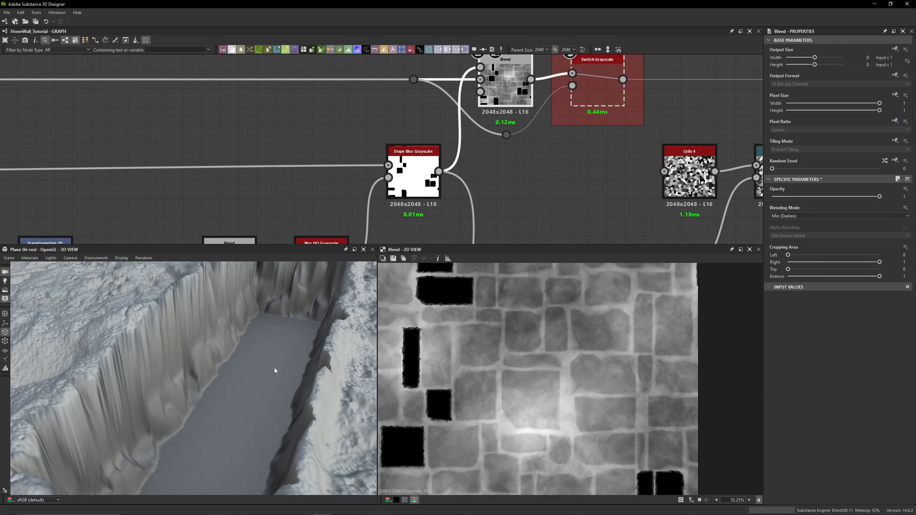
pyautogui.hotkey('ctrl', 'z')
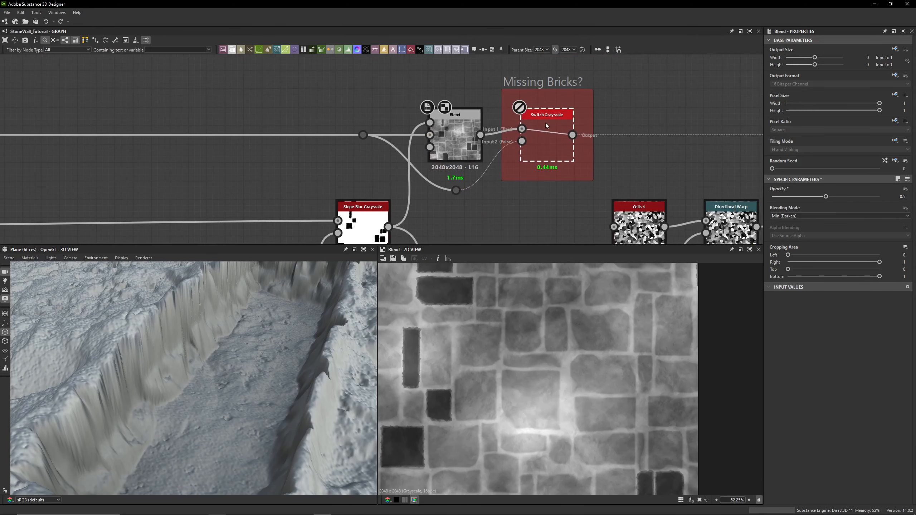
# - Preview the Switch Grayscale node in the Missing Bricks? frame and open its Switch parameter's graph input options
pyautogui.doubleClick(545, 122)
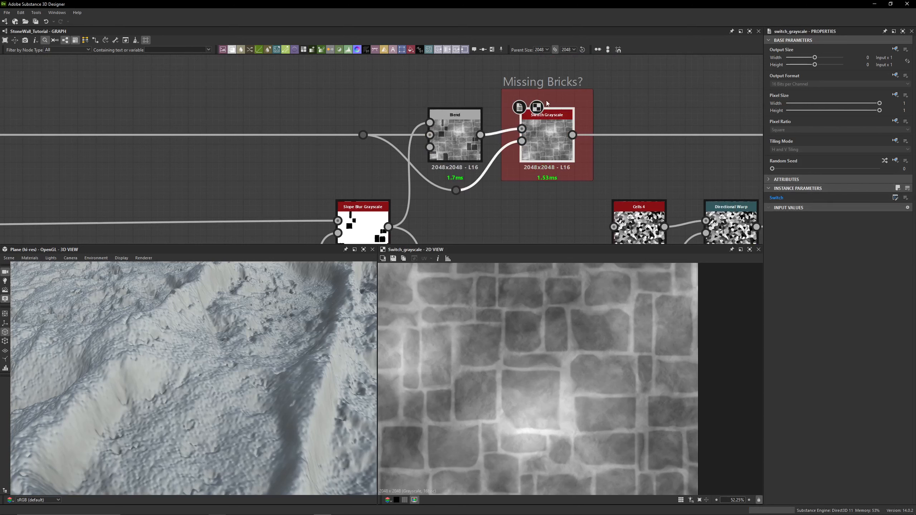
pyautogui.click(906, 198)
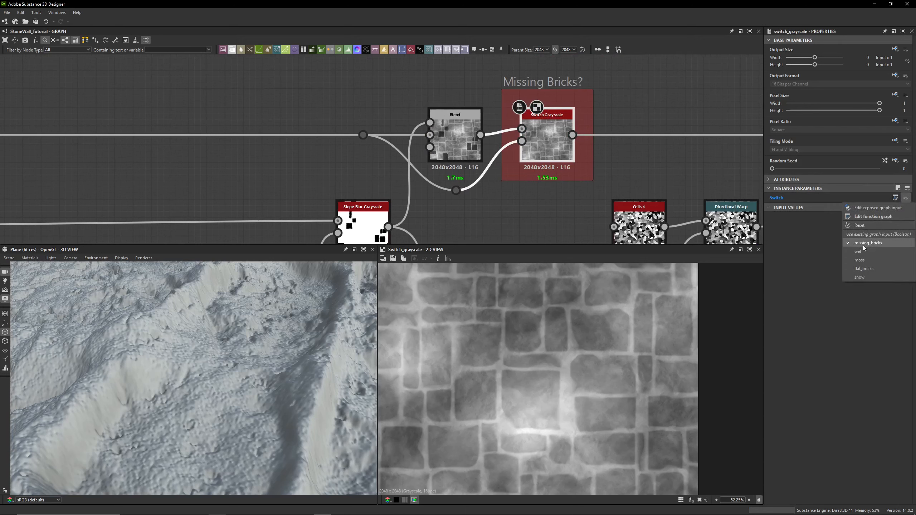
pyautogui.click(536, 202)
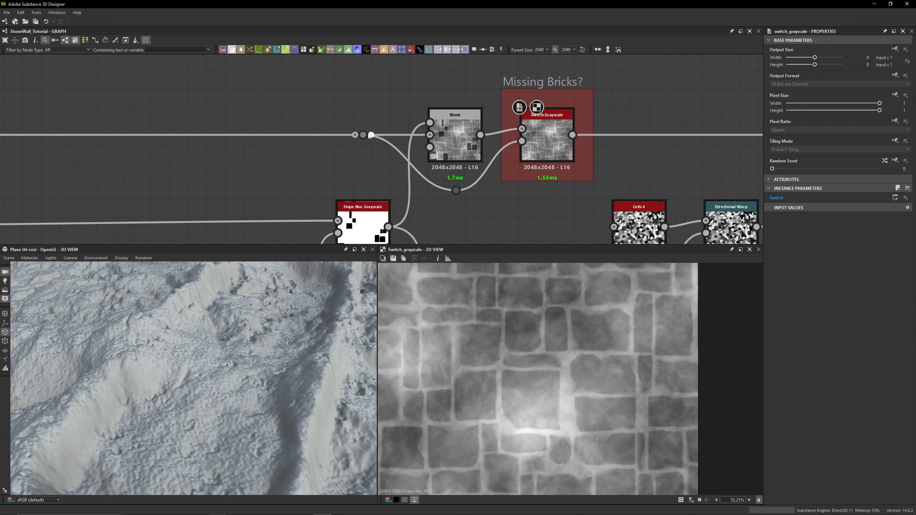
# - Preview the Blend feeding the Switch Grayscale, inspect the dot on its input link and orbit the 3D view
pyautogui.doubleClick(449, 133)
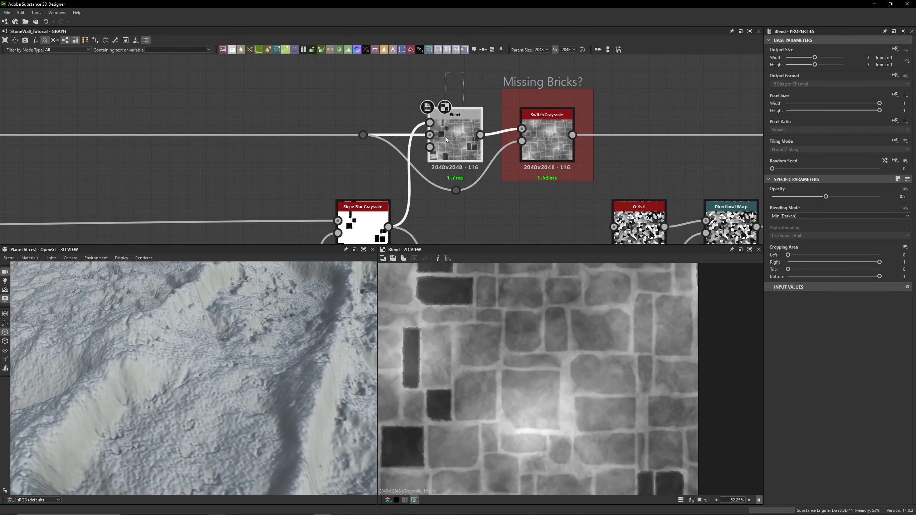
pyautogui.scroll(3, 455, 132)
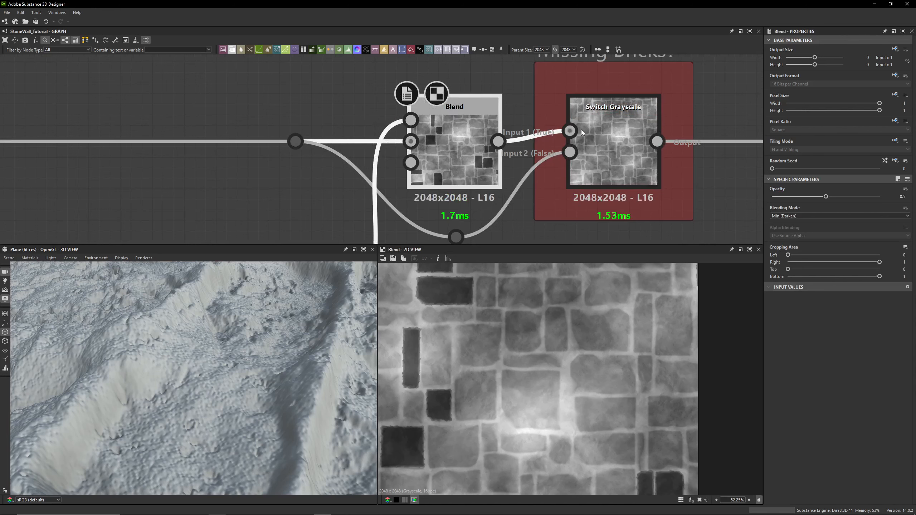
pyautogui.moveTo(441, 151); pyautogui.dragTo(453, 113, button='middle')
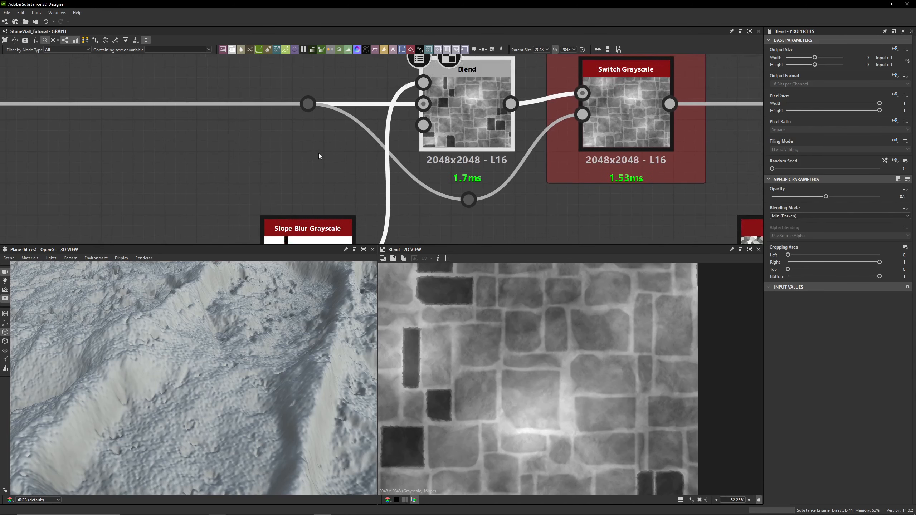
pyautogui.click(319, 153)
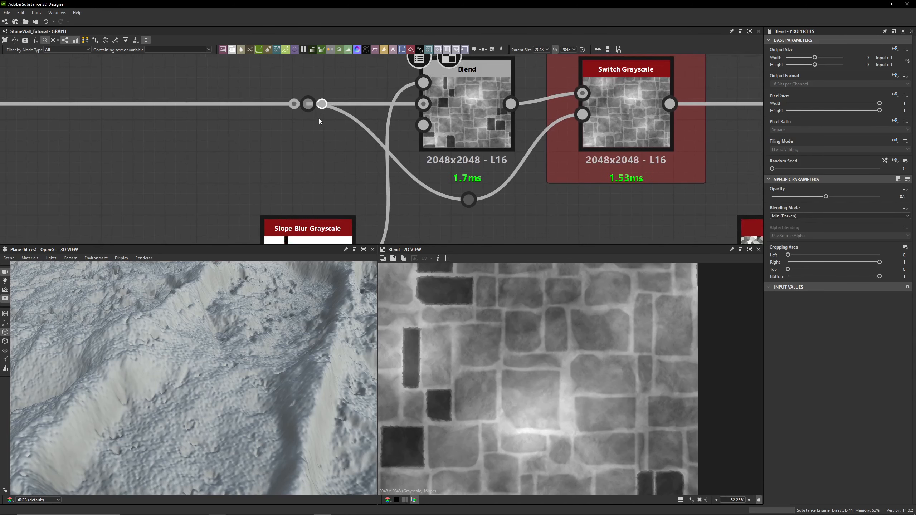
pyautogui.click(308, 104)
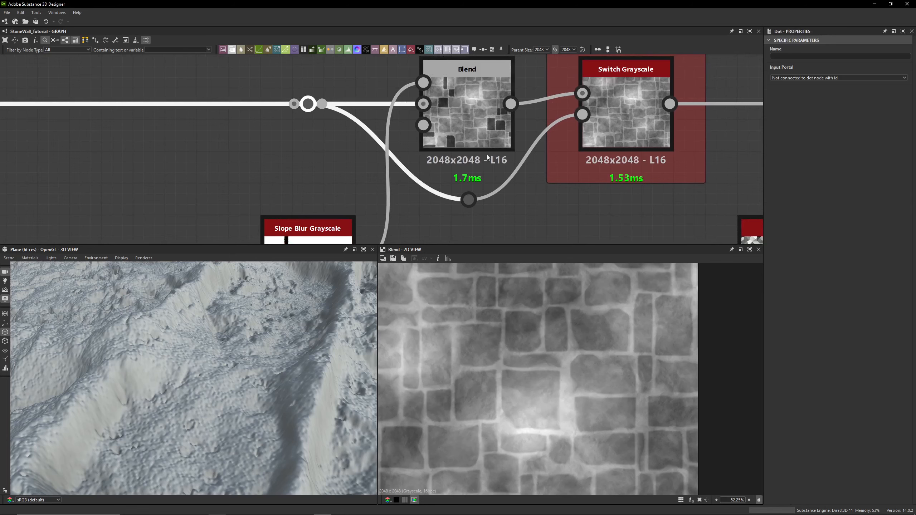
pyautogui.moveTo(626, 115); pyautogui.dragTo(482, 121, button='middle')
pyautogui.scroll(-1, 424, 183)
pyautogui.scroll(-3, 270, 283)
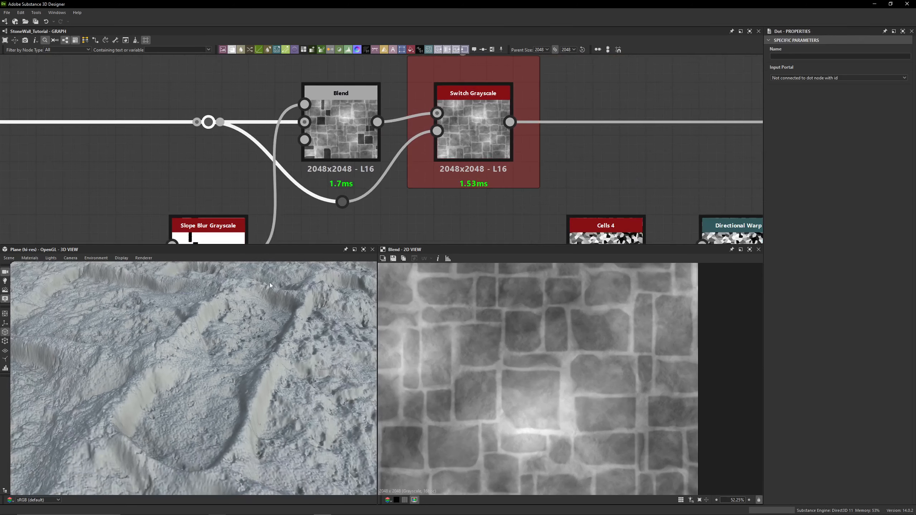
pyautogui.moveTo(270, 285); pyautogui.dragTo(244, 320)
# - Open the graph's input parameters, turn Snow? off, and toggle Missing Bricks? on and back off
pyautogui.click(403, 224)
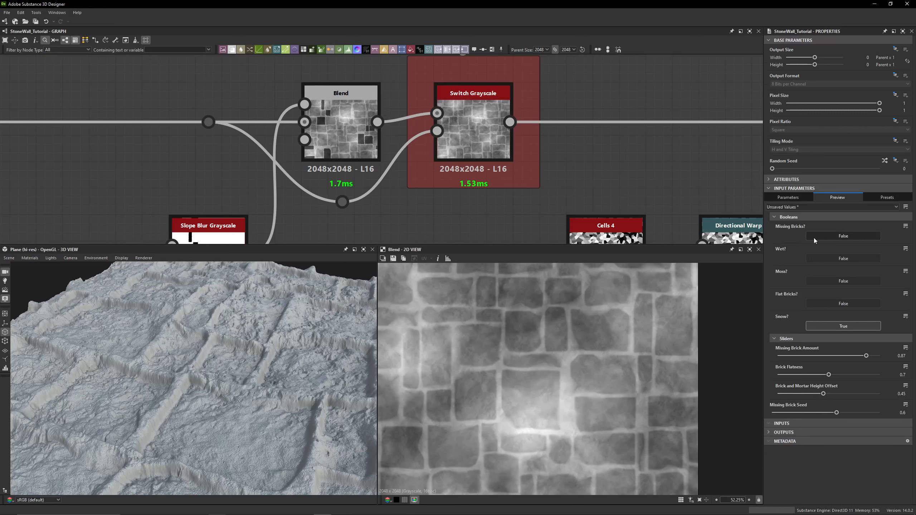
pyautogui.click(843, 326)
pyautogui.click(846, 237)
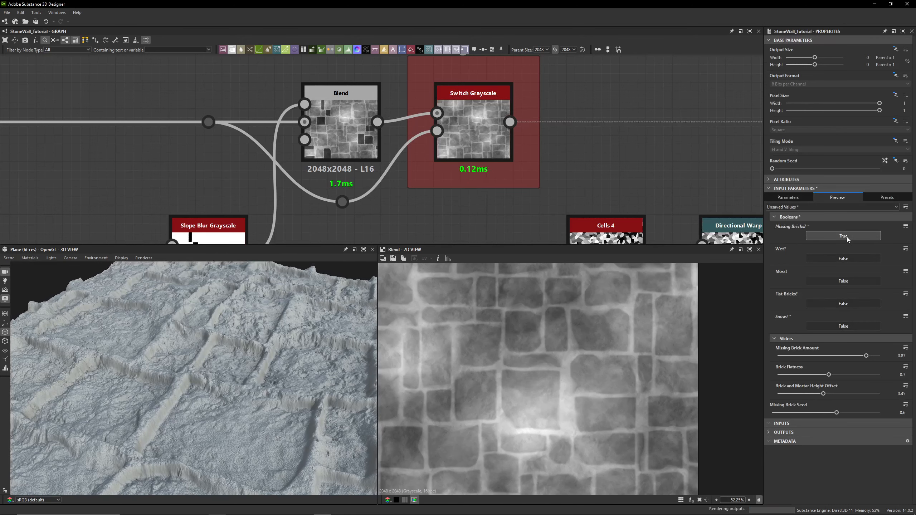
pyautogui.click(847, 236)
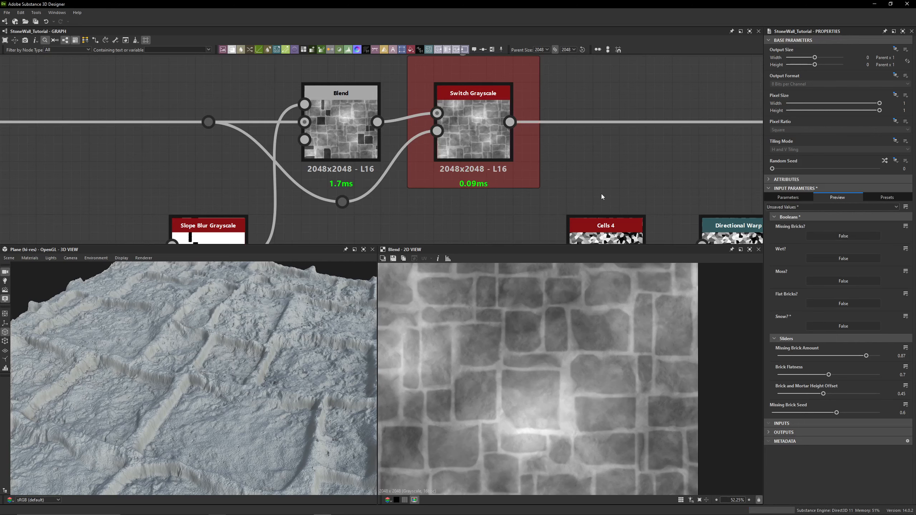
# - Navigate along the graph, selecting the Switch Grayscale and the Subtract Blend, and orbit the 3D view
pyautogui.scroll(-4, 592, 176)
pyautogui.moveTo(588, 171); pyautogui.dragTo(335, 103, button='middle')
pyautogui.moveTo(275, 104); pyautogui.dragTo(262, 141, button='middle')
pyautogui.click(268, 126)
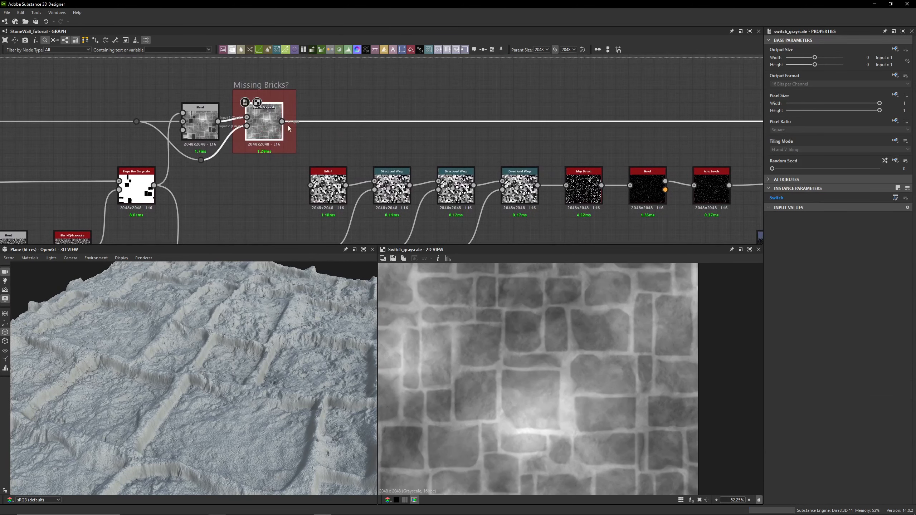
pyautogui.scroll(-3, 377, 130)
pyautogui.moveTo(709, 123); pyautogui.dragTo(395, 125, button='middle')
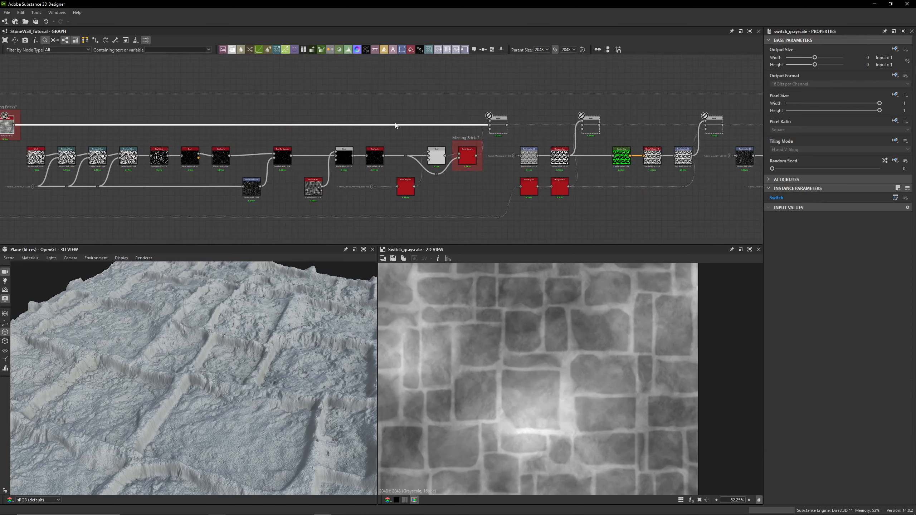
pyautogui.moveTo(271, 113); pyautogui.dragTo(294, 94, button='middle')
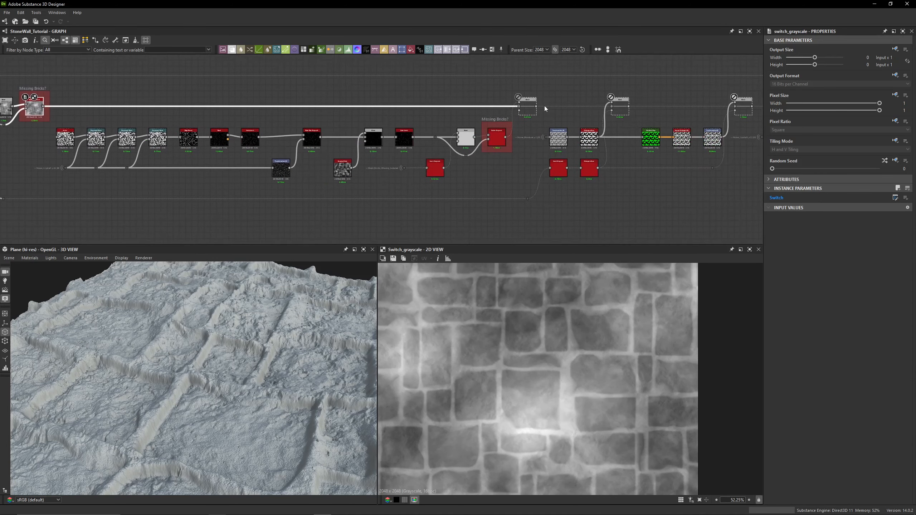
pyautogui.click(524, 106)
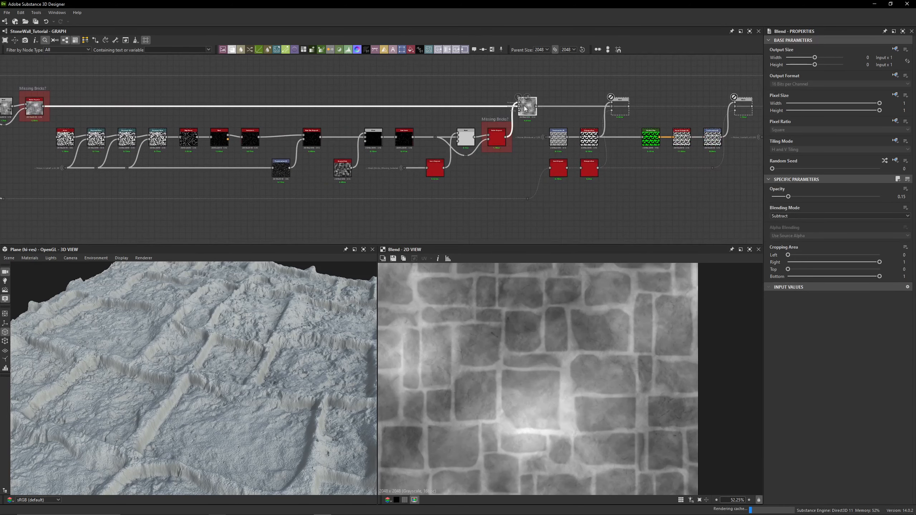
pyautogui.moveTo(290, 339); pyautogui.dragTo(303, 384)
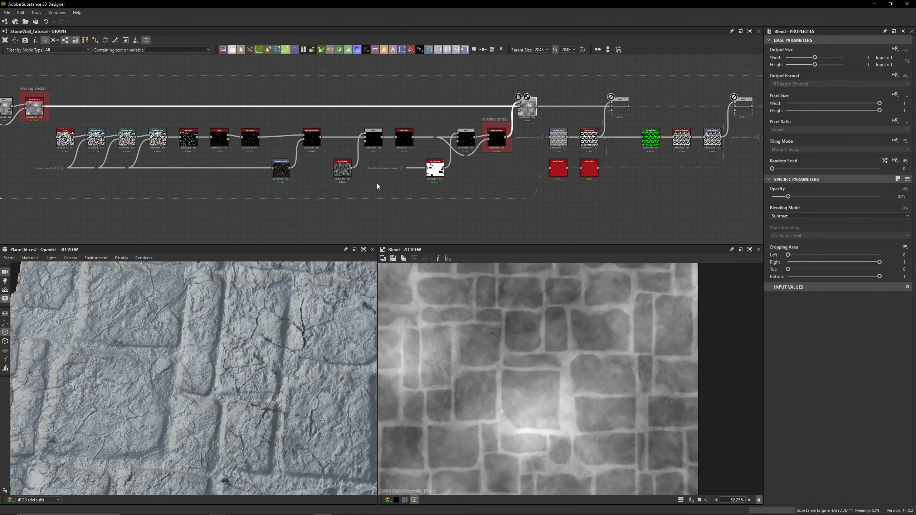
# - Compare the Cells 4 output with the first Directional Warp, zoomed in on the 2D view
pyautogui.moveTo(92, 156); pyautogui.dragTo(383, 148, button='middle')
pyautogui.scroll(8, 367, 146)
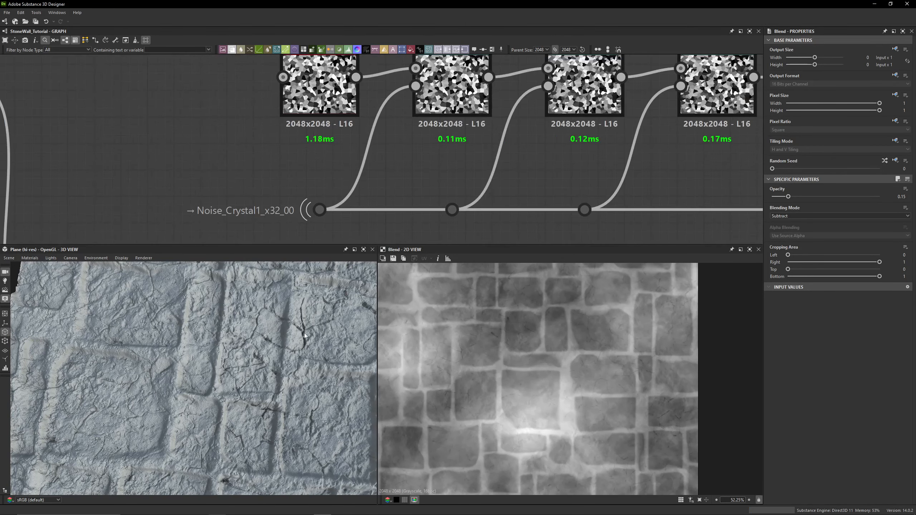
pyautogui.moveTo(310, 138); pyautogui.dragTo(268, 193, button='middle')
pyautogui.click(276, 144)
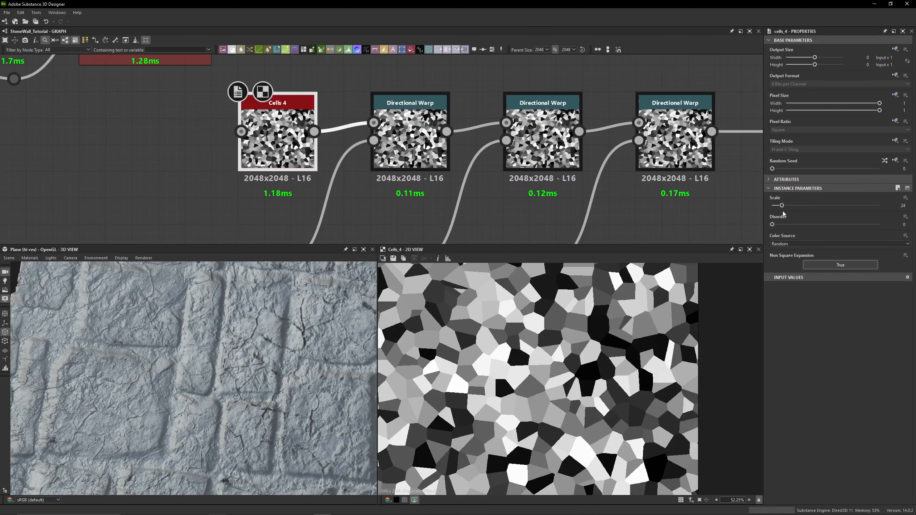
pyautogui.click(437, 159)
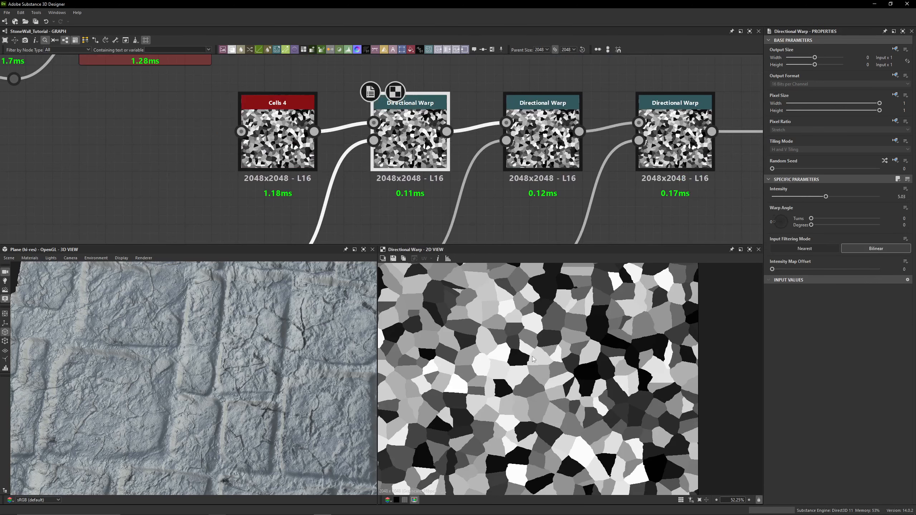
pyautogui.scroll(3, 438, 319)
pyautogui.scroll(5, 510, 347)
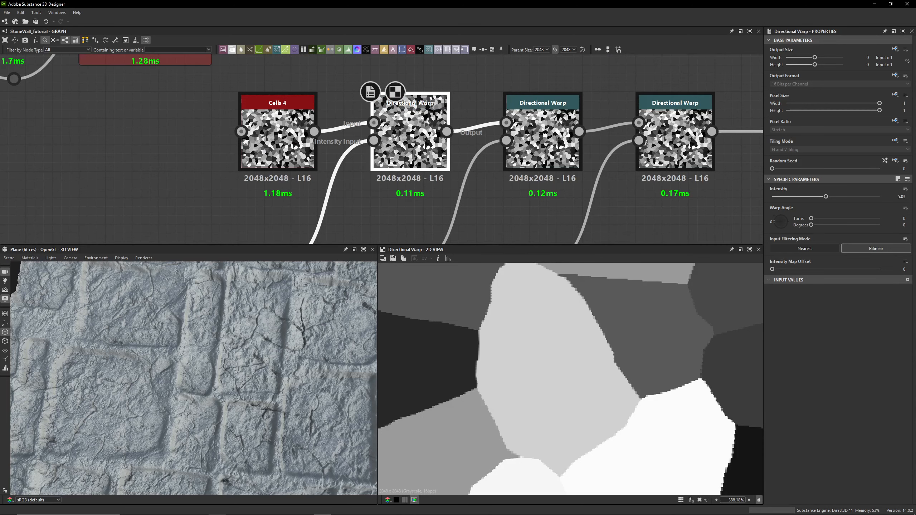
pyautogui.click(310, 159)
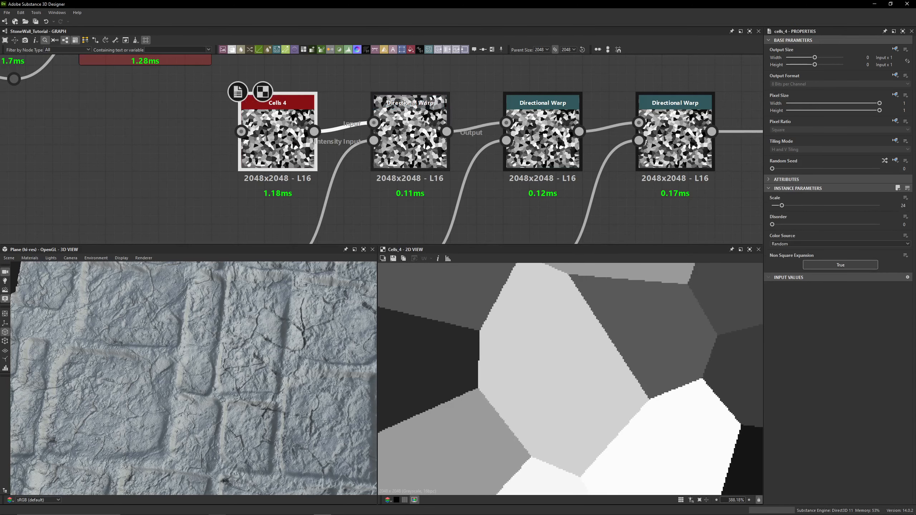
# - Preview the Noise_Crystal1_x32_00 input portal dot that drives the Directional Warps' intensity inputs
pyautogui.doubleClick(401, 152)
pyautogui.moveTo(372, 195); pyautogui.dragTo(502, 78, button='middle')
pyautogui.moveTo(328, 123); pyautogui.dragTo(455, 187)
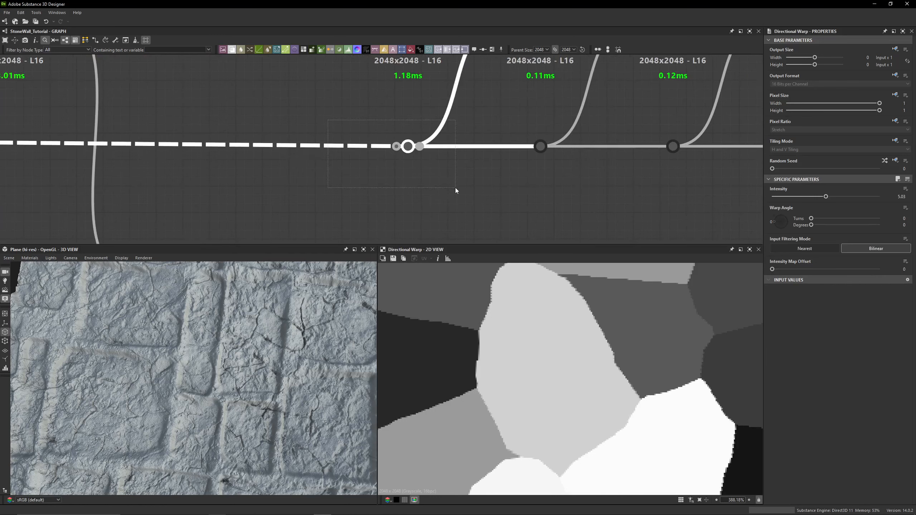
pyautogui.click(453, 187)
pyautogui.moveTo(287, 127); pyautogui.dragTo(482, 157)
pyautogui.click(481, 157)
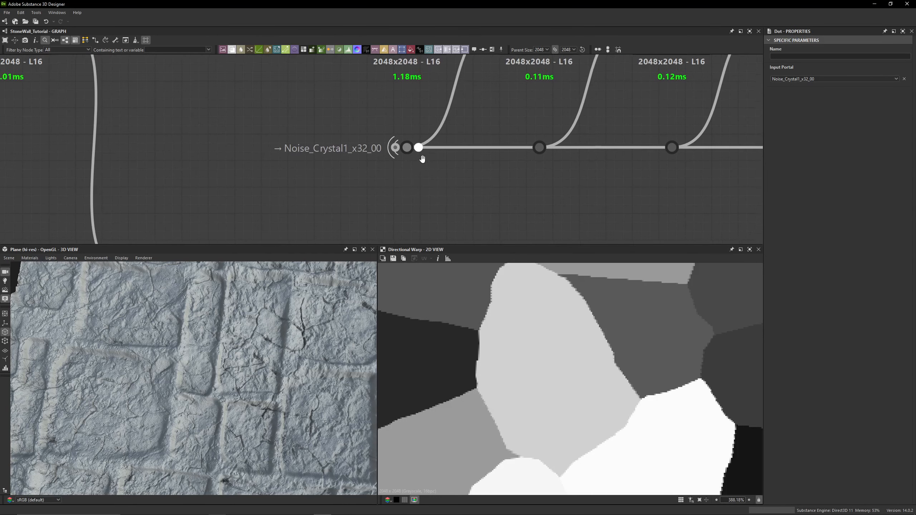
pyautogui.moveTo(422, 148); pyautogui.dragTo(402, 170, button='middle')
pyautogui.doubleClick(400, 167)
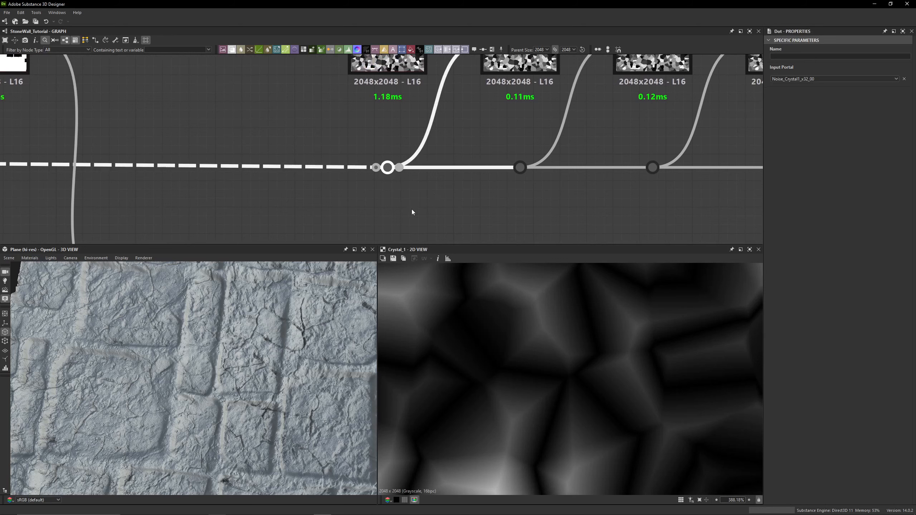
pyautogui.click(299, 196)
pyautogui.scroll(-4, 353, 163)
pyautogui.moveTo(353, 159); pyautogui.dragTo(290, 190, button='middle')
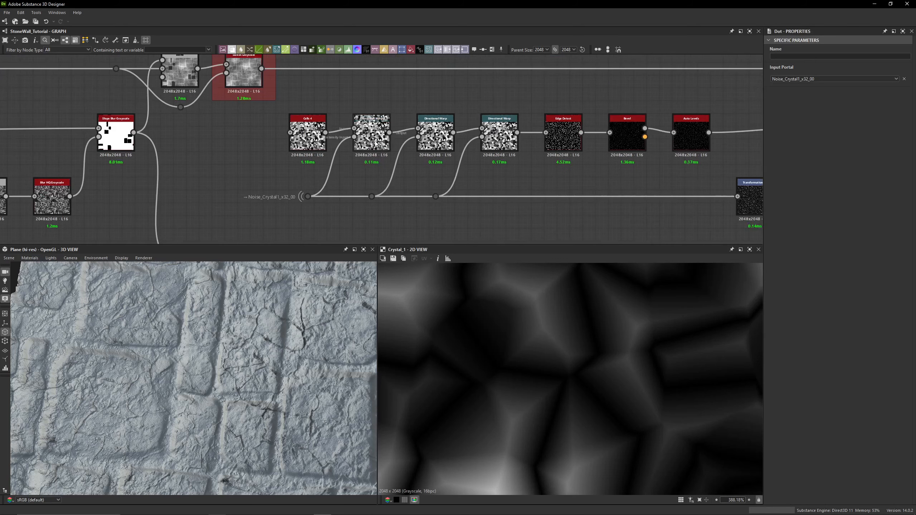
pyautogui.scroll(2, 368, 165)
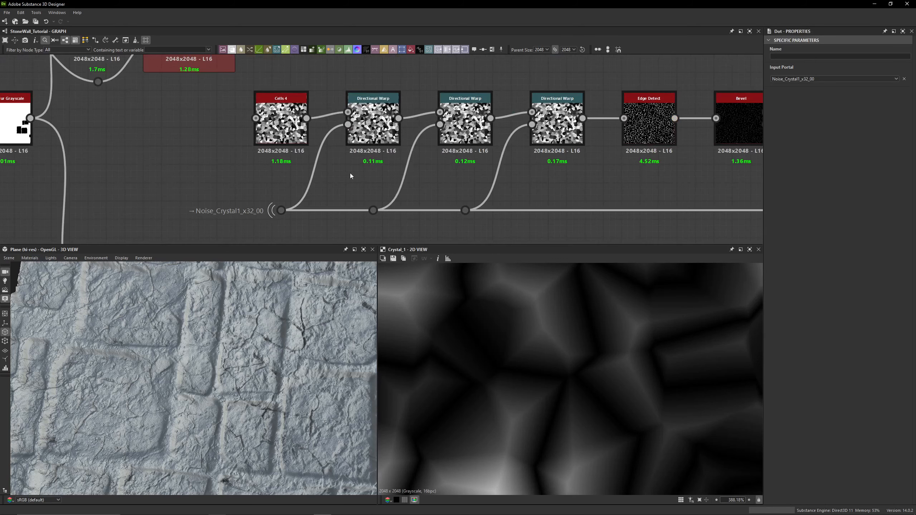
# - Set the first Directional Warp's intensity to 5
pyautogui.doubleClick(371, 122)
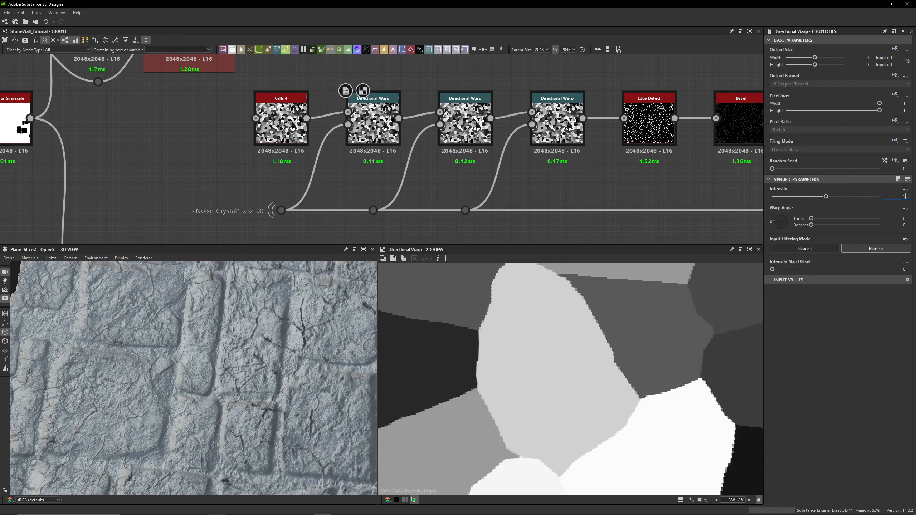
pyautogui.press('Return')
# - Compare the first two Directional Warps and set the second one's warp angle to -214 degrees
pyautogui.click(467, 121)
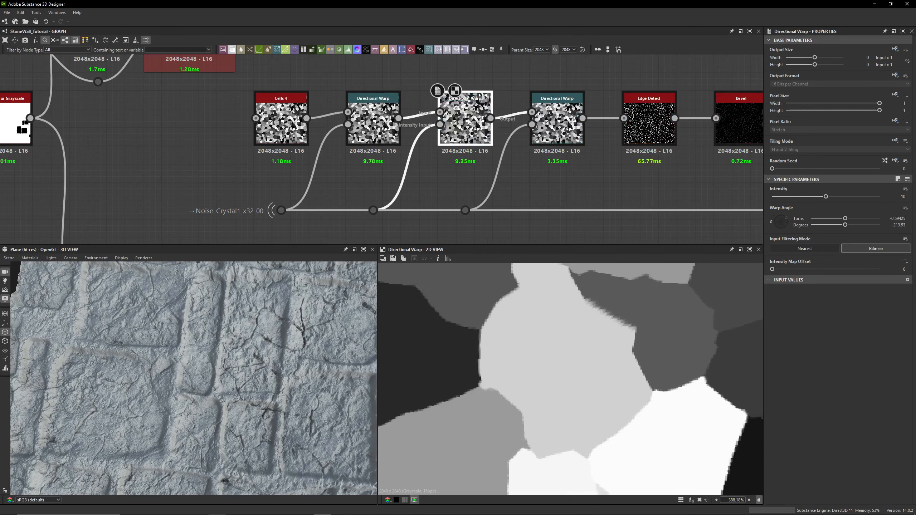
pyautogui.doubleClick(374, 121)
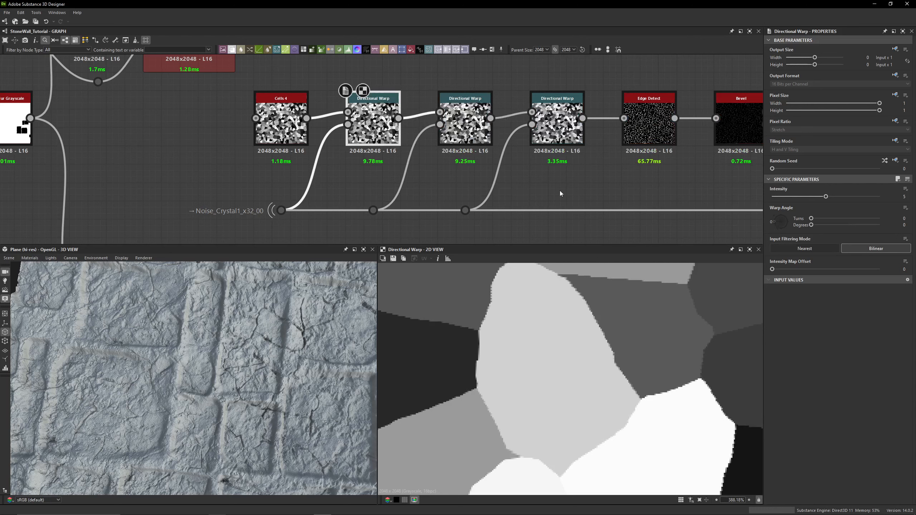
pyautogui.doubleClick(490, 136)
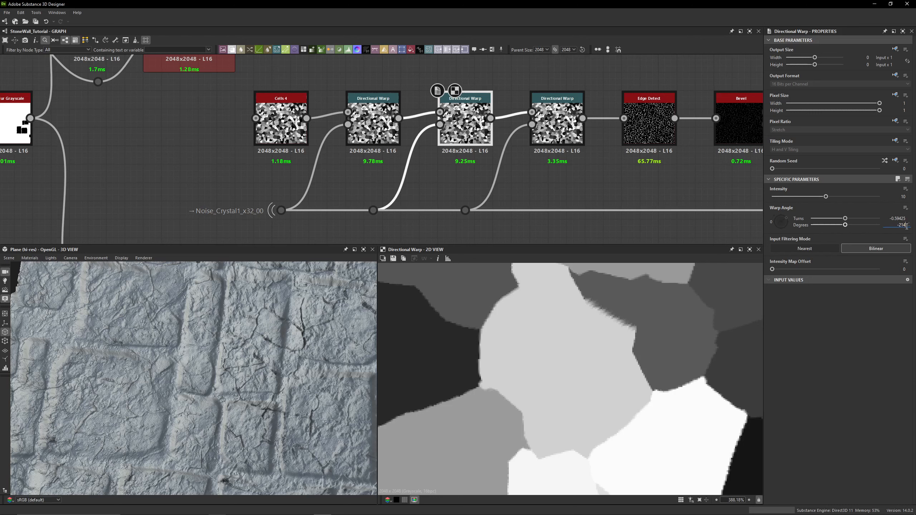
pyautogui.press('Return')
# - Edit the third Directional Warp's warp angle in degrees, then preview the second Directional Warp again
pyautogui.doubleClick(559, 130)
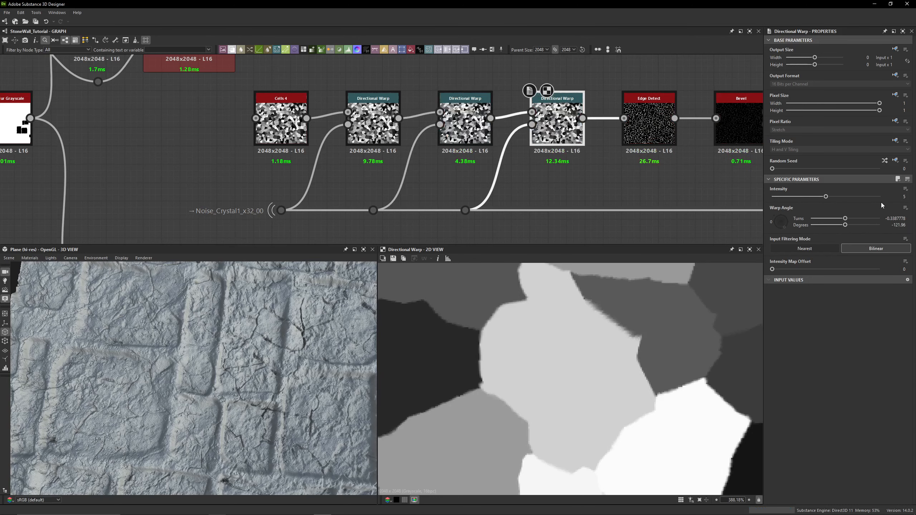
pyautogui.moveTo(897, 225)
pyautogui.mouseDown()
pyautogui.moveTo(910, 231)
pyautogui.moveTo(891, 226)
pyautogui.mouseUp()
pyautogui.write('22')
pyautogui.press('Return')
pyautogui.write('-')
pyautogui.doubleClick(474, 132)
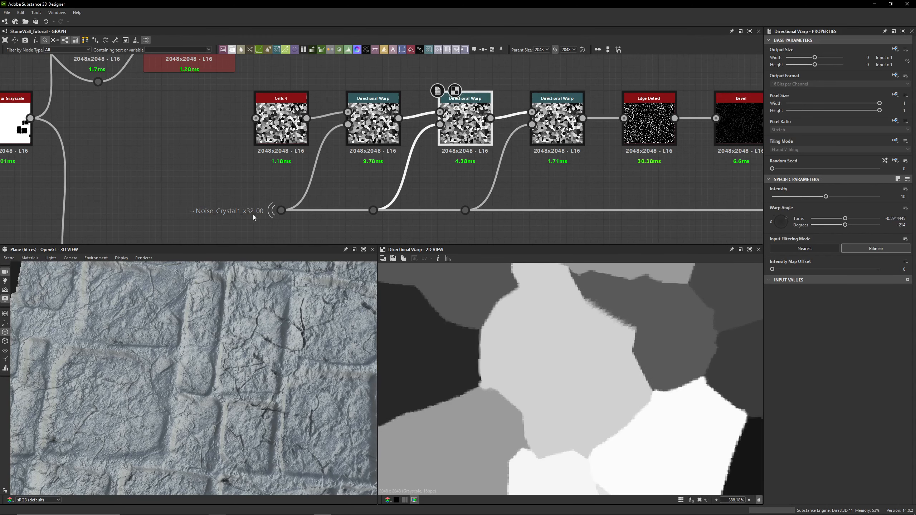
# - Preview the third Directional Warp and the Edge Detect node to compare their outputs
pyautogui.click(280, 211)
pyautogui.moveTo(575, 171); pyautogui.dragTo(410, 178, button='middle')
pyautogui.doubleClick(408, 137)
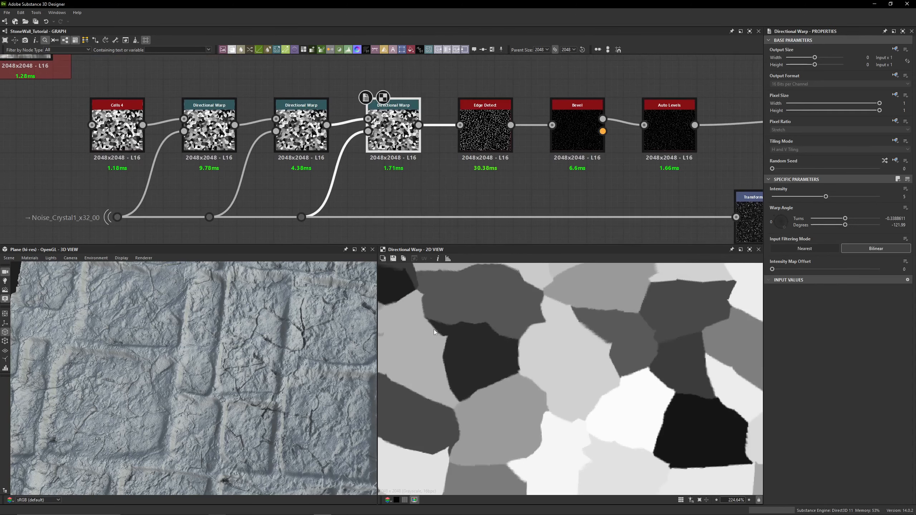
pyautogui.doubleClick(485, 130)
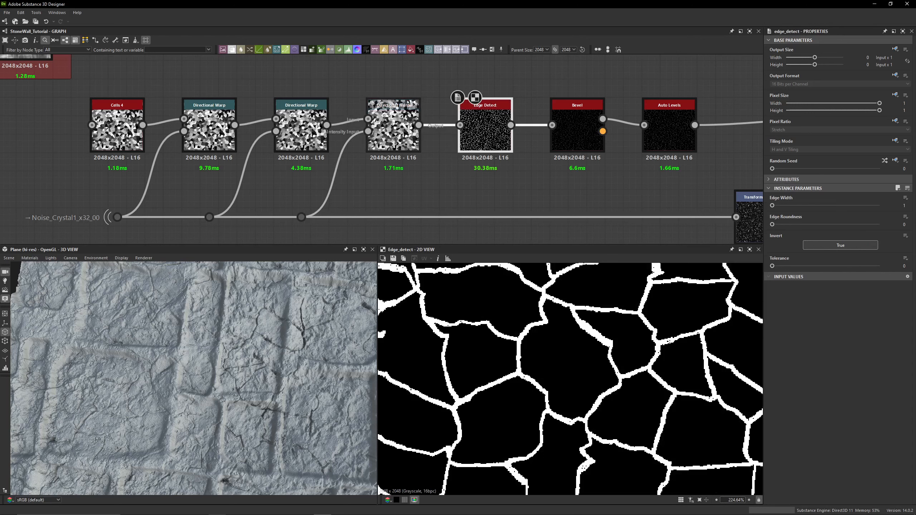
pyautogui.doubleClick(396, 134)
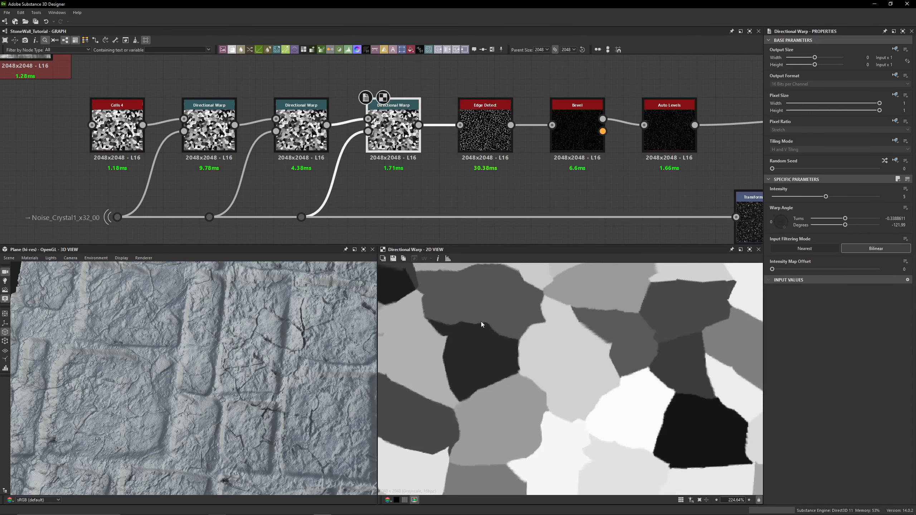
pyautogui.doubleClick(118, 129)
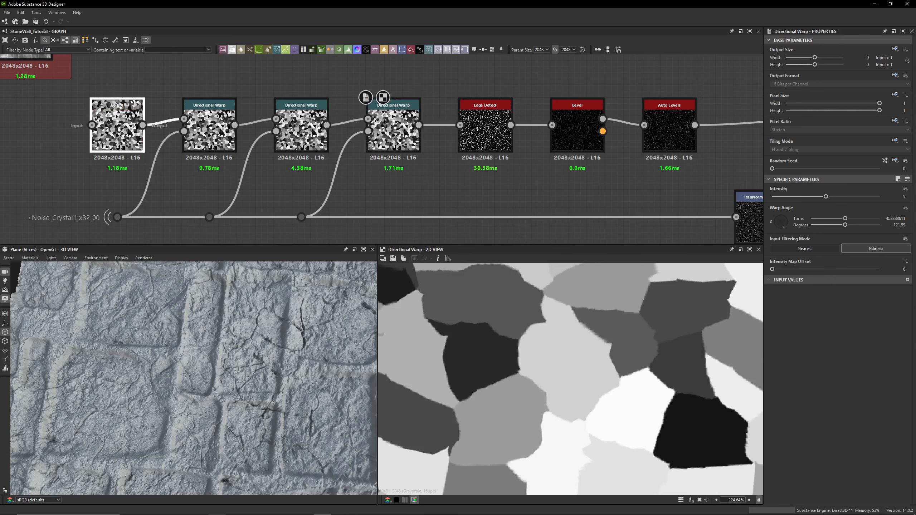
# - Compare the Edge Detect and Bevel node outputs in the 2D view
pyautogui.doubleClick(483, 130)
pyautogui.moveTo(571, 127); pyautogui.dragTo(490, 150, button='middle')
pyautogui.doubleClick(489, 151)
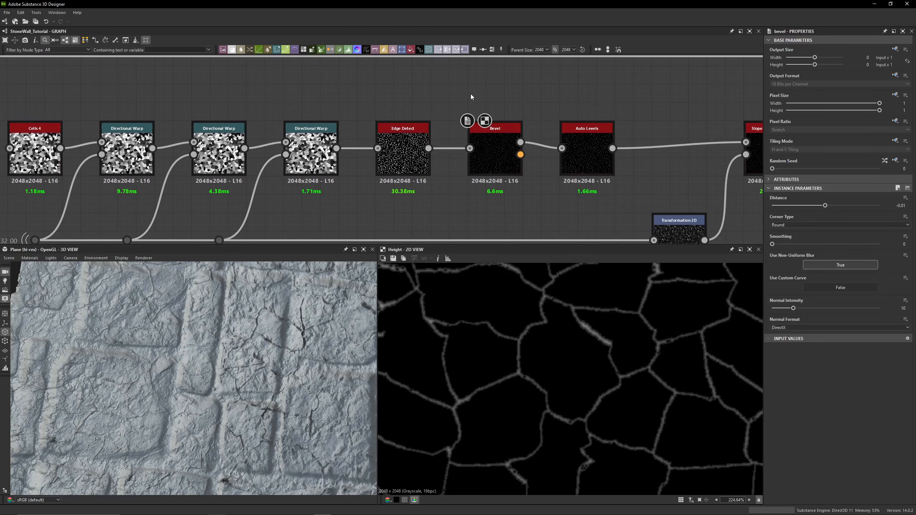
pyautogui.doubleClick(425, 170)
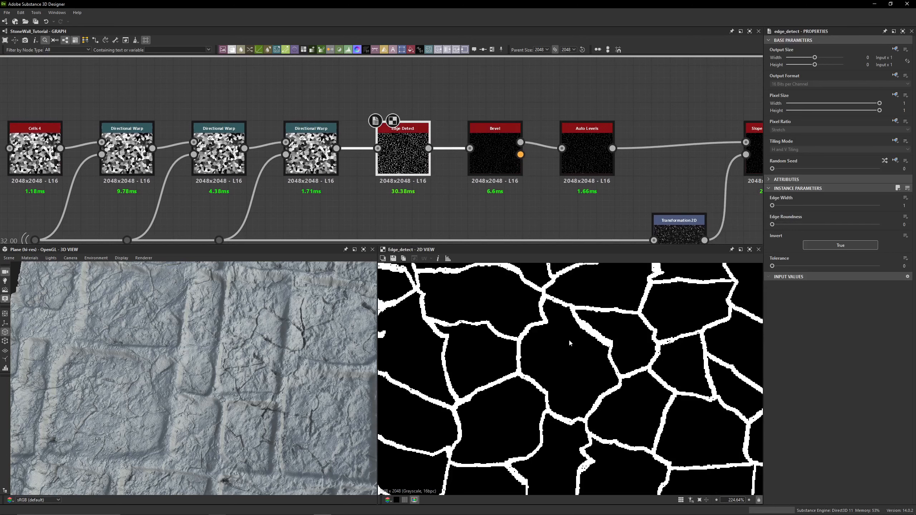
pyautogui.doubleClick(496, 164)
# - Inspect the Bevel output closely and compare it with the Auto Levels node
pyautogui.scroll(10, 620, 319)
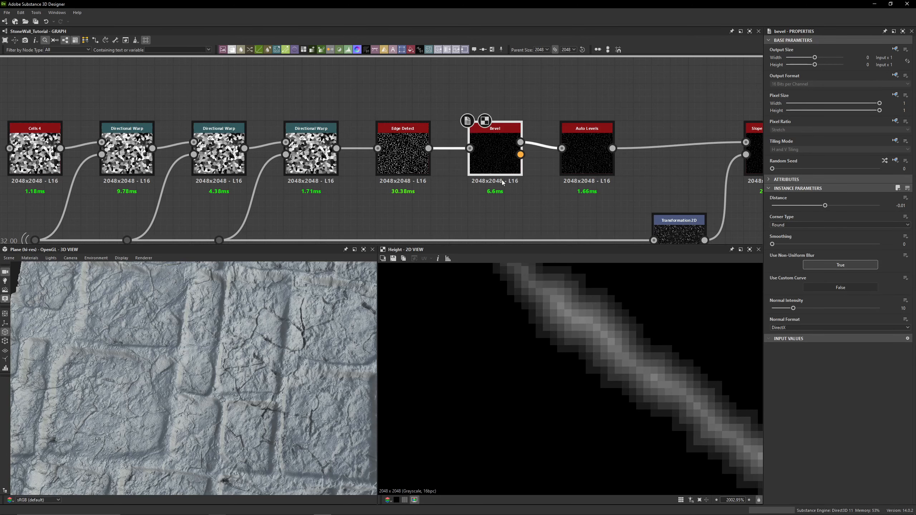
pyautogui.moveTo(534, 181); pyautogui.dragTo(456, 160, button='middle')
pyautogui.doubleClick(496, 139)
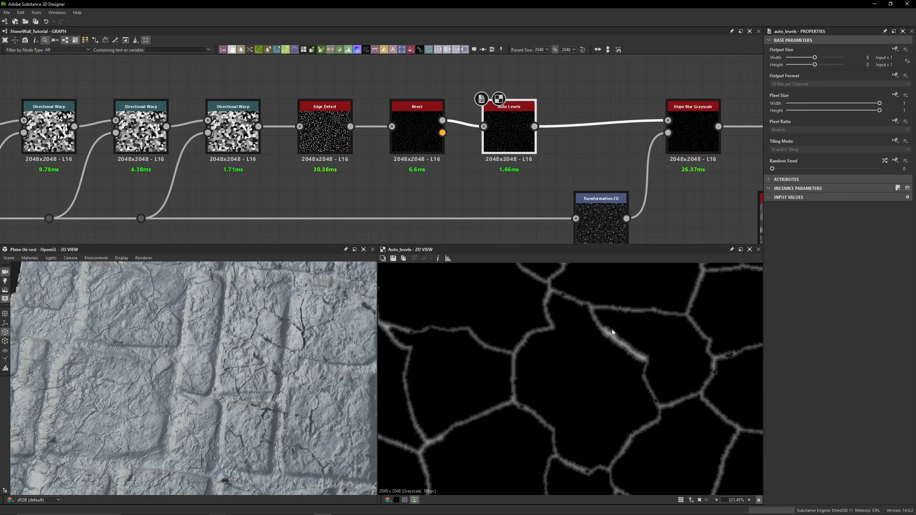
pyautogui.click(417, 131)
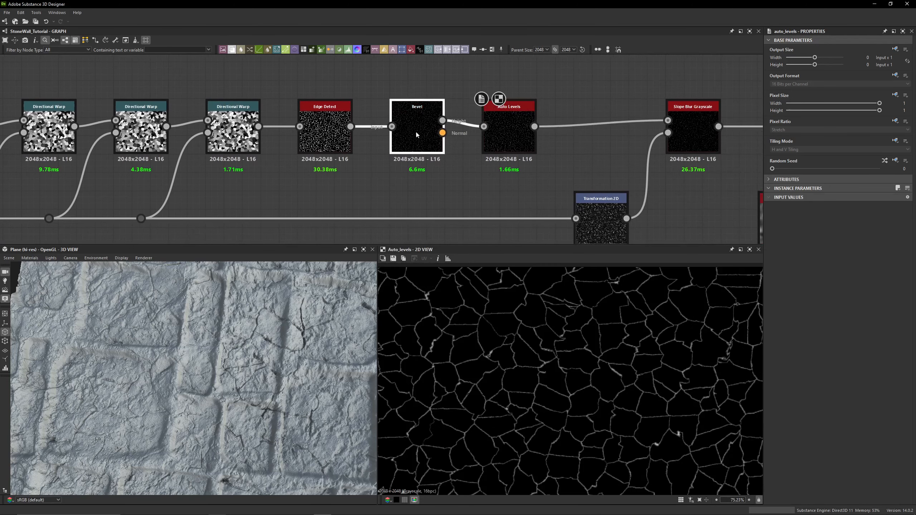
pyautogui.click(505, 135)
pyautogui.moveTo(485, 168); pyautogui.dragTo(397, 141, button='middle')
# - Preview the Slope Blur Grayscale node's output
pyautogui.doubleClick(591, 125)
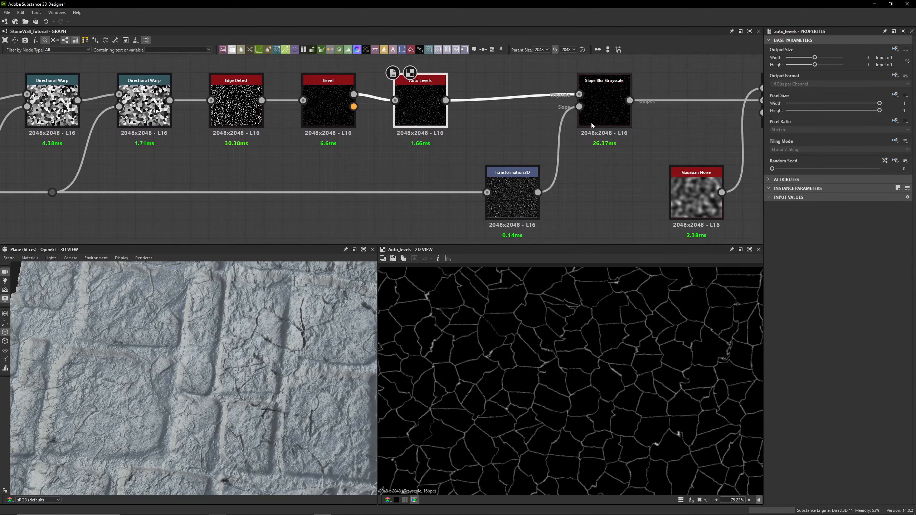
pyautogui.scroll(10, 561, 330)
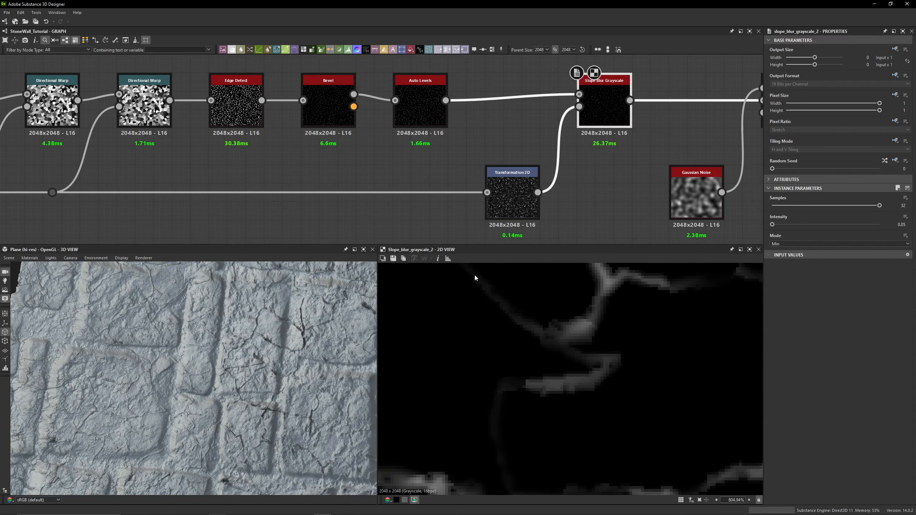
pyautogui.scroll(-5, 477, 149)
pyautogui.moveTo(174, 177); pyautogui.dragTo(293, 178, button='middle')
pyautogui.scroll(4, 294, 179)
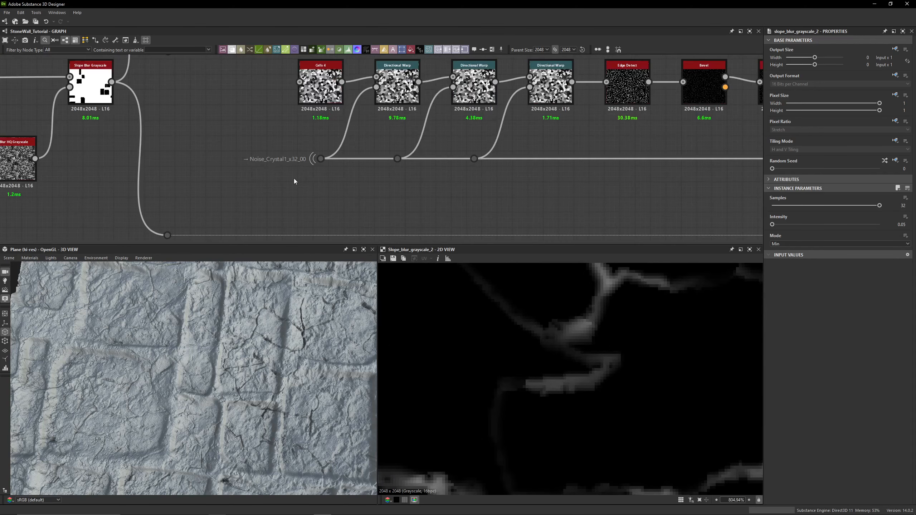
# - Preview the Transformation 2D node fed by the Noise_Crystal1_x32_00 dot
pyautogui.click(320, 159)
pyautogui.moveTo(366, 190); pyautogui.dragTo(155, 190, button='middle')
pyautogui.click(377, 217)
pyautogui.moveTo(377, 216); pyautogui.dragTo(187, 258, button='middle')
pyautogui.doubleClick(469, 212)
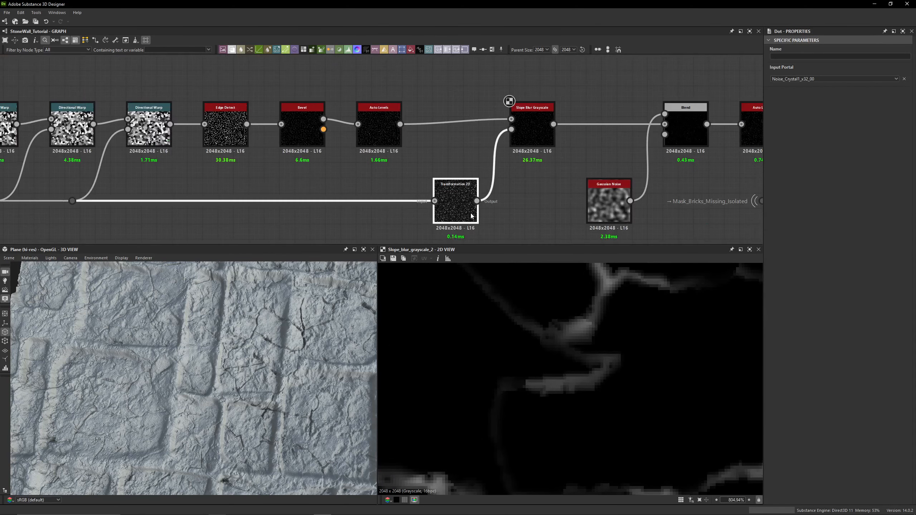
pyautogui.scroll(-9, 534, 360)
pyautogui.scroll(-8, 533, 344)
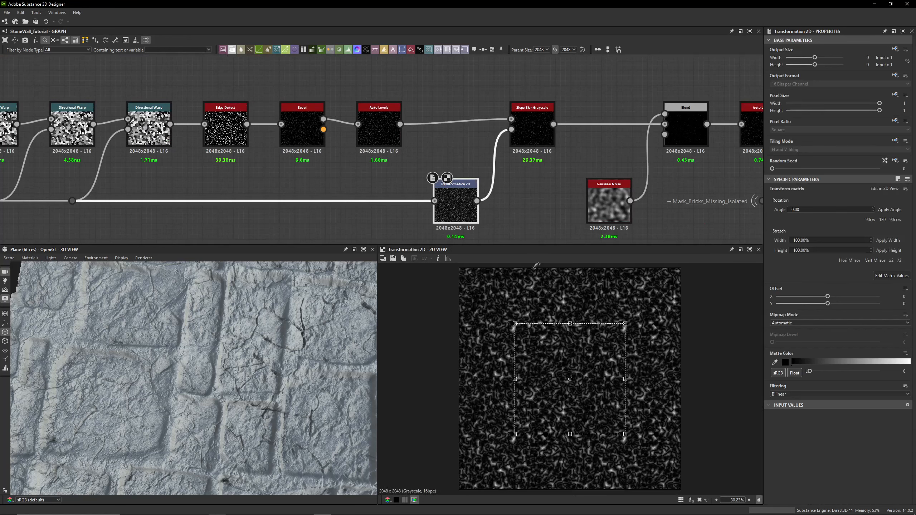
# - Examine the Slope Blur Grayscale output in the 2D view and the wall surface in the 3D view
pyautogui.doubleClick(548, 138)
pyautogui.scroll(4, 565, 372)
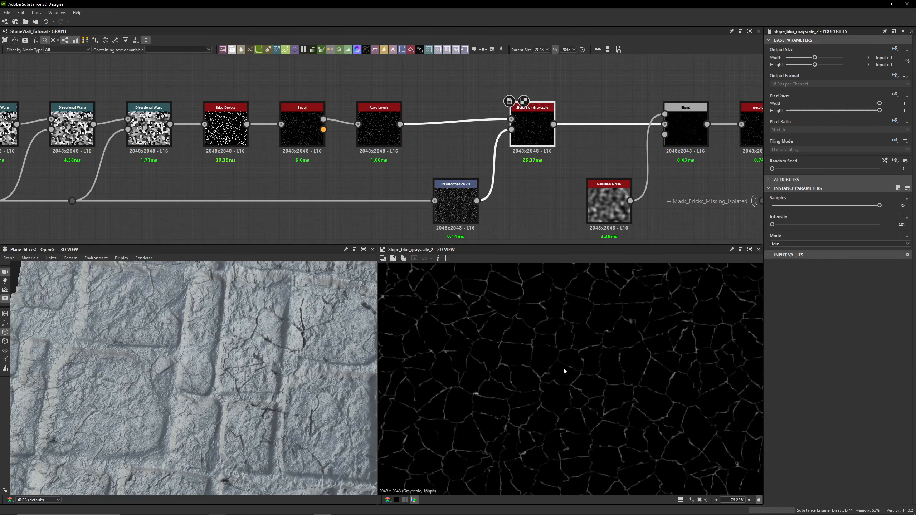
pyautogui.scroll(3, 505, 366)
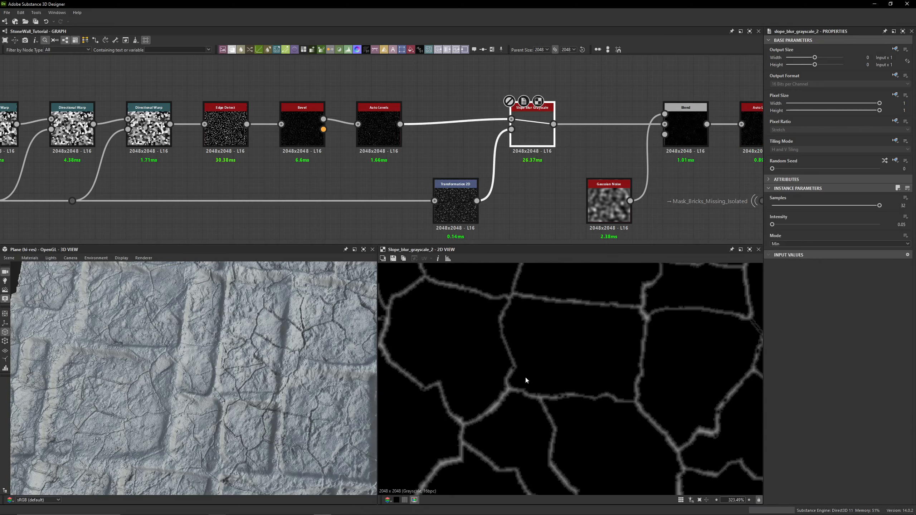
pyautogui.scroll(5, 225, 361)
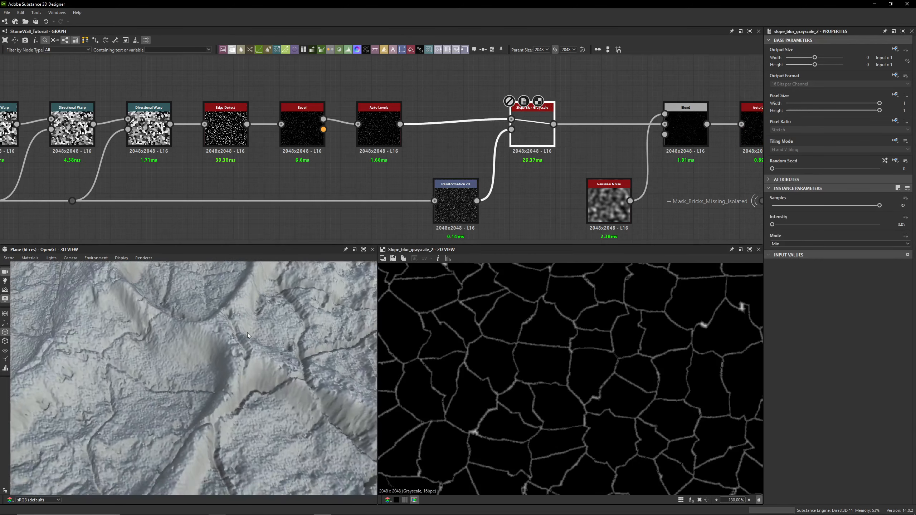
pyautogui.moveTo(248, 333)
pyautogui.mouseDown()
pyautogui.moveTo(234, 328)
pyautogui.moveTo(257, 367)
pyautogui.moveTo(229, 327)
pyautogui.moveTo(242, 330)
pyautogui.mouseUp()
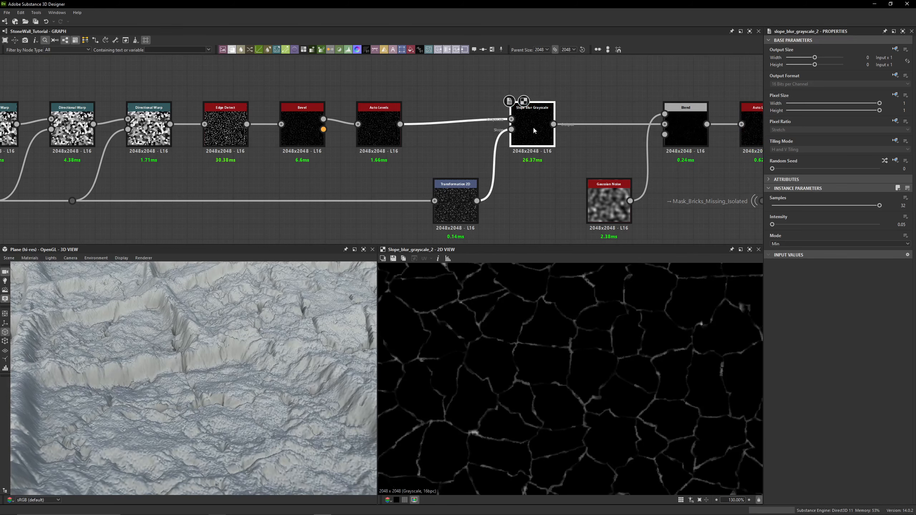
pyautogui.scroll(3, 491, 359)
pyautogui.moveTo(197, 369); pyautogui.dragTo(235, 358)
# - Preview the Multiply Blend node and its Gaussian Noise input
pyautogui.moveTo(697, 120); pyautogui.dragTo(514, 128, button='middle')
pyautogui.click(514, 129)
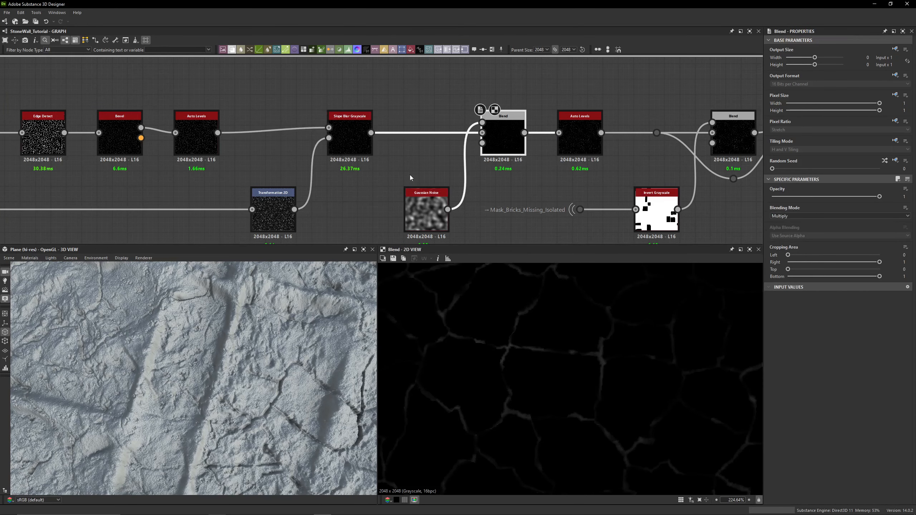
pyautogui.moveTo(410, 177); pyautogui.dragTo(408, 137, button='middle')
pyautogui.click(424, 170)
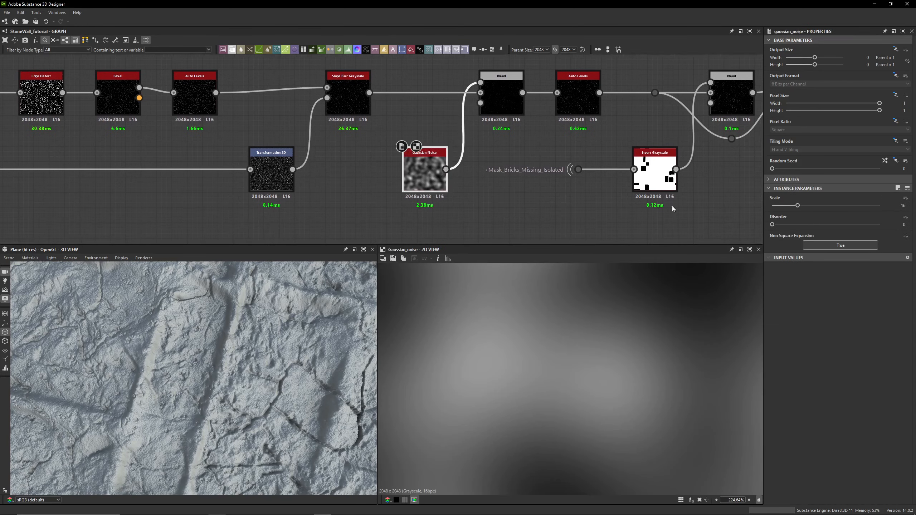
pyautogui.doubleClick(503, 99)
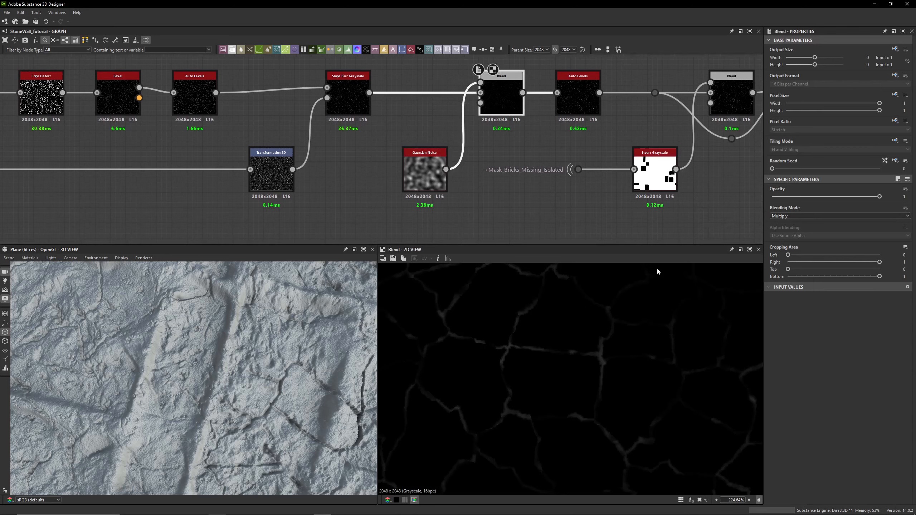
pyautogui.scroll(-10, 560, 362)
# - Compare the Slope Blur Grayscale and Blend outputs while checking the 3D preview
pyautogui.doubleClick(368, 102)
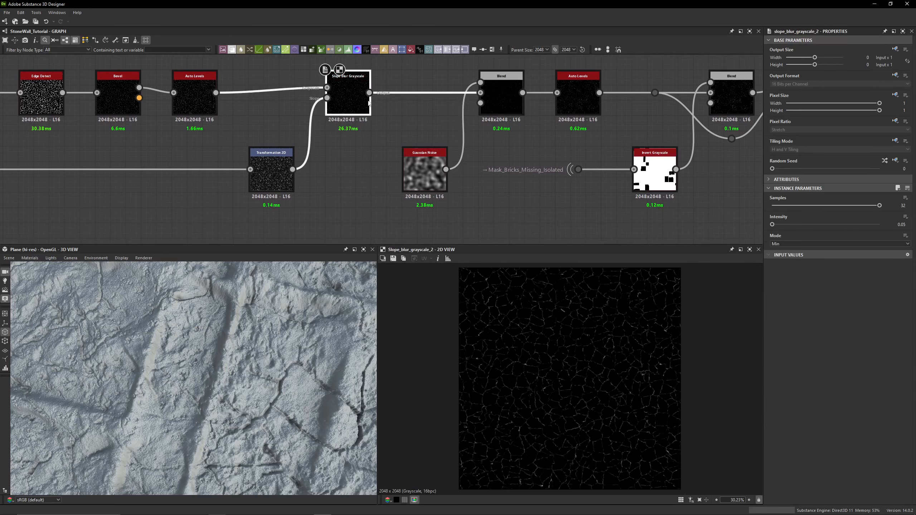
pyautogui.doubleClick(503, 99)
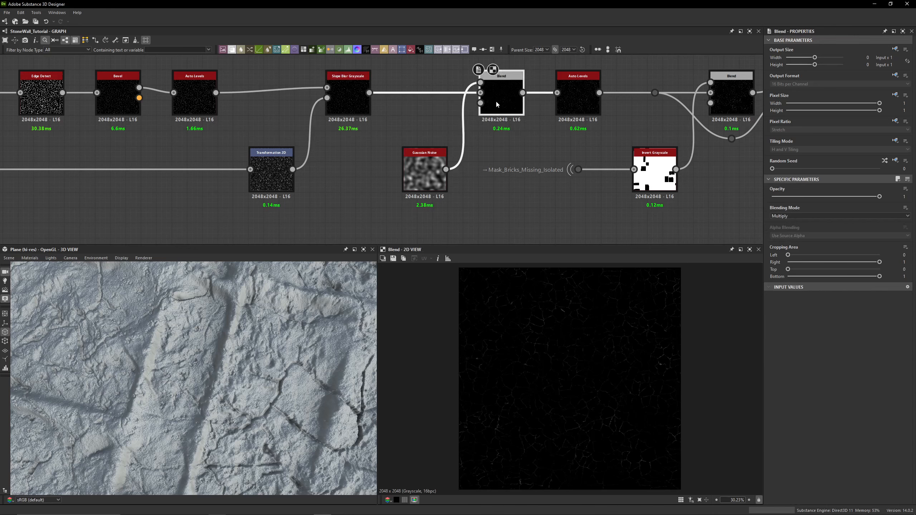
pyautogui.hotkey('shift', 'd')
pyautogui.moveTo(307, 376); pyautogui.dragTo(318, 320)
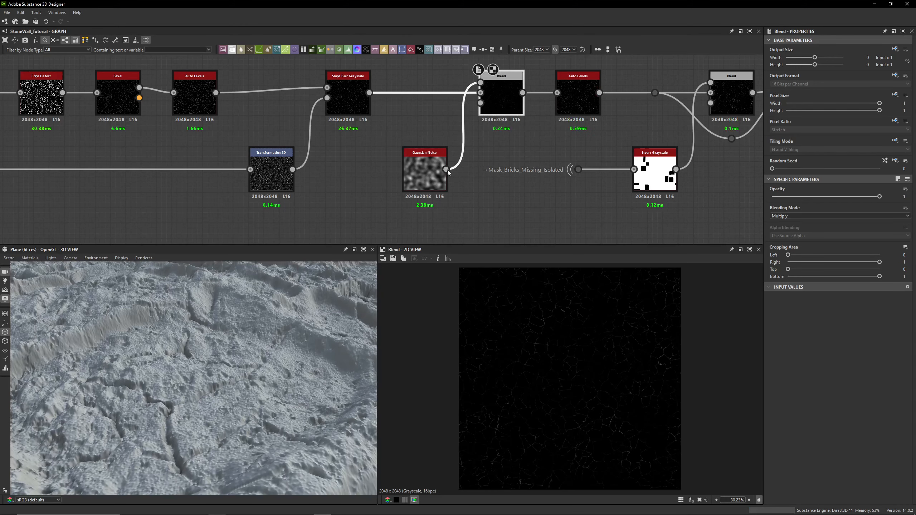
pyautogui.click(422, 179)
pyautogui.click(495, 90)
# - Compare the Auto Levels output with the following Min (Darken) Blend node
pyautogui.click(574, 109)
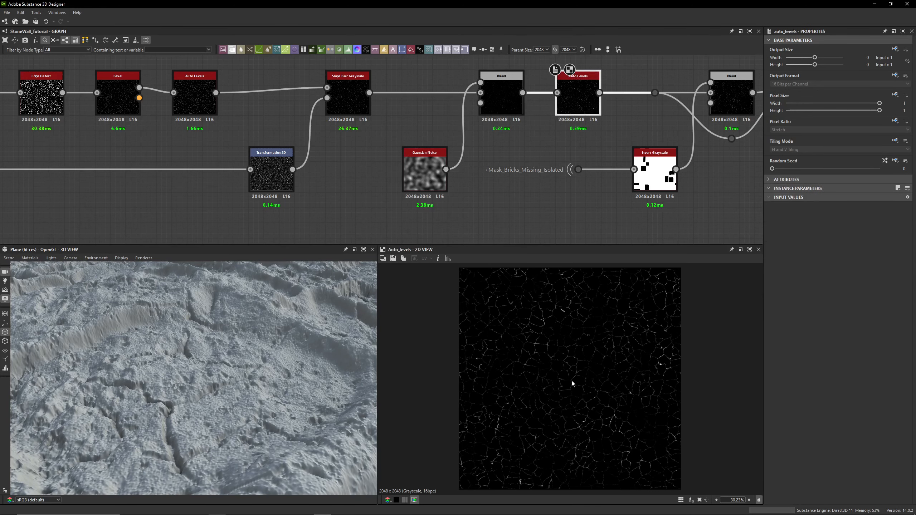
pyautogui.moveTo(566, 135); pyautogui.dragTo(495, 153, button='middle')
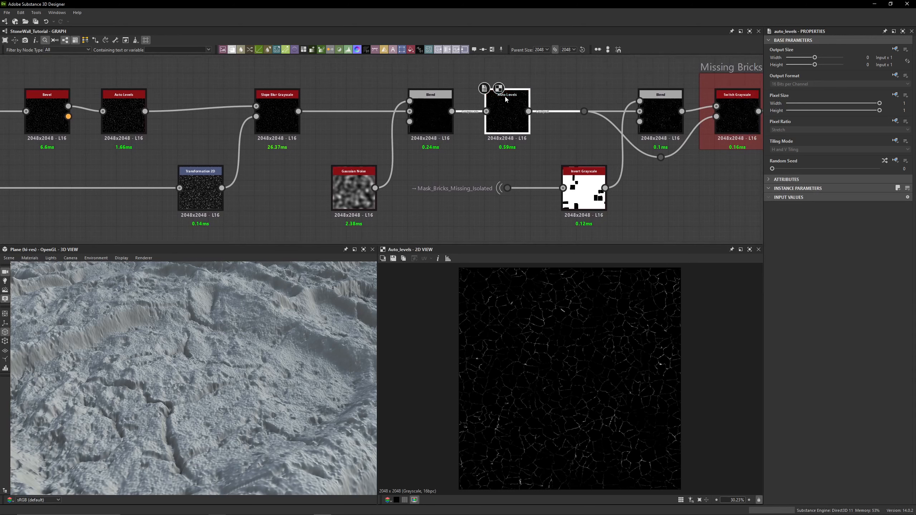
pyautogui.scroll(3, 508, 368)
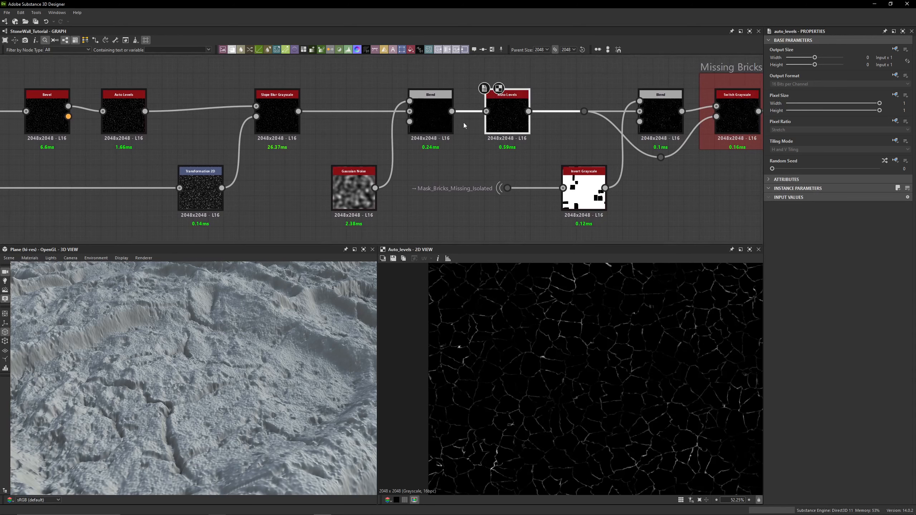
pyautogui.click(441, 115)
pyautogui.click(517, 125)
pyautogui.moveTo(515, 138); pyautogui.dragTo(402, 136, button='middle')
pyautogui.click(538, 108)
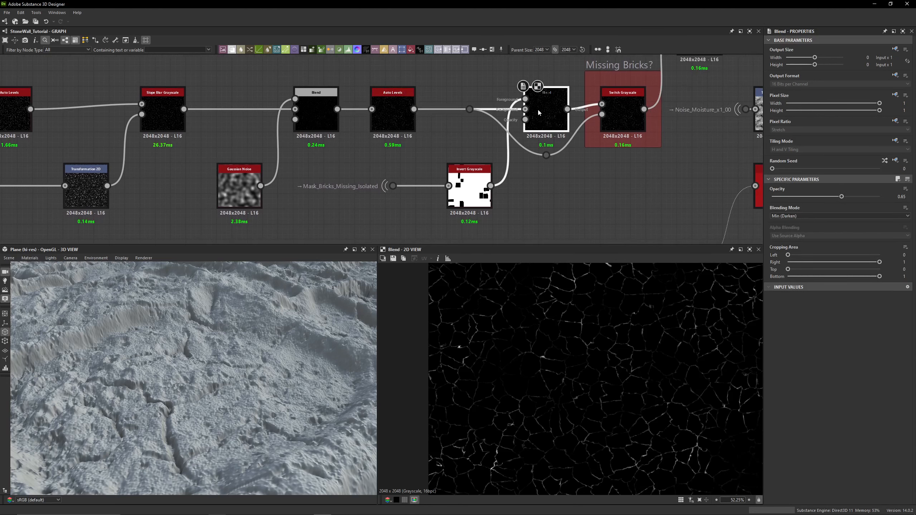
pyautogui.click(396, 115)
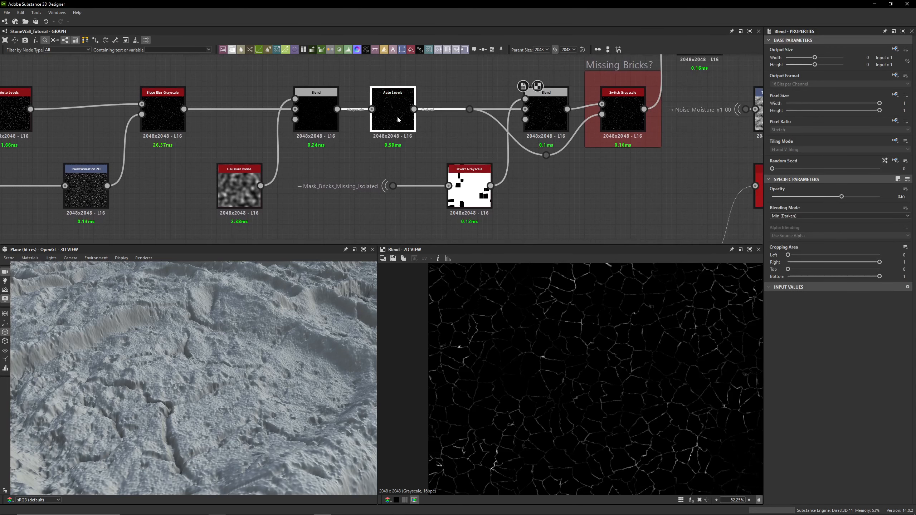
pyautogui.click(544, 110)
pyautogui.moveTo(553, 112); pyautogui.dragTo(525, 133, button='middle')
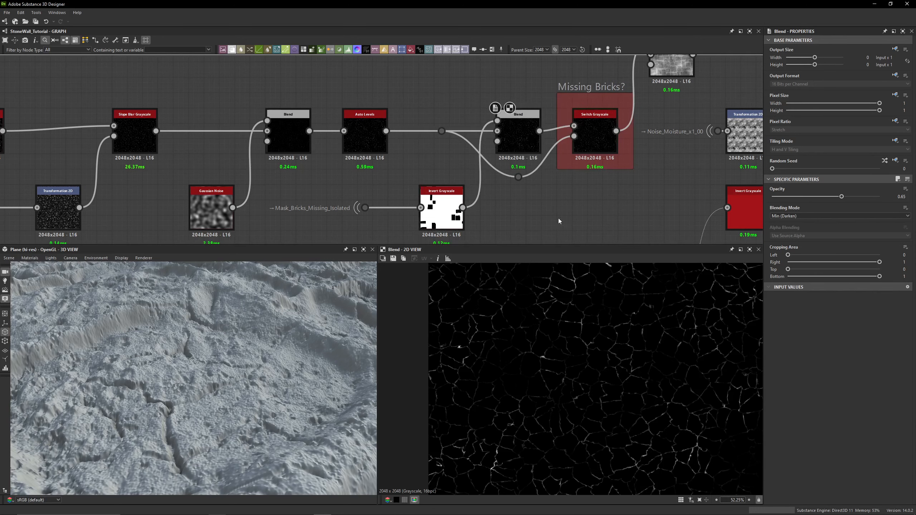
# - Set the graph's Missing Bricks? parameter to True and inspect the wall in the 3D view
pyautogui.click(535, 208)
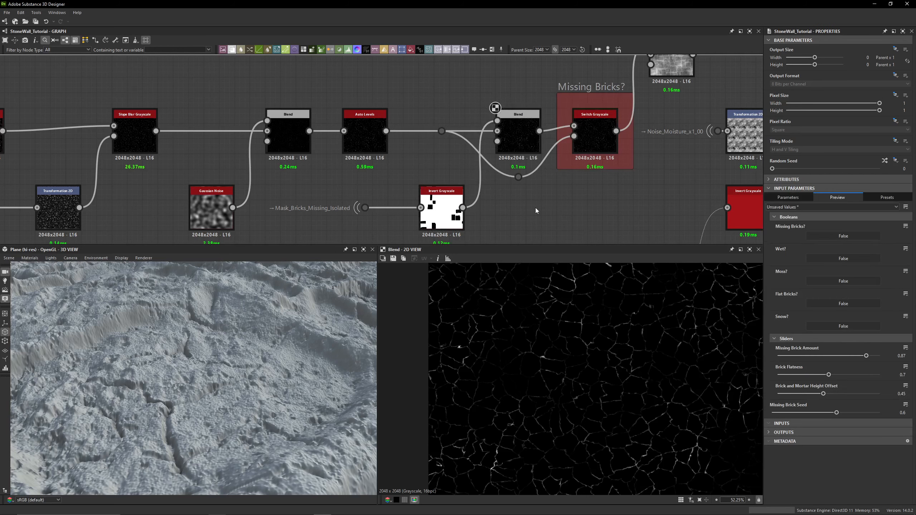
pyautogui.click(833, 236)
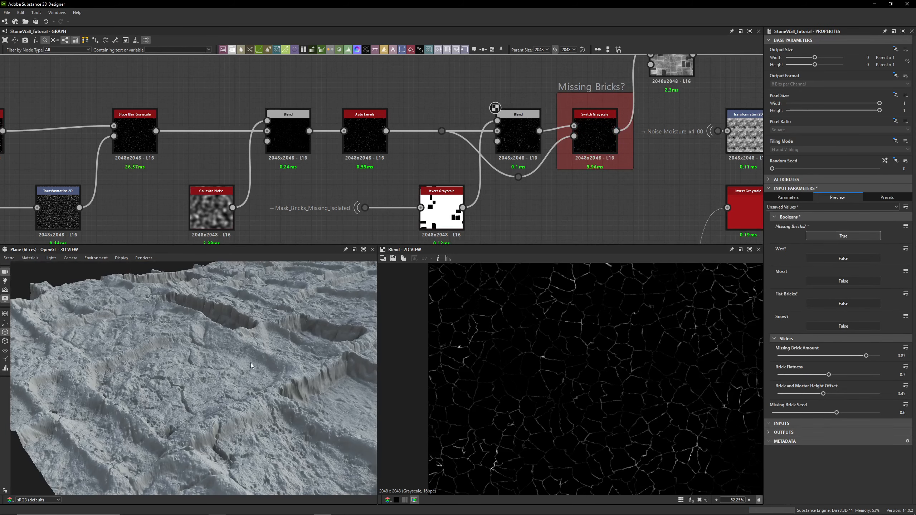
pyautogui.moveTo(251, 362); pyautogui.dragTo(197, 374)
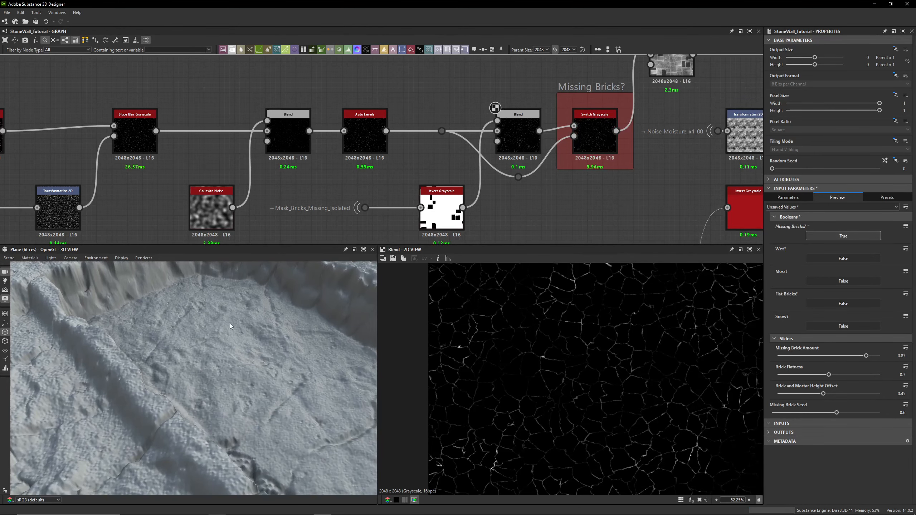
pyautogui.moveTo(293, 284); pyautogui.dragTo(207, 353)
pyautogui.moveTo(107, 357); pyautogui.dragTo(182, 394)
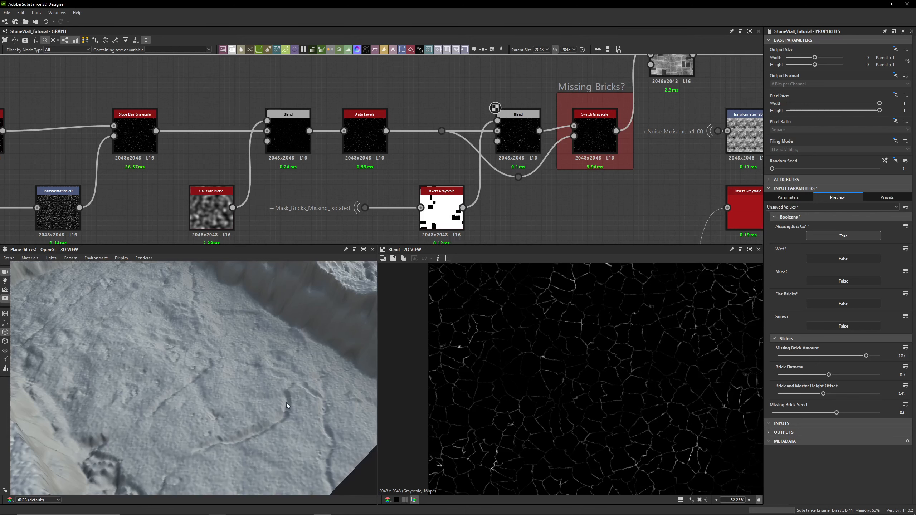
pyautogui.moveTo(537, 196); pyautogui.dragTo(534, 182, button='middle')
pyautogui.scroll(-4, 246, 374)
pyautogui.moveTo(246, 374); pyautogui.dragTo(211, 361)
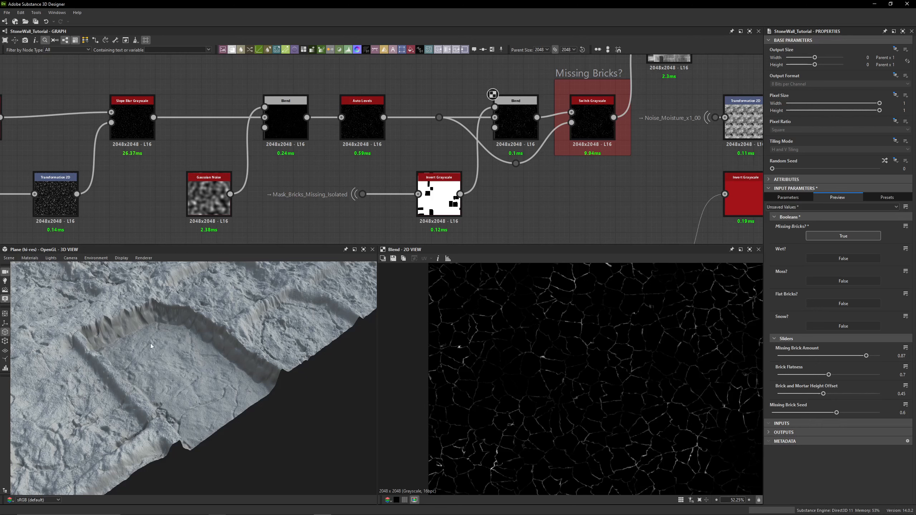
# - Bypass the Min (Darken) Blend node and restore it while comparing the wall in the 3D view
pyautogui.click(510, 133)
pyautogui.press('d')
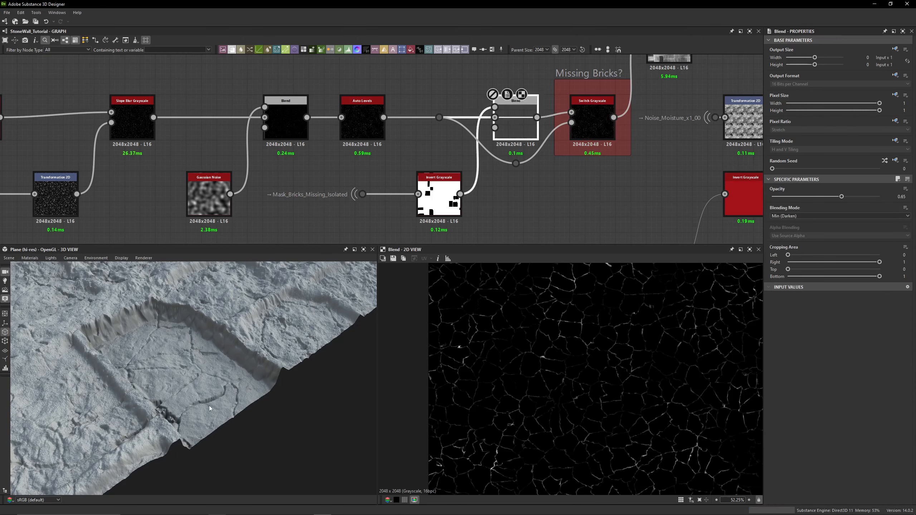
pyautogui.press('d')
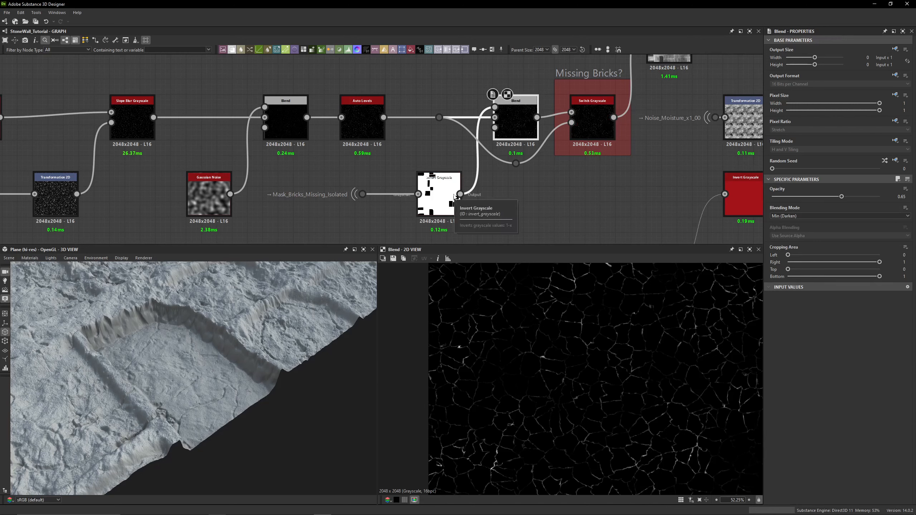
# - Check the Min (Darken) Blend node's opacity, then preview the Mask_Bricks_Missing_Isolated input feeding the Invert Grayscale node
pyautogui.click(362, 121)
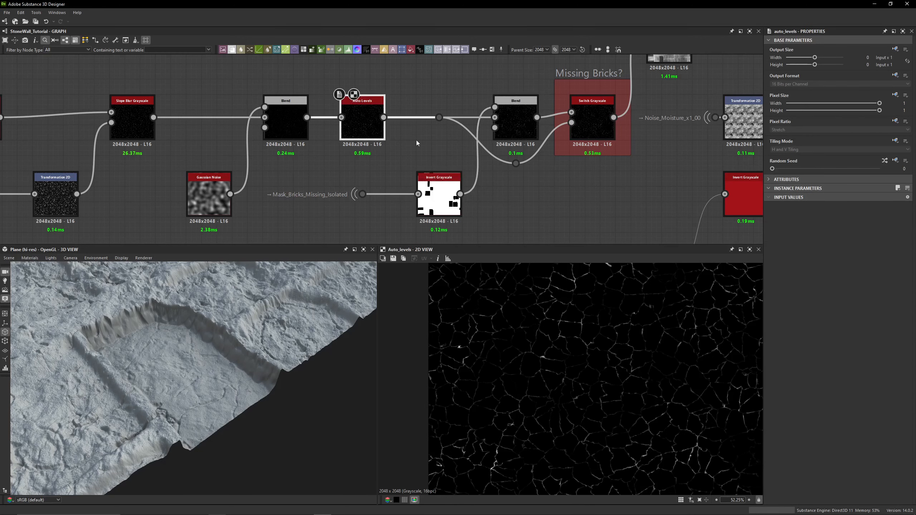
pyautogui.click(509, 120)
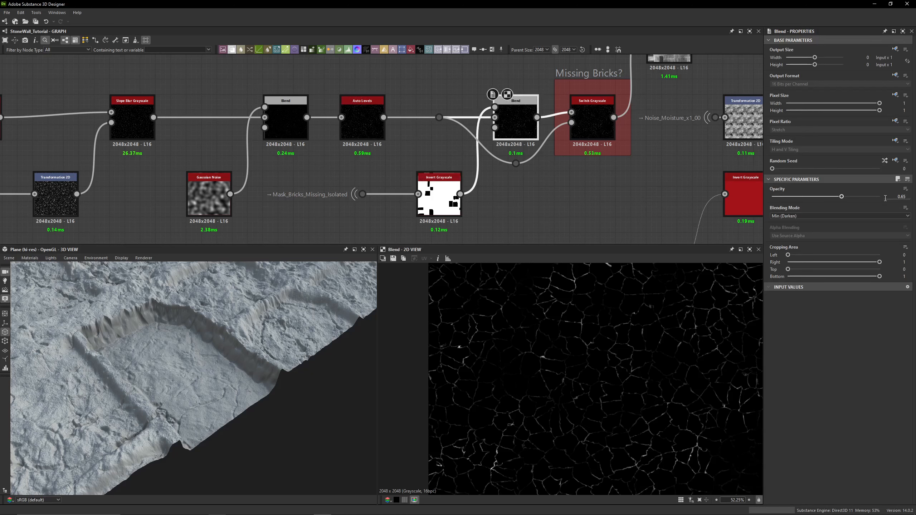
pyautogui.click(901, 196)
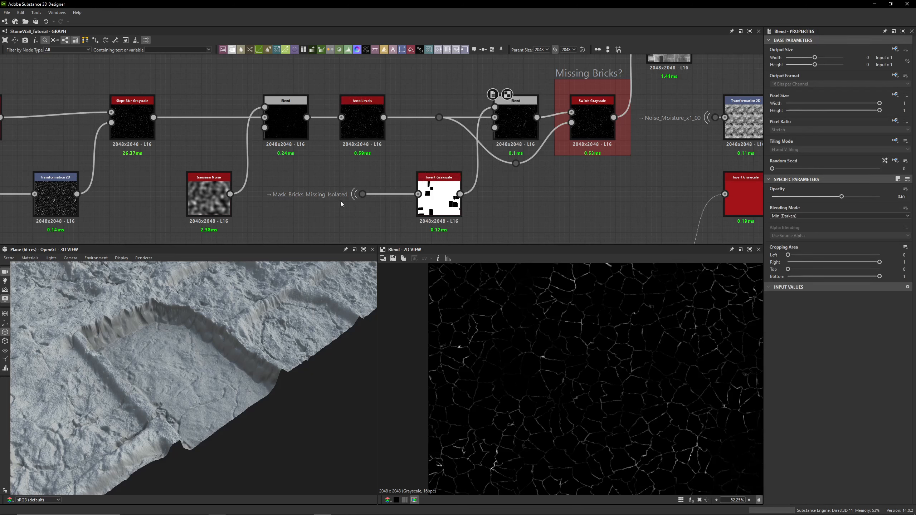
pyautogui.click(363, 195)
pyautogui.doubleClick(371, 195)
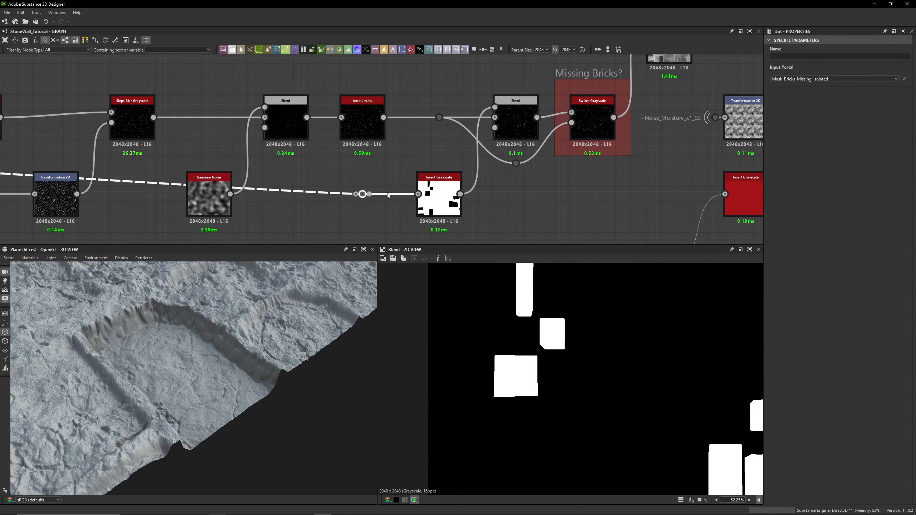
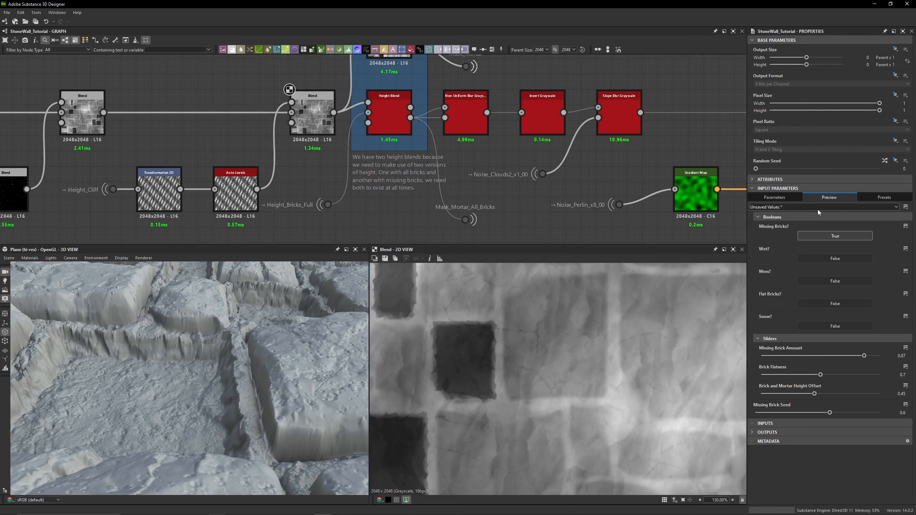
# - Toggle the graph's Missing Bricks? parameter to False and back to True while comparing the wall in the 3D view
pyautogui.click(835, 236)
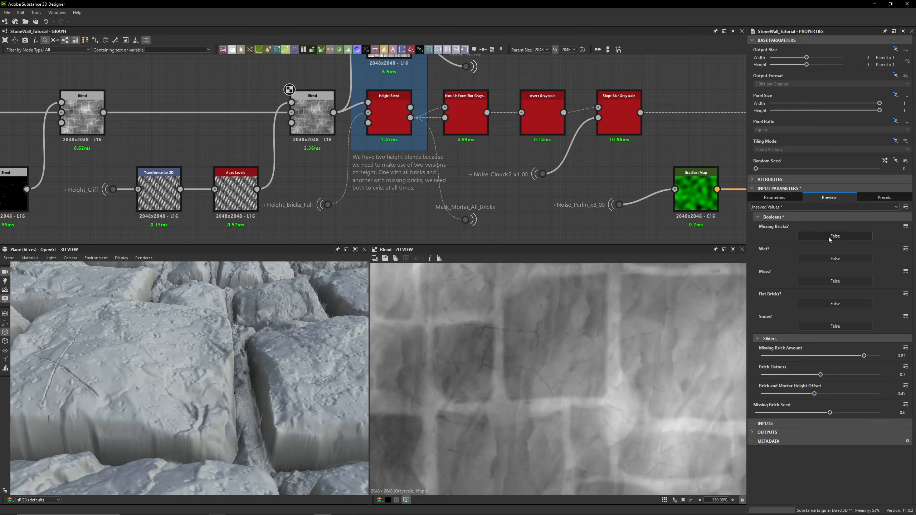
pyautogui.click(835, 236)
# - Preview the lower Height Blend node's output in the 2D view
pyautogui.moveTo(501, 137); pyautogui.dragTo(504, 209, button='middle')
pyautogui.doubleClick(393, 185)
pyautogui.scroll(-8, 585, 367)
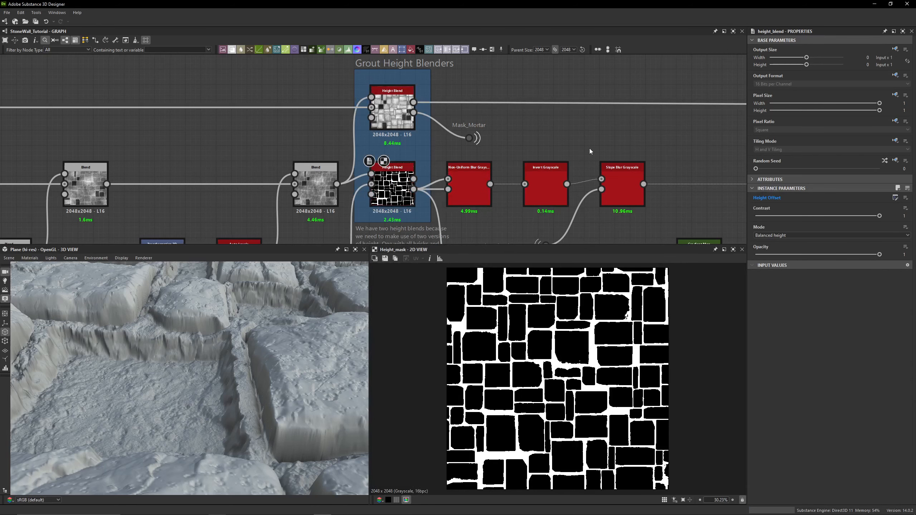
# - Set the graph's Missing Bricks? parameter to False and select the lower Height Blend node
pyautogui.click(853, 235)
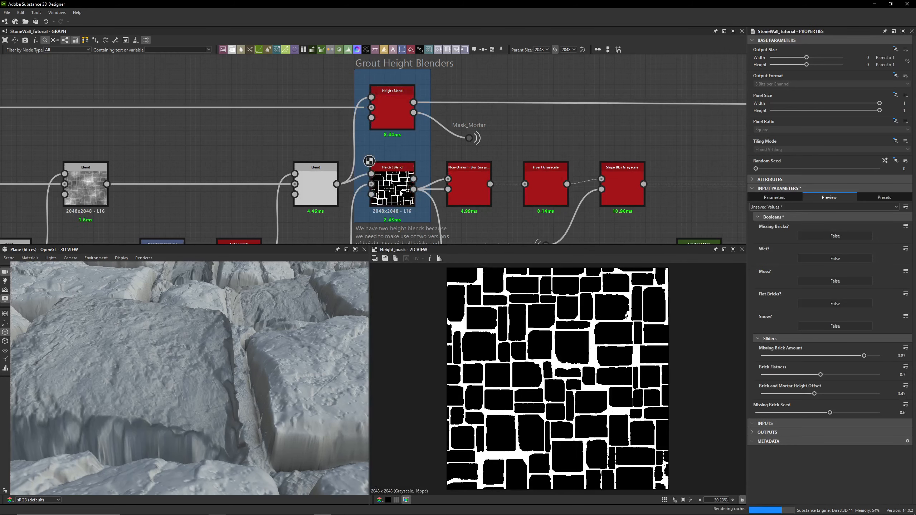
pyautogui.click(400, 192)
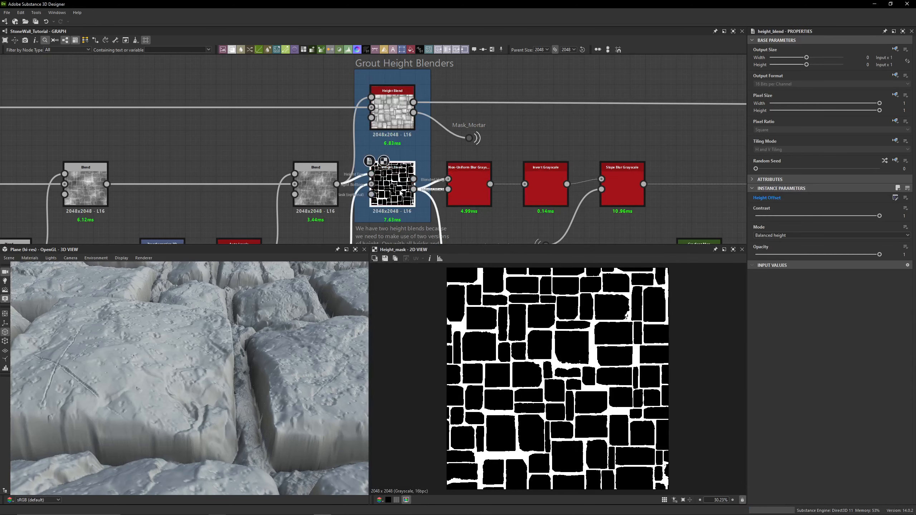
# - Preview the upper Height Blend node's blended height and height mask outputs, zooming into the mask
pyautogui.doubleClick(393, 122)
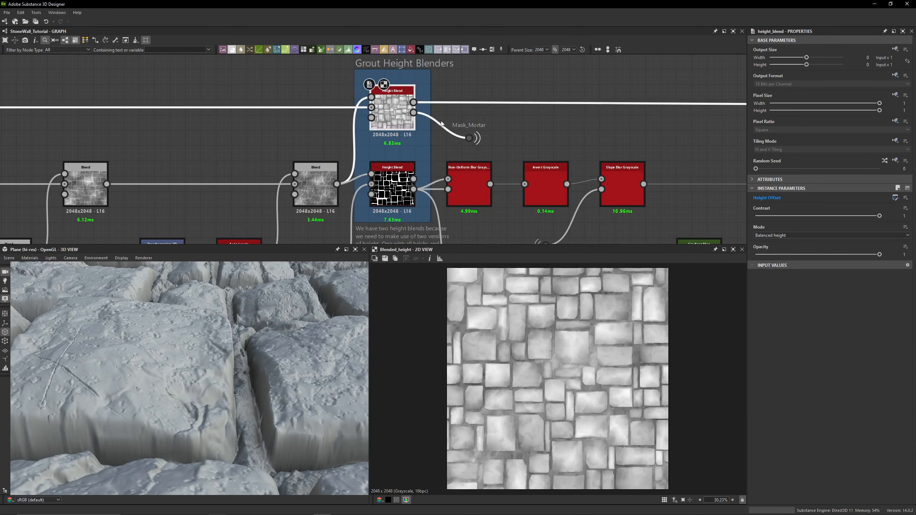
pyautogui.scroll(5, 419, 116)
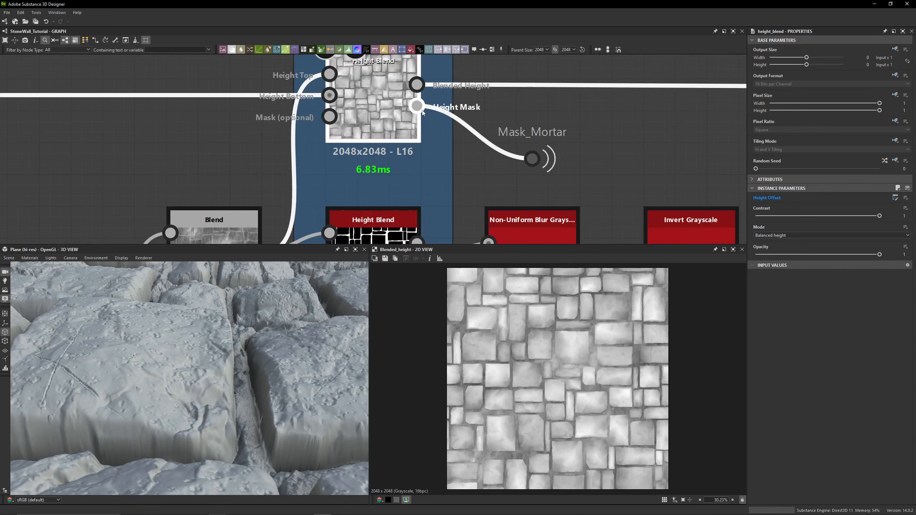
pyautogui.click(417, 106)
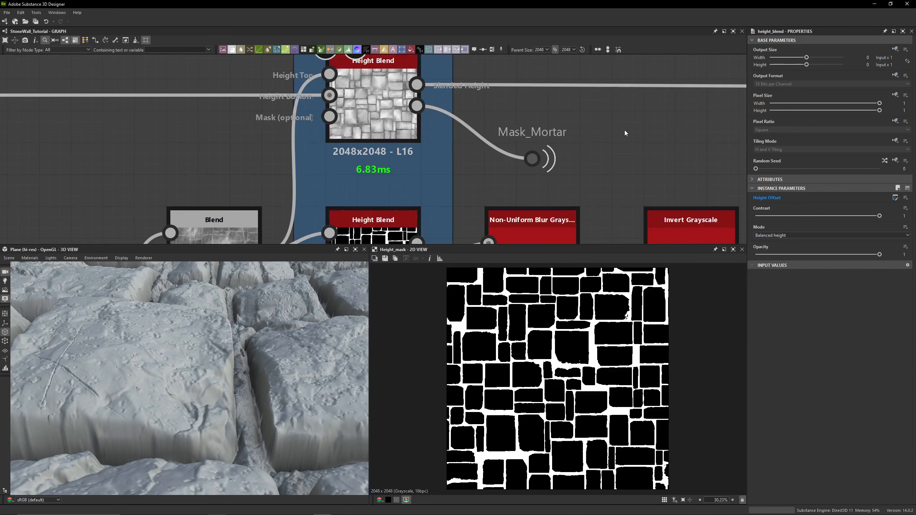
pyautogui.moveTo(404, 128); pyautogui.dragTo(410, 178, button='middle')
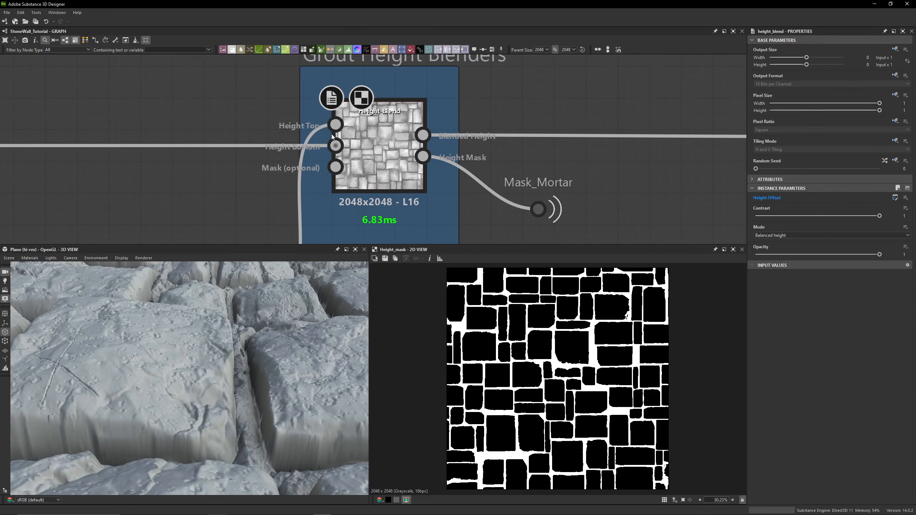
pyautogui.scroll(5, 491, 340)
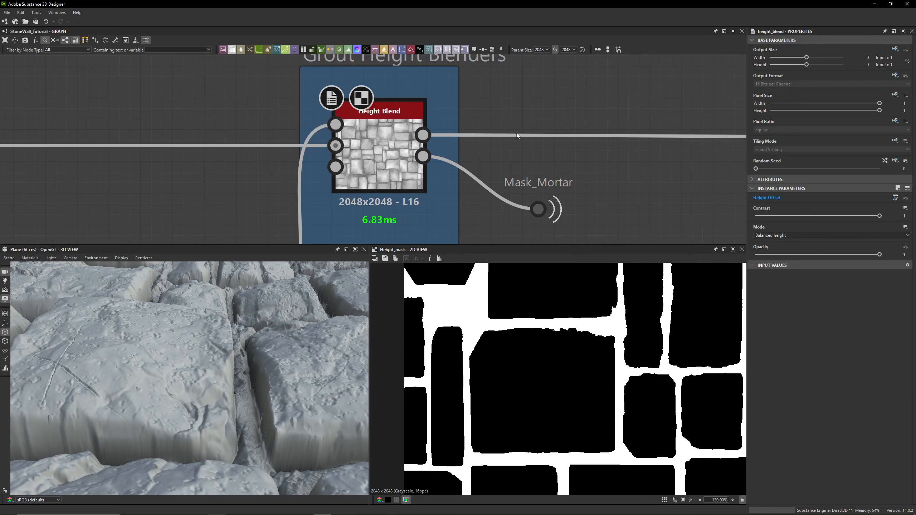
pyautogui.scroll(5, 472, 362)
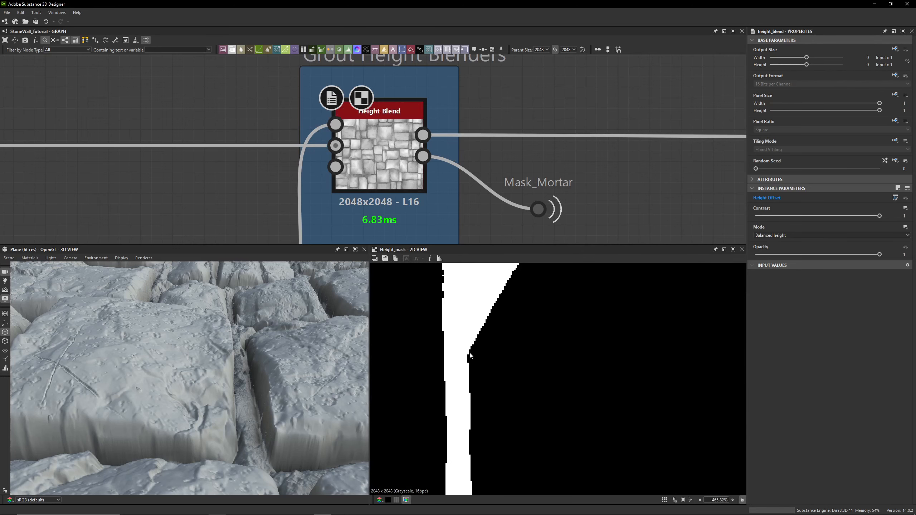
# - Preview the upper Height Blend node's Height Bottom and Height Top inputs in the 2D view
pyautogui.click(336, 145)
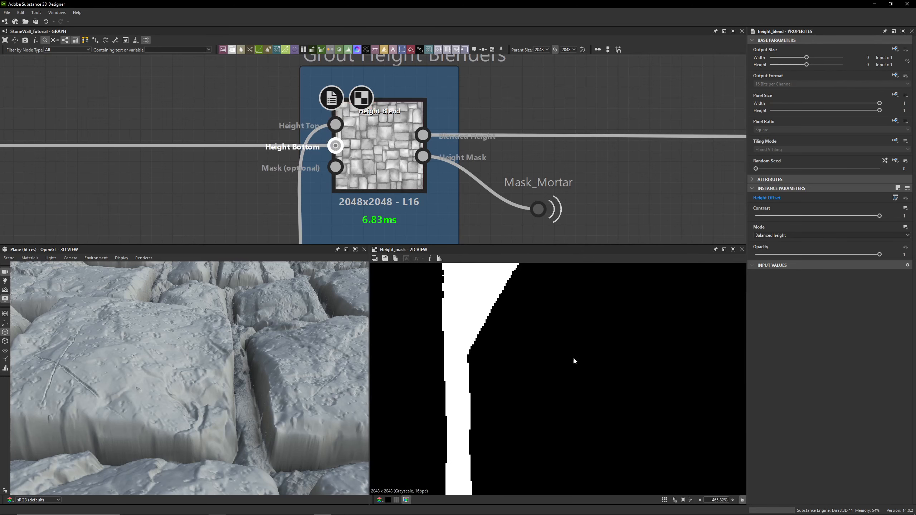
pyautogui.scroll(-1, 510, 356)
pyautogui.scroll(-10, 510, 357)
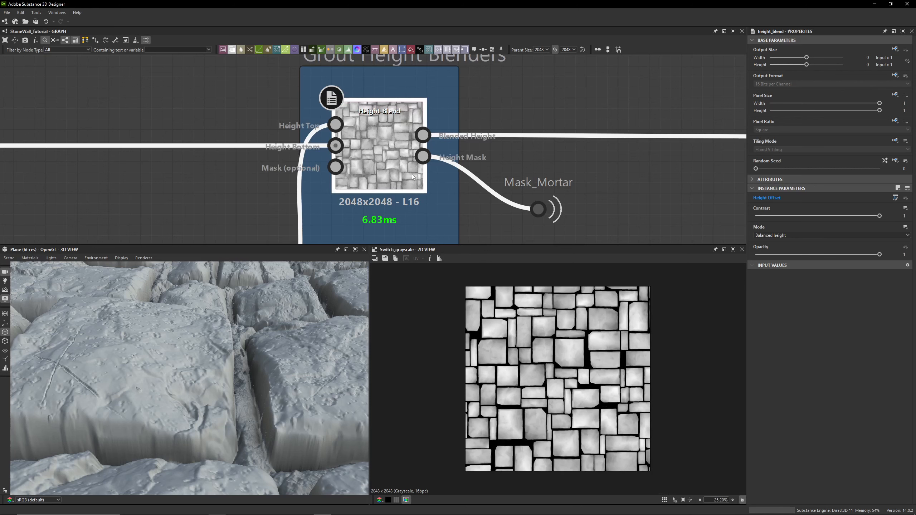
pyautogui.doubleClick(333, 125)
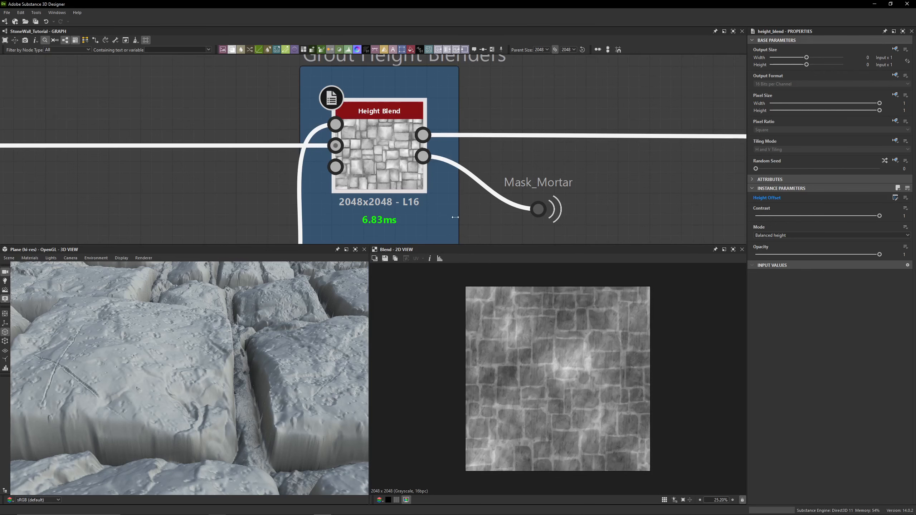
# - Inspect the mortar in the 3D view and the upper Height Blend node's height mask output up close
pyautogui.moveTo(281, 358); pyautogui.dragTo(155, 341)
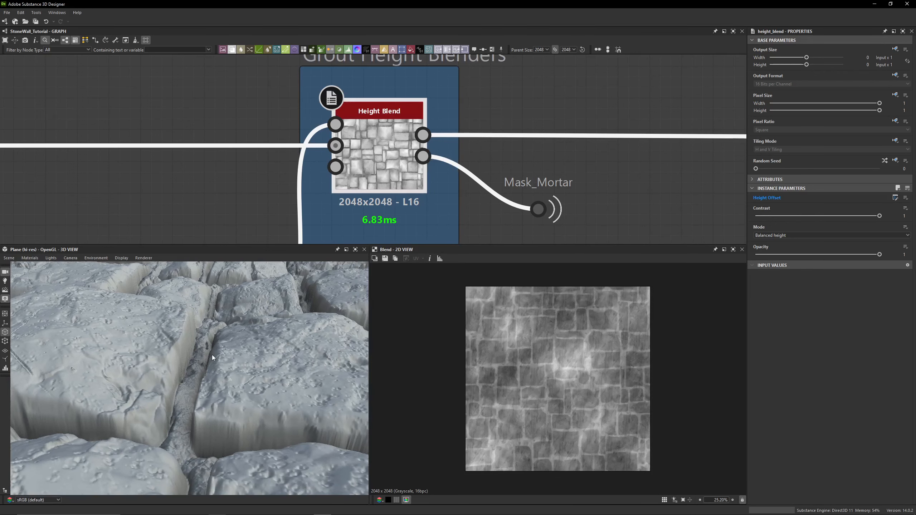
pyautogui.moveTo(211, 355); pyautogui.dragTo(288, 300)
pyautogui.doubleClick(423, 156)
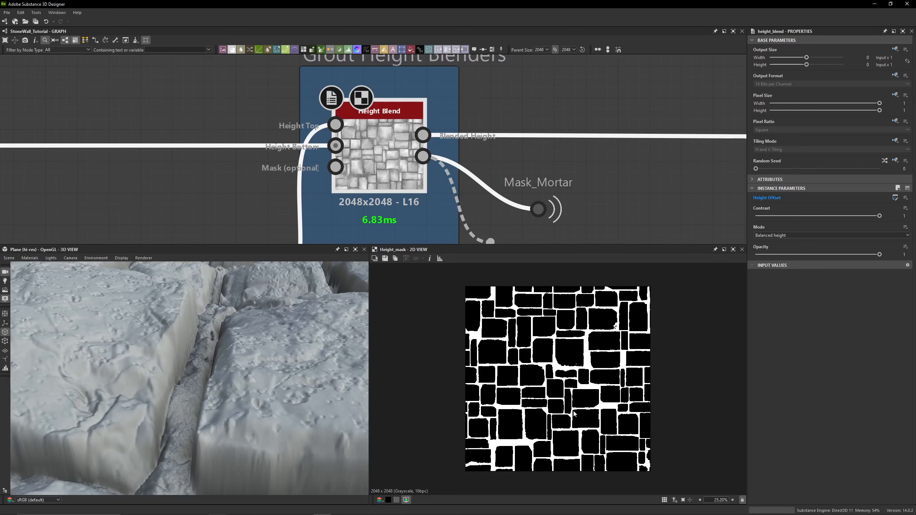
pyautogui.scroll(10, 575, 414)
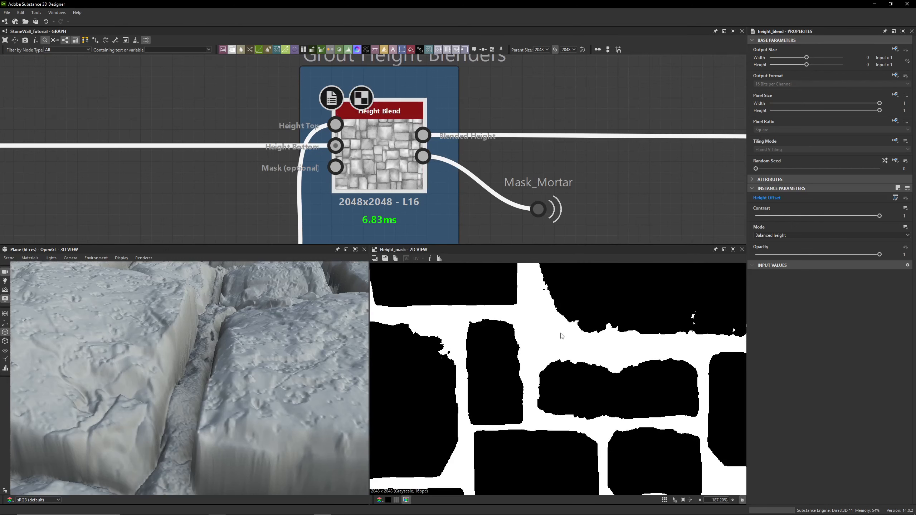
pyautogui.moveTo(561, 336); pyautogui.dragTo(525, 402, button='middle')
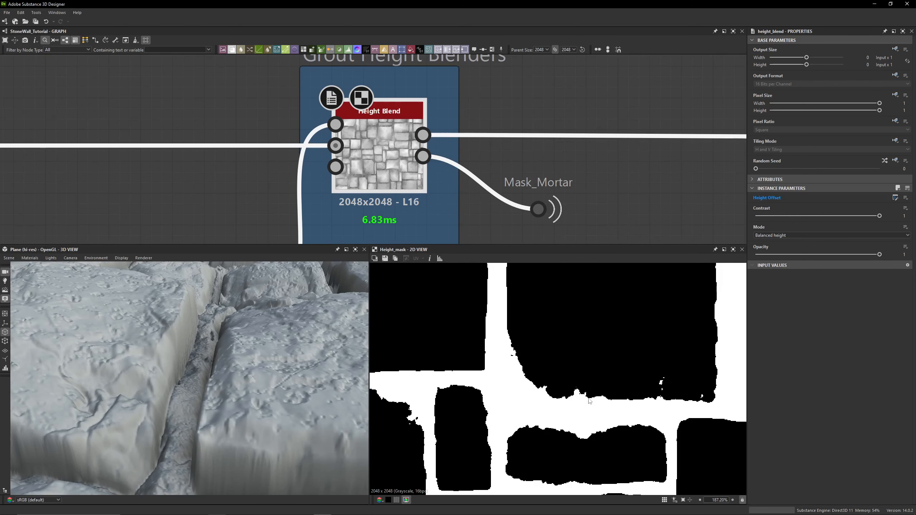
pyautogui.moveTo(611, 282); pyautogui.dragTo(595, 344, button='middle')
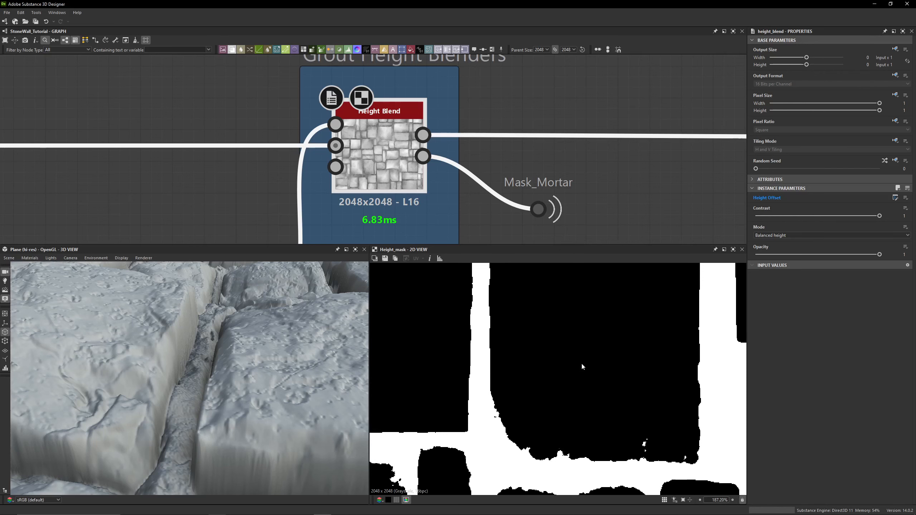
# - Set the graph's Missing Bricks? parameter back to True
pyautogui.scroll(-4, 476, 205)
pyautogui.scroll(2, 476, 205)
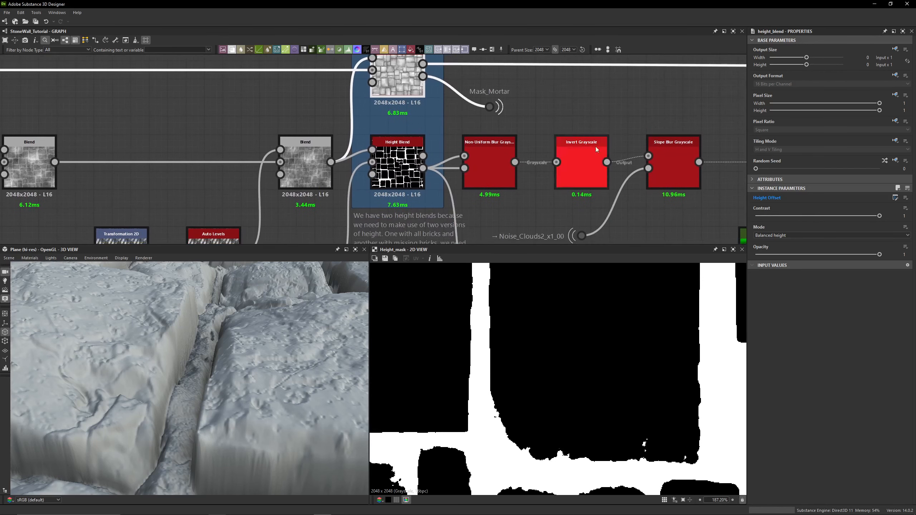
pyautogui.moveTo(517, 196); pyautogui.dragTo(454, 169, button='middle')
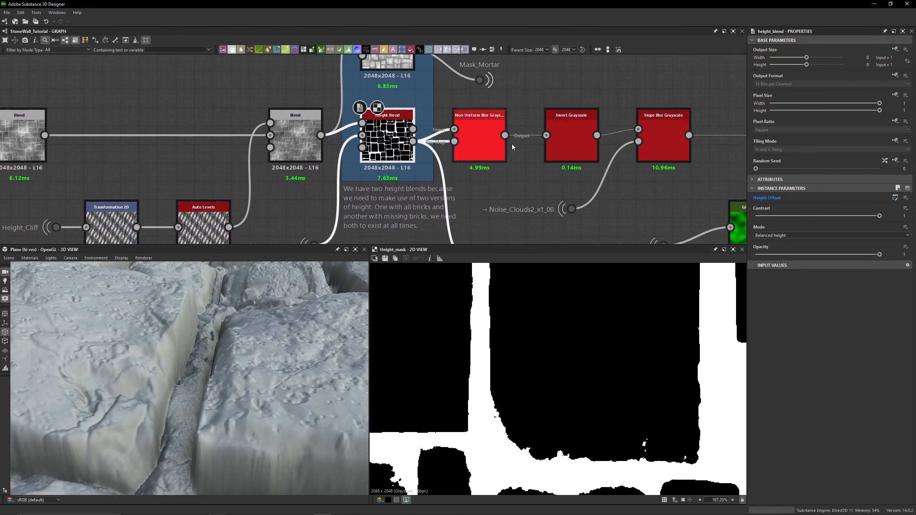
pyautogui.scroll(-4, 533, 367)
pyautogui.click(511, 183)
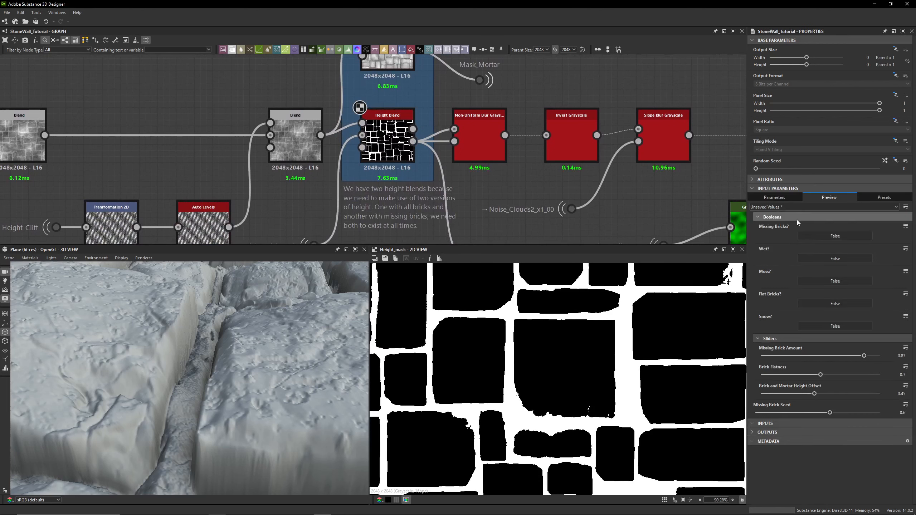
pyautogui.click(807, 238)
# - Preview the upper Height Blend's height mask and blended height, then the lower Height Blend's input, with missing bricks enabled
pyautogui.moveTo(492, 188); pyautogui.dragTo(491, 211, button='middle')
pyautogui.click(406, 165)
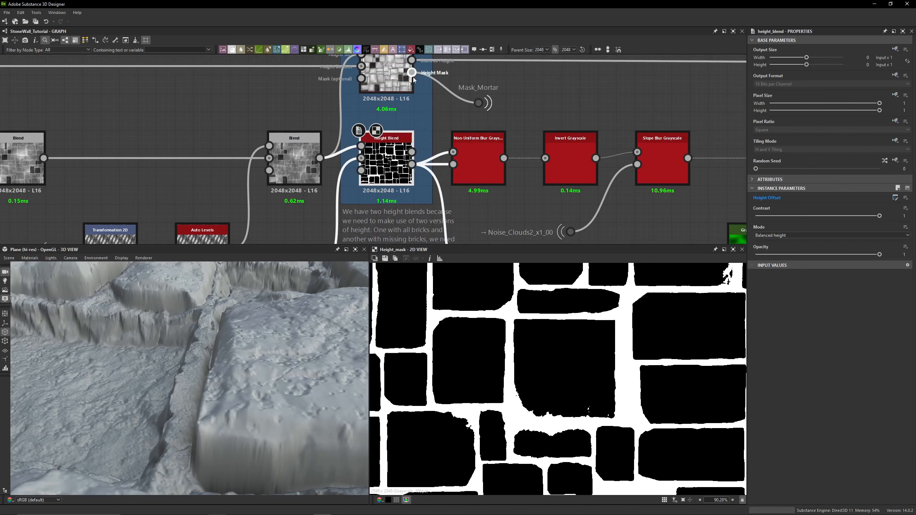
pyautogui.doubleClick(376, 90)
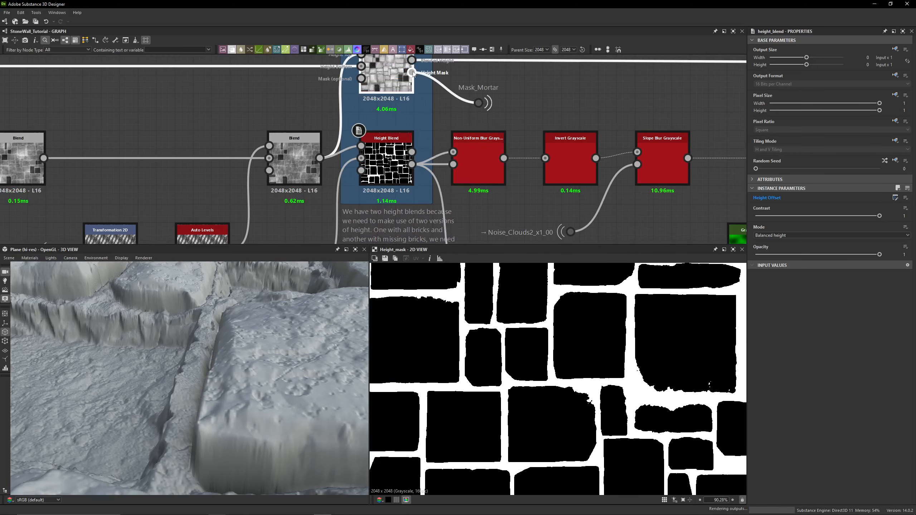
pyautogui.doubleClick(379, 85)
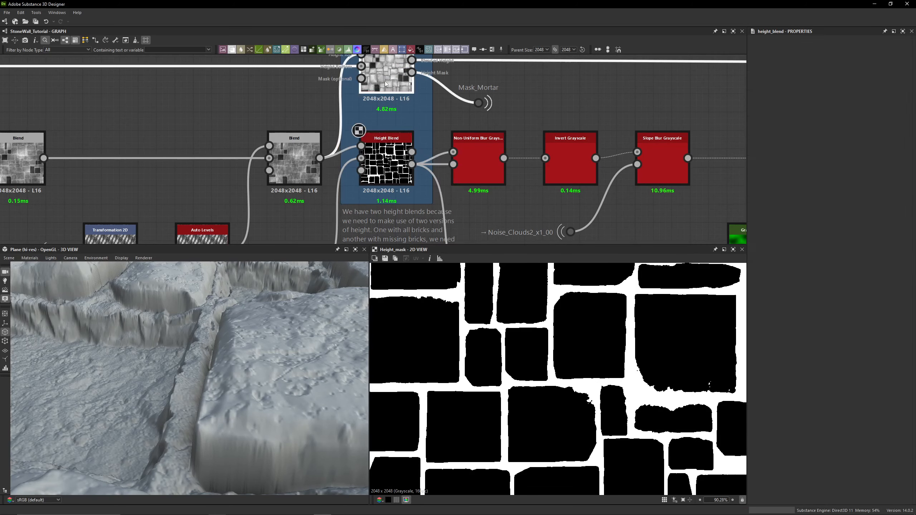
pyautogui.moveTo(360, 127); pyautogui.dragTo(397, 151, button='middle')
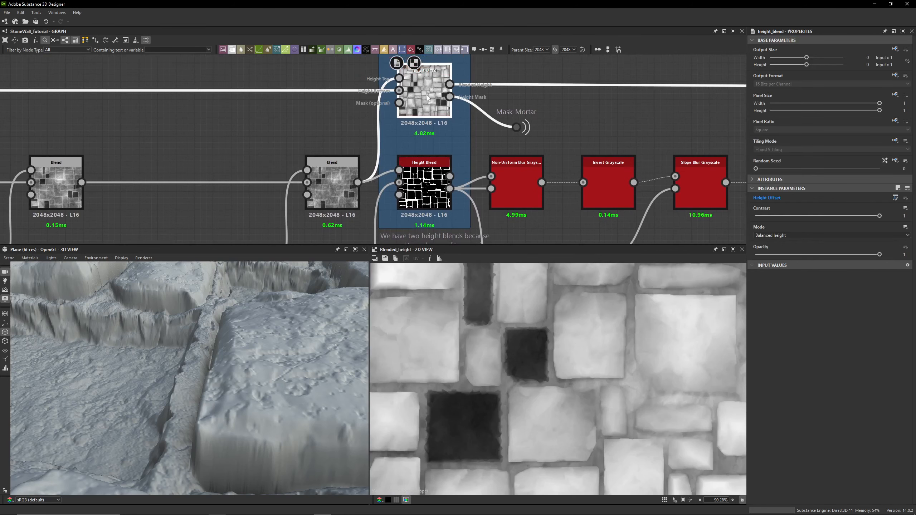
pyautogui.moveTo(411, 184); pyautogui.dragTo(451, 99, button='middle')
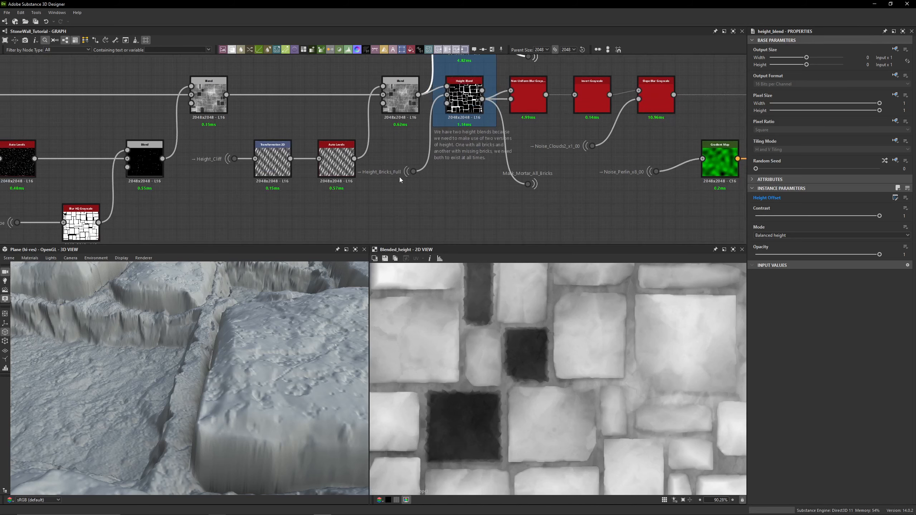
pyautogui.doubleClick(447, 95)
pyautogui.scroll(-3, 592, 362)
pyautogui.scroll(-2, 563, 365)
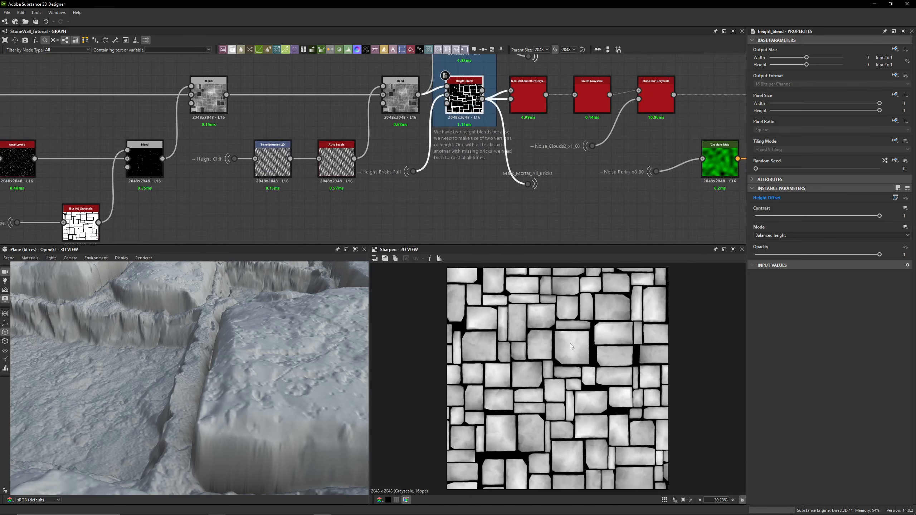
pyautogui.scroll(3, 437, 106)
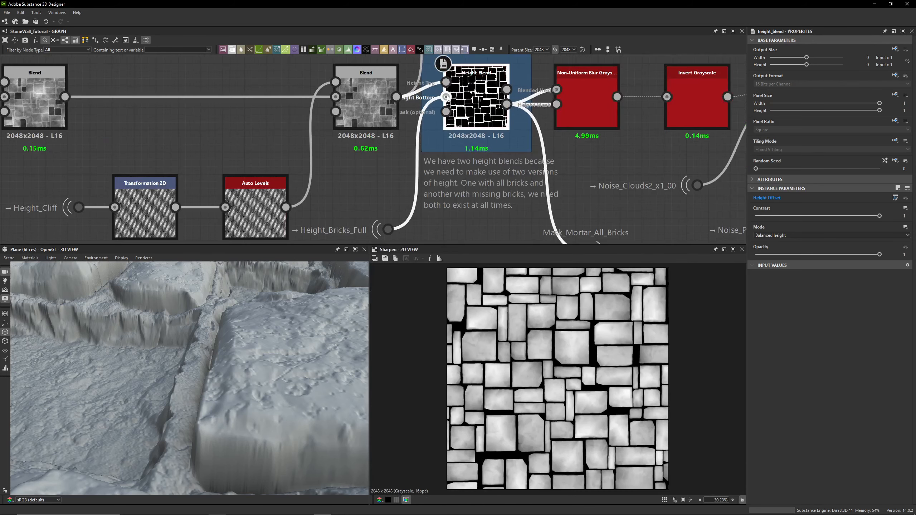
pyautogui.moveTo(379, 226); pyautogui.dragTo(404, 236)
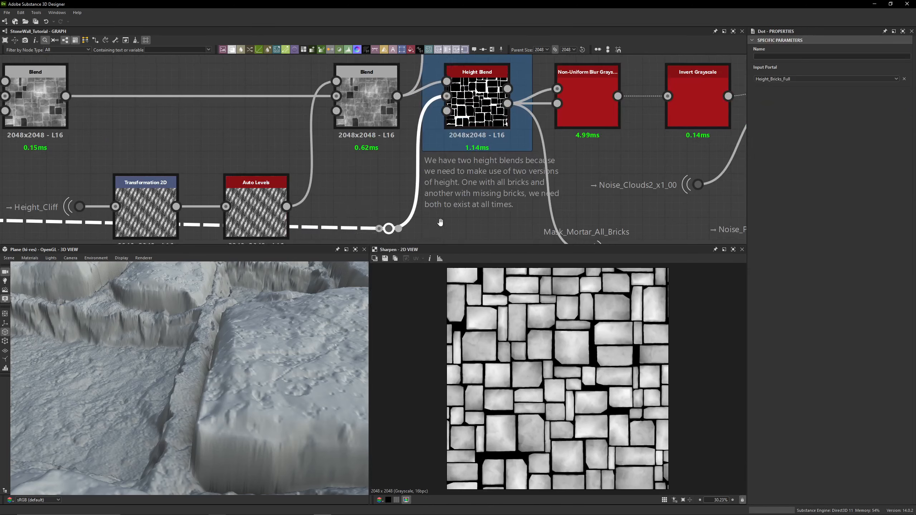
pyautogui.moveTo(440, 223); pyautogui.dragTo(489, 177, button='middle')
pyautogui.click(385, 213)
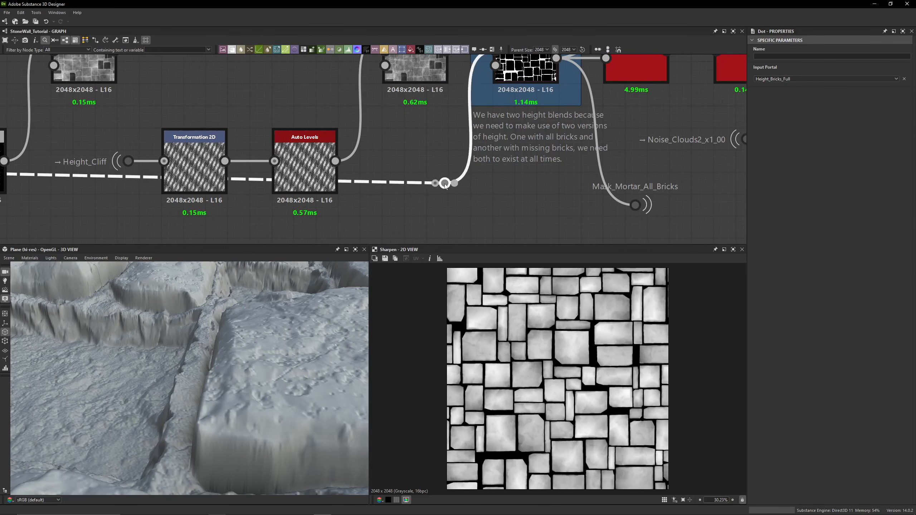
pyautogui.moveTo(445, 184)
pyautogui.mouseDown()
pyautogui.moveTo(459, 185)
pyautogui.moveTo(436, 184)
pyautogui.mouseUp()
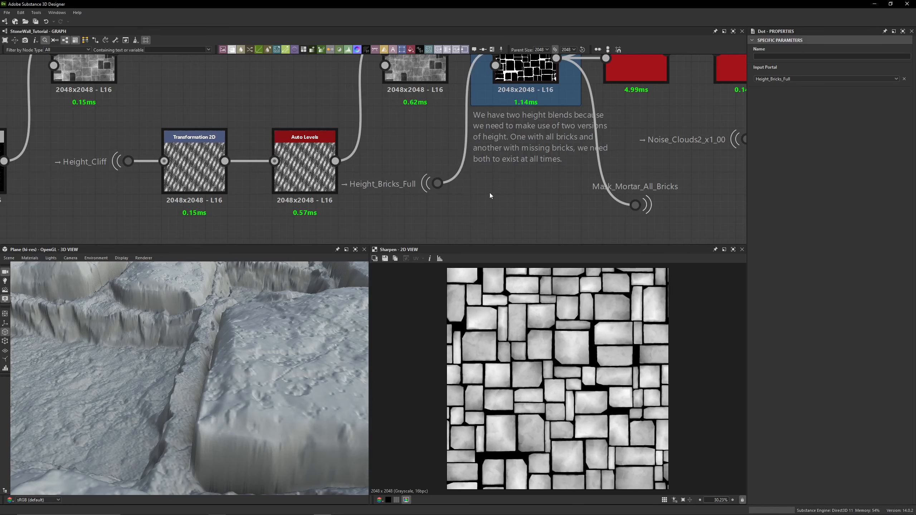
# - Zoom out and pan along the graph to review the node chain around the Grout Height Blenders frame
pyautogui.moveTo(490, 193); pyautogui.dragTo(419, 143, button='middle')
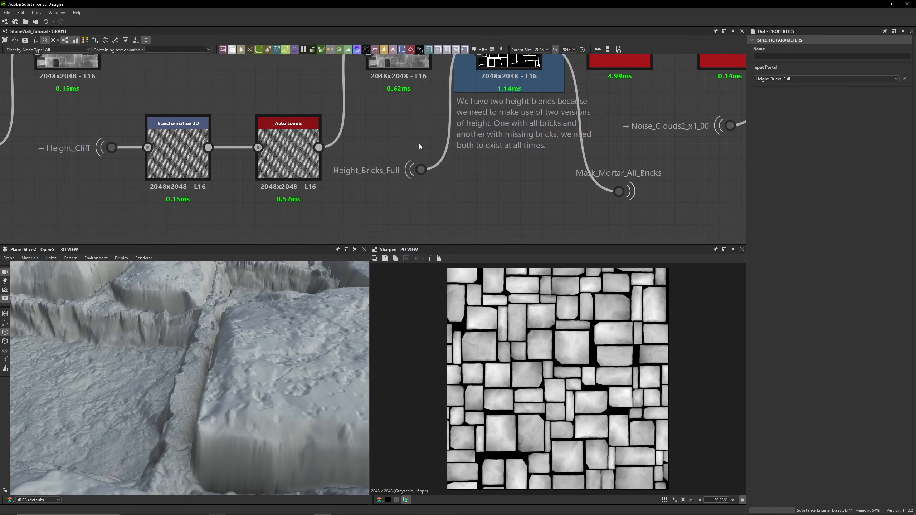
pyautogui.scroll(-3, 422, 196)
pyautogui.scroll(-2, 445, 206)
pyautogui.moveTo(445, 206); pyautogui.dragTo(444, 233, button='middle')
pyautogui.doubleClick(444, 232)
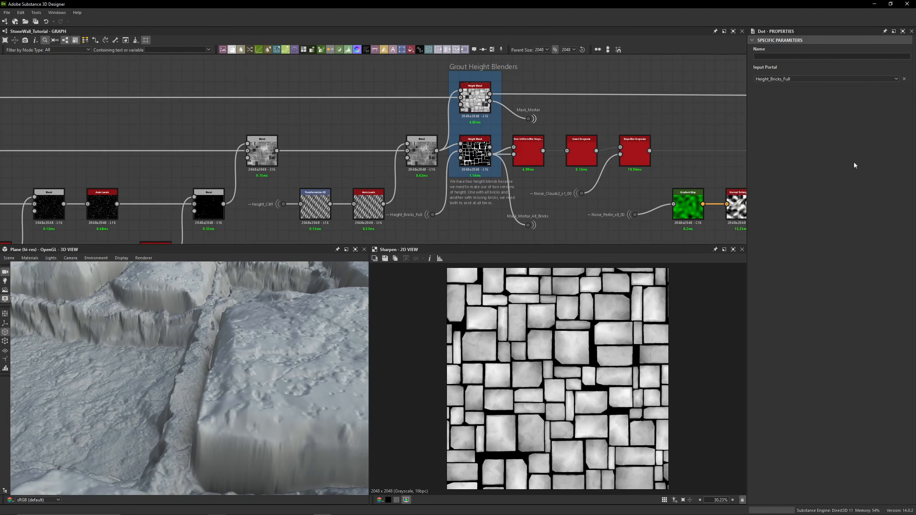
pyautogui.doubleClick(459, 98)
pyautogui.moveTo(427, 116); pyautogui.dragTo(80, 112, button='middle')
pyautogui.scroll(-2, 447, 116)
pyautogui.scroll(-2, 501, 362)
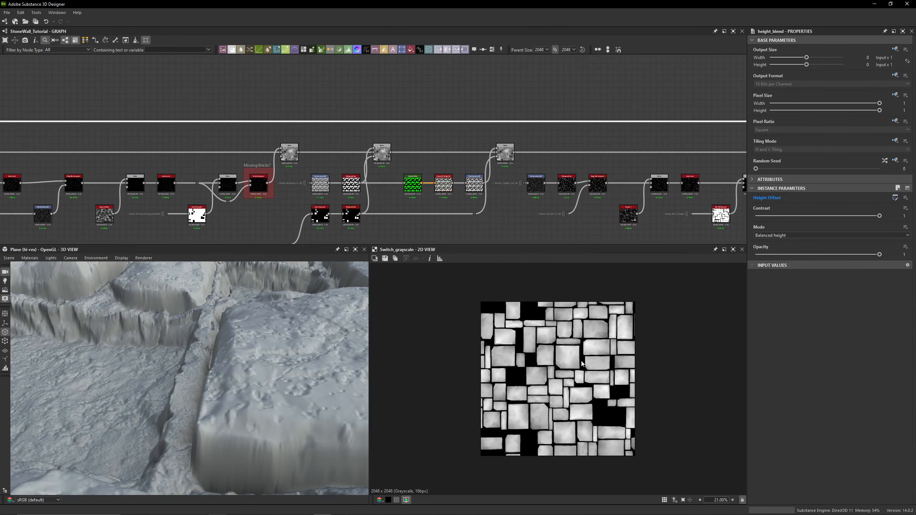
pyautogui.moveTo(714, 151); pyautogui.dragTo(325, 143, button='middle')
pyautogui.scroll(2, 521, 115)
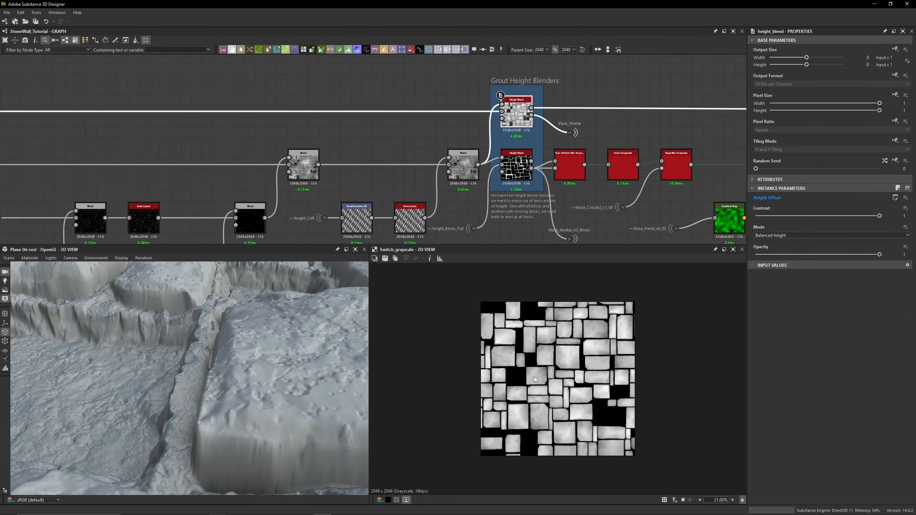
# - Preview the Height_Bricks_Full dot's source and trace its connection back along the graph to the Missing Bricks? frame
pyautogui.moveTo(519, 153); pyautogui.dragTo(510, 107, button='middle')
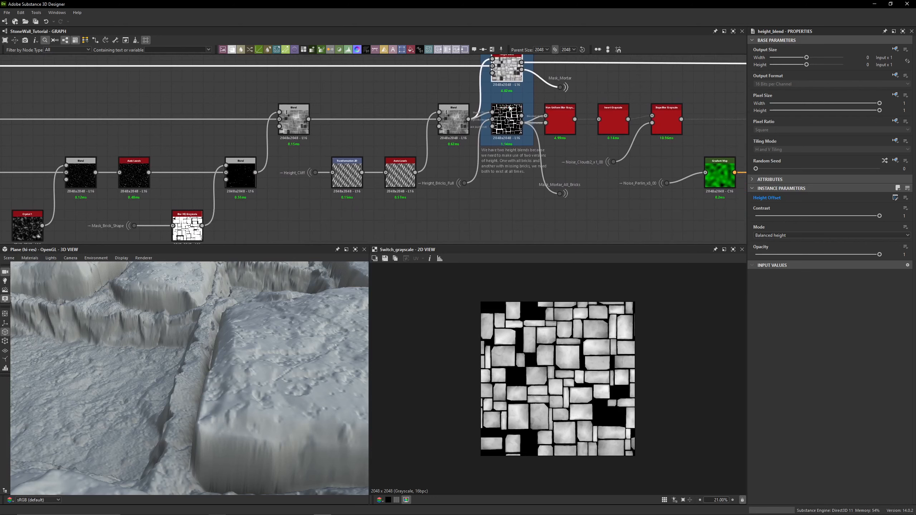
pyautogui.scroll(2, 458, 184)
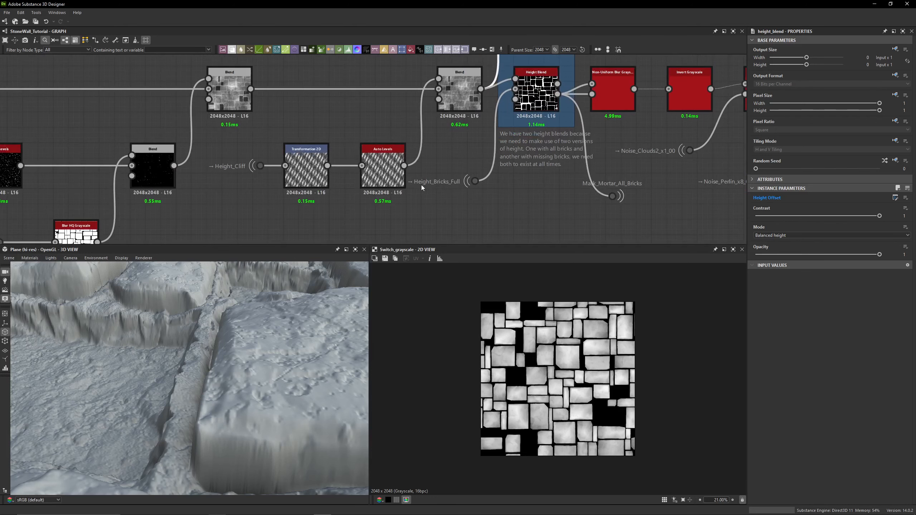
pyautogui.doubleClick(481, 182)
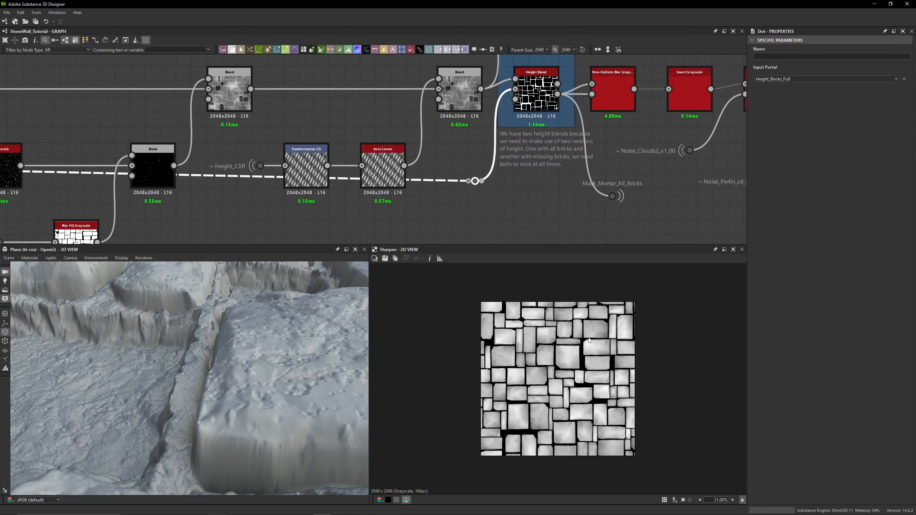
pyautogui.scroll(-5, 249, 180)
pyautogui.moveTo(224, 166); pyautogui.dragTo(548, 165, button='middle')
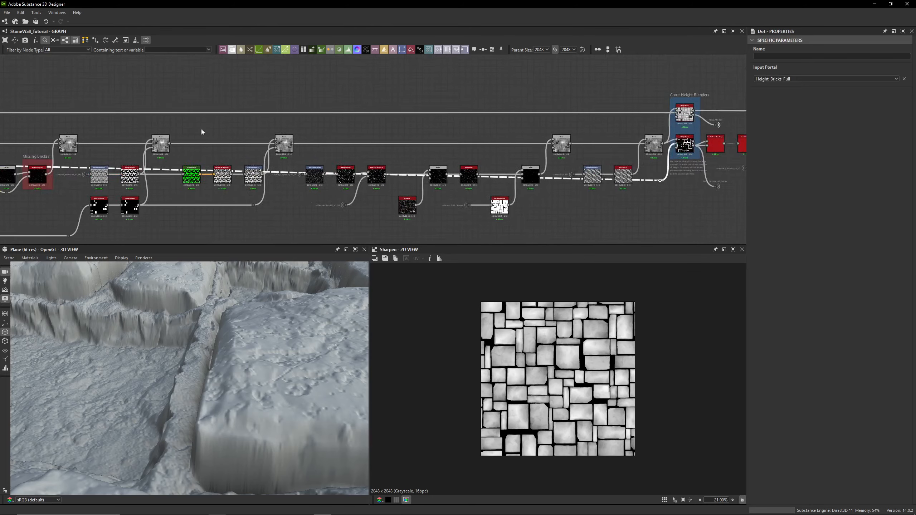
pyautogui.moveTo(201, 129); pyautogui.dragTo(578, 123, button='middle')
pyautogui.moveTo(145, 72); pyautogui.dragTo(511, 83, button='middle')
pyautogui.moveTo(187, 87); pyautogui.dragTo(523, 90, button='middle')
pyautogui.moveTo(217, 92); pyautogui.dragTo(549, 97, button='middle')
pyautogui.moveTo(248, 95); pyautogui.dragTo(528, 102, button='middle')
pyautogui.moveTo(280, 103); pyautogui.dragTo(550, 111, button='middle')
pyautogui.moveTo(144, 112); pyautogui.dragTo(548, 113, button='middle')
pyautogui.moveTo(81, 117); pyautogui.dragTo(415, 117, button='middle')
pyautogui.moveTo(531, 126)
pyautogui.mouseDown(button='middle')
pyautogui.moveTo(434, 115)
pyautogui.moveTo(446, 60)
pyautogui.mouseUp(button='middle')
pyautogui.scroll(3, 433, 115)
pyautogui.scroll(-2, 482, 117)
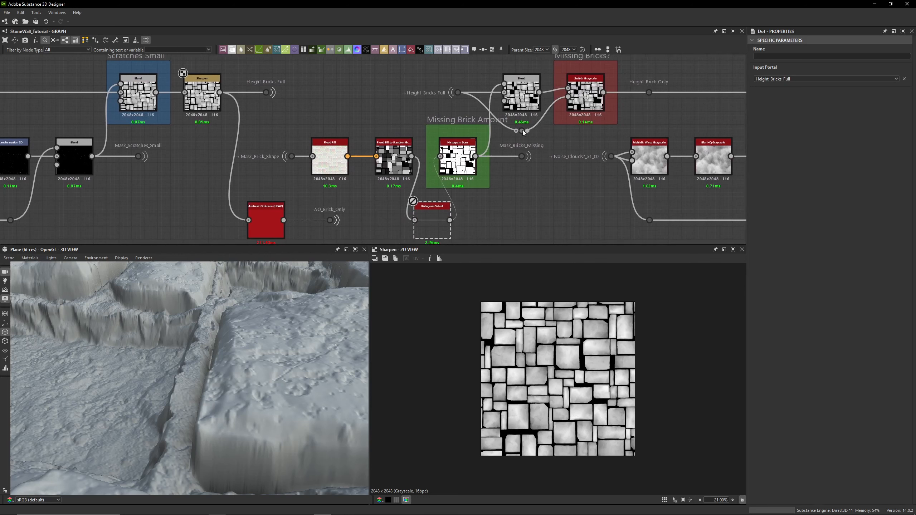
# - Preview the Blend node beside the Missing Bricks? switch, then the Height_Bricks_Full dot feeding it
pyautogui.click(520, 102)
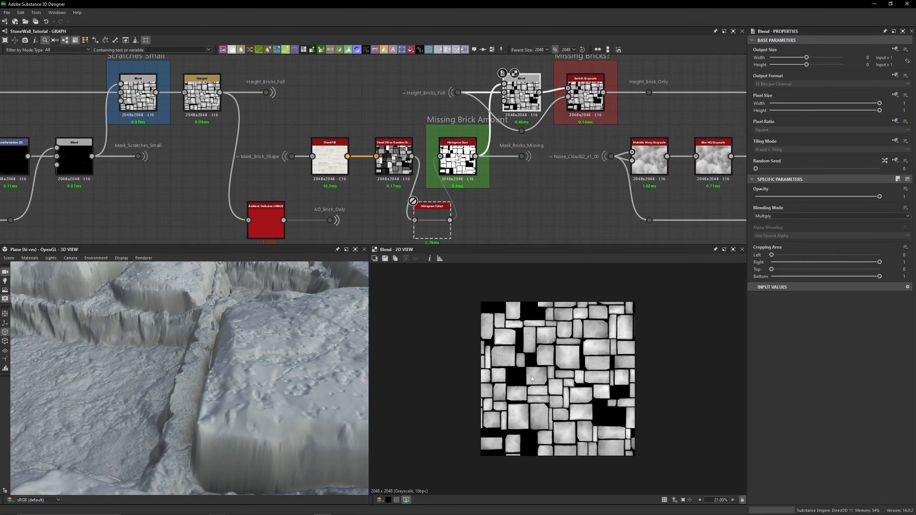
pyautogui.moveTo(469, 73); pyautogui.dragTo(464, 105, button='middle')
pyautogui.scroll(2, 491, 128)
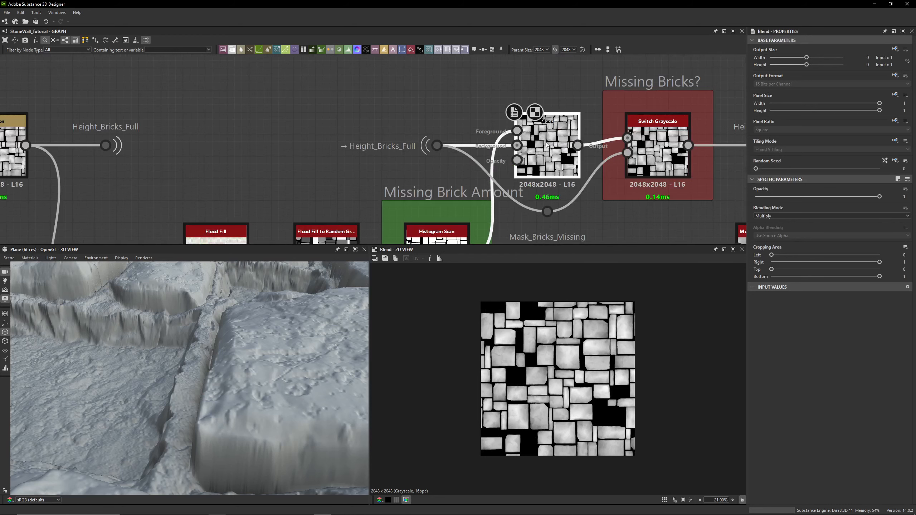
pyautogui.click(436, 146)
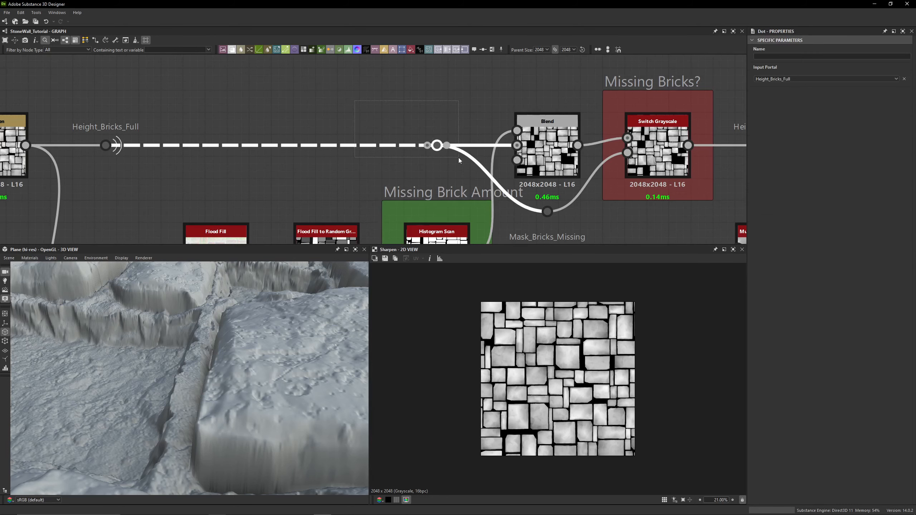
pyautogui.scroll(-5, 454, 156)
pyautogui.scroll(6, 433, 134)
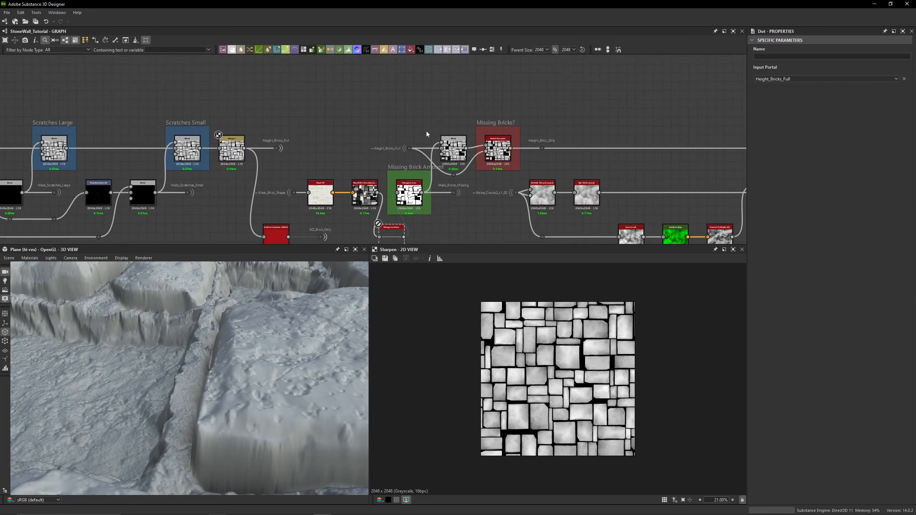
pyautogui.scroll(-5, 443, 112)
pyautogui.click(320, 119)
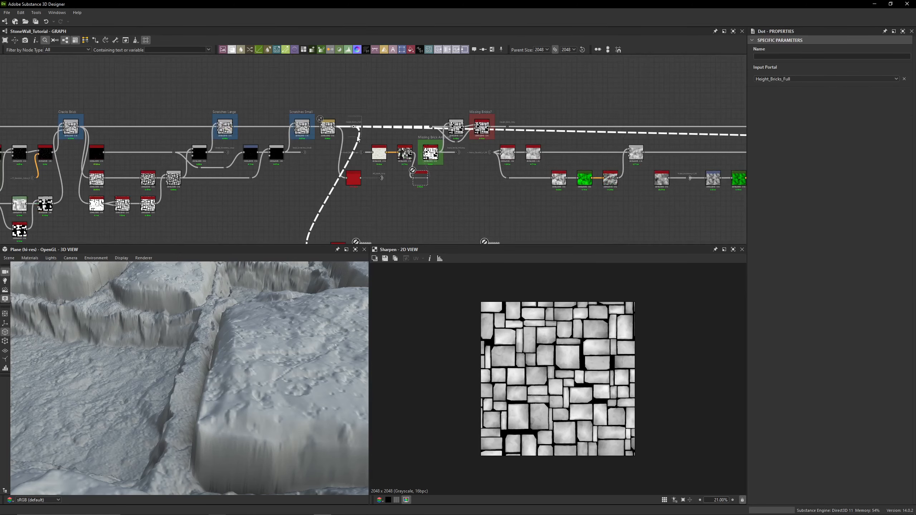
pyautogui.scroll(-5, 328, 147)
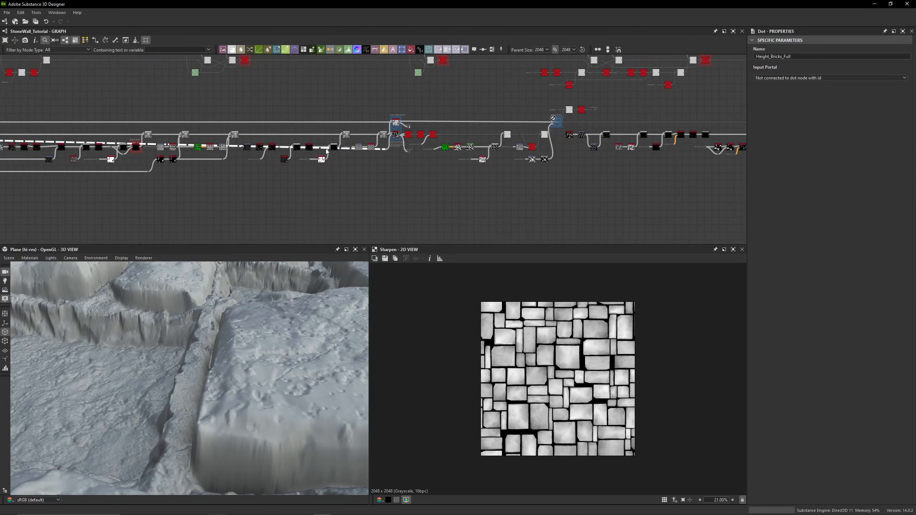
pyautogui.scroll(6, 405, 153)
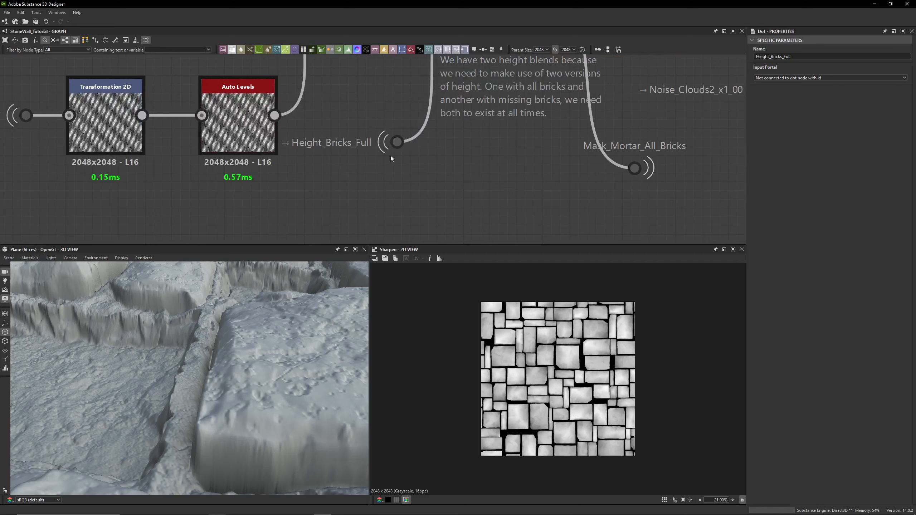
# - Compare the lower Height Blend's height mask with the upper Height Blend's outputs in the 2D view
pyautogui.doubleClick(385, 142)
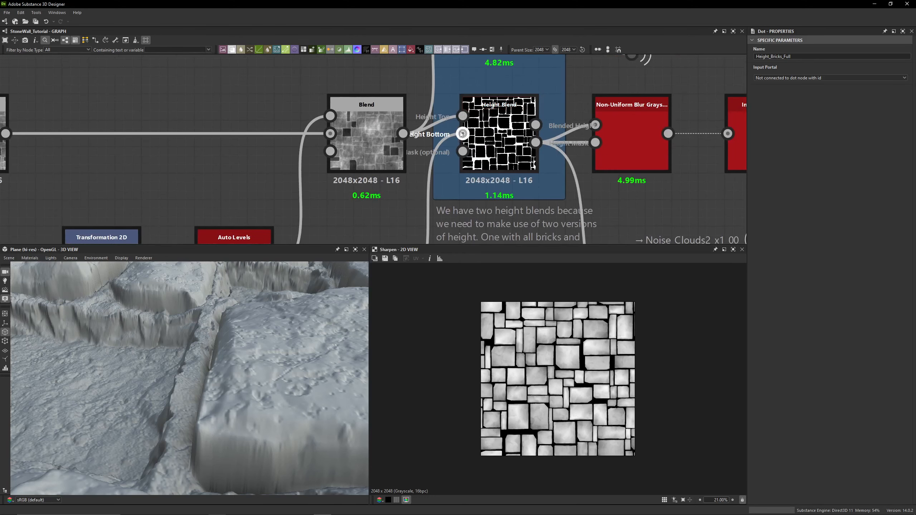
pyautogui.doubleClick(463, 135)
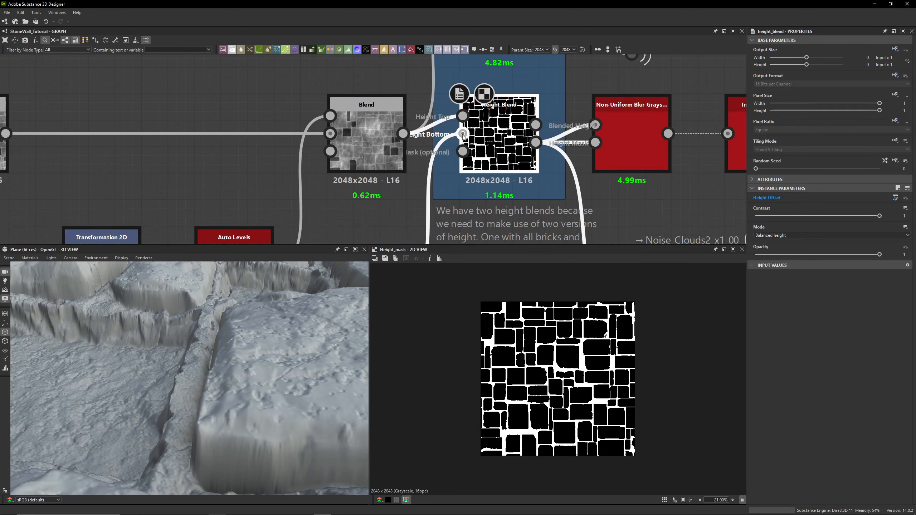
pyautogui.moveTo(465, 118); pyautogui.dragTo(465, 237, button='middle')
pyautogui.doubleClick(466, 123)
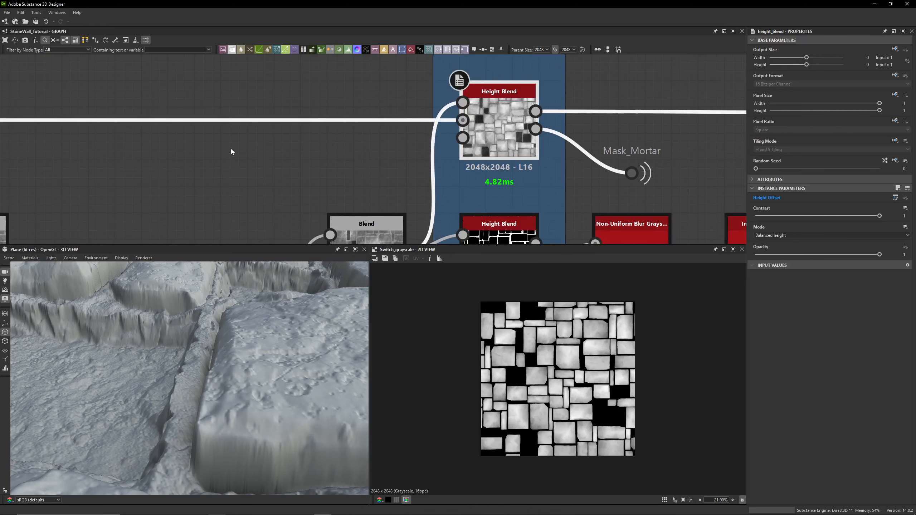
pyautogui.moveTo(374, 181); pyautogui.dragTo(311, 116, button='middle')
pyautogui.scroll(-2, 366, 156)
pyautogui.moveTo(365, 156); pyautogui.dragTo(353, 109, button='middle')
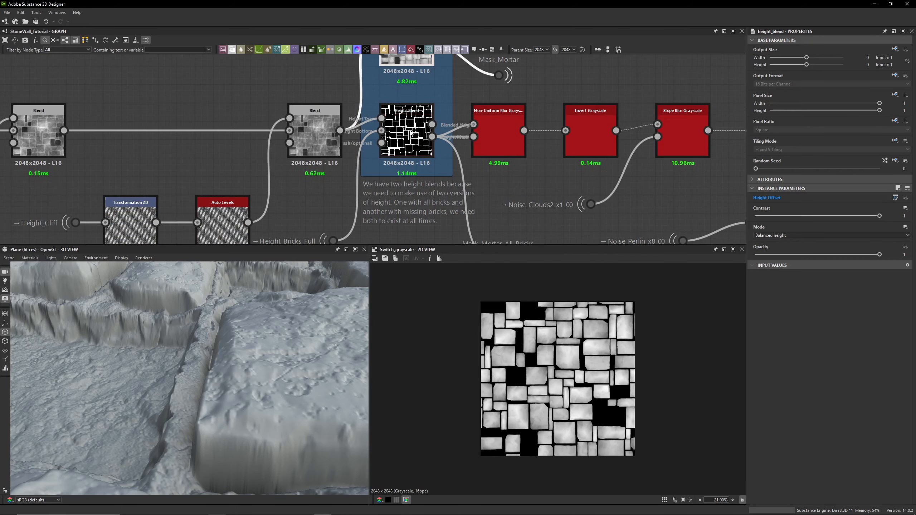
pyautogui.doubleClick(400, 115)
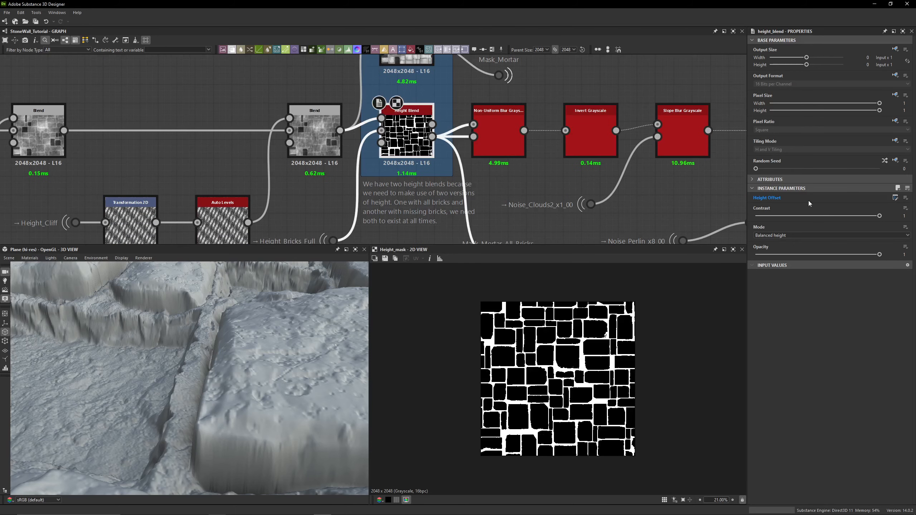
pyautogui.moveTo(427, 60); pyautogui.dragTo(454, 99, button='middle')
pyautogui.doubleClick(438, 85)
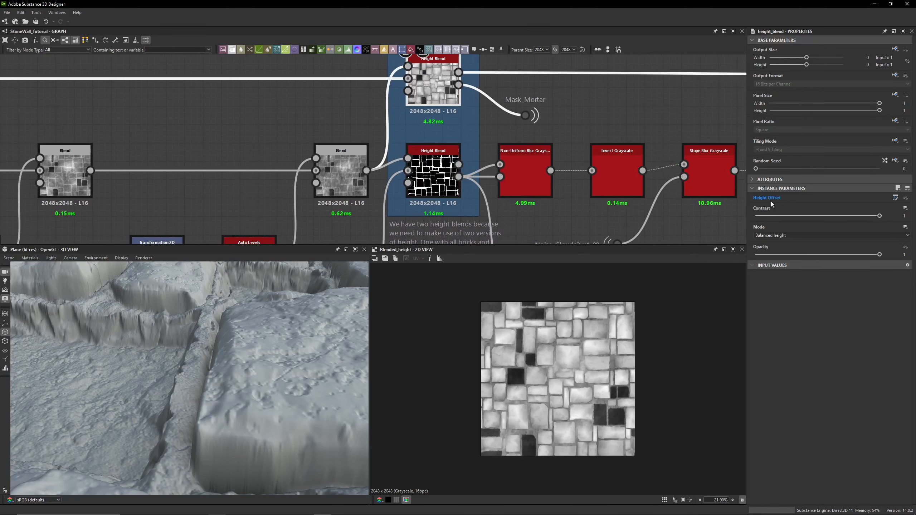
pyautogui.doubleClick(440, 174)
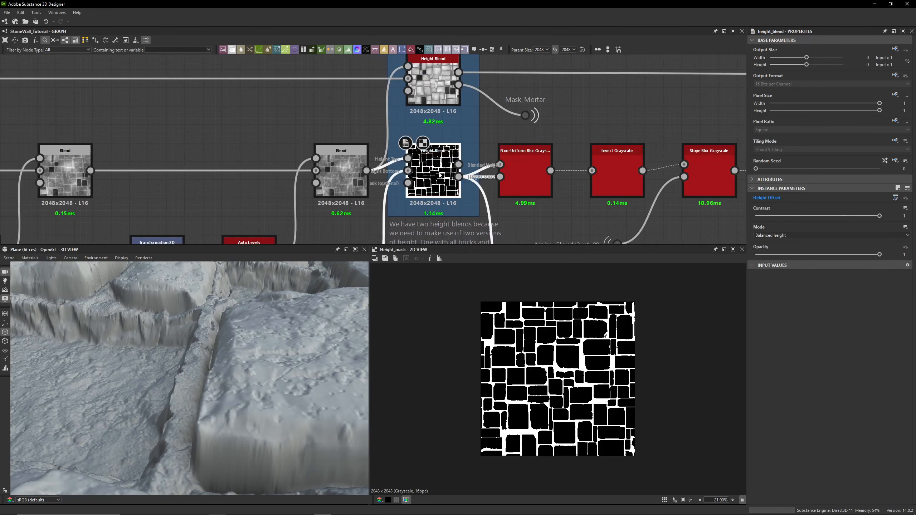
pyautogui.doubleClick(444, 82)
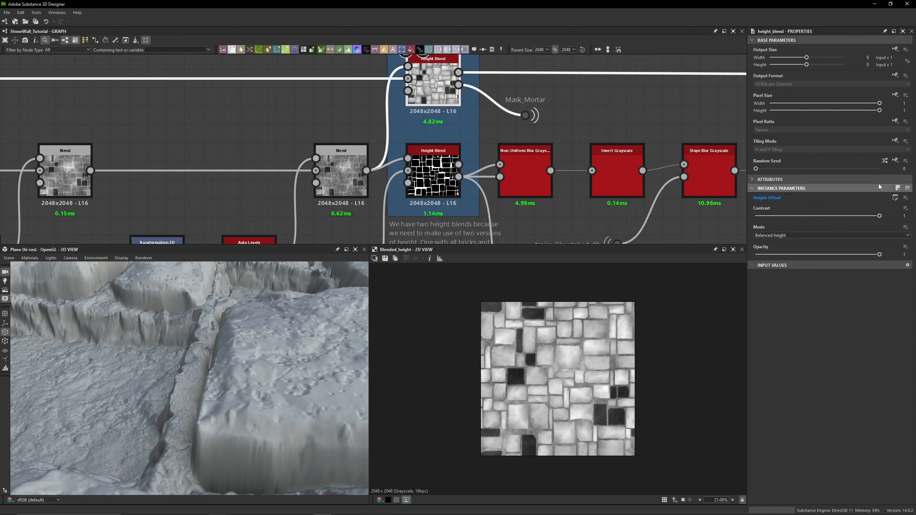
# - Open the graph's input parameter definitions and expand the Brick and Mortar Height Offset parameter
pyautogui.click(640, 113)
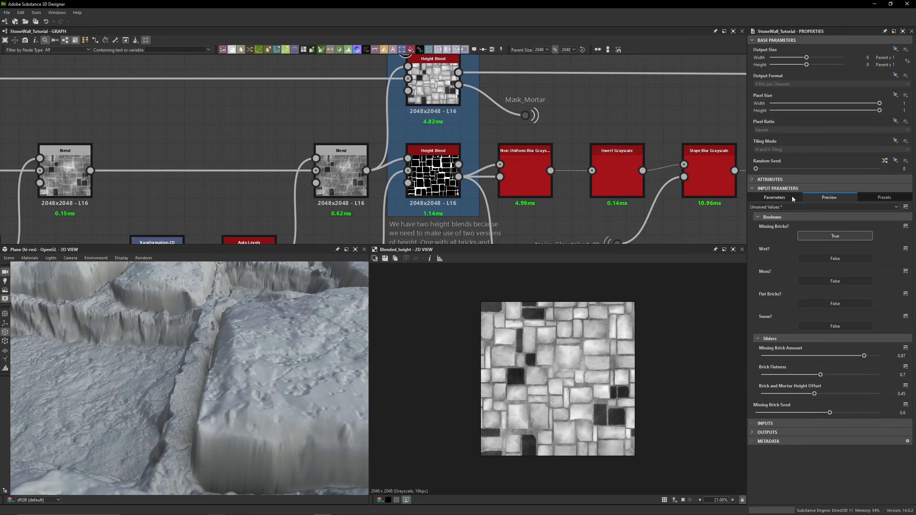
pyautogui.click(774, 197)
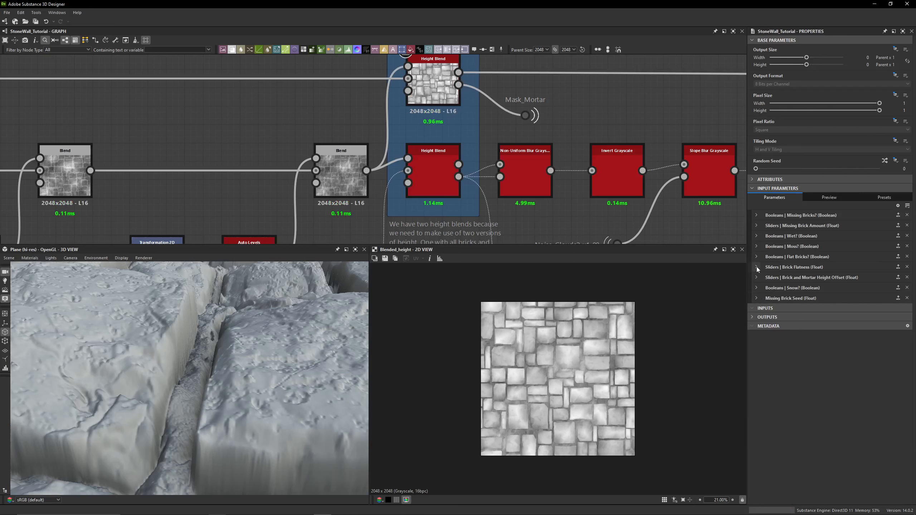
pyautogui.click(757, 277)
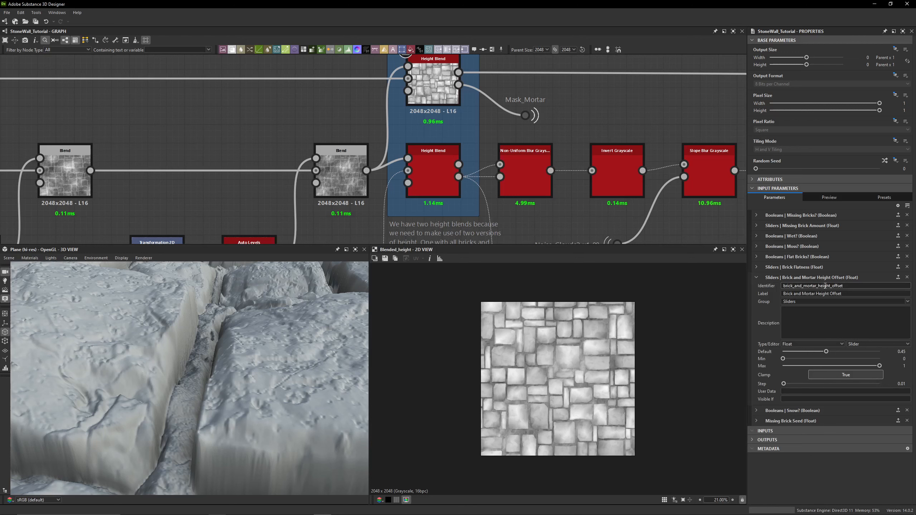
pyautogui.doubleClick(900, 352)
pyautogui.click(498, 103)
# - Preview the lower Height Blend's height mask again and pan back over the Grout Height Blenders frame
pyautogui.doubleClick(438, 174)
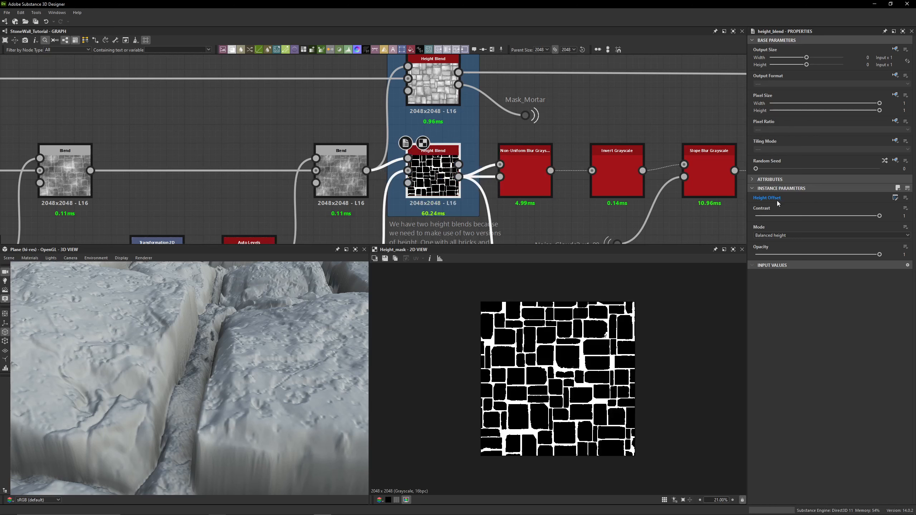
pyautogui.doubleClick(442, 165)
pyautogui.doubleClick(440, 167)
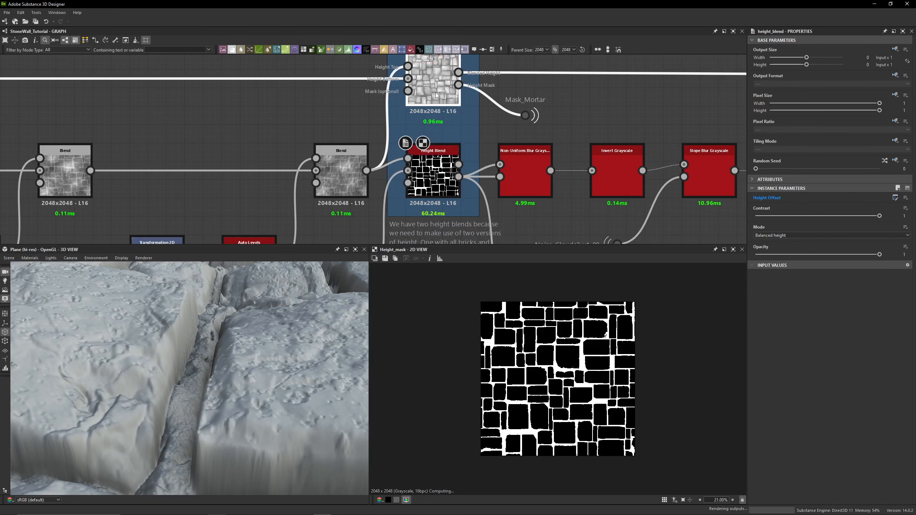
pyautogui.doubleClick(439, 168)
pyautogui.scroll(-1, 548, 200)
pyautogui.moveTo(548, 201); pyautogui.dragTo(516, 134, button='middle')
pyautogui.moveTo(432, 197); pyautogui.dragTo(431, 244, button='middle')
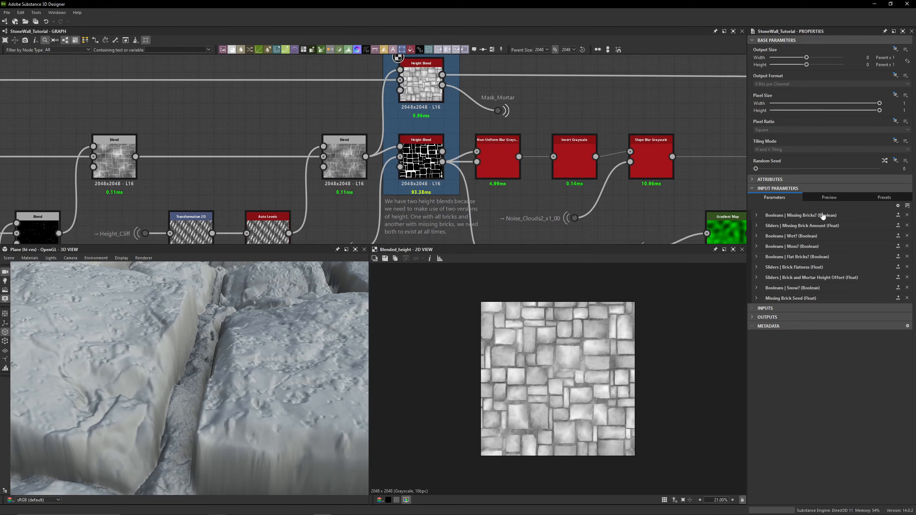
# - Preview the Mask_Mortar dot's output and pan around the Grout Height Blenders frame
pyautogui.click(421, 82)
pyautogui.click(594, 99)
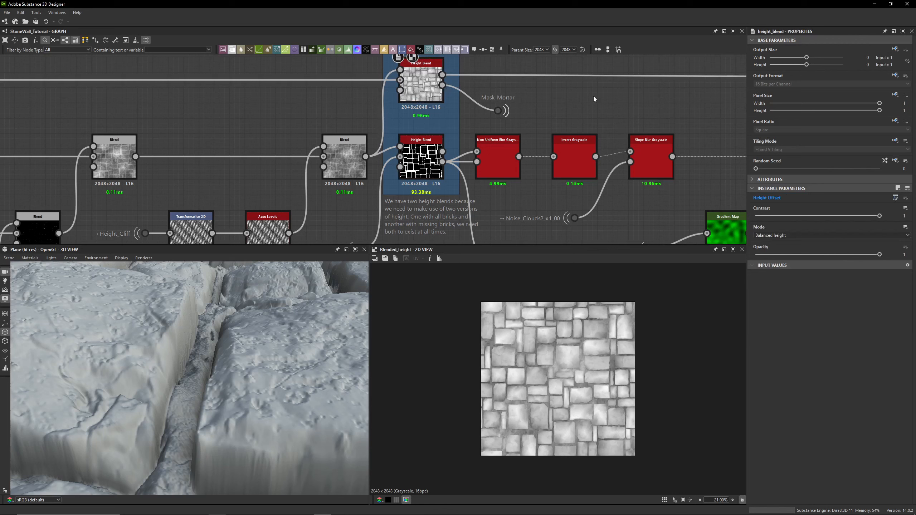
pyautogui.doubleClick(498, 111)
pyautogui.moveTo(486, 237); pyautogui.dragTo(487, 162, button='middle')
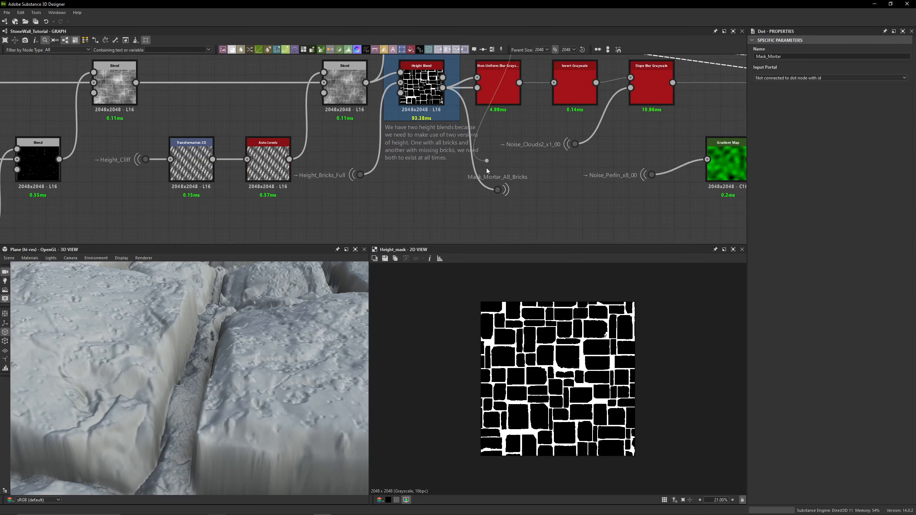
pyautogui.scroll(-3, 522, 133)
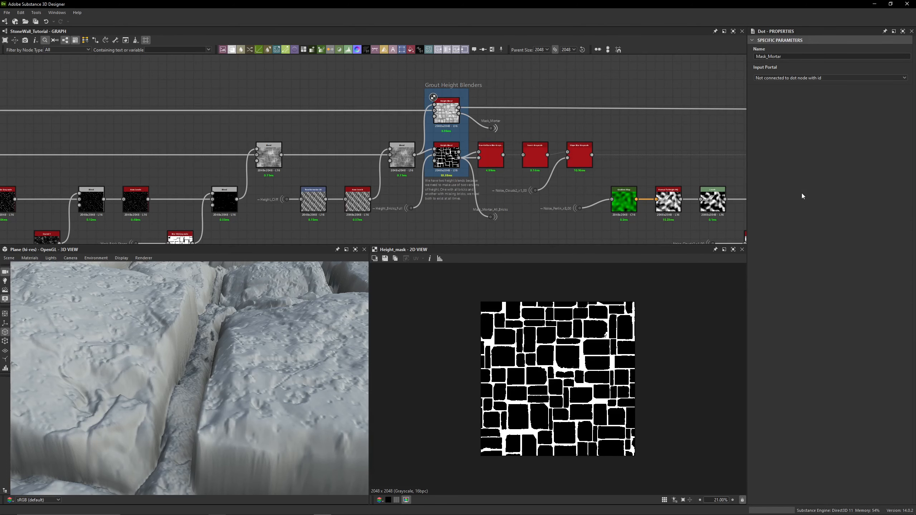
pyautogui.moveTo(551, 127); pyautogui.dragTo(519, 109, button='middle')
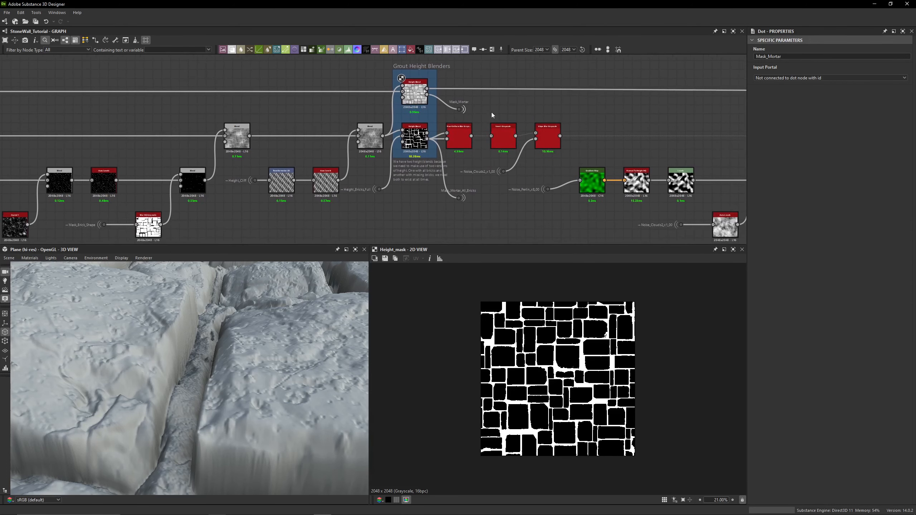
pyautogui.scroll(5, 423, 142)
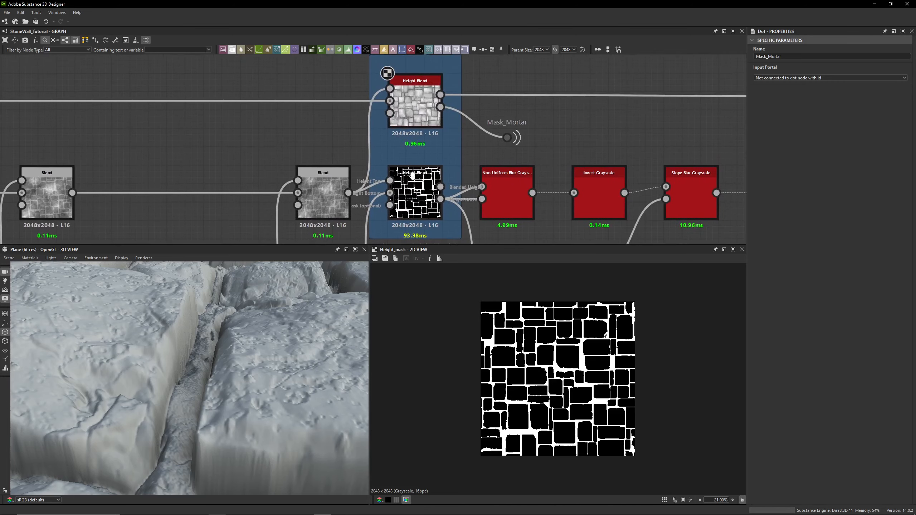
pyautogui.moveTo(415, 174); pyautogui.dragTo(407, 149, button='middle')
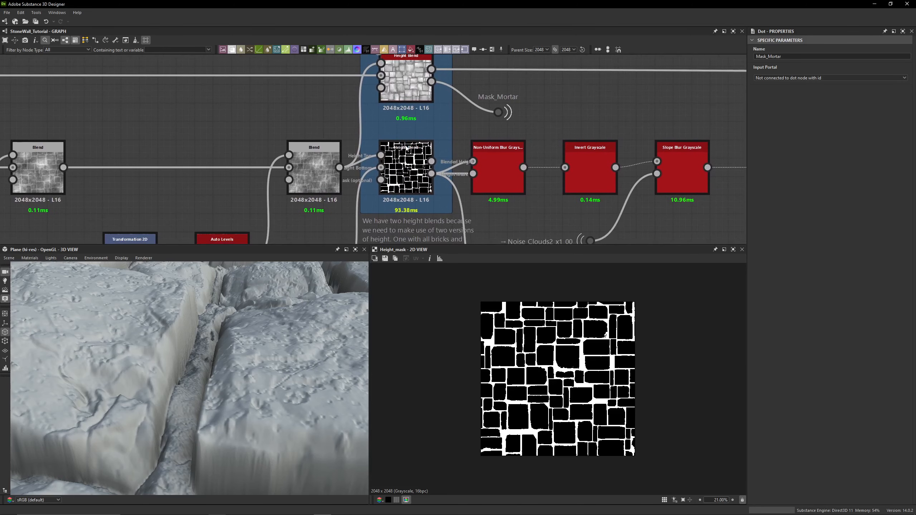
pyautogui.scroll(-2, 407, 148)
pyautogui.scroll(4, 425, 102)
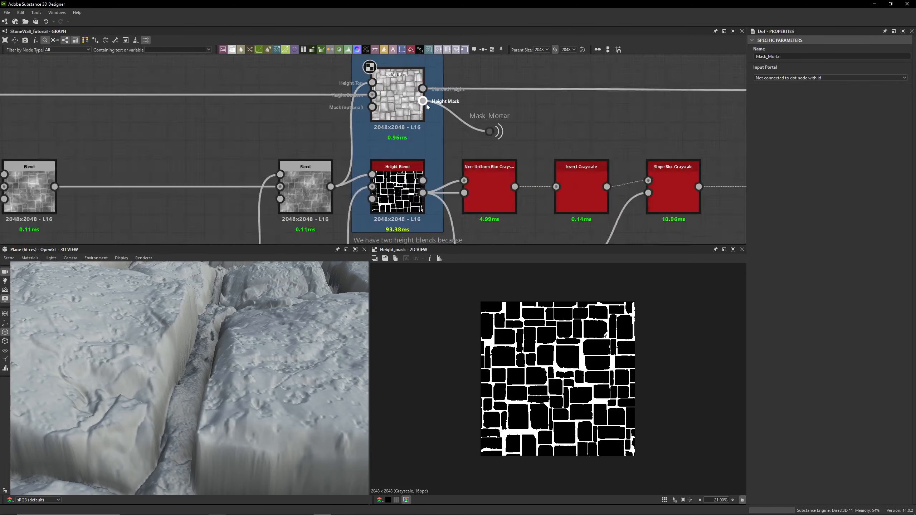
# - Preview the upper Height Blend's blended height and pan down to the lower Height Blend
pyautogui.doubleClick(398, 103)
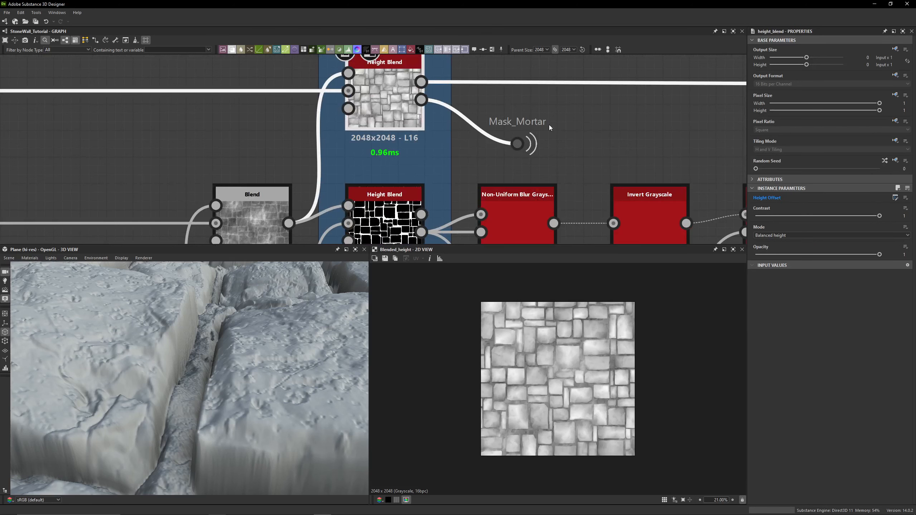
pyautogui.moveTo(556, 164); pyautogui.dragTo(541, 83, button='middle')
pyautogui.moveTo(532, 174); pyautogui.dragTo(531, 147, button='middle')
pyautogui.moveTo(531, 148); pyautogui.dragTo(525, 109)
pyautogui.scroll(-1, 471, 164)
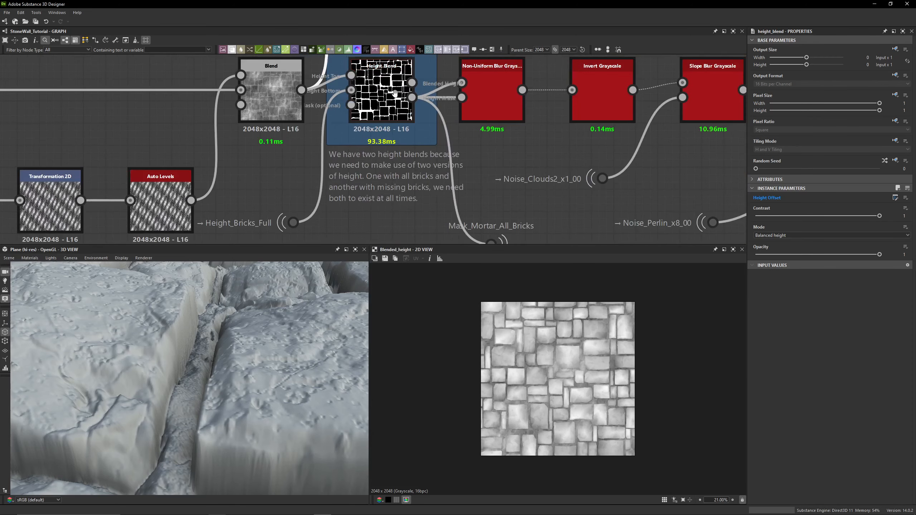
# - Preview the lower Height Blend's height mask output
pyautogui.moveTo(395, 92); pyautogui.dragTo(394, 108, button='middle')
pyautogui.click(414, 114)
pyautogui.moveTo(457, 192); pyautogui.dragTo(445, 124, button='middle')
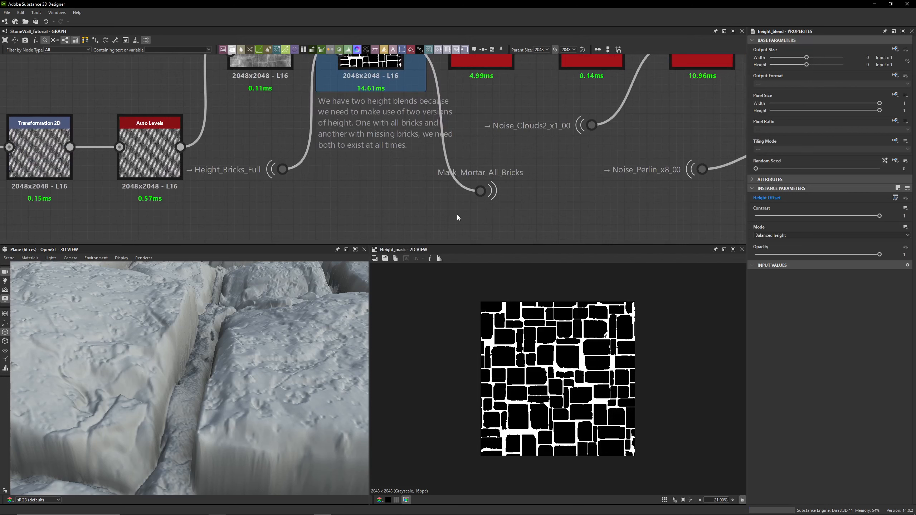
# - Select the Mask_Mortar_All_Bricks and Mask_Mortar dots to trace where their outputs are used across the graph
pyautogui.click(480, 191)
pyautogui.scroll(-2, 480, 191)
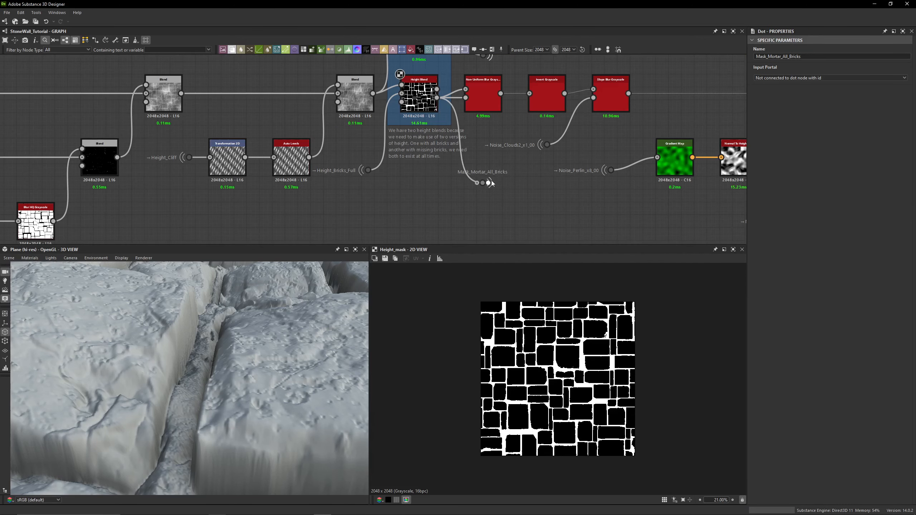
pyautogui.click(482, 183)
pyautogui.moveTo(542, 229); pyautogui.dragTo(529, 281, button='middle')
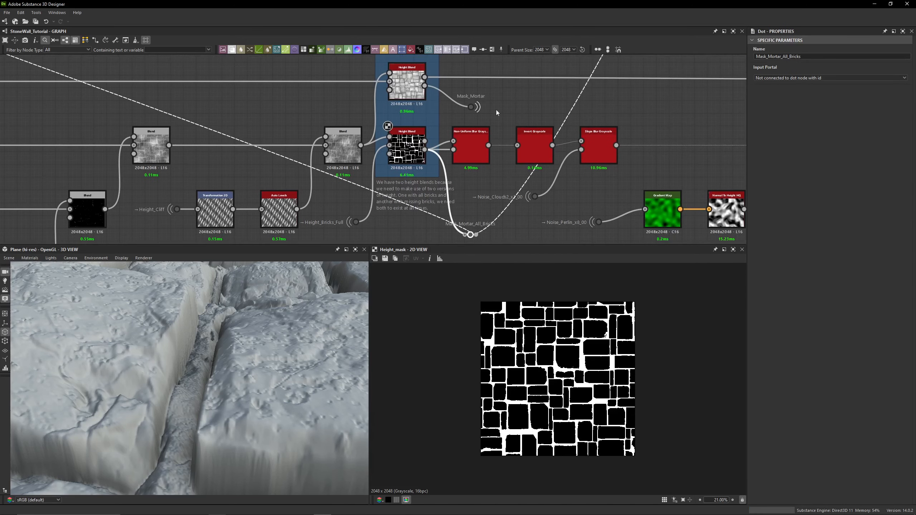
pyautogui.click(478, 108)
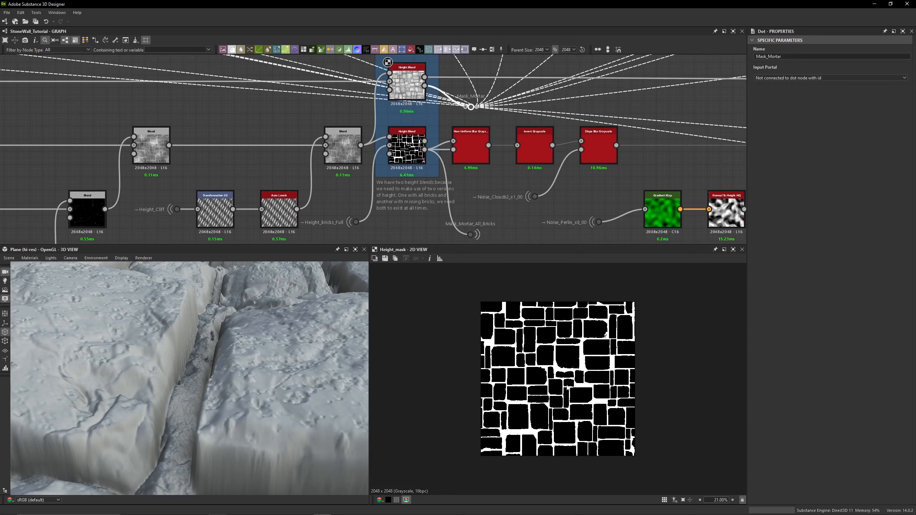
pyautogui.moveTo(497, 187); pyautogui.dragTo(461, 118, button='middle')
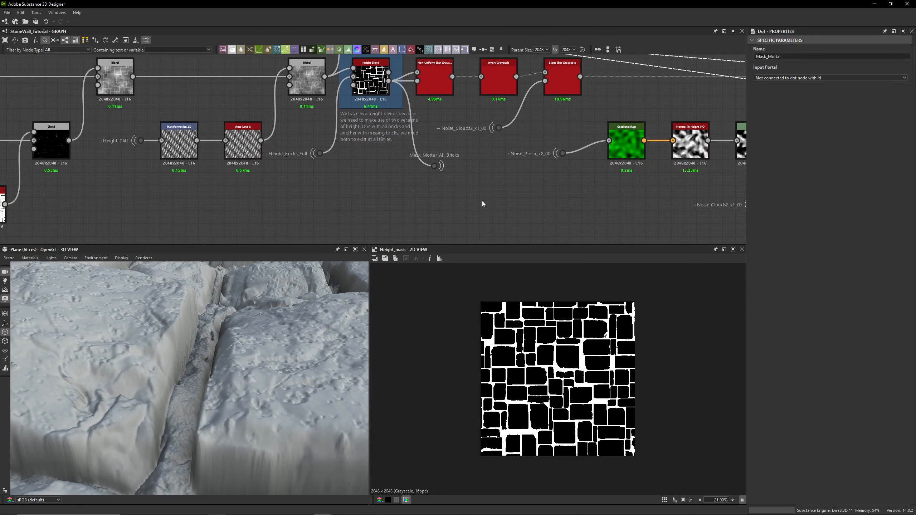
# - Enable Missing Bricks in the graph's input parameter preview
pyautogui.doubleClick(482, 201)
pyautogui.click(822, 196)
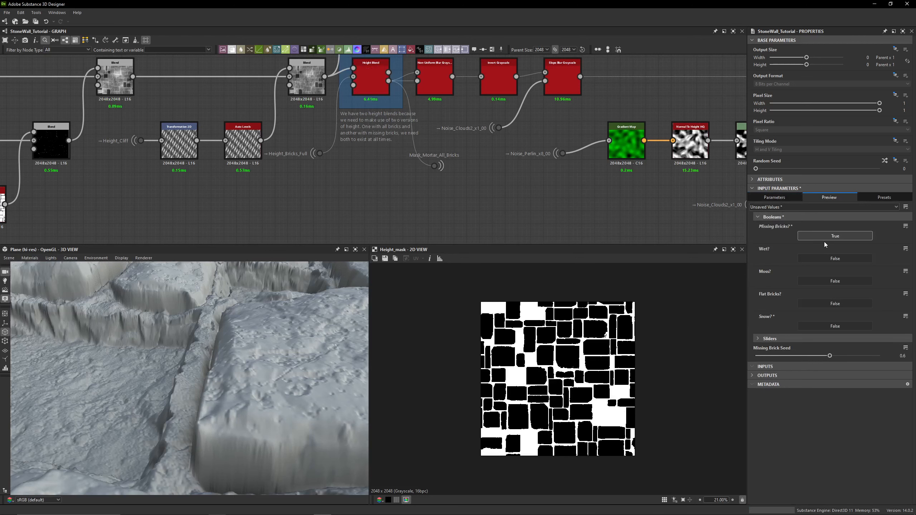
# - Reselect the Mask_Mortar_All_Bricks and Mask_Mortar dots to compare their masks with missing bricks enabled
pyautogui.click(441, 167)
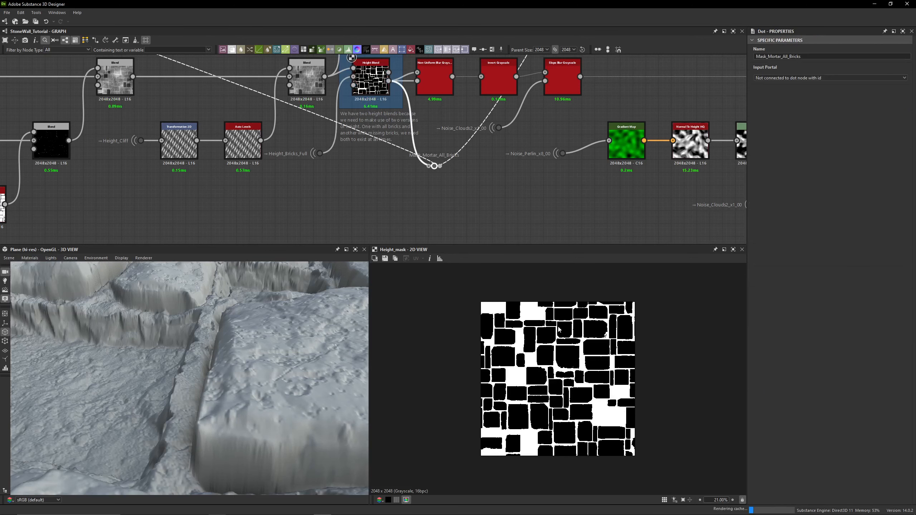
pyautogui.moveTo(447, 119); pyautogui.dragTo(450, 211, button='middle')
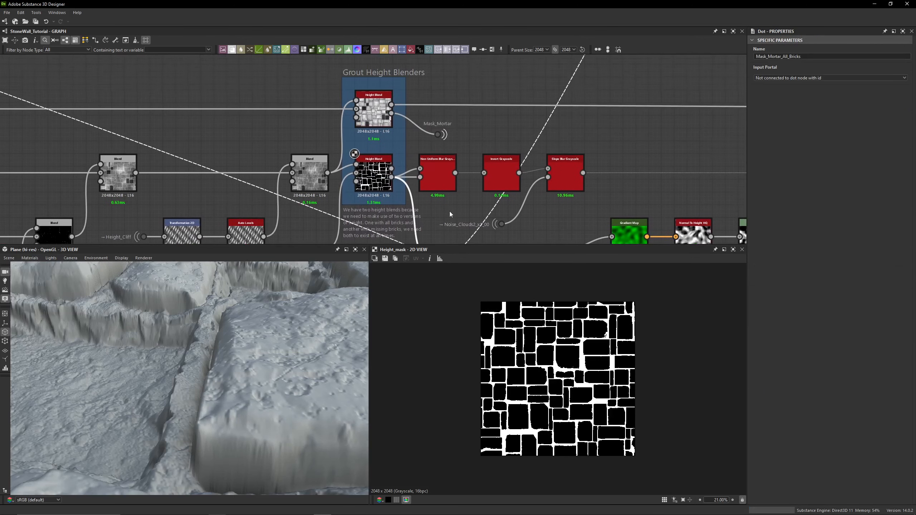
pyautogui.click(446, 135)
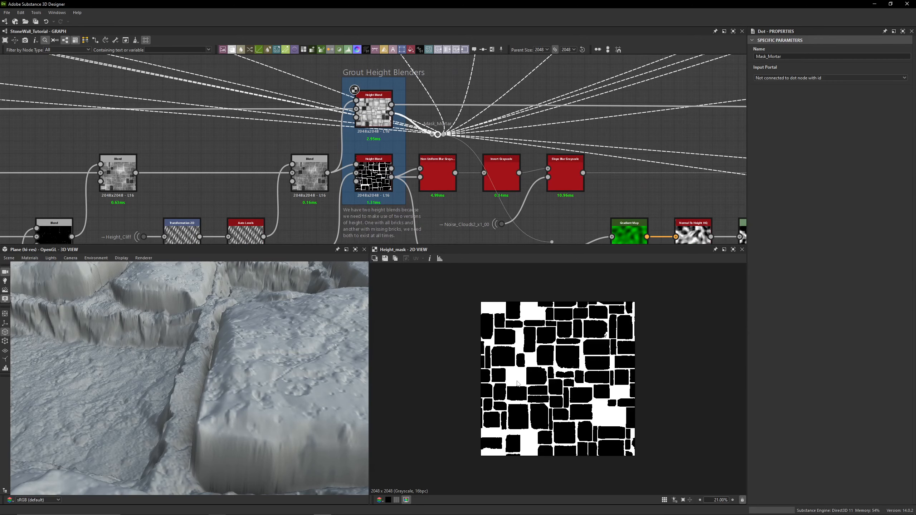
# - Pan over to the Mortar Crevices frame, select its Blend node and orbit the 3D view
pyautogui.click(517, 122)
pyautogui.moveTo(517, 123); pyautogui.dragTo(449, 89, button='middle')
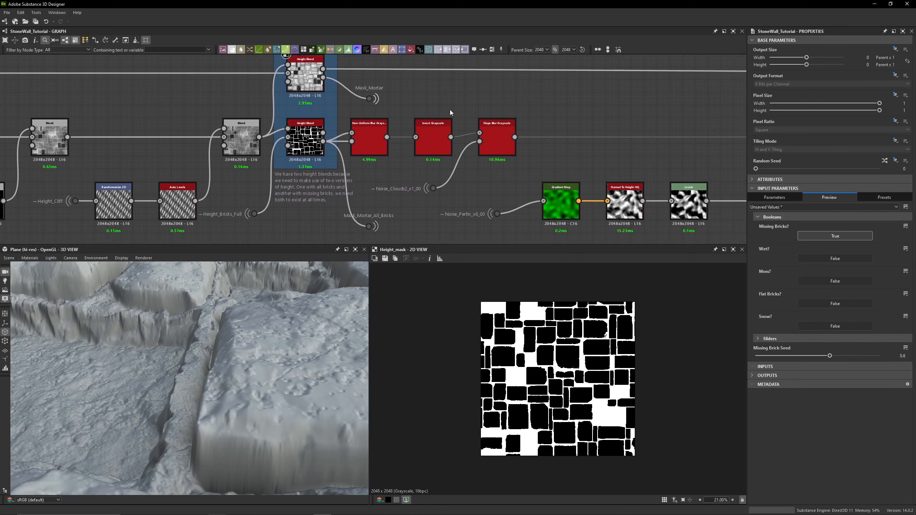
pyautogui.moveTo(436, 64); pyautogui.dragTo(438, 115, button='middle')
pyautogui.scroll(-3, 438, 116)
pyautogui.moveTo(570, 124); pyautogui.dragTo(289, 125, button='middle')
pyautogui.click(548, 131)
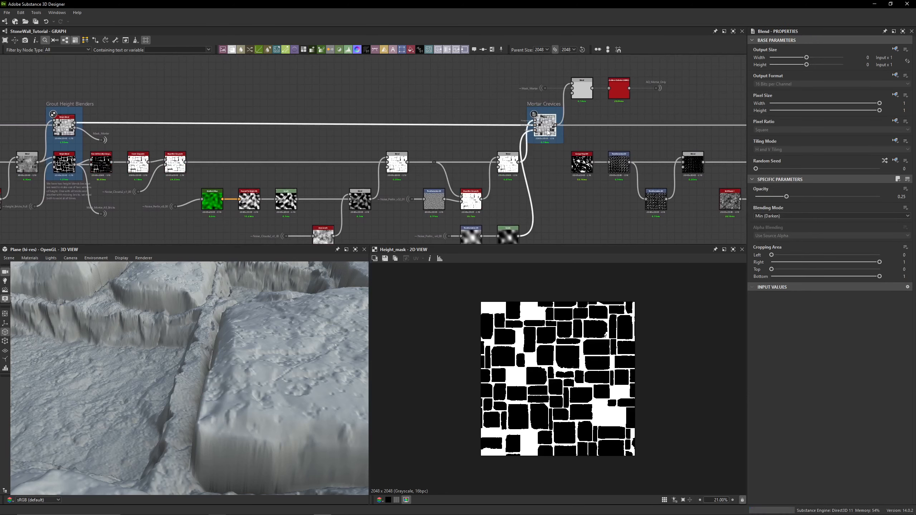
pyautogui.scroll(3, 283, 308)
pyautogui.moveTo(352, 303); pyautogui.dragTo(288, 297, button='middle')
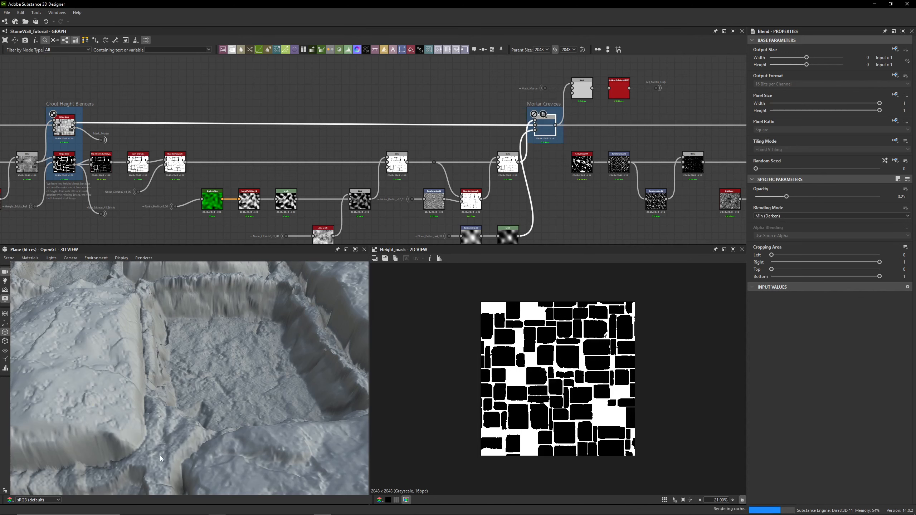
pyautogui.moveTo(238, 150); pyautogui.dragTo(424, 155, button='middle')
# - Set Missing Bricks back to False in the graph's input parameter preview
pyautogui.doubleClick(401, 153)
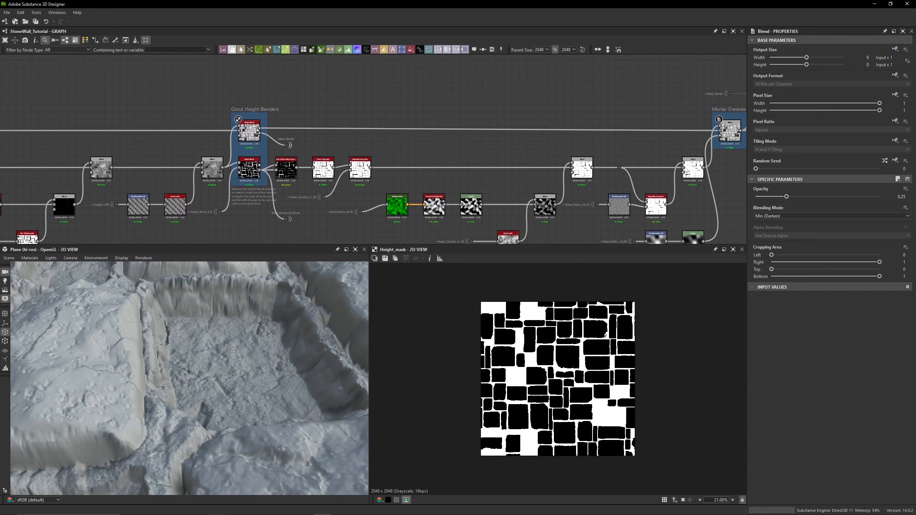
pyautogui.click(814, 236)
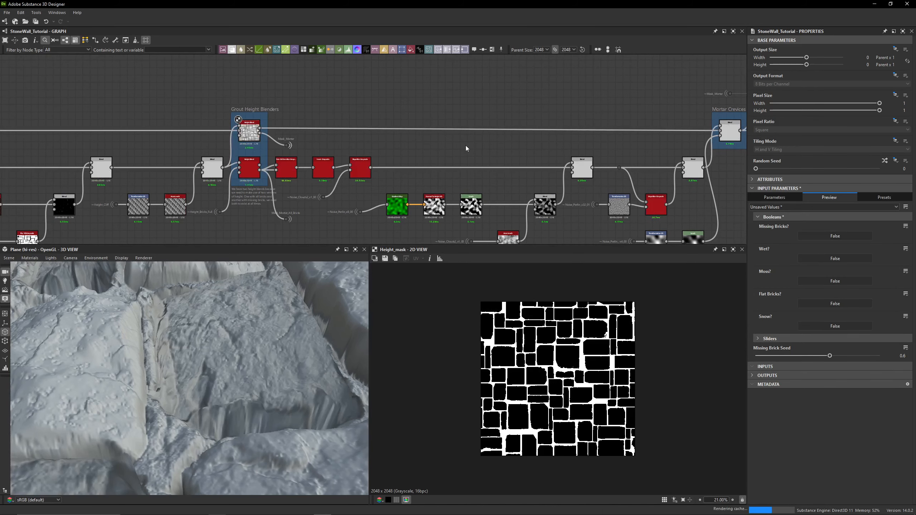
# - Pan across the graph between the Grout Height Blenders and Mortar Crevices frames and preview the Blend before the upper Height Blend
pyautogui.scroll(2, 299, 152)
pyautogui.scroll(2, 299, 153)
pyautogui.moveTo(314, 143); pyautogui.dragTo(378, 128, button='middle')
pyautogui.moveTo(291, 133); pyautogui.dragTo(90, 153, button='middle')
pyautogui.moveTo(656, 146); pyautogui.dragTo(356, 139, button='middle')
pyautogui.moveTo(715, 139); pyautogui.dragTo(485, 140, button='middle')
pyautogui.doubleClick(523, 113)
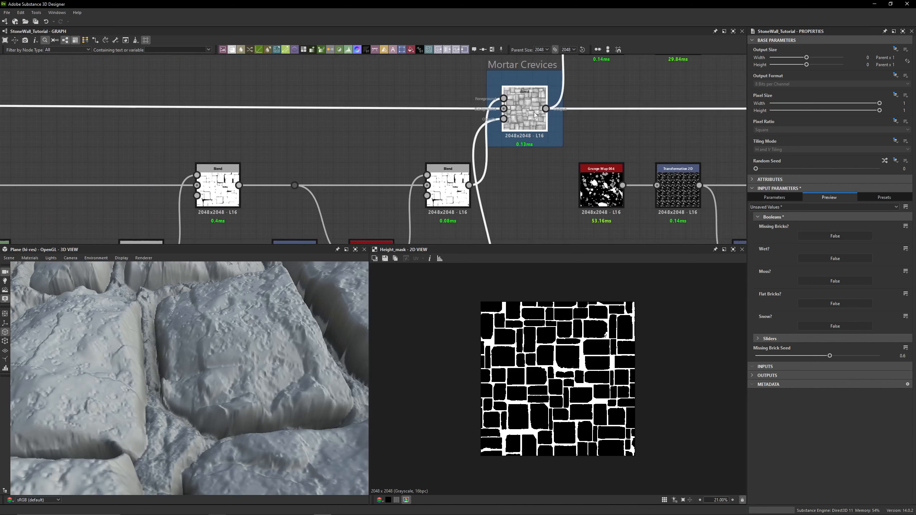
pyautogui.moveTo(294, 132); pyautogui.dragTo(484, 129, button='middle')
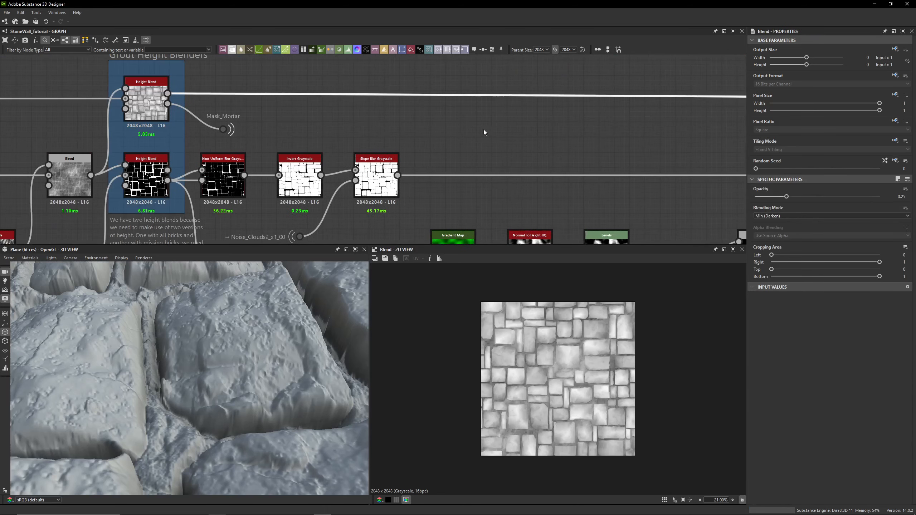
pyautogui.moveTo(391, 128); pyautogui.dragTo(460, 118, button='middle')
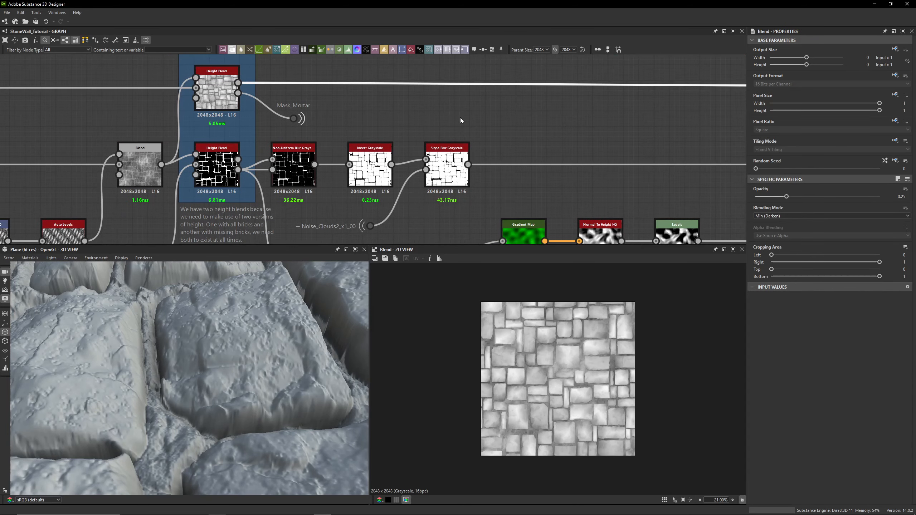
# - Preview the Copy-mode Blend fed by the Slope Blur chain and zoom into its 2D view
pyautogui.scroll(-3, 460, 118)
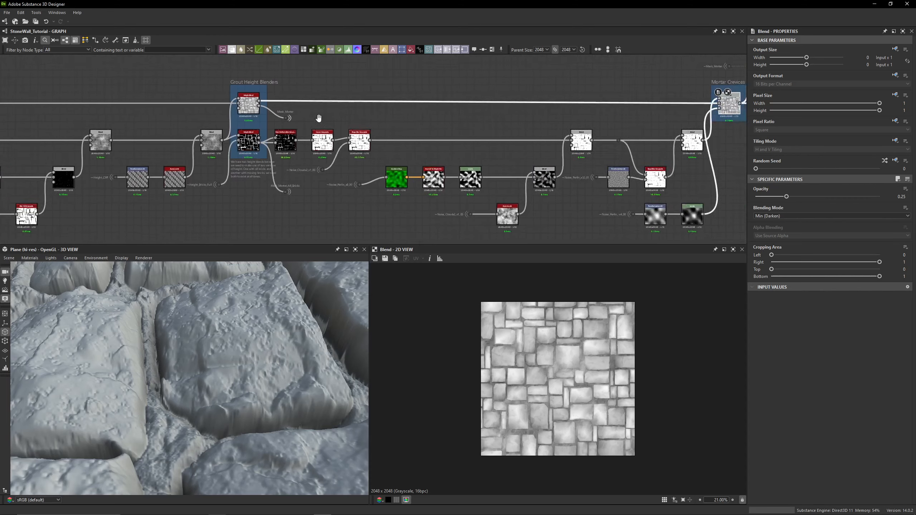
pyautogui.moveTo(422, 115); pyautogui.dragTo(290, 116, button='middle')
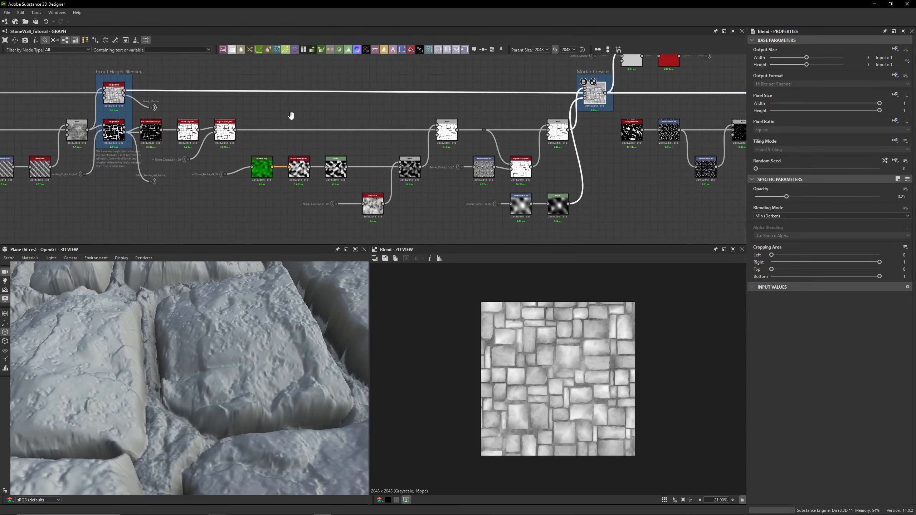
pyautogui.scroll(3, 536, 141)
pyautogui.doubleClick(576, 136)
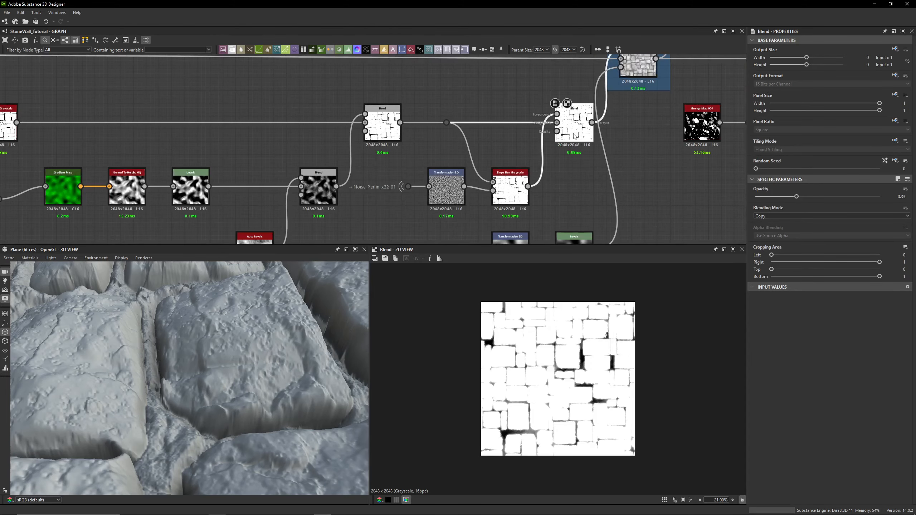
pyautogui.scroll(3, 563, 379)
pyautogui.moveTo(277, 141); pyautogui.dragTo(547, 163, button='middle')
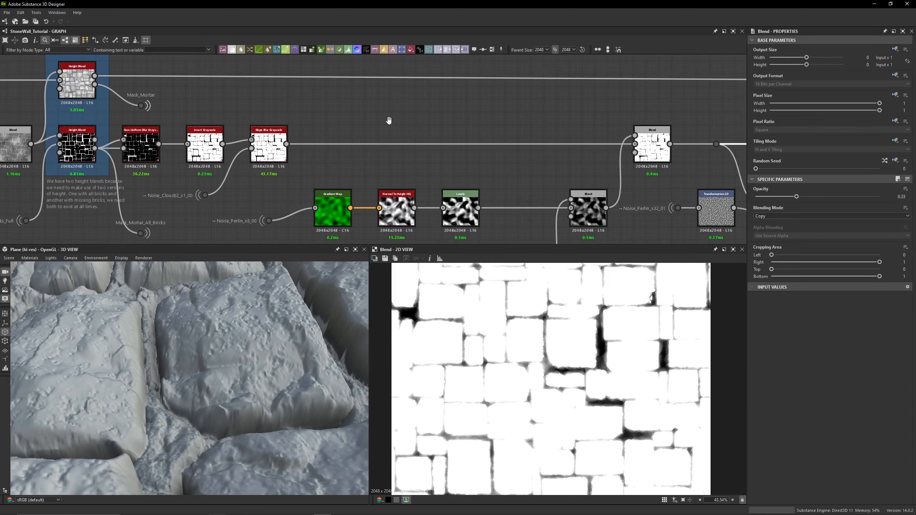
pyautogui.moveTo(389, 120); pyautogui.dragTo(563, 130, button='middle')
pyautogui.scroll(3, 285, 152)
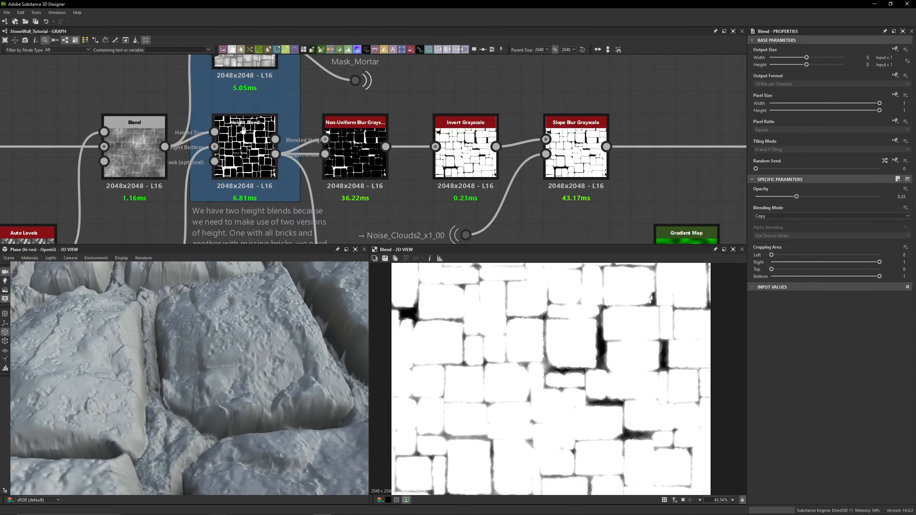
# - Preview the Non-Uniform Blur Grayscale output and zoom closer into the 2D view
pyautogui.moveTo(244, 130); pyautogui.dragTo(248, 155, button='middle')
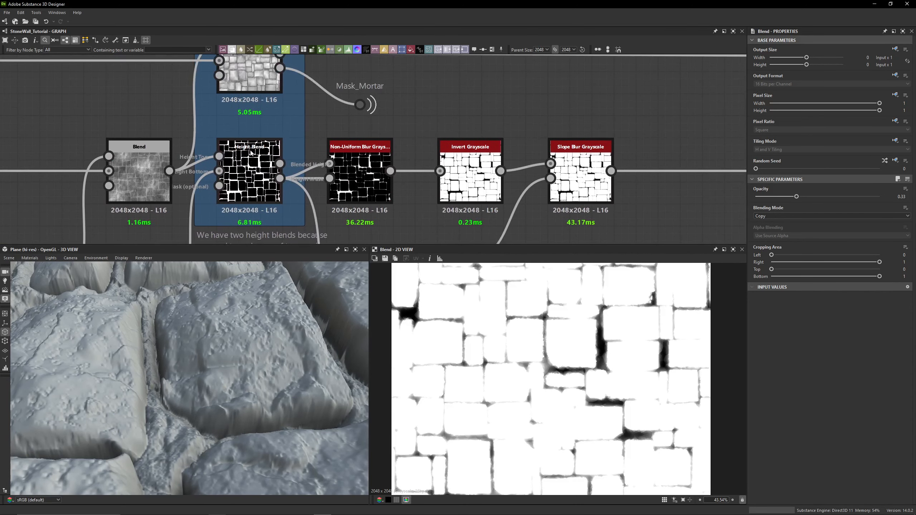
pyautogui.doubleClick(360, 167)
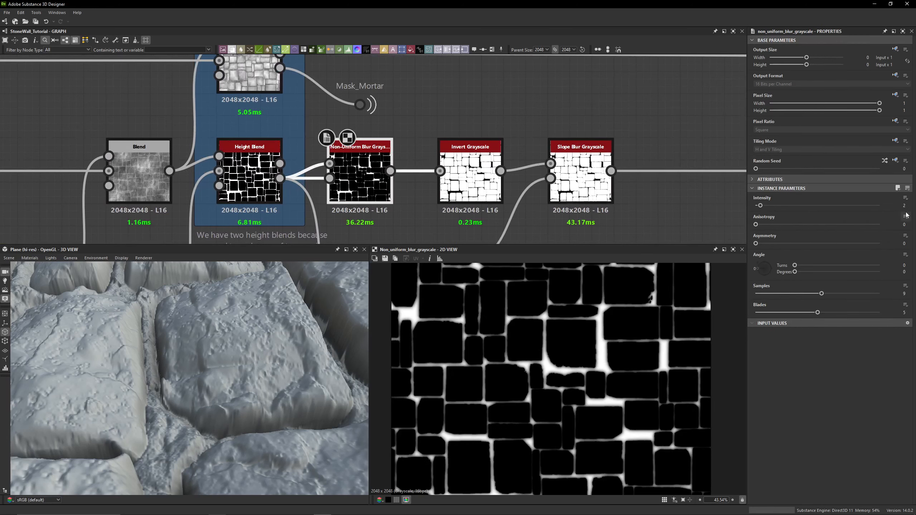
pyautogui.scroll(10, 600, 346)
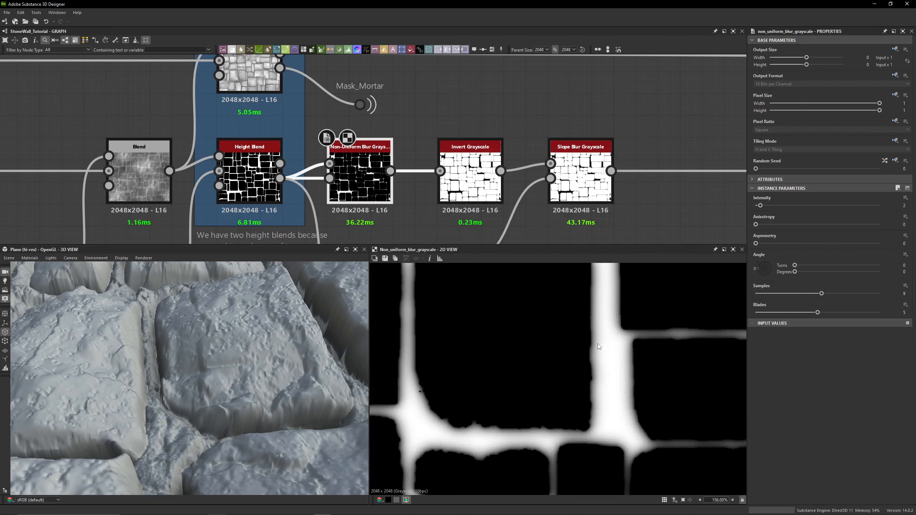
# - Preview the Height Blend, Non-Uniform Blur Grayscale, Invert Grayscale and Slope Blur Grayscale outputs in turn
pyautogui.doubleClick(271, 183)
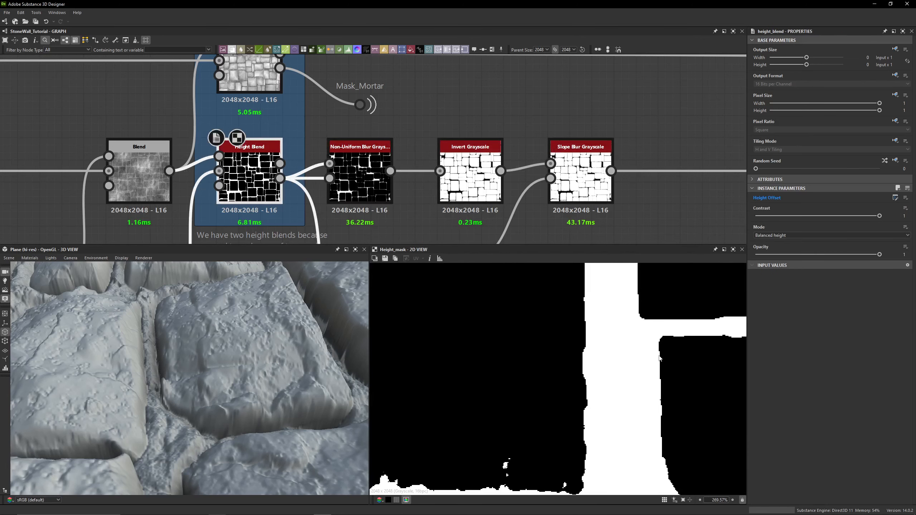
pyautogui.doubleClick(374, 181)
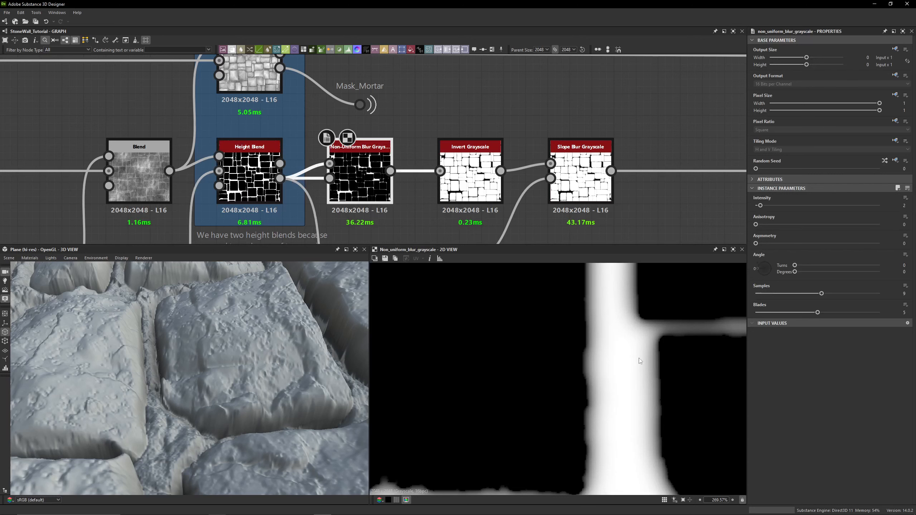
pyautogui.doubleClick(470, 180)
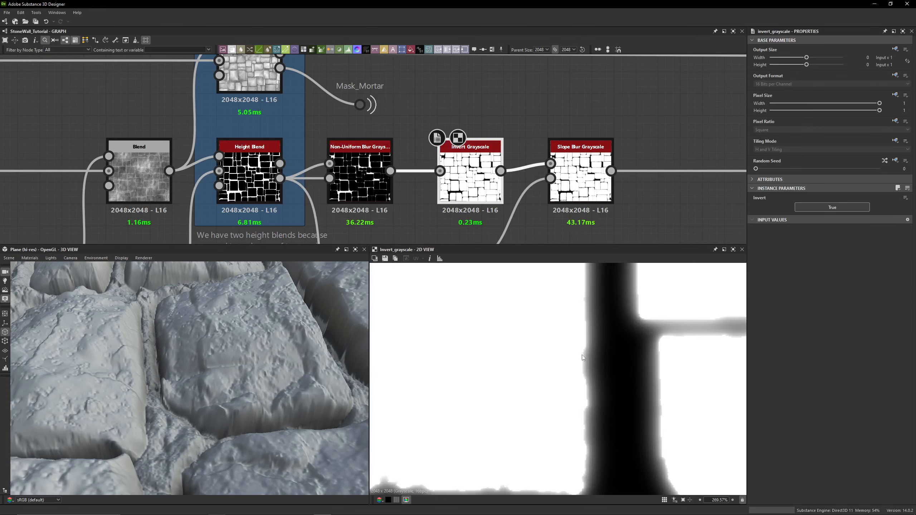
pyautogui.moveTo(590, 182); pyautogui.dragTo(504, 127, button='middle')
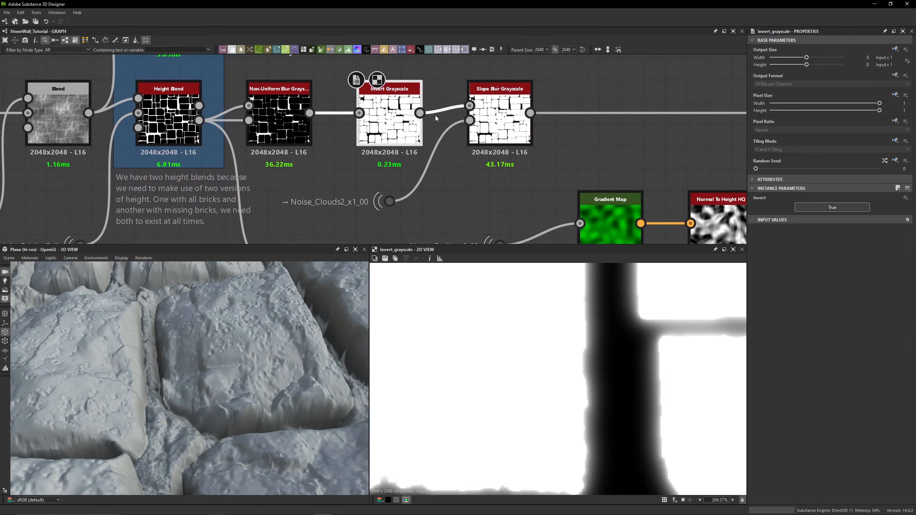
pyautogui.doubleClick(510, 126)
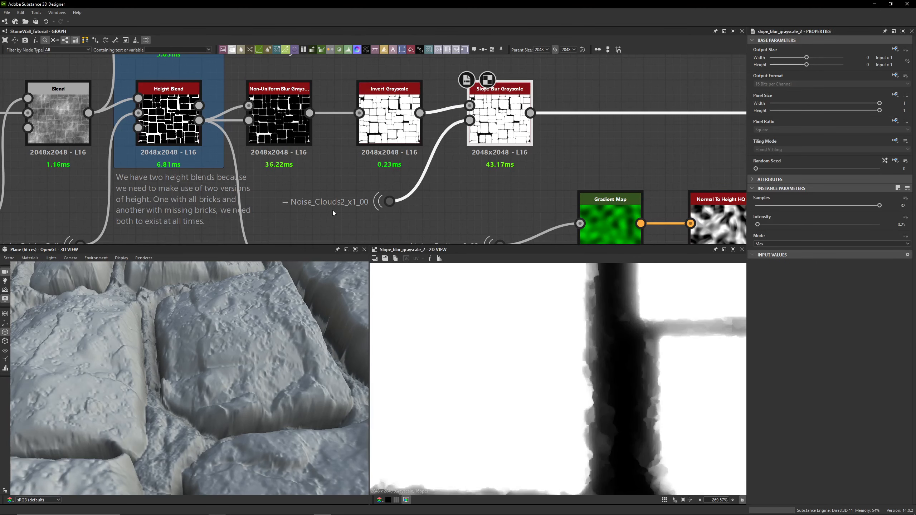
# - Preview the Noise_Clouds2_x1_00 dot feeding the Slope Blur, then the Slope Blur Grayscale again
pyautogui.doubleClick(390, 201)
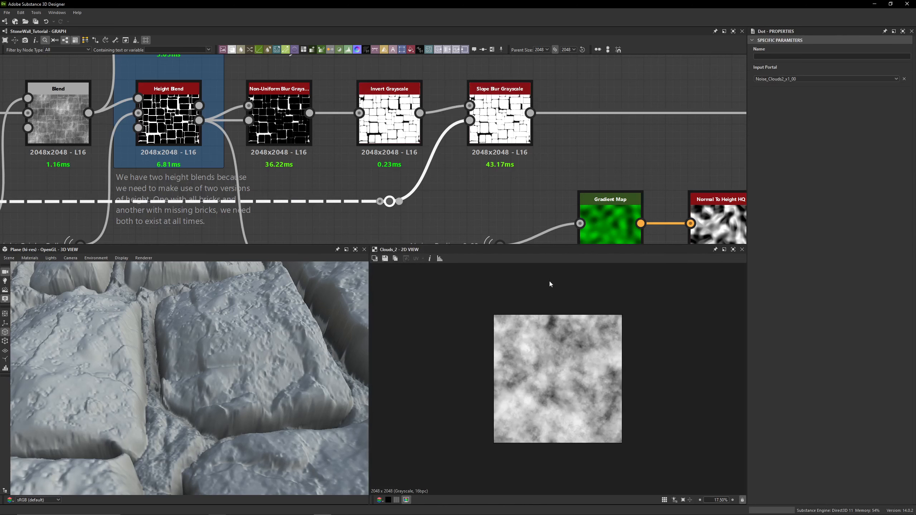
pyautogui.click(459, 214)
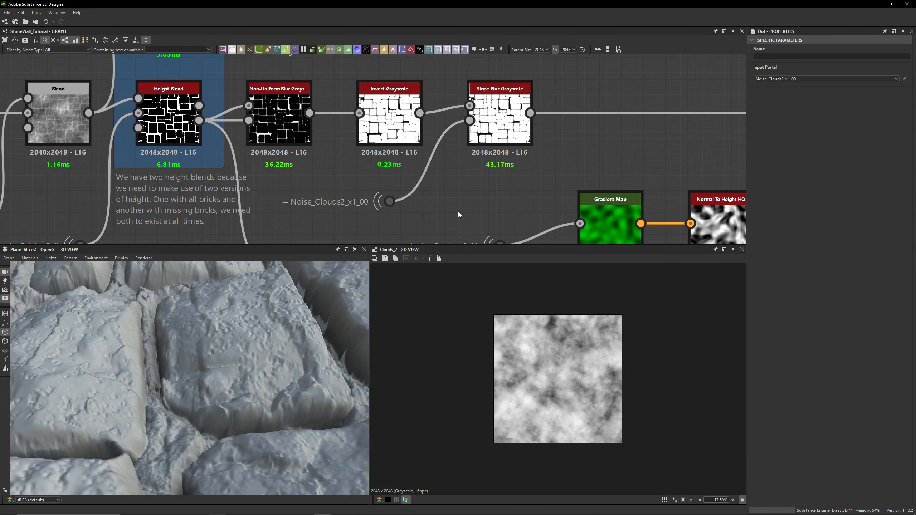
pyautogui.doubleClick(497, 138)
# - Pan along the chain and preview the Add-mode Blend following the Slope Blur Grayscale
pyautogui.moveTo(549, 125); pyautogui.dragTo(401, 122, button='middle')
pyautogui.scroll(13, 534, 383)
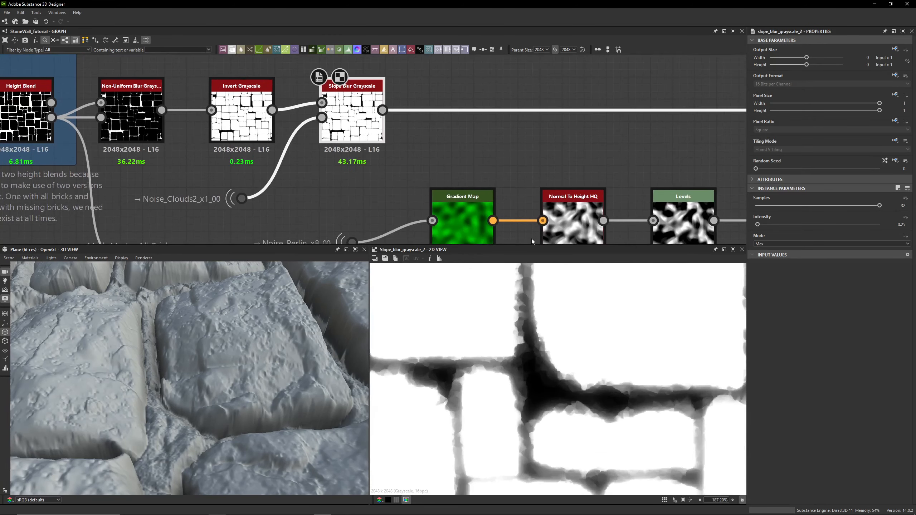
pyautogui.scroll(-5, 508, 136)
pyautogui.moveTo(548, 137); pyautogui.dragTo(366, 134, button='middle')
pyautogui.doubleClick(566, 125)
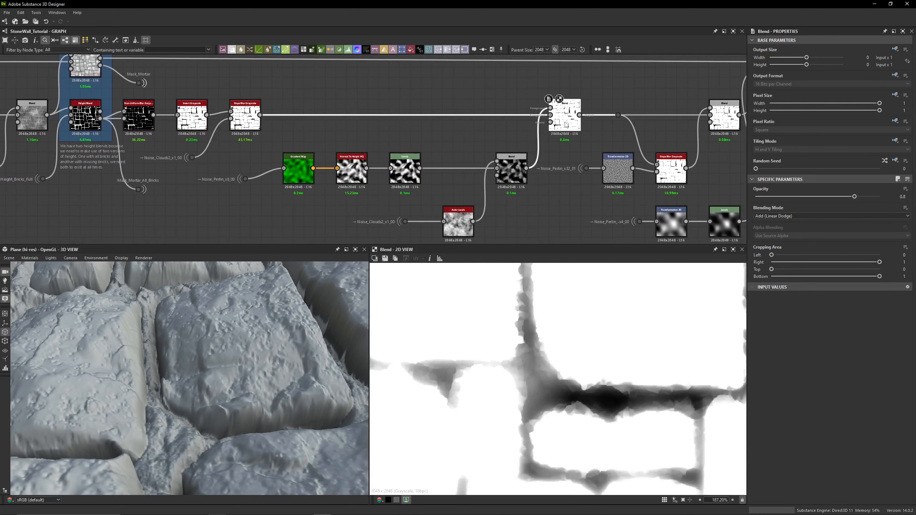
pyautogui.scroll(-3, 516, 348)
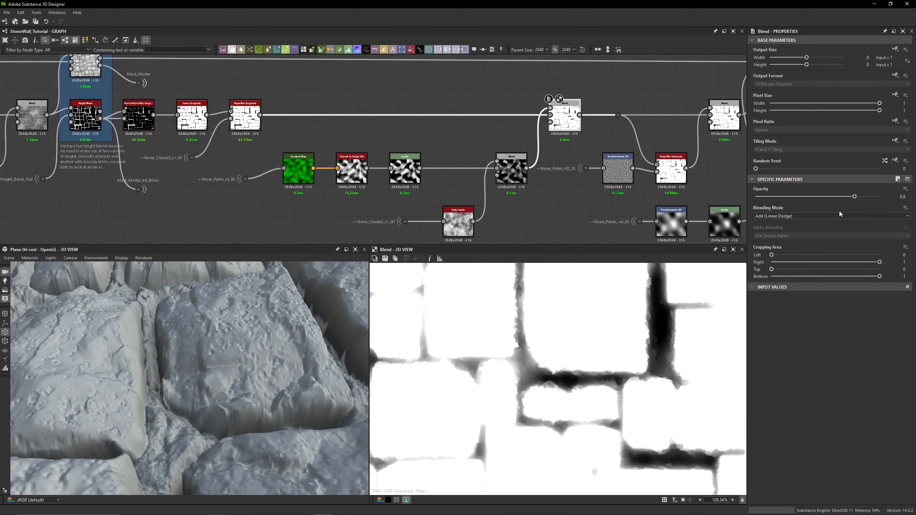
# - Move along the graph to the noise sub-chain and preview the Gradient Map node's output
pyautogui.click(903, 196)
pyautogui.moveTo(385, 133); pyautogui.dragTo(493, 106, button='middle')
pyautogui.scroll(3, 321, 157)
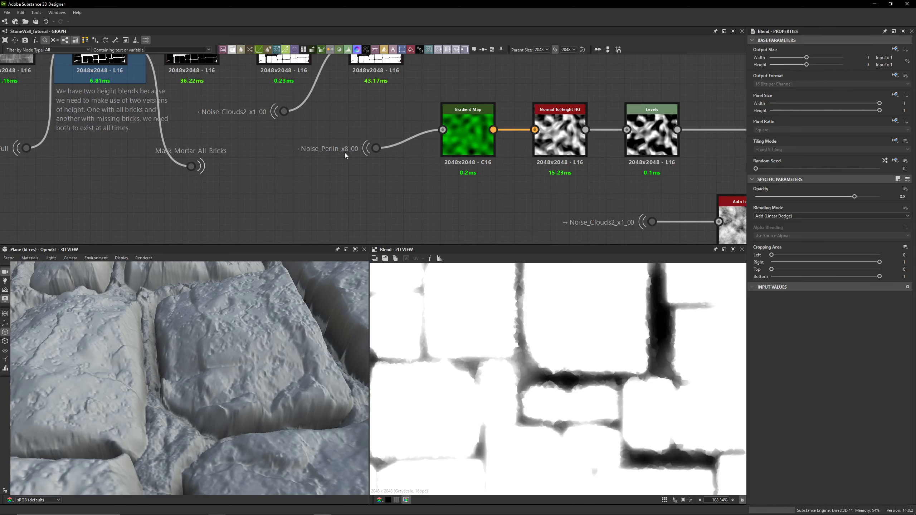
pyautogui.moveTo(345, 153); pyautogui.dragTo(340, 163, button='middle')
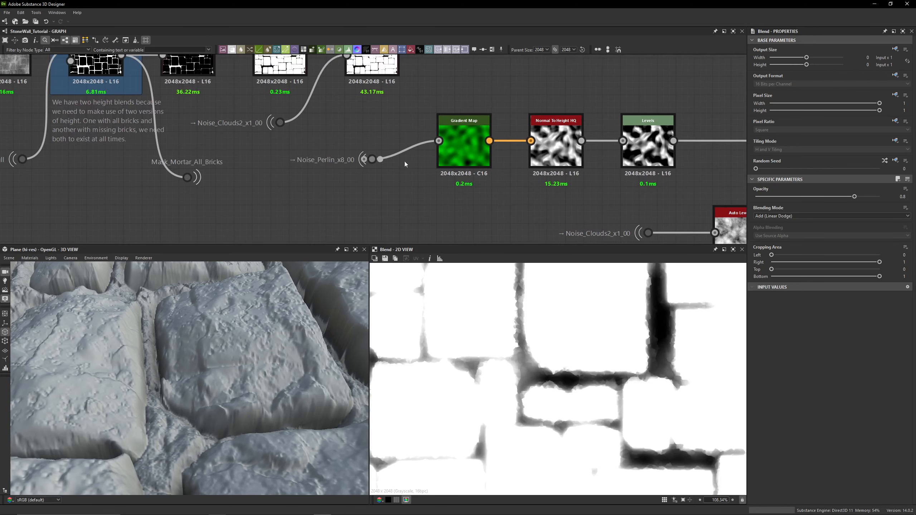
pyautogui.doubleClick(474, 151)
# - Preview the Normal To Height HQ and Levels outputs, switching the Levels parameters from histogram to slider view
pyautogui.moveTo(526, 204); pyautogui.dragTo(405, 174, button='middle')
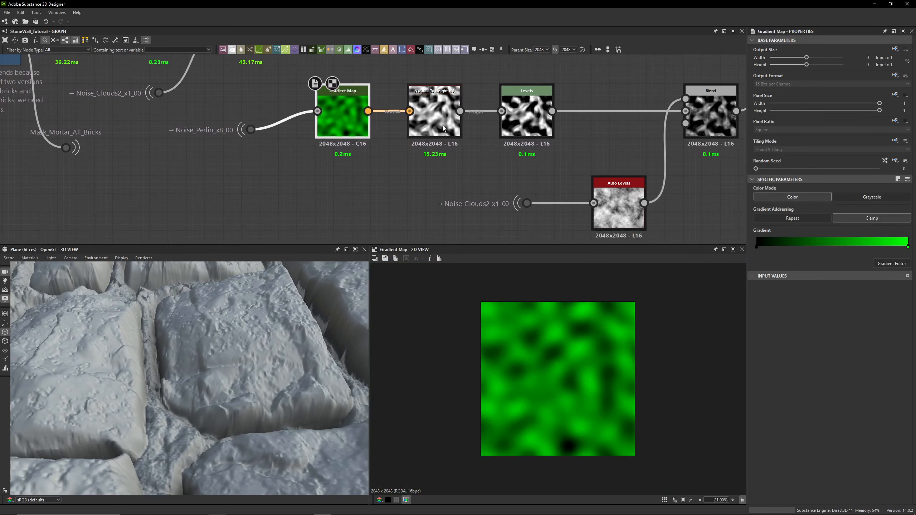
pyautogui.doubleClick(442, 125)
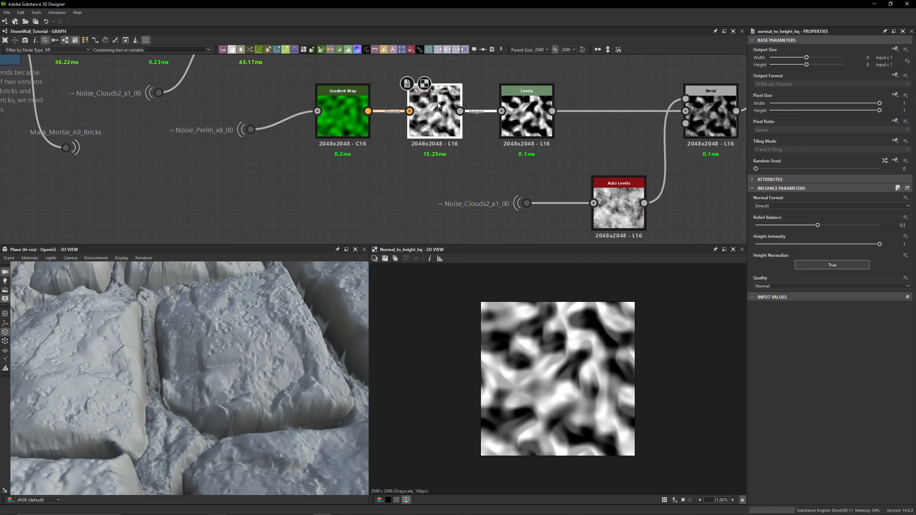
pyautogui.doubleClick(522, 113)
pyautogui.moveTo(522, 112); pyautogui.dragTo(433, 112, button='middle')
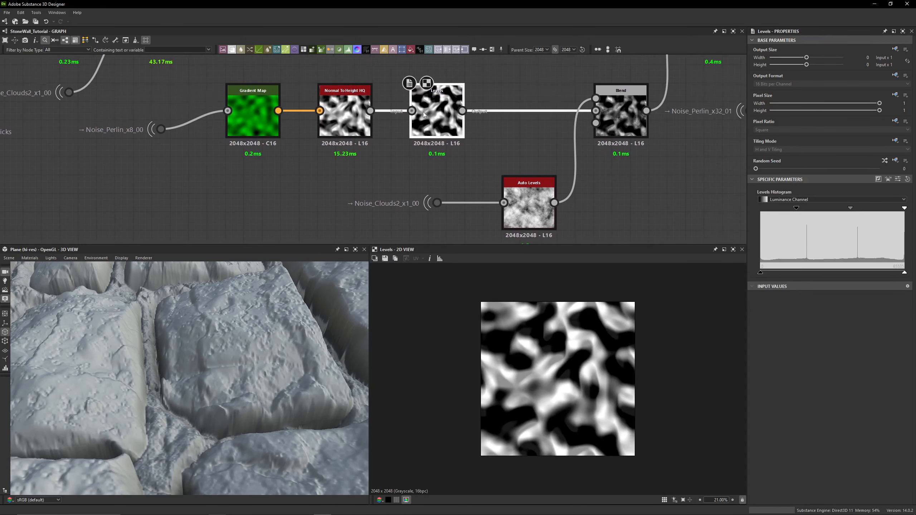
pyautogui.click(898, 179)
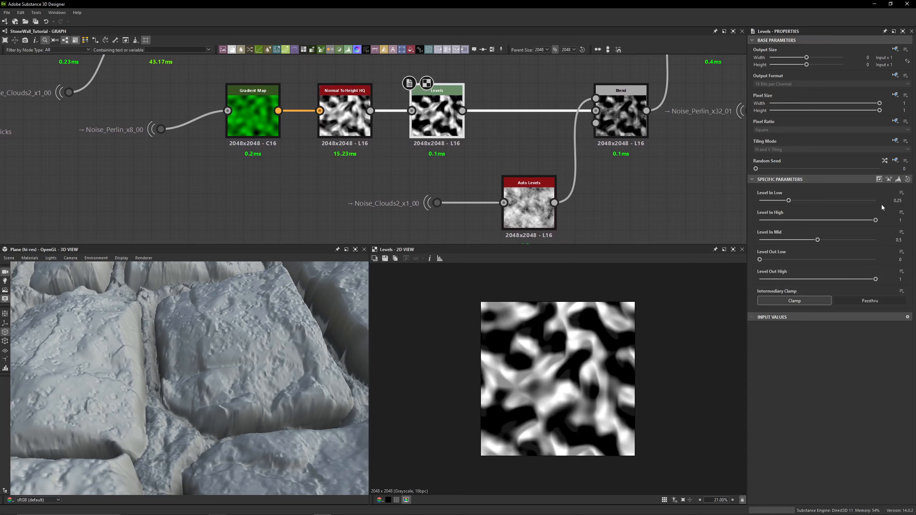
# - Preview the Multiply-mode Blend combining Levels and Auto Levels, zooming the 2D view in and out
pyautogui.doubleClick(621, 119)
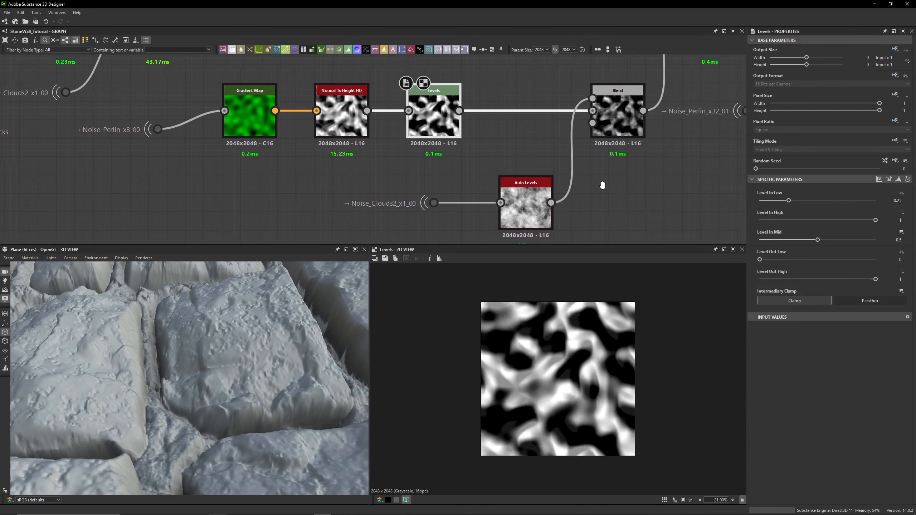
pyautogui.moveTo(620, 119); pyautogui.dragTo(560, 117, button='middle')
pyautogui.scroll(5, 581, 335)
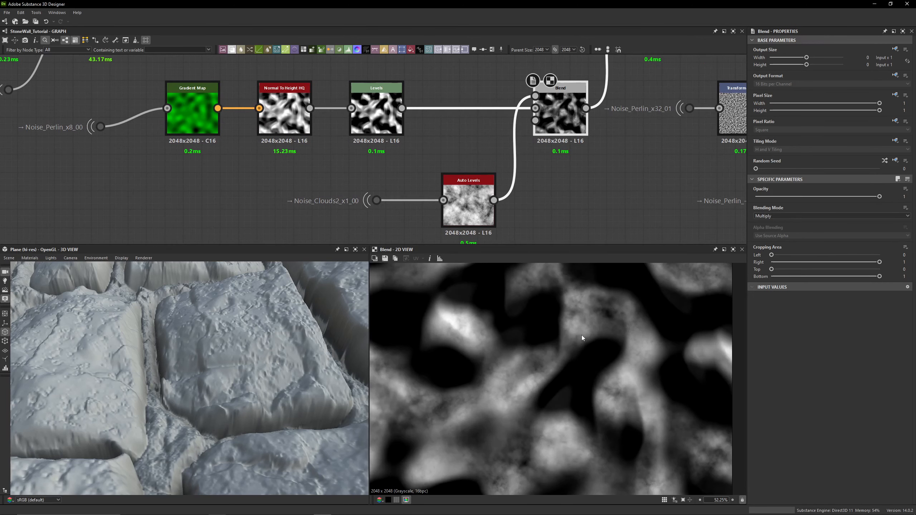
pyautogui.scroll(-4, 541, 312)
# - Preview the Noise_Clouds2_x1_00 dot and then the Auto Levels node it feeds
pyautogui.click(376, 200)
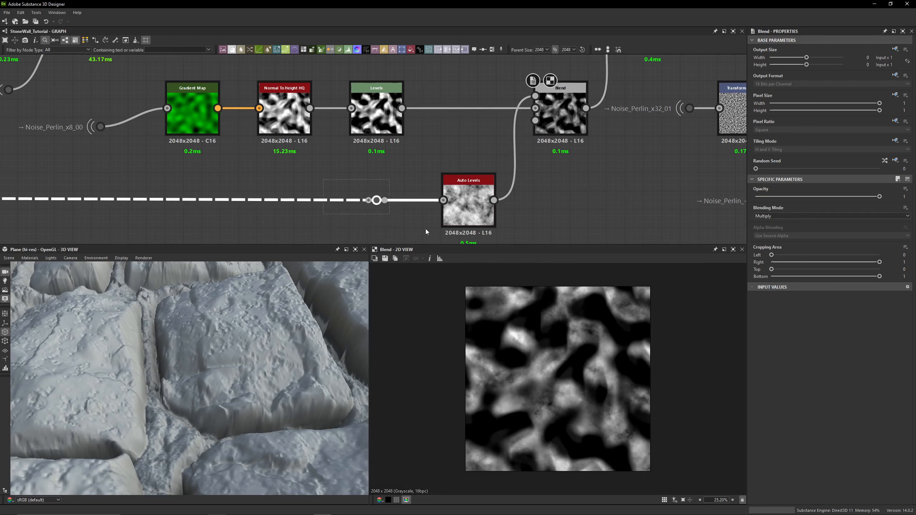
pyautogui.click(425, 229)
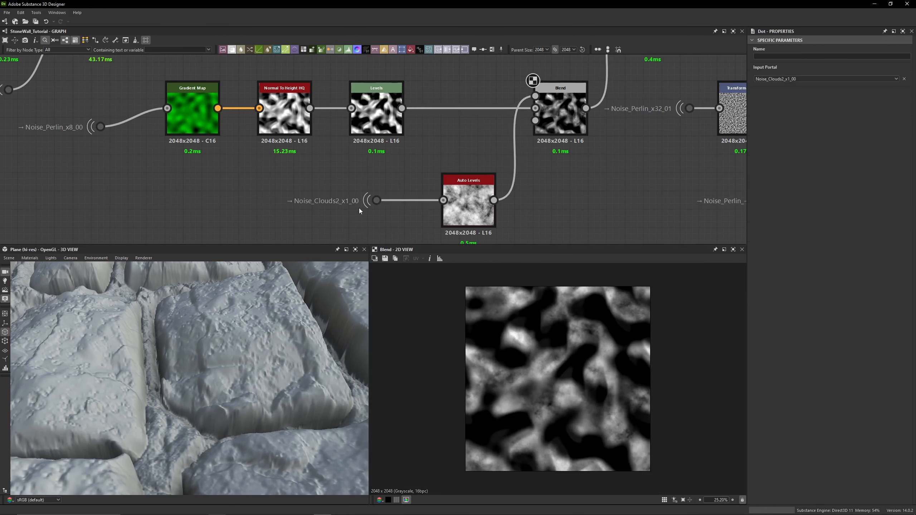
pyautogui.doubleClick(384, 200)
pyautogui.click(404, 167)
pyautogui.doubleClick(464, 213)
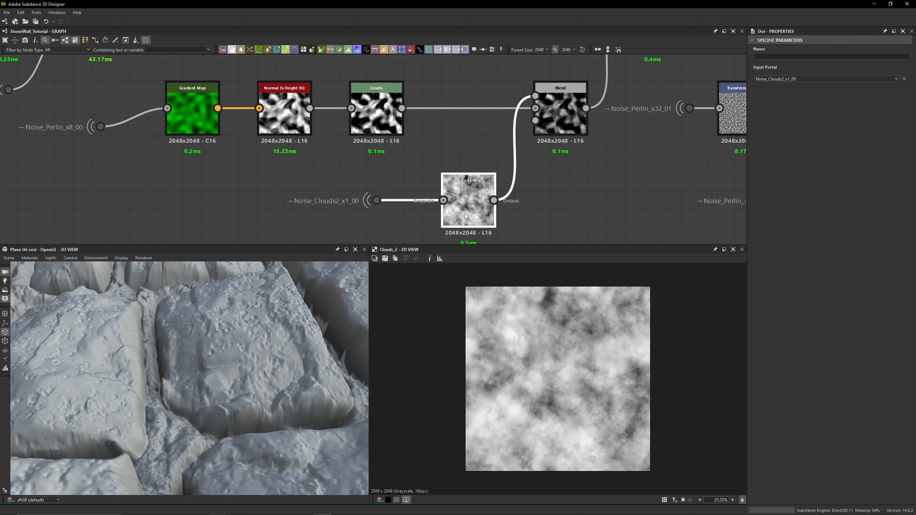
pyautogui.moveTo(558, 202); pyautogui.dragTo(518, 200, button='middle')
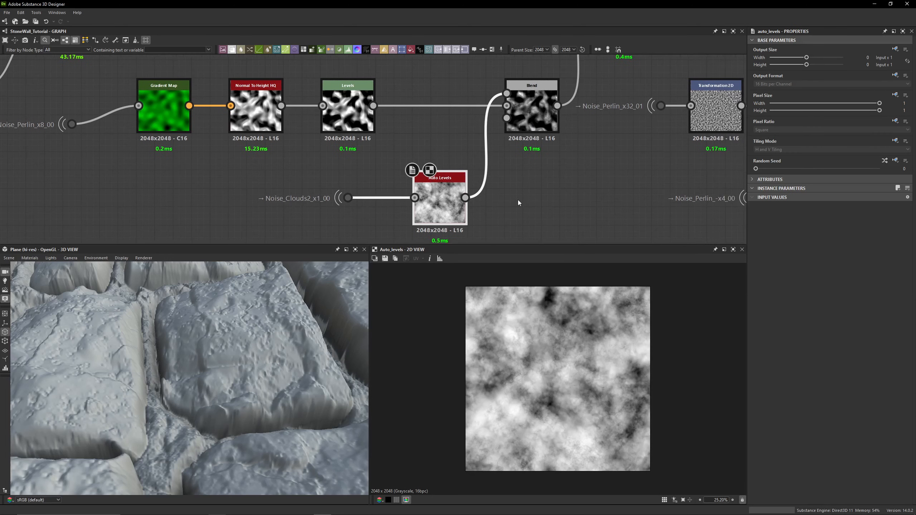
# - Preview the Multiply Blend, then the Add-mode Blend it feeds, zooming in and out of the 2D view
pyautogui.doubleClick(532, 114)
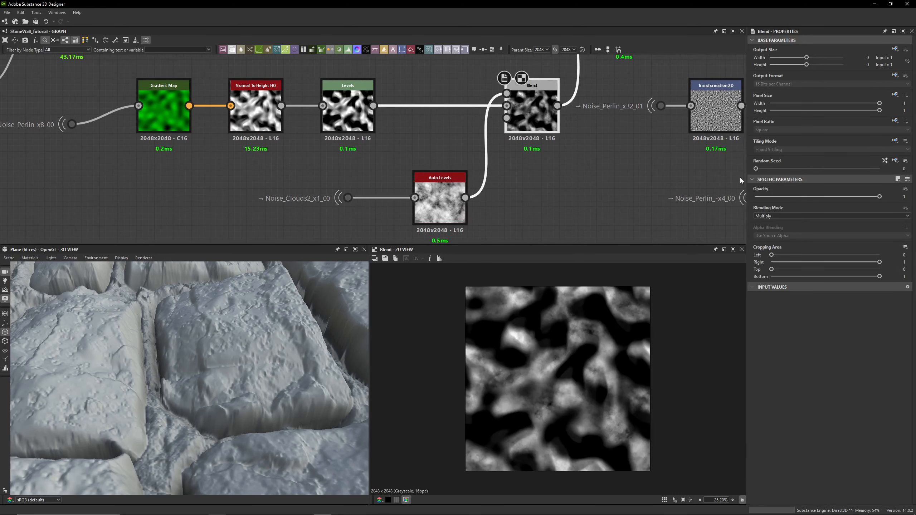
pyautogui.moveTo(590, 132); pyautogui.dragTo(503, 259, button='middle')
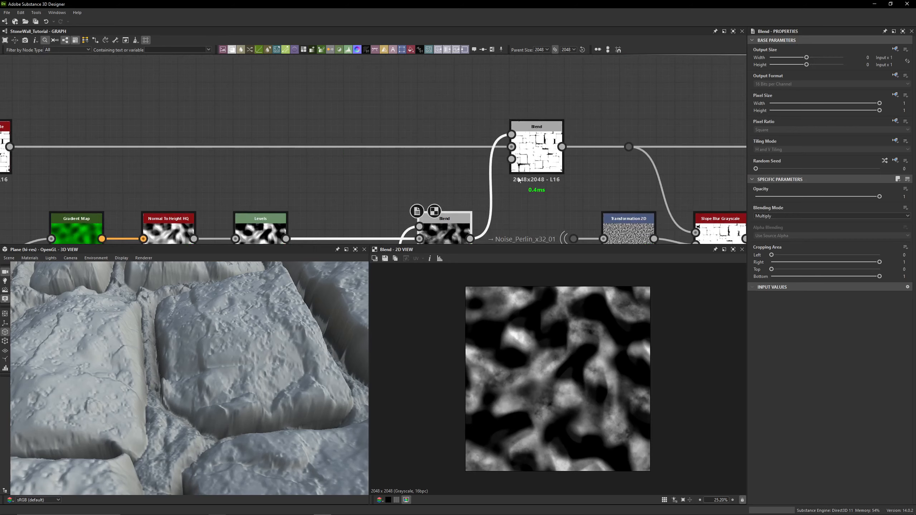
pyautogui.doubleClick(532, 152)
pyautogui.scroll(8, 510, 314)
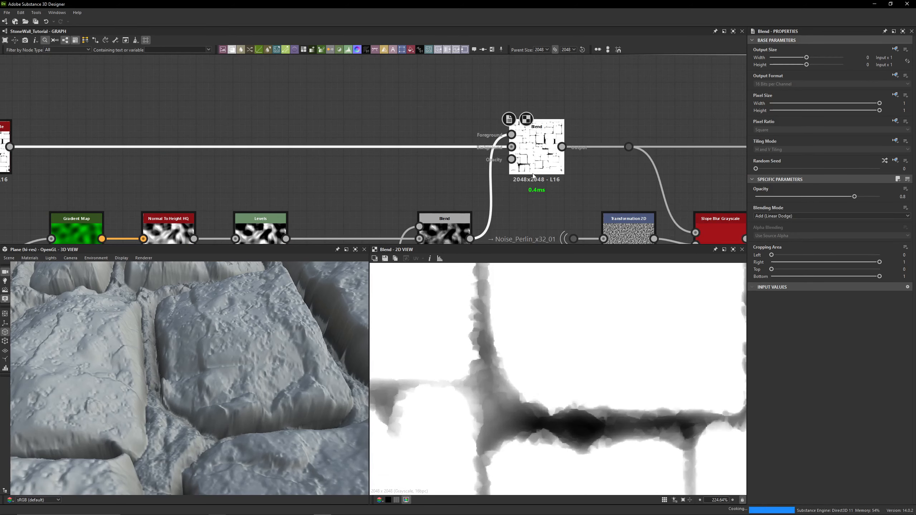
pyautogui.scroll(-6, 526, 362)
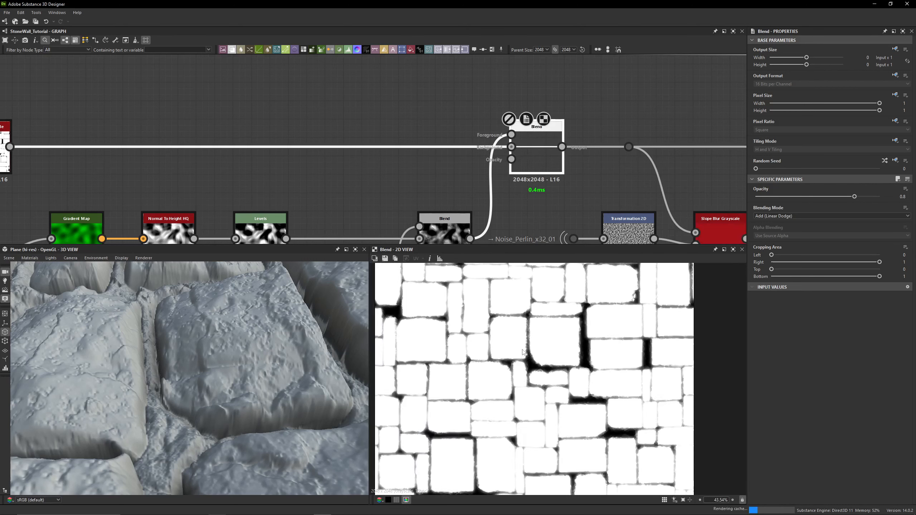
pyautogui.scroll(3, 510, 362)
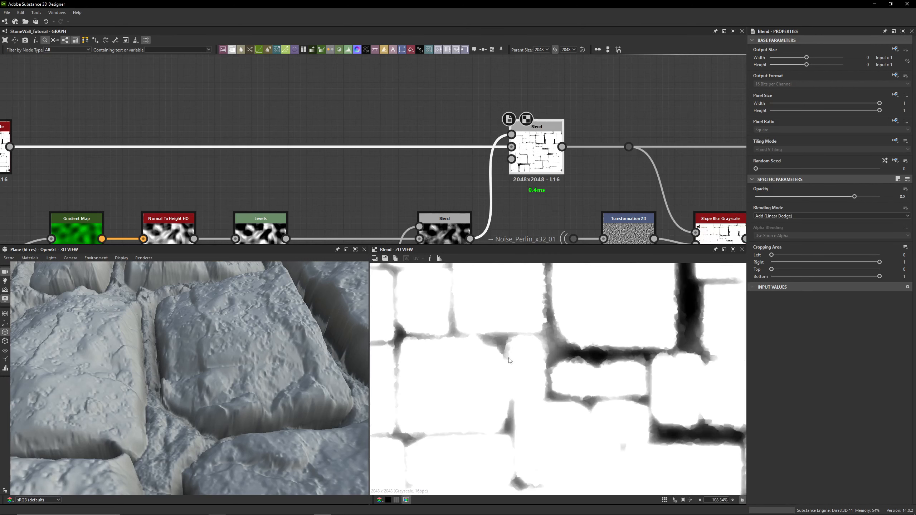
pyautogui.scroll(2, 509, 363)
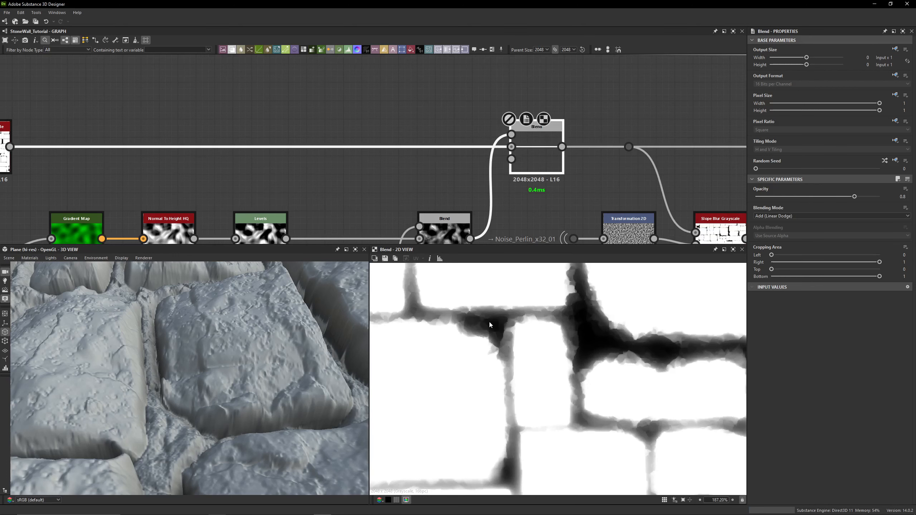
pyautogui.scroll(-5, 533, 284)
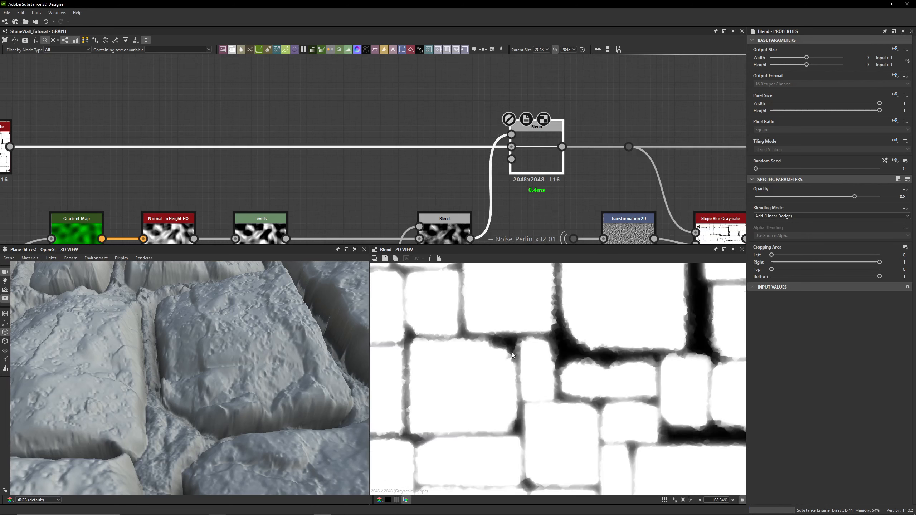
pyautogui.scroll(-2, 470, 294)
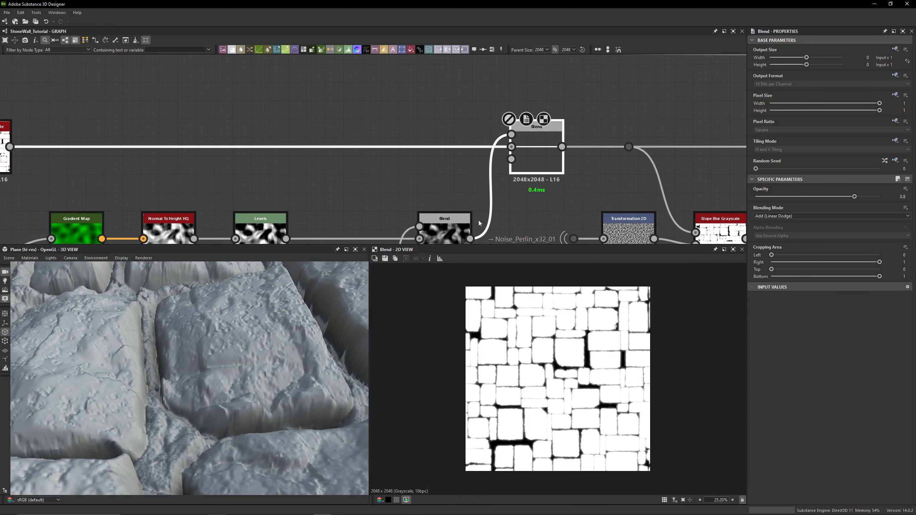
# - Compare the Multiply Blend and Add-mode Blend outputs again, zooming through the 2D view
pyautogui.doubleClick(444, 229)
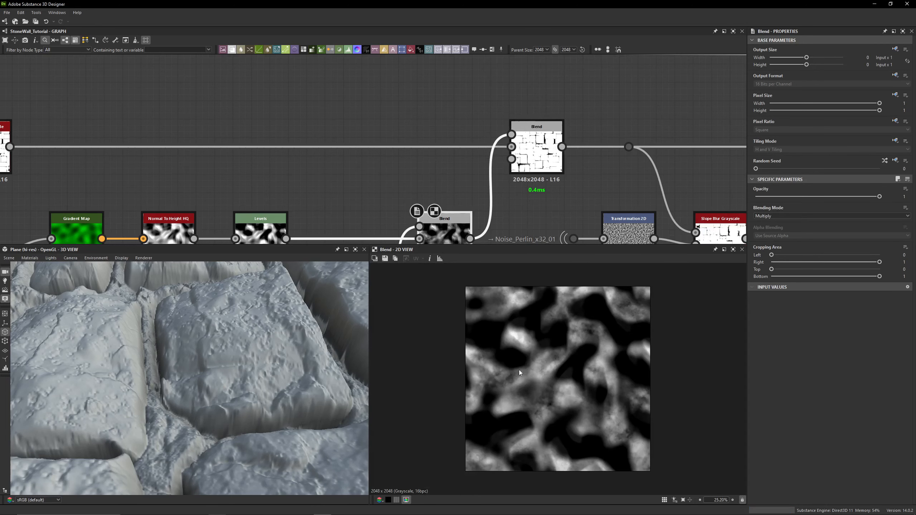
pyautogui.doubleClick(536, 153)
pyautogui.scroll(8, 556, 369)
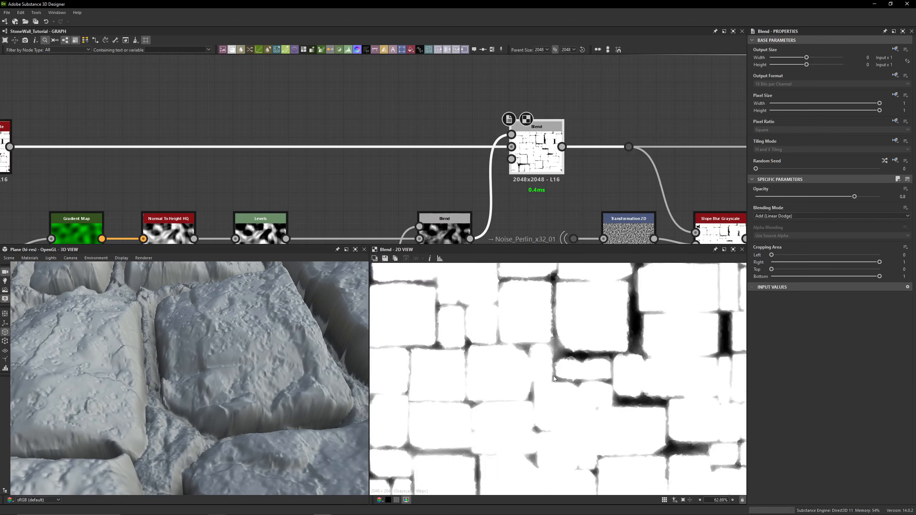
pyautogui.scroll(1, 541, 309)
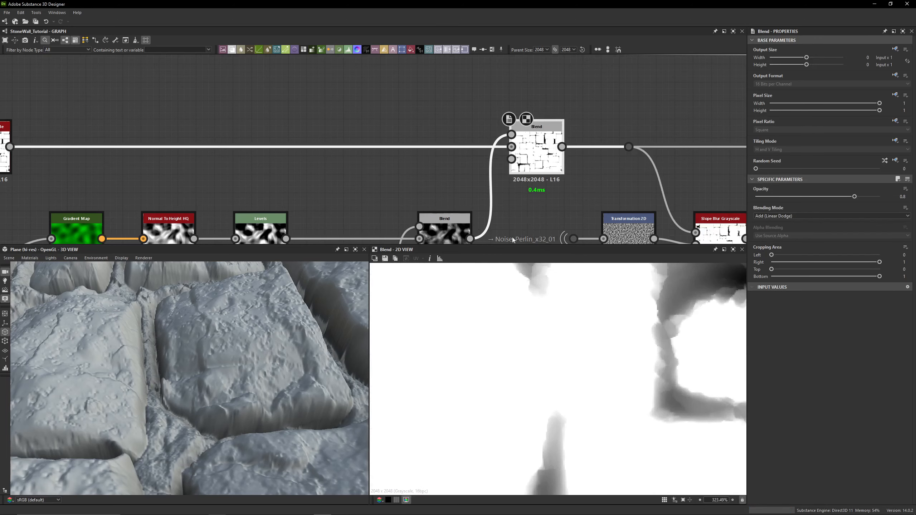
pyautogui.scroll(-5, 553, 349)
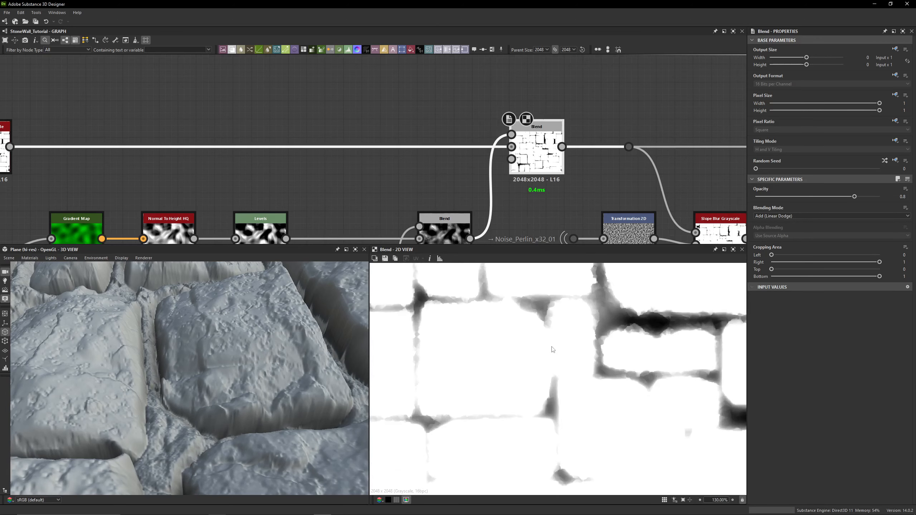
pyautogui.scroll(-10, 553, 349)
pyautogui.scroll(-5, 411, 76)
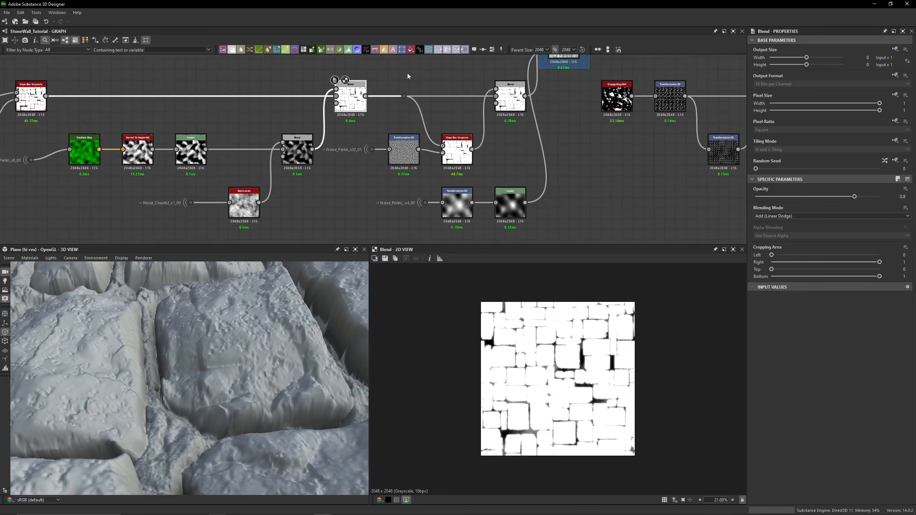
# - Select the Copy-mode Blend after the Slope Blur Grayscale and zoom into the graph around it
pyautogui.scroll(4, 529, 132)
pyautogui.click(529, 132)
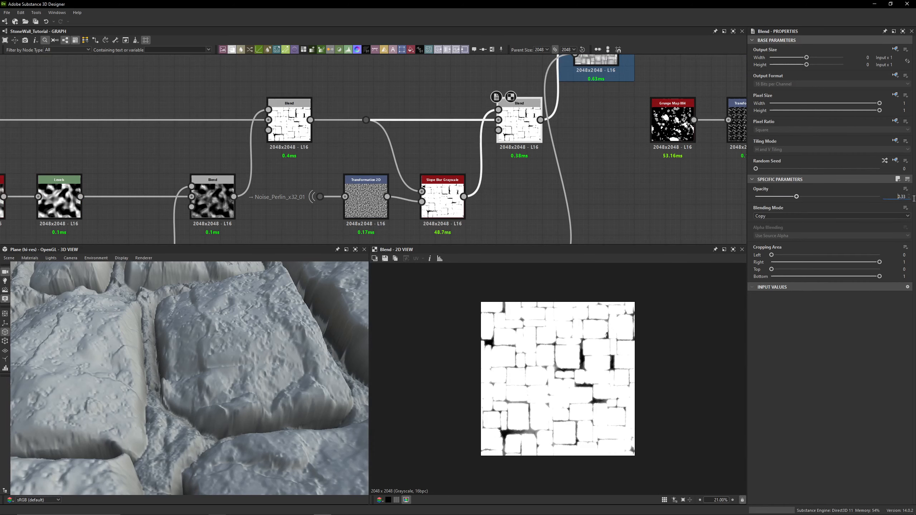
pyautogui.scroll(3, 361, 173)
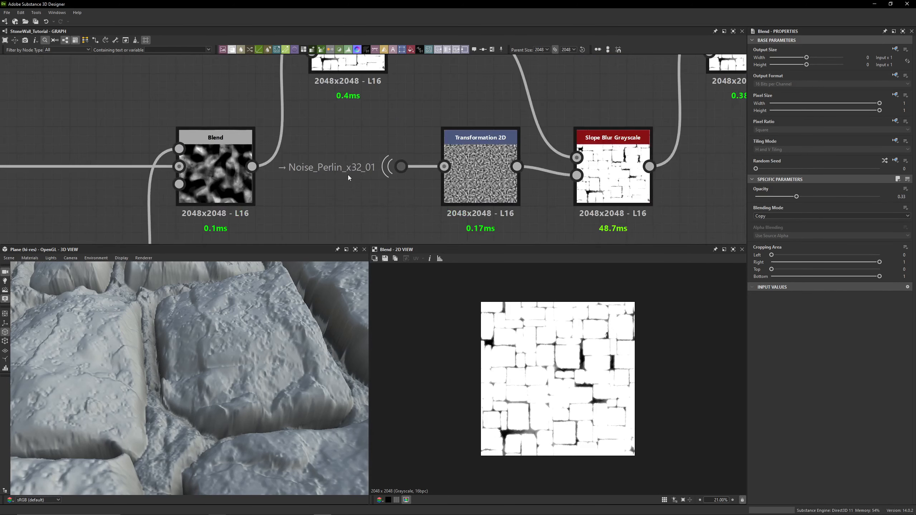
# - Preview the Noise_Perlin_x32_01 dot and inspect the Transformation 2D node's matrix parameters
pyautogui.click(390, 168)
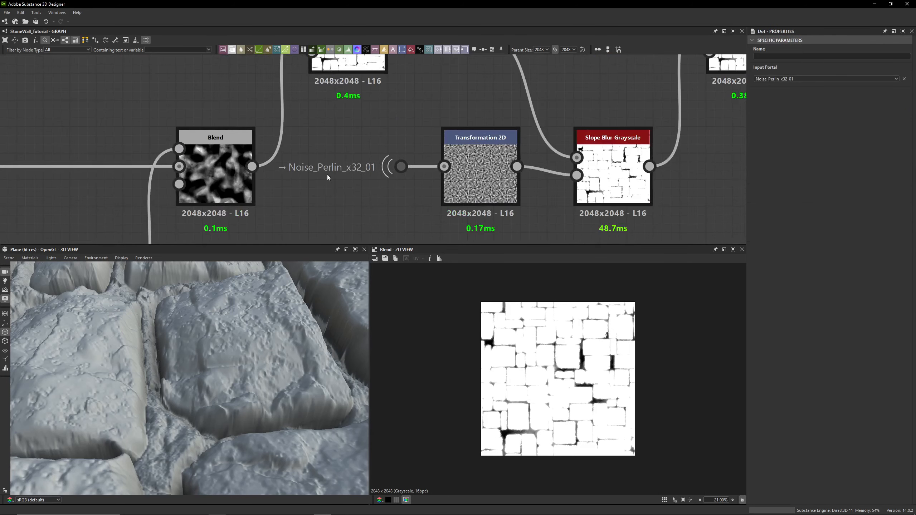
pyautogui.doubleClick(483, 180)
pyautogui.doubleClick(401, 171)
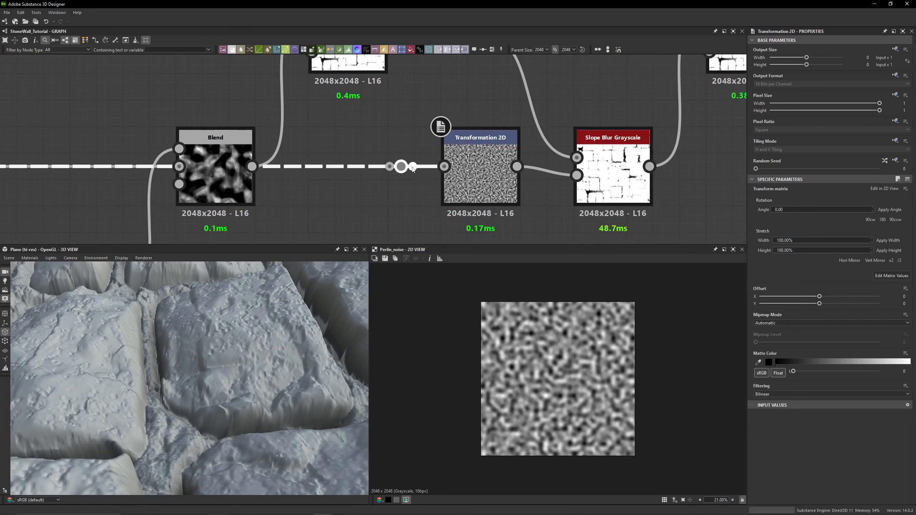
pyautogui.click(485, 181)
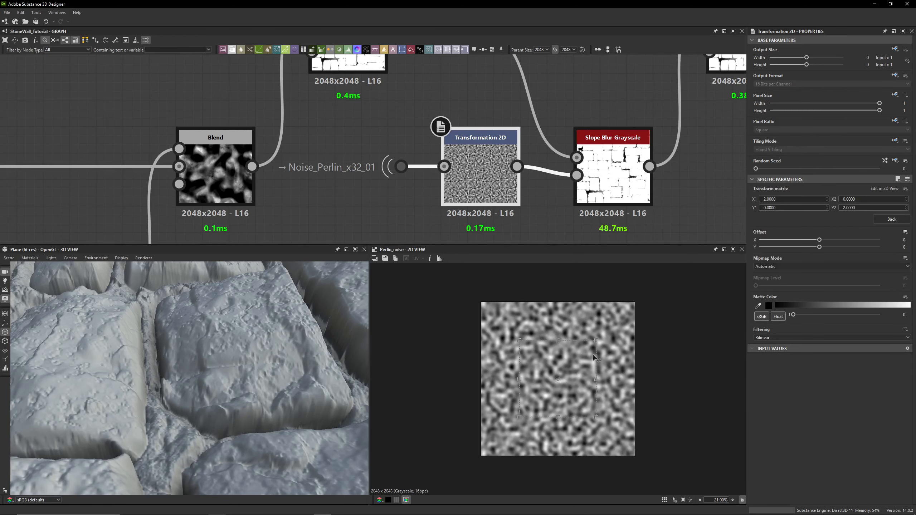
pyautogui.scroll(-3, 462, 144)
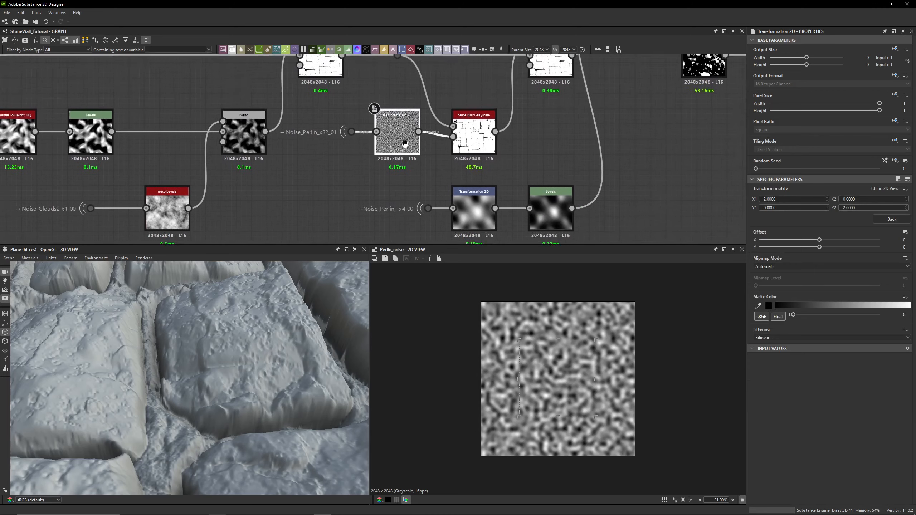
# - Preview the second Slope Blur Grayscale output and zoom into it in the 2D view
pyautogui.doubleClick(467, 146)
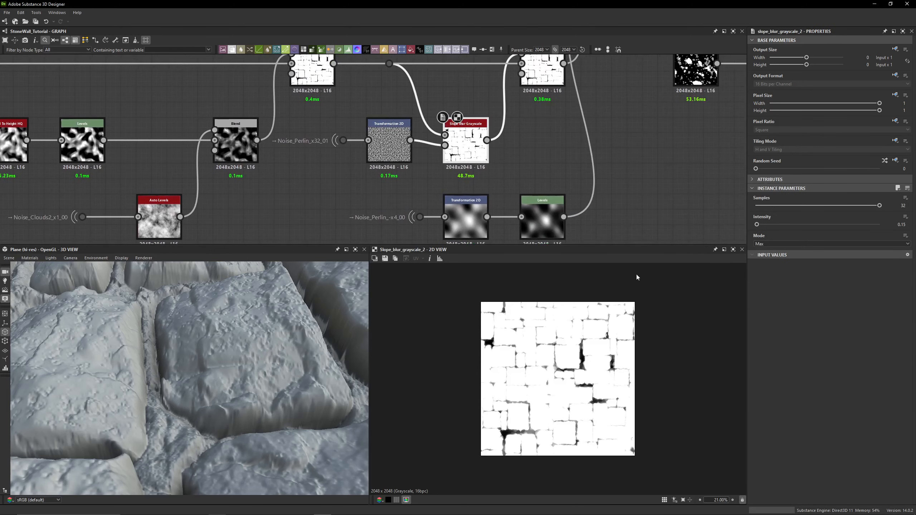
pyautogui.scroll(10, 636, 277)
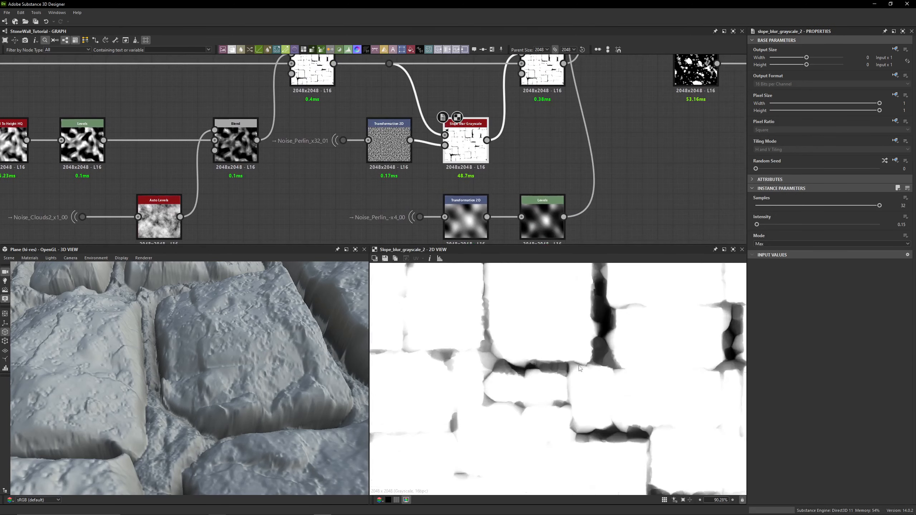
pyautogui.moveTo(622, 335); pyautogui.dragTo(623, 392, button='middle')
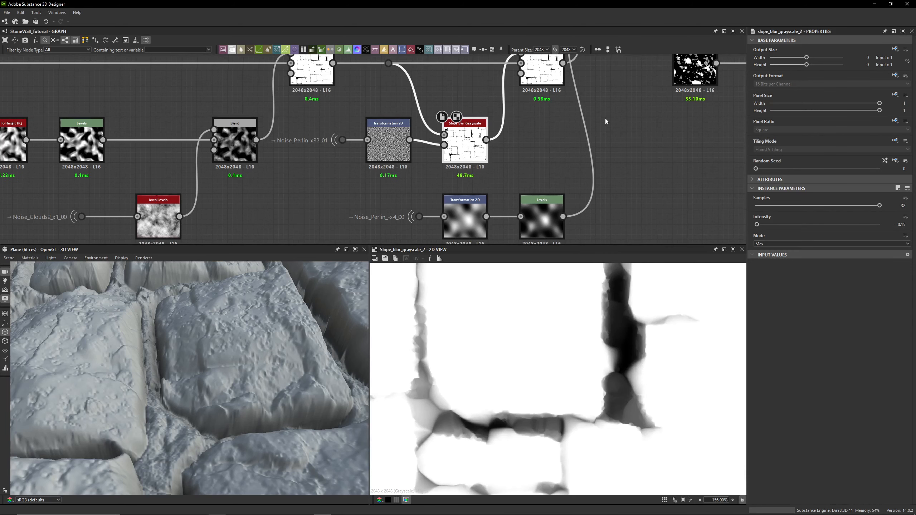
# - Preview the Copy-mode Blend following the second Slope Blur Grayscale
pyautogui.moveTo(604, 119); pyautogui.dragTo(586, 187, button='middle')
pyautogui.doubleClick(524, 135)
pyautogui.scroll(-7, 565, 271)
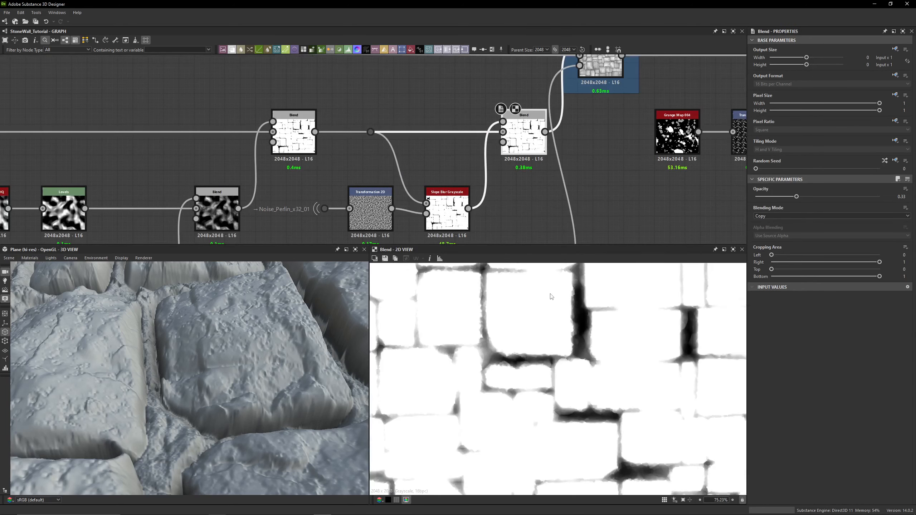
# - Preview the Add (Linear Dodge) Blend and the Copy-mode Blend, zooming into each output in the 2D view
pyautogui.doubleClick(294, 138)
pyautogui.scroll(8, 548, 286)
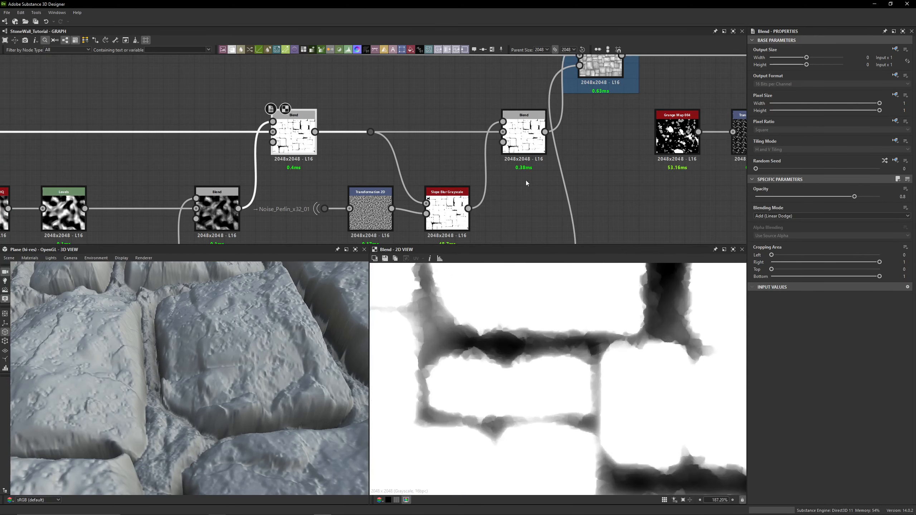
pyautogui.doubleClick(534, 139)
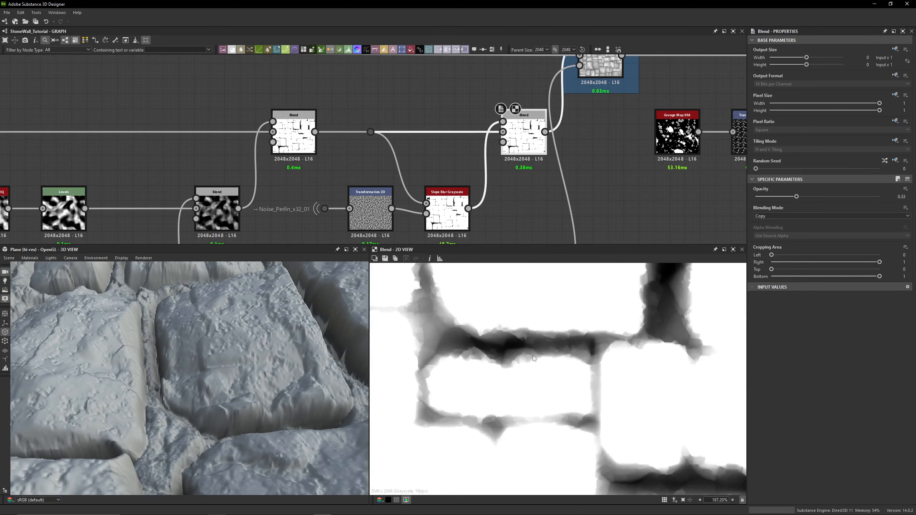
pyautogui.scroll(5, 433, 344)
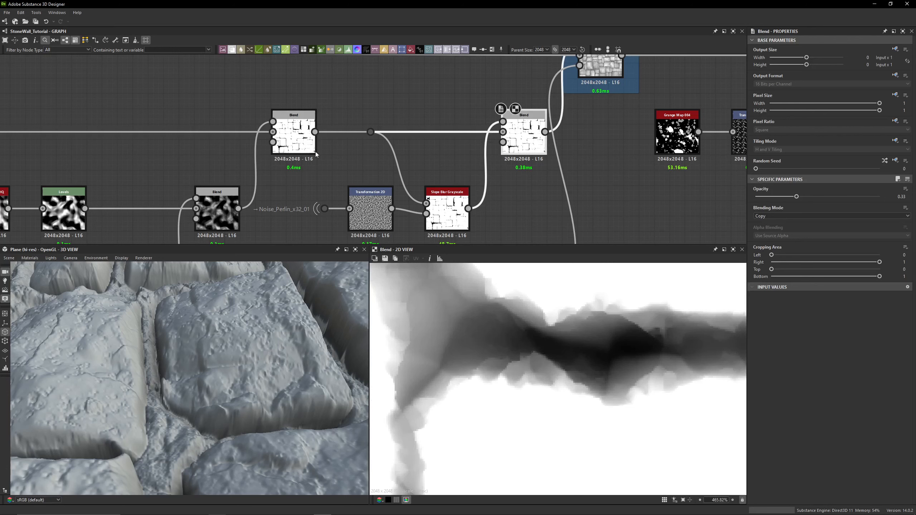
pyautogui.scroll(-4, 457, 370)
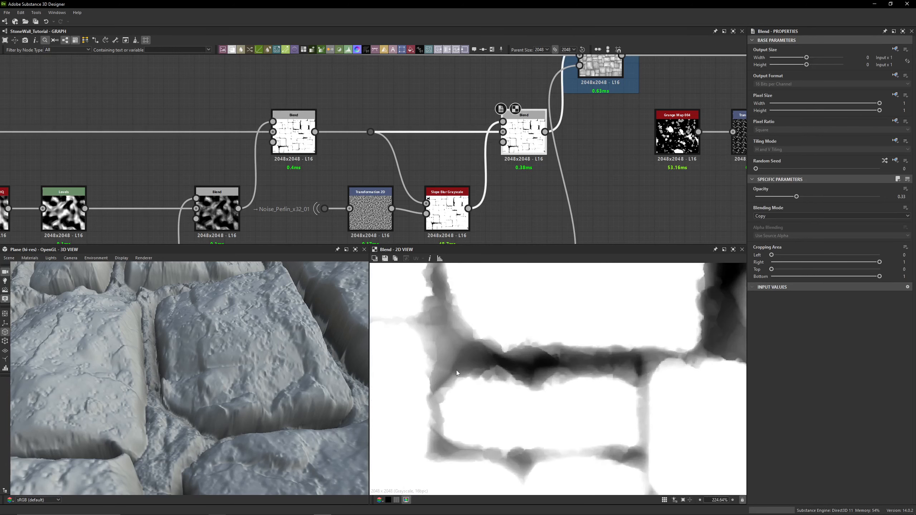
pyautogui.scroll(-6, 456, 370)
# - Navigate to the Noise_Perlin_-x4_00 dot and select it to inspect its input portal
pyautogui.moveTo(493, 182); pyautogui.dragTo(502, 103, button='middle')
pyautogui.scroll(-2, 502, 104)
pyautogui.moveTo(513, 139); pyautogui.dragTo(520, 97, button='middle')
pyautogui.scroll(3, 422, 133)
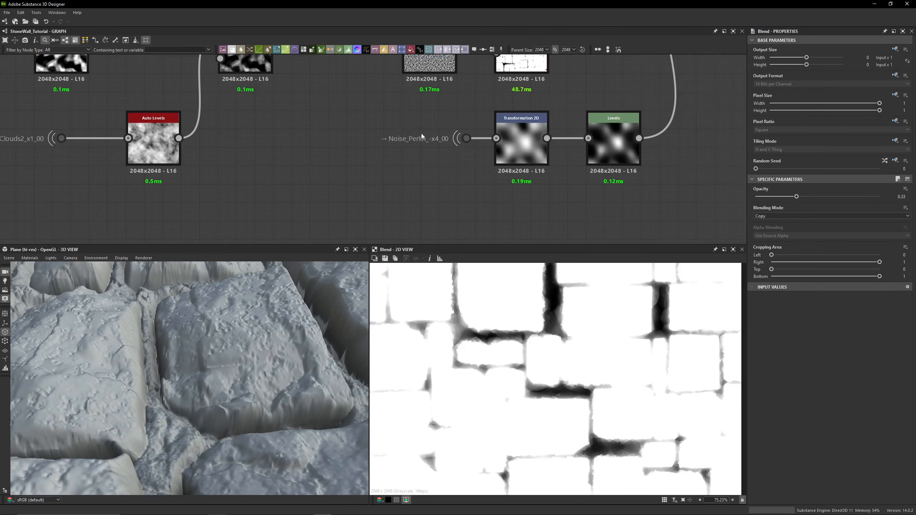
pyautogui.click(466, 138)
pyautogui.click(471, 166)
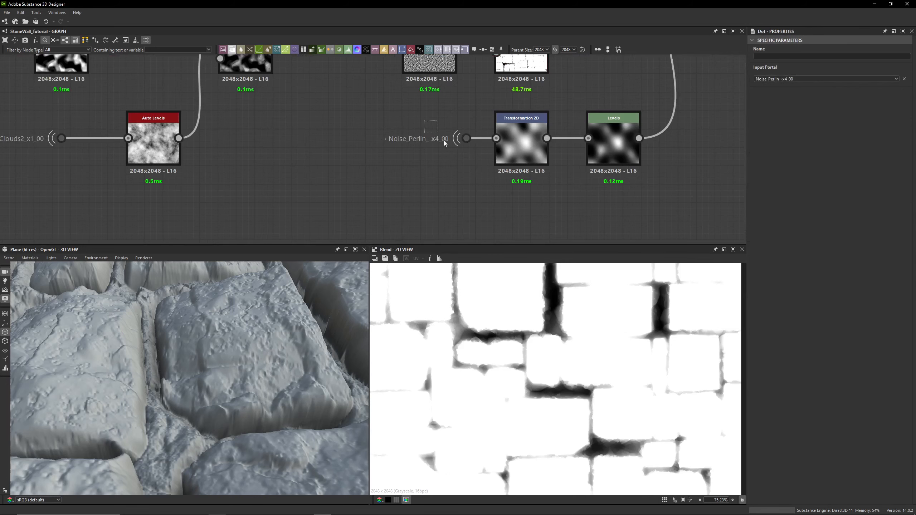
pyautogui.click(467, 138)
# - Preview the Transformation 2D after the Noise_Perlin_-x4_00 dot and open its matrix values
pyautogui.scroll(-3, 456, 172)
pyautogui.moveTo(443, 127); pyautogui.dragTo(464, 167)
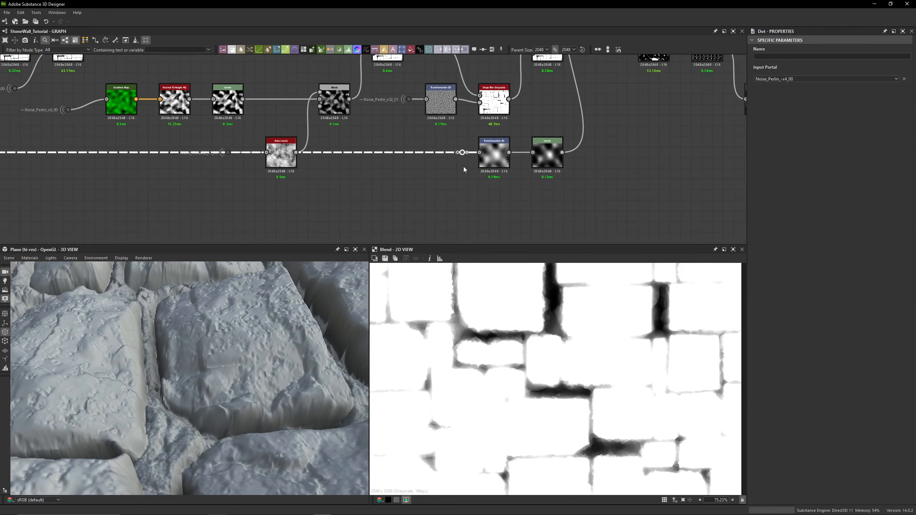
pyautogui.scroll(6, 436, 155)
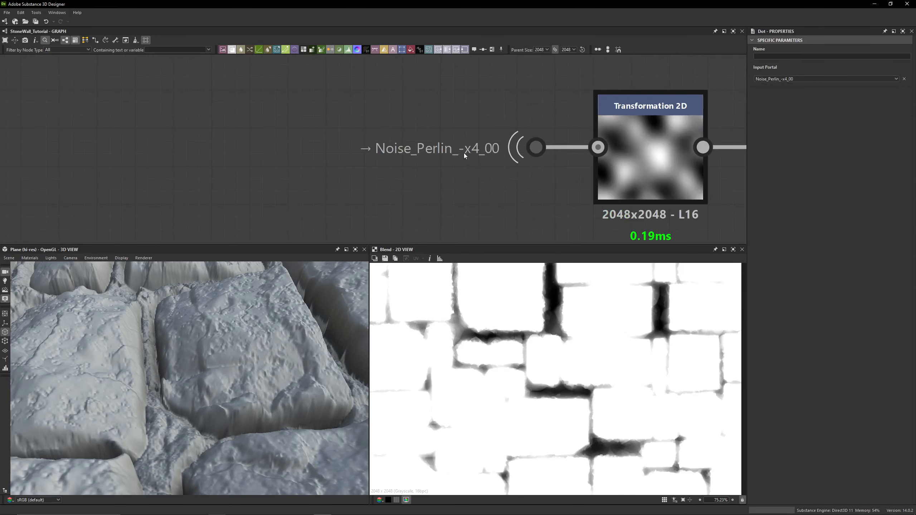
pyautogui.moveTo(506, 177); pyautogui.dragTo(280, 198, button='middle')
pyautogui.scroll(-1, 281, 197)
pyautogui.doubleClick(399, 173)
pyautogui.scroll(-7, 556, 383)
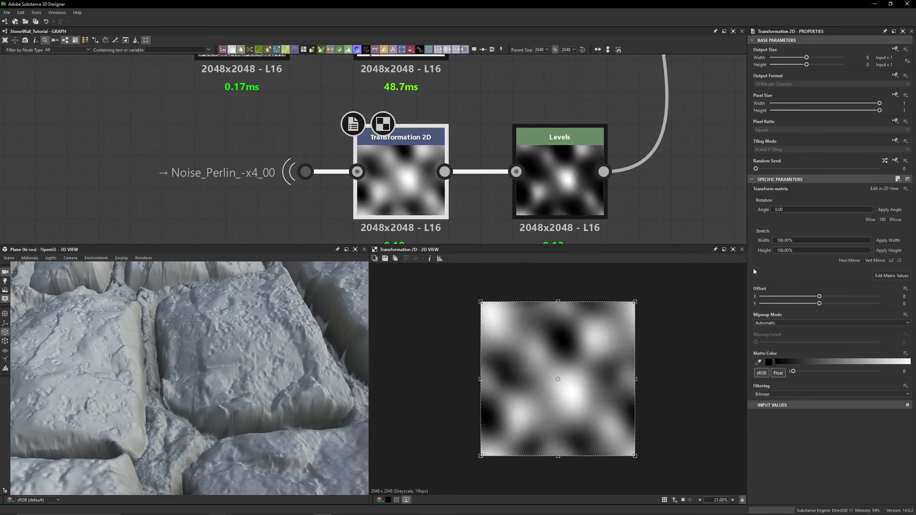
pyautogui.click(888, 278)
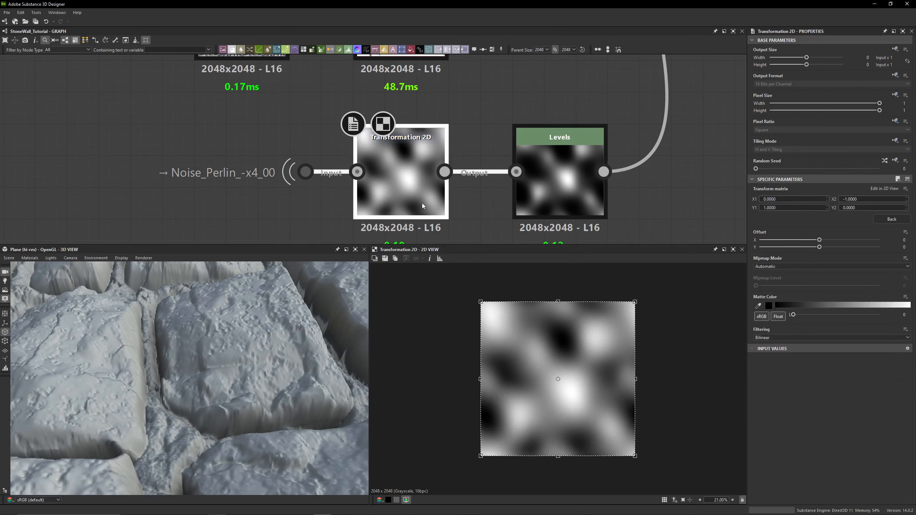
# - Preview the Transformation 2D's input, then the Levels node that follows it
pyautogui.doubleClick(362, 173)
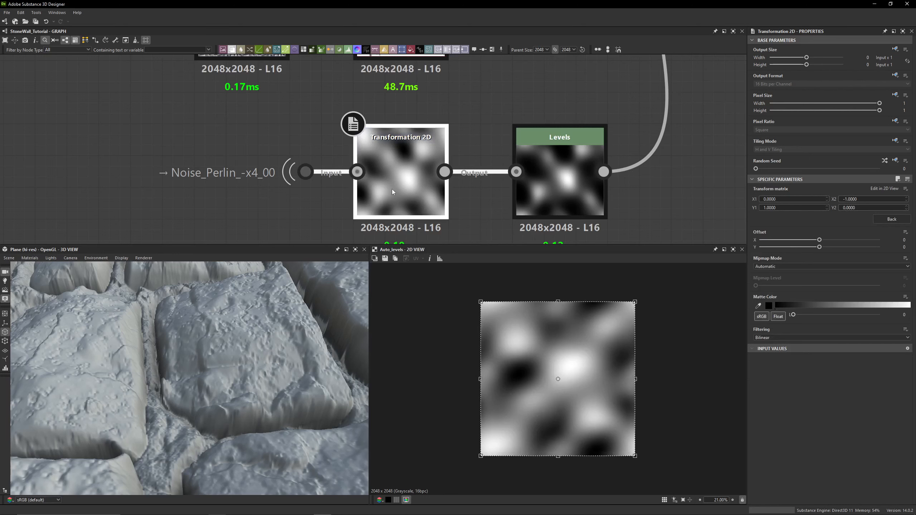
pyautogui.doubleClick(573, 202)
pyautogui.click(897, 179)
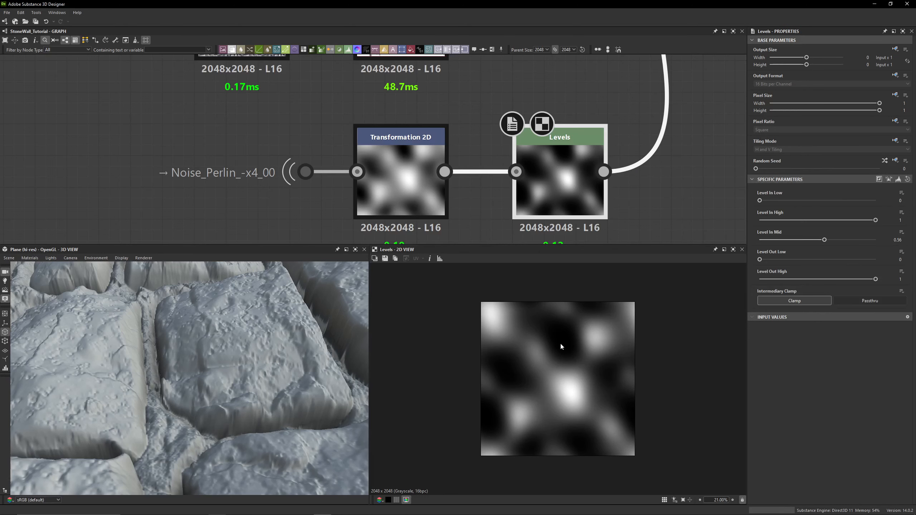
pyautogui.scroll(-4, 580, 91)
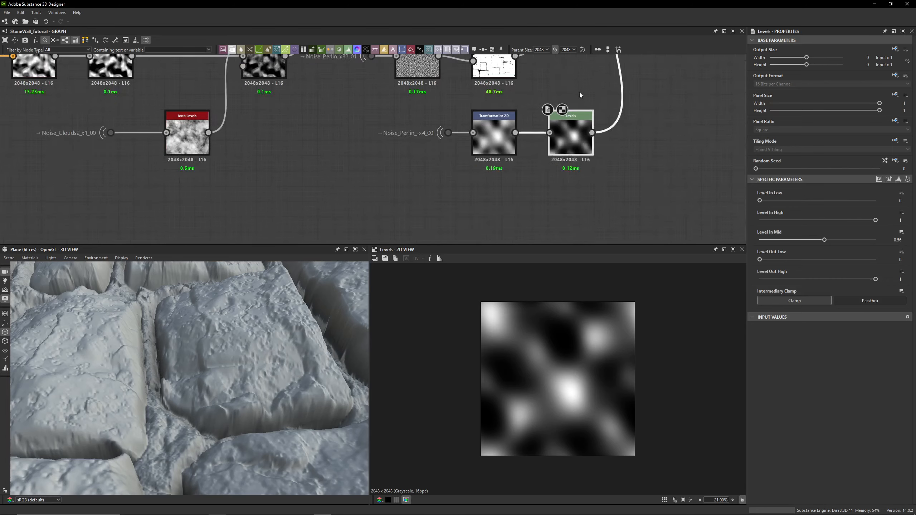
# - Preview the Copy-mode Blend, then the Min (Darken) Blend inside the Mortar Crevices frame
pyautogui.moveTo(580, 92); pyautogui.dragTo(479, 285, button='middle')
pyautogui.scroll(4, 512, 106)
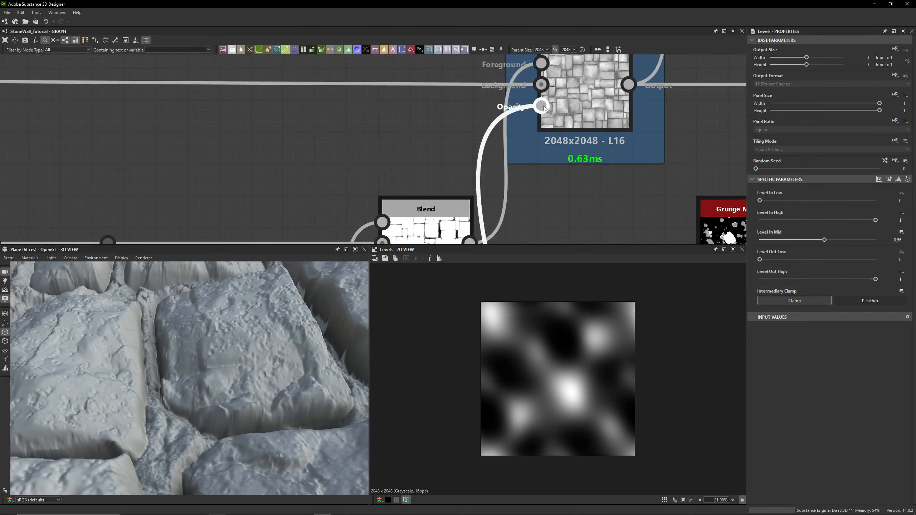
pyautogui.scroll(-3, 517, 106)
pyautogui.moveTo(508, 123); pyautogui.dragTo(495, 70, button='middle')
pyautogui.doubleClick(457, 134)
pyautogui.moveTo(511, 113); pyautogui.dragTo(496, 196, button='middle')
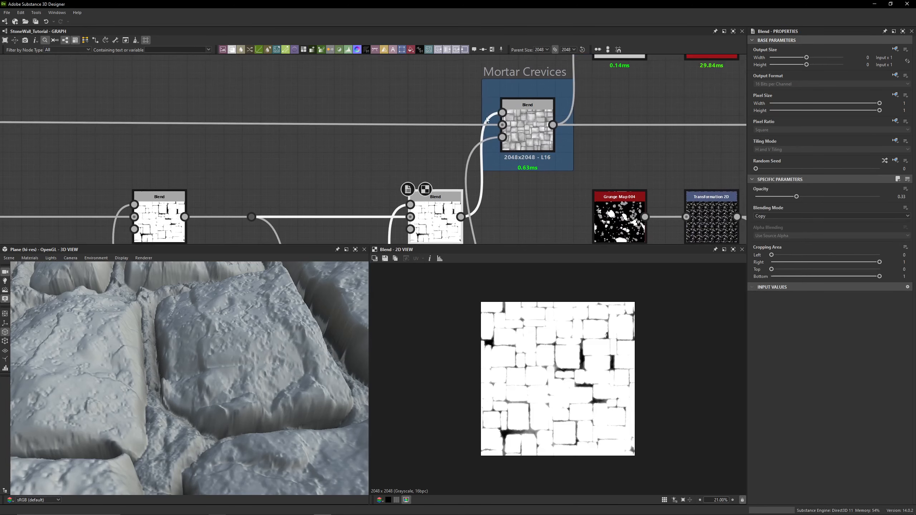
pyautogui.doubleClick(529, 128)
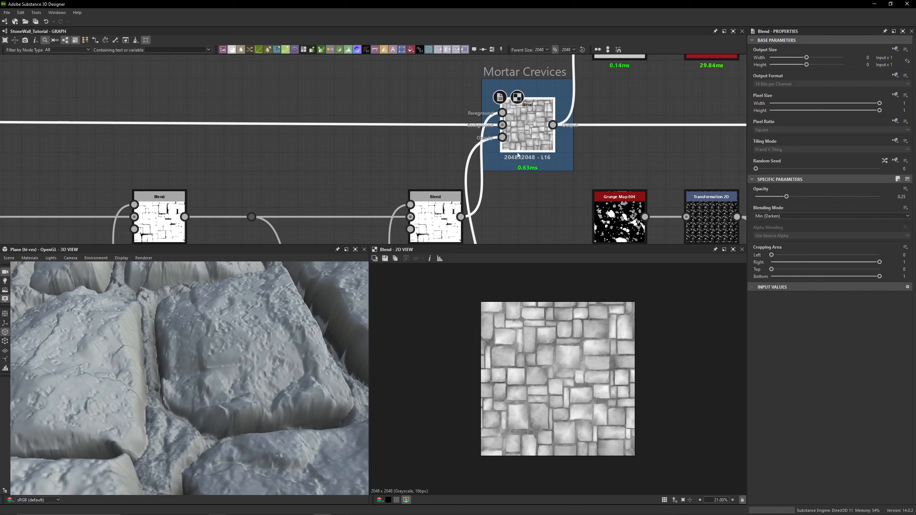
# - Toggle bypass on the Mortar Crevices Blend on and off to compare its effect in the 3D view
pyautogui.hotkey('ctrl', 'b')
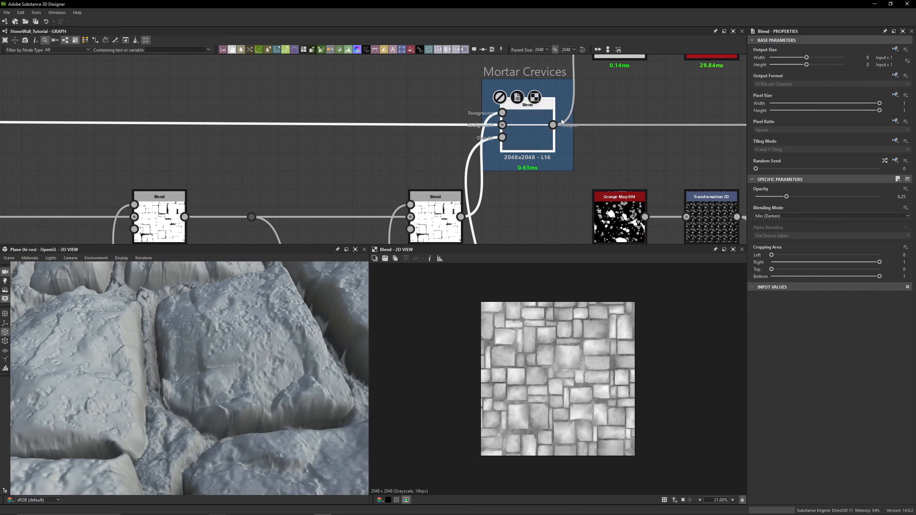
pyautogui.hotkey('ctrl', 'b')
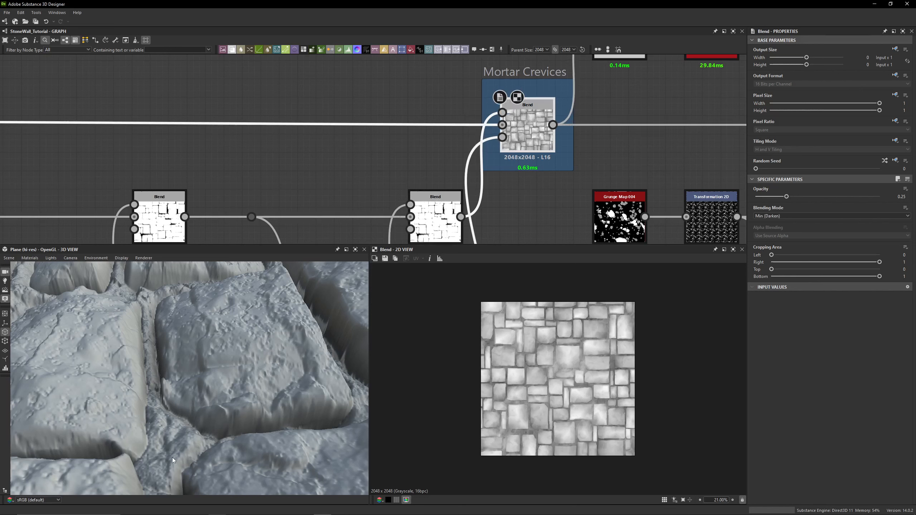
pyautogui.hotkey('shift', 'd')
pyautogui.scroll(-3, 173, 436)
pyautogui.moveTo(173, 436); pyautogui.dragTo(228, 390)
pyautogui.hotkey('ctrl', 'b')
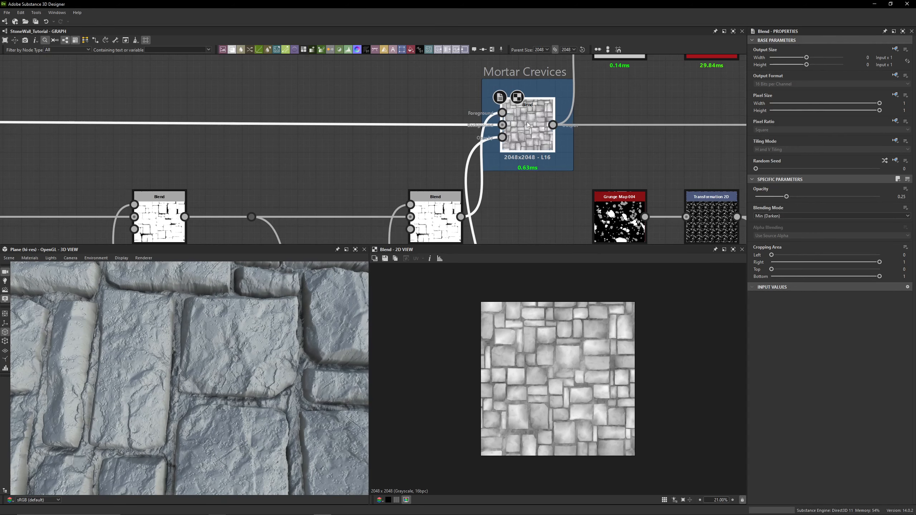
pyautogui.hotkey('shift', 'd')
pyautogui.hotkey('shift', 'd')
pyautogui.hotkey('shift', 'd')
pyautogui.hotkey('shift', 'd')
pyautogui.hotkey('shift', 'd')
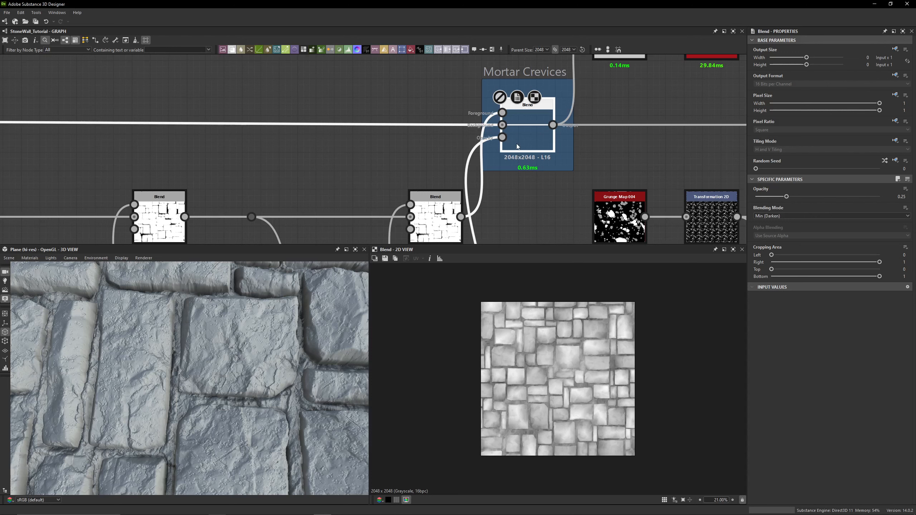
pyautogui.hotkey('shift', 'd')
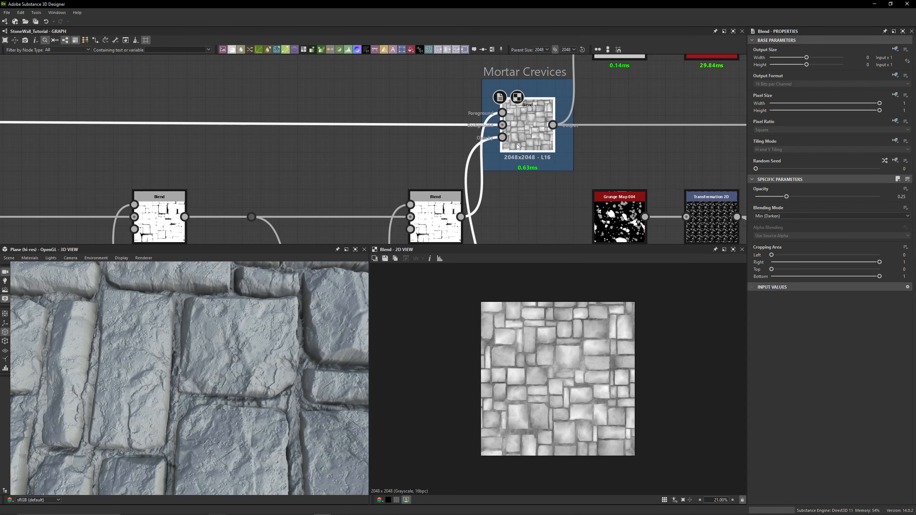
# - Preview the Multiply-mode Blend feeding the Ambient Occlusion (HBAO) node and zoom into it in the 2D view
pyautogui.scroll(-3, 576, 130)
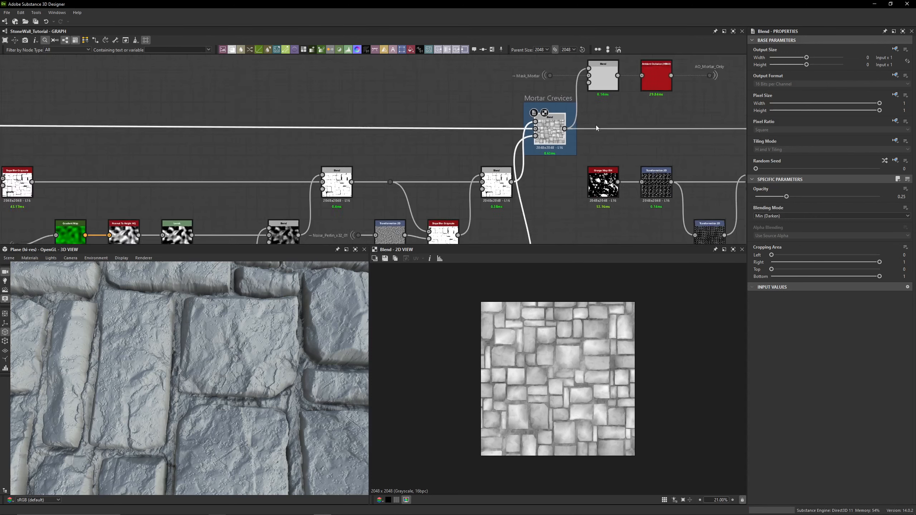
pyautogui.moveTo(577, 129); pyautogui.dragTo(416, 175, button='middle')
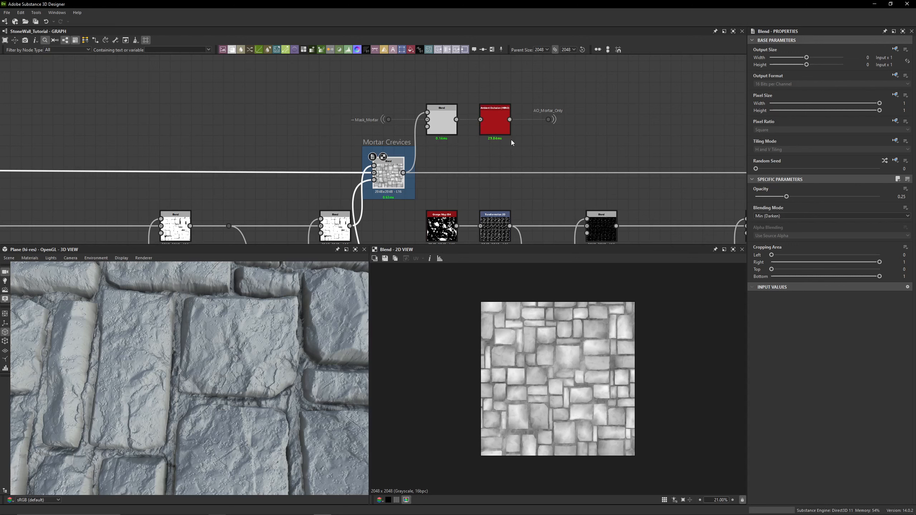
pyautogui.moveTo(581, 92); pyautogui.dragTo(334, 125)
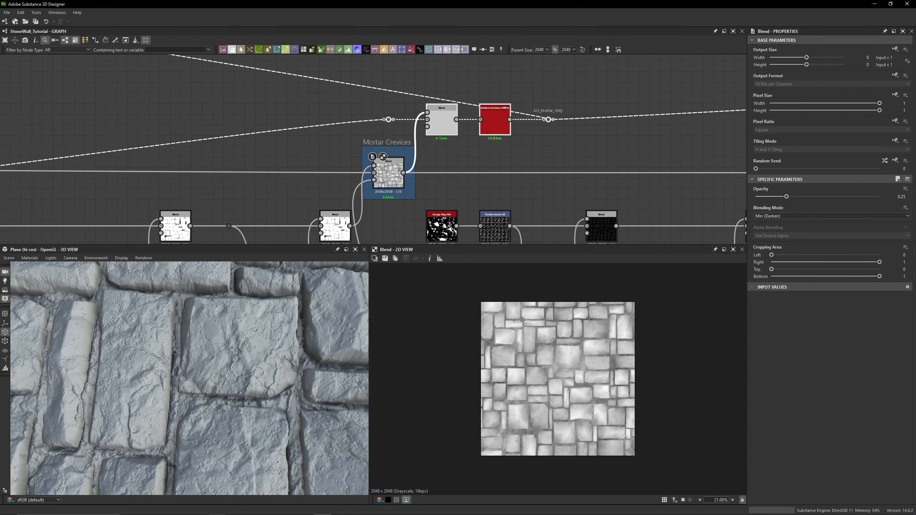
pyautogui.click(391, 177)
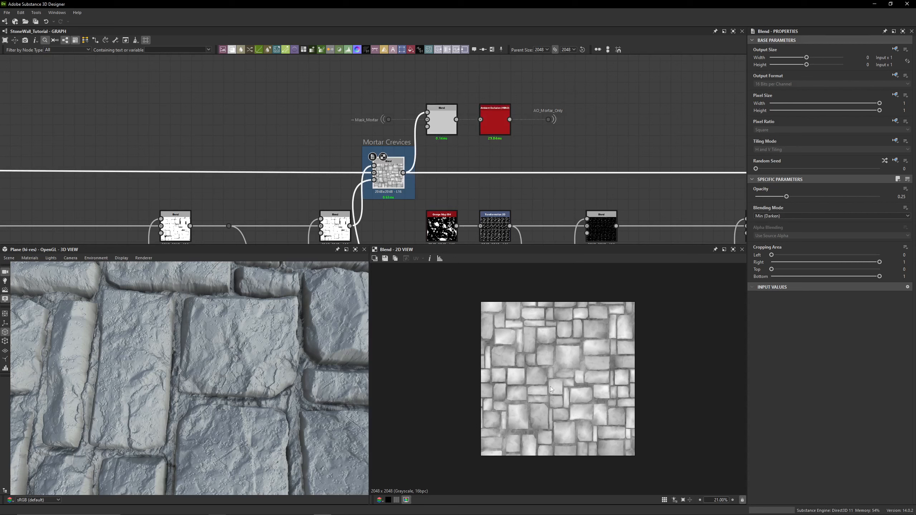
pyautogui.scroll(3, 430, 128)
pyautogui.scroll(9, 564, 371)
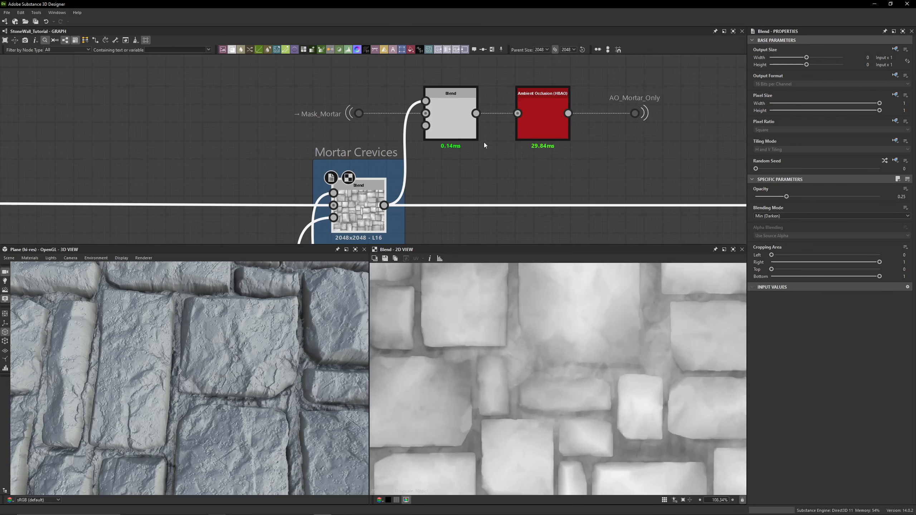
pyautogui.doubleClick(450, 121)
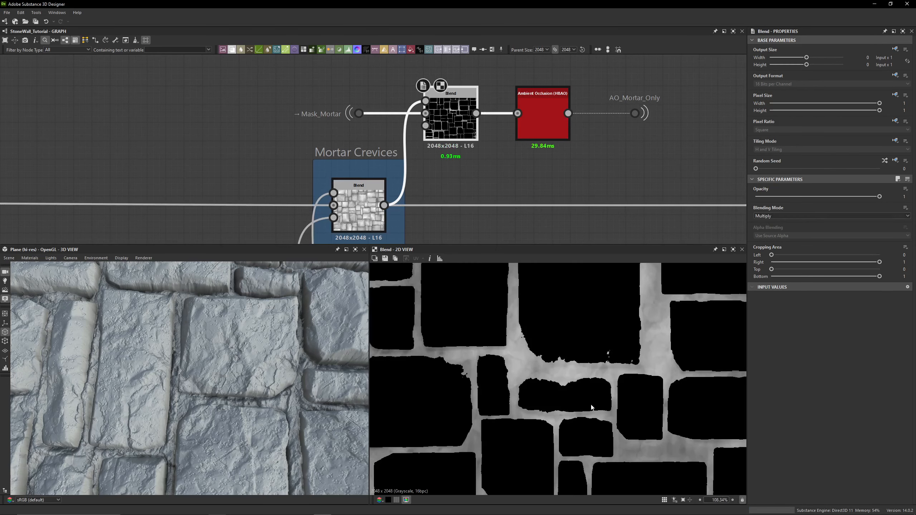
pyautogui.scroll(-5, 542, 357)
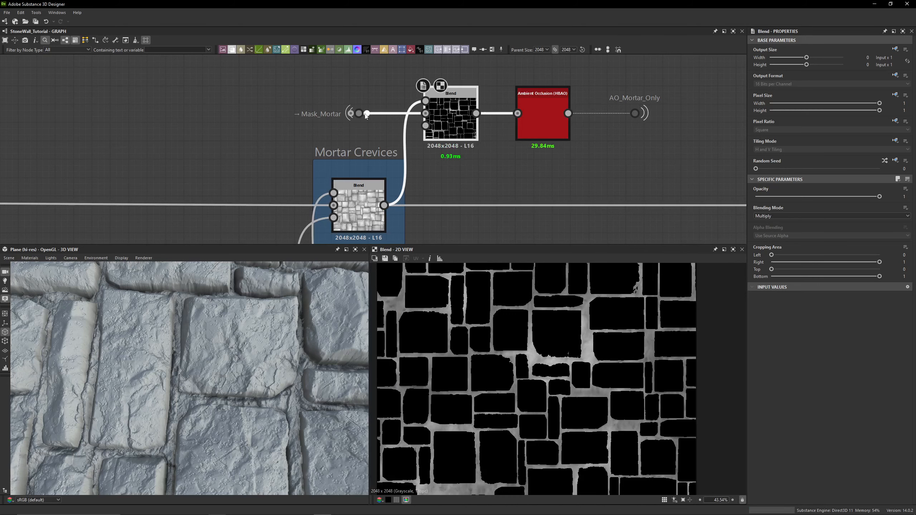
# - Follow the Mask_Mortar dot to its source in the Grout Height Blenders frame and back to the Multiply Blend
pyautogui.doubleClick(366, 114)
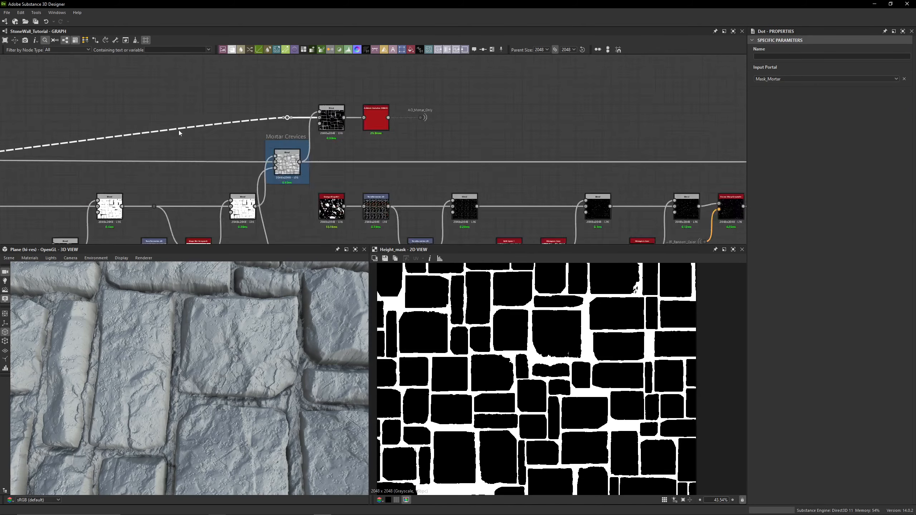
pyautogui.scroll(1, 256, 117)
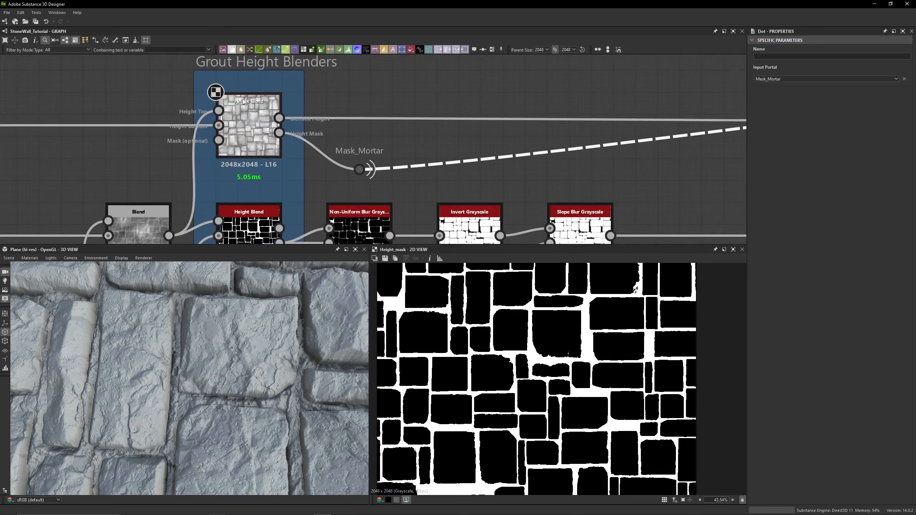
pyautogui.doubleClick(357, 172)
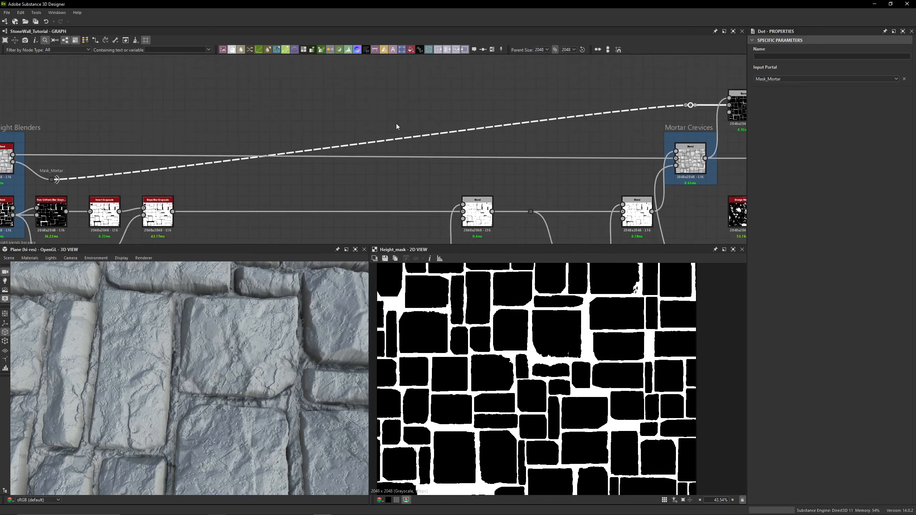
pyautogui.scroll(6, 443, 128)
pyautogui.doubleClick(494, 136)
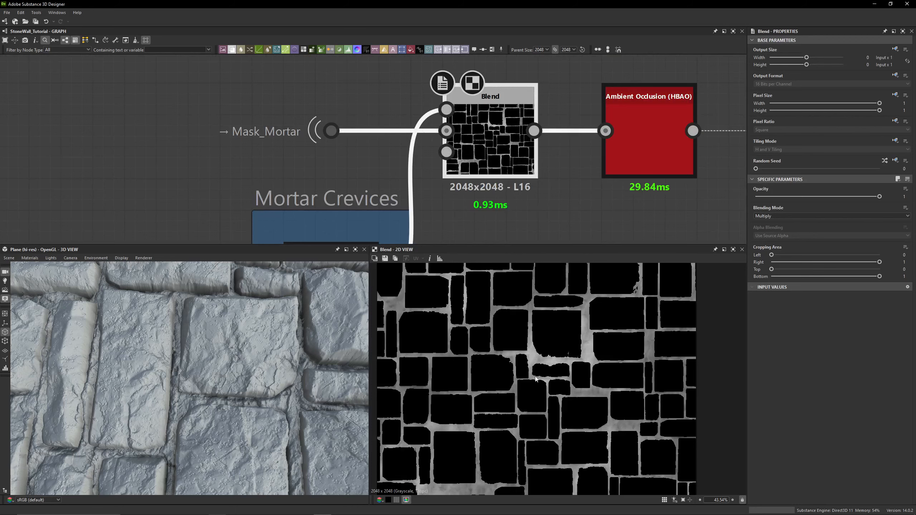
pyautogui.scroll(6, 536, 379)
pyautogui.scroll(-9, 426, 197)
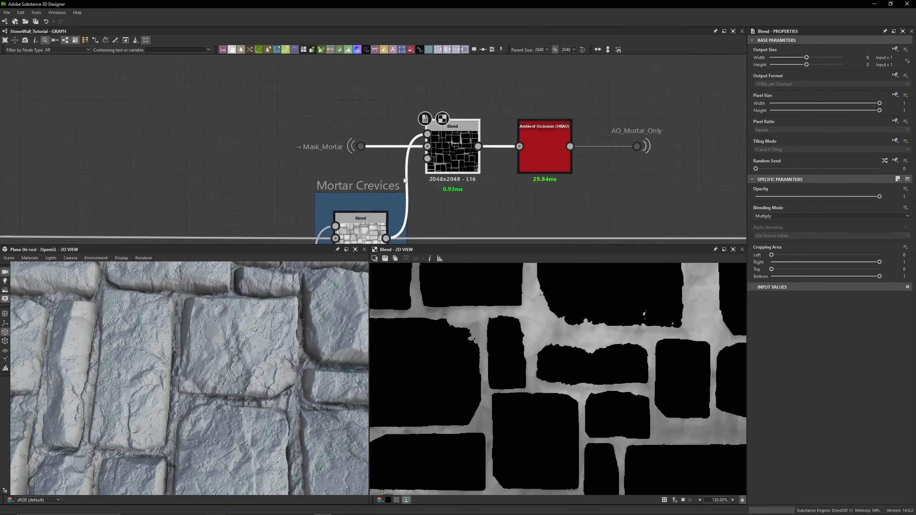
pyautogui.moveTo(455, 221); pyautogui.dragTo(155, 164, button='middle')
pyautogui.moveTo(449, 162); pyautogui.dragTo(96, 133, button='middle')
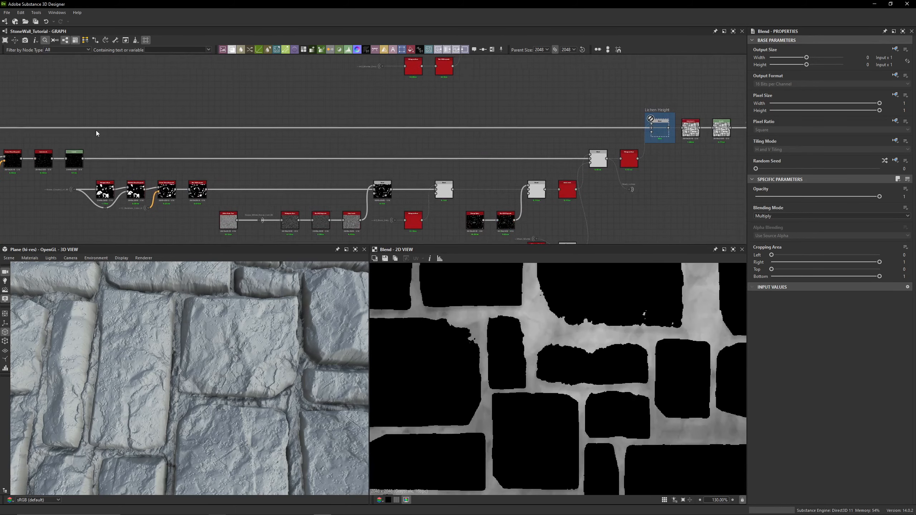
pyautogui.moveTo(158, 125); pyautogui.dragTo(577, 137, button='middle')
pyautogui.moveTo(264, 110); pyautogui.dragTo(499, 117, button='middle')
pyautogui.scroll(4, 294, 126)
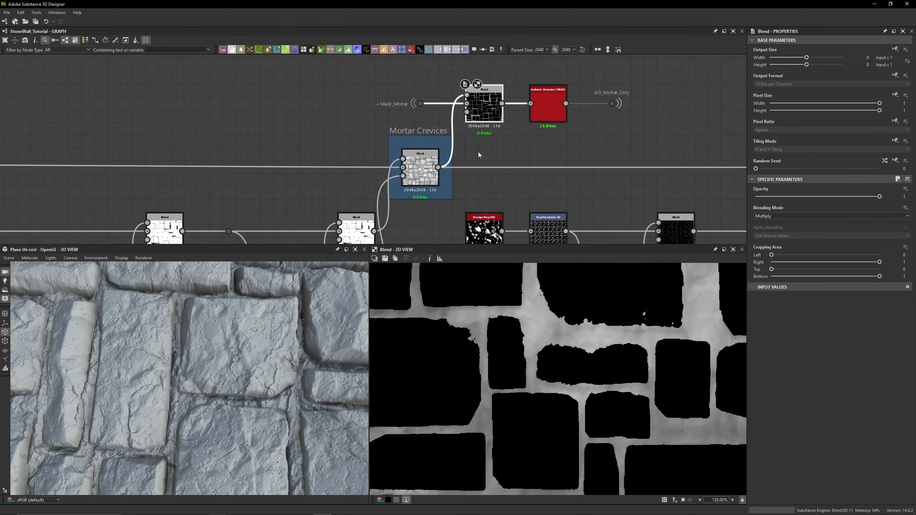
# - Preview the Multiply Blend and then the Ambient Occlusion (HBAO) node feeding the AO_Mortar_Only dot
pyautogui.moveTo(649, 85); pyautogui.dragTo(604, 115)
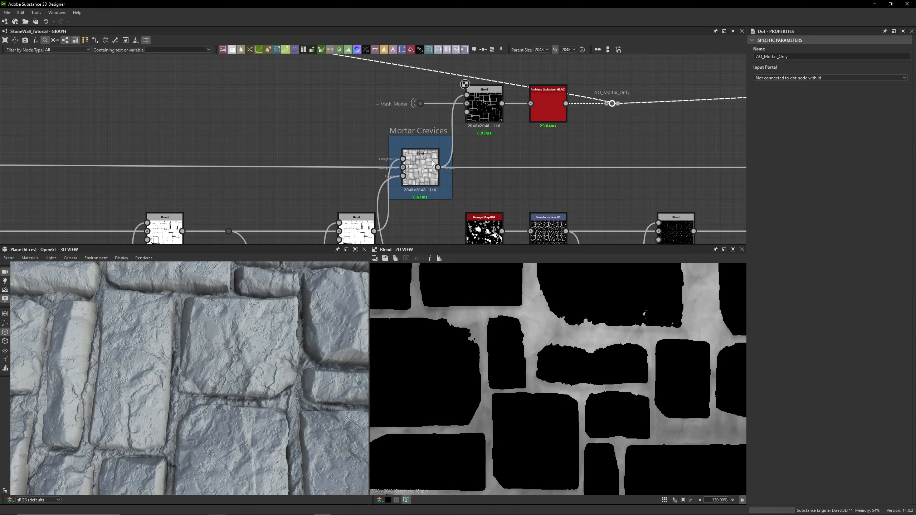
pyautogui.scroll(4, 467, 143)
pyautogui.doubleClick(401, 132)
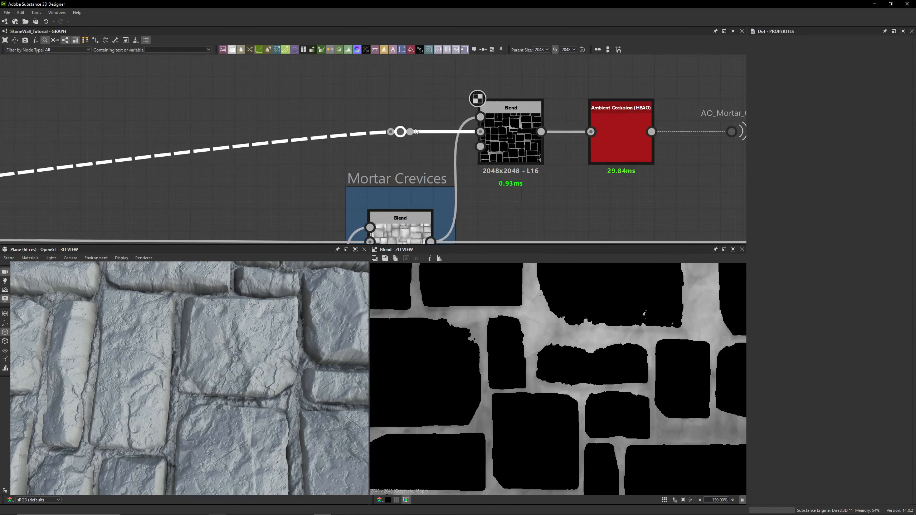
pyautogui.doubleClick(501, 148)
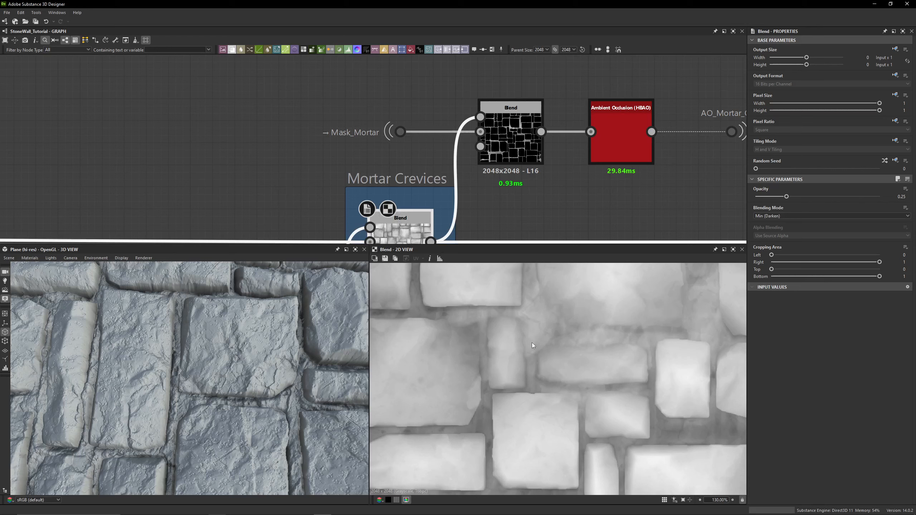
pyautogui.doubleClick(502, 137)
pyautogui.moveTo(501, 136); pyautogui.dragTo(341, 134, button='middle')
pyautogui.doubleClick(468, 142)
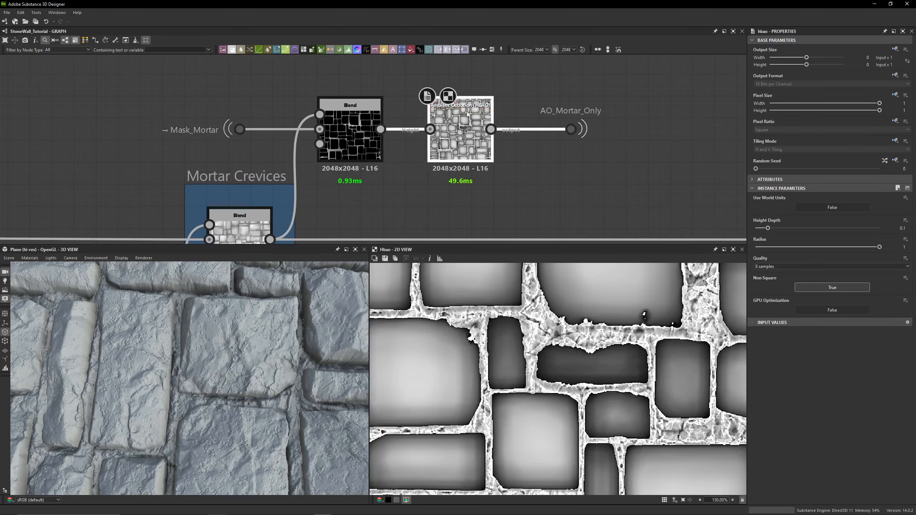
# - Duplicate the Ambient Occlusion (HBAO) node, connect the Mortar Crevices Blend output into the copy, and preview it
pyautogui.moveTo(650, 157); pyautogui.dragTo(585, 162, button='middle')
pyautogui.click(590, 106)
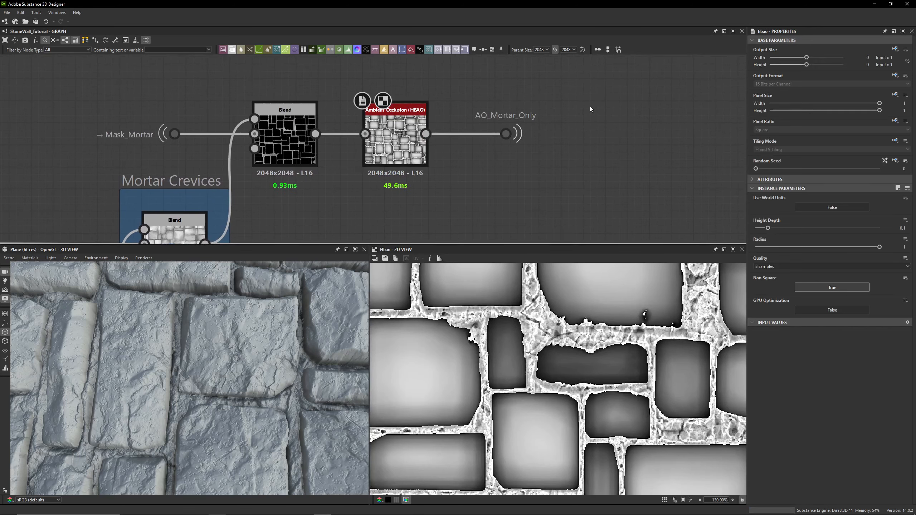
pyautogui.moveTo(384, 150); pyautogui.dragTo(447, 119, button='middle')
pyautogui.click(447, 119)
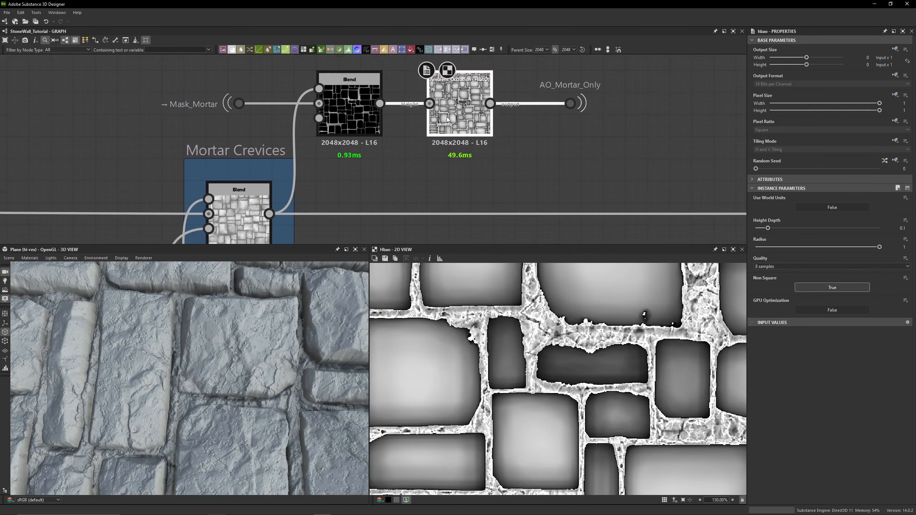
pyautogui.hotkey('ctrl', 'd')
pyautogui.moveTo(412, 166); pyautogui.dragTo(411, 189)
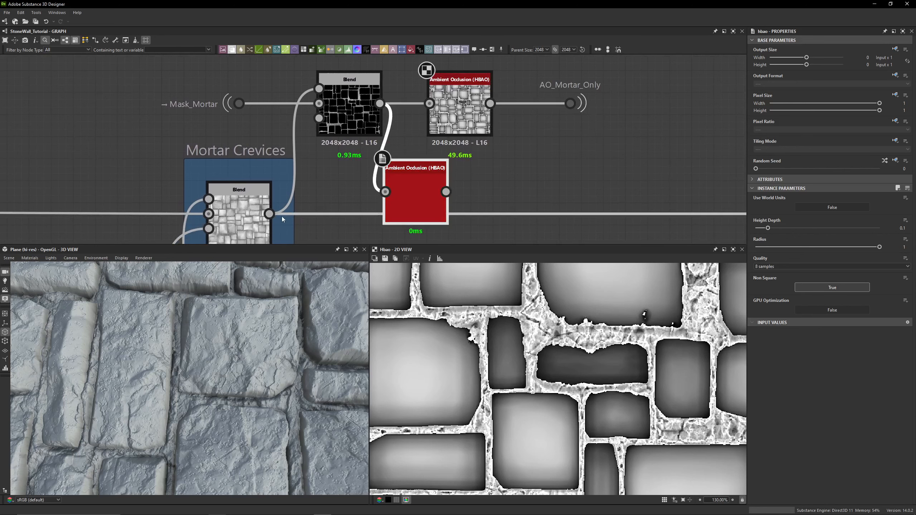
pyautogui.moveTo(270, 214); pyautogui.dragTo(385, 192)
pyautogui.doubleClick(414, 187)
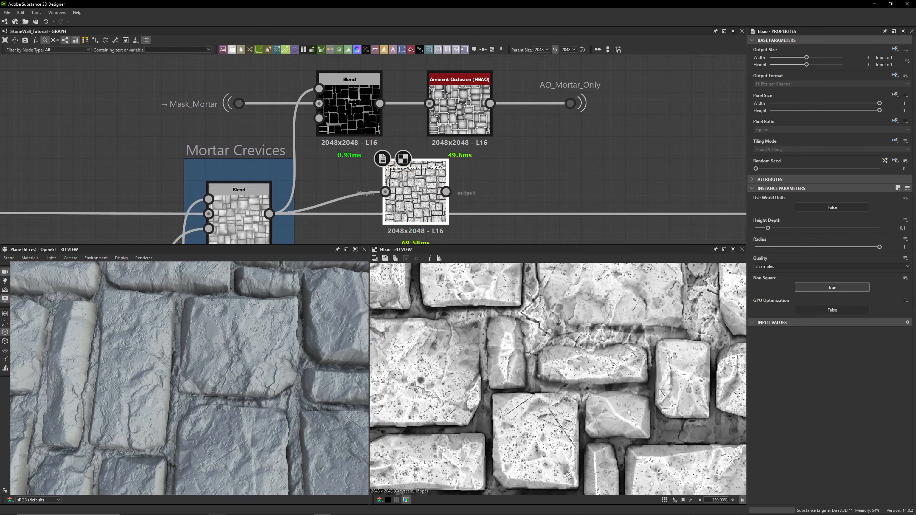
# - Alternate previews between the original and the duplicated Ambient Occlusion (HBAO) nodes to compare their outputs
pyautogui.click(474, 96)
pyautogui.doubleClick(474, 96)
pyautogui.doubleClick(421, 178)
pyautogui.doubleClick(466, 98)
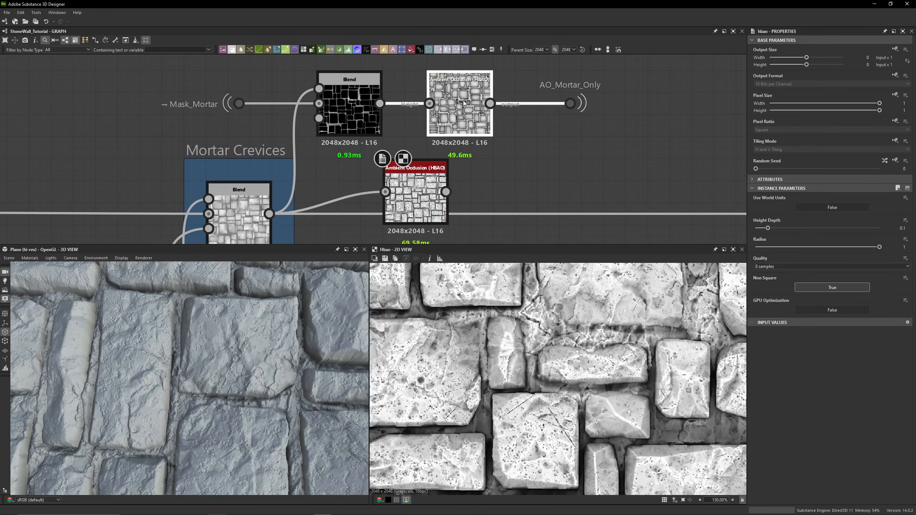
pyautogui.doubleClick(418, 177)
pyautogui.doubleClick(458, 108)
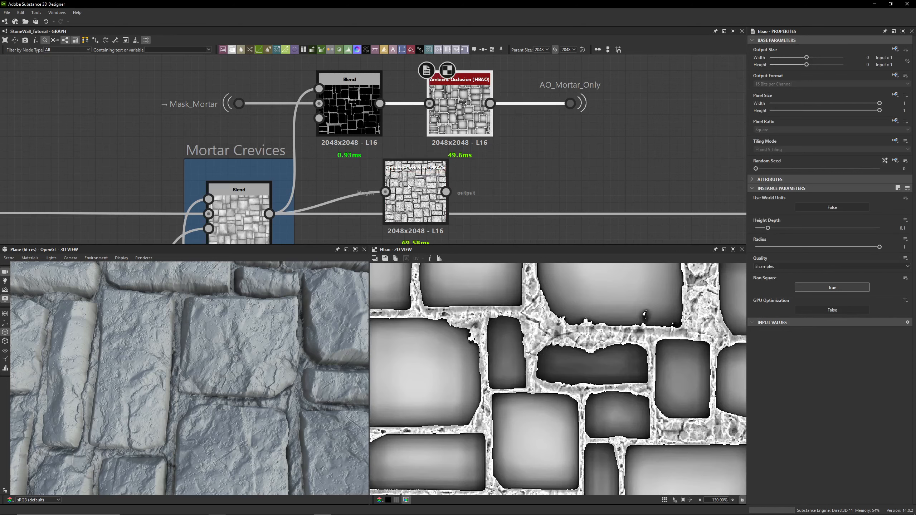
pyautogui.doubleClick(415, 195)
pyautogui.doubleClick(441, 128)
pyautogui.doubleClick(408, 192)
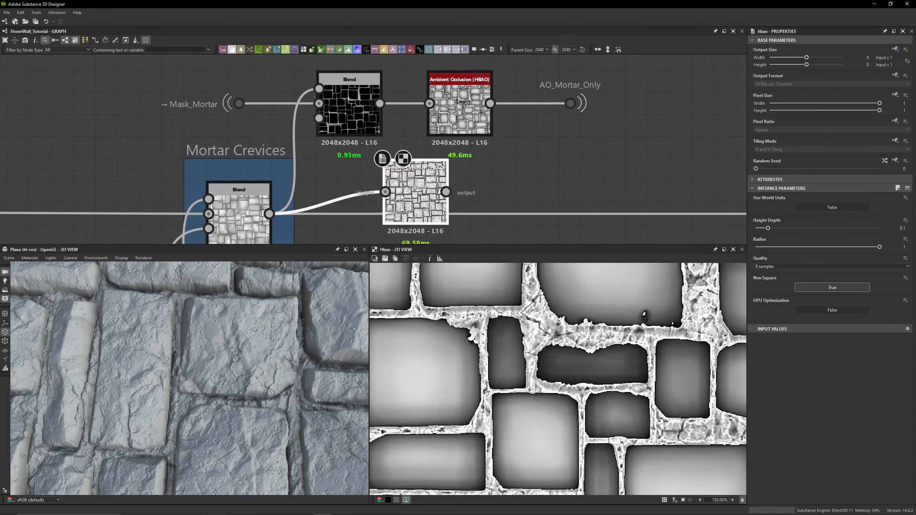
pyautogui.doubleClick(452, 122)
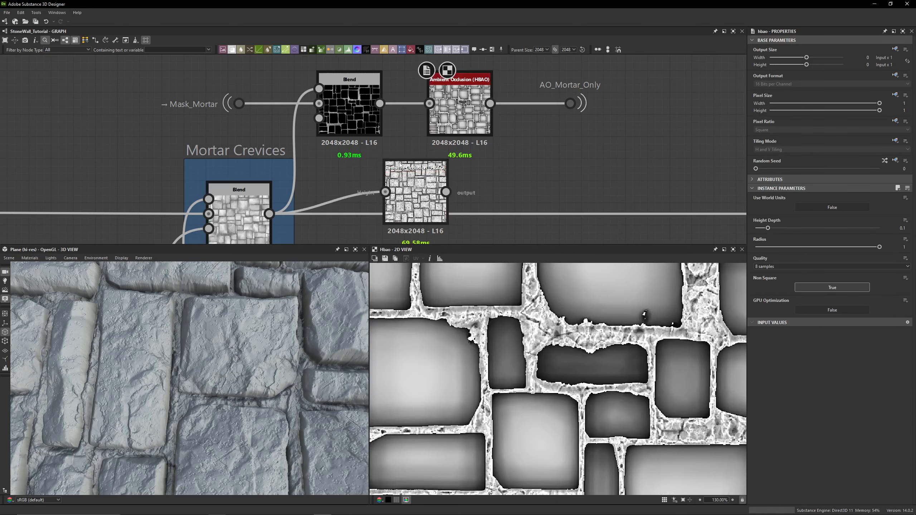
# - Delete the duplicated Ambient Occlusion (HBAO) node, then undo the deletion
pyautogui.click(390, 169)
pyautogui.press('Delete')
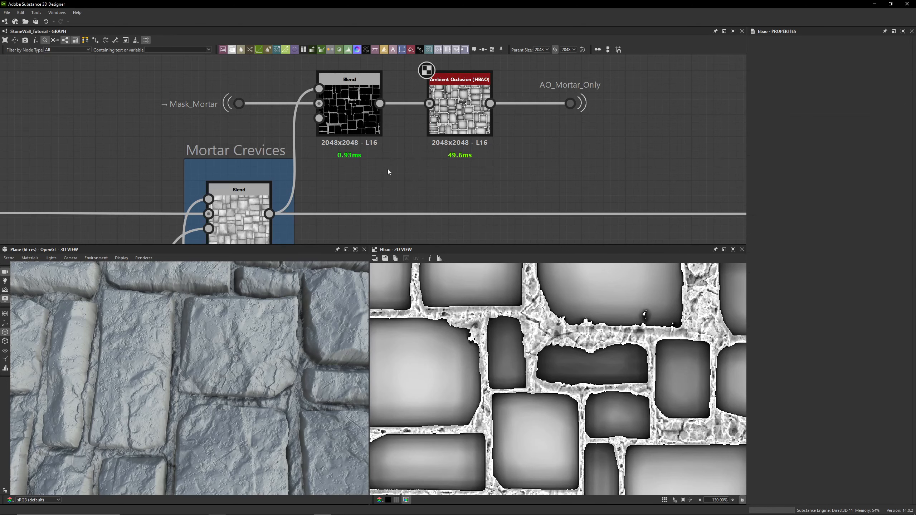
pyautogui.click(462, 125)
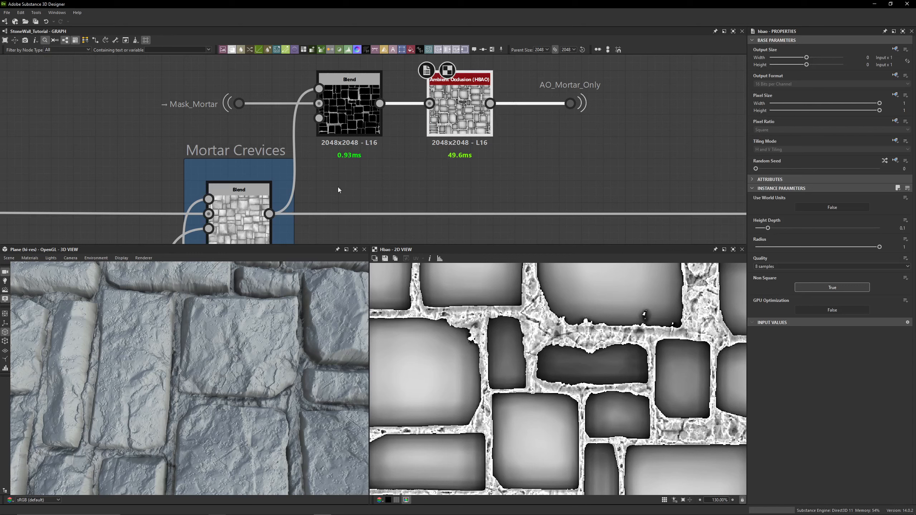
pyautogui.hotkey('ctrl', 'z')
# - Zoom into the 2D view and compare close-up previews of the original and duplicated HBAO nodes
pyautogui.doubleClick(405, 178)
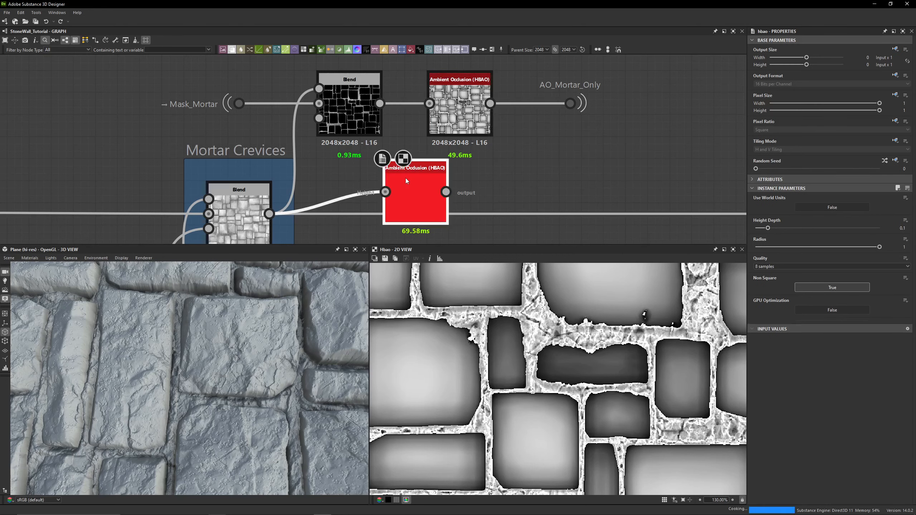
pyautogui.scroll(10, 544, 297)
pyautogui.doubleClick(460, 108)
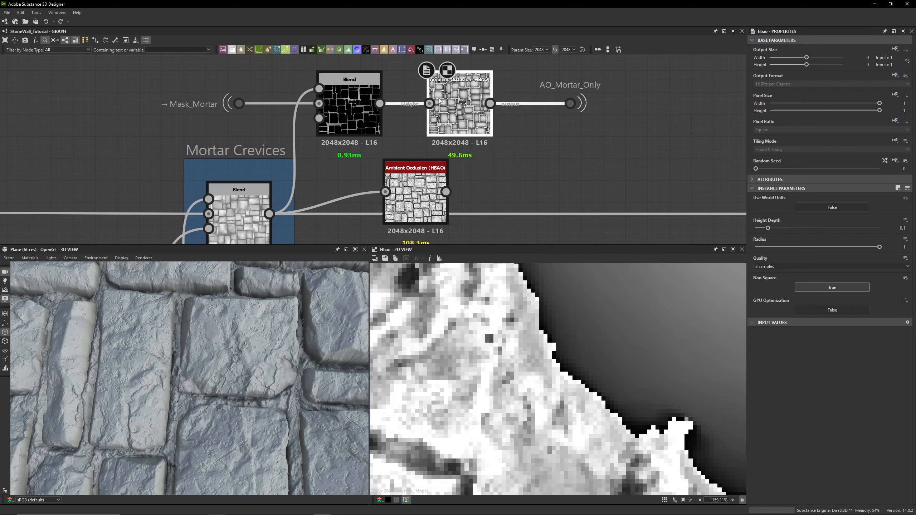
pyautogui.doubleClick(429, 184)
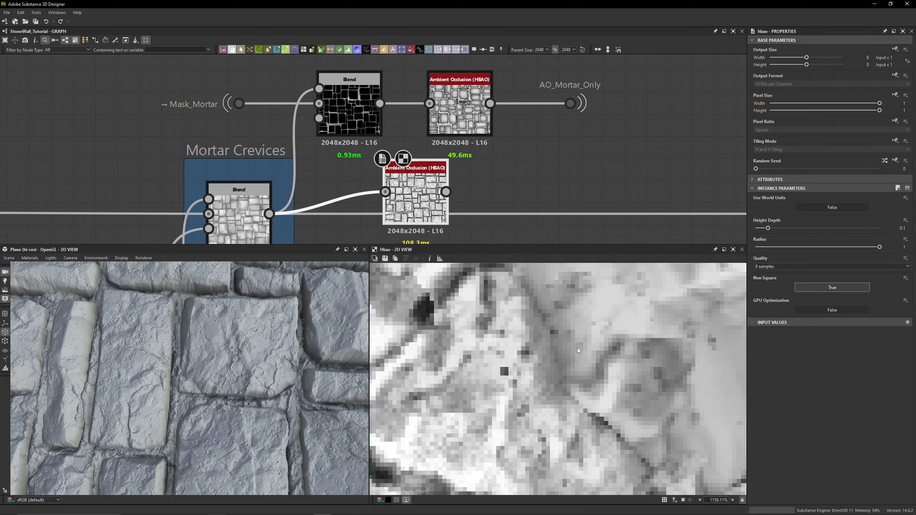
pyautogui.scroll(-9, 584, 322)
pyautogui.scroll(8, 559, 321)
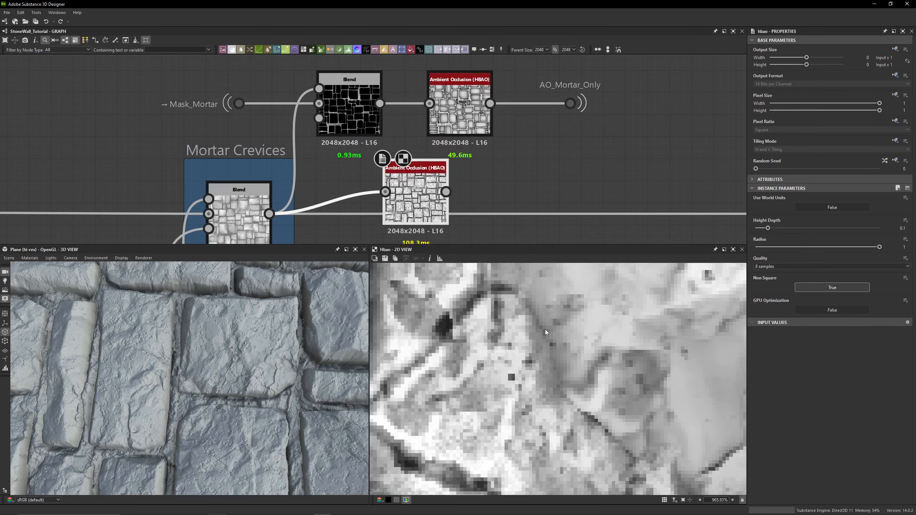
pyautogui.doubleClick(465, 144)
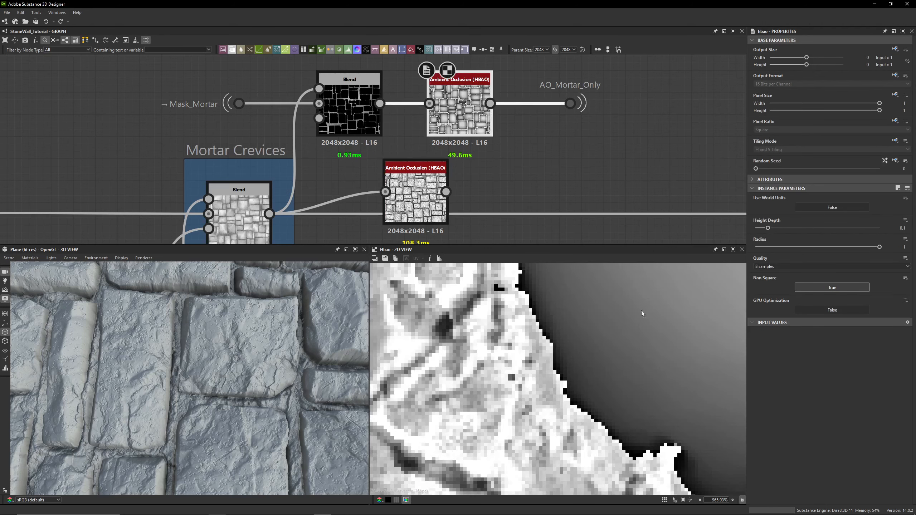
pyautogui.scroll(-4, 666, 319)
pyautogui.scroll(4, 561, 315)
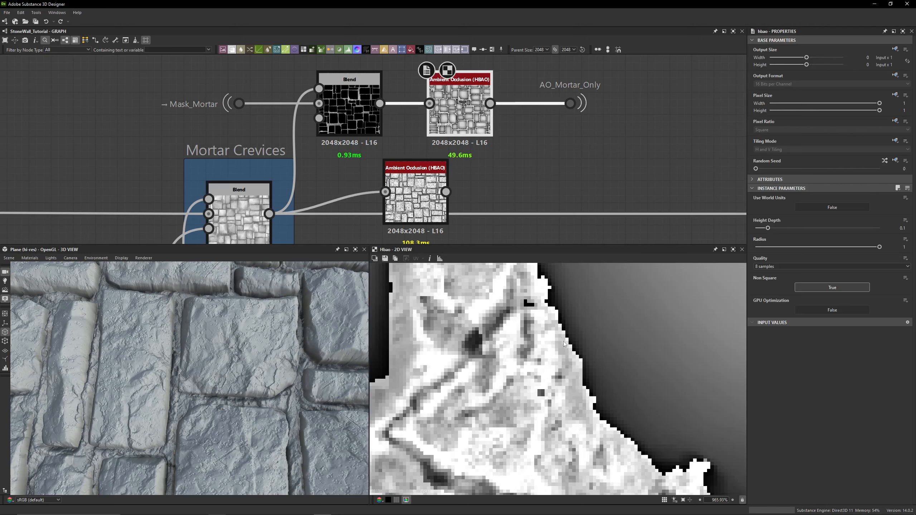
# - Delete the duplicated Ambient Occlusion (HBAO) node
pyautogui.click(418, 202)
pyautogui.press('Delete')
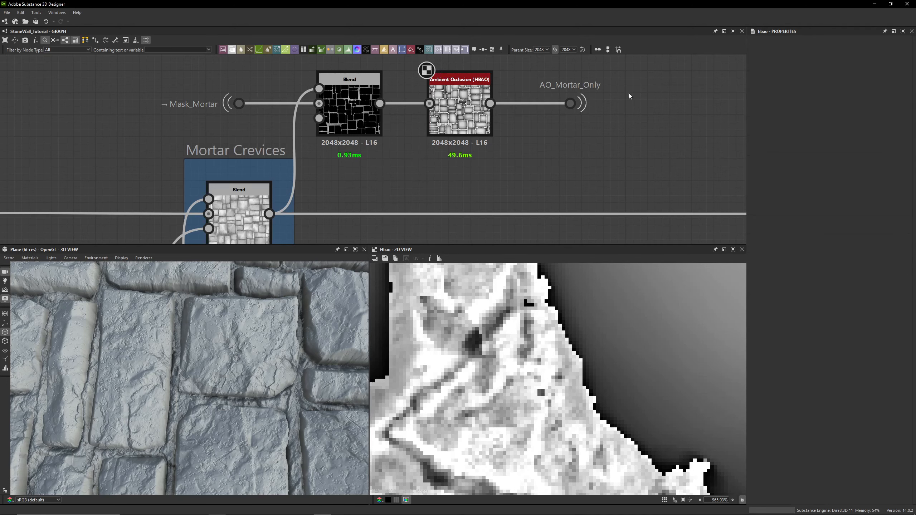
# - Follow the AO_Mortar_Only dot to where it is used and preview the Histogram Scan and the Max (Lighten) Blend there
pyautogui.moveTo(634, 85); pyautogui.dragTo(538, 129)
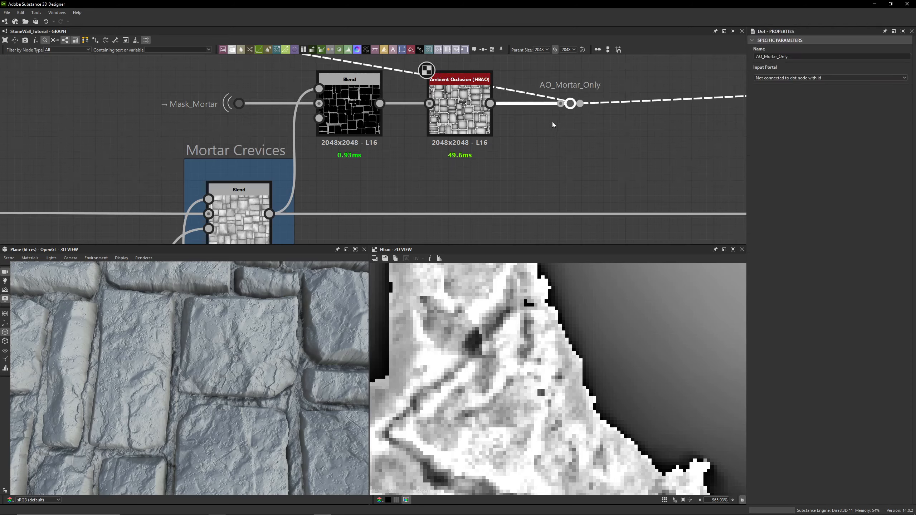
pyautogui.scroll(-6, 552, 122)
pyautogui.scroll(7, 405, 117)
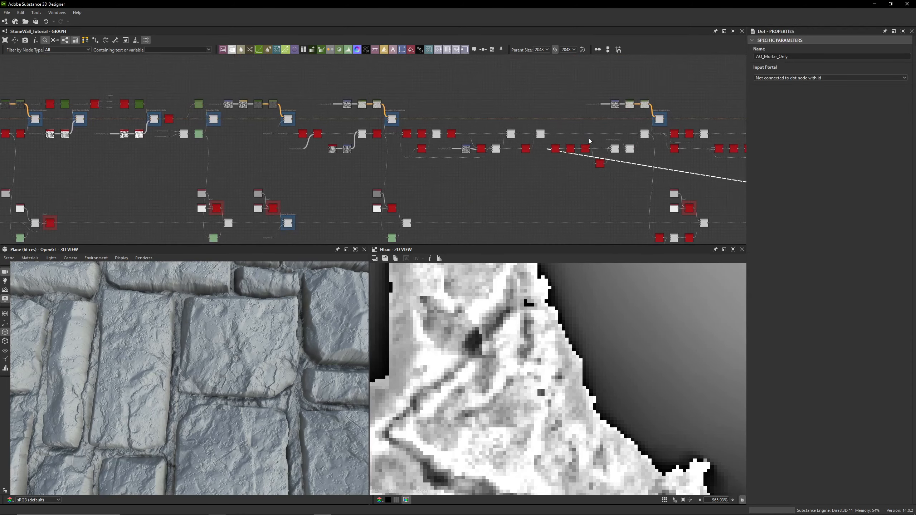
pyautogui.scroll(2, 530, 144)
pyautogui.doubleClick(534, 197)
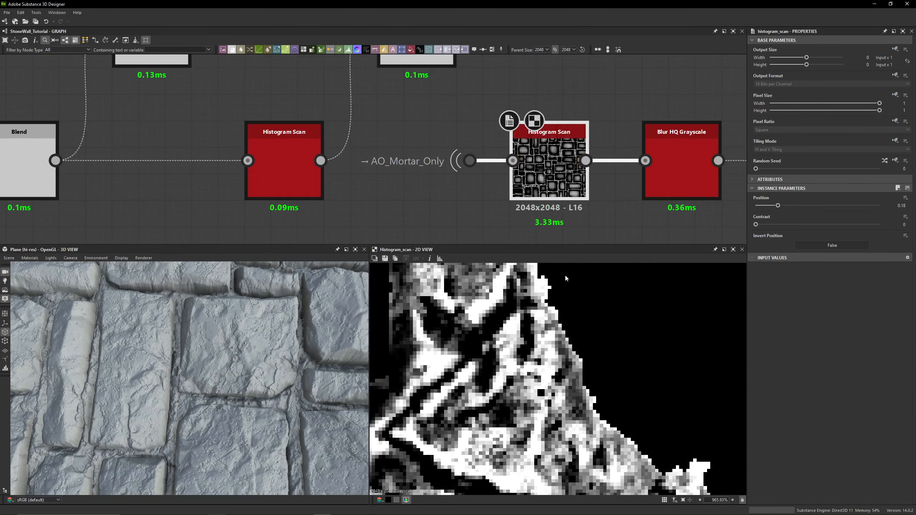
pyautogui.scroll(-4, 477, 181)
pyautogui.moveTo(382, 130); pyautogui.dragTo(7, 119, button='middle')
pyautogui.doubleClick(487, 103)
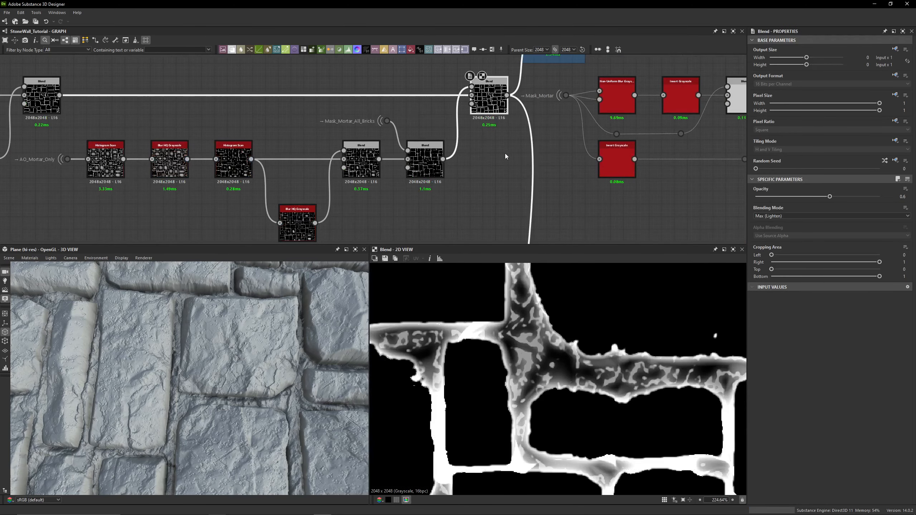
# - Return to the Mortar Crevices area and preview the Ambient Occlusion (HBAO) node and its AO_Mortar_Only dot again
pyautogui.scroll(-4, 505, 154)
pyautogui.moveTo(686, 234); pyautogui.dragTo(8, 81, button='middle')
pyautogui.moveTo(632, 231); pyautogui.dragTo(421, 149, button='middle')
pyautogui.scroll(-4, 499, 149)
pyautogui.scroll(5, 610, 149)
pyautogui.moveTo(610, 149); pyautogui.dragTo(90, 131, button='middle')
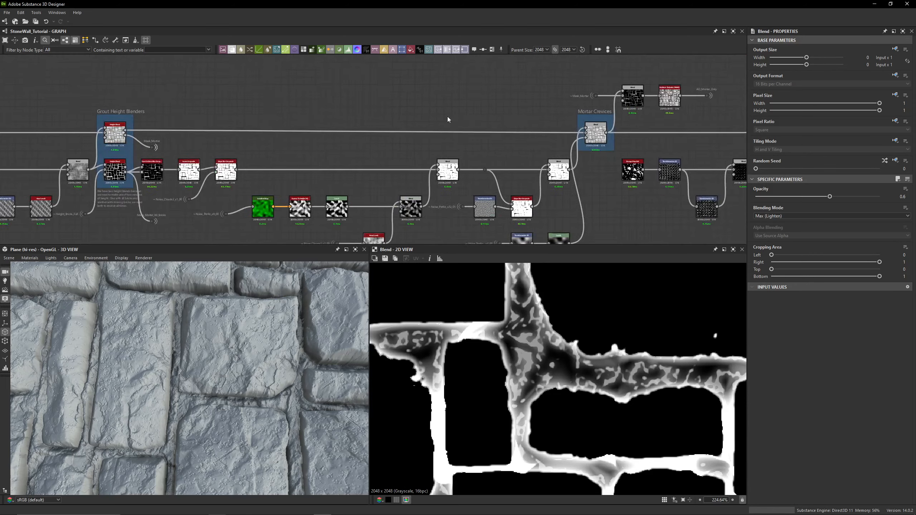
pyautogui.moveTo(736, 88); pyautogui.dragTo(455, 138, button='middle')
pyautogui.scroll(3, 455, 141)
pyautogui.doubleClick(400, 130)
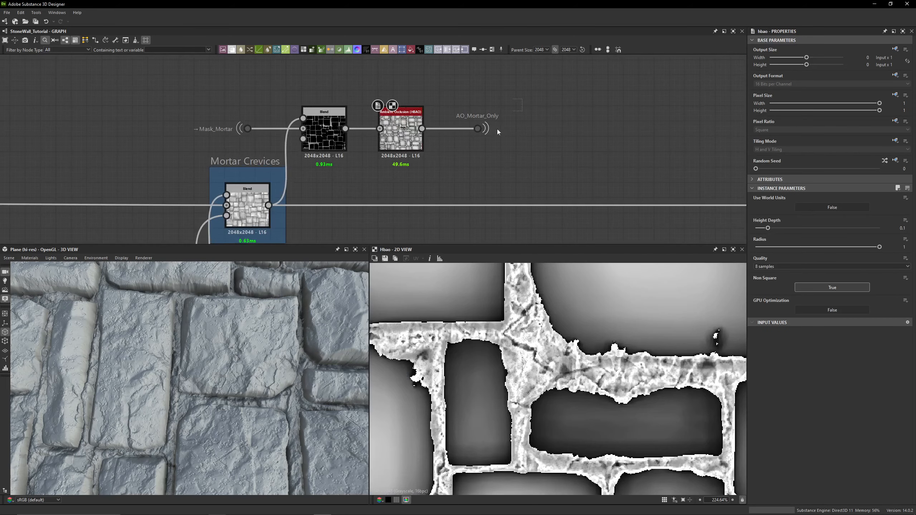
pyautogui.click(477, 128)
pyautogui.scroll(2, 428, 138)
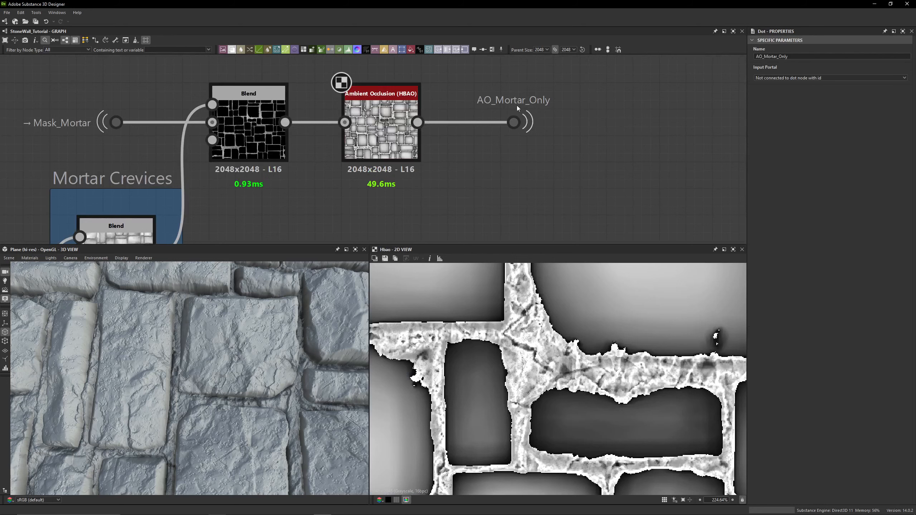
pyautogui.click(391, 130)
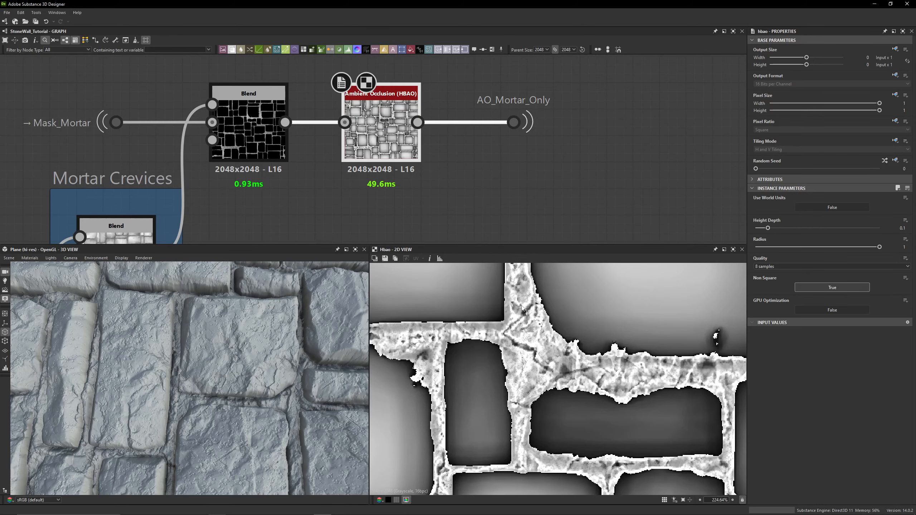
# - Preview the Add (Linear Dodge) Blend in the Lichen Height frame and toggle its bypass to compare in the 3D view
pyautogui.scroll(-8, 521, 147)
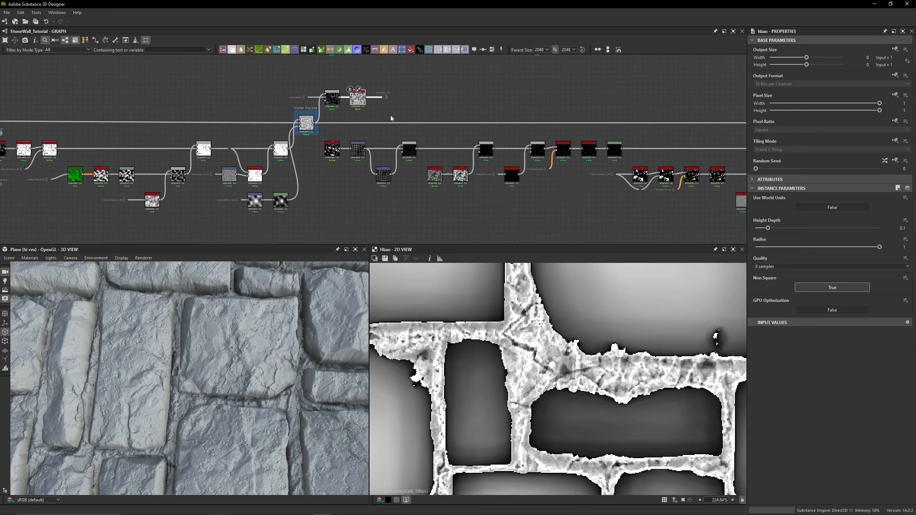
pyautogui.moveTo(400, 115); pyautogui.dragTo(512, 77, button='middle')
pyautogui.scroll(4, 512, 77)
pyautogui.scroll(2, 455, 84)
pyautogui.moveTo(485, 213); pyautogui.dragTo(465, 159, button='middle')
pyautogui.scroll(-2, 458, 118)
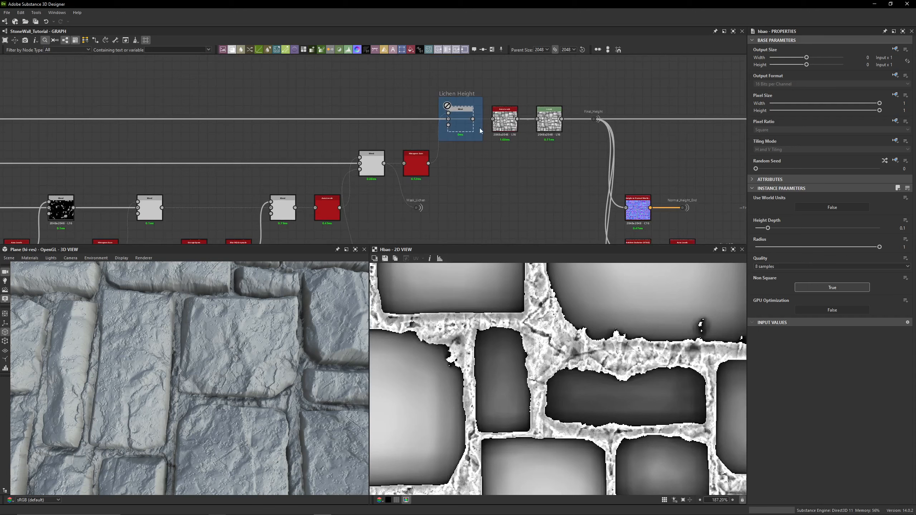
pyautogui.click(465, 121)
pyautogui.moveTo(151, 342); pyautogui.dragTo(173, 373)
pyautogui.hotkey('shift', 'd')
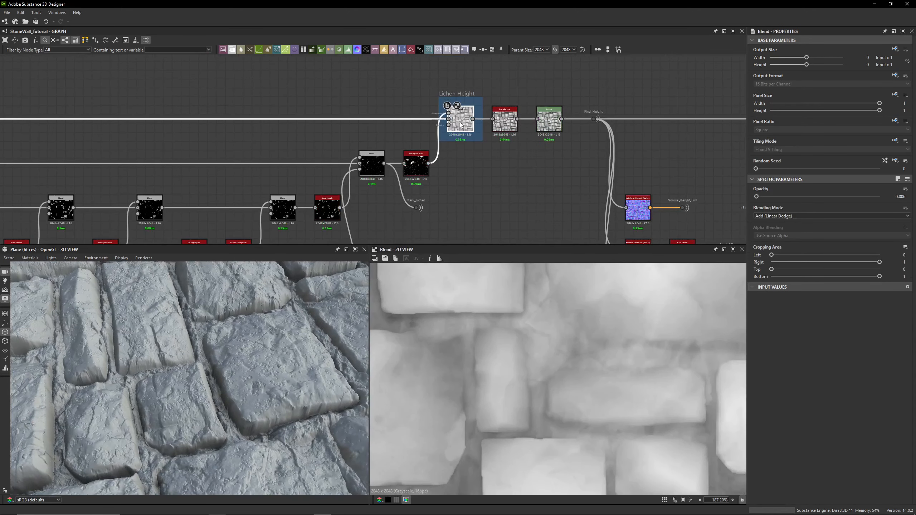
pyautogui.hotkey('shift', 'd')
pyautogui.hotkey('shift', 'd')
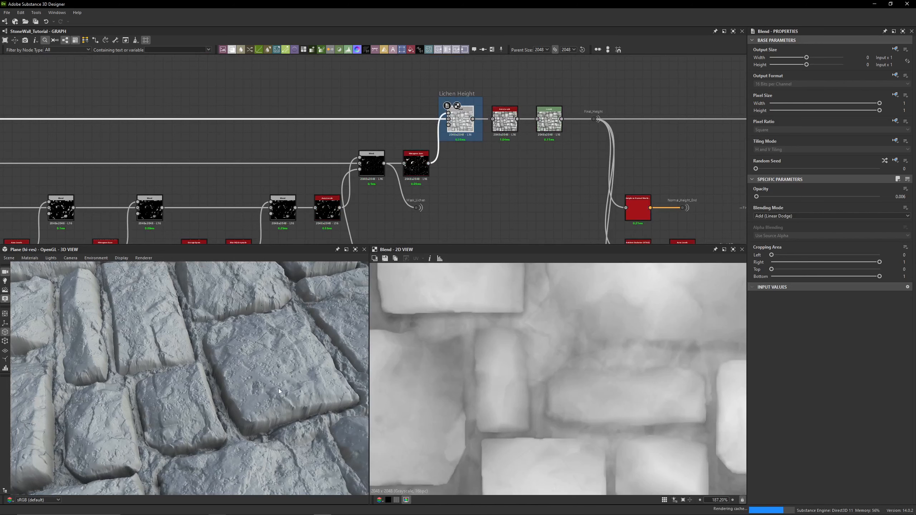
# - Zoom the 3D view closer onto a stone and toggle the Lichen Height Blend's bypass again
pyautogui.moveTo(279, 385); pyautogui.dragTo(211, 373)
pyautogui.moveTo(211, 373); pyautogui.dragTo(236, 361, button='middle')
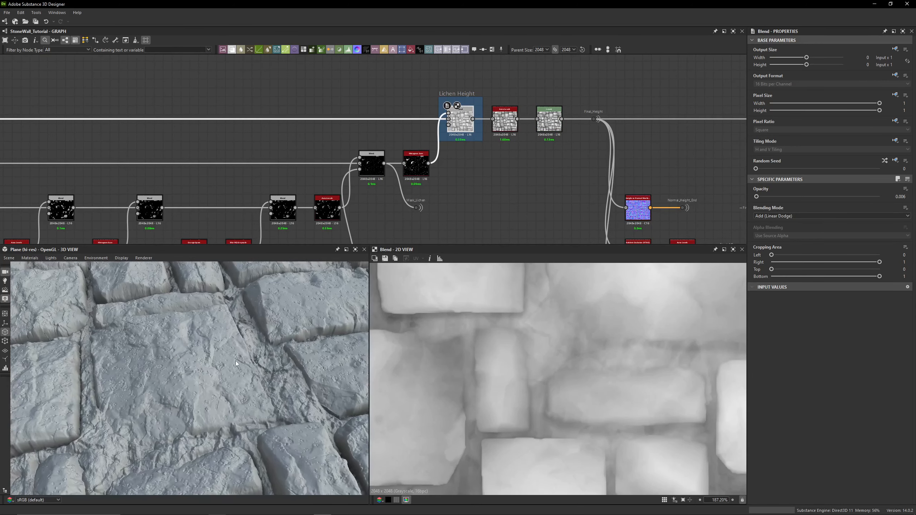
pyautogui.scroll(5, 222, 360)
pyautogui.hotkey('shift', 'd')
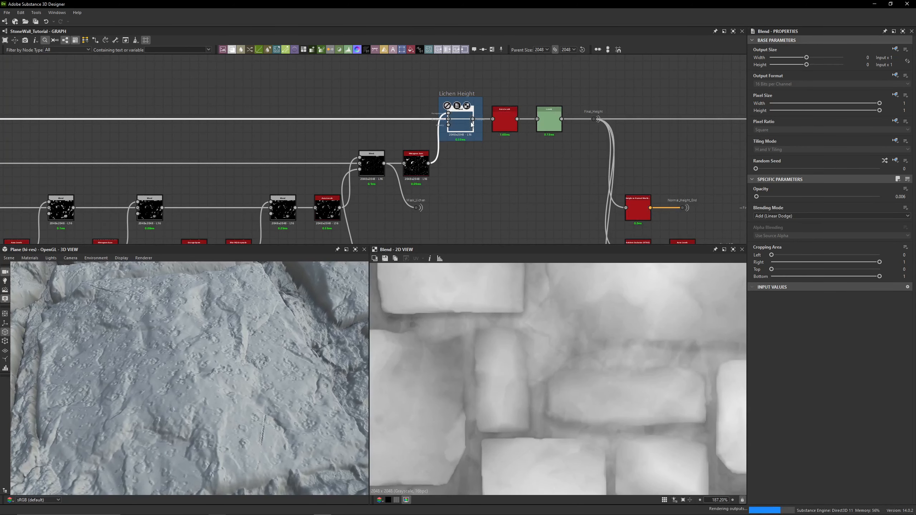
# - Toggle the Lichen Height Blend's bypass off again
pyautogui.hotkey('shift', 'd')
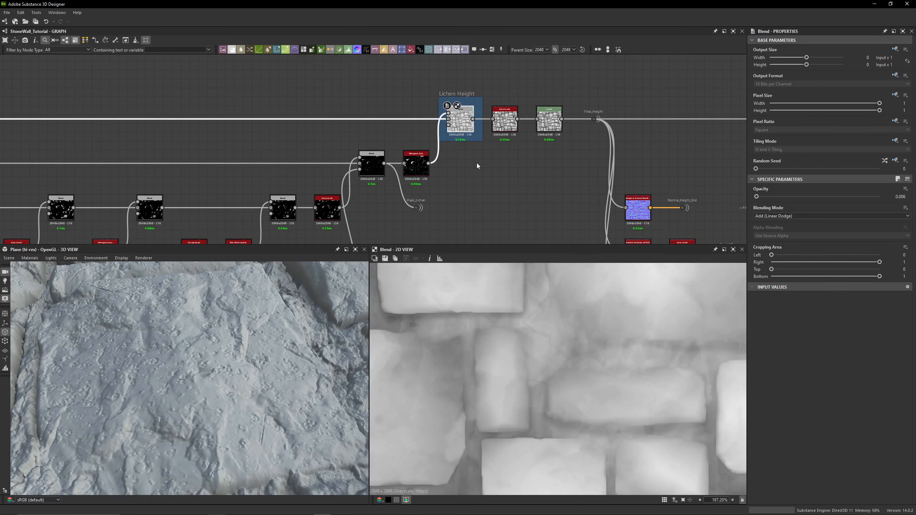
# - Move over to the Mortar Crevices area and preview the Grunge Map 004 node
pyautogui.moveTo(476, 163)
pyautogui.mouseDown(button='middle')
pyautogui.moveTo(641, 140)
pyautogui.moveTo(651, 131)
pyautogui.mouseUp(button='middle')
pyautogui.scroll(-4, 651, 131)
pyautogui.moveTo(358, 127); pyautogui.dragTo(567, 125, button='middle')
pyautogui.moveTo(317, 104); pyautogui.dragTo(482, 108, button='middle')
pyautogui.scroll(4, 404, 100)
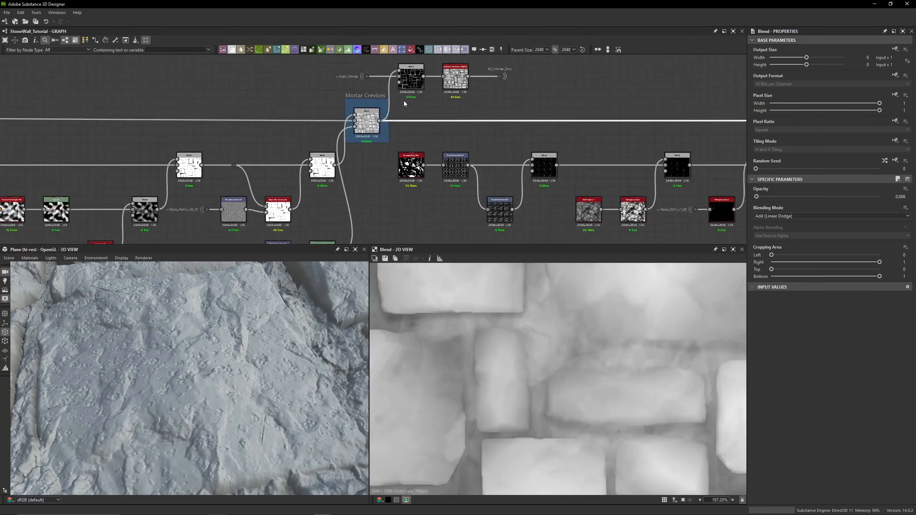
pyautogui.scroll(4, 425, 184)
pyautogui.click(365, 154)
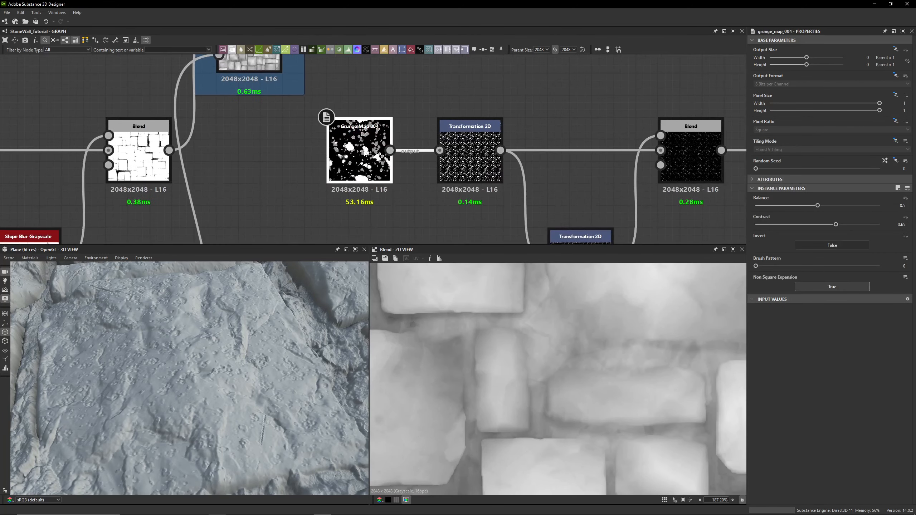
pyautogui.doubleClick(365, 154)
pyautogui.scroll(-8, 585, 362)
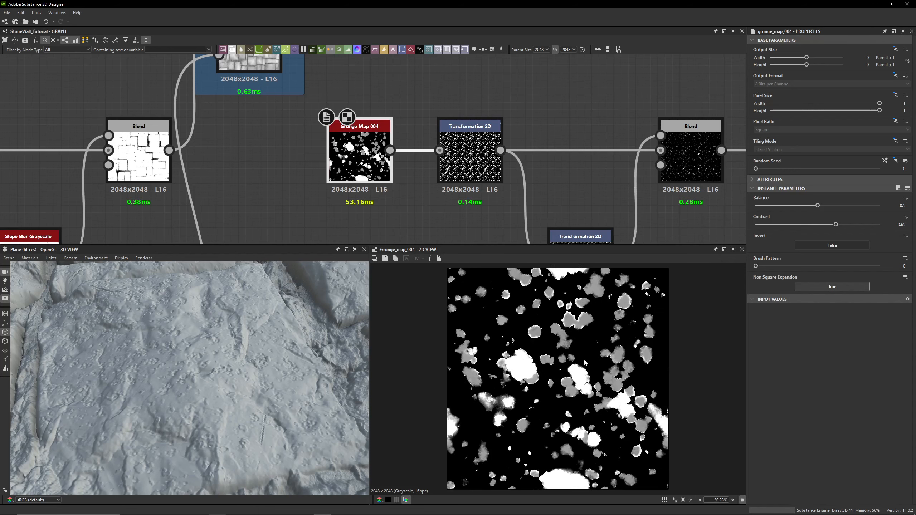
# - Preview both Transformation 2D nodes after Grunge Map 004 and inspect their transform matrix values
pyautogui.doubleClick(469, 155)
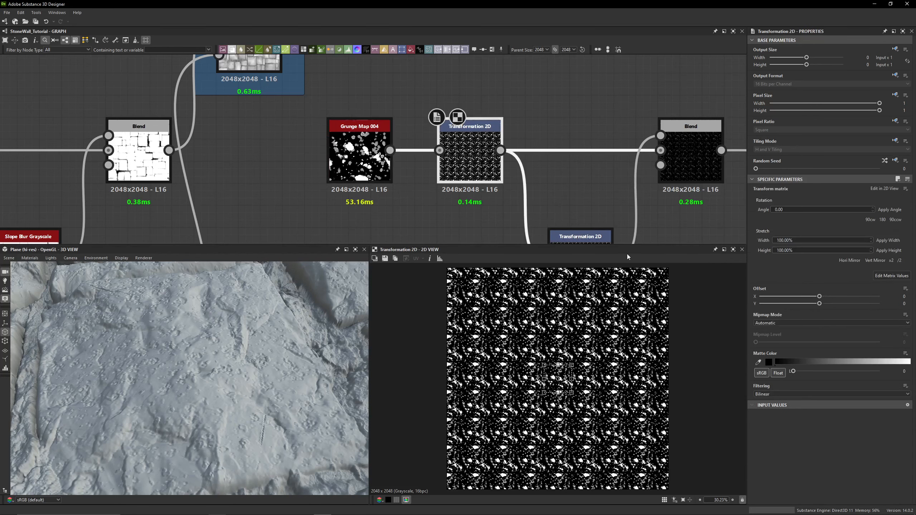
pyautogui.click(891, 276)
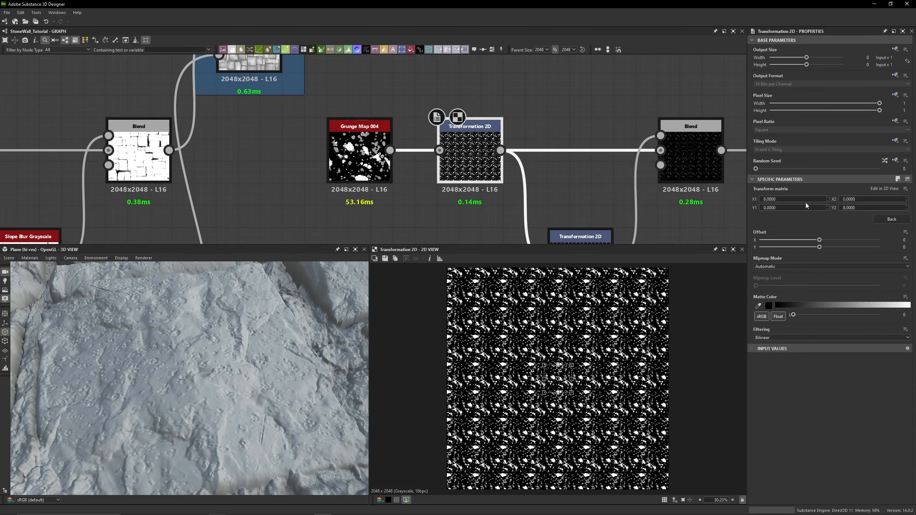
pyautogui.click(783, 199)
pyautogui.moveTo(569, 165); pyautogui.dragTo(440, 98, button='middle')
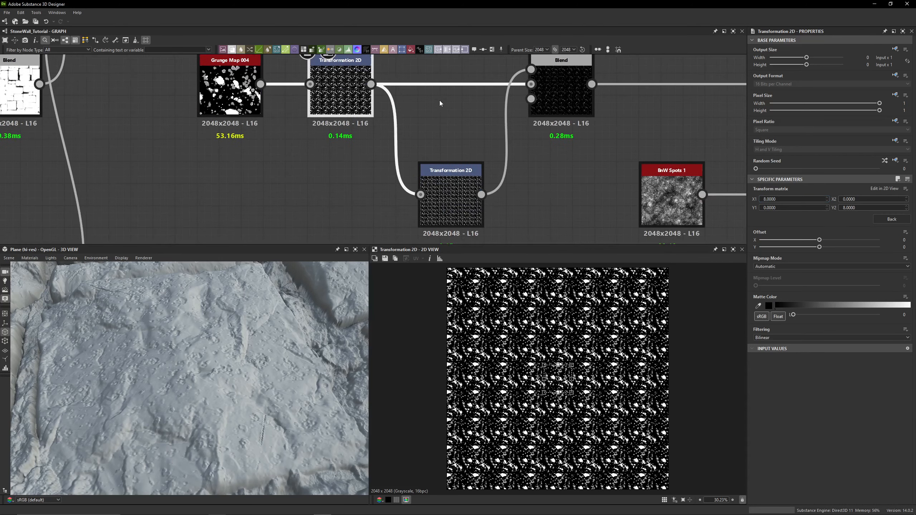
pyautogui.click(573, 248)
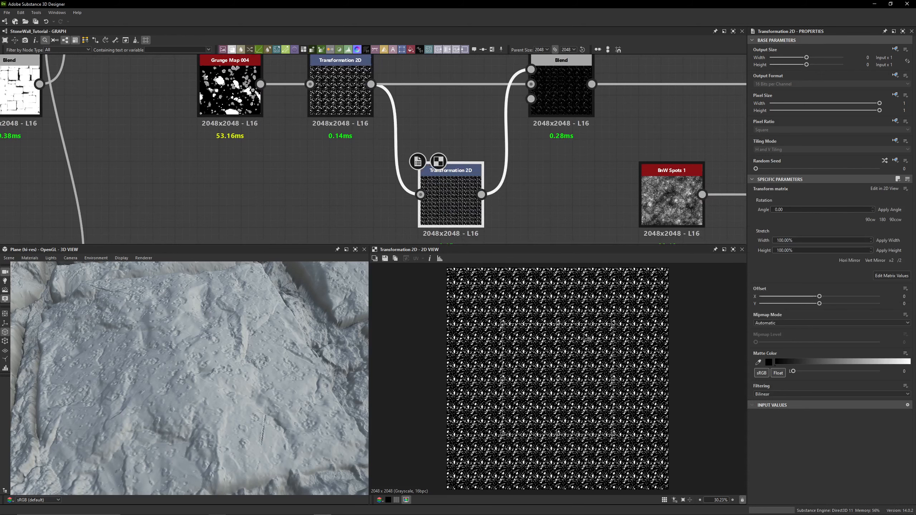
pyautogui.click(899, 276)
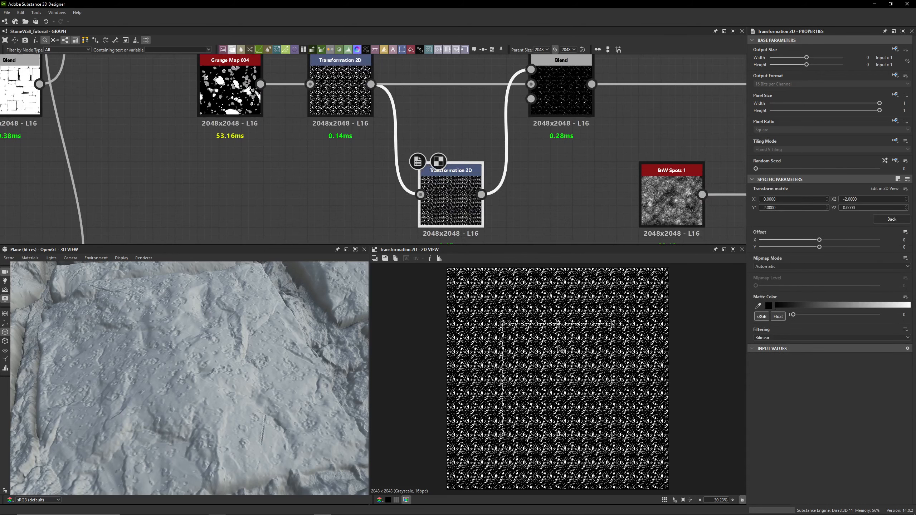
pyautogui.doubleClick(345, 94)
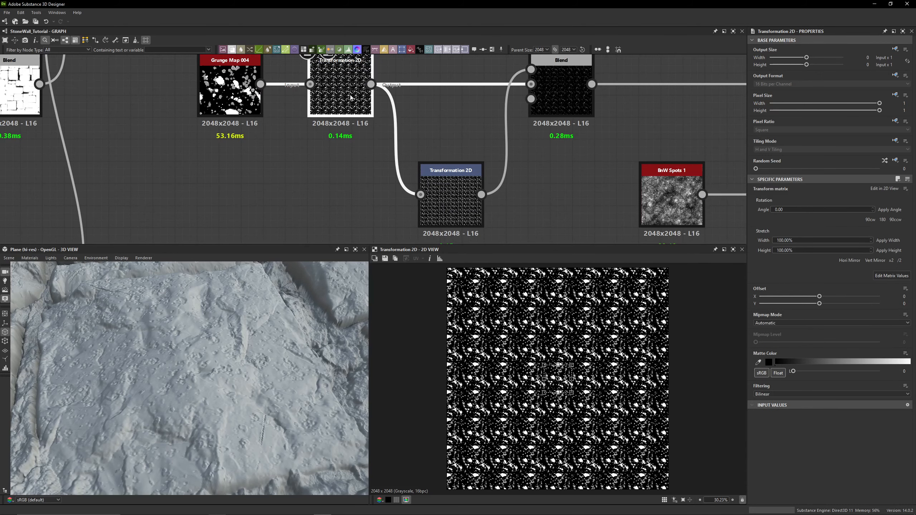
pyautogui.doubleClick(464, 184)
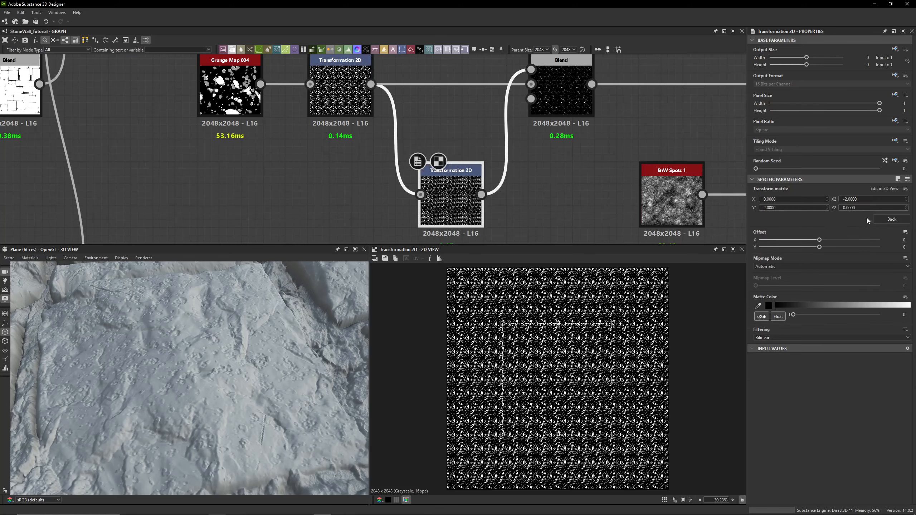
pyautogui.moveTo(651, 151); pyautogui.dragTo(613, 193, button='middle')
# - Compare previews of the Multiply Blend and the first Transformation 2D feeding it
pyautogui.doubleClick(522, 143)
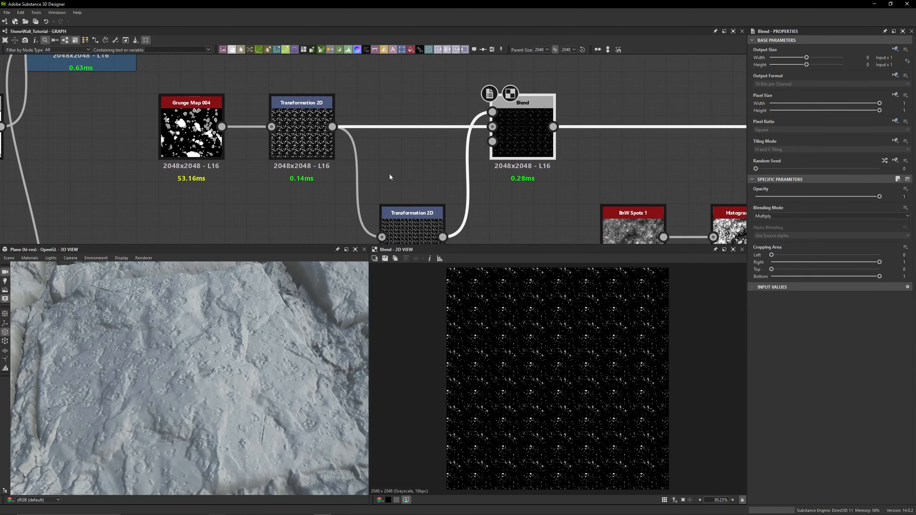
pyautogui.moveTo(421, 170); pyautogui.dragTo(399, 226)
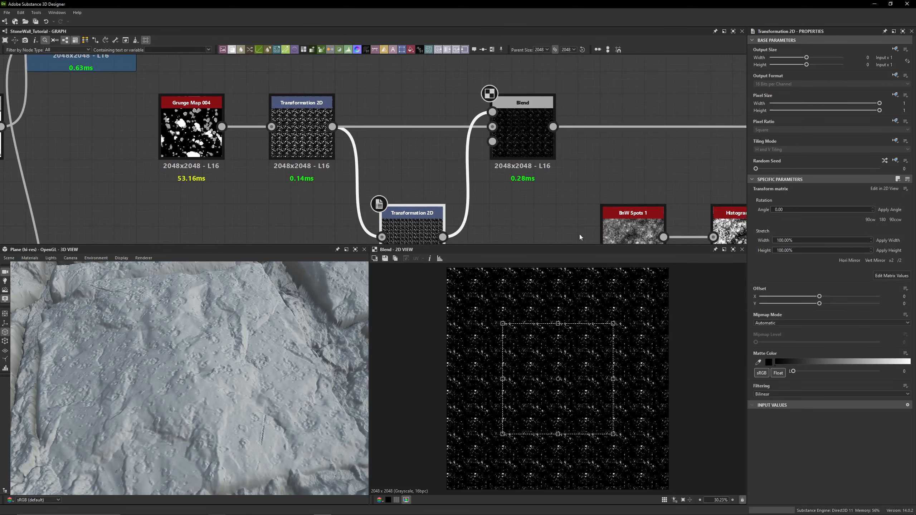
pyautogui.doubleClick(523, 124)
pyautogui.scroll(3, 502, 381)
pyautogui.scroll(-2, 502, 381)
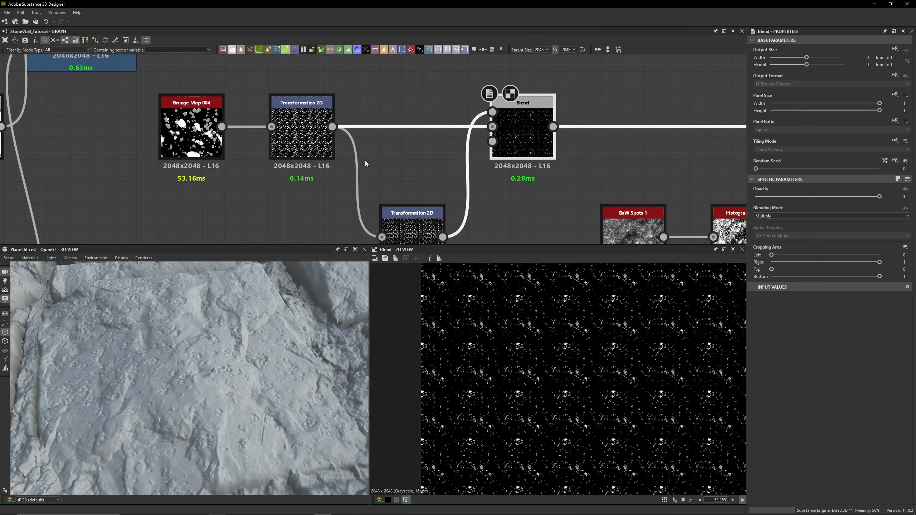
pyautogui.doubleClick(302, 134)
pyautogui.doubleClick(523, 132)
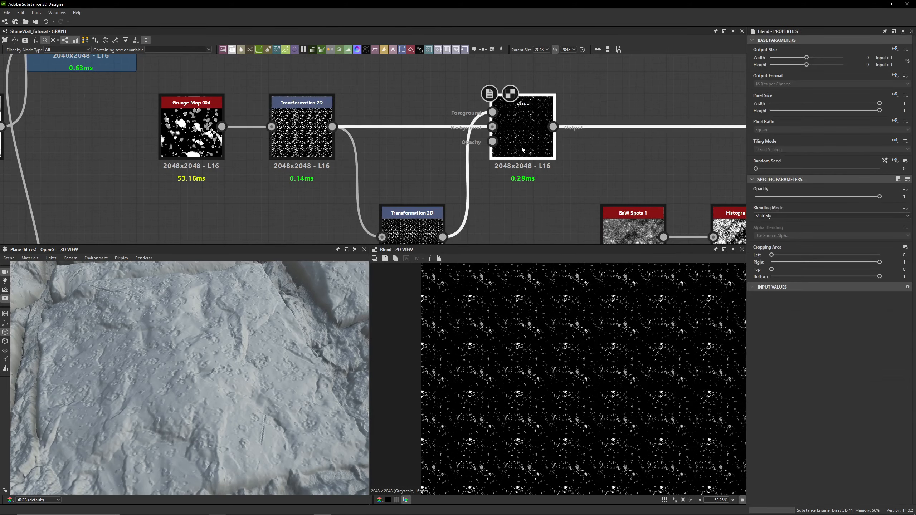
pyautogui.scroll(-3, 578, 194)
pyautogui.scroll(4, 473, 140)
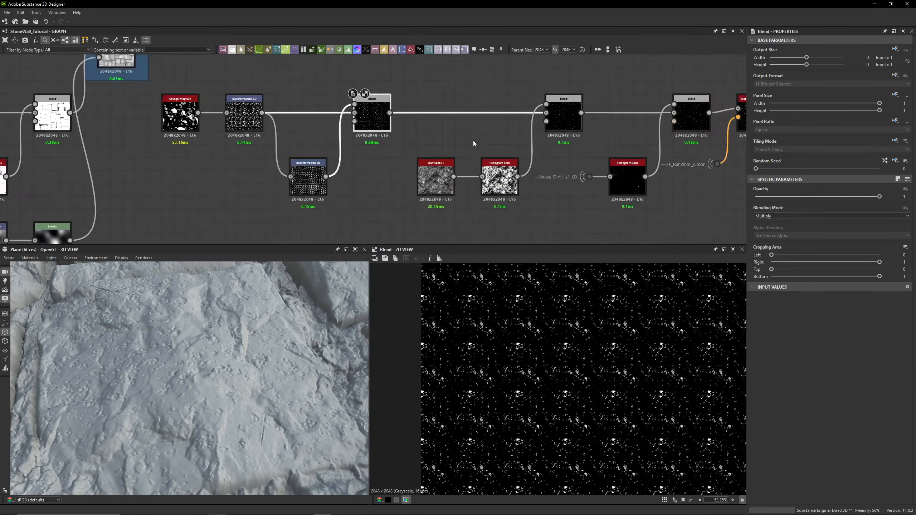
# - Preview the Subtract Blend, BnW Spots 1, Histogram Scan, Multiply Blend and Max (Lighten) Blend in turn
pyautogui.doubleClick(596, 116)
pyautogui.scroll(-4, 574, 346)
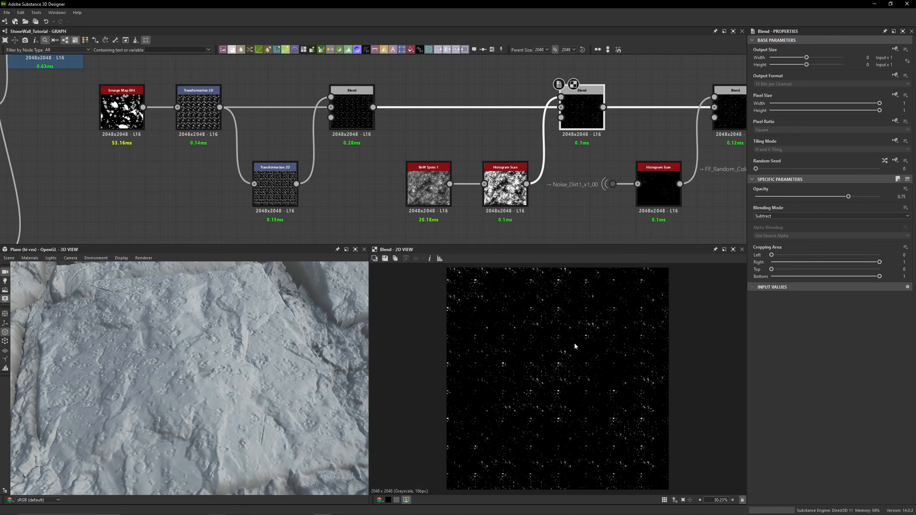
pyautogui.doubleClick(440, 202)
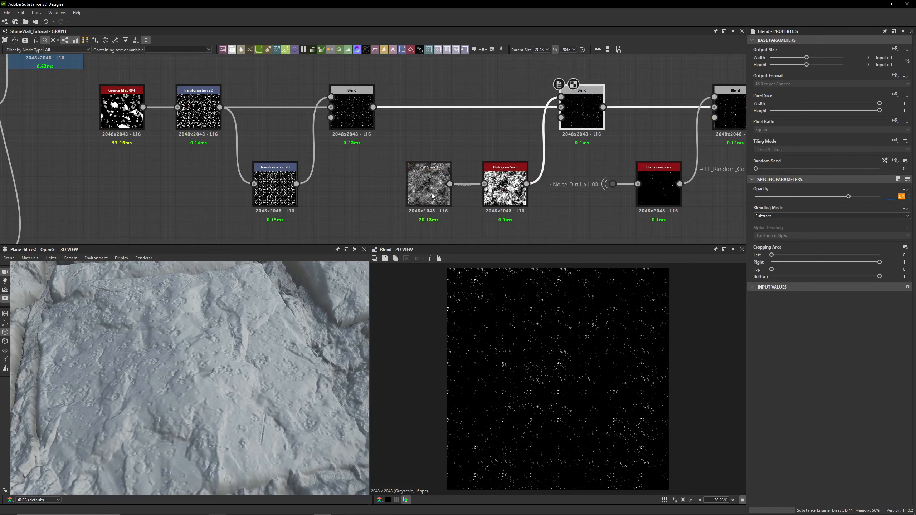
pyautogui.doubleClick(497, 200)
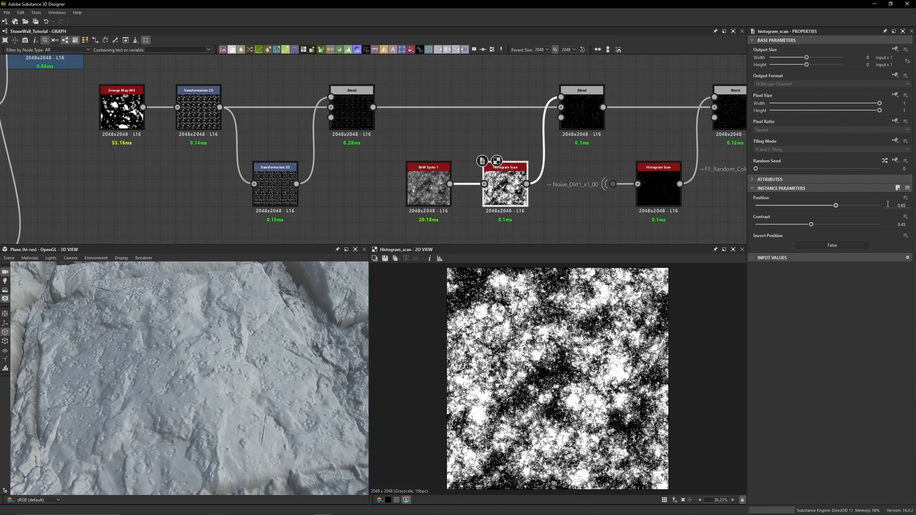
pyautogui.doubleClick(588, 121)
pyautogui.moveTo(614, 148); pyautogui.dragTo(451, 150, button='middle')
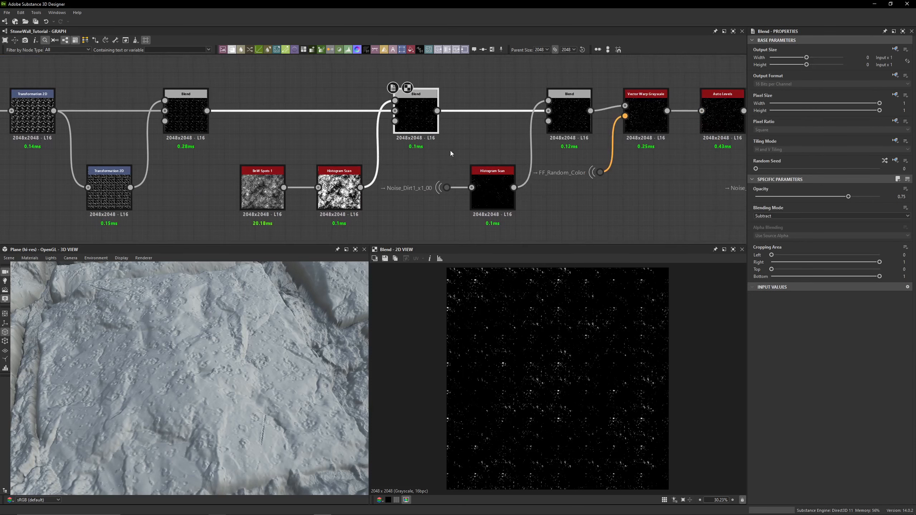
pyautogui.doubleClick(196, 124)
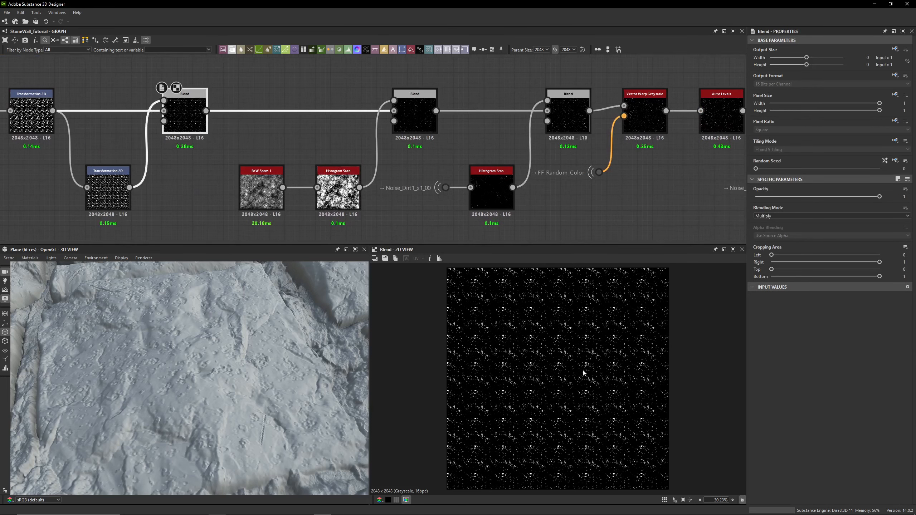
pyautogui.click(413, 126)
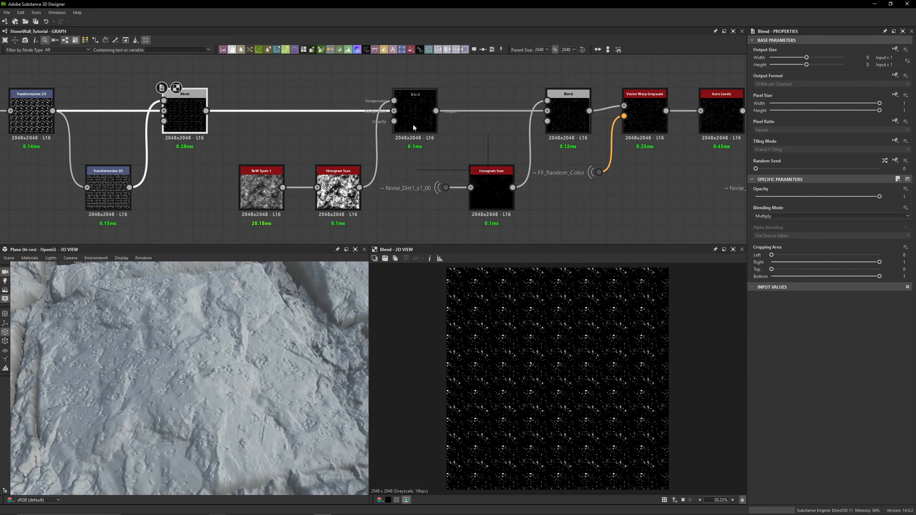
pyautogui.doubleClick(414, 127)
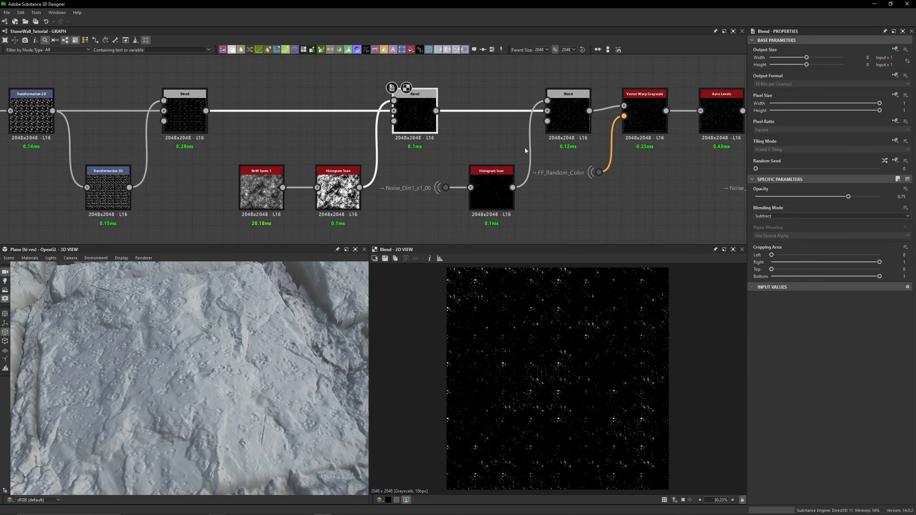
pyautogui.click(565, 120)
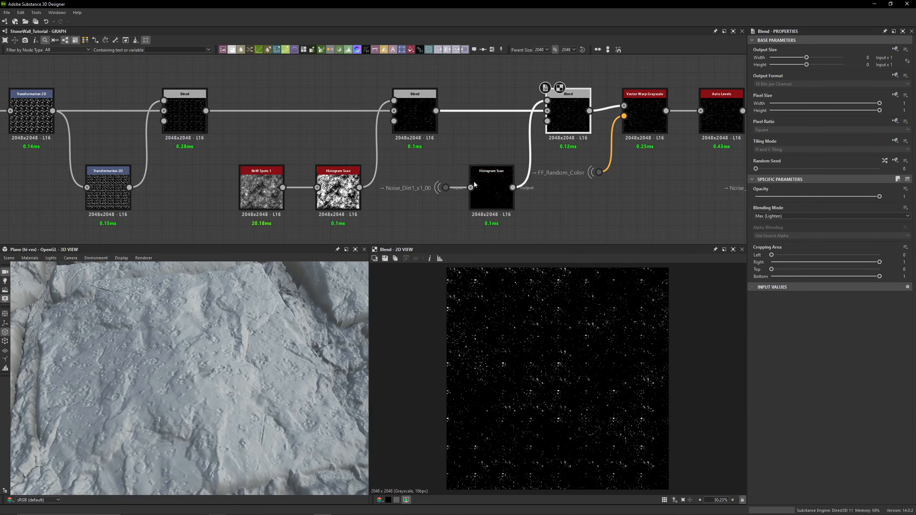
# - Inspect the Noise_Dirt1_x1_00 dot, the Histogram Scan after it and the Max (Lighten) Blend it feeds
pyautogui.scroll(3, 399, 196)
pyautogui.scroll(3, 382, 186)
pyautogui.scroll(3, 515, 391)
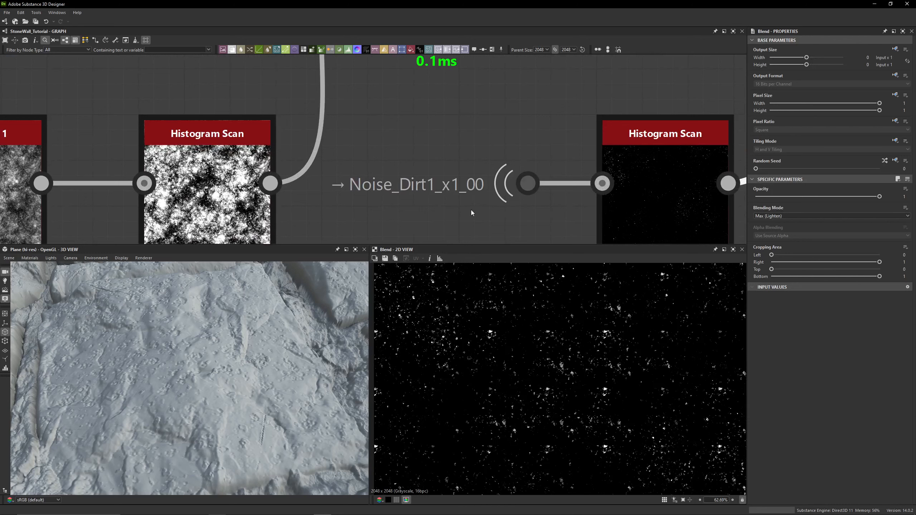
pyautogui.click(548, 183)
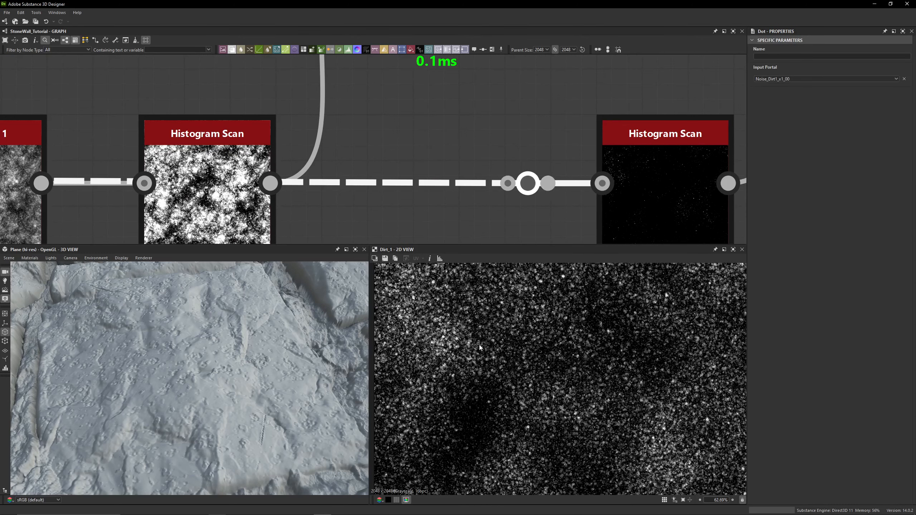
pyautogui.scroll(-3, 497, 184)
pyautogui.scroll(-5, 517, 387)
pyautogui.click(569, 200)
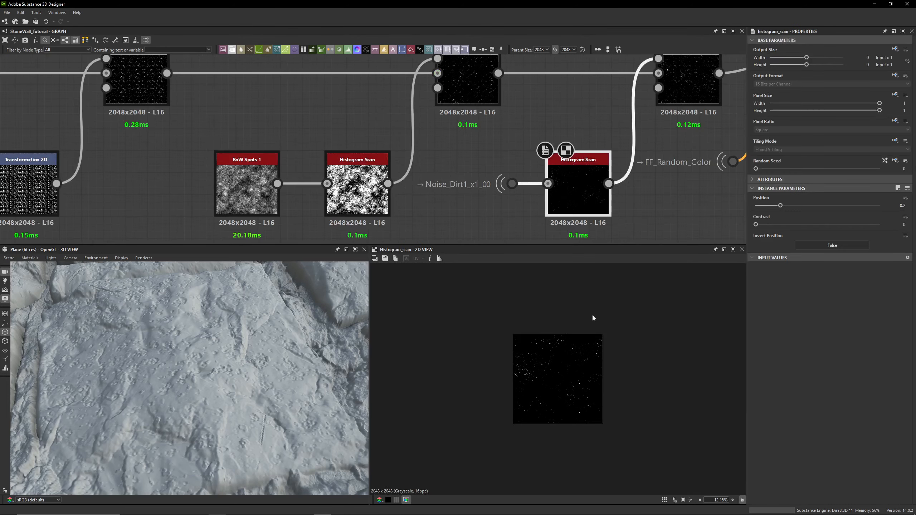
pyautogui.scroll(4, 533, 381)
pyautogui.scroll(-2, 559, 361)
pyautogui.moveTo(663, 166); pyautogui.dragTo(531, 185, button='middle')
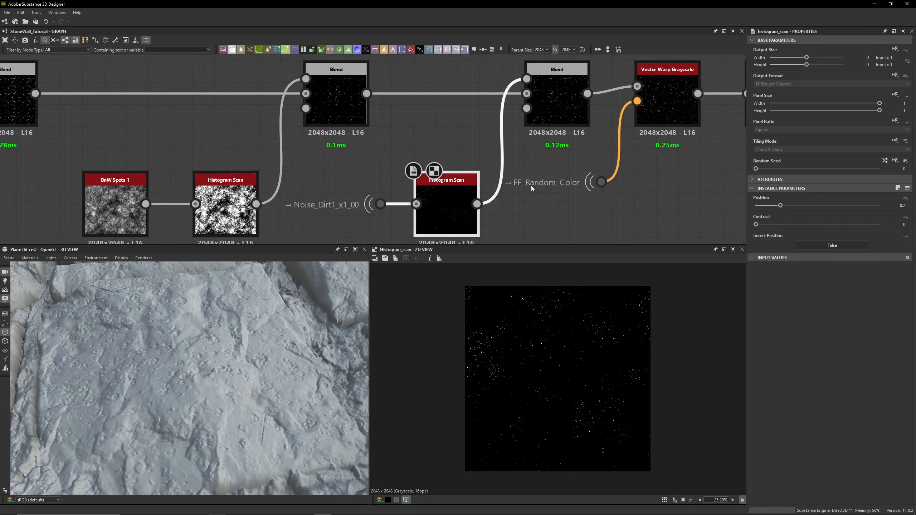
pyautogui.click(559, 102)
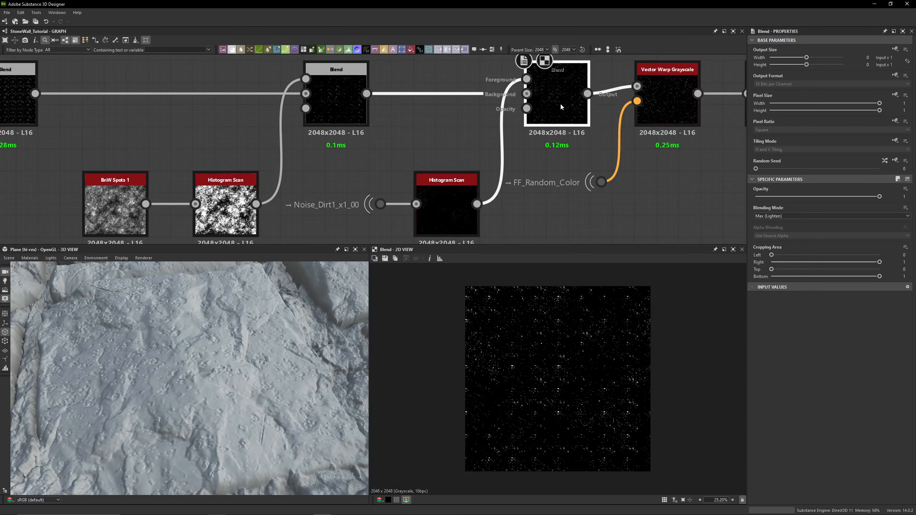
pyautogui.click(357, 151)
pyautogui.moveTo(357, 152); pyautogui.dragTo(371, 106, button='middle')
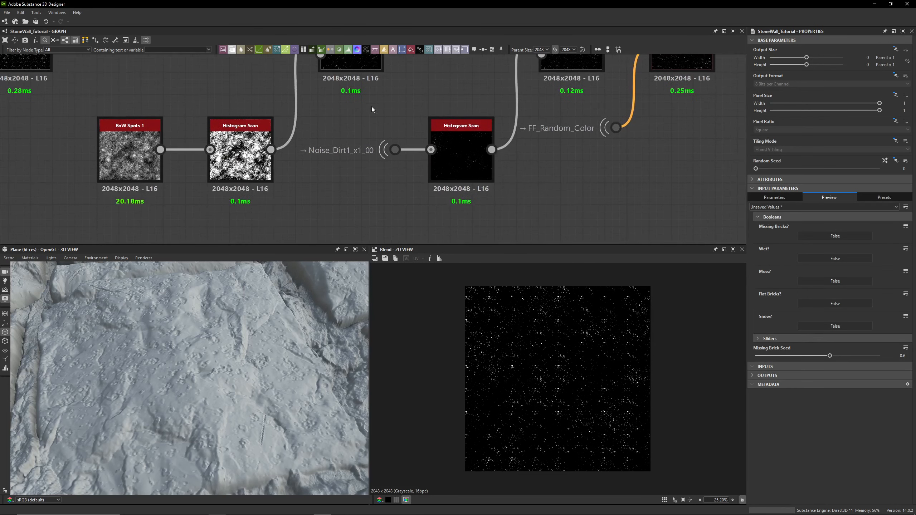
pyautogui.click(395, 149)
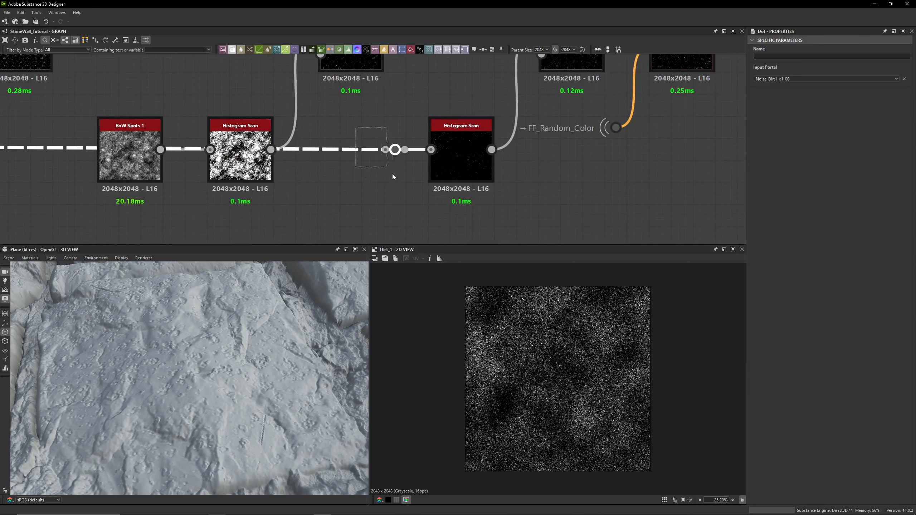
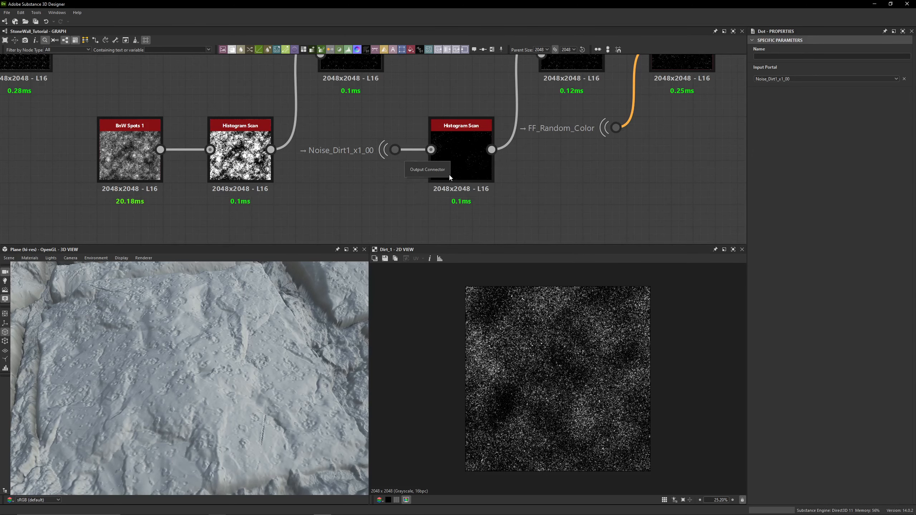
# - Add a Transformation 2D node wired from the Noise_Dirt1 portal's output
pyautogui.scroll(-2, 418, 179)
pyautogui.moveTo(418, 179); pyautogui.dragTo(383, 178, button='middle')
pyautogui.moveTo(364, 163); pyautogui.dragTo(362, 216)
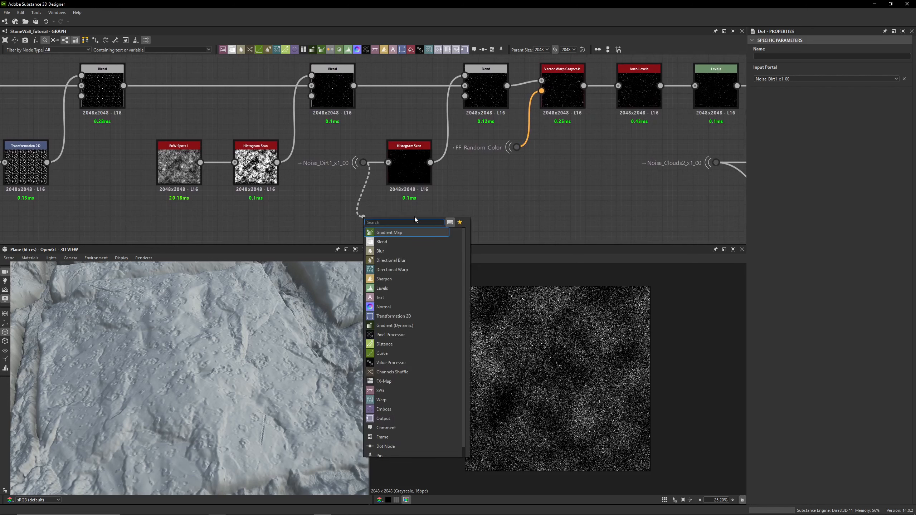
pyautogui.write('tr')
pyautogui.click(413, 230)
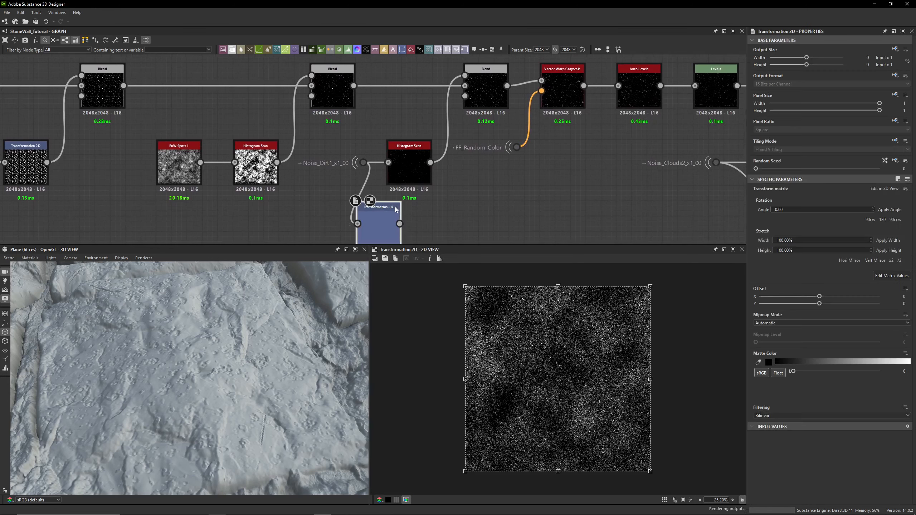
# - Rotate the Transformation 2D by 90° clockwise and feed its output into the Histogram Scan node
pyautogui.click(869, 220)
pyautogui.moveTo(399, 223); pyautogui.dragTo(388, 162)
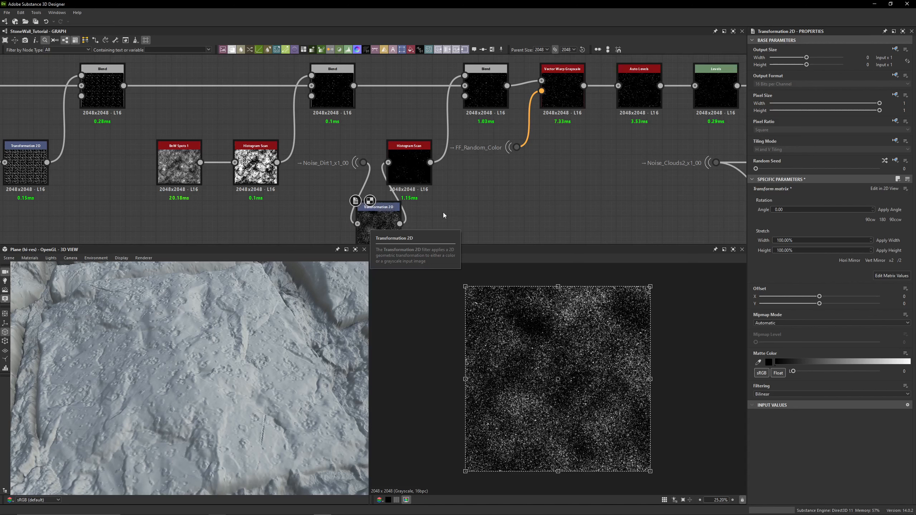
pyautogui.click(363, 163)
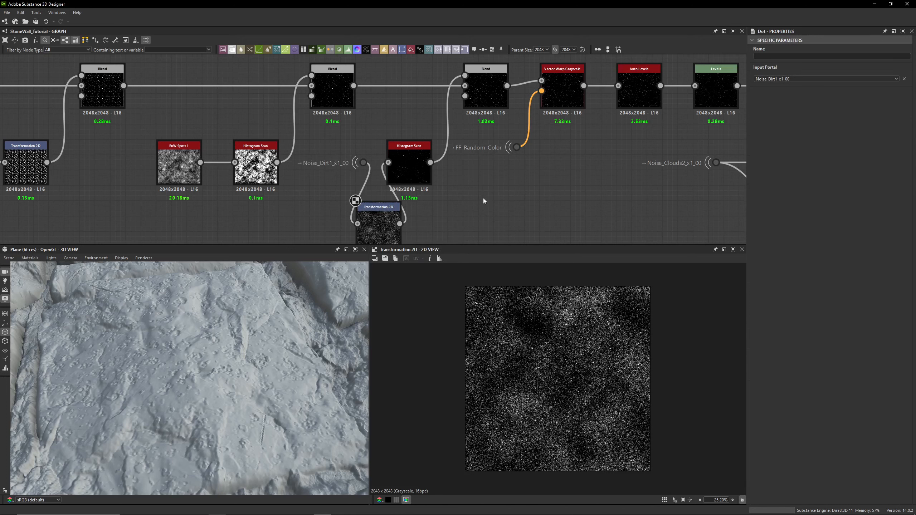
# - Examine the Transformation 2D, Histogram Scan and Blend node outputs in the graph
pyautogui.click(383, 227)
pyautogui.click(425, 171)
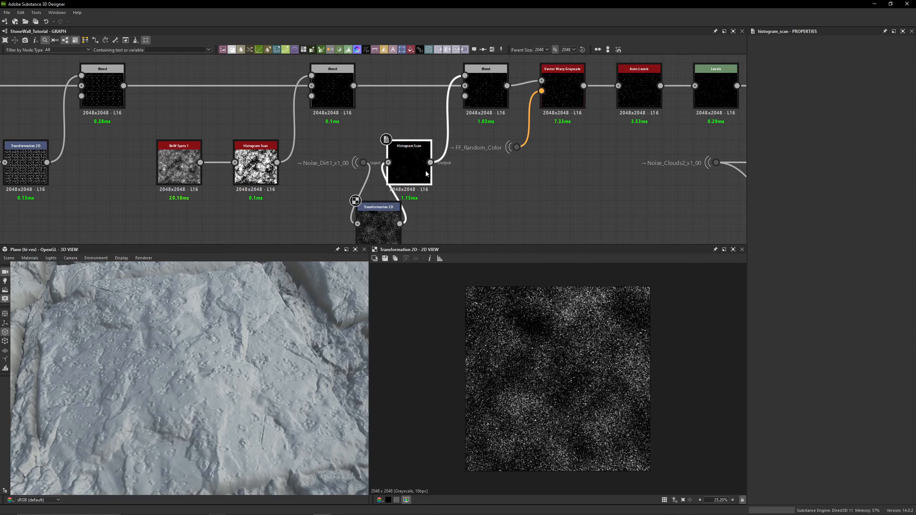
pyautogui.doubleClick(425, 171)
pyautogui.click(473, 209)
pyautogui.click(393, 224)
pyautogui.moveTo(443, 222); pyautogui.dragTo(383, 256, button='middle')
pyautogui.moveTo(467, 231); pyautogui.dragTo(369, 238, button='middle')
pyautogui.doubleClick(338, 140)
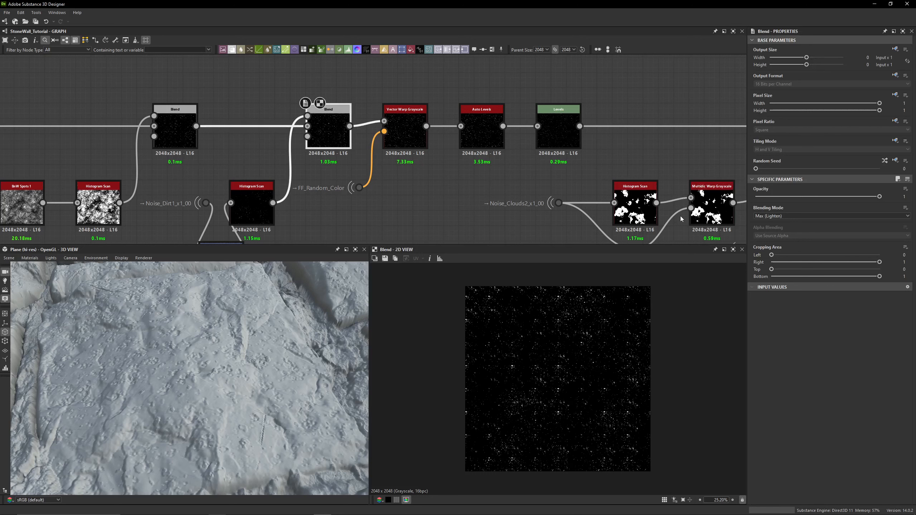
# - Preview the Vector Warp Grayscale node, its Blend input and the FF_Random_Color portal, checking the 3D view
pyautogui.doubleClick(399, 133)
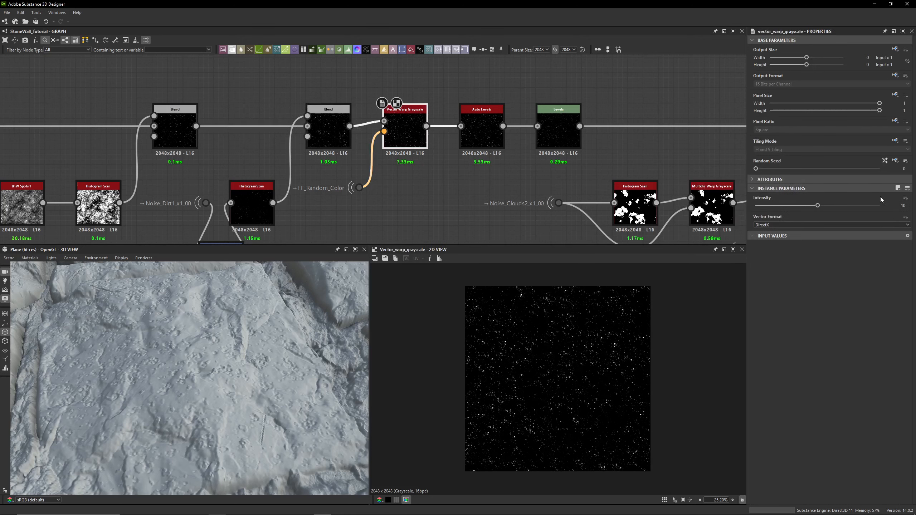
pyautogui.click(904, 205)
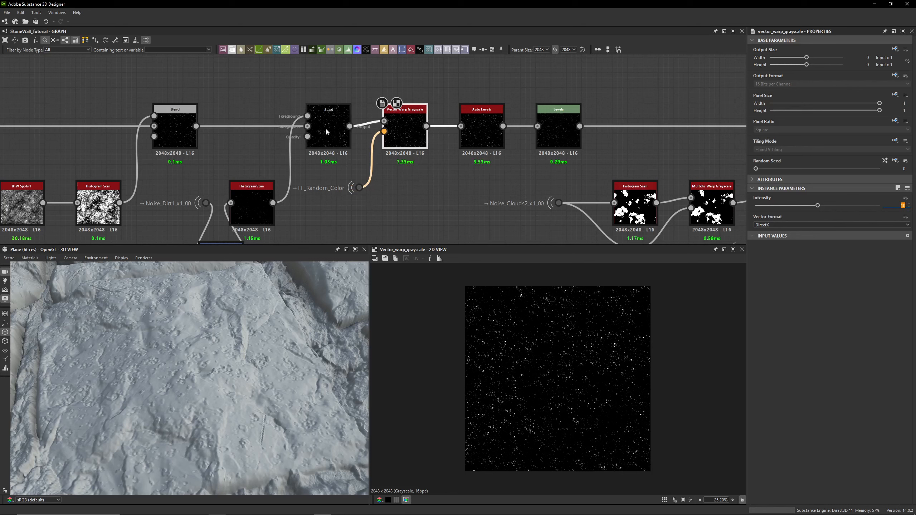
pyautogui.scroll(-6, 183, 310)
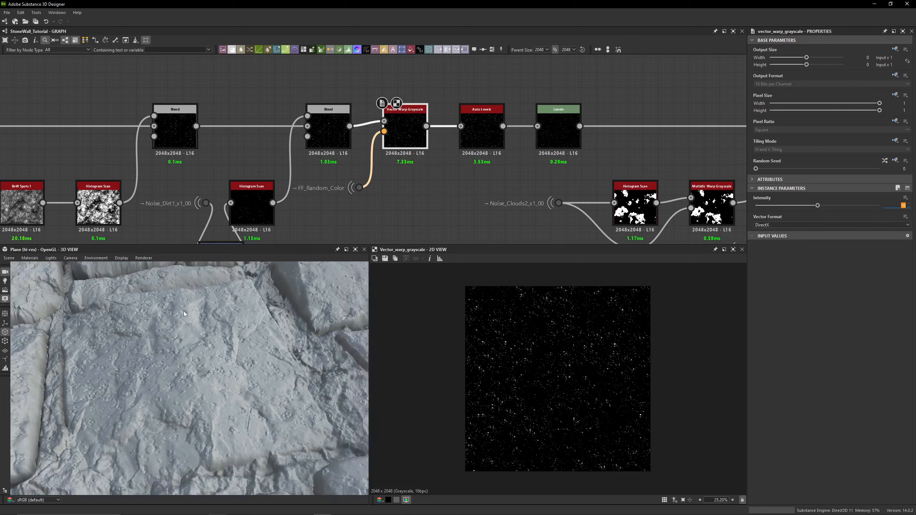
pyautogui.moveTo(184, 310); pyautogui.dragTo(200, 405)
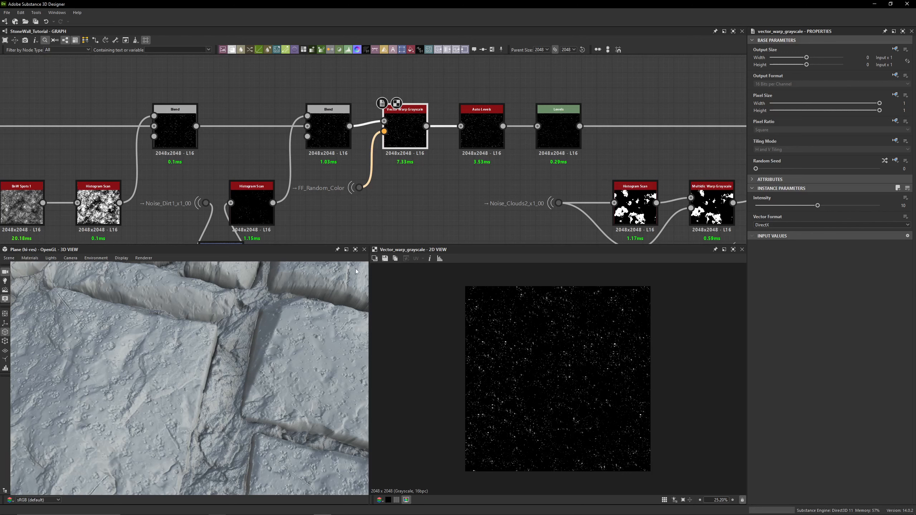
pyautogui.doubleClick(338, 148)
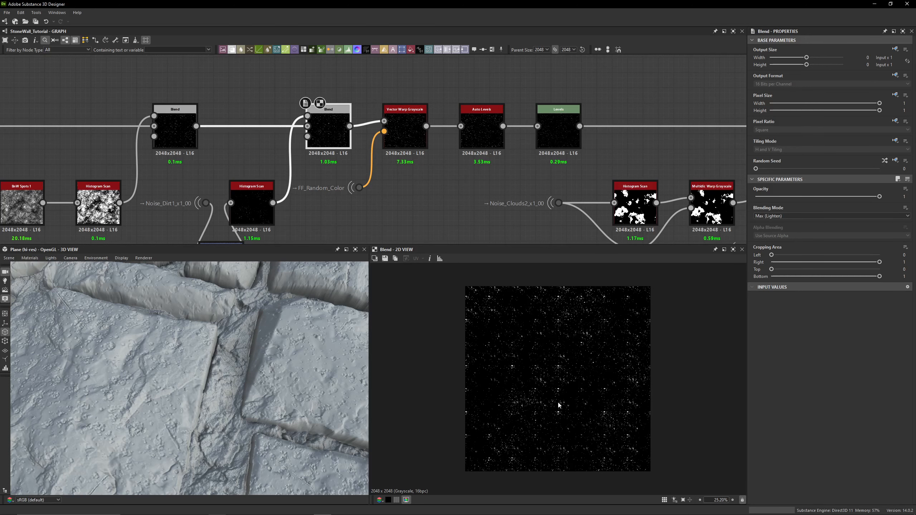
pyautogui.doubleClick(360, 188)
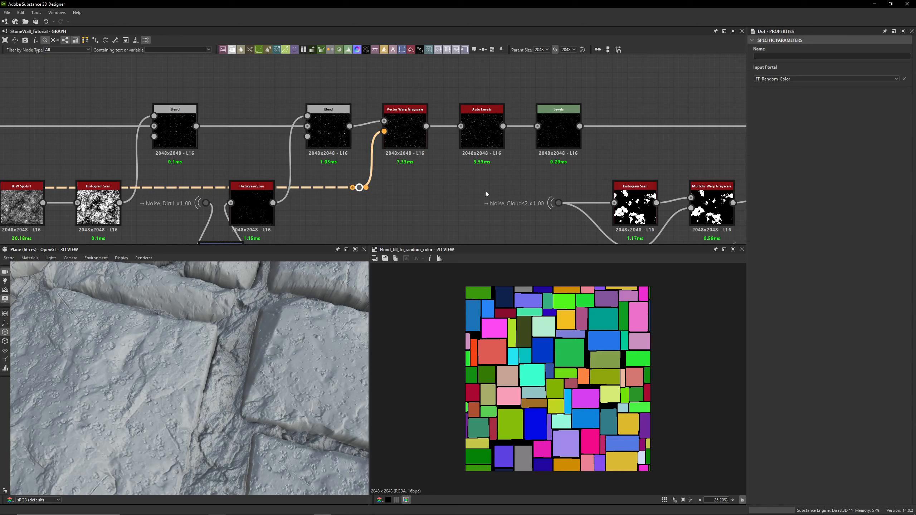
pyautogui.doubleClick(398, 128)
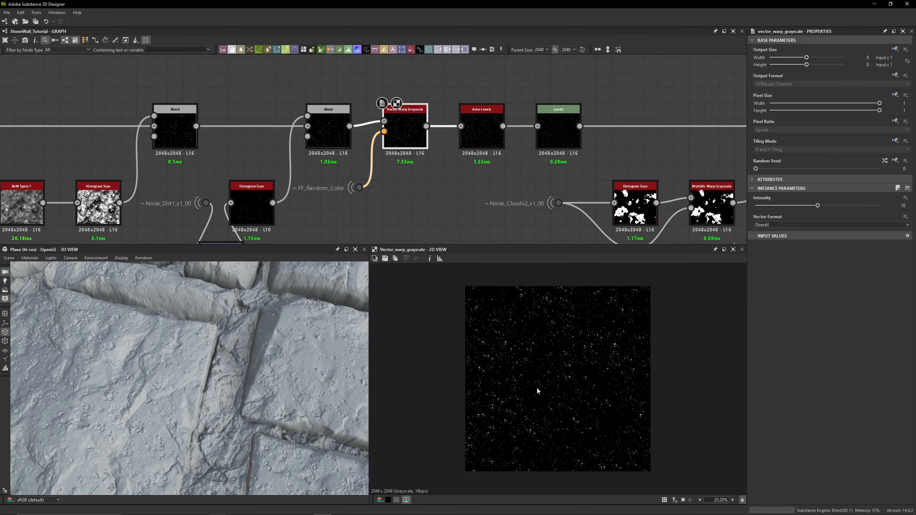
pyautogui.doubleClick(319, 129)
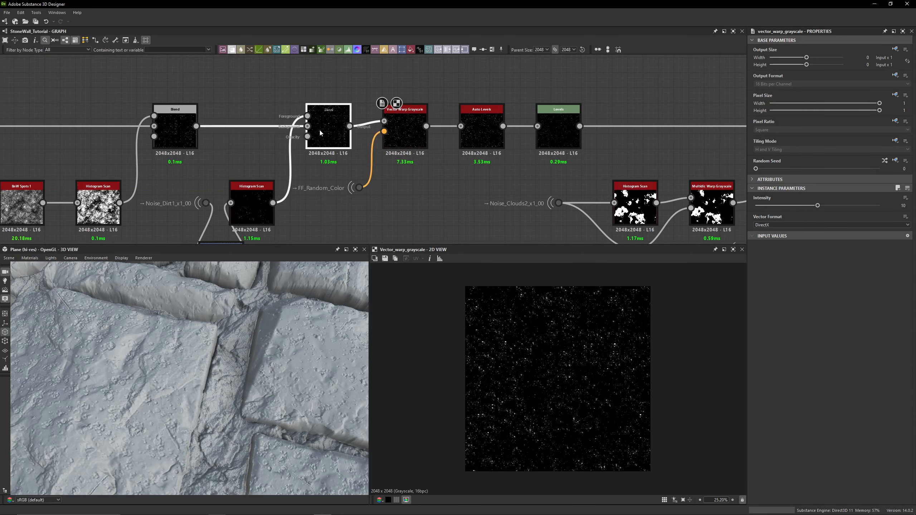
pyautogui.doubleClick(413, 142)
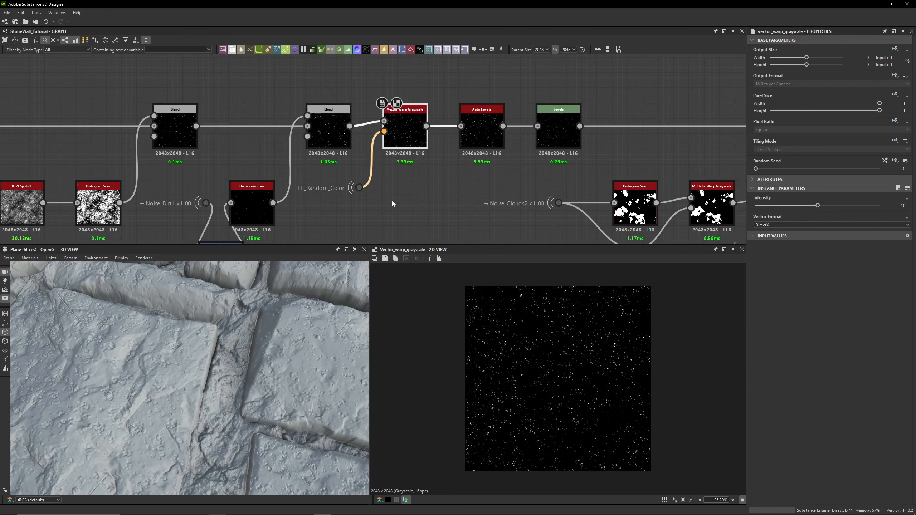
pyautogui.doubleClick(360, 188)
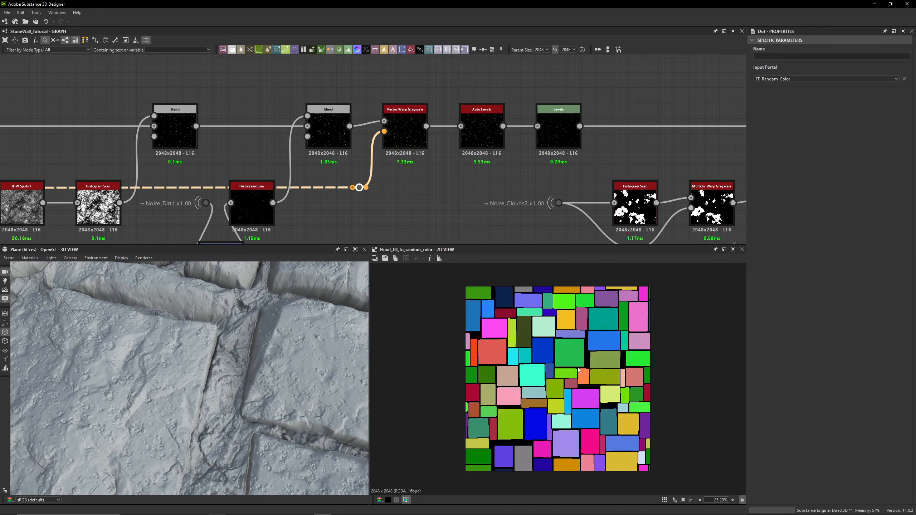
# - Inspect the random-color portal, Vector Warp Grayscale, Auto Levels and Levels outputs closely in the 2D view
pyautogui.scroll(5, 578, 370)
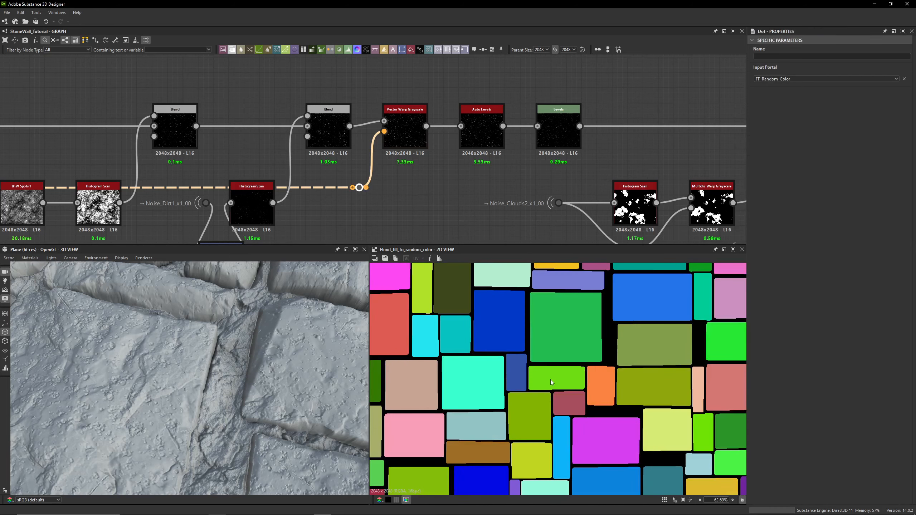
pyautogui.scroll(8, 550, 379)
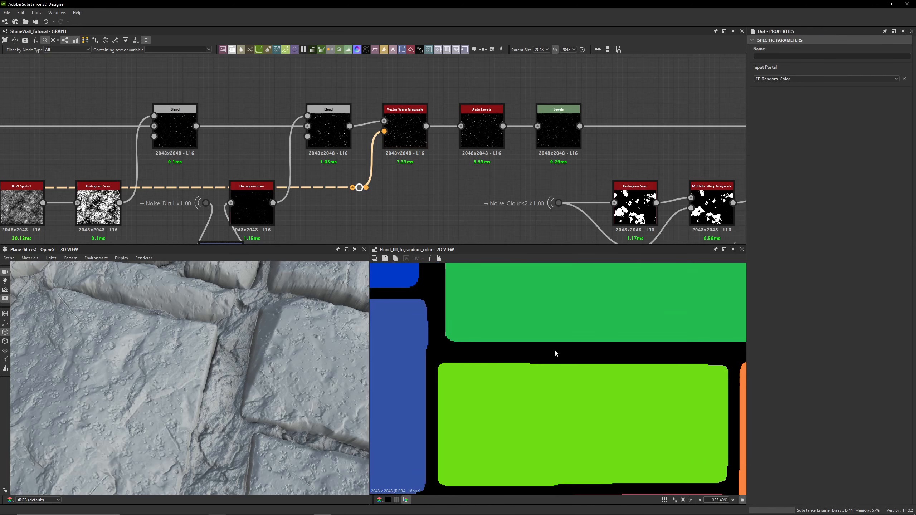
pyautogui.doubleClick(405, 134)
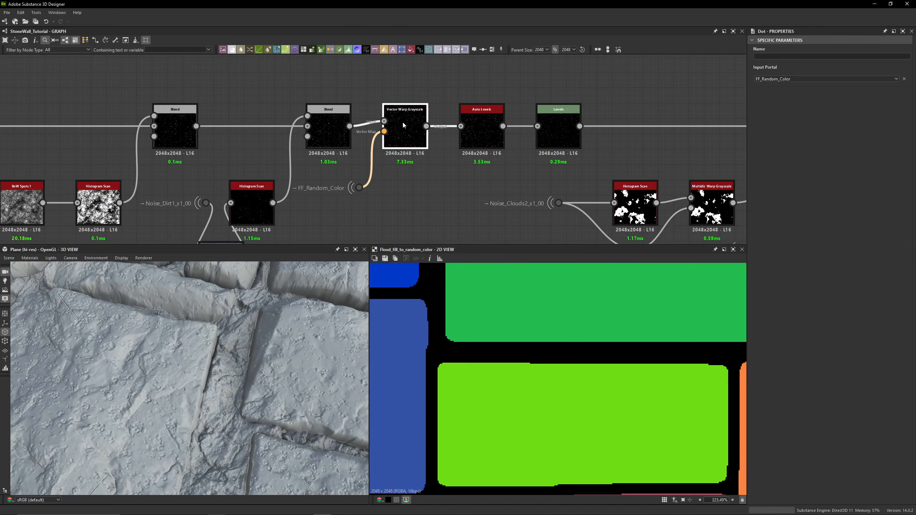
pyautogui.scroll(8, 617, 330)
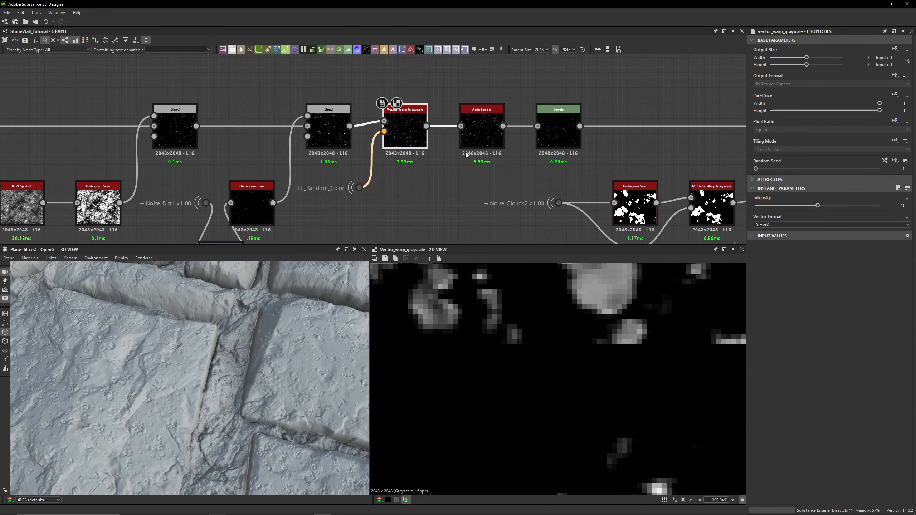
pyautogui.moveTo(441, 180); pyautogui.dragTo(434, 200, button='middle')
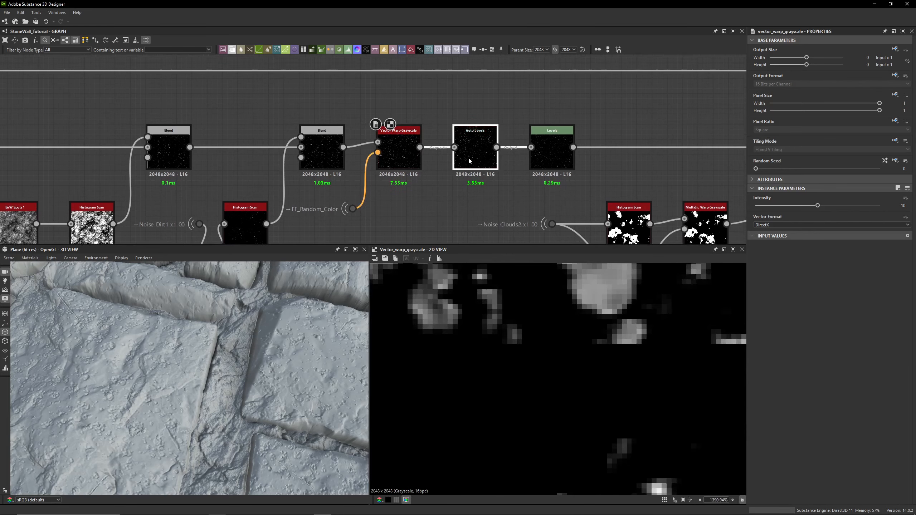
pyautogui.doubleClick(466, 159)
pyautogui.click(402, 166)
pyautogui.scroll(-10, 530, 306)
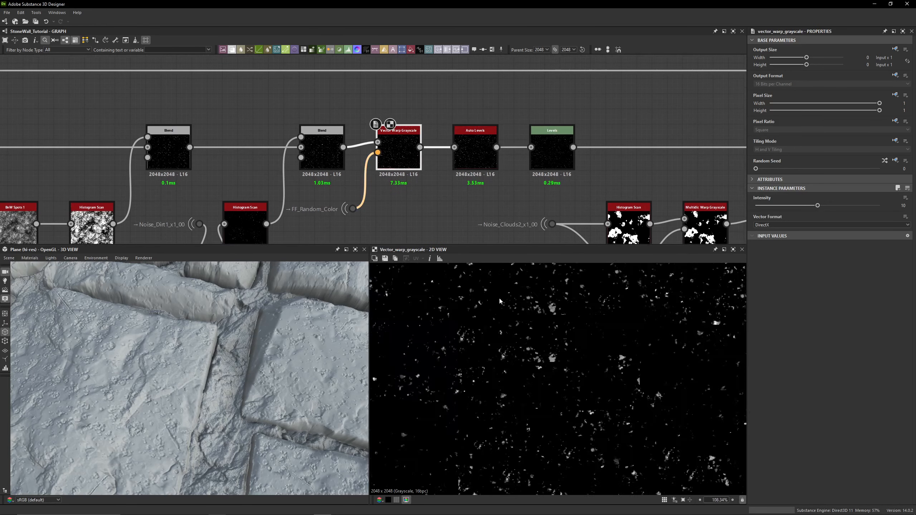
pyautogui.click(475, 155)
pyautogui.click(546, 160)
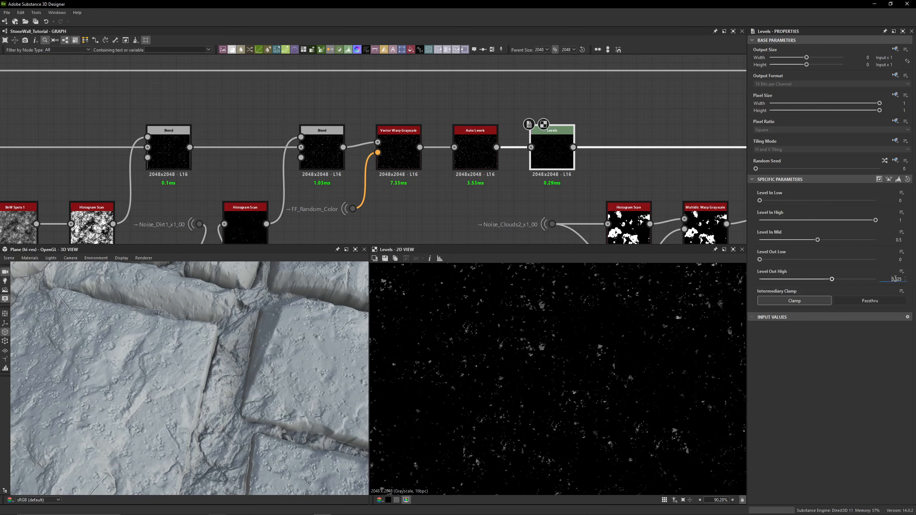
pyautogui.moveTo(477, 126); pyautogui.dragTo(436, 112, button='middle')
# - Survey the whole dirt branch of the graph up to its final Blend node
pyautogui.scroll(-2, 332, 81)
pyautogui.scroll(-2, 212, 138)
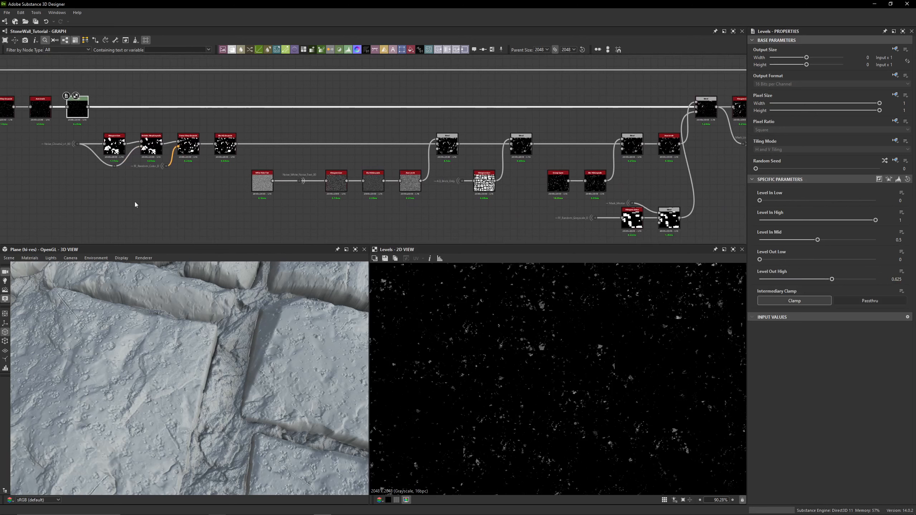
pyautogui.click(708, 108)
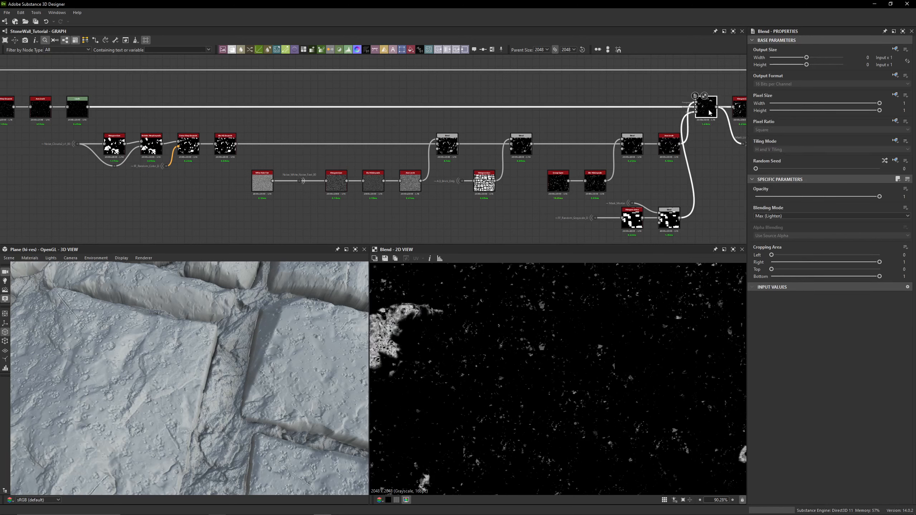
pyautogui.click(718, 183)
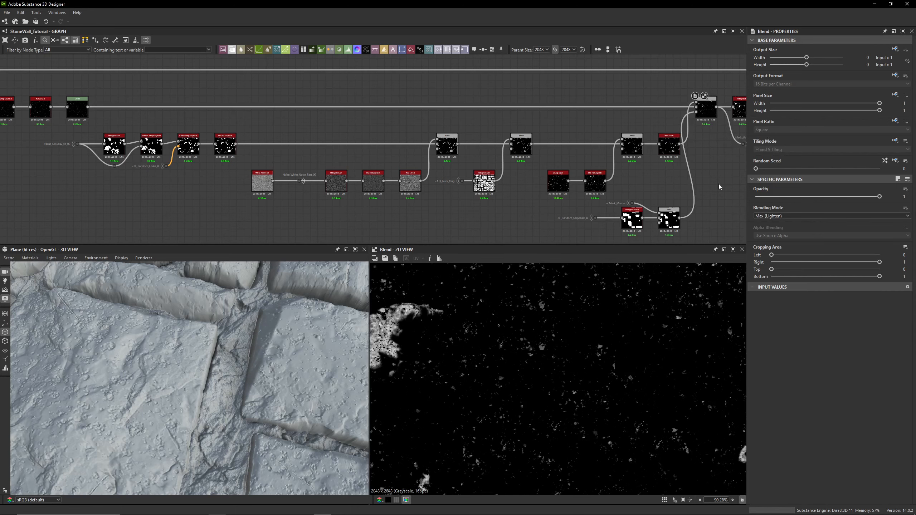
pyautogui.moveTo(708, 141); pyautogui.dragTo(594, 140, button='middle')
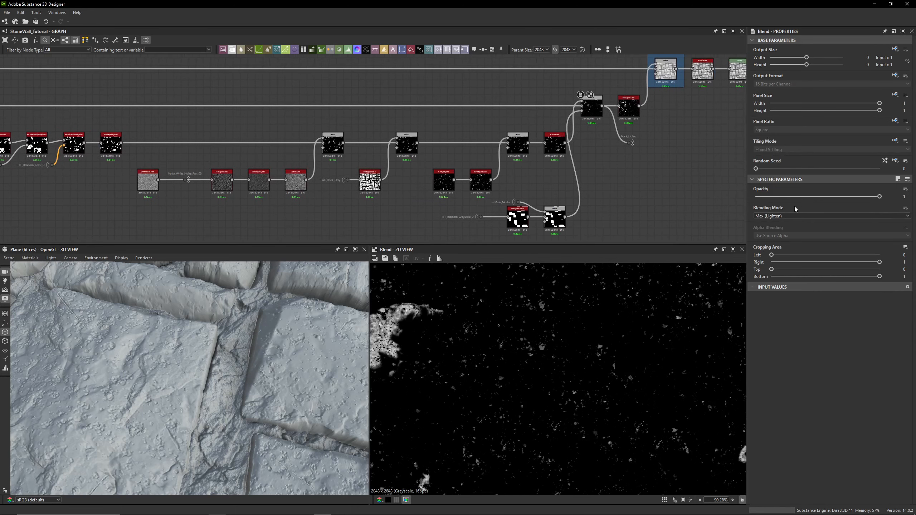
pyautogui.moveTo(372, 123); pyautogui.dragTo(482, 119, button='middle')
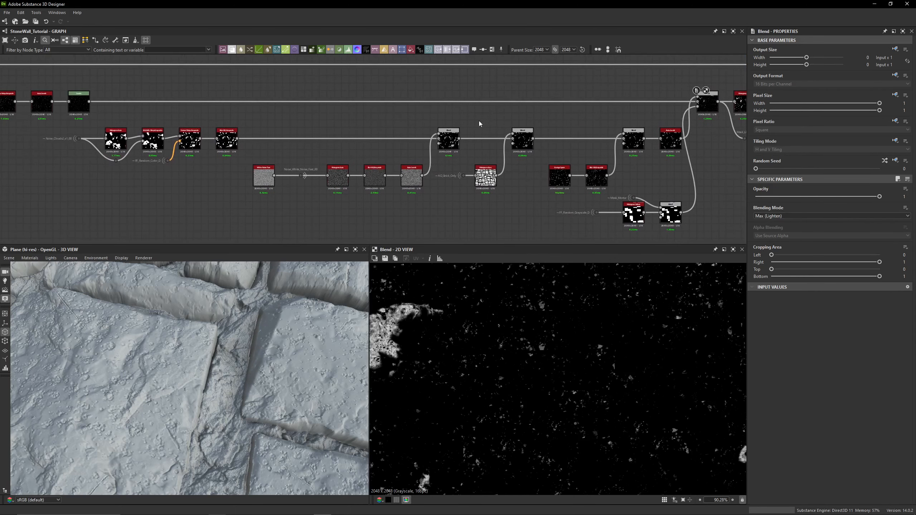
pyautogui.moveTo(400, 134); pyautogui.dragTo(541, 140, button='middle')
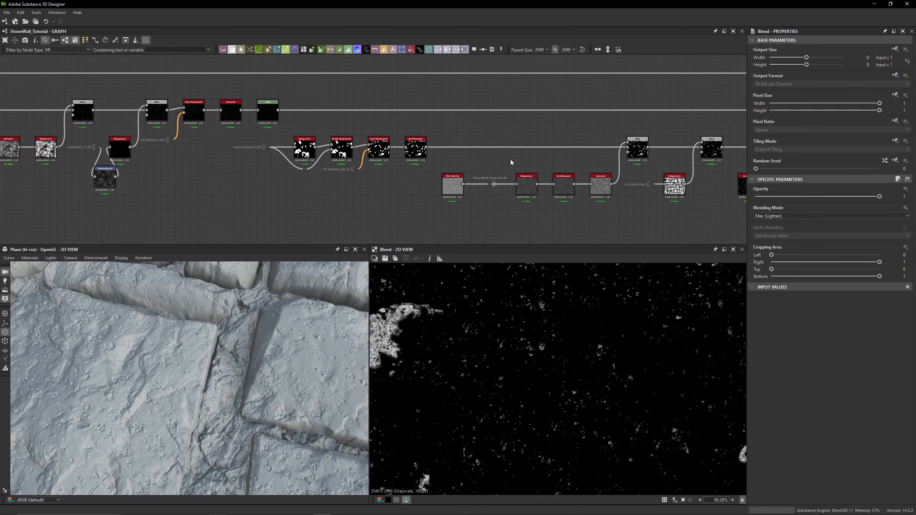
pyautogui.scroll(5, 253, 148)
# - Preview the Noise_Clouds2 portal, Histogram Scan and Multidirectional Warp Grayscale nodes
pyautogui.click(316, 152)
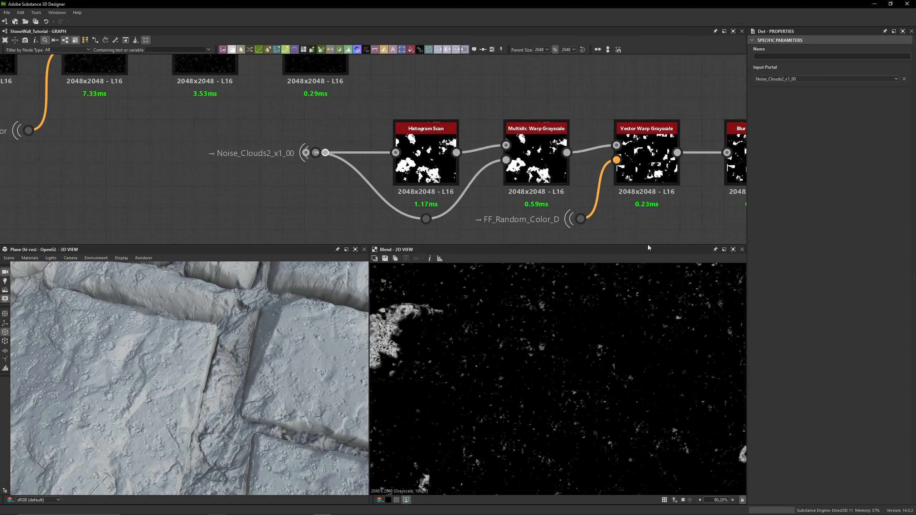
pyautogui.scroll(-2, 325, 215)
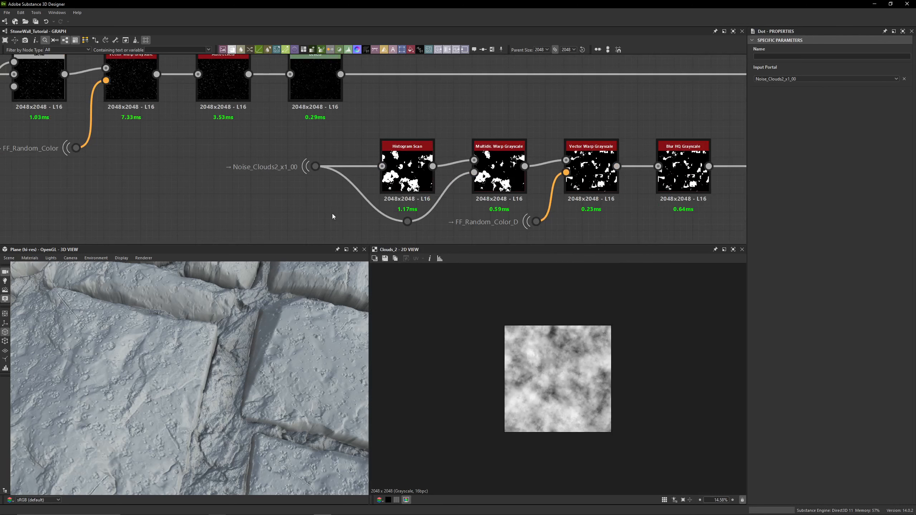
pyautogui.click(406, 173)
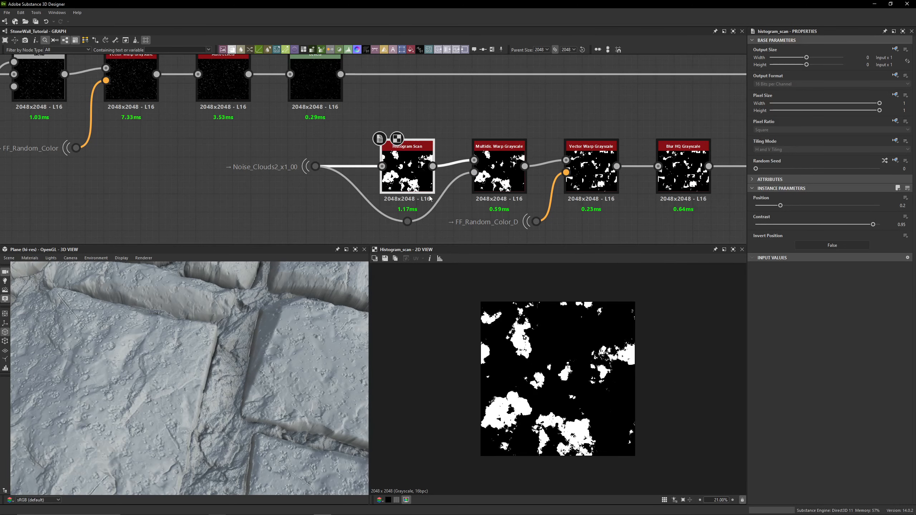
pyautogui.moveTo(583, 161); pyautogui.dragTo(570, 132, button='middle')
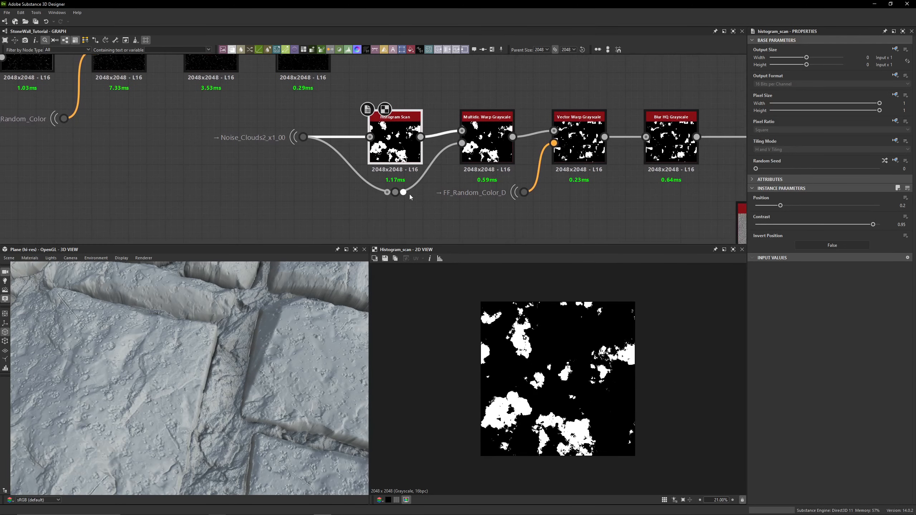
pyautogui.doubleClick(476, 151)
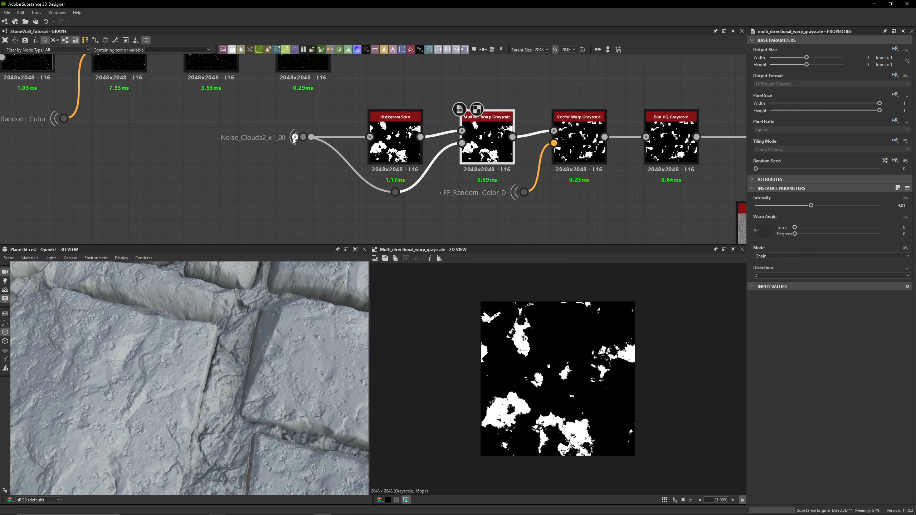
pyautogui.doubleClick(408, 154)
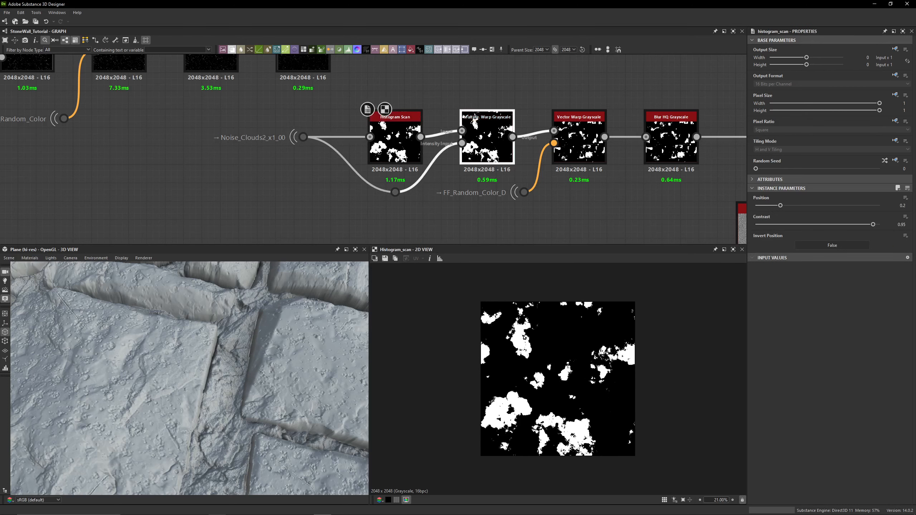
# - Preview the Multidirectional Warp Grayscale and Vector Warp Grayscale nodes, then zoom out over the graph
pyautogui.doubleClick(492, 150)
pyautogui.doubleClick(578, 148)
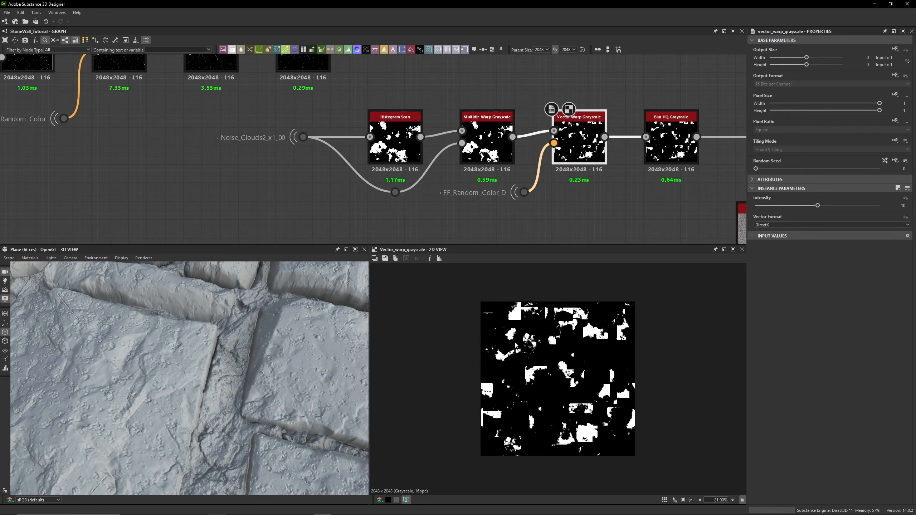
pyautogui.scroll(-5, 276, 386)
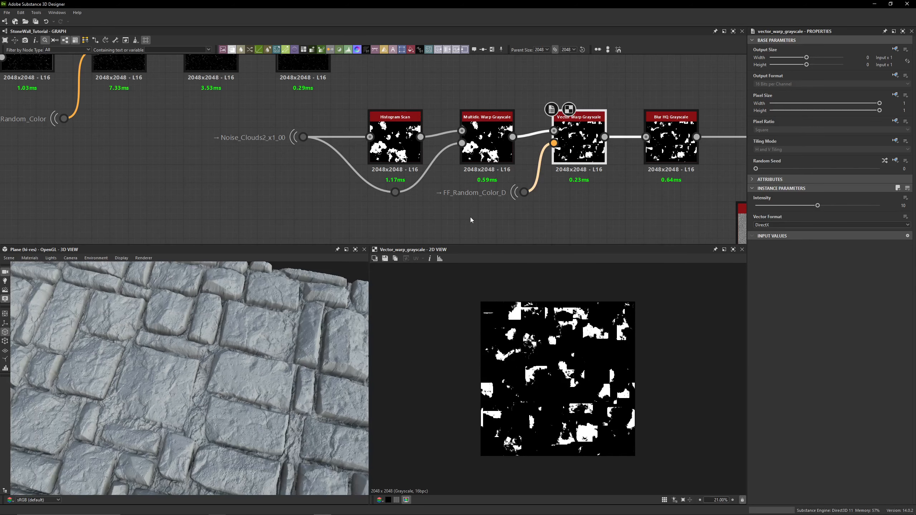
pyautogui.scroll(-4, 554, 219)
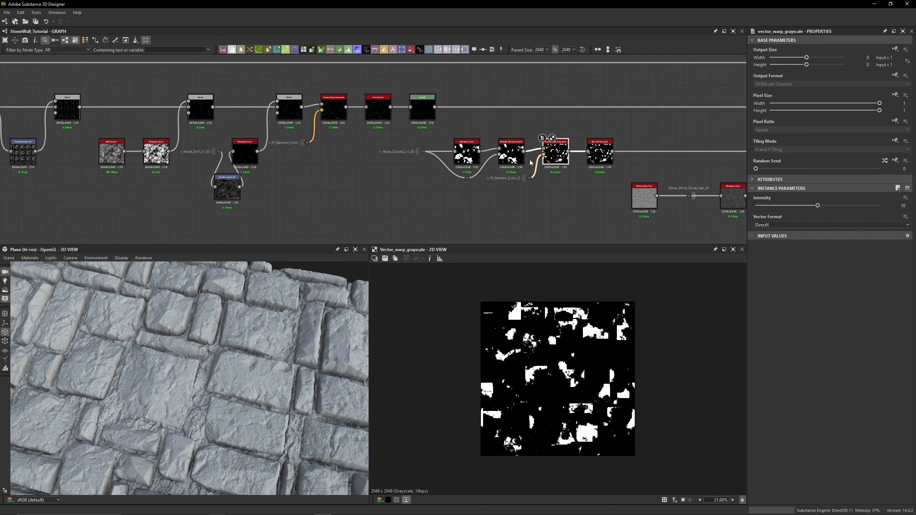
pyautogui.scroll(-6, 527, 166)
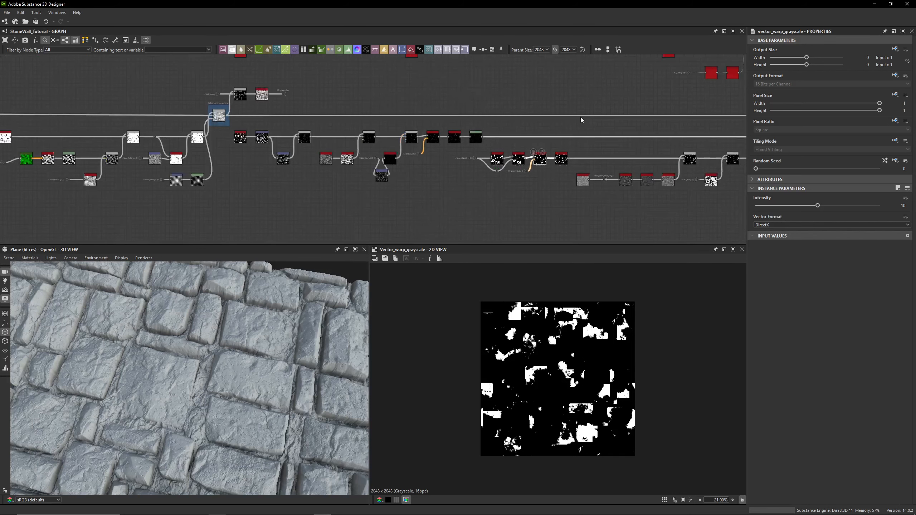
# - Navigate the graph to the color test section and inspect the stone surface in the 3D view
pyautogui.moveTo(505, 173); pyautogui.dragTo(127, 231, button='middle')
pyautogui.moveTo(454, 111); pyautogui.dragTo(434, 263, button='middle')
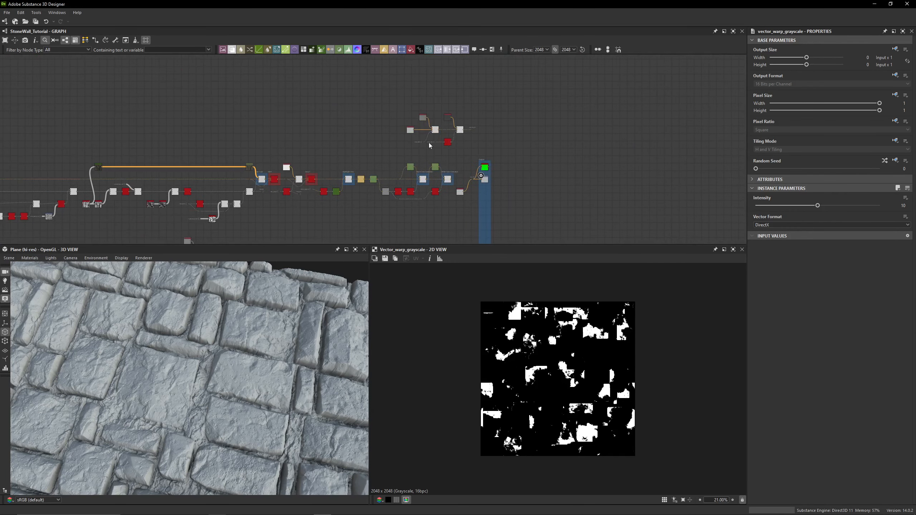
pyautogui.scroll(9, 426, 142)
pyautogui.moveTo(397, 126); pyautogui.dragTo(333, 189, button='middle')
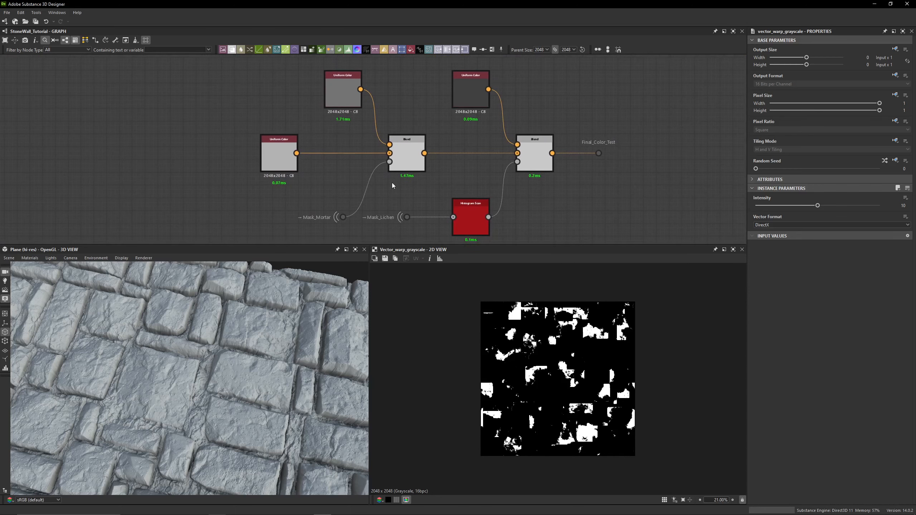
pyautogui.scroll(-2, 592, 199)
pyautogui.moveTo(591, 199); pyautogui.dragTo(541, 94, button='middle')
pyautogui.scroll(-2, 567, 130)
pyautogui.moveTo(539, 76); pyautogui.dragTo(536, 198)
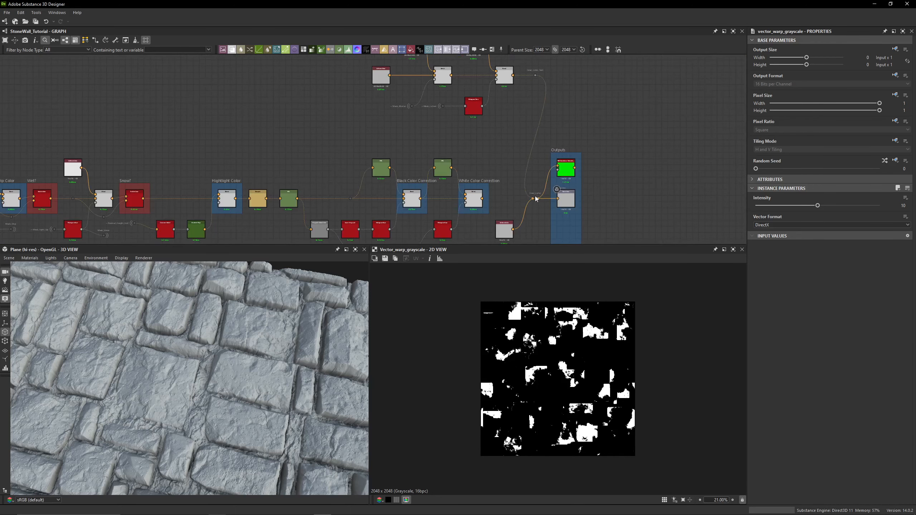
pyautogui.moveTo(235, 411); pyautogui.dragTo(178, 354)
pyautogui.scroll(5, 178, 353)
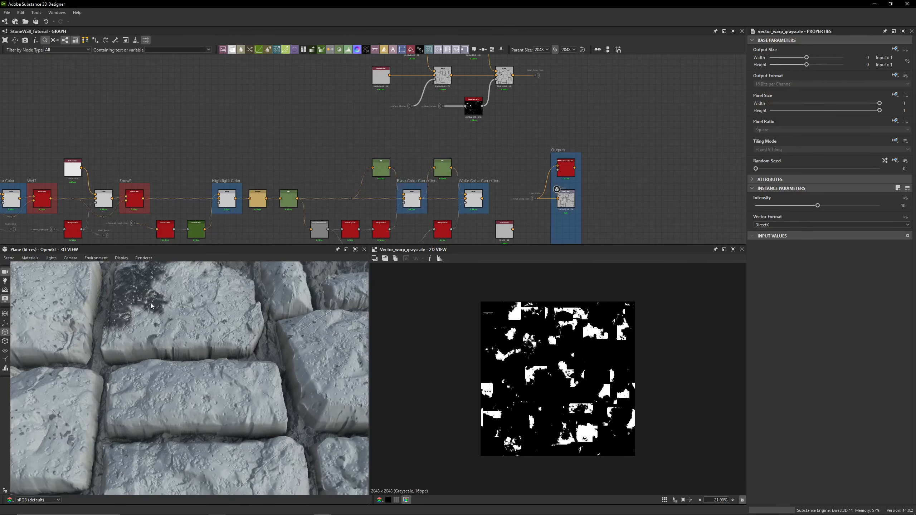
pyautogui.moveTo(499, 109); pyautogui.dragTo(496, 145, button='middle')
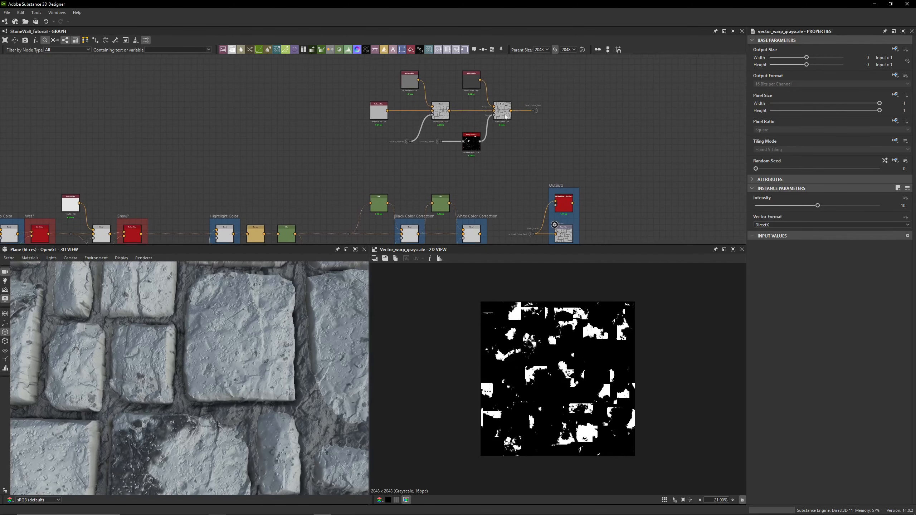
# - Preview the final Blend node of the color test and examine its result closely in the 2D view
pyautogui.doubleClick(502, 111)
pyautogui.scroll(5, 536, 392)
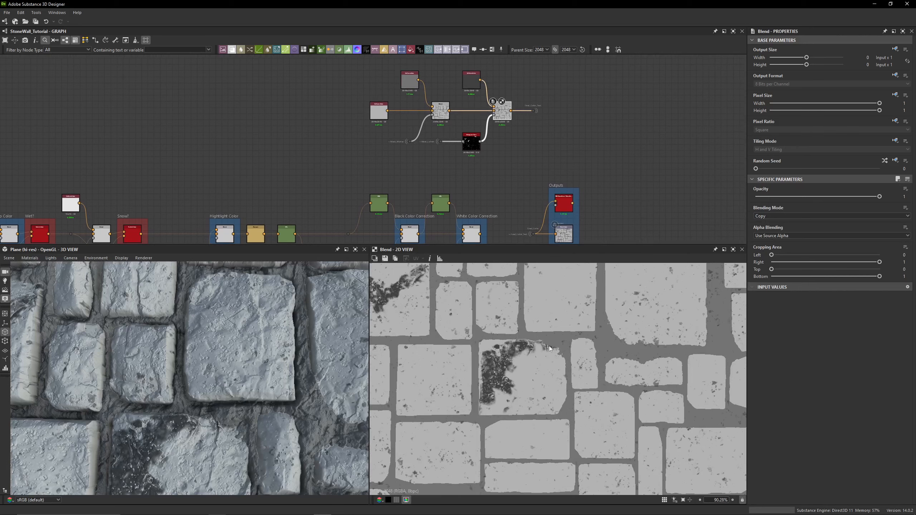
pyautogui.scroll(3, 490, 326)
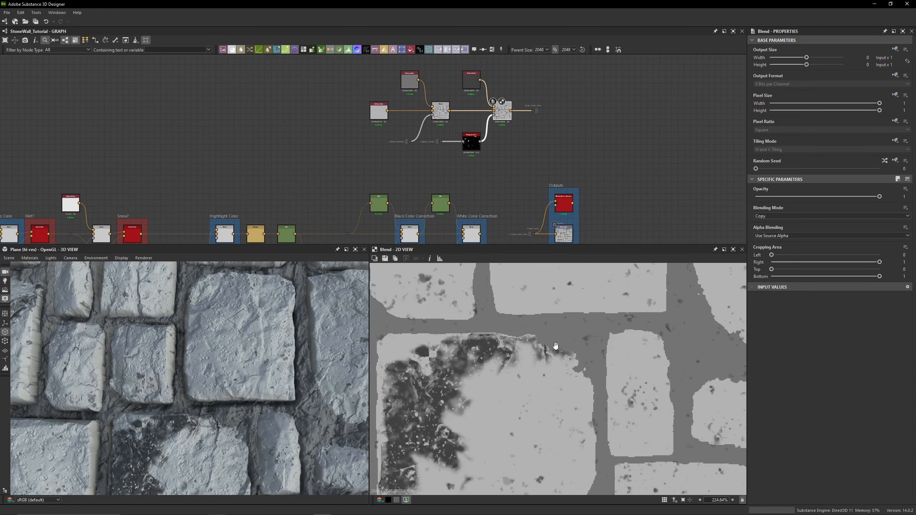
pyautogui.moveTo(556, 346); pyautogui.dragTo(604, 314, button='middle')
pyautogui.moveTo(360, 78); pyautogui.dragTo(485, 79)
pyautogui.click(525, 79)
pyautogui.scroll(-5, 183, 390)
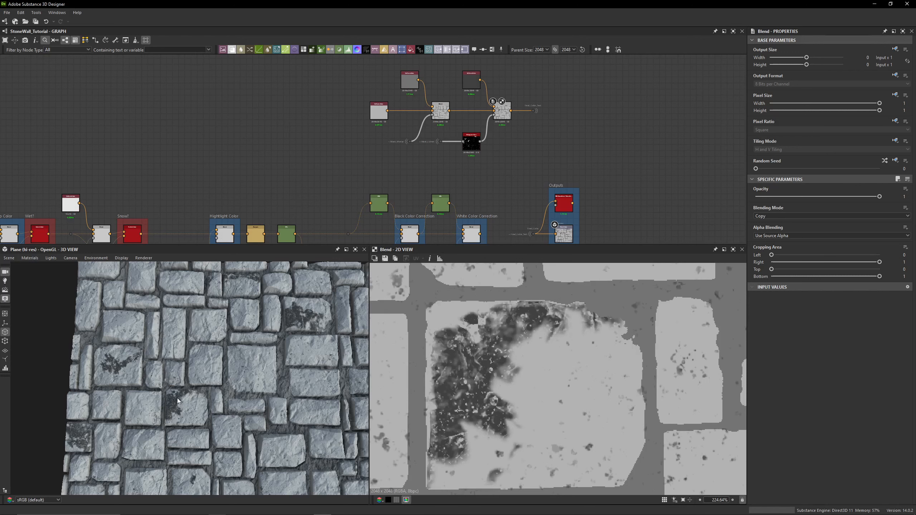
pyautogui.scroll(5, 380, 110)
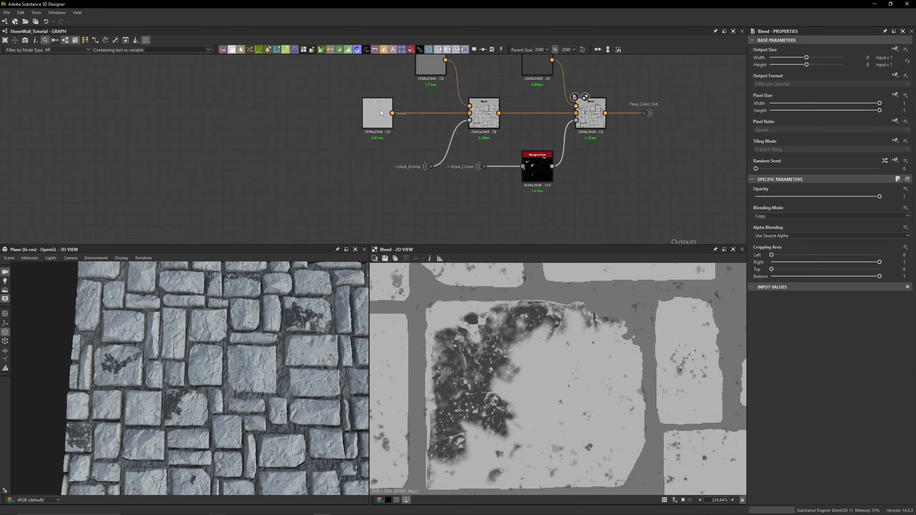
# - Inspect the Uniform Color nodes and the first Blend node feeding the color test
pyautogui.click(381, 113)
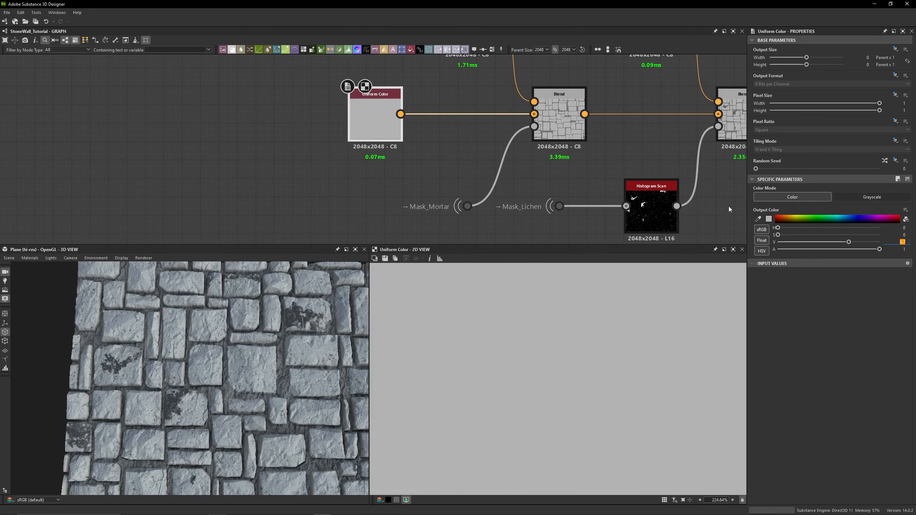
pyautogui.scroll(-5, 415, 174)
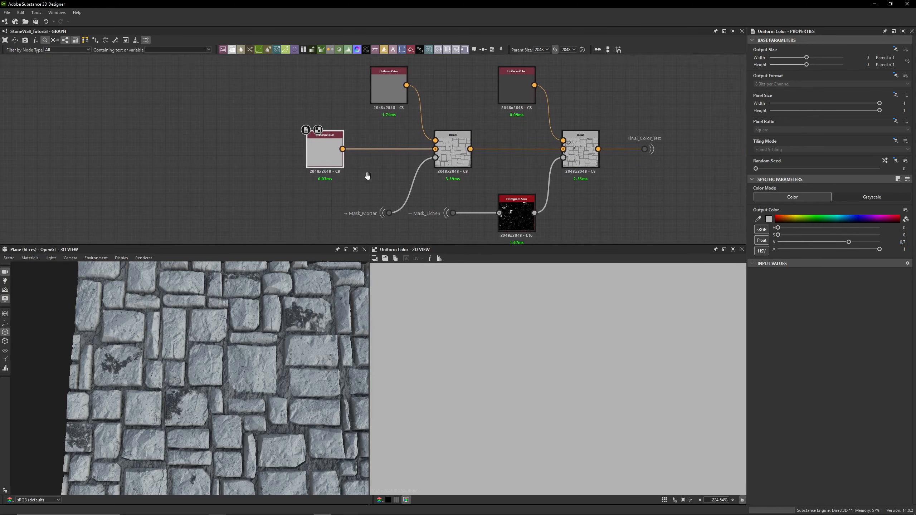
pyautogui.moveTo(367, 176); pyautogui.dragTo(356, 178, button='middle')
pyautogui.click(441, 158)
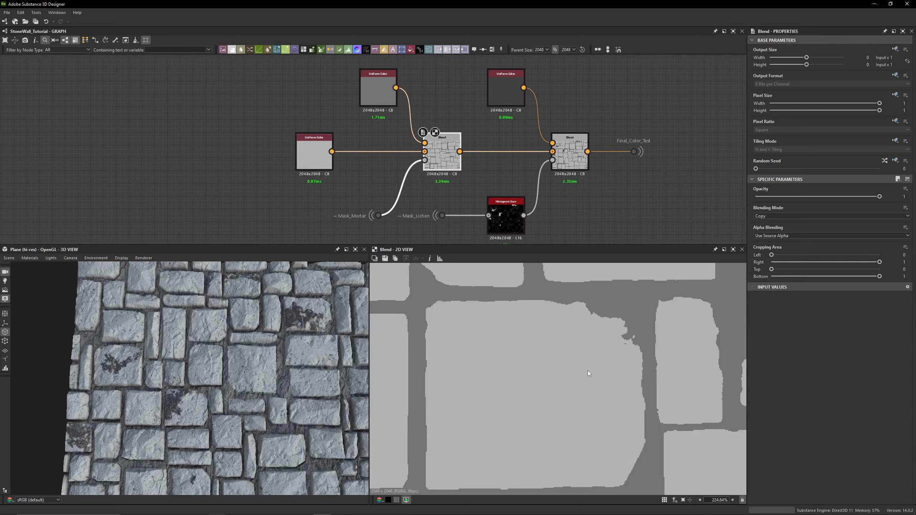
pyautogui.scroll(-5, 589, 373)
pyautogui.click(379, 92)
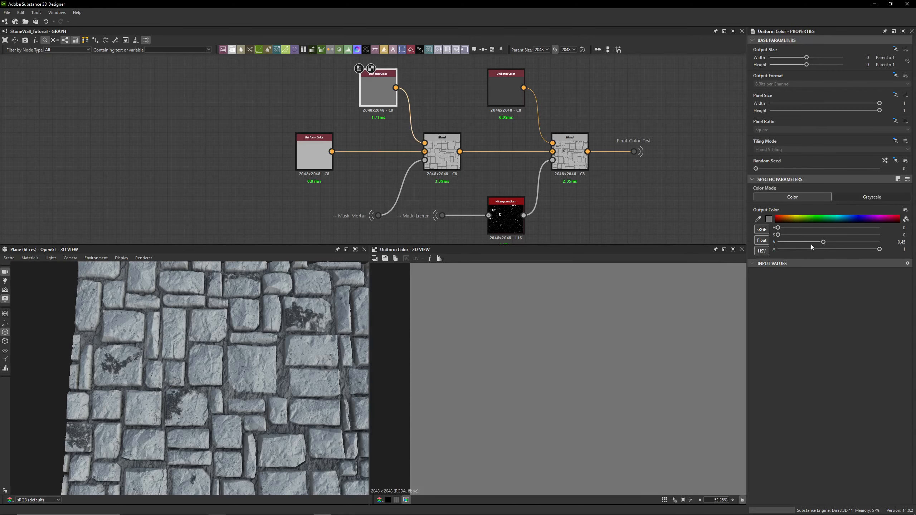
pyautogui.doubleClick(901, 242)
pyautogui.scroll(5, 361, 217)
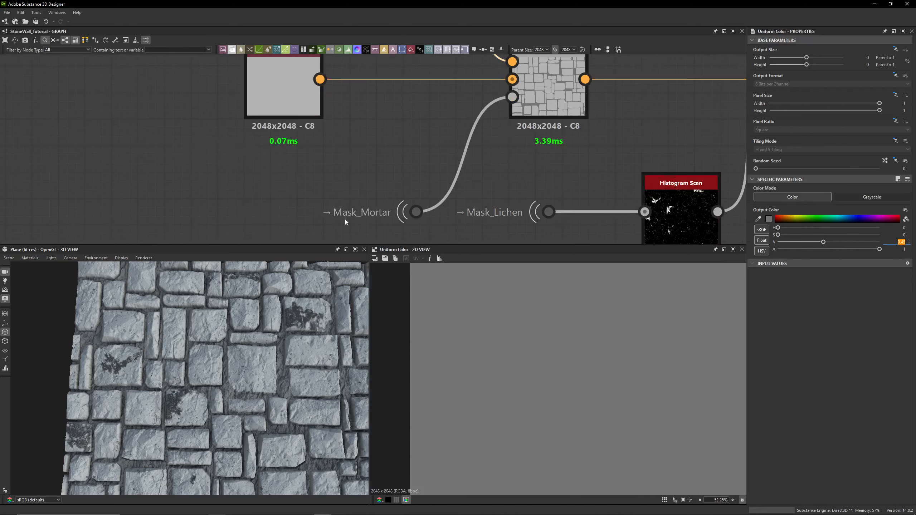
# - Check the Mask_Mortar portal's connection and preview both Blend nodes of the color test
pyautogui.click(448, 209)
pyautogui.scroll(-5, 521, 186)
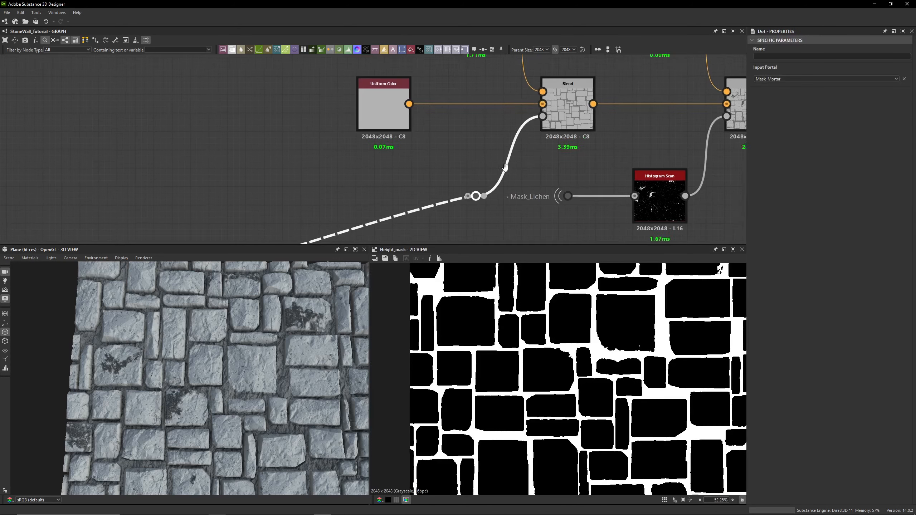
pyautogui.click(504, 125)
pyautogui.moveTo(457, 161); pyautogui.dragTo(286, 158, button='middle')
pyautogui.click(428, 145)
pyautogui.moveTo(429, 145); pyautogui.dragTo(414, 164, button='middle')
pyautogui.doubleClick(522, 141)
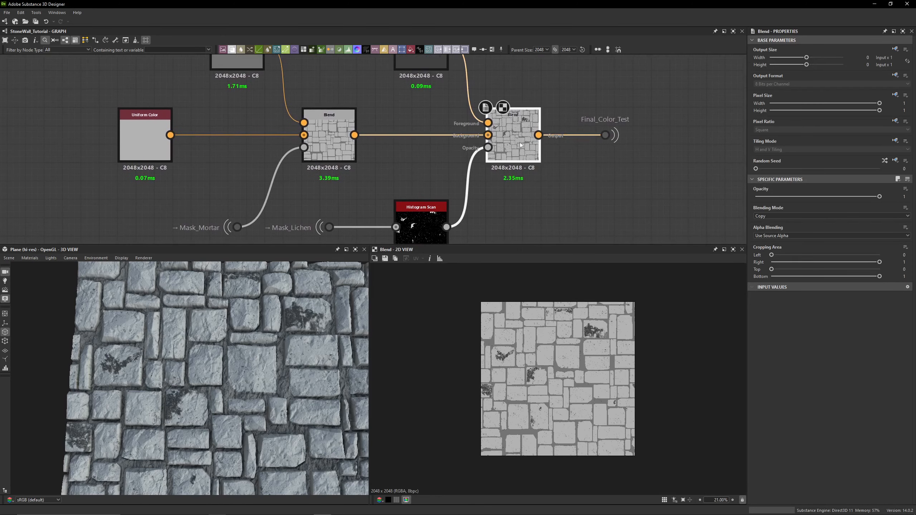
pyautogui.doubleClick(332, 142)
pyautogui.doubleClick(507, 147)
pyautogui.moveTo(506, 149); pyautogui.dragTo(505, 203, button='middle')
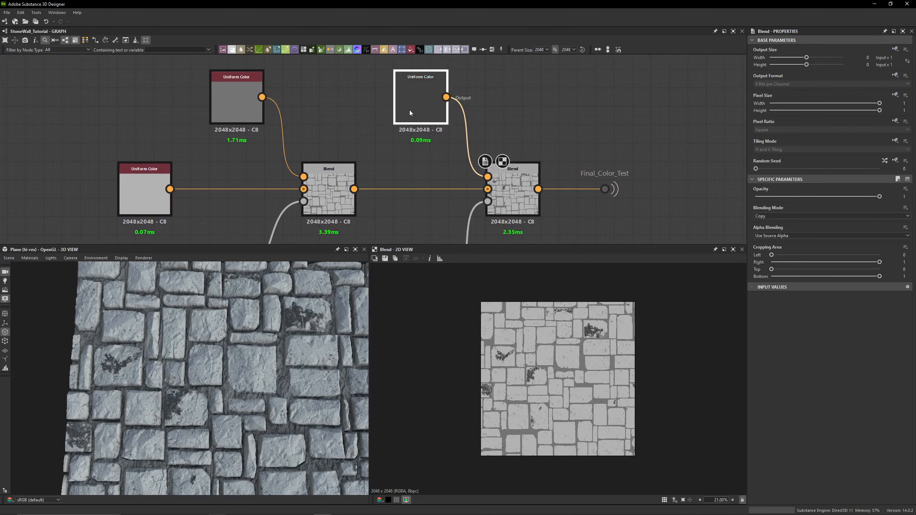
# - Set the second Uniform Color node's value to 0.3
pyautogui.doubleClick(410, 111)
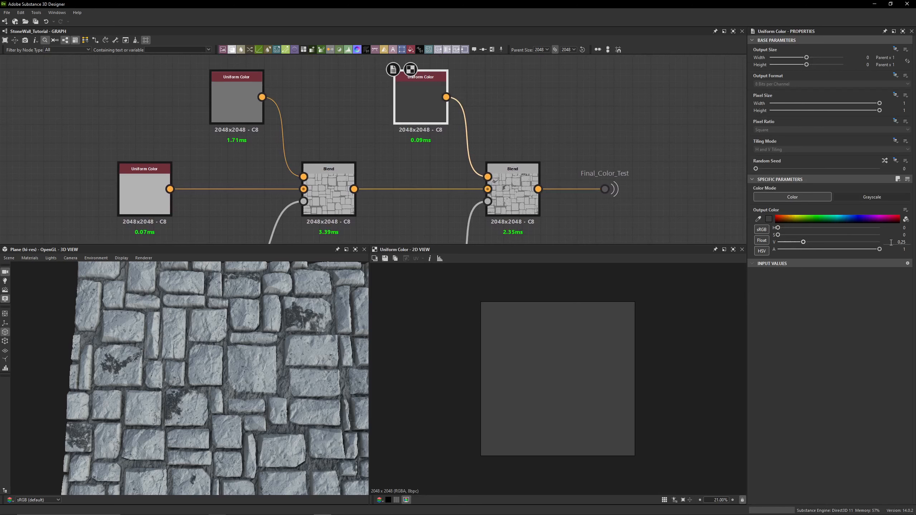
pyautogui.write('0.3')
pyautogui.press('Return')
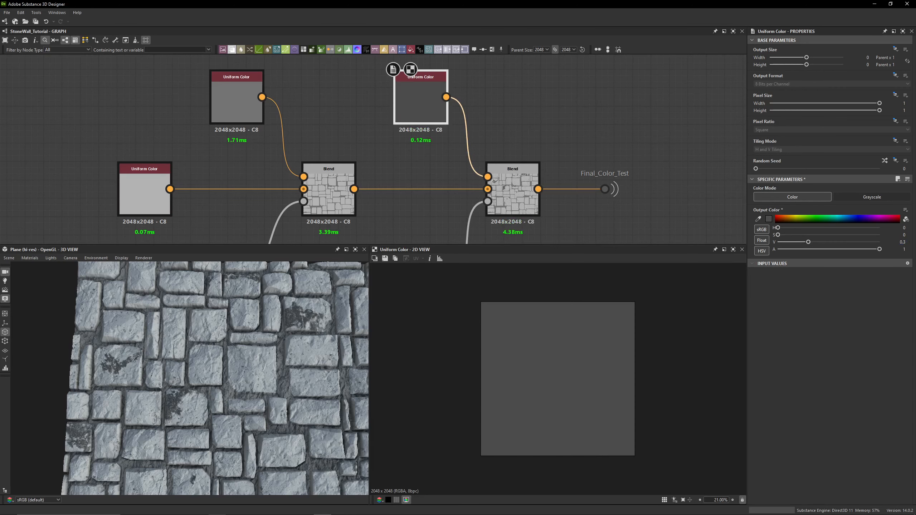
# - Check the Mask_Lichen portal and preview its Histogram Scan and the final Blend up close
pyautogui.moveTo(512, 222); pyautogui.dragTo(513, 145, button='middle')
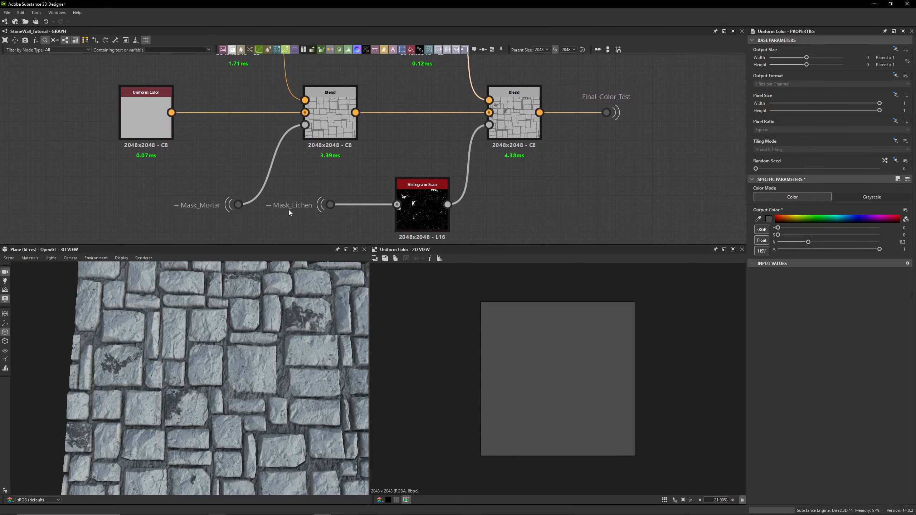
pyautogui.click(331, 205)
pyautogui.click(339, 219)
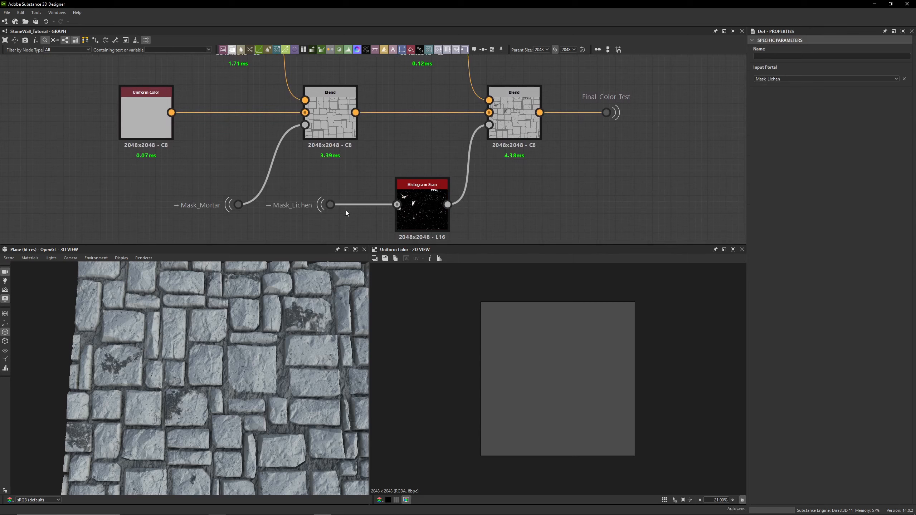
pyautogui.doubleClick(421, 209)
pyautogui.scroll(10, 524, 371)
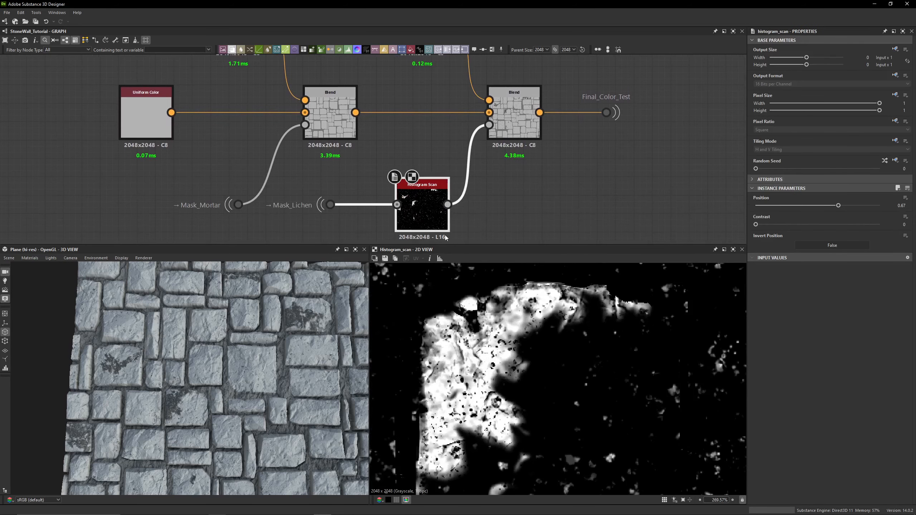
pyautogui.scroll(8, 222, 387)
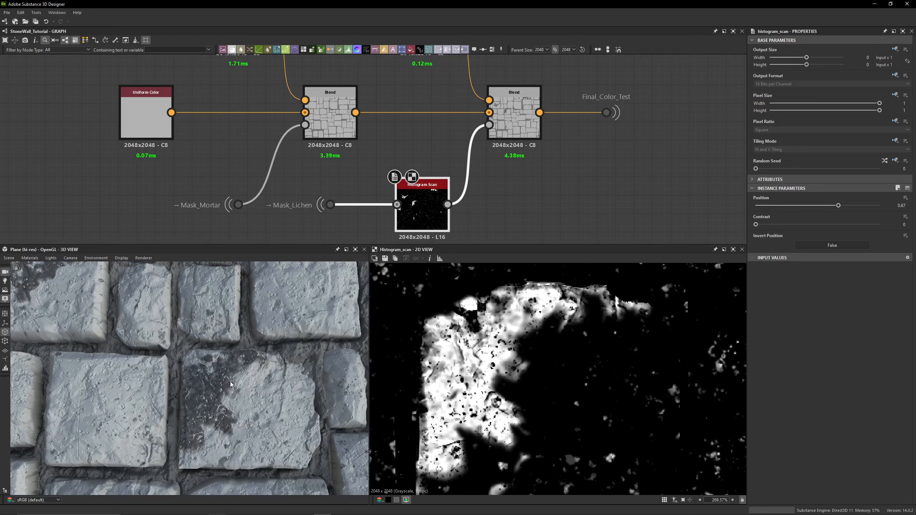
pyautogui.doubleClick(520, 127)
pyautogui.moveTo(571, 167); pyautogui.dragTo(534, 172, button='middle')
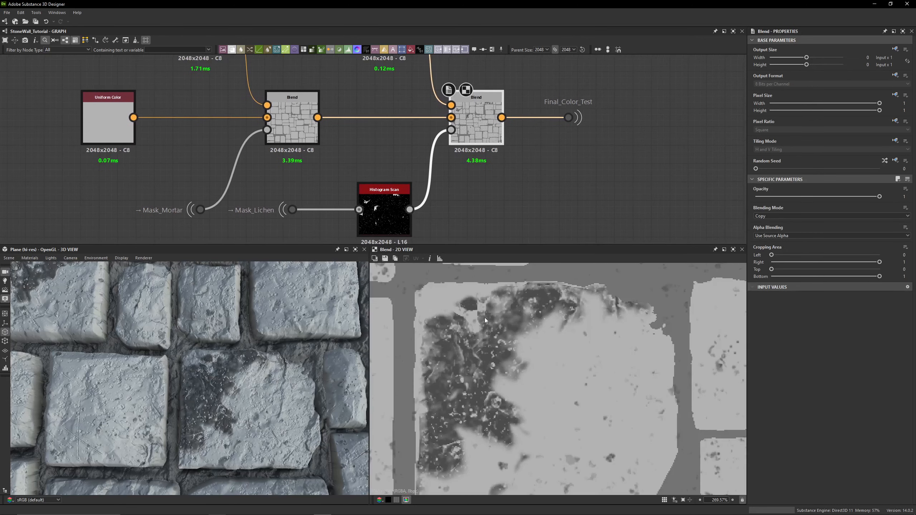
# - Set the lichen Histogram Scan's Position to 0.75
pyautogui.click(396, 216)
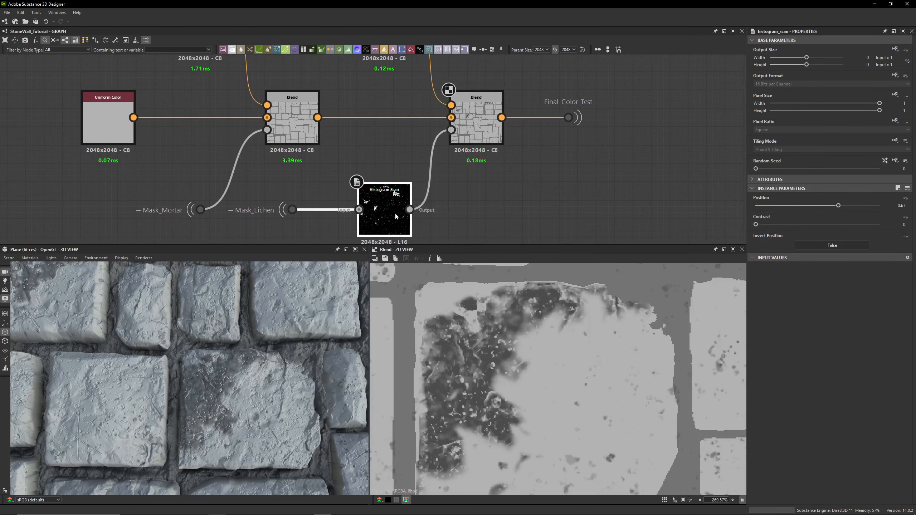
pyautogui.click(478, 121)
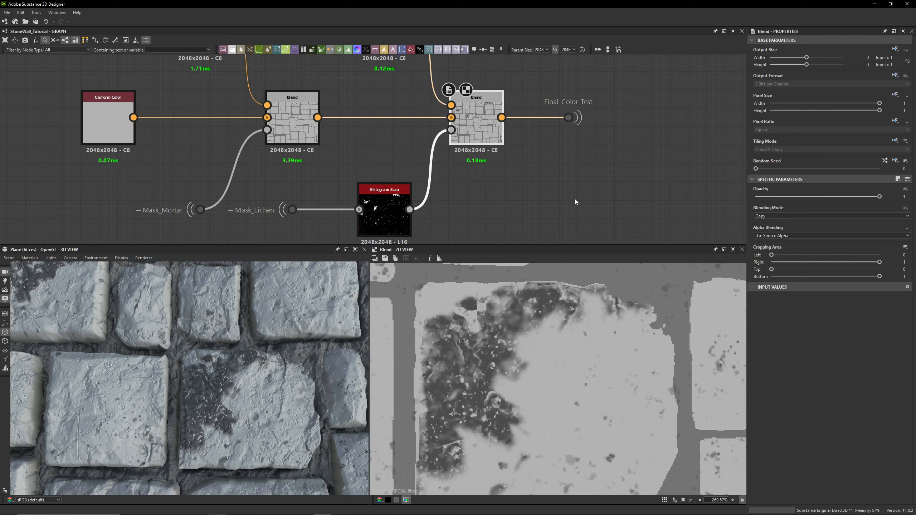
pyautogui.click(387, 222)
pyautogui.doubleClick(902, 206)
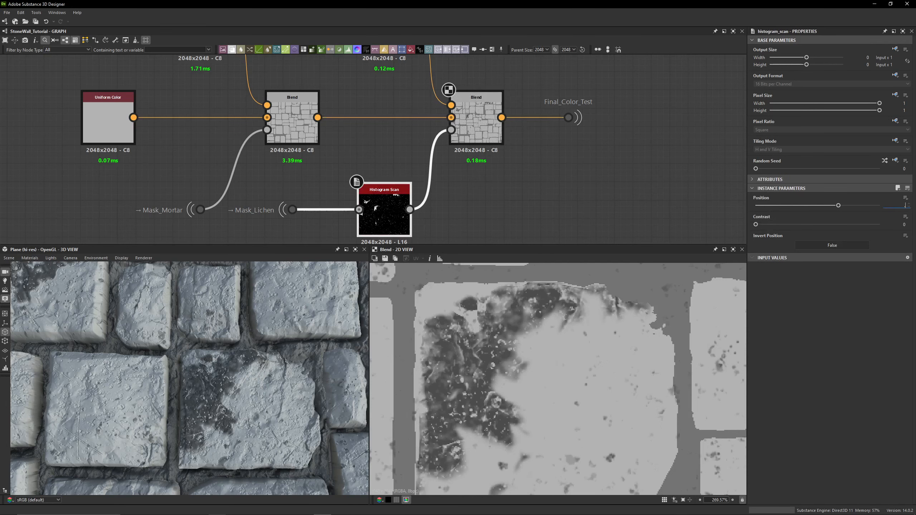
pyautogui.write('0.75')
pyautogui.press('Return')
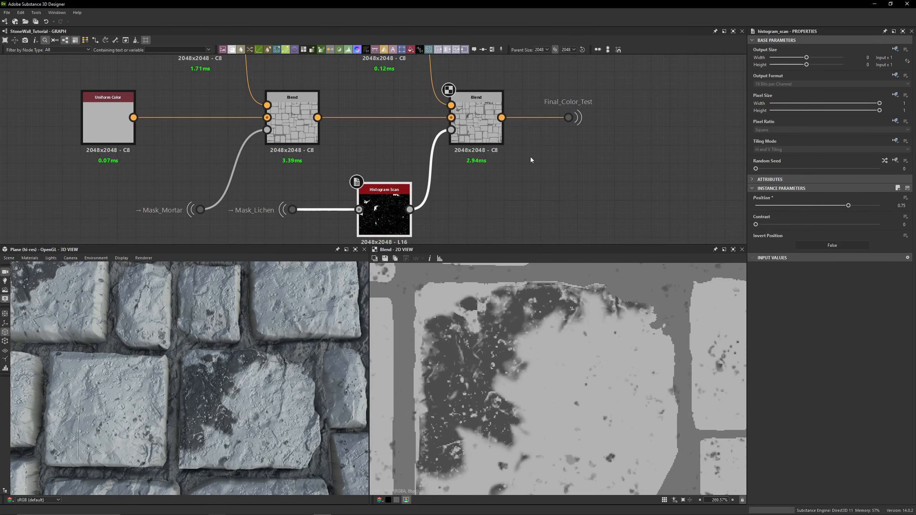
# - Follow the Final_Color_Test portal to the Final_Color link and preview the Base Color output
pyautogui.click(488, 128)
pyautogui.click(568, 117)
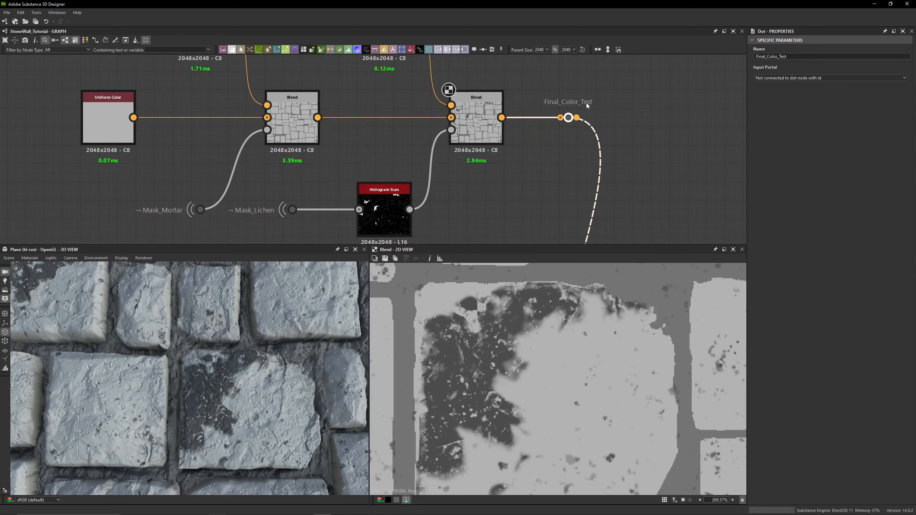
pyautogui.scroll(-4, 586, 103)
pyautogui.moveTo(563, 152); pyautogui.dragTo(471, 75, button='middle')
pyautogui.scroll(5, 529, 199)
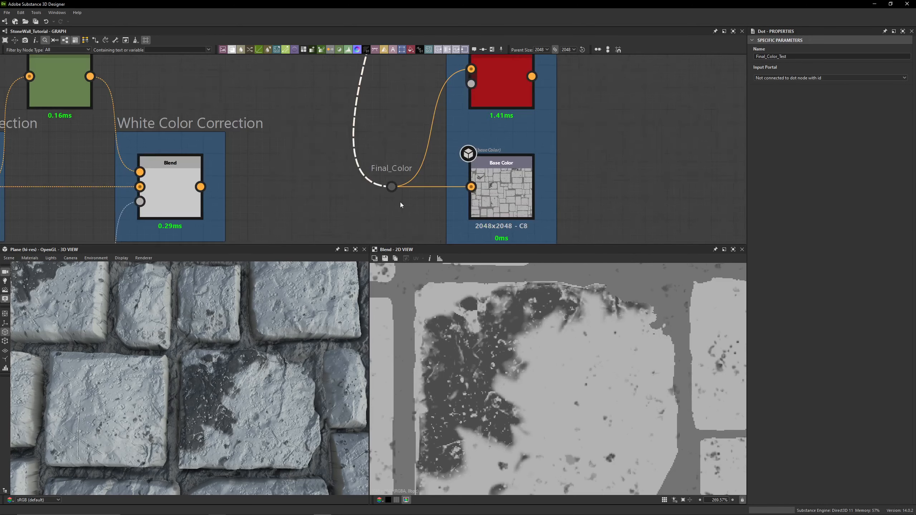
pyautogui.click(392, 187)
pyautogui.doubleClick(506, 203)
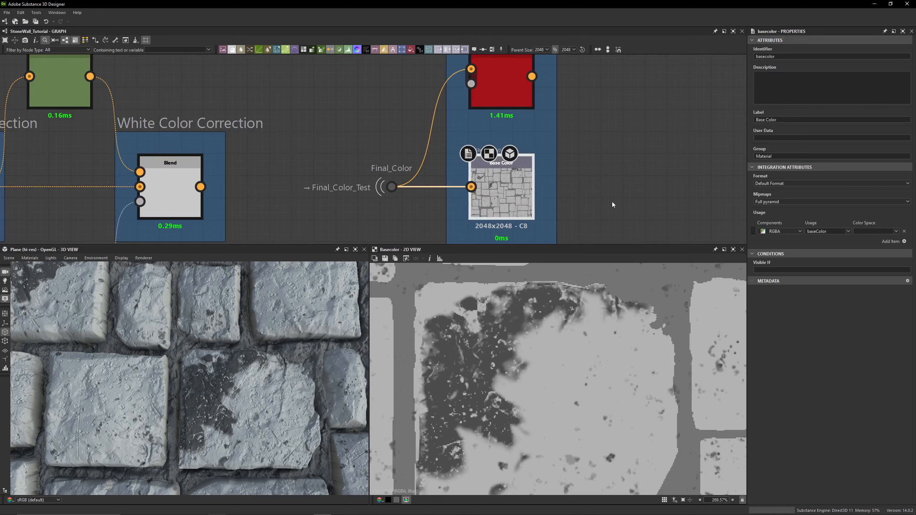
# - Select the PBR base color validation node and inspect the wall closely in the 3D preview
pyautogui.moveTo(623, 210); pyautogui.dragTo(636, 261, button='middle')
pyautogui.click(521, 119)
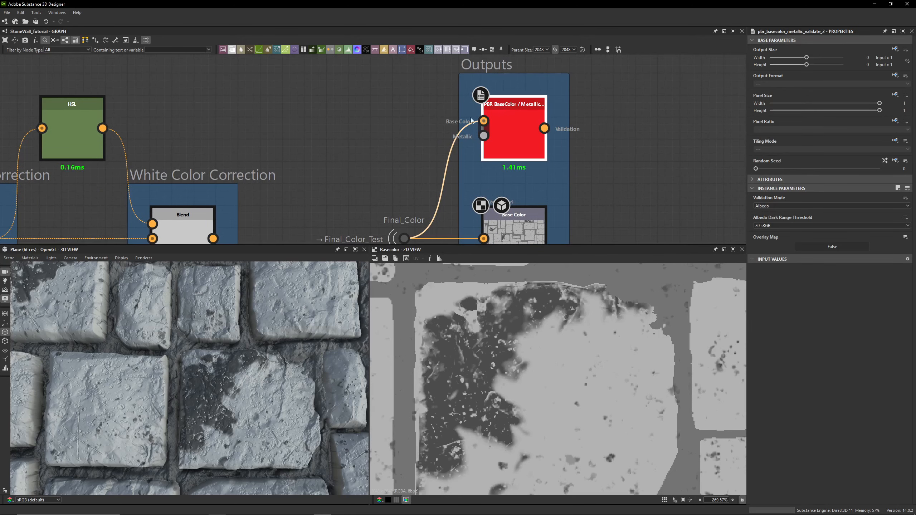
pyautogui.scroll(-5, 357, 134)
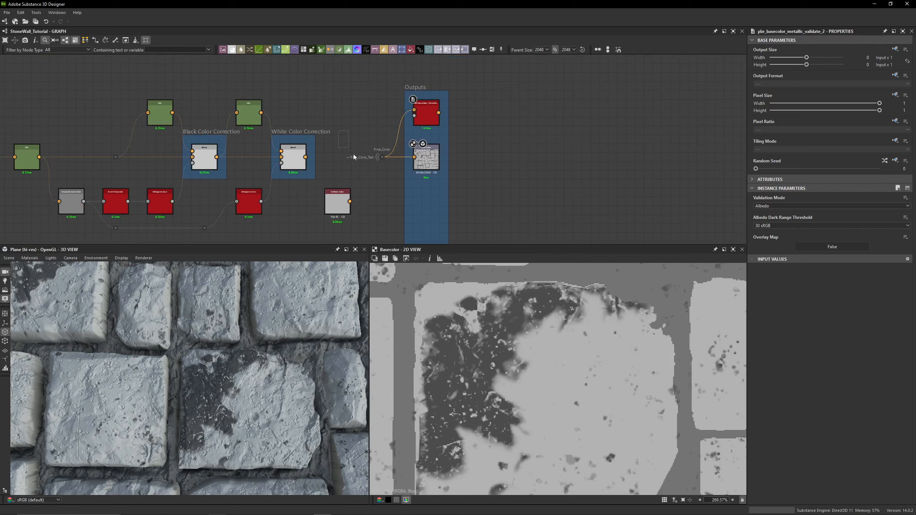
pyautogui.scroll(-2, 224, 365)
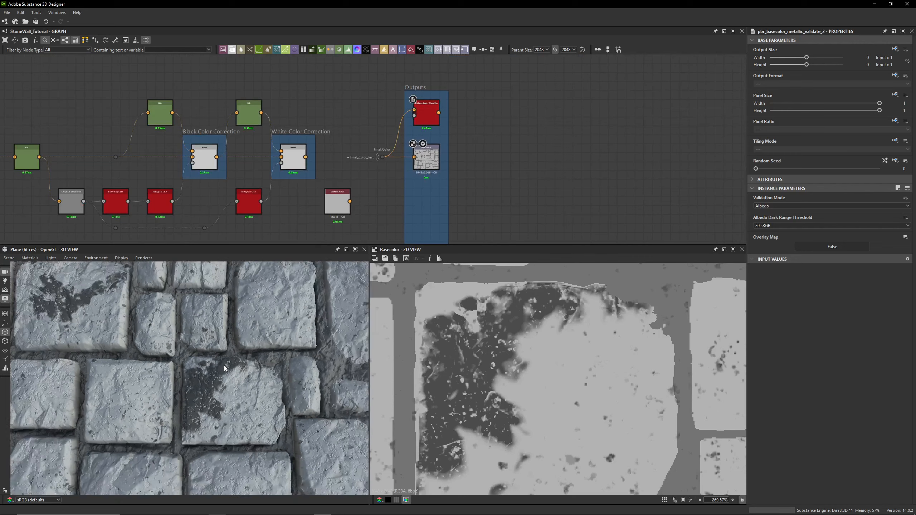
pyautogui.scroll(-3, 224, 365)
pyautogui.moveTo(230, 390); pyautogui.dragTo(202, 322)
pyautogui.scroll(-3, 341, 80)
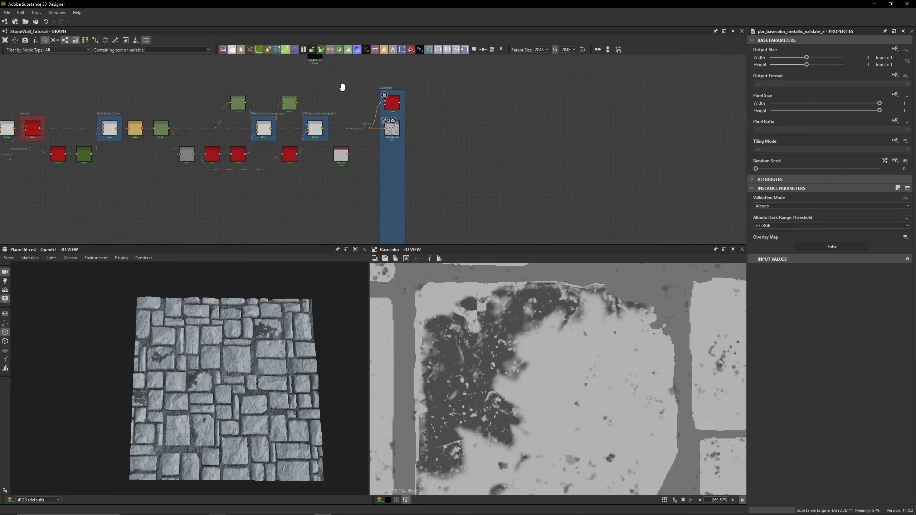
# - Find the lichen mask's Blend node and bypass it on and off to compare the wall with and without lichen
pyautogui.moveTo(341, 82); pyautogui.dragTo(360, 173, button='middle')
pyautogui.scroll(-3, 384, 149)
pyautogui.moveTo(435, 133); pyautogui.dragTo(574, 51, button='middle')
pyautogui.moveTo(116, 206); pyautogui.dragTo(351, 149, button='middle')
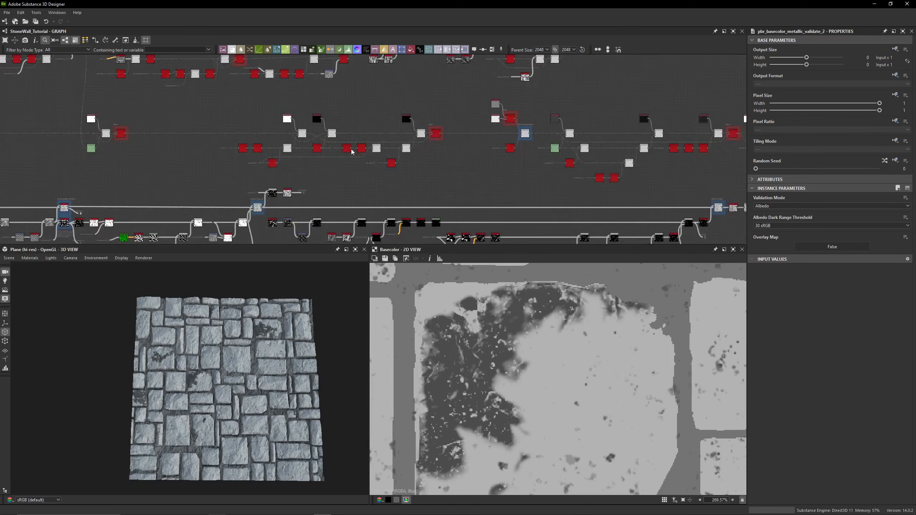
pyautogui.scroll(-3, 352, 150)
pyautogui.moveTo(83, 238); pyautogui.dragTo(515, 213, button='middle')
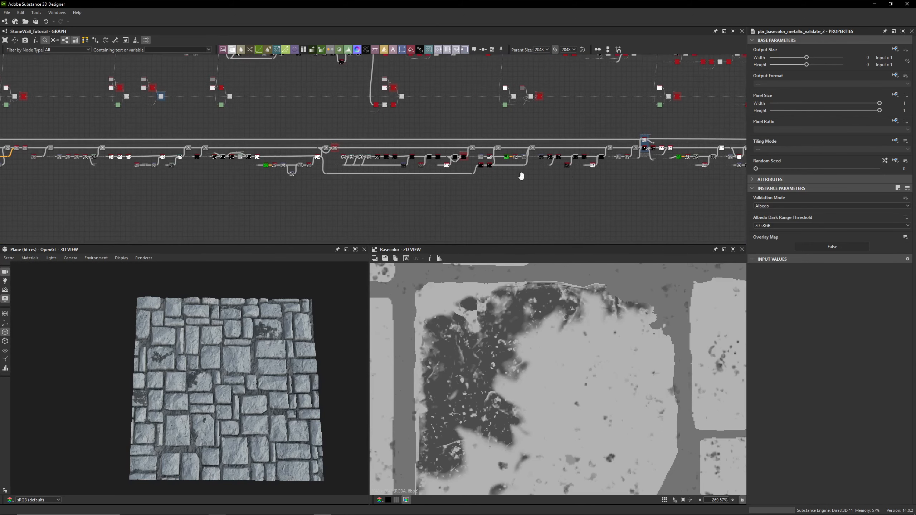
pyautogui.moveTo(522, 176); pyautogui.dragTo(146, 176, button='middle')
pyautogui.moveTo(567, 160); pyautogui.dragTo(193, 150, button='middle')
pyautogui.scroll(2, 419, 162)
pyautogui.scroll(3, 419, 163)
pyautogui.scroll(3, 298, 140)
pyautogui.scroll(3, 594, 150)
pyautogui.click(531, 131)
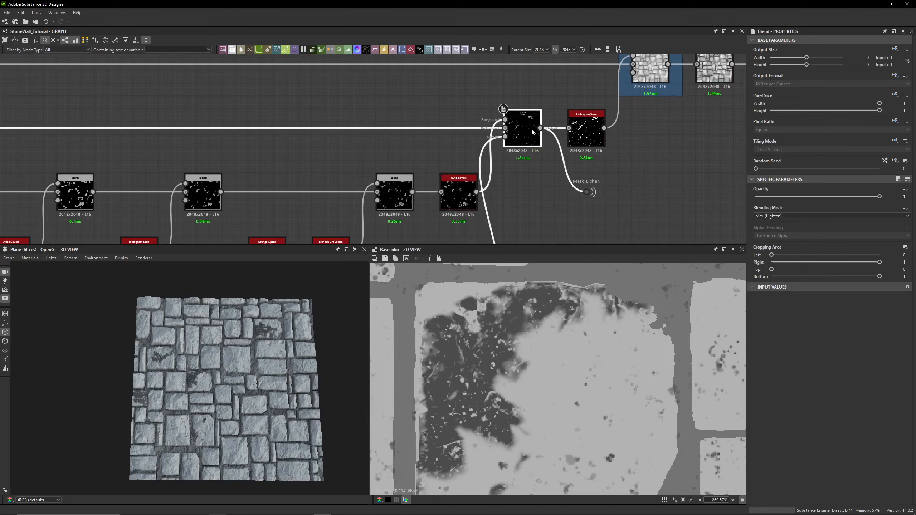
pyautogui.hotkey('shift', 'd')
pyautogui.scroll(10, 263, 411)
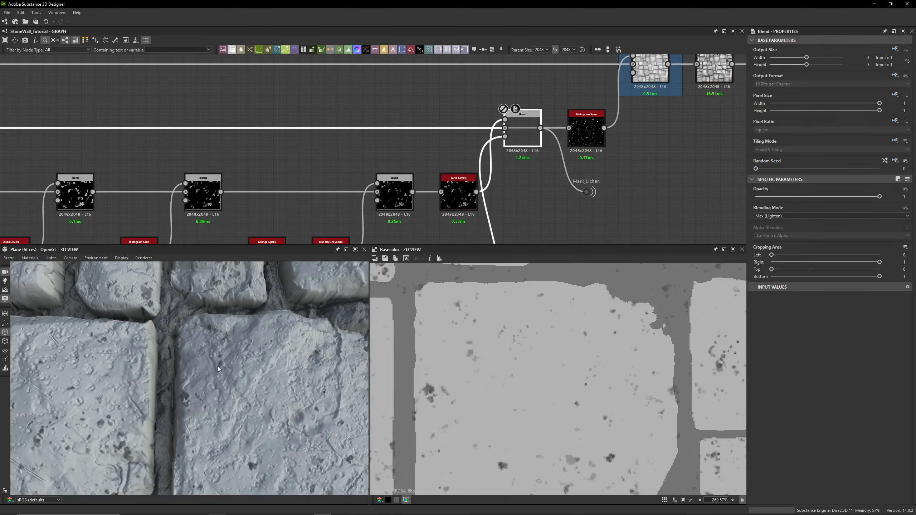
pyautogui.moveTo(264, 412); pyautogui.dragTo(275, 350, button='middle')
pyautogui.hotkey('shift', 'd')
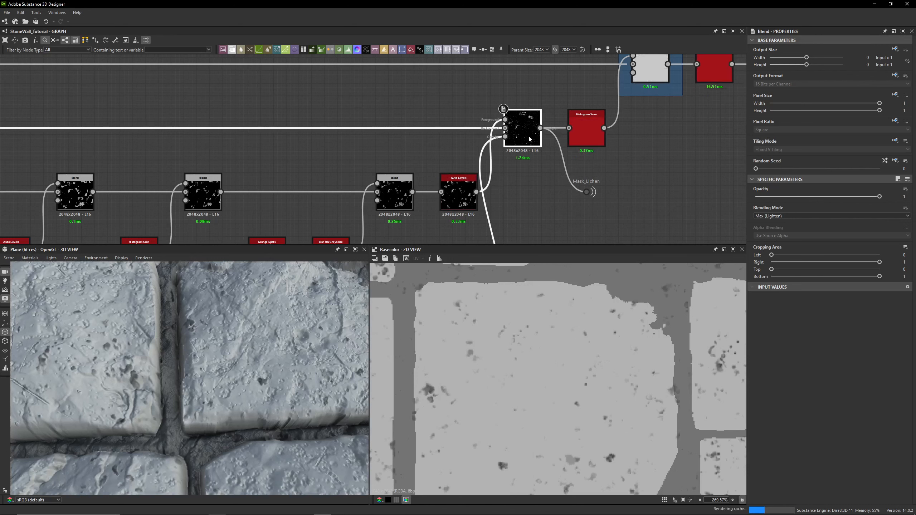
# - Preview the Levels node feeding the lichen Blend and toggle the Blend's bypass again to compare the 3D result
pyautogui.scroll(-3, 186, 125)
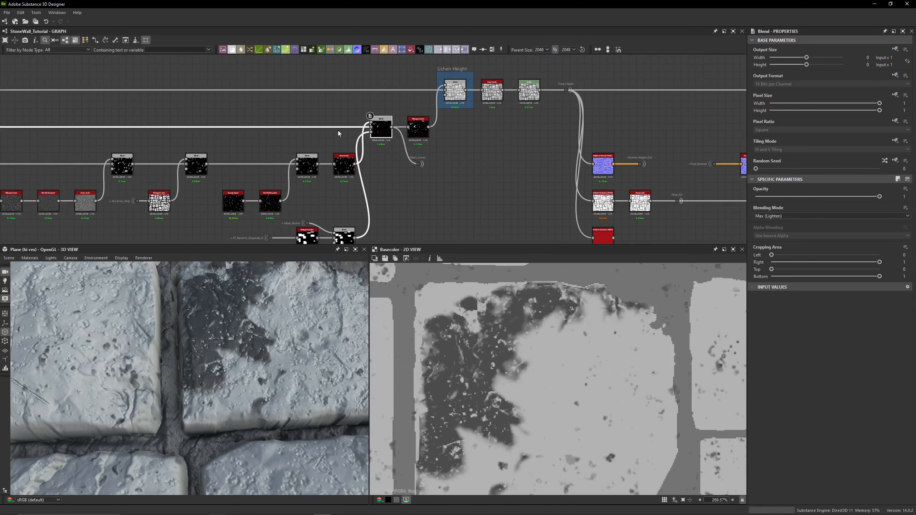
pyautogui.doubleClick(371, 127)
pyautogui.scroll(-4, 628, 341)
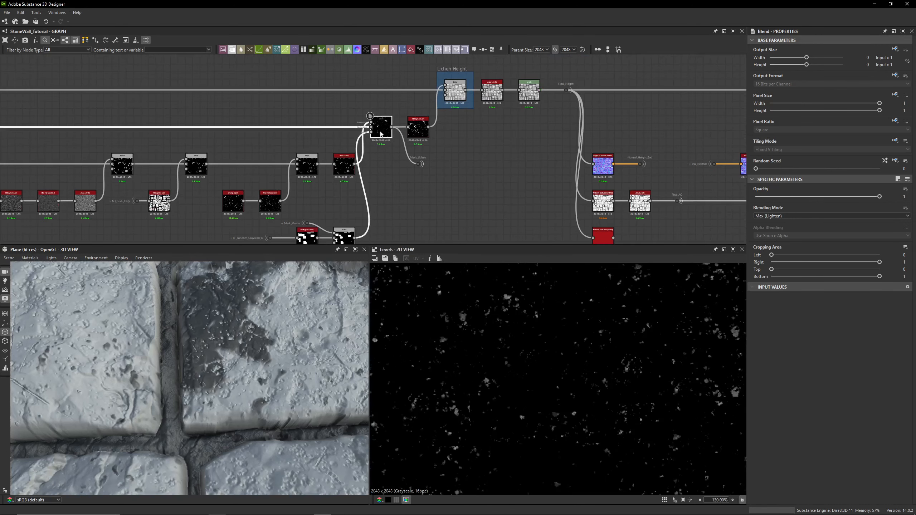
pyautogui.hotkey('shift', 'd')
pyautogui.scroll(-3, 312, 289)
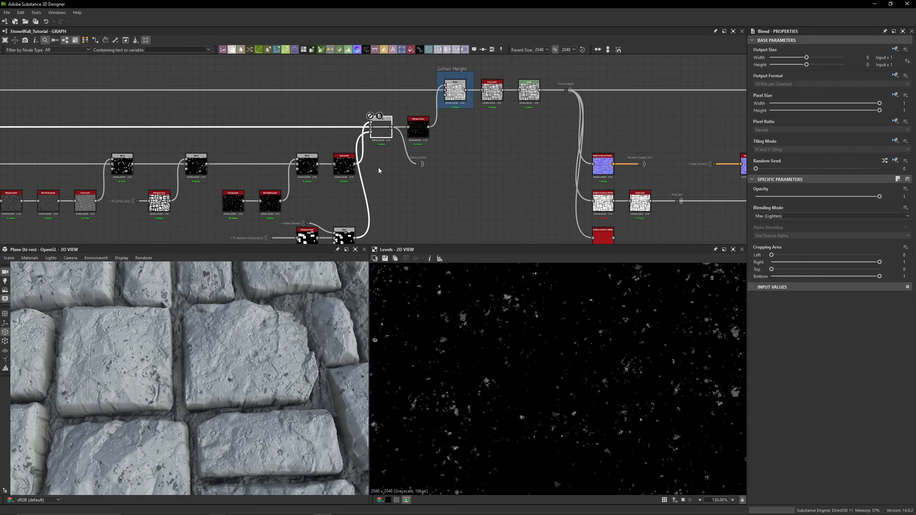
pyautogui.hotkey('shift', 'd')
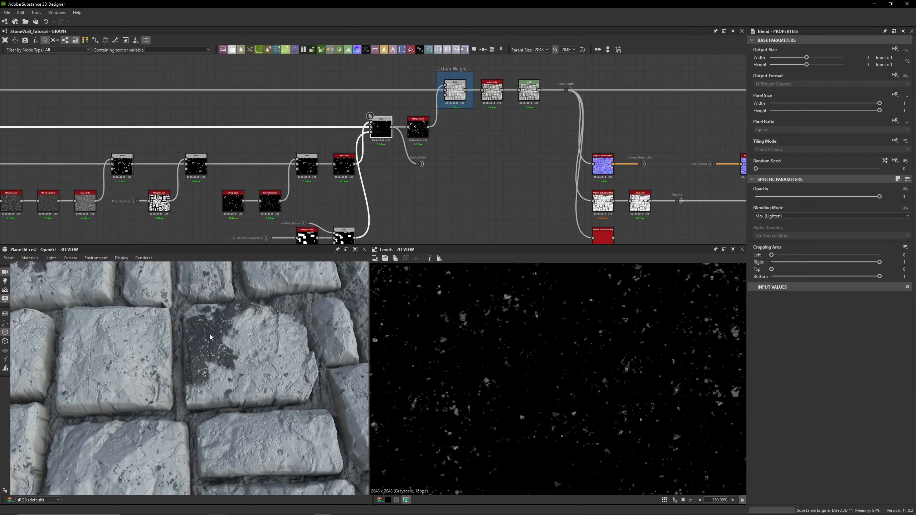
pyautogui.moveTo(211, 337); pyautogui.dragTo(254, 376, button='middle')
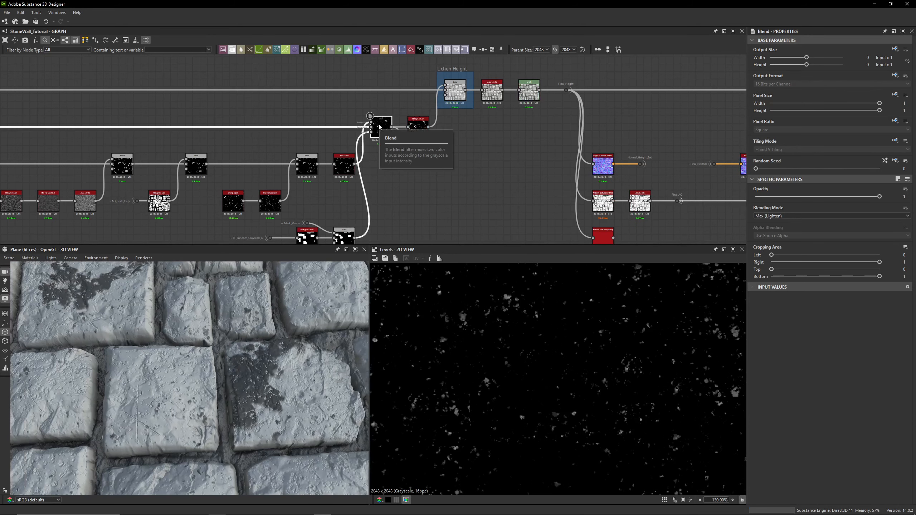
# - Preview the Blur HQ Grayscale, Vector Warp Grayscale and FF_Random_Color_D inputs of the lichen noise chain
pyautogui.moveTo(429, 195); pyautogui.dragTo(702, 180, button='middle')
pyautogui.moveTo(200, 138); pyautogui.dragTo(558, 136, button='middle')
pyautogui.scroll(6, 364, 159)
pyautogui.moveTo(380, 158); pyautogui.dragTo(336, 166, button='middle')
pyautogui.click(378, 136)
pyautogui.click(404, 180)
pyautogui.moveTo(395, 181); pyautogui.dragTo(329, 207, button='middle')
pyautogui.moveTo(523, 159); pyautogui.dragTo(291, 130, button='middle')
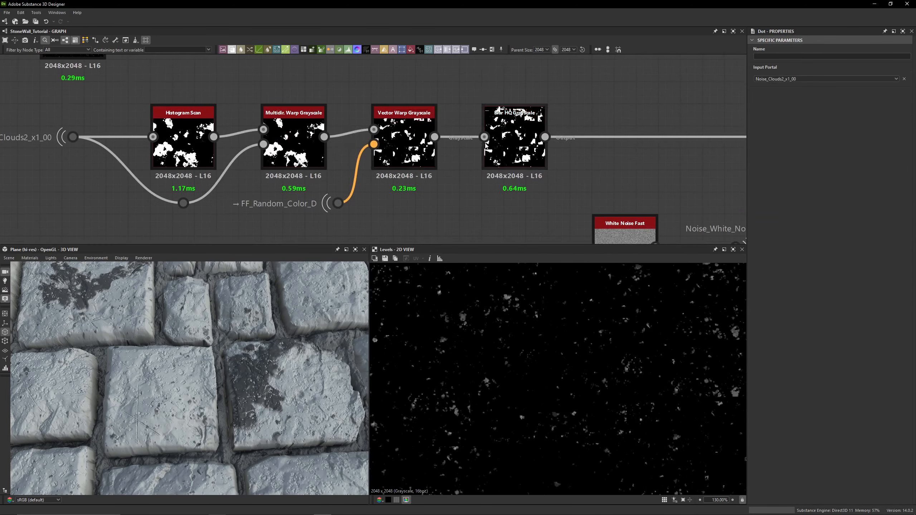
pyautogui.moveTo(559, 152); pyautogui.dragTo(362, 152, button='middle')
pyautogui.scroll(-2, 362, 152)
pyautogui.moveTo(435, 150); pyautogui.dragTo(225, 158, button='middle')
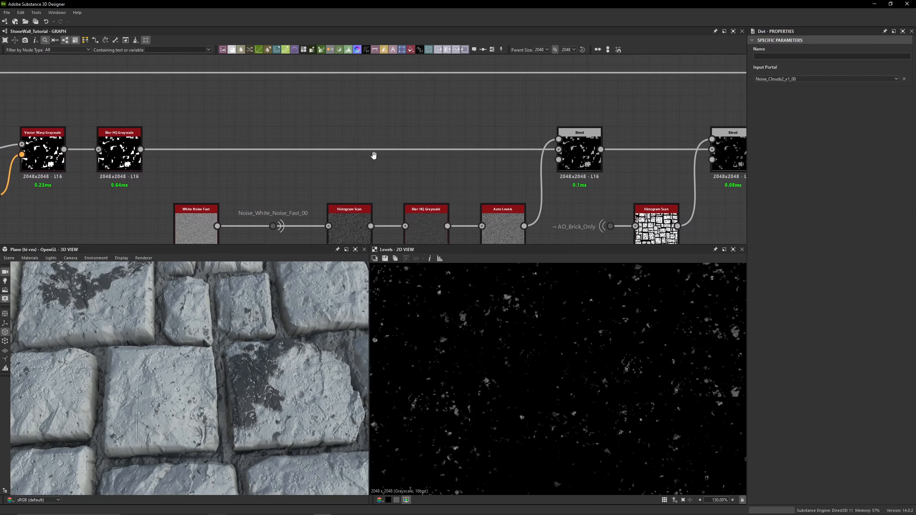
pyautogui.moveTo(373, 156); pyautogui.dragTo(445, 125, button='middle')
pyautogui.doubleClick(199, 130)
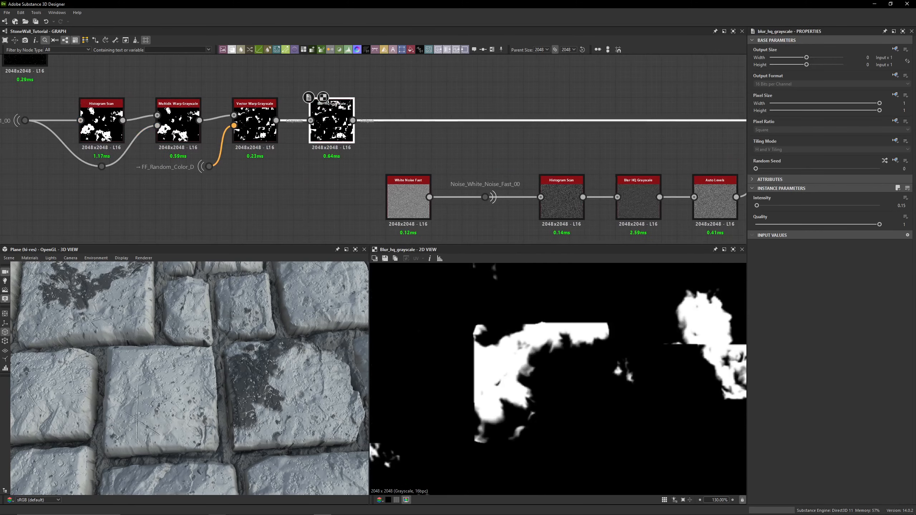
pyautogui.moveTo(200, 131); pyautogui.dragTo(342, 135, button='middle')
pyautogui.doubleClick(254, 122)
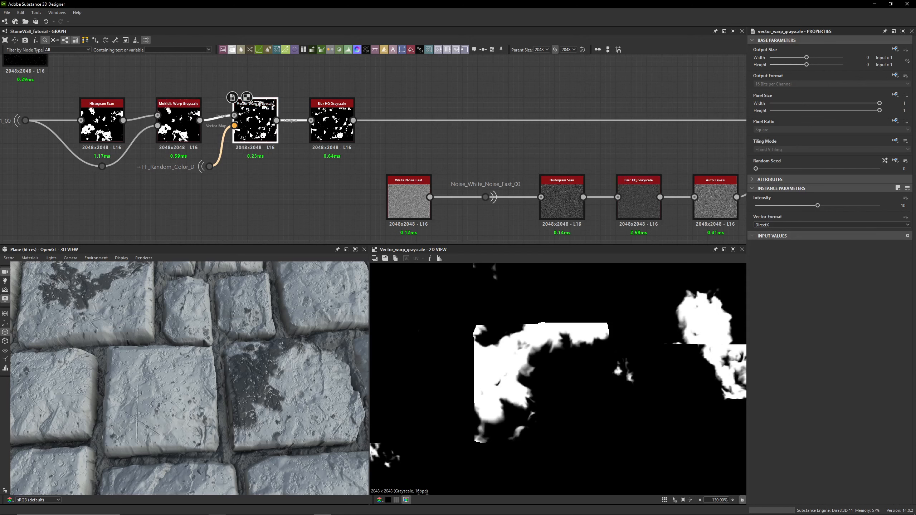
pyautogui.doubleClick(211, 167)
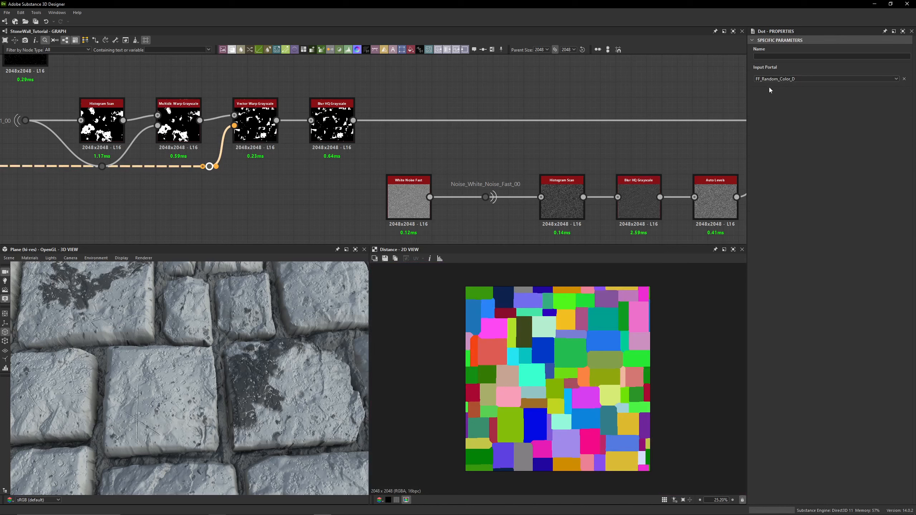
pyautogui.doubleClick(255, 125)
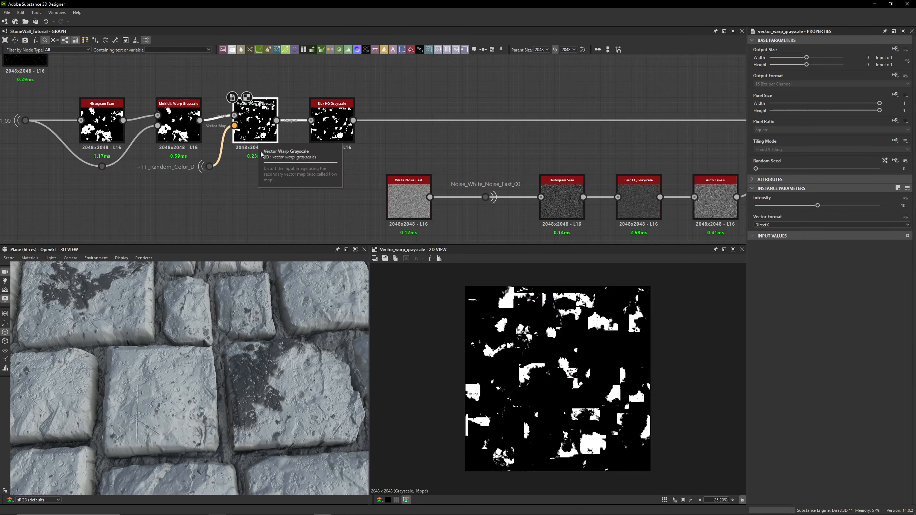
pyautogui.scroll(-5, 243, 386)
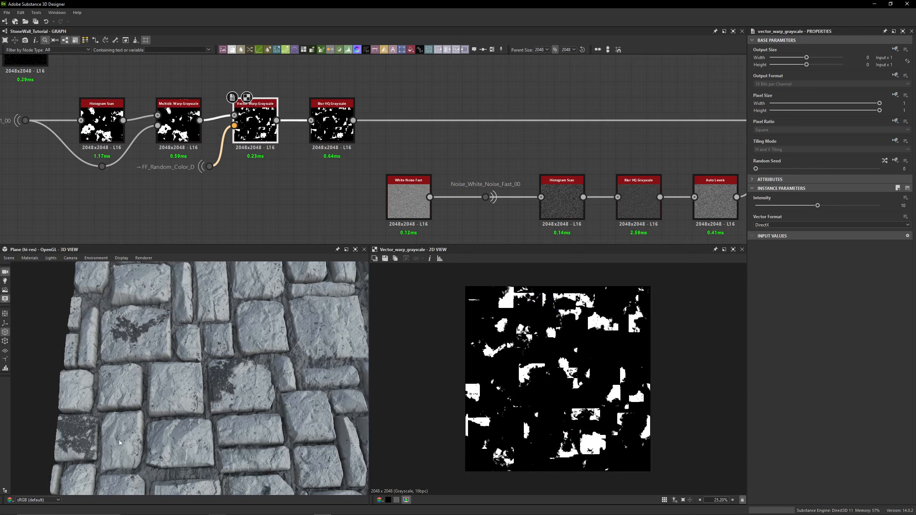
pyautogui.scroll(-2, 205, 393)
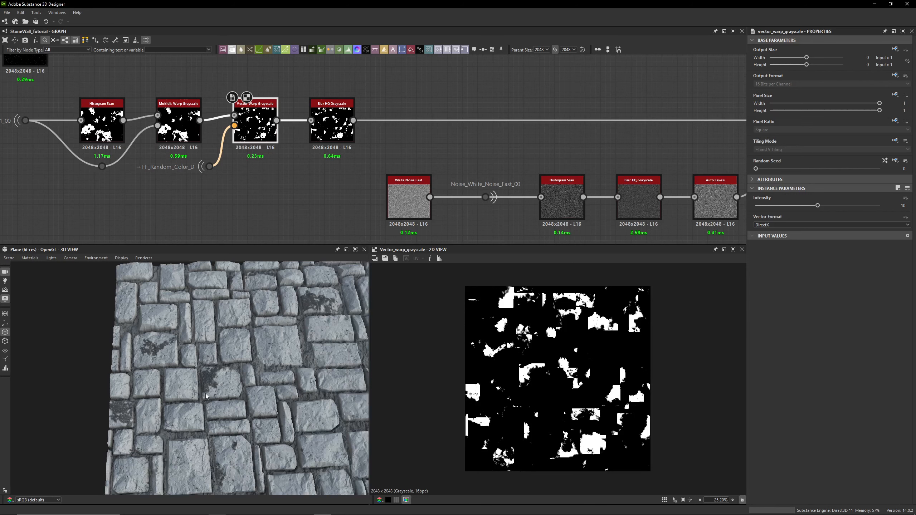
pyautogui.moveTo(207, 394); pyautogui.dragTo(224, 384)
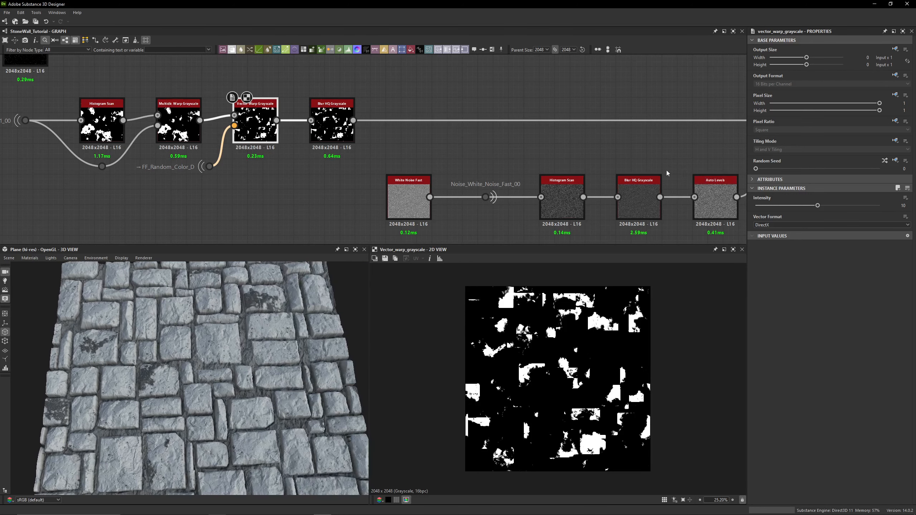
# - Select the Blend combining the lichen chain with AO_Brick_Only and bypass it on and off to compare
pyautogui.moveTo(597, 149); pyautogui.dragTo(478, 134, button='middle')
pyautogui.click(213, 108)
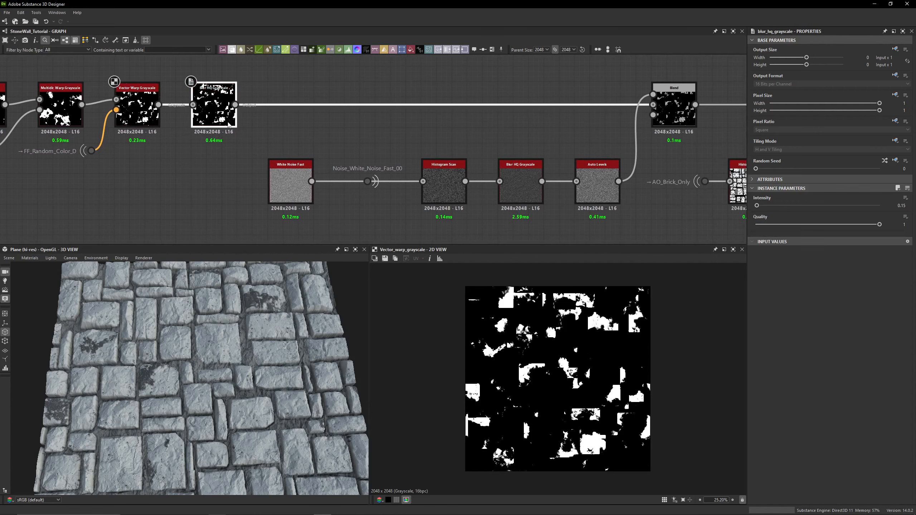
pyautogui.scroll(5, 523, 388)
pyautogui.moveTo(625, 205); pyautogui.dragTo(526, 194, button='middle')
pyautogui.click(575, 97)
pyautogui.scroll(6, 518, 355)
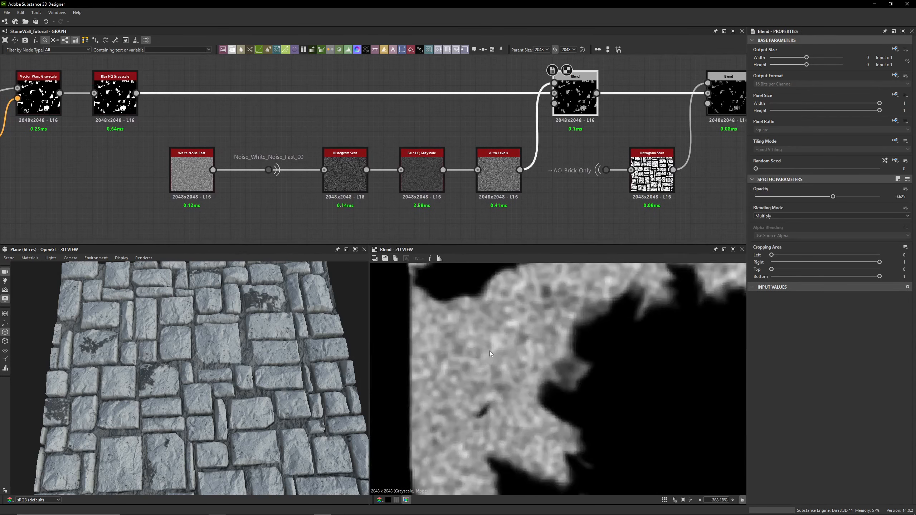
pyautogui.scroll(2, 128, 330)
pyautogui.scroll(5, 123, 356)
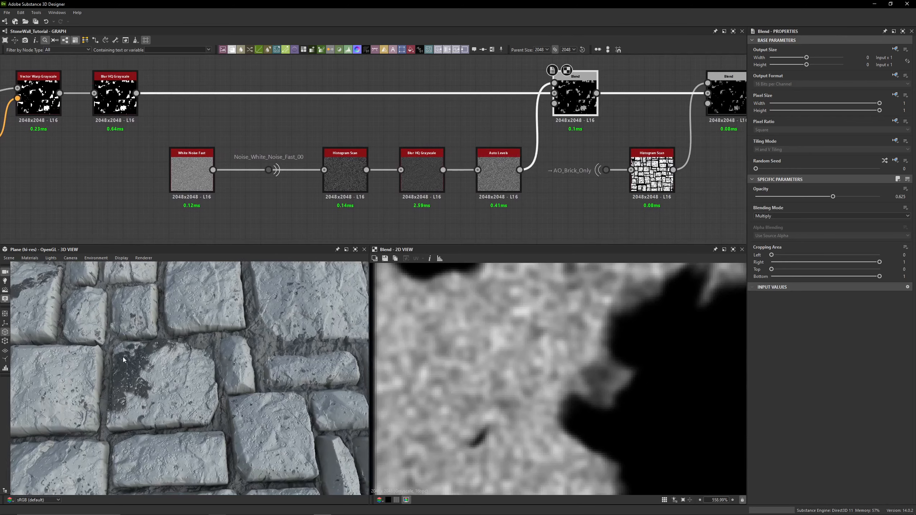
pyautogui.hotkey('shift', 'd')
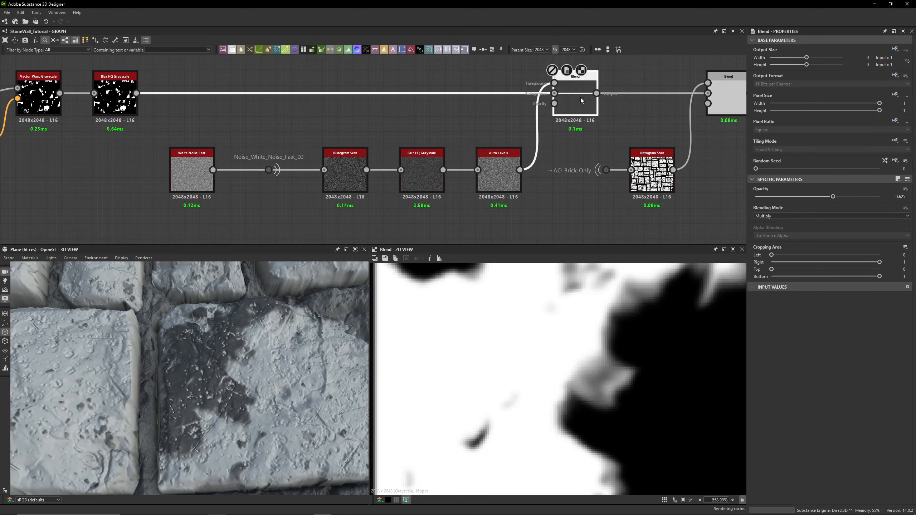
pyautogui.hotkey('shift', 'd')
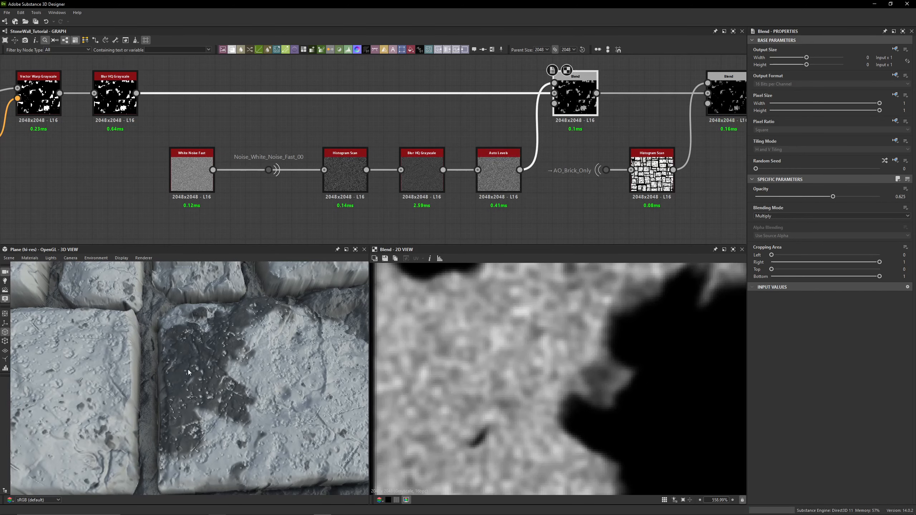
pyautogui.hotkey('shift', 'd')
pyautogui.hotkey('shift', 'd')
pyautogui.scroll(-4, 472, 358)
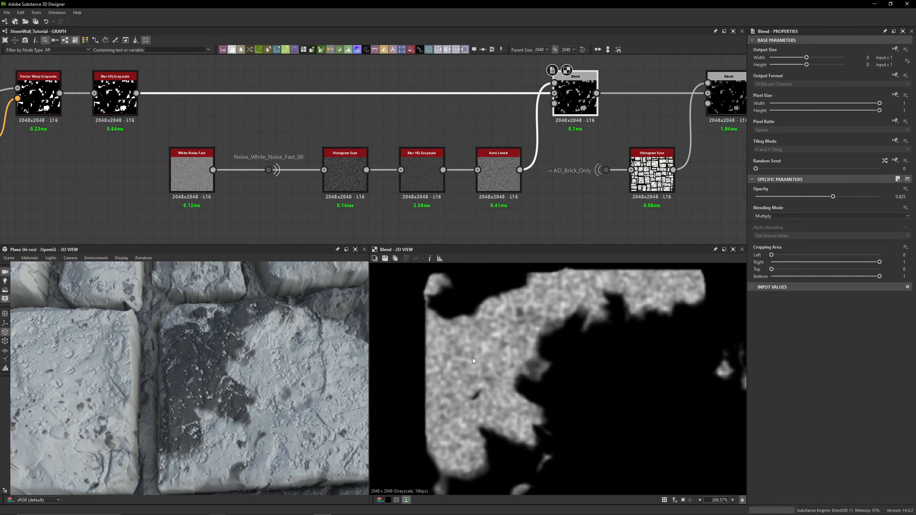
# - Preview the White Noise Fast and Histogram Scan nodes of the noise branch, switching between them up close
pyautogui.doubleClick(193, 171)
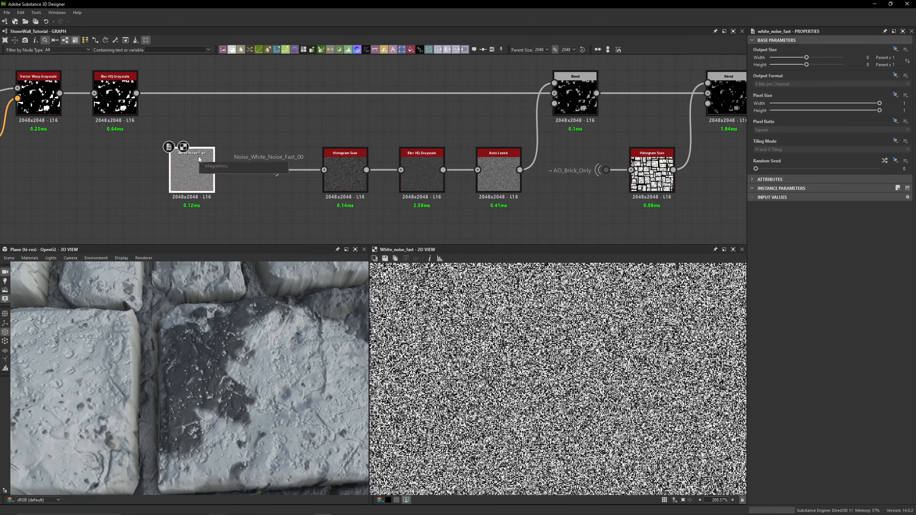
pyautogui.scroll(2, 249, 183)
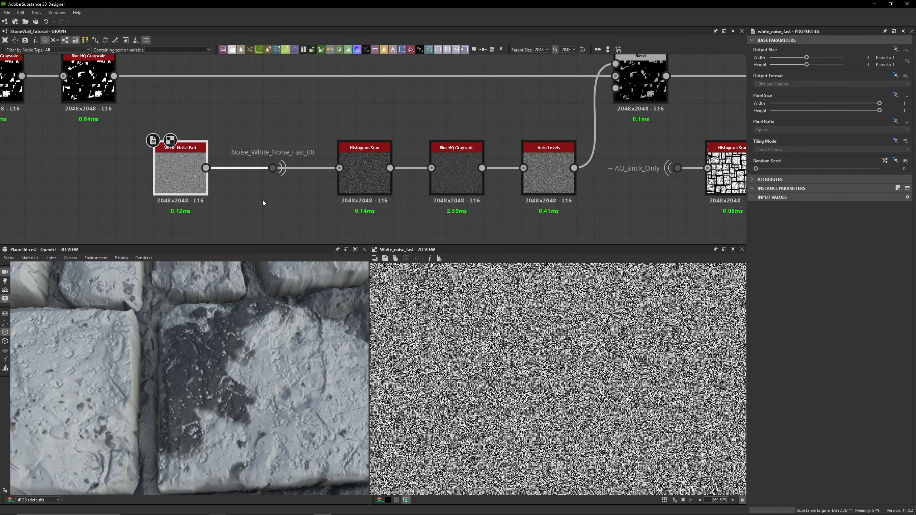
pyautogui.moveTo(255, 142); pyautogui.dragTo(307, 200)
pyautogui.scroll(3, 258, 187)
pyautogui.moveTo(292, 92); pyautogui.dragTo(334, 196)
pyautogui.moveTo(334, 196); pyautogui.dragTo(246, 199, button='middle')
pyautogui.doubleClick(369, 181)
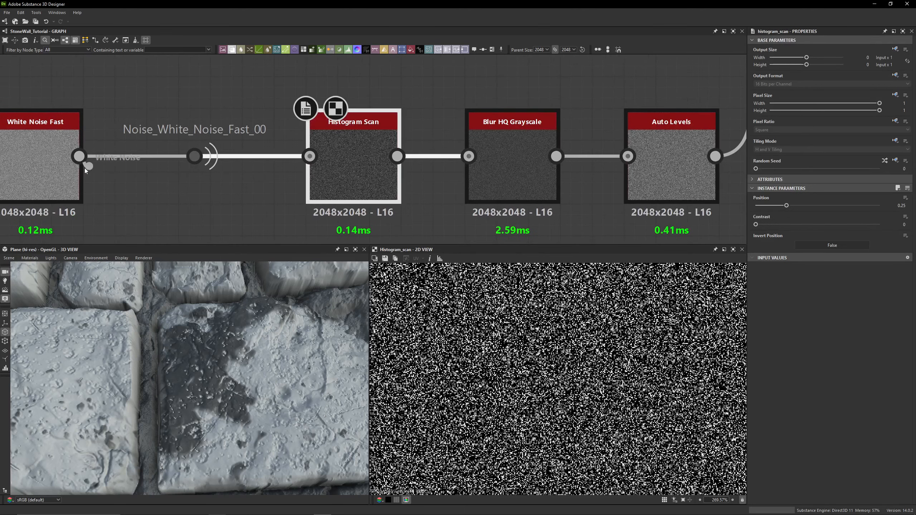
pyautogui.doubleClick(72, 173)
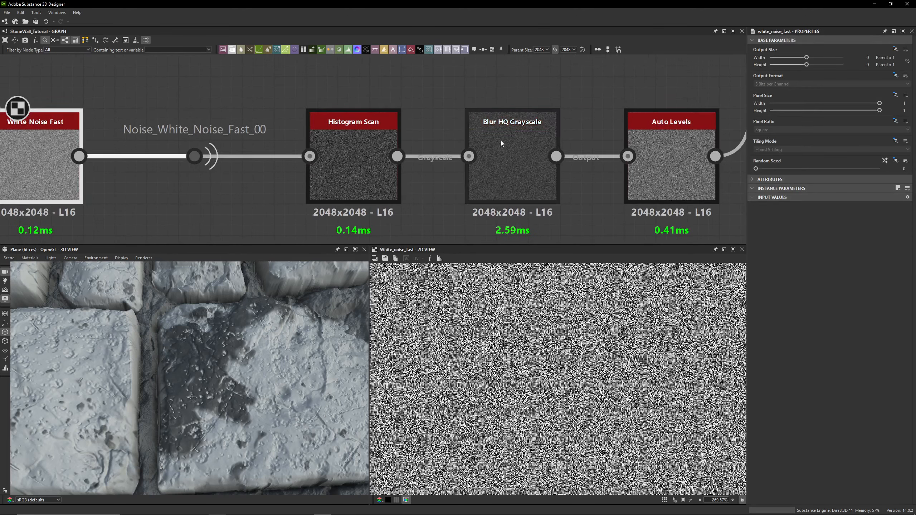
pyautogui.doubleClick(377, 144)
pyautogui.scroll(5, 469, 352)
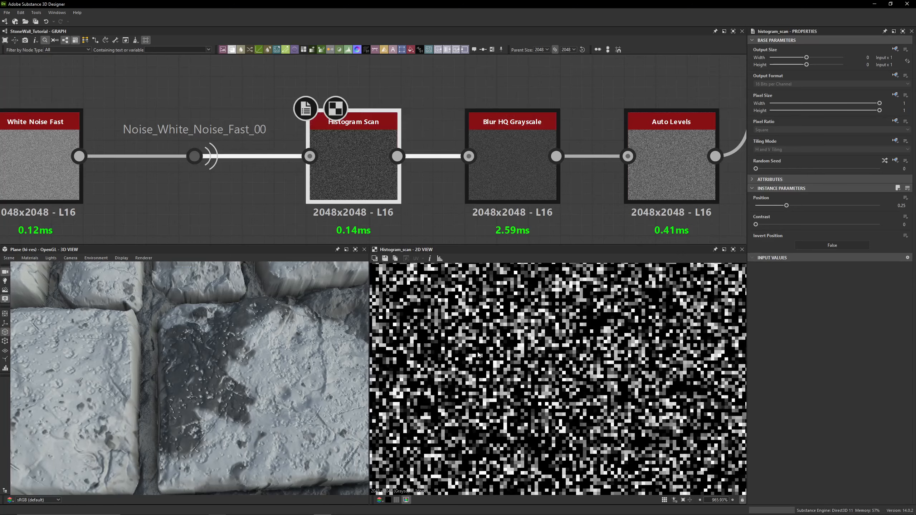
pyautogui.doubleClick(69, 188)
pyautogui.doubleClick(348, 152)
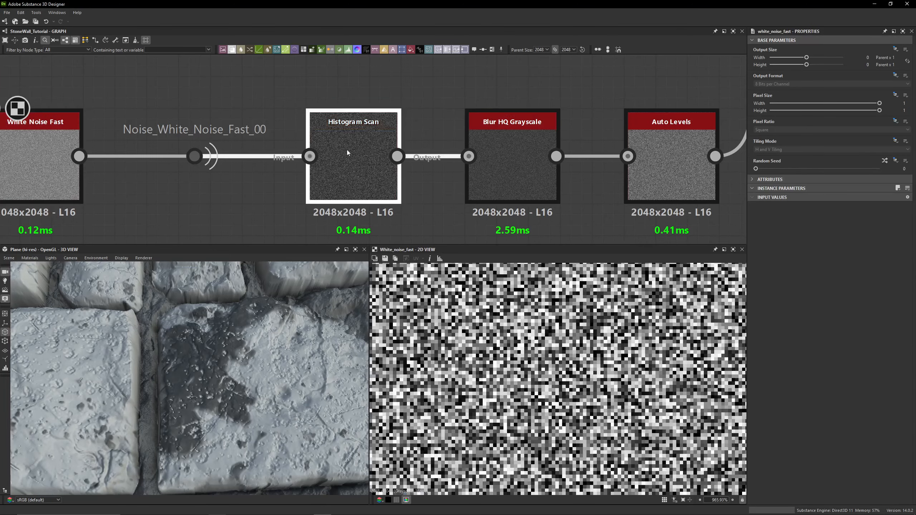
# - Preview the Blur HQ Grayscale and Auto Levels nodes of the noise branch, zooming into the 2D result
pyautogui.doubleClick(515, 175)
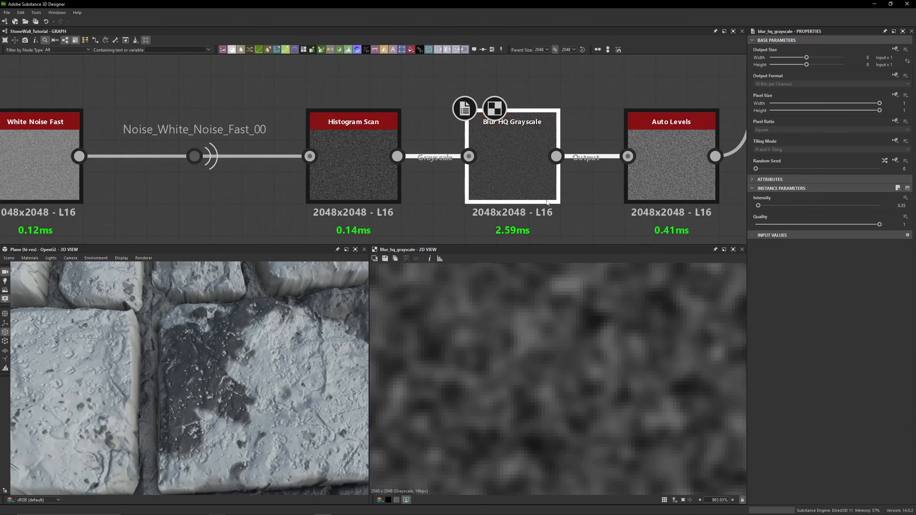
pyautogui.scroll(-4, 547, 377)
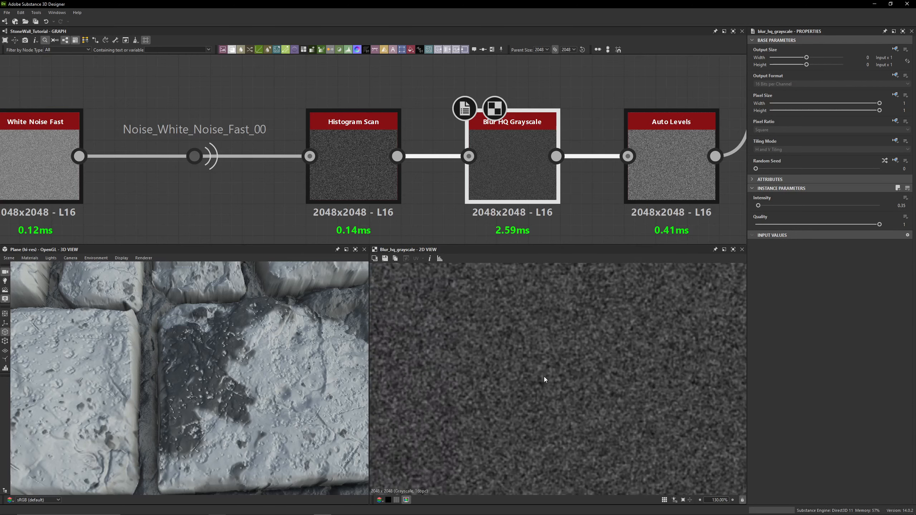
pyautogui.click(659, 171)
pyautogui.doubleClick(658, 168)
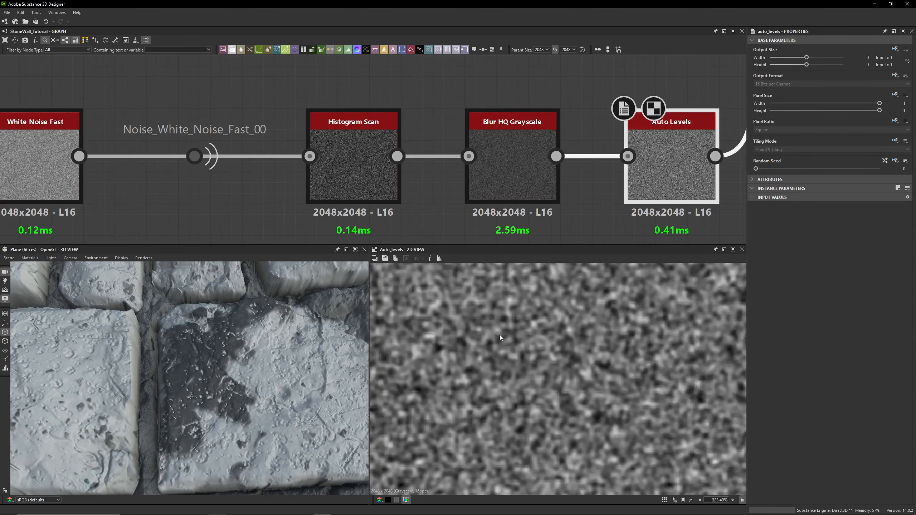
# - Preview the Blend fed by Auto Levels and toggle its bypass on and off to compare the mask
pyautogui.moveTo(659, 168); pyautogui.dragTo(298, 205, button='middle')
pyautogui.scroll(-3, 444, 165)
pyautogui.moveTo(444, 164); pyautogui.dragTo(445, 215, button='middle')
pyautogui.scroll(3, 429, 121)
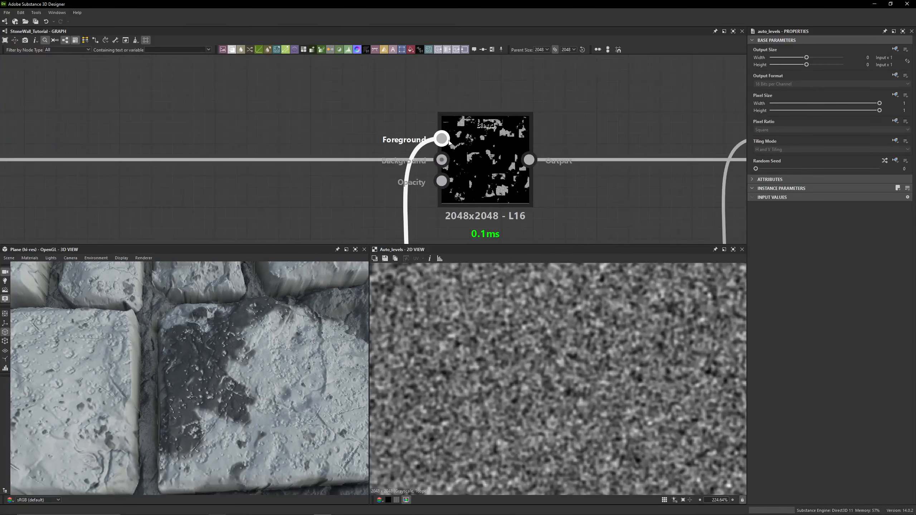
pyautogui.doubleClick(483, 149)
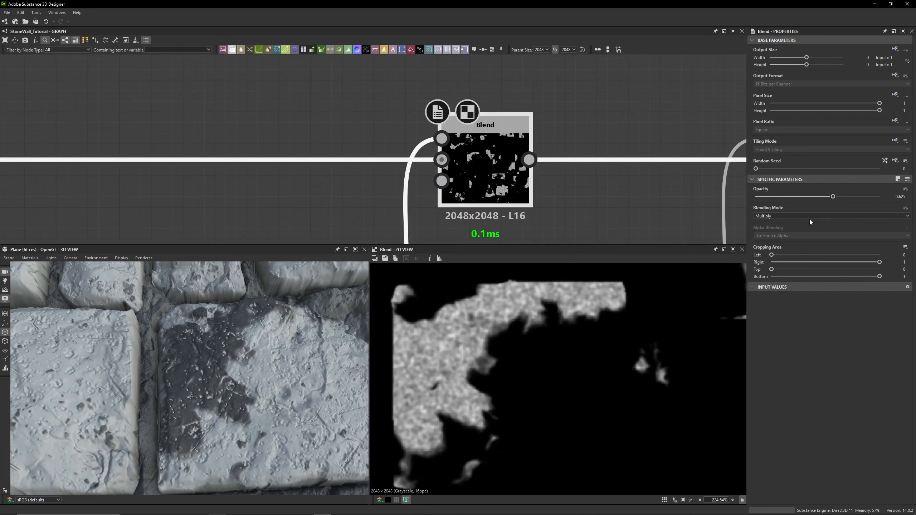
pyautogui.hotkey('shift', 'd')
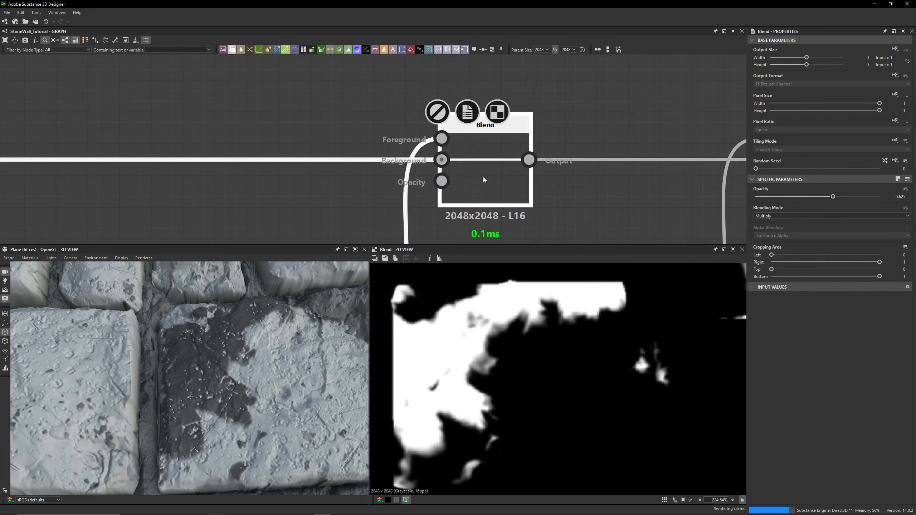
pyautogui.hotkey('shift', 'd')
# - Select the AO_Brick_Only portal dot and preview the source texture it carries
pyautogui.moveTo(554, 159); pyautogui.dragTo(334, 112, button='middle')
pyautogui.scroll(-3, 299, 123)
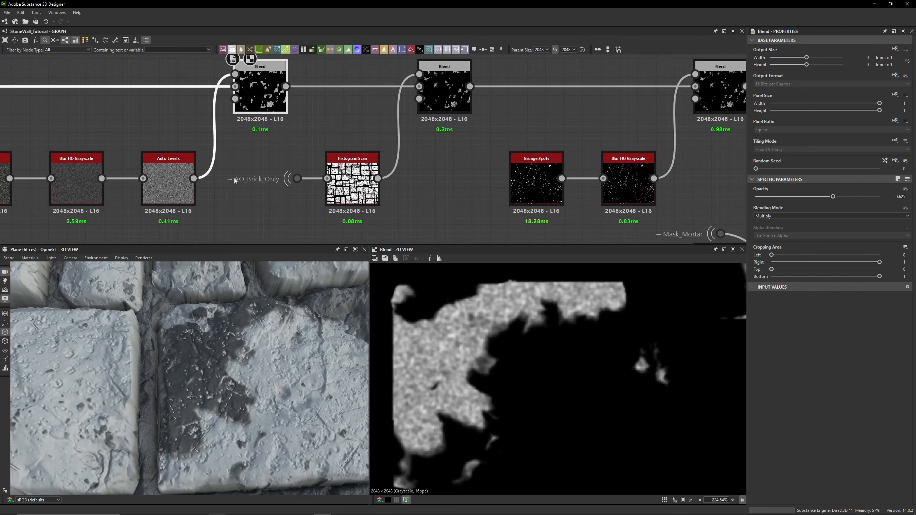
pyautogui.click(241, 187)
pyautogui.scroll(3, 241, 186)
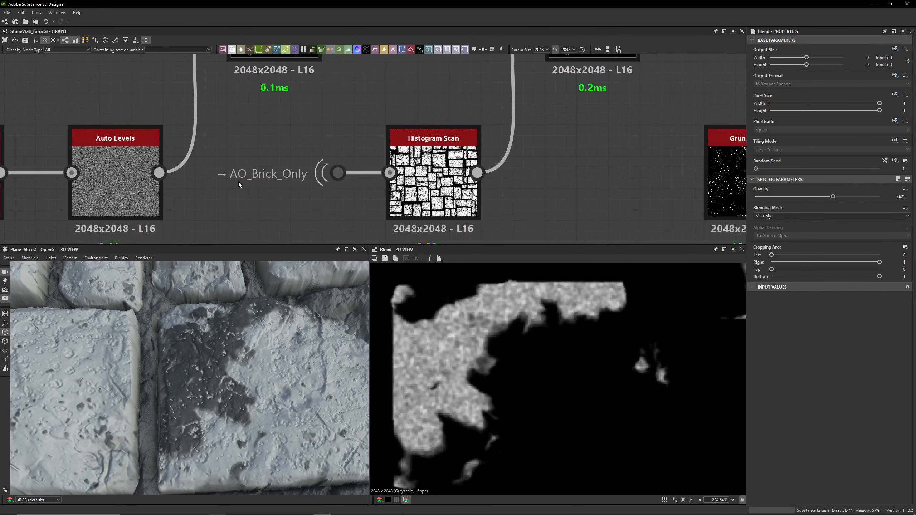
pyautogui.click(338, 173)
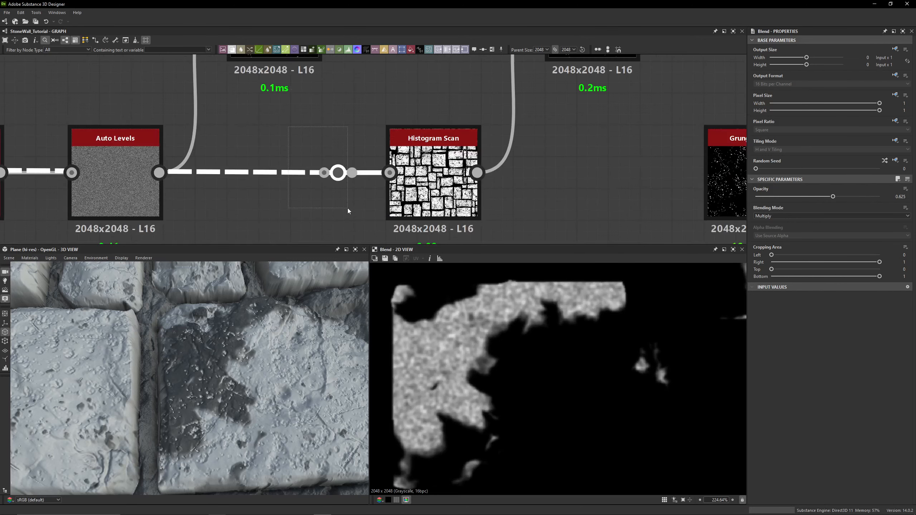
pyautogui.doubleClick(353, 177)
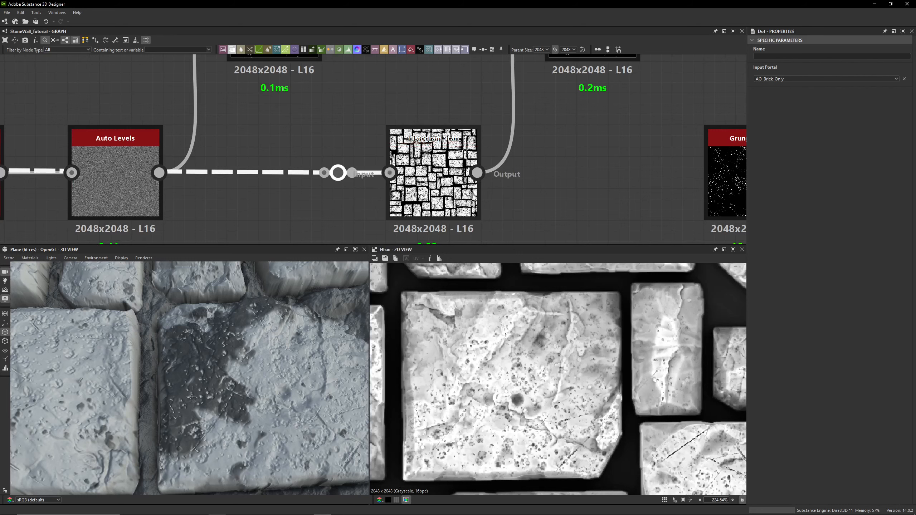
# - Follow the AO_Brick_Only portal link across the graph to inspect its source dot and return to the lichen branch
pyautogui.click(219, 208)
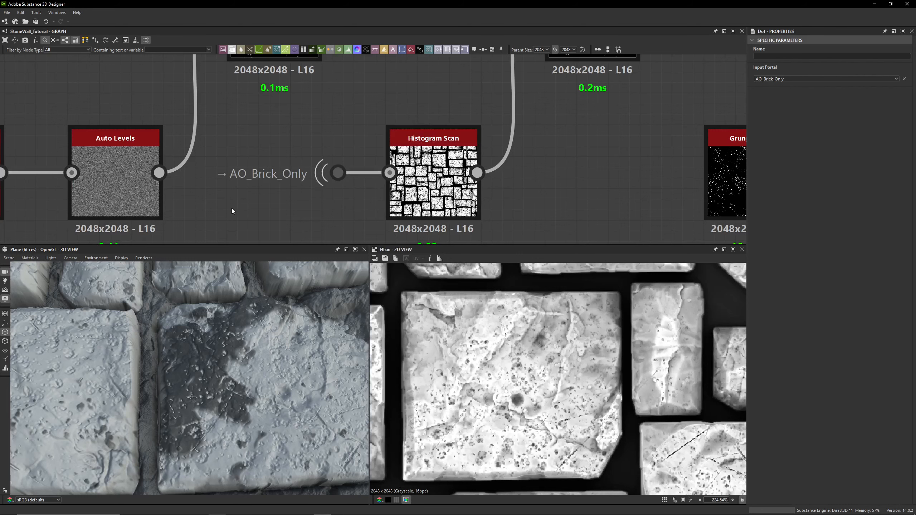
pyautogui.moveTo(277, 145); pyautogui.dragTo(370, 211)
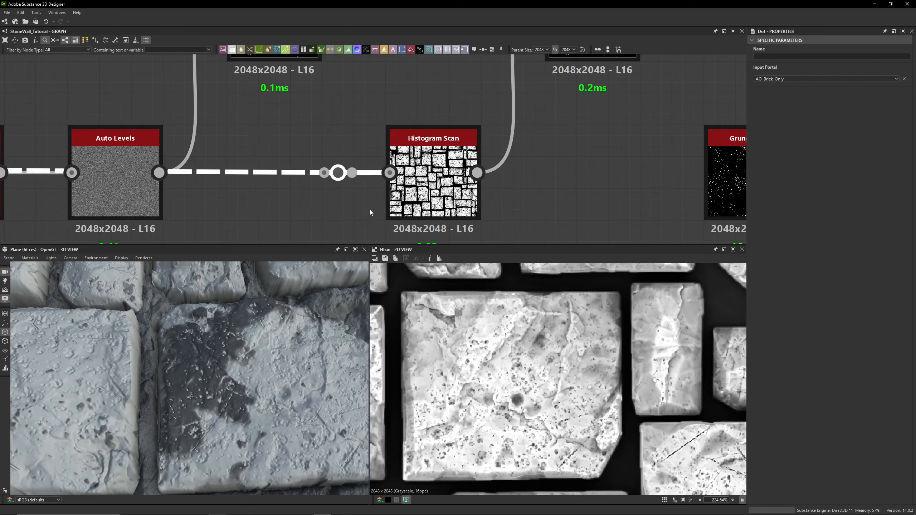
pyautogui.scroll(-11, 231, 185)
pyautogui.moveTo(119, 216); pyautogui.dragTo(736, 168, button='middle')
pyautogui.moveTo(137, 158); pyautogui.dragTo(682, 166, button='middle')
pyautogui.moveTo(272, 170); pyautogui.dragTo(667, 172, button='middle')
pyautogui.moveTo(232, 161); pyautogui.dragTo(649, 165, button='middle')
pyautogui.moveTo(302, 165); pyautogui.dragTo(601, 168, button='middle')
pyautogui.moveTo(153, 167); pyautogui.dragTo(577, 169, button='middle')
pyautogui.moveTo(342, 169); pyautogui.dragTo(448, 179, button='middle')
pyautogui.scroll(3, 524, 149)
pyautogui.scroll(1, 523, 151)
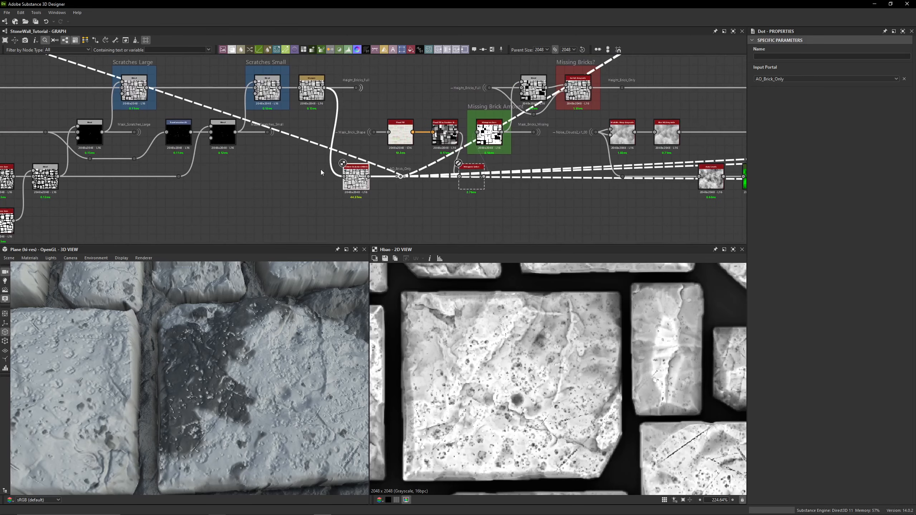
pyautogui.click(400, 177)
pyautogui.scroll(-6, 431, 199)
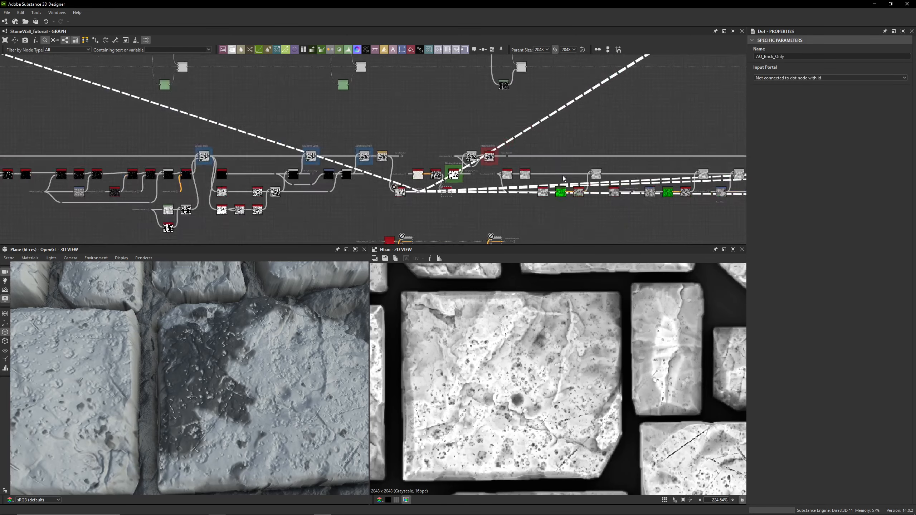
pyautogui.moveTo(732, 148); pyautogui.dragTo(202, 123, button='middle')
pyautogui.moveTo(685, 137); pyautogui.dragTo(51, 137, button='middle')
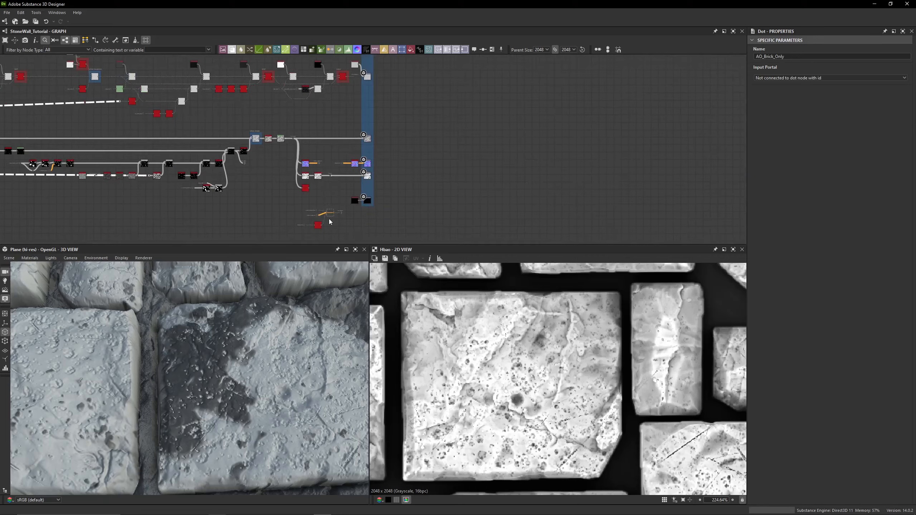
pyautogui.scroll(4, 329, 219)
pyautogui.moveTo(361, 173); pyautogui.dragTo(743, 197, button='middle')
pyautogui.scroll(2, 349, 176)
pyautogui.moveTo(350, 176); pyautogui.dragTo(352, 211, button='middle')
pyautogui.scroll(4, 360, 195)
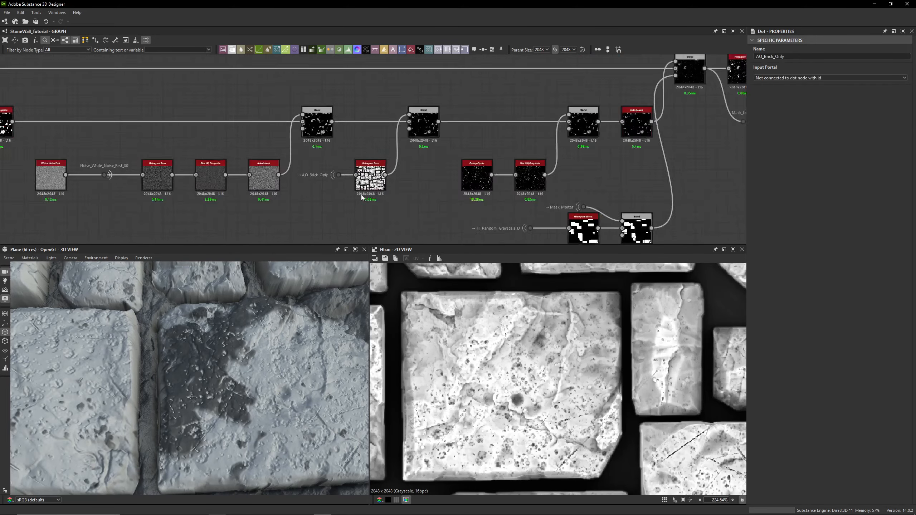
# - Preview the Histogram Scan after AO_Brick_Only and compare it with the portal's ambient occlusion input
pyautogui.click(367, 183)
pyautogui.doubleClick(367, 183)
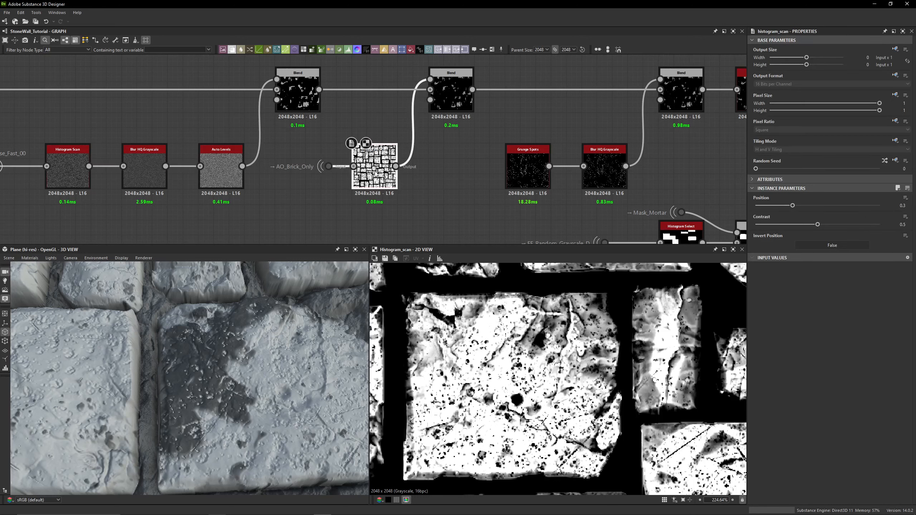
pyautogui.scroll(5, 458, 330)
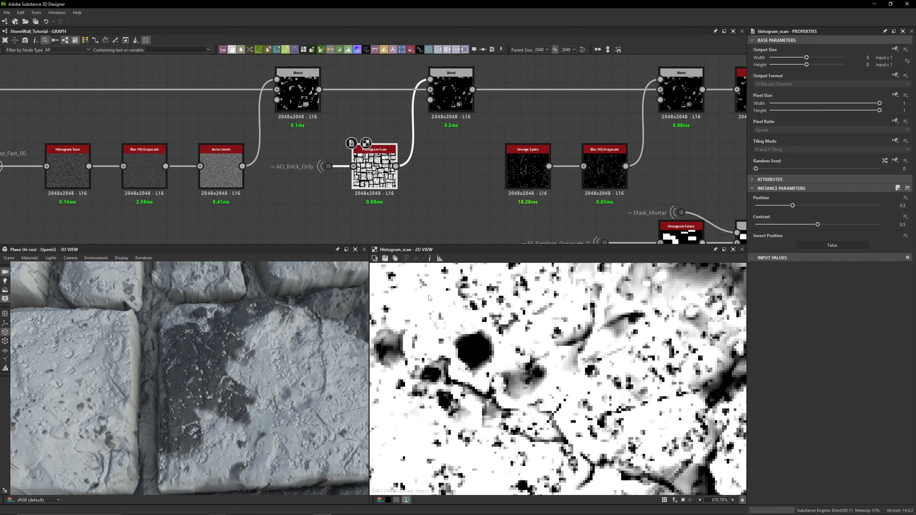
pyautogui.doubleClick(328, 166)
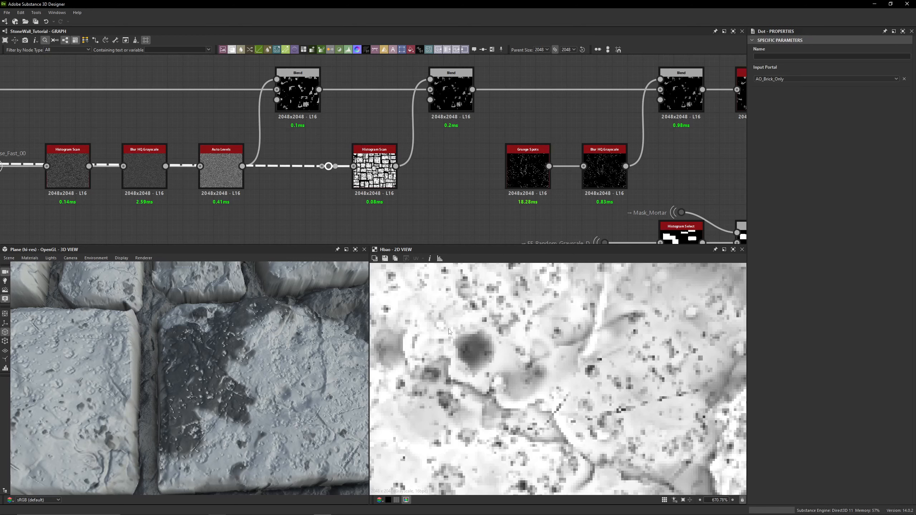
pyautogui.doubleClick(375, 171)
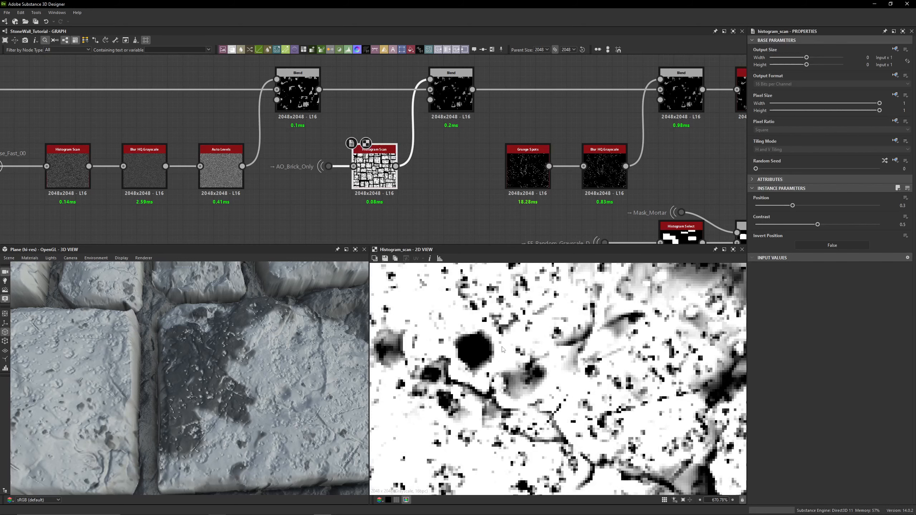
# - Preview the second lichen Blend multiplying by the AO Histogram Scan and compare it with the first Blend
pyautogui.doubleClick(444, 103)
pyautogui.moveTo(444, 102); pyautogui.dragTo(519, 128, button='middle')
pyautogui.scroll(-4, 521, 389)
pyautogui.scroll(6, 476, 342)
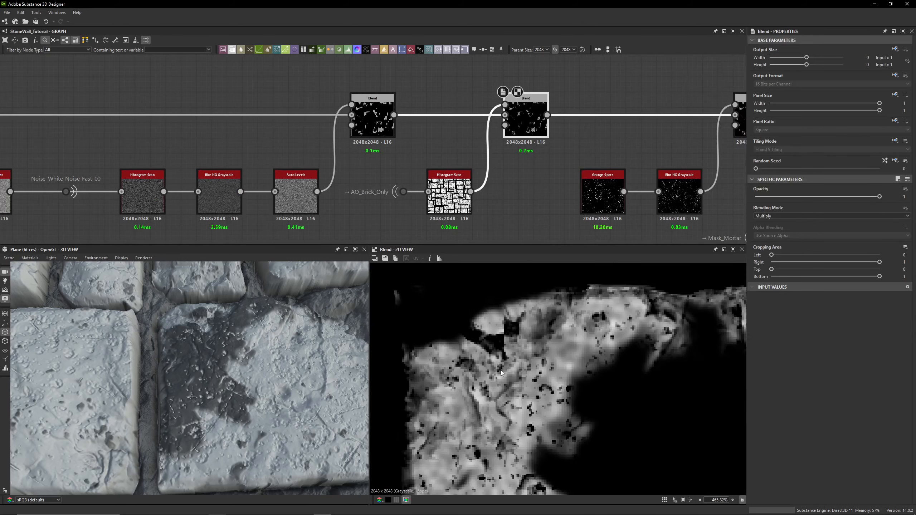
pyautogui.moveTo(501, 371); pyautogui.dragTo(487, 331, button='middle')
pyautogui.click(374, 128)
pyautogui.doubleClick(375, 127)
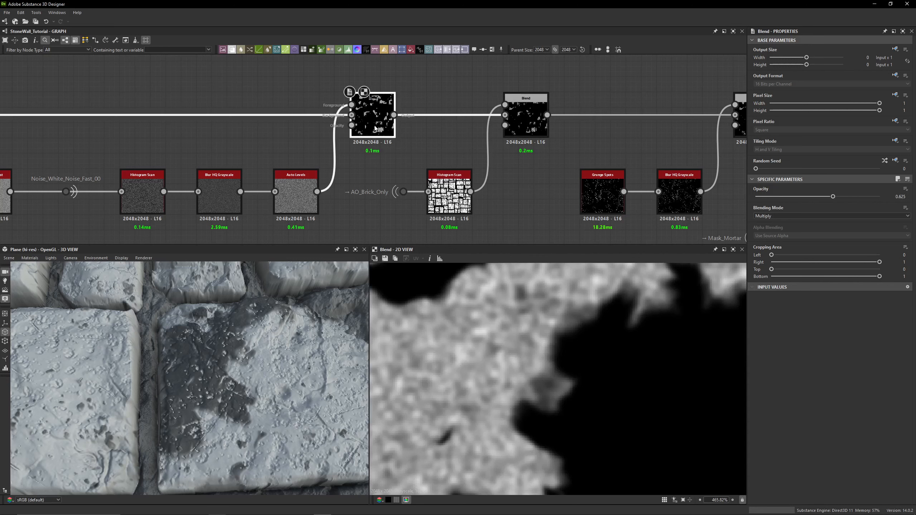
pyautogui.doubleClick(527, 126)
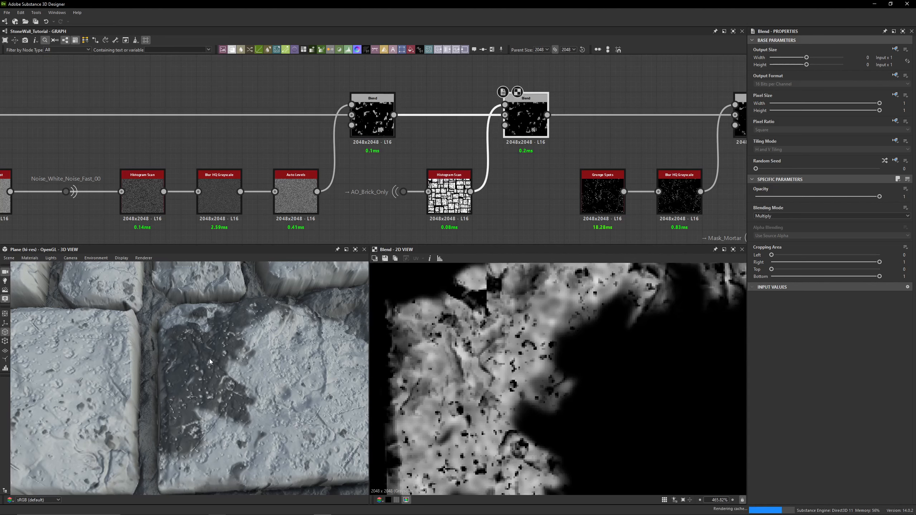
pyautogui.scroll(6, 200, 371)
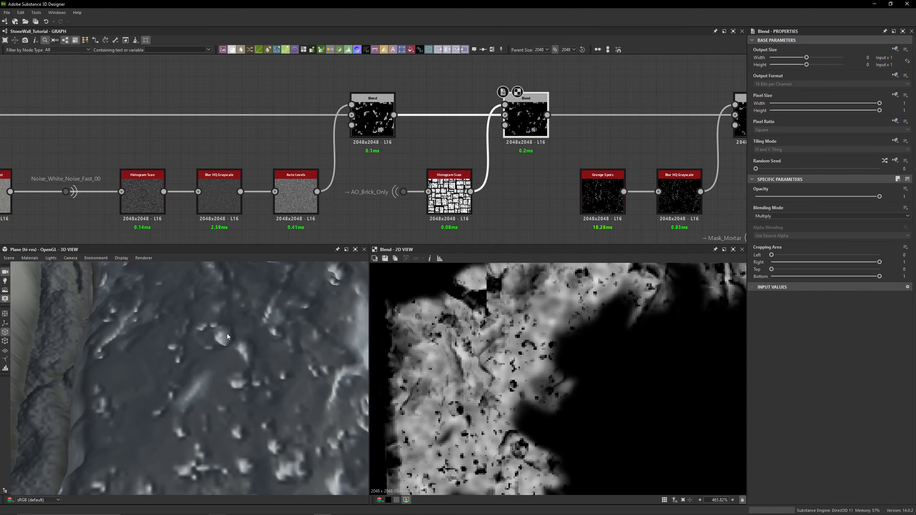
# - Toggle the second lichen Blend's bypass on and off to compare the 3D result
pyautogui.hotkey('shift', 'd')
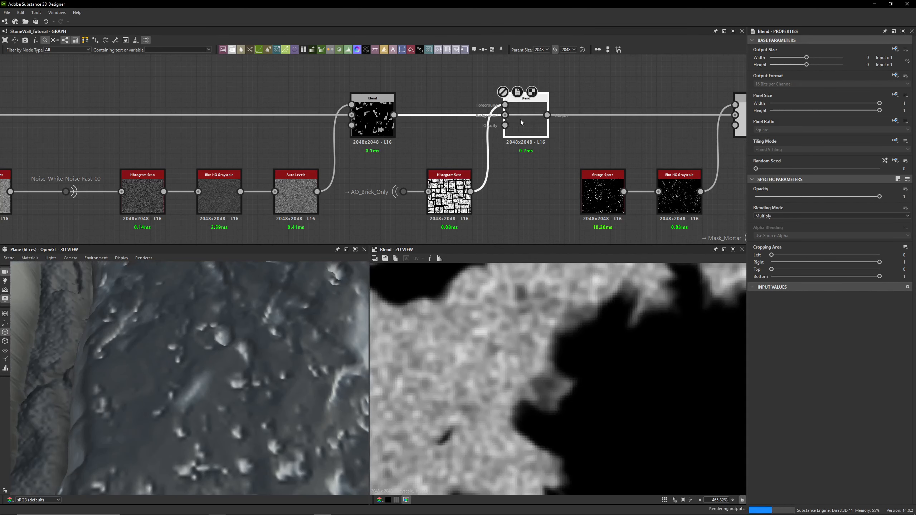
pyautogui.hotkey('shift', 'd')
pyautogui.hotkey('shift', 'd')
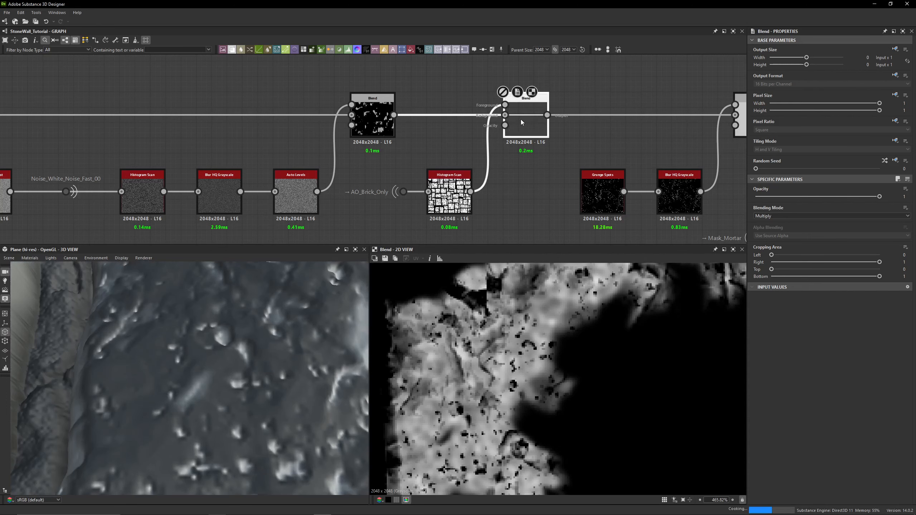
pyautogui.scroll(-5, 278, 382)
pyautogui.hotkey('shift', 'd')
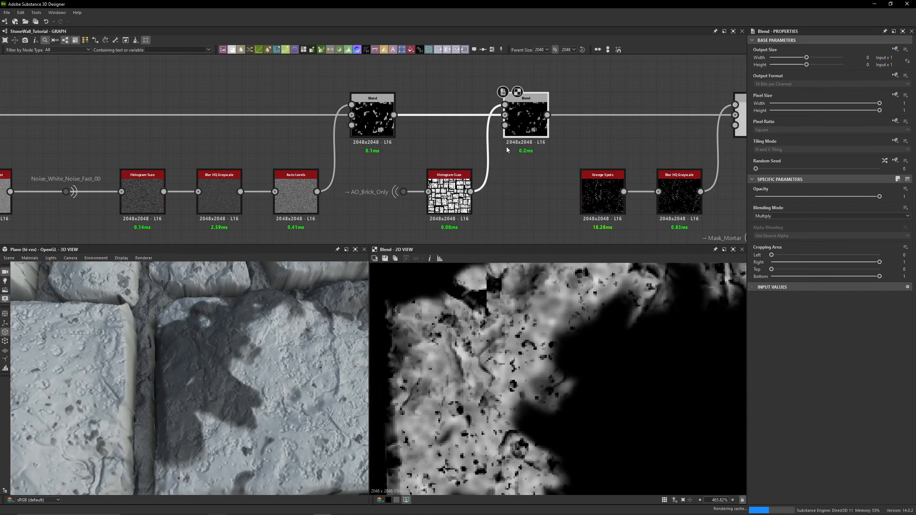
# - Set the second lichen Blend's opacity to 1 and toggle its bypass again to compare
pyautogui.moveTo(862, 198); pyautogui.dragTo(881, 197)
pyautogui.moveTo(252, 324); pyautogui.dragTo(233, 352)
pyautogui.click(527, 118)
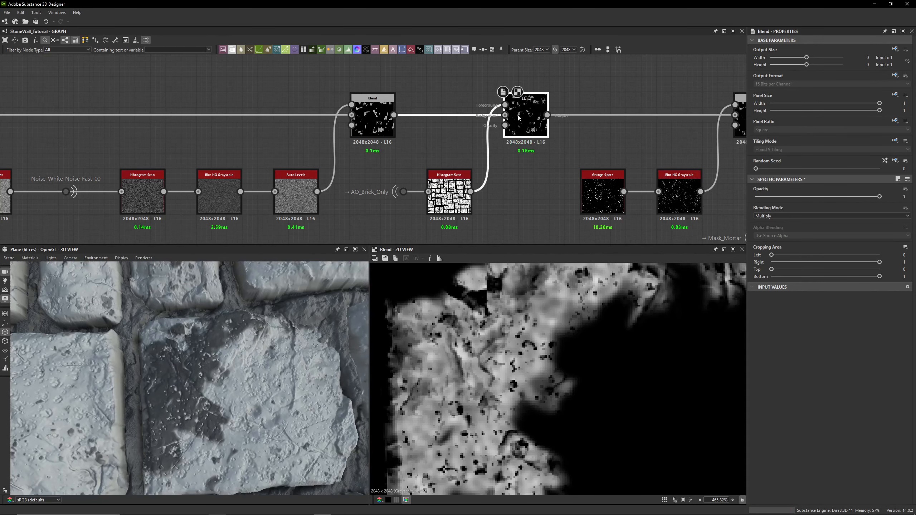
pyautogui.hotkey('shift', 'd')
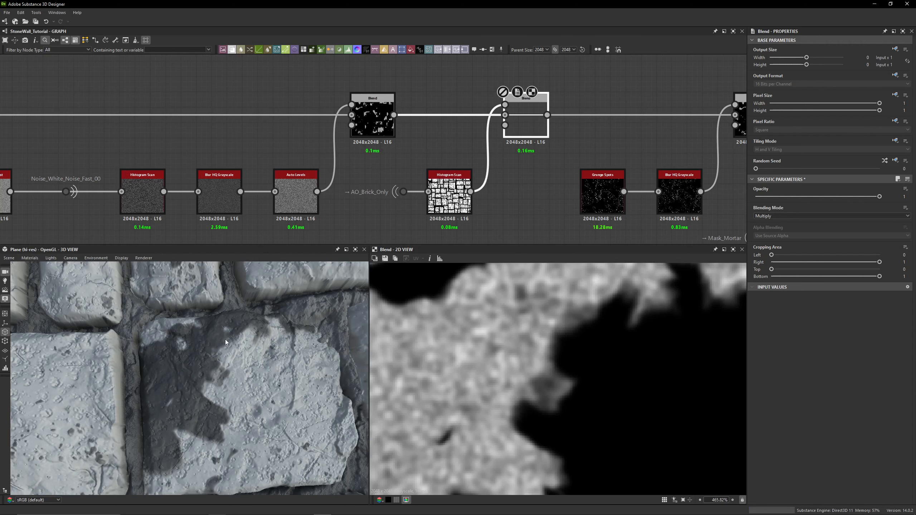
pyautogui.hotkey('shift', 'd')
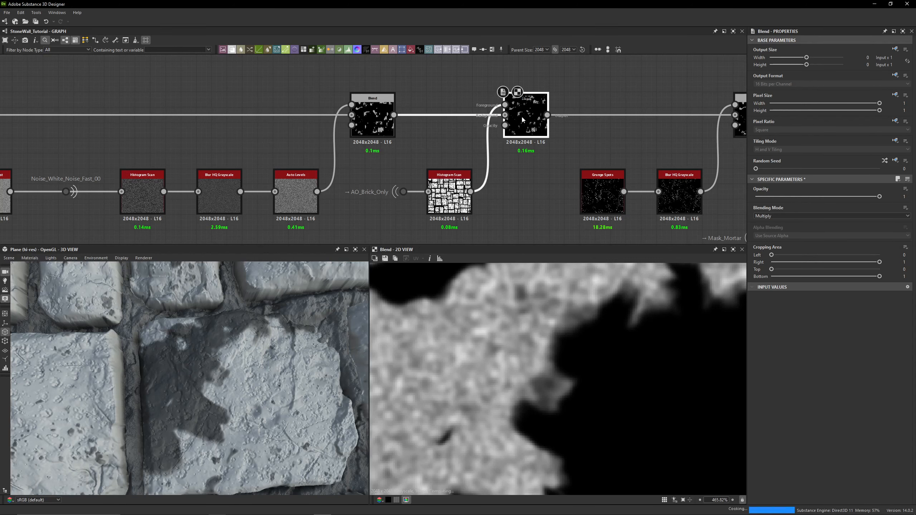
pyautogui.scroll(-3, 452, 166)
pyautogui.scroll(2, 452, 167)
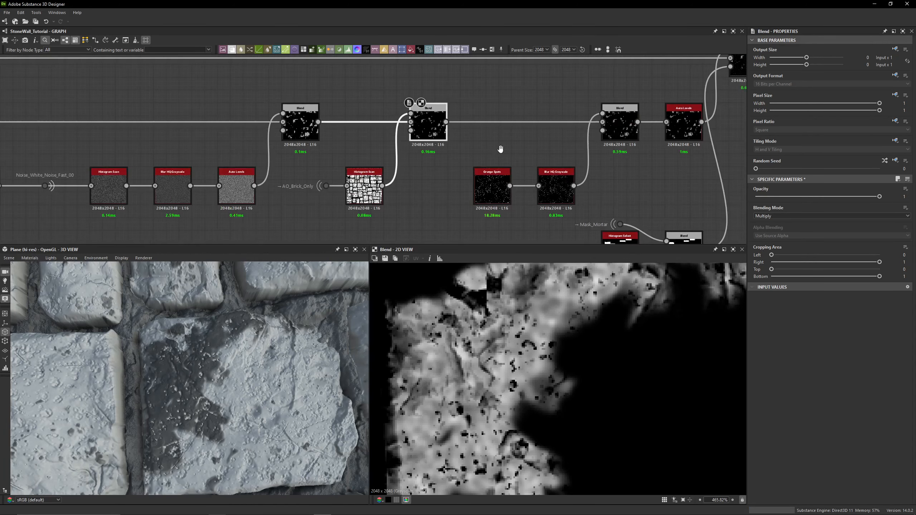
# - Preview the Subtract Blend, Grunge Spots and Blur HQ Grayscale nodes of the grunge branch
pyautogui.click(562, 126)
pyautogui.scroll(-2, 507, 327)
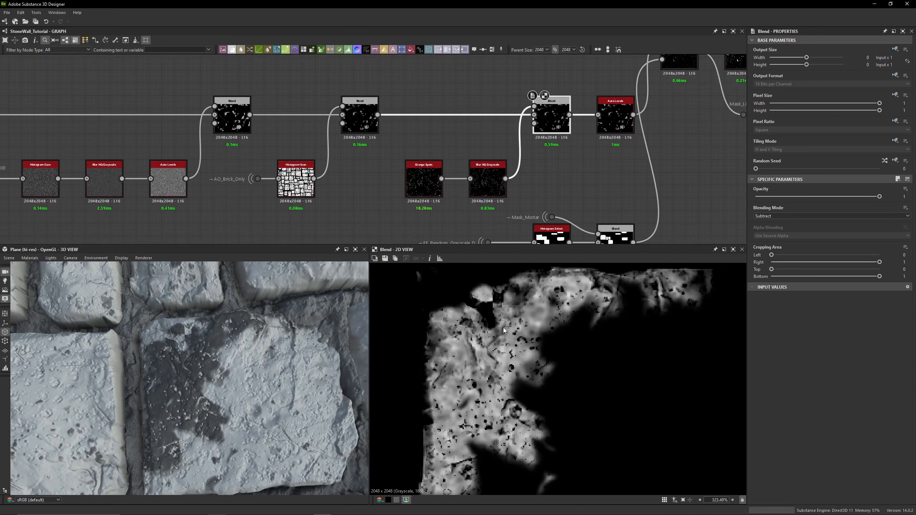
pyautogui.doubleClick(423, 169)
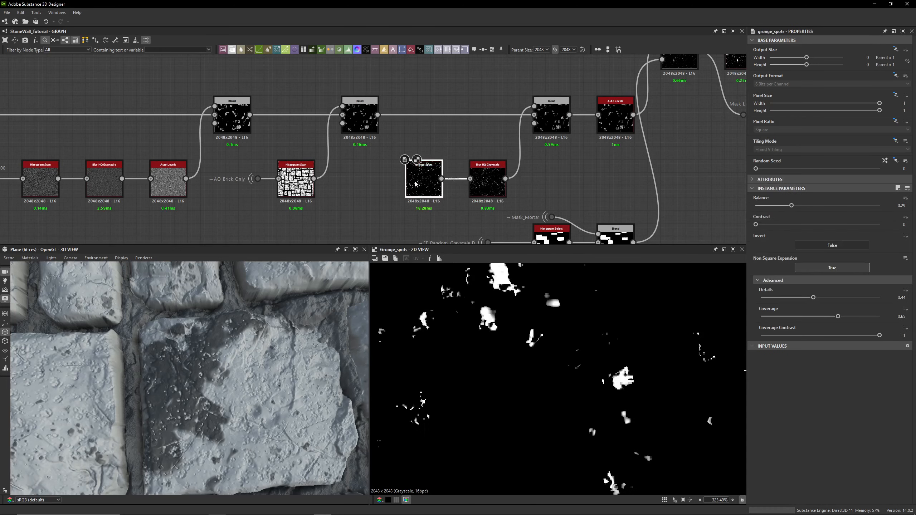
pyautogui.moveTo(510, 332); pyautogui.dragTo(504, 354, button='middle')
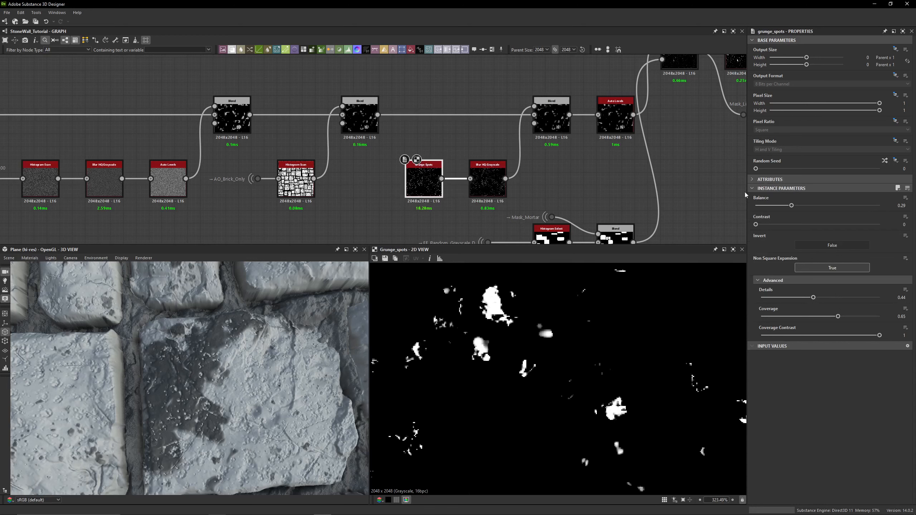
pyautogui.doubleClick(488, 183)
pyautogui.scroll(5, 503, 317)
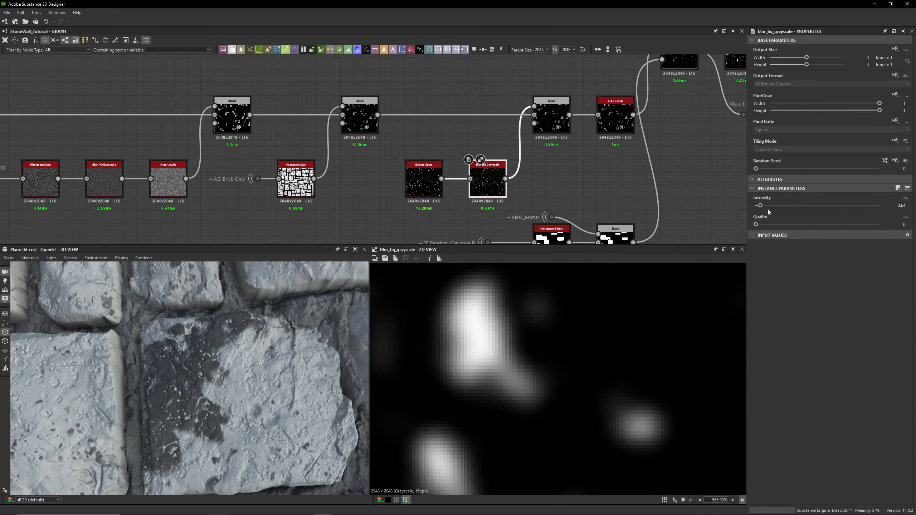
# - Preview the Subtract Blend of the grunge branch and toggle its bypass on and off to compare the 3D result
pyautogui.doubleClick(560, 125)
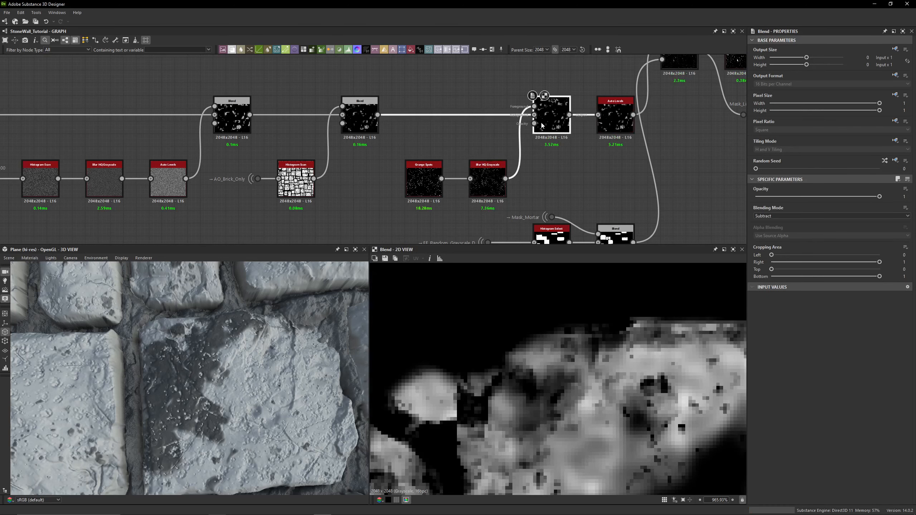
pyautogui.hotkey('ctrl', 'b')
pyautogui.hotkey('ctrl', 'b')
pyautogui.hotkey('ctrl', 'b')
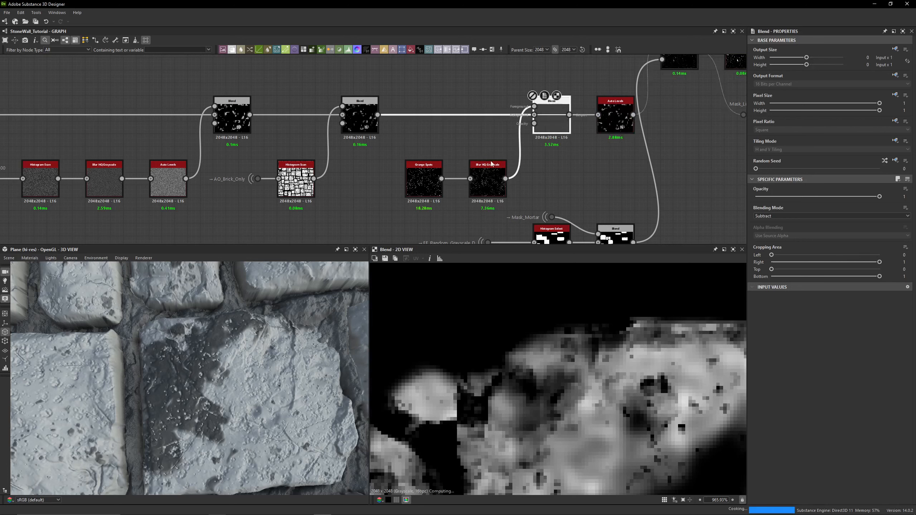
pyautogui.hotkey('ctrl', 'b')
pyautogui.hotkey('ctrl', 'b')
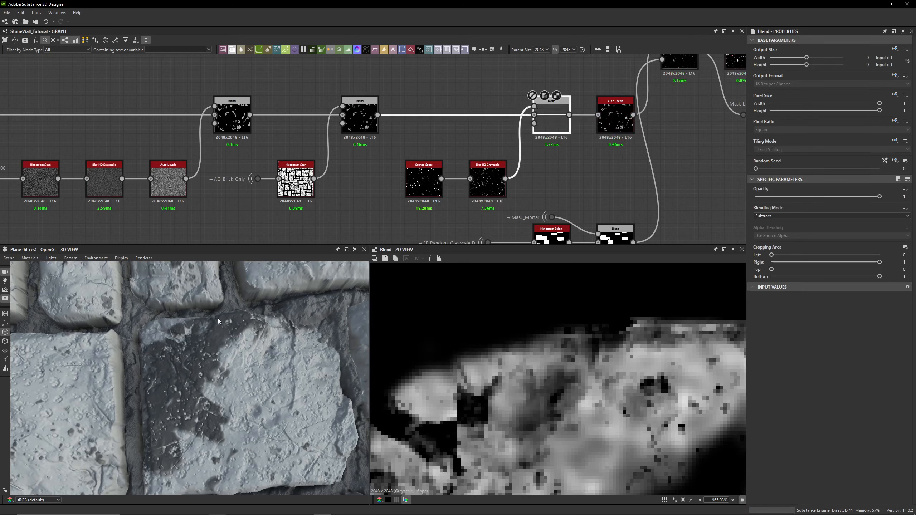
pyautogui.hotkey('ctrl', 'b')
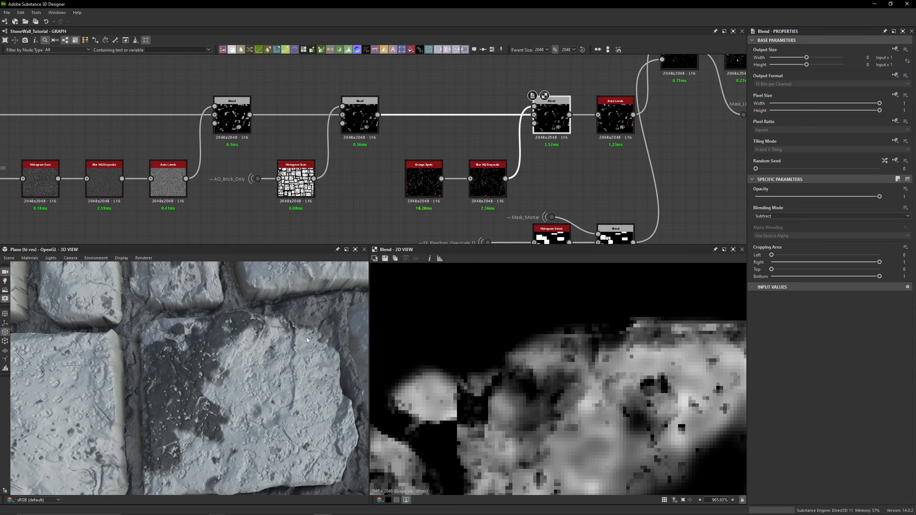
# - Preview the Auto Levels node and the Max (Lighten) Blend feeding the Mask_Lichen output
pyautogui.scroll(-4, 512, 327)
pyautogui.scroll(5, 495, 340)
pyautogui.moveTo(534, 134); pyautogui.dragTo(379, 135, button='middle')
pyautogui.doubleClick(460, 120)
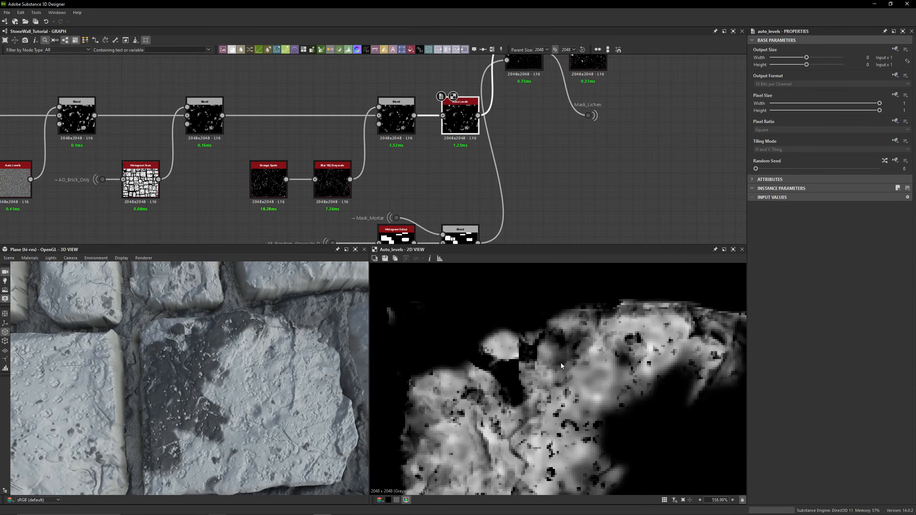
pyautogui.scroll(-3, 457, 161)
pyautogui.scroll(5, 489, 89)
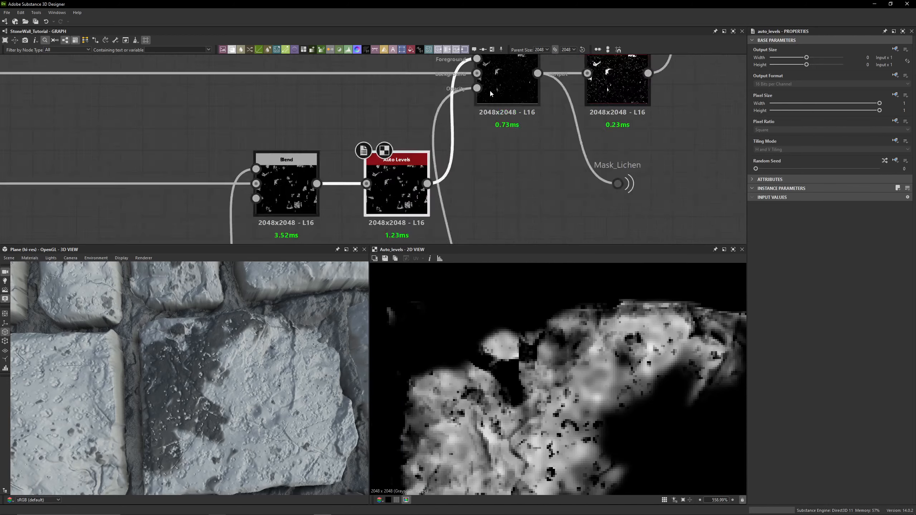
pyautogui.doubleClick(498, 87)
pyautogui.moveTo(498, 87); pyautogui.dragTo(483, 130, button='middle')
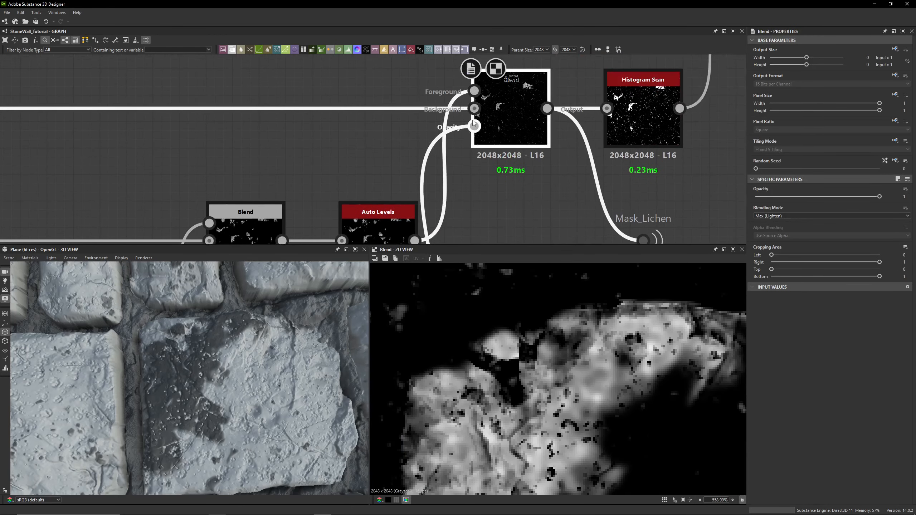
pyautogui.scroll(-8, 600, 390)
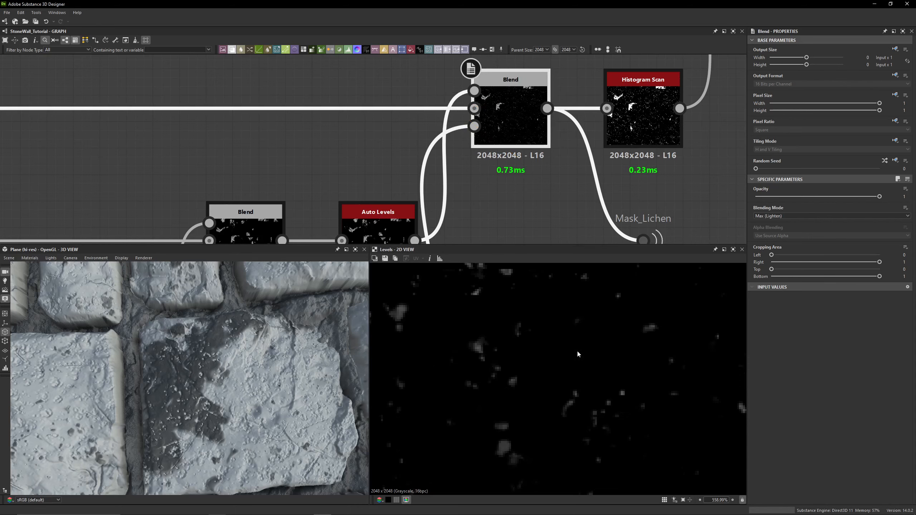
pyautogui.scroll(-5, 600, 390)
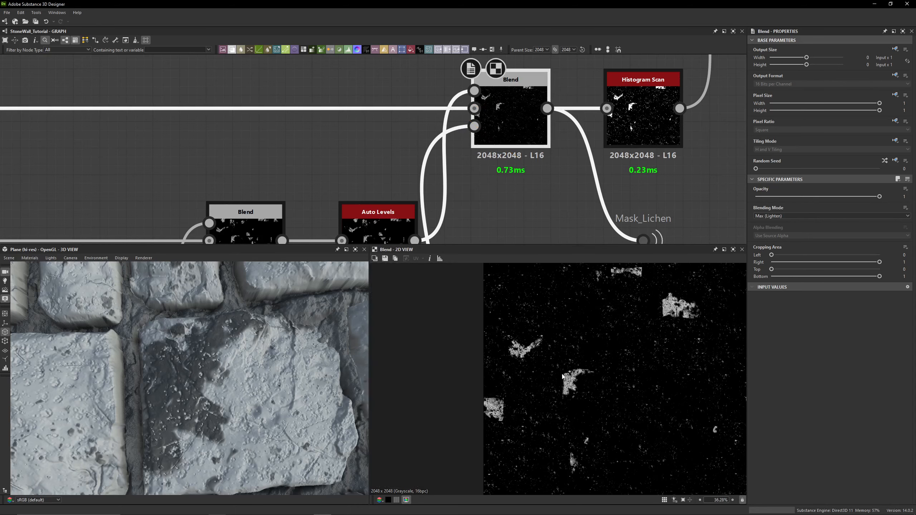
pyautogui.scroll(-1, 528, 182)
# - Preview the FF_Random_Grayscale_D portal and the Histogram Select node, inspecting its Position setting
pyautogui.moveTo(528, 182); pyautogui.dragTo(480, 118, button='middle')
pyautogui.moveTo(240, 165); pyautogui.dragTo(260, 191, button='middle')
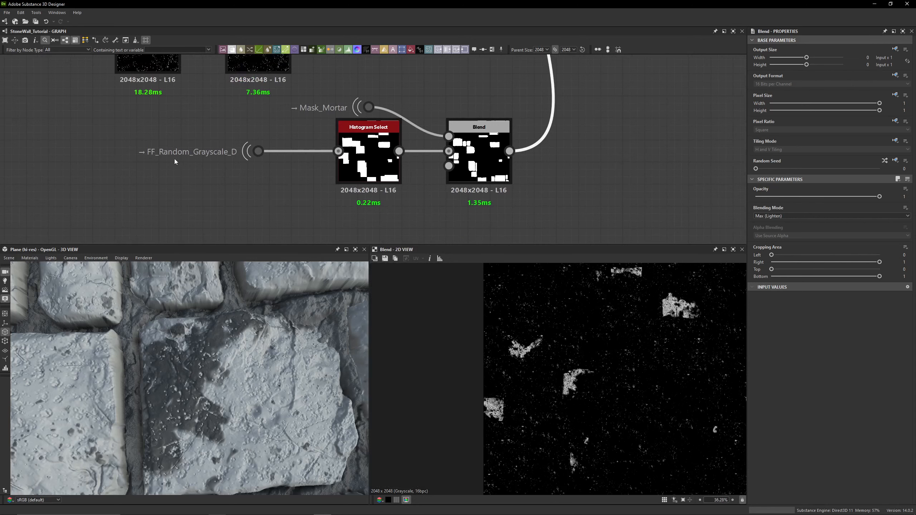
pyautogui.doubleClick(258, 152)
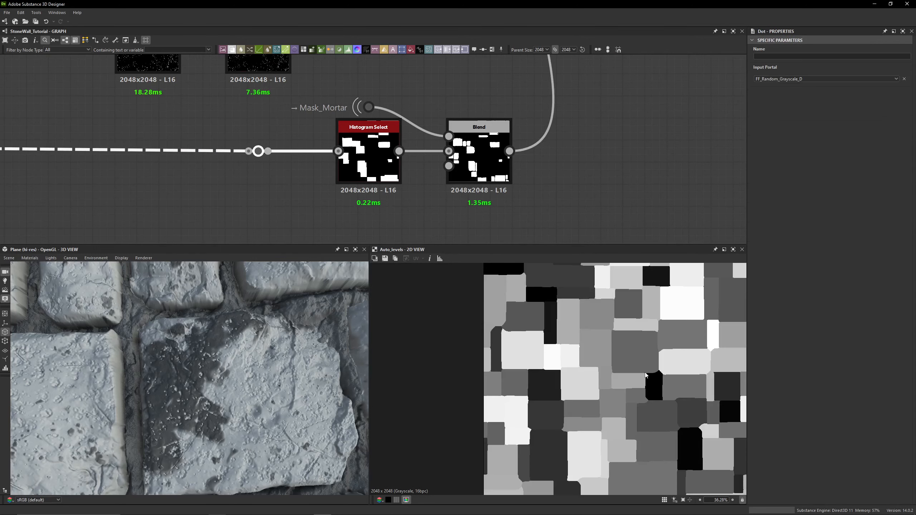
pyautogui.press('f')
pyautogui.doubleClick(370, 159)
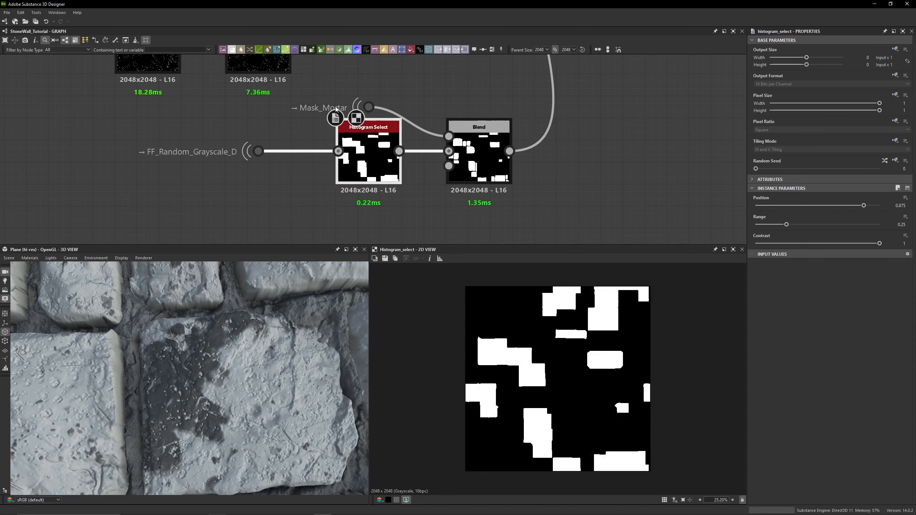
pyautogui.moveTo(362, 82); pyautogui.dragTo(359, 110, button='middle')
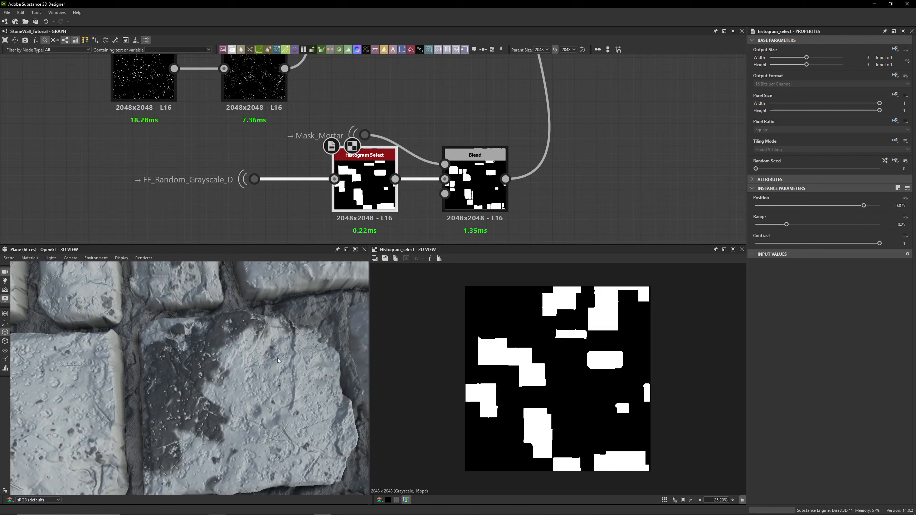
pyautogui.scroll(-3, 189, 389)
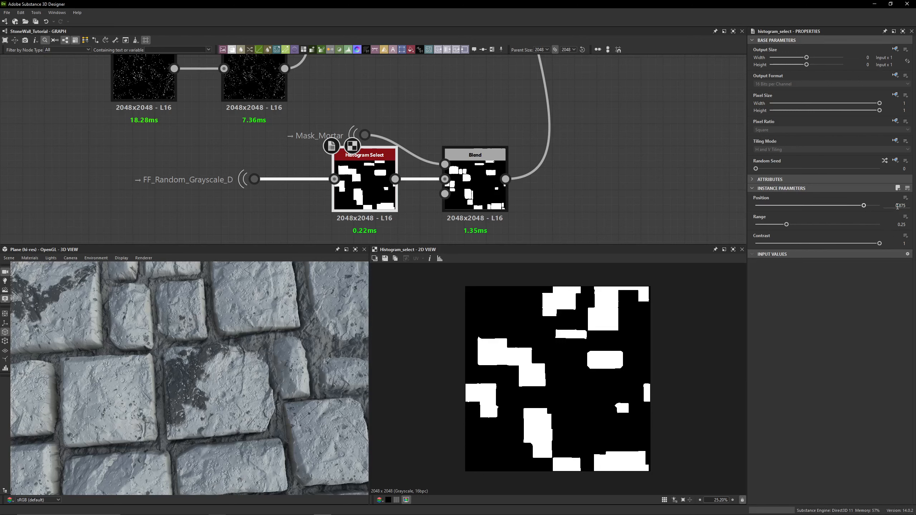
pyautogui.click(905, 198)
pyautogui.click(638, 155)
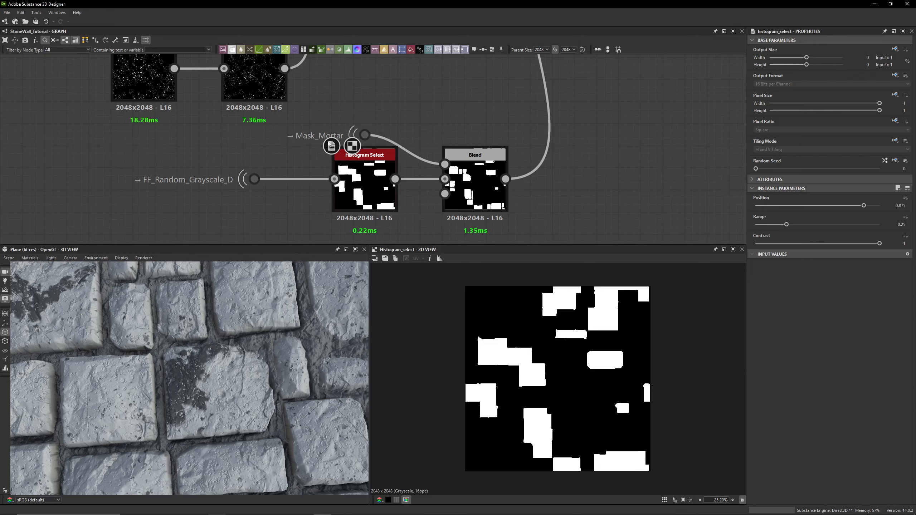
# - Compare previews of the Mask_Mortar portal, the Histogram Select and the Subtract Blend in the random stone branch
pyautogui.doubleClick(375, 135)
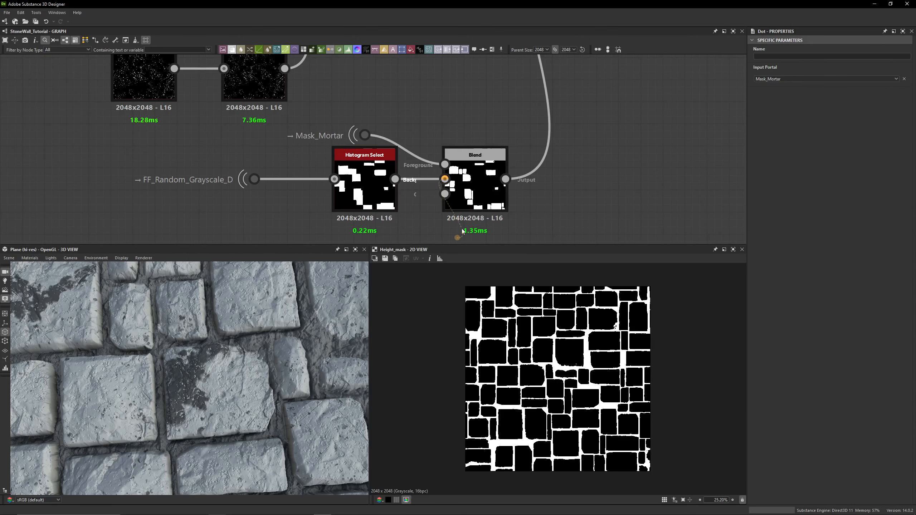
pyautogui.doubleClick(472, 199)
pyautogui.doubleClick(369, 191)
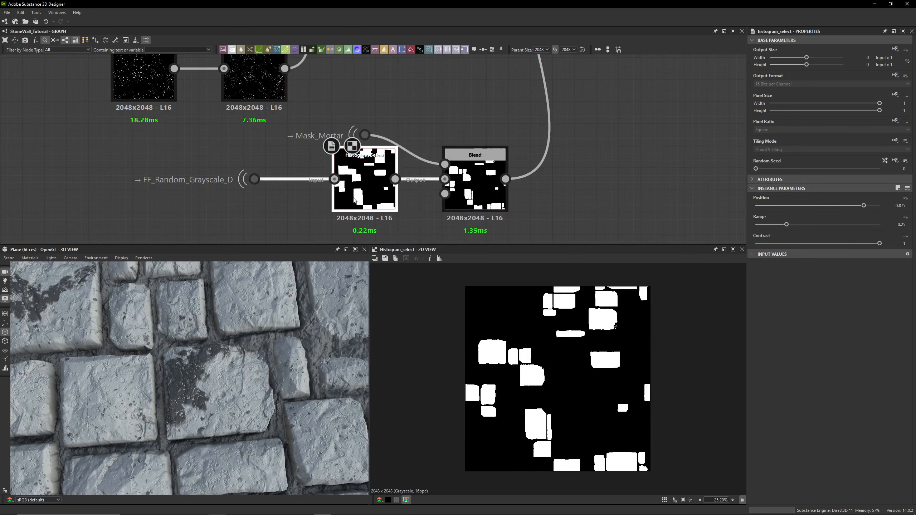
pyautogui.click(469, 193)
pyautogui.doubleClick(478, 195)
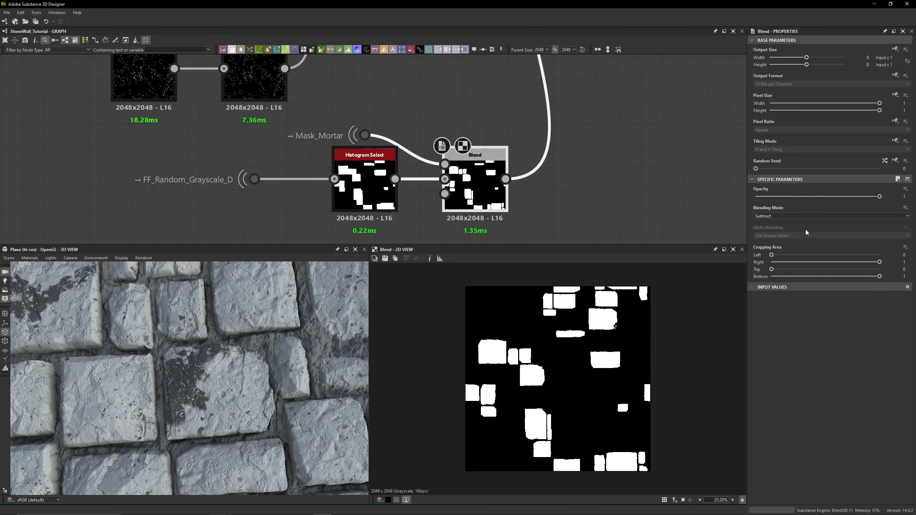
pyautogui.scroll(3, 511, 356)
pyautogui.scroll(-1, 551, 446)
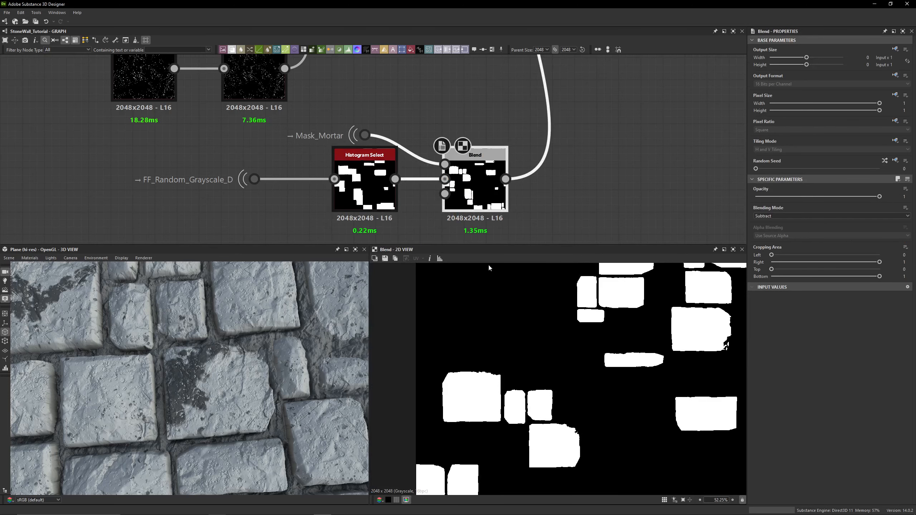
pyautogui.doubleClick(390, 191)
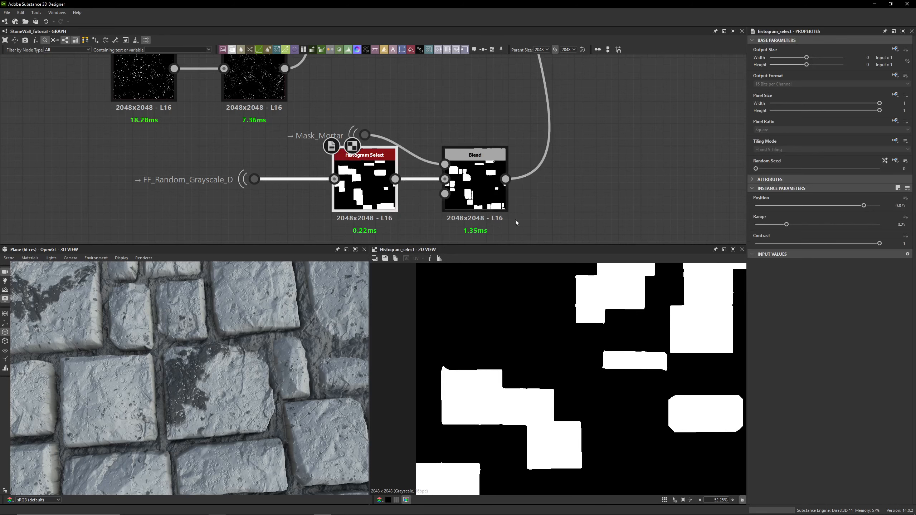
pyautogui.doubleClick(505, 209)
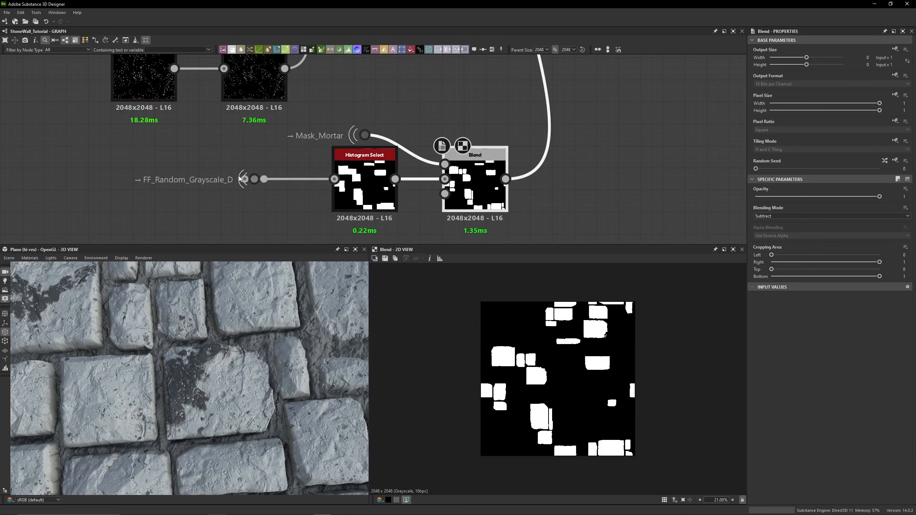
# - Examine the Subtract Blend result close up on the stones in the 3D view
pyautogui.moveTo(497, 136); pyautogui.dragTo(375, 194, button='middle')
pyautogui.moveTo(393, 148); pyautogui.dragTo(385, 237, button='middle')
pyautogui.moveTo(395, 103); pyautogui.dragTo(443, 114, button='middle')
pyautogui.scroll(15, 496, 288)
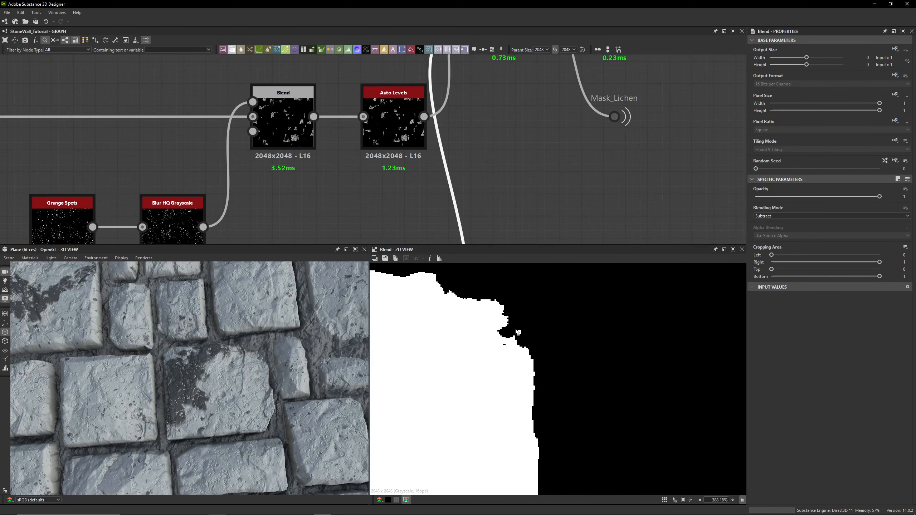
pyautogui.scroll(10, 169, 389)
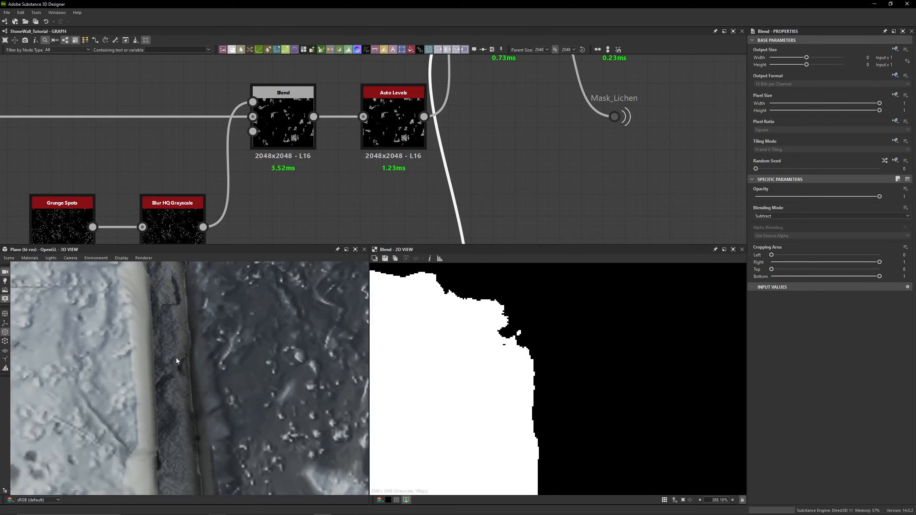
pyautogui.scroll(-4, 402, 163)
pyautogui.doubleClick(426, 193)
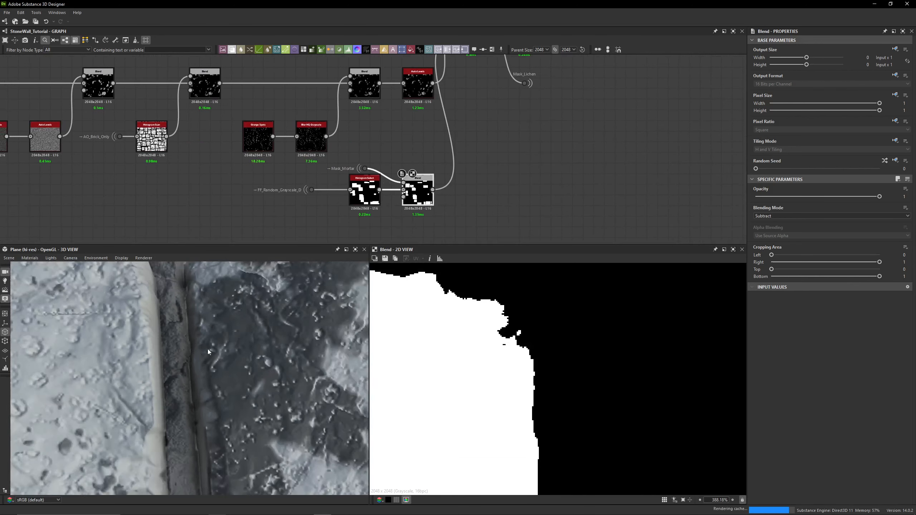
pyautogui.scroll(-10, 208, 349)
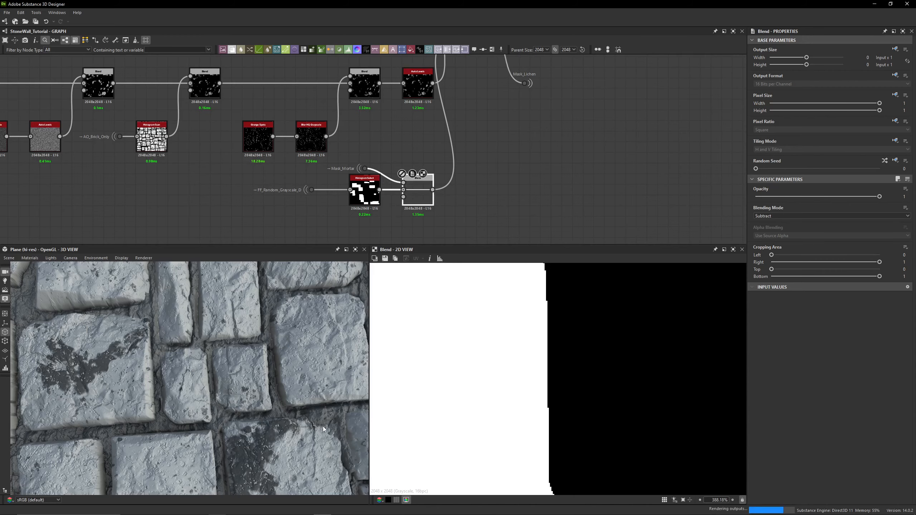
pyautogui.scroll(5, 322, 427)
pyautogui.moveTo(137, 402)
pyautogui.mouseDown()
pyautogui.moveTo(170, 401)
pyautogui.moveTo(135, 400)
pyautogui.mouseUp()
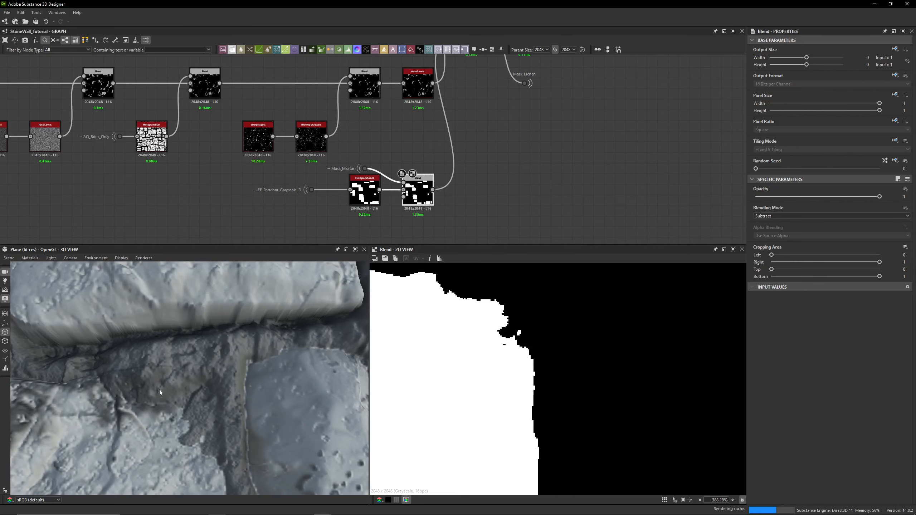
pyautogui.scroll(-5, 480, 315)
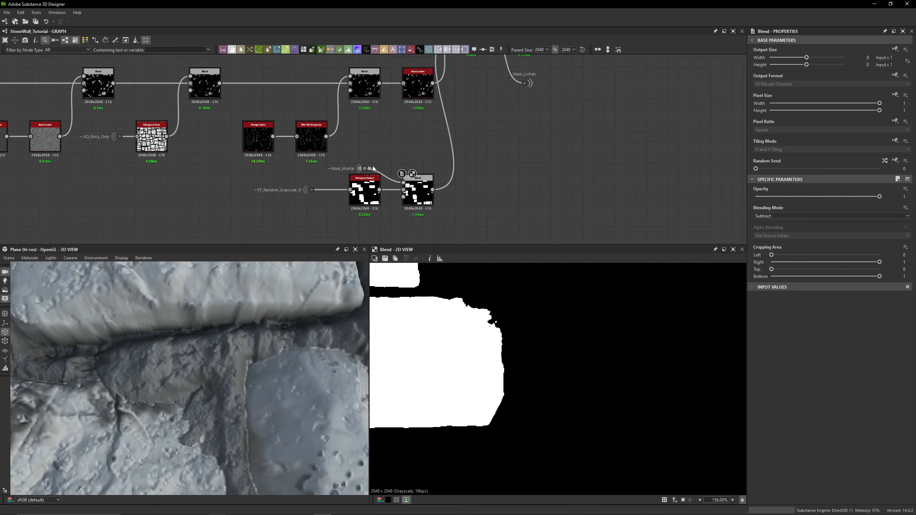
# - Compare the Mask_Mortar portal preview with the Subtract Blend output once more
pyautogui.doubleClick(374, 168)
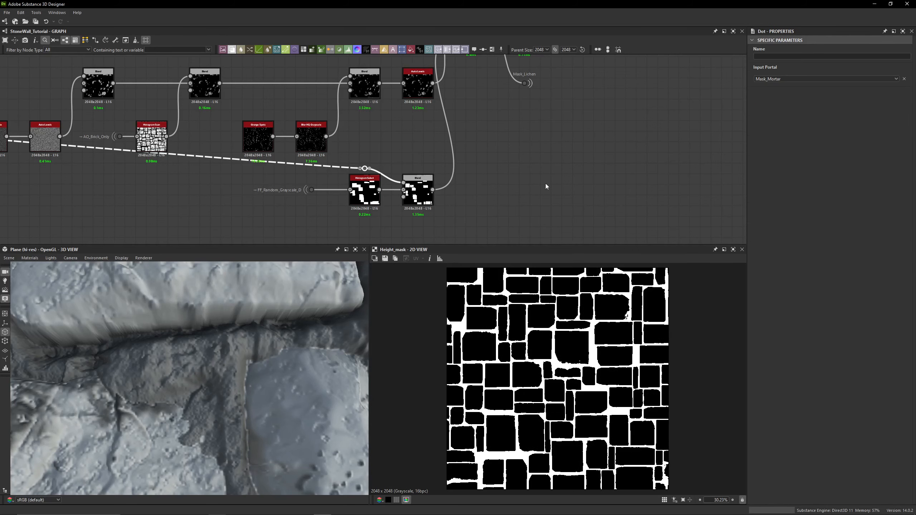
pyautogui.moveTo(463, 109); pyautogui.dragTo(456, 140, button='middle')
pyautogui.scroll(3, 455, 140)
pyautogui.moveTo(499, 217); pyautogui.dragTo(491, 83, button='middle')
pyautogui.moveTo(487, 218); pyautogui.dragTo(482, 131, button='middle')
pyautogui.scroll(3, 318, 173)
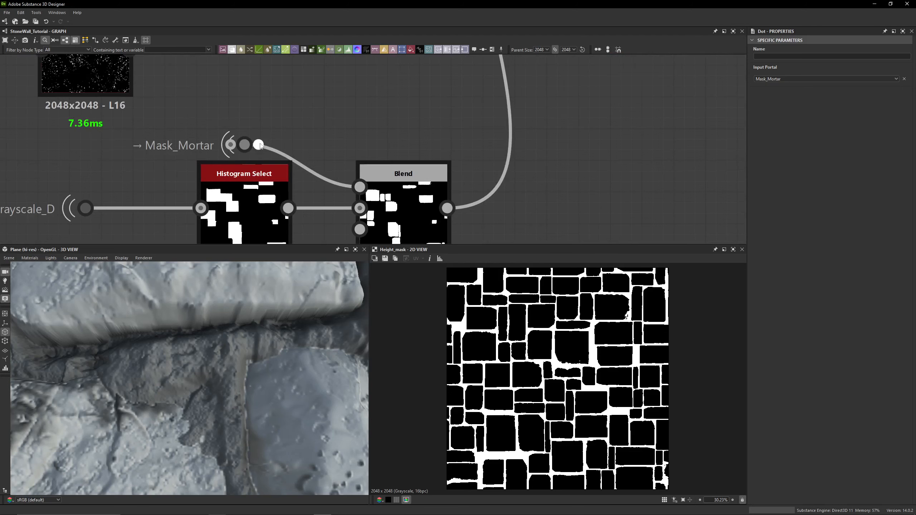
pyautogui.click(250, 144)
pyautogui.click(370, 110)
pyautogui.doubleClick(393, 202)
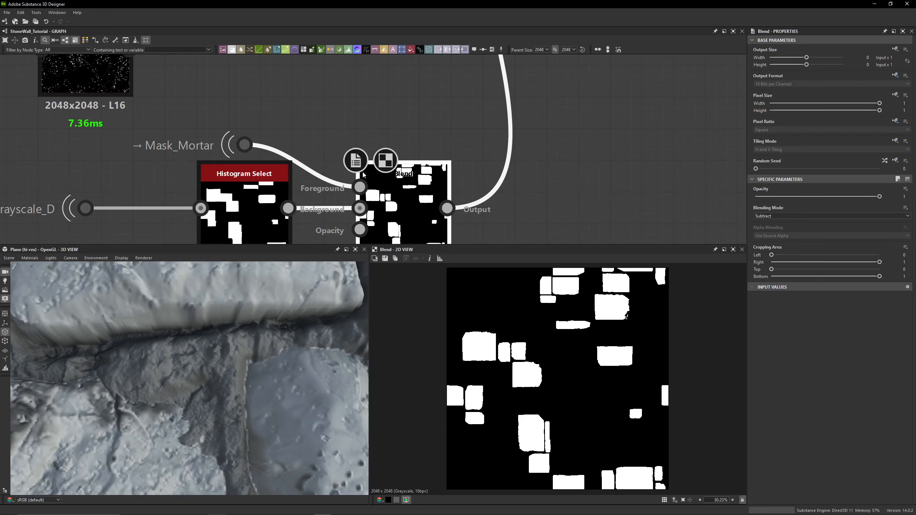
pyautogui.doubleClick(245, 144)
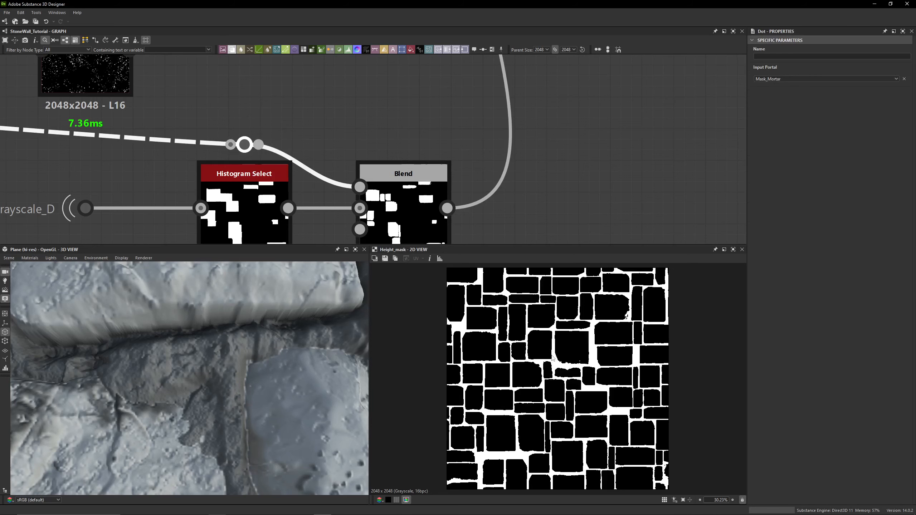
pyautogui.doubleClick(413, 222)
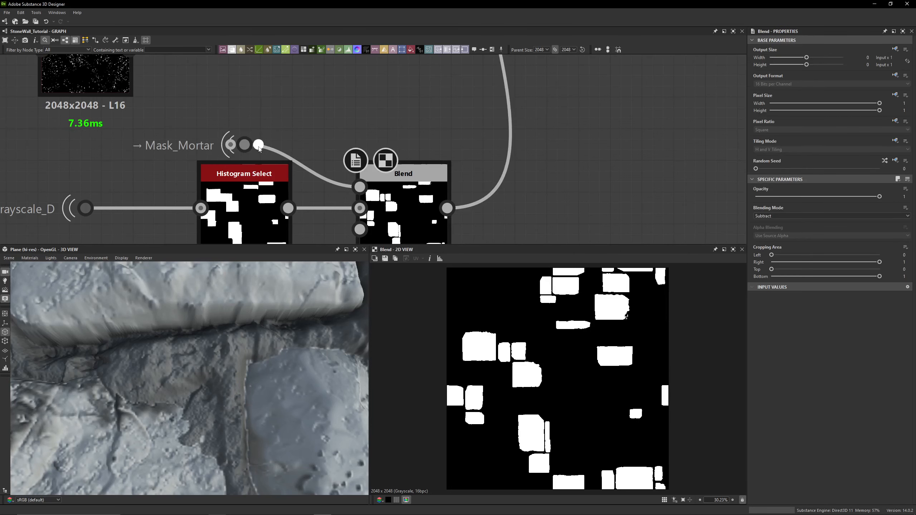
pyautogui.click(244, 144)
pyautogui.doubleClick(245, 145)
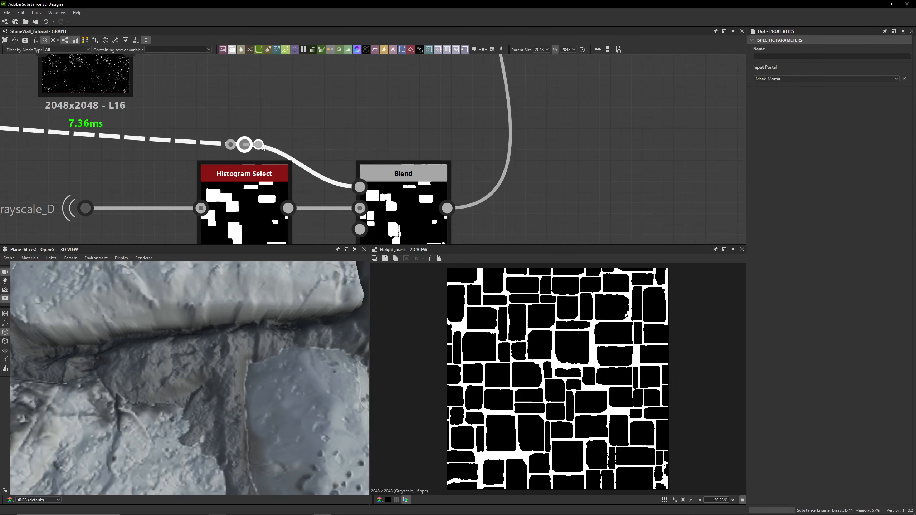
# - Add an Invert Grayscale node fed by the Mask_Mortar portal
pyautogui.moveTo(258, 144); pyautogui.dragTo(329, 102)
pyautogui.write('invert')
pyautogui.press('Return')
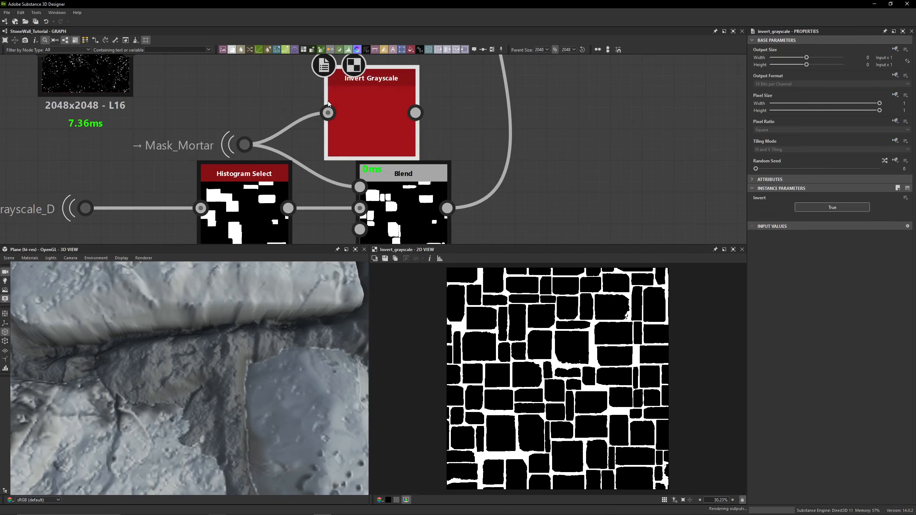
pyautogui.scroll(5, 580, 366)
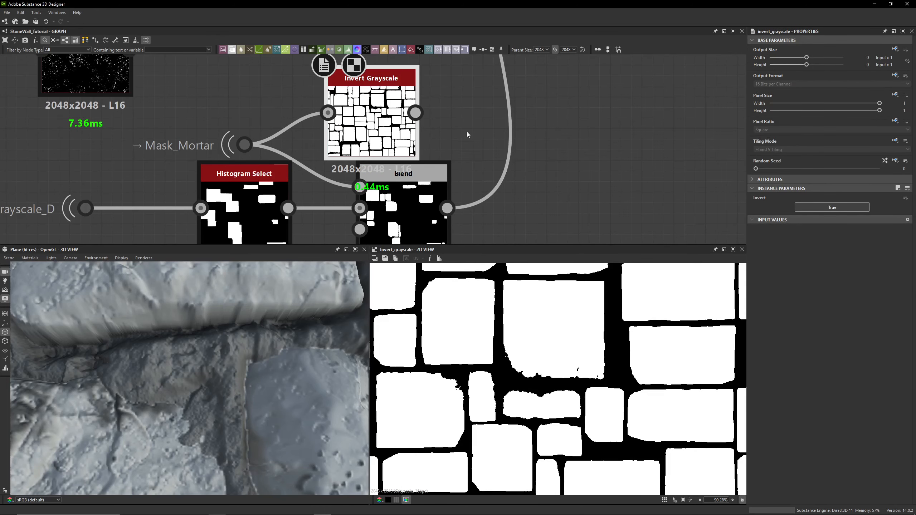
# - Delete the Invert Grayscale node attached to the Mask_Mortar portal
pyautogui.press('Delete')
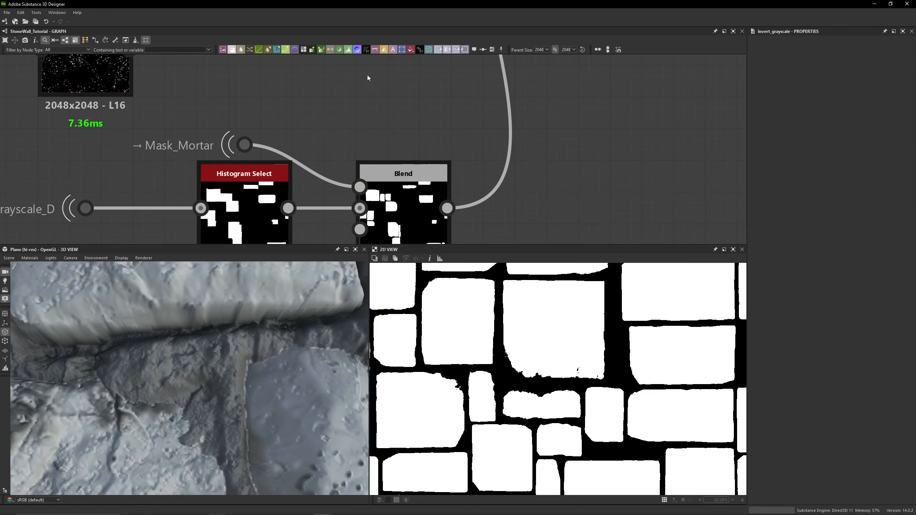
# - Trace the Mask_Mortar portal to its source and preview the lichen Blend, Histogram Scan and Mask_Lichen dot
pyautogui.doubleClick(245, 145)
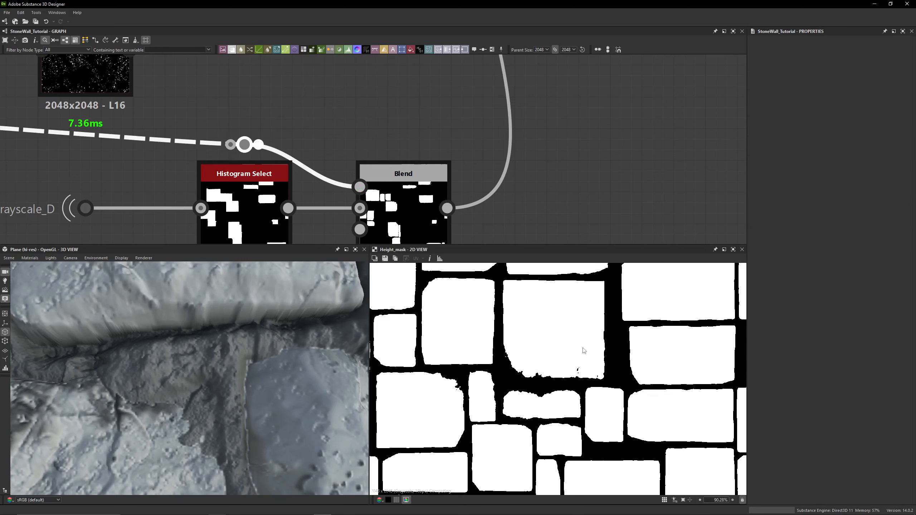
pyautogui.scroll(-6, 375, 132)
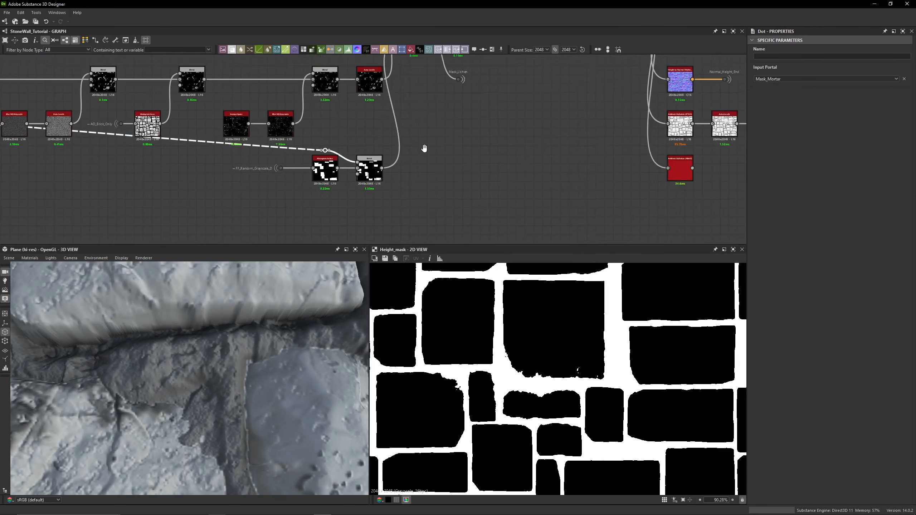
pyautogui.scroll(3, 401, 168)
pyautogui.doubleClick(402, 121)
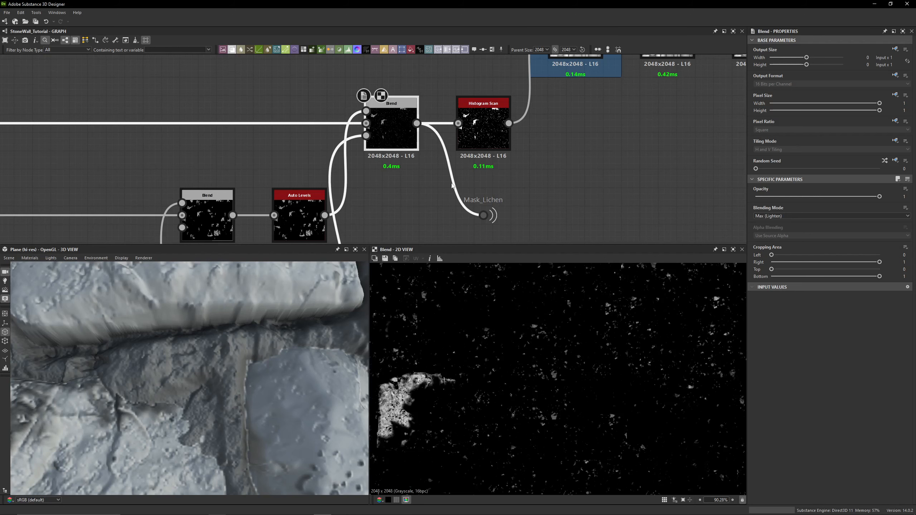
pyautogui.doubleClick(482, 119)
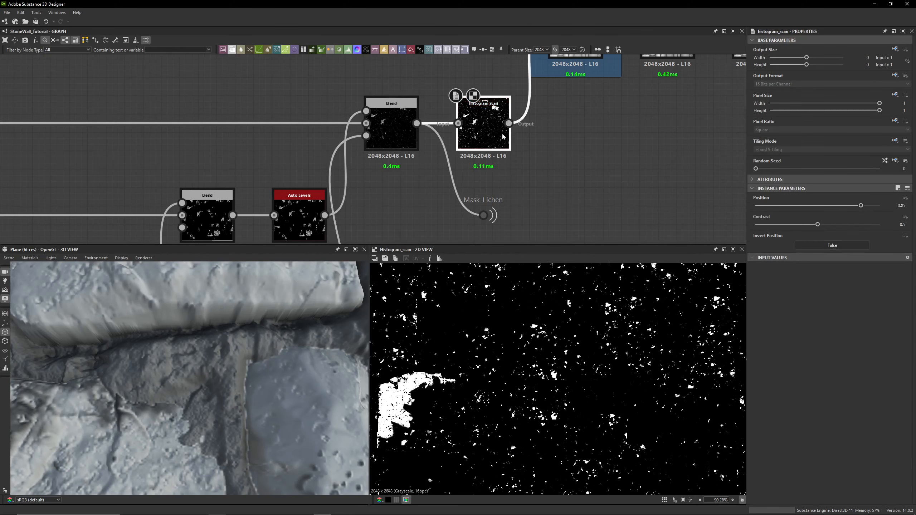
pyautogui.moveTo(538, 131); pyautogui.dragTo(524, 199, button='middle')
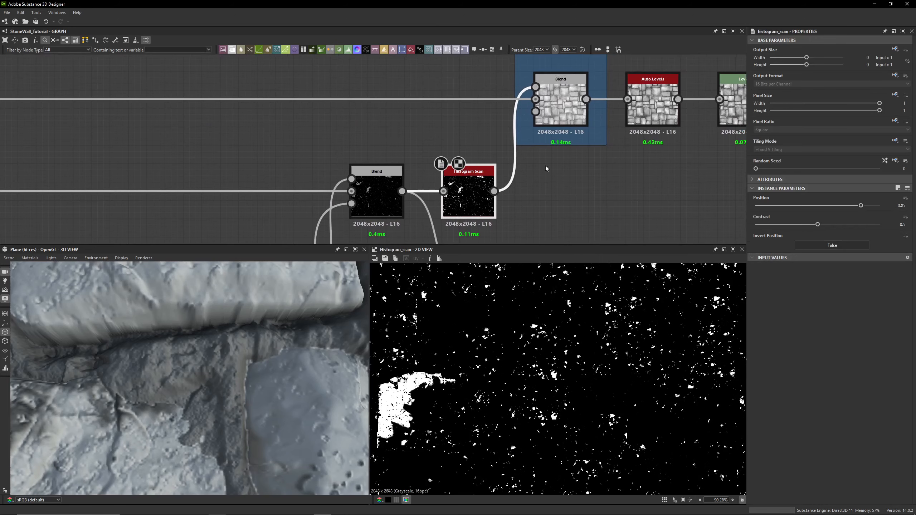
pyautogui.moveTo(545, 165); pyautogui.dragTo(530, 52, button='middle')
pyautogui.click(453, 170)
pyautogui.doubleClick(458, 178)
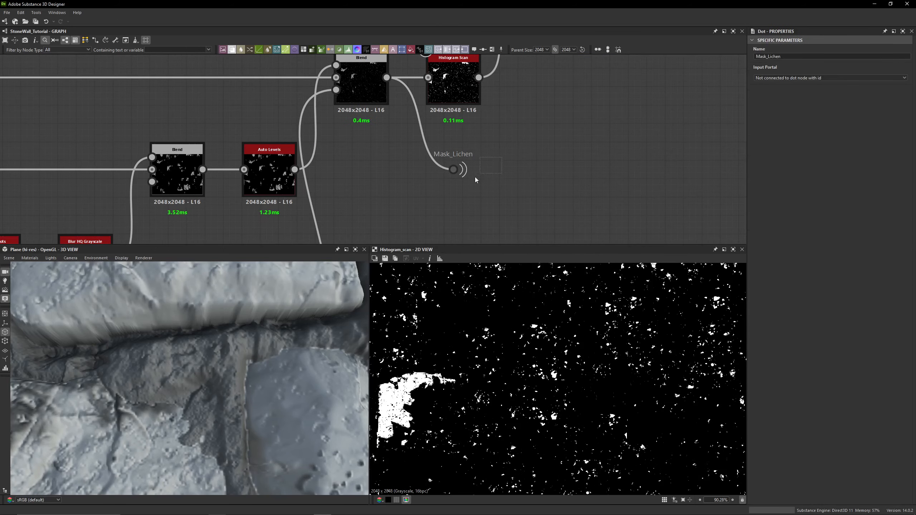
pyautogui.doubleClick(458, 79)
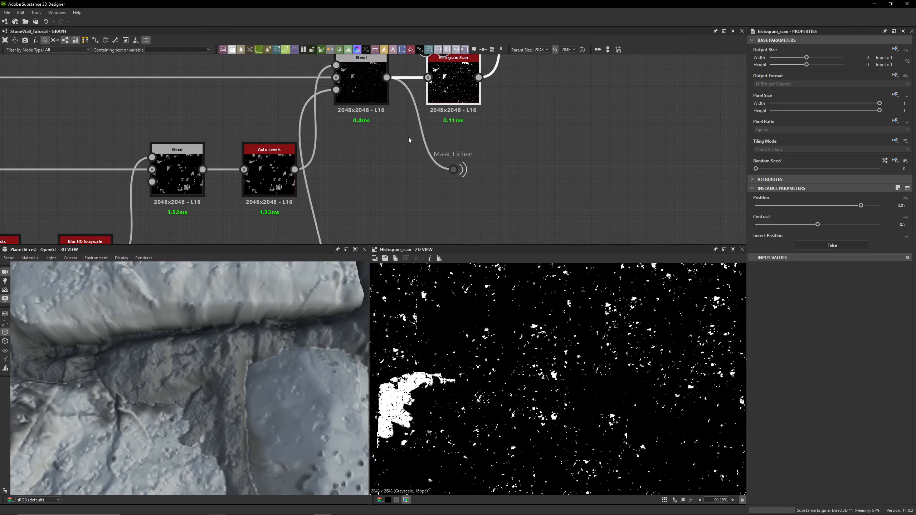
# - Follow the Mask_Lichen portal's links across the graph to its pointer in the final color test section
pyautogui.moveTo(496, 108); pyautogui.dragTo(456, 130, button='middle')
pyautogui.moveTo(474, 164); pyautogui.dragTo(363, 215)
pyautogui.moveTo(487, 167); pyautogui.dragTo(463, 185, button='middle')
pyautogui.moveTo(463, 185); pyautogui.dragTo(359, 234)
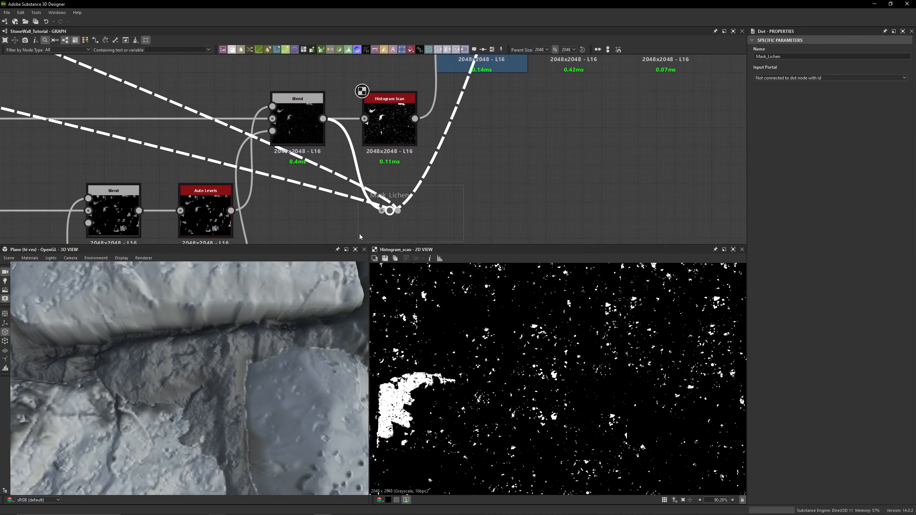
pyautogui.moveTo(516, 195); pyautogui.dragTo(363, 231)
pyautogui.scroll(-8, 485, 163)
pyautogui.moveTo(483, 119); pyautogui.dragTo(405, 211, button='middle')
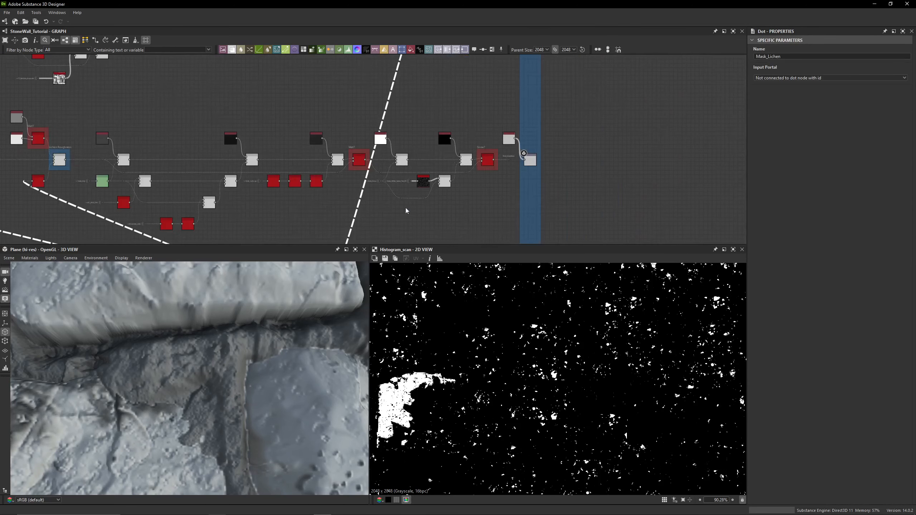
pyautogui.moveTo(465, 83); pyautogui.dragTo(416, 173, button='middle')
pyautogui.moveTo(422, 61)
pyautogui.mouseDown(button='middle')
pyautogui.moveTo(395, 123)
pyautogui.moveTo(370, 146)
pyautogui.mouseUp(button='middle')
pyautogui.scroll(6, 390, 153)
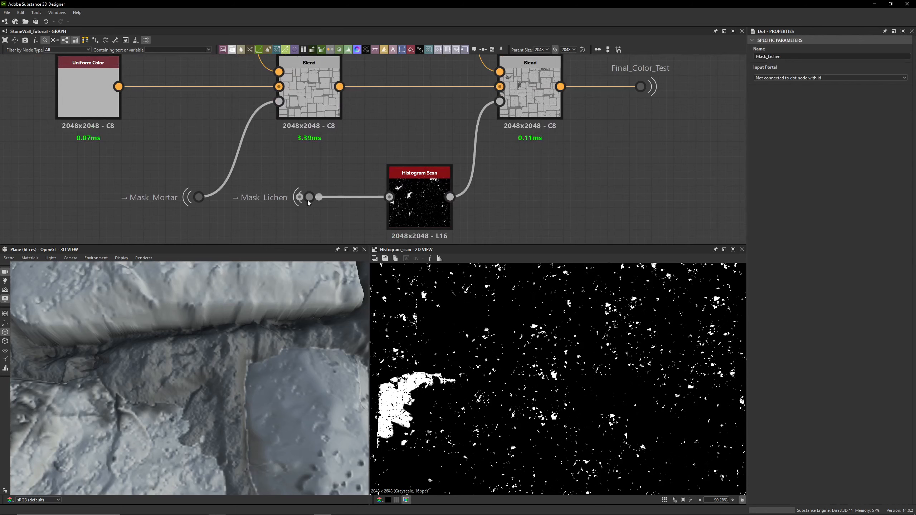
# - Preview the Blend feeding Final_Color_Test to check the lichen mask on the stone color
pyautogui.moveTo(345, 158); pyautogui.dragTo(343, 224, button='middle')
pyautogui.click(529, 159)
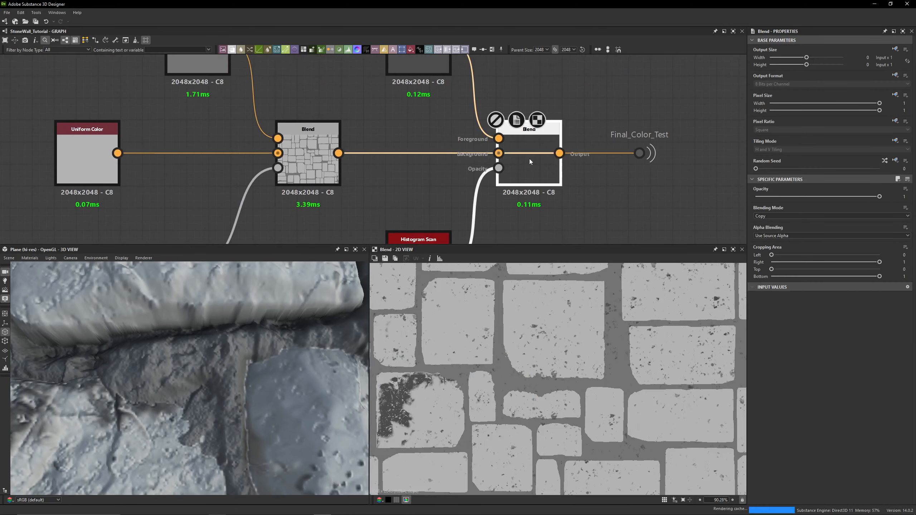
pyautogui.scroll(-10, 429, 186)
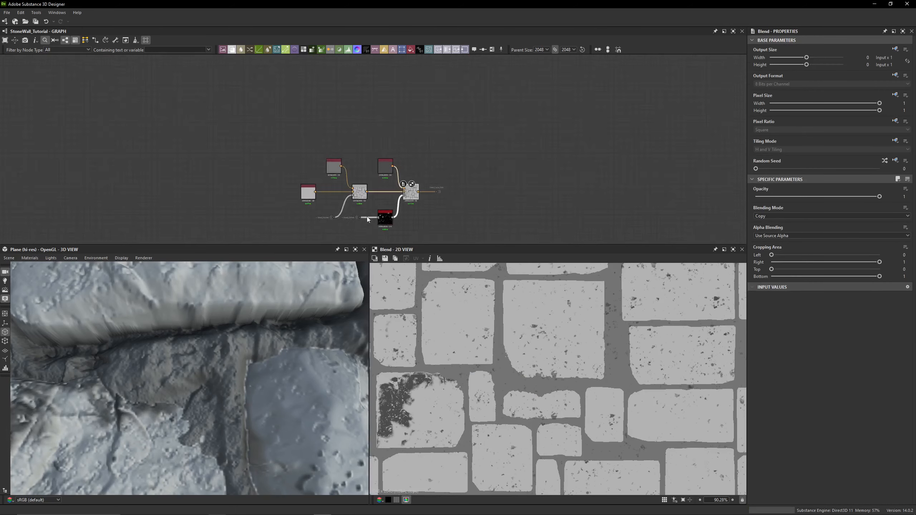
pyautogui.scroll(4, 437, 138)
pyautogui.moveTo(370, 229); pyautogui.dragTo(454, 108, button='middle')
pyautogui.moveTo(342, 221); pyautogui.dragTo(417, 158, button='middle')
pyautogui.moveTo(313, 180); pyautogui.dragTo(443, 193, button='middle')
# - Return to the Lichen Height frame and preview its Blend on the height in 2D and 3D views
pyautogui.scroll(5, 469, 170)
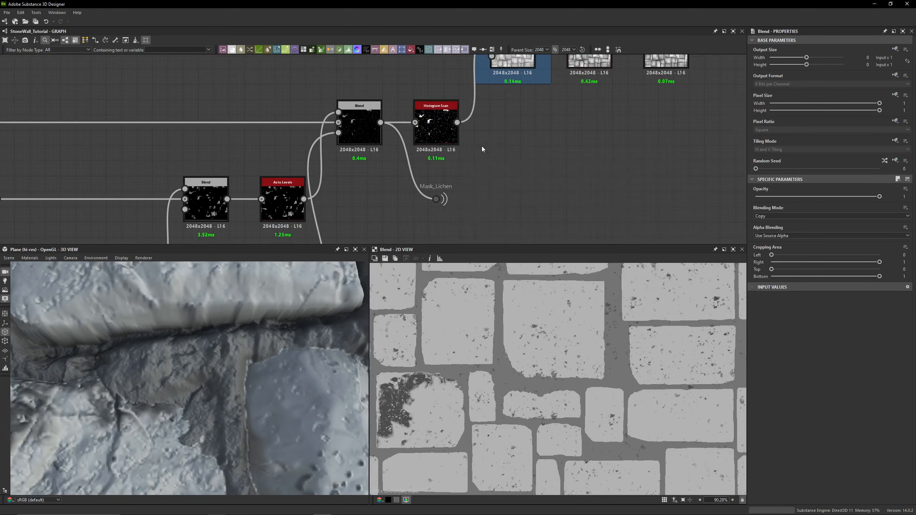
pyautogui.click(433, 140)
pyautogui.doubleClick(433, 139)
pyautogui.moveTo(466, 153); pyautogui.dragTo(411, 234, button='middle')
pyautogui.doubleClick(457, 132)
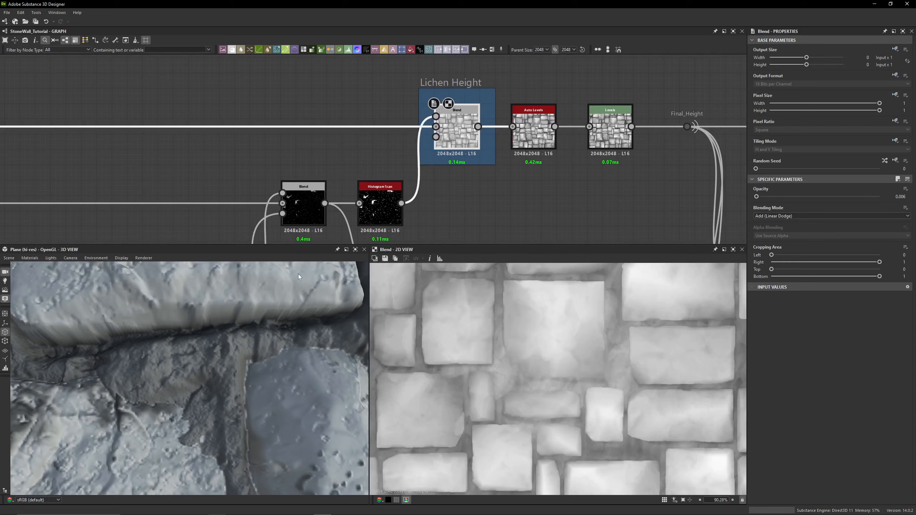
pyautogui.moveTo(298, 276); pyautogui.dragTo(259, 339)
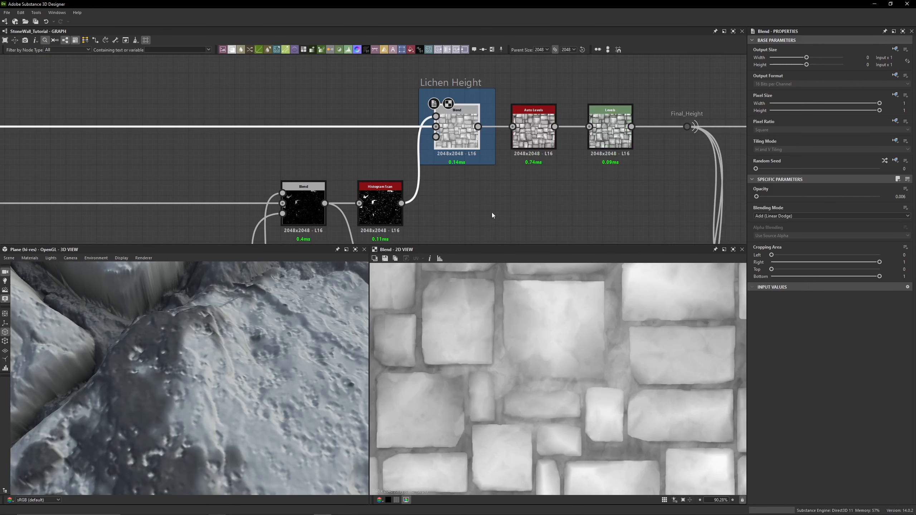
# - Toggle the Auto Levels node after the Lichen Height Blend off and on to compare the 3D height
pyautogui.click(544, 137)
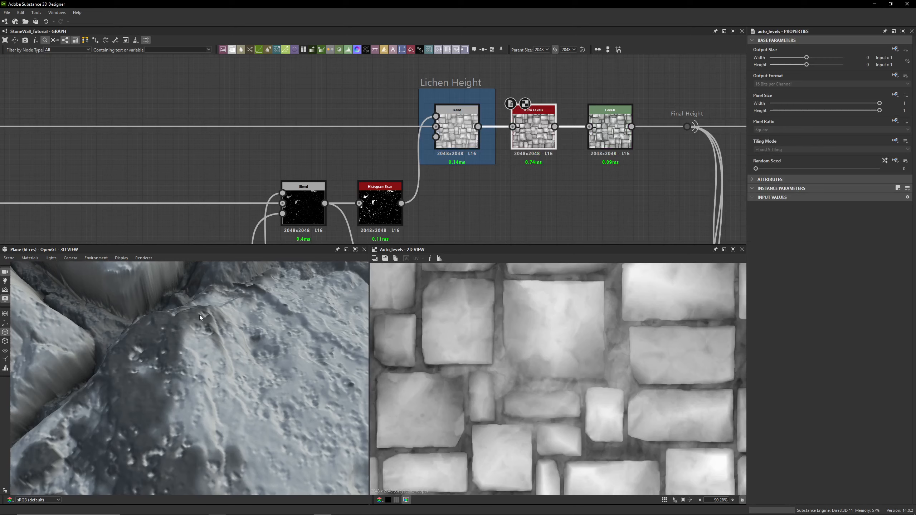
pyautogui.scroll(-5, 310, 317)
pyautogui.hotkey('shift', 'd')
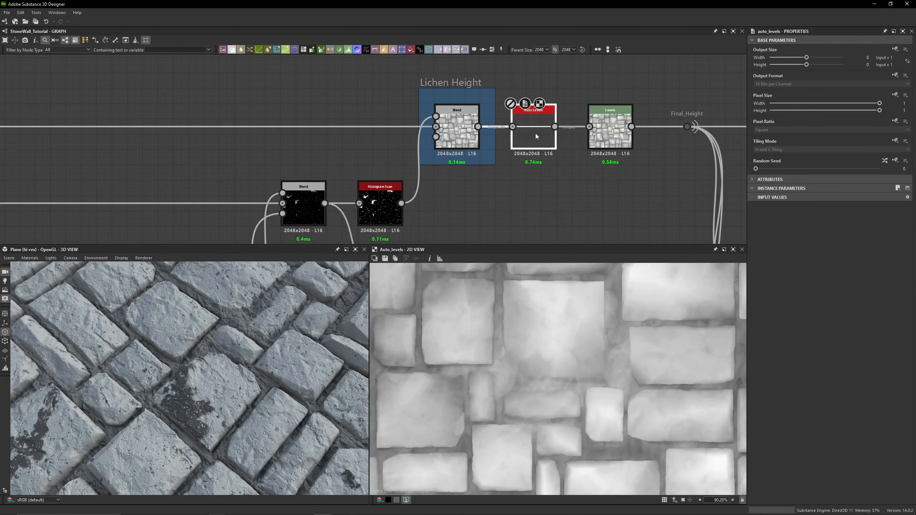
pyautogui.hotkey('shift', 'd')
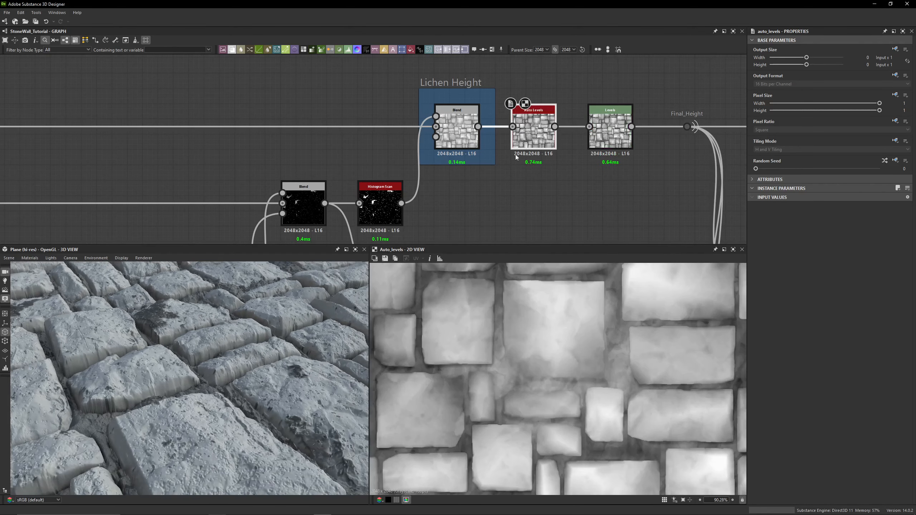
pyautogui.hotkey('shift', 'd')
pyautogui.hotkey('shift', 'd')
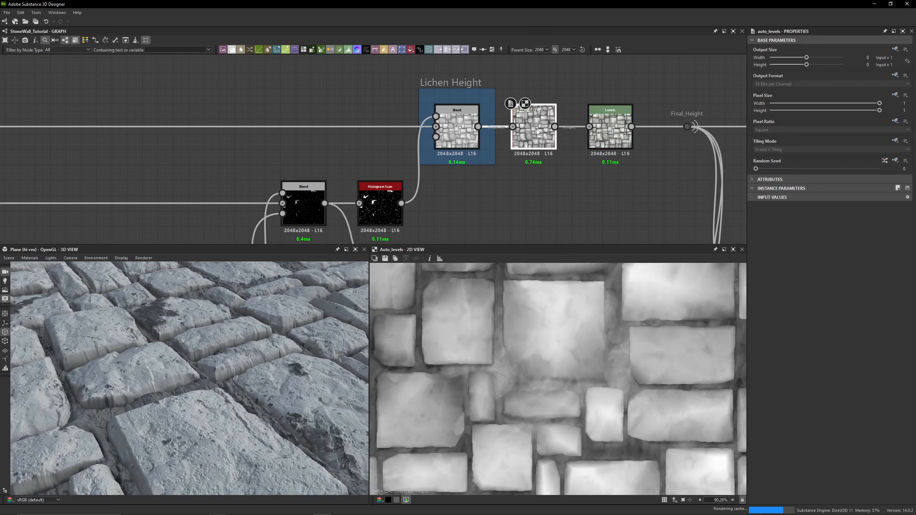
# - Open the Levels node before Final_Height and switch its parameters to the slider view
pyautogui.moveTo(515, 178); pyautogui.dragTo(346, 176, button='middle')
pyautogui.doubleClick(430, 144)
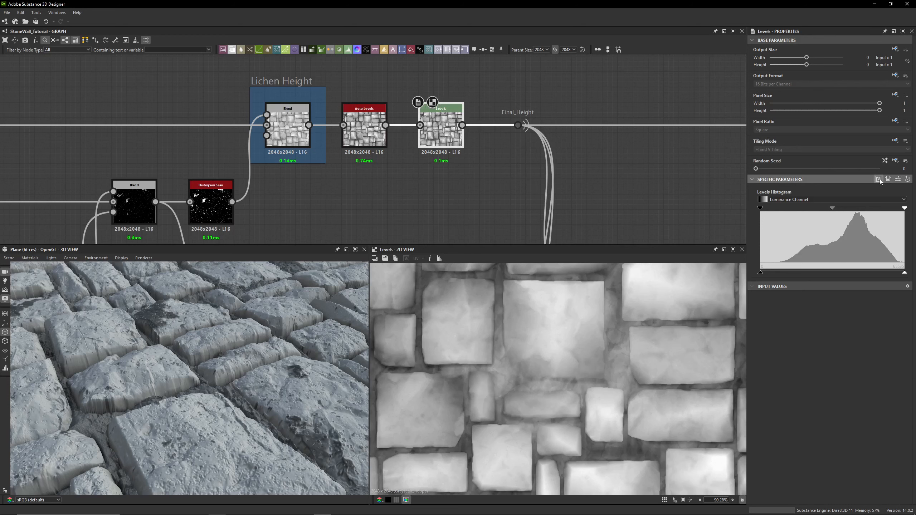
pyautogui.click(894, 180)
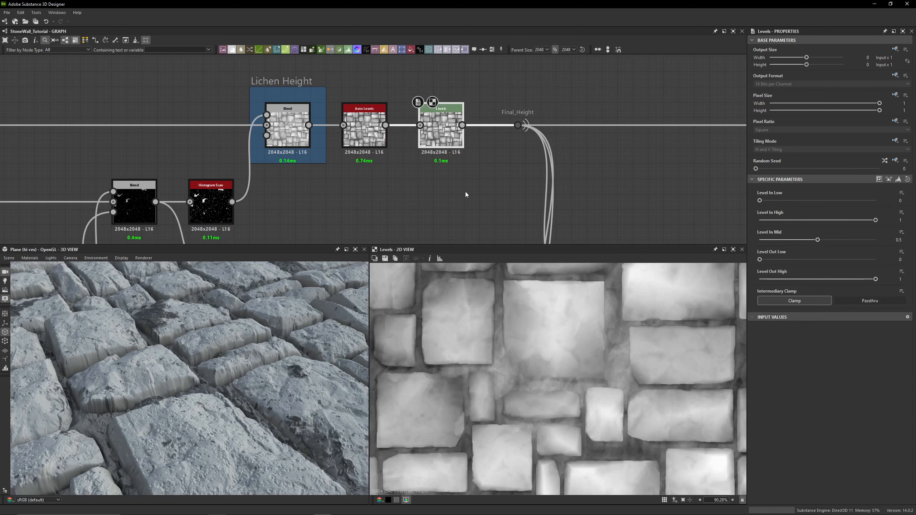
# - Pan across the graph to the normal section and inspect the stone surface close up in the 3D view
pyautogui.scroll(-5, 373, 139)
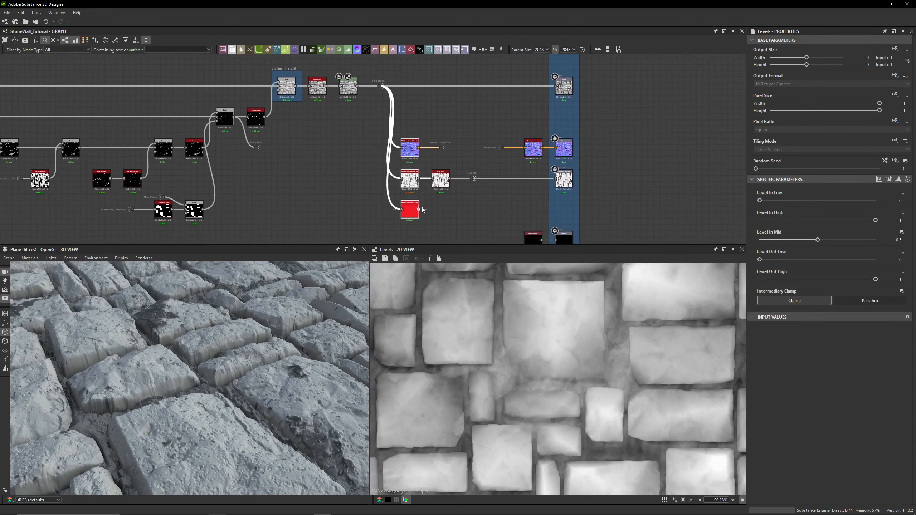
pyautogui.moveTo(411, 210); pyautogui.dragTo(432, 114, button='middle')
pyautogui.scroll(-1, 411, 161)
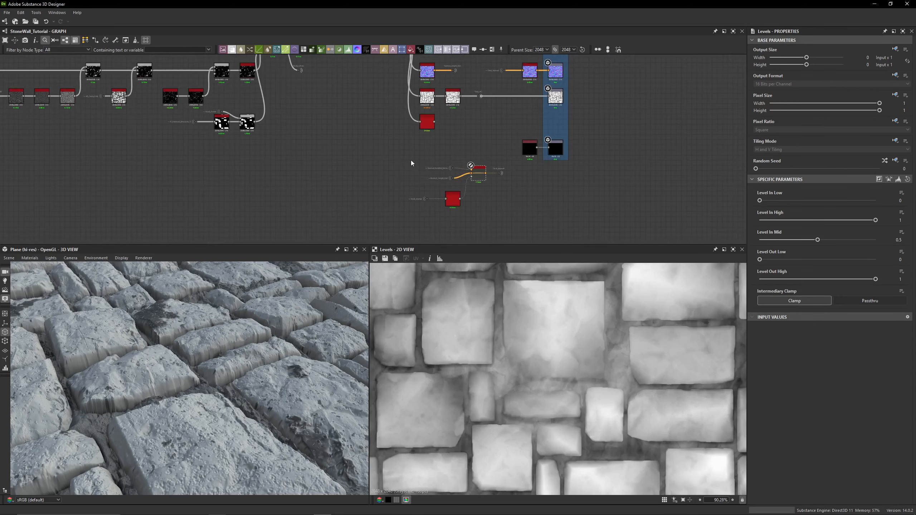
pyautogui.scroll(-3, 350, 154)
pyautogui.moveTo(177, 164); pyautogui.dragTo(401, 156, button='middle')
pyautogui.moveTo(575, 146); pyautogui.dragTo(664, 198)
pyautogui.click(664, 198)
pyautogui.moveTo(344, 178); pyautogui.dragTo(591, 190, button='middle')
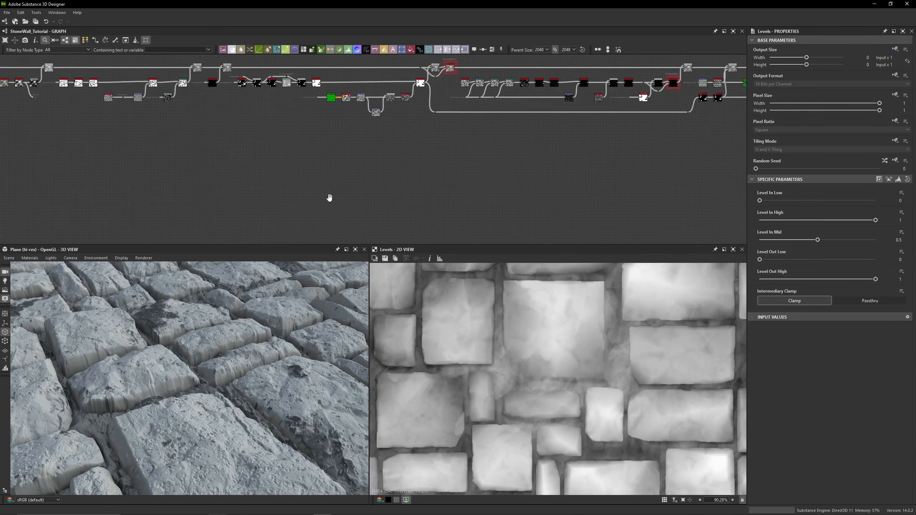
pyautogui.moveTo(329, 198); pyautogui.dragTo(617, 207, button='middle')
pyautogui.moveTo(332, 202); pyautogui.dragTo(669, 195, button='middle')
pyautogui.moveTo(520, 155); pyautogui.dragTo(352, 219)
pyautogui.click(505, 227)
pyautogui.scroll(2, 412, 191)
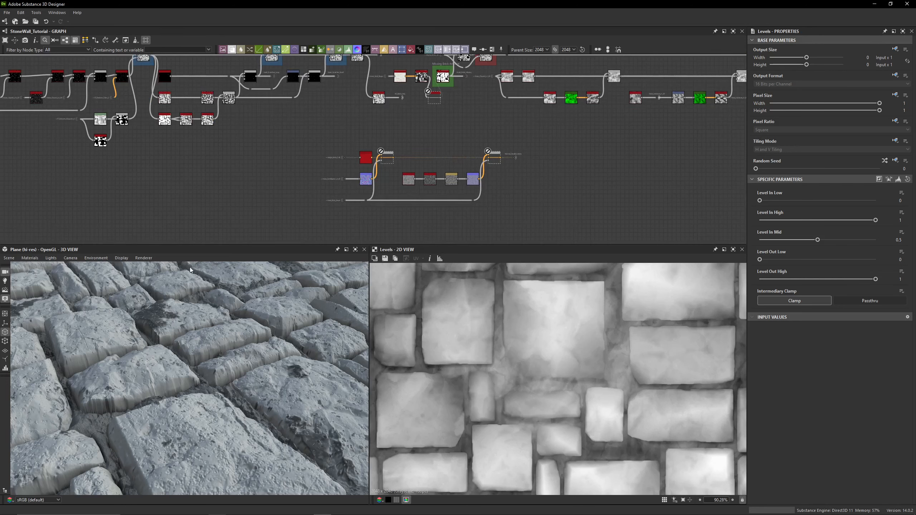
pyautogui.scroll(4, 202, 399)
pyautogui.moveTo(202, 399); pyautogui.dragTo(205, 389, button='middle')
pyautogui.scroll(8, 205, 386)
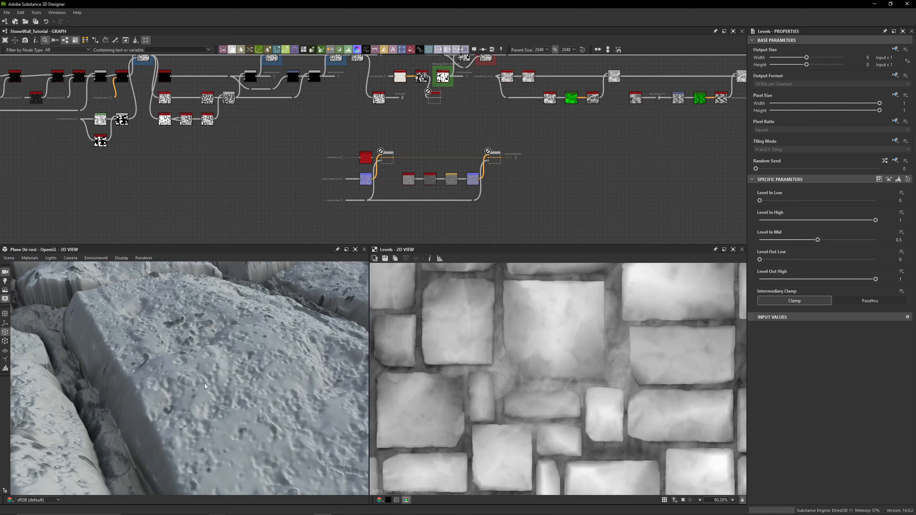
pyautogui.scroll(-3, 203, 382)
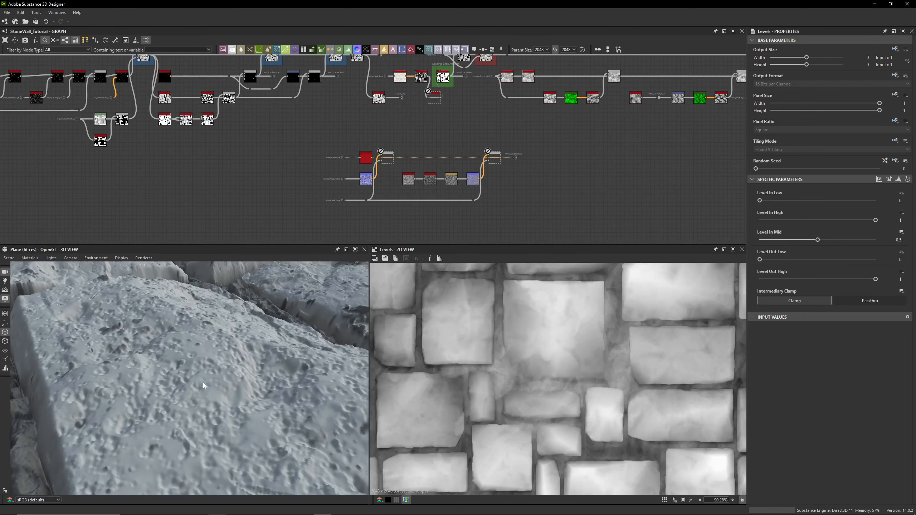
pyautogui.scroll(3, 327, 179)
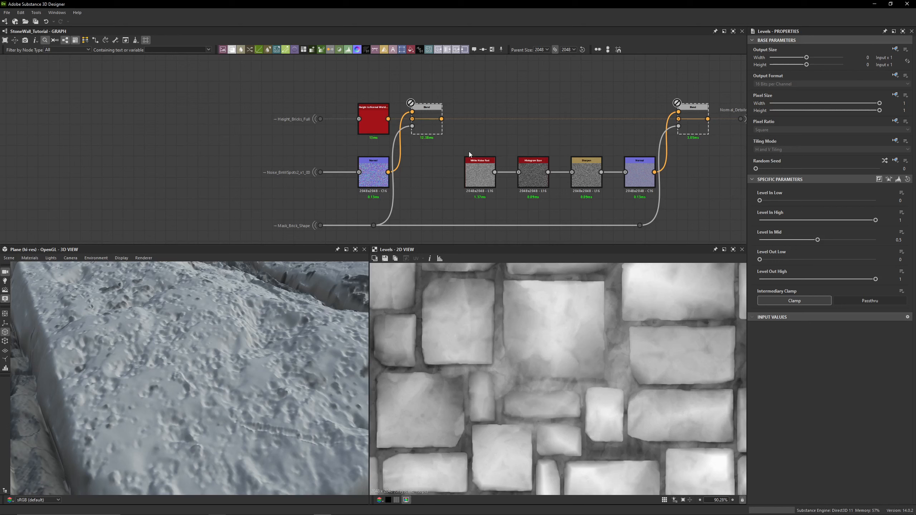
# - Preview the Blend combining the brick normal with the noise normal, zooming into the 2D view
pyautogui.click(428, 130)
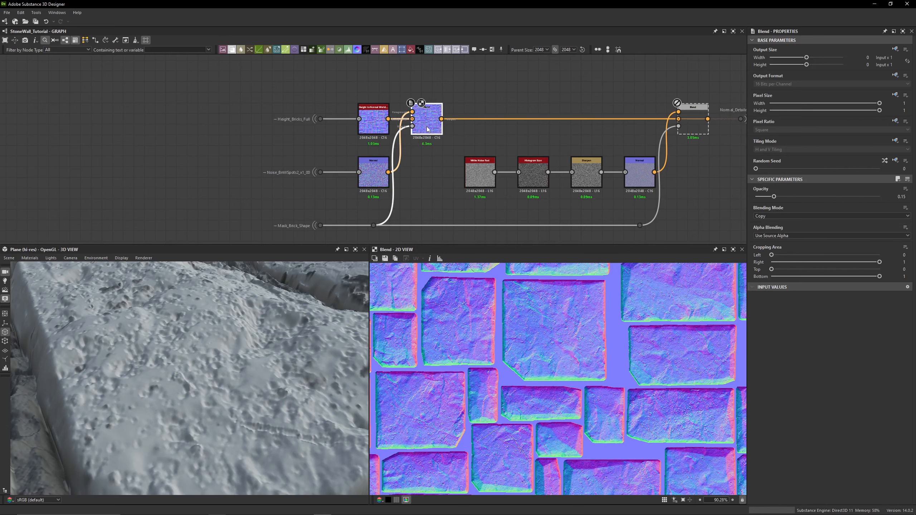
pyautogui.scroll(3, 534, 338)
pyautogui.scroll(5, 534, 338)
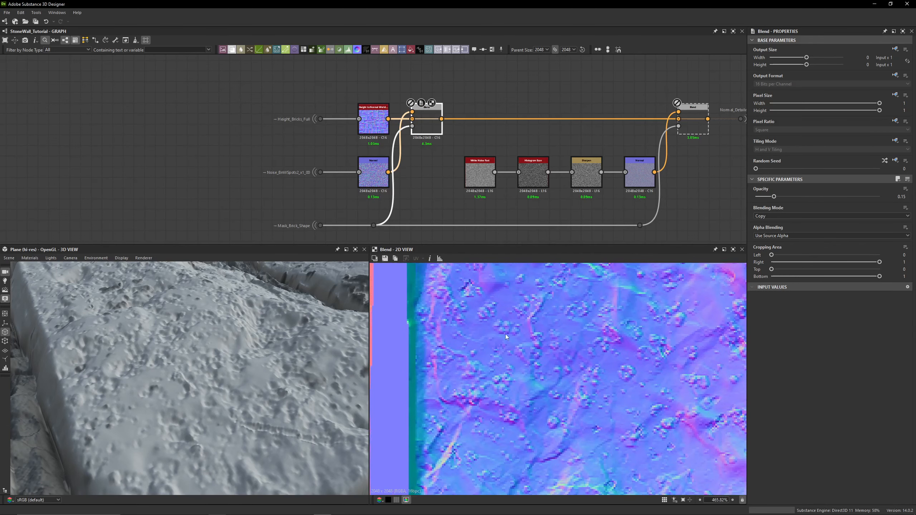
pyautogui.moveTo(382, 137); pyautogui.dragTo(383, 142, button='middle')
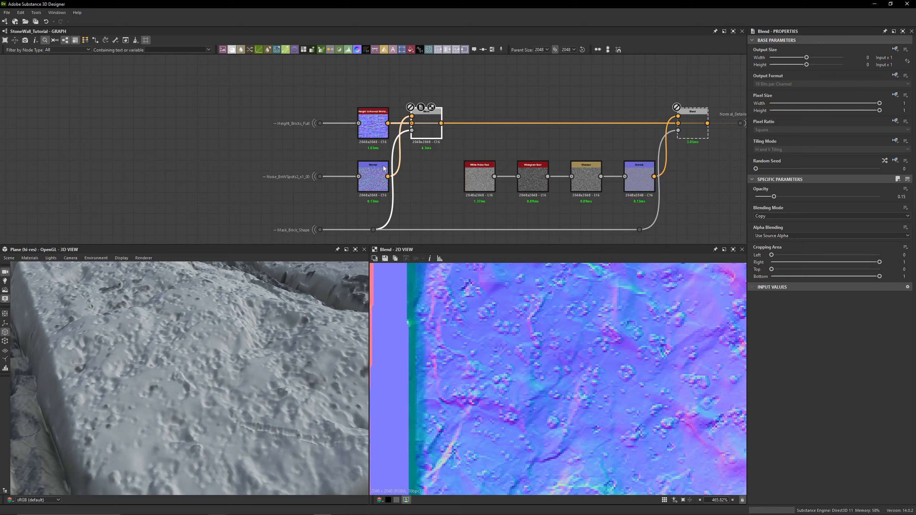
# - Trace the Height_Bricks_Full portal to its source and preview the Height to Normal World node
pyautogui.click(319, 123)
pyautogui.scroll(2, 261, 131)
pyautogui.scroll(2, 262, 134)
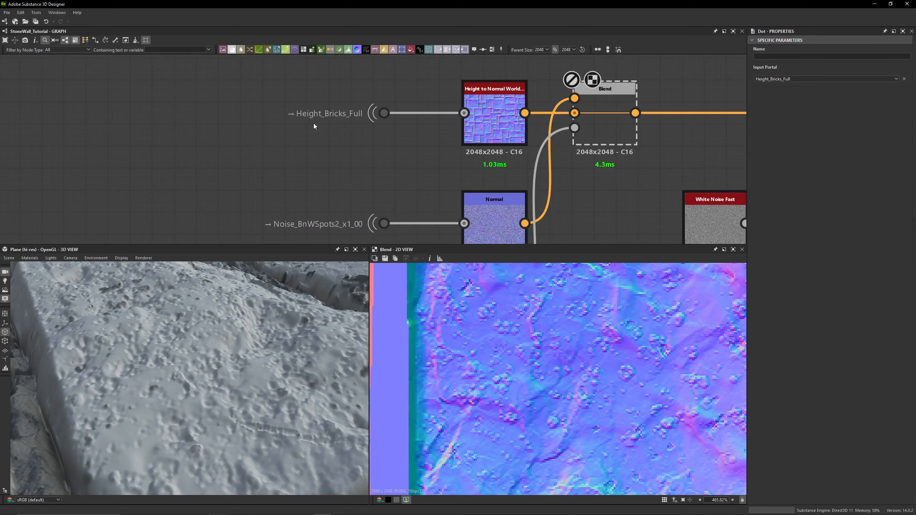
pyautogui.doubleClick(384, 113)
pyautogui.scroll(-8, 523, 357)
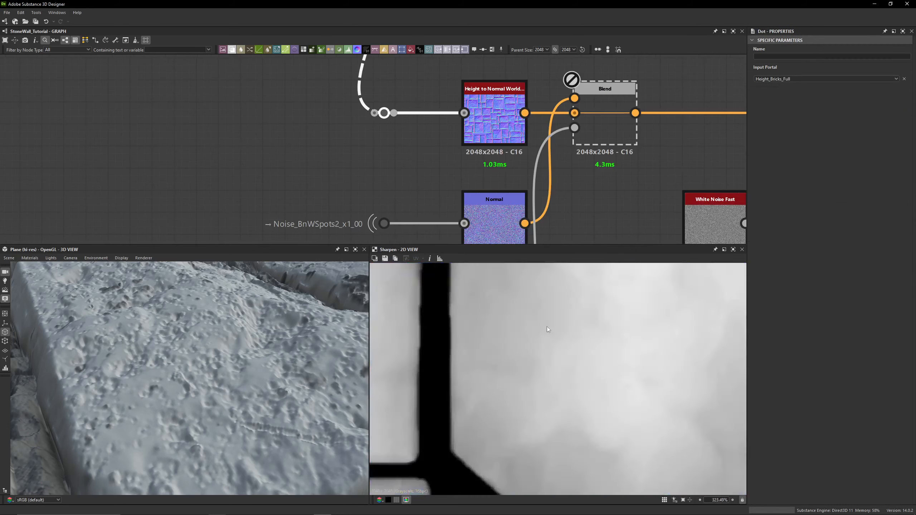
pyautogui.scroll(-1, 455, 204)
pyautogui.scroll(-6, 501, 307)
pyautogui.doubleClick(490, 144)
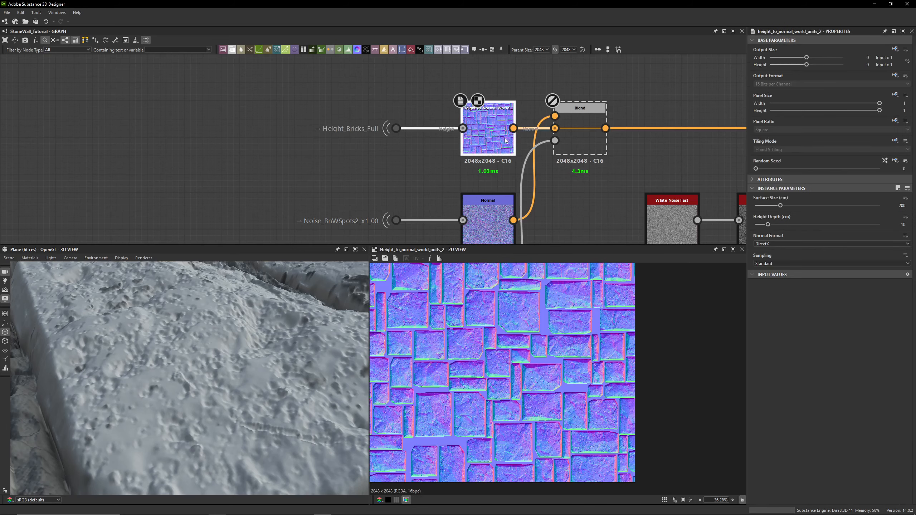
# - Preview the Blend node of the normal section, then select the Normal node fed by the Noise_BnWSpots2_x1_00 portal
pyautogui.scroll(10, 464, 313)
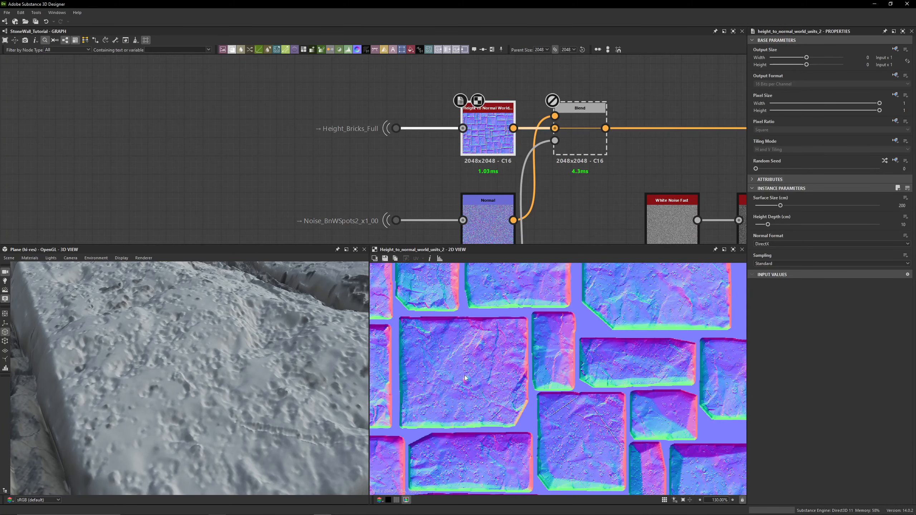
pyautogui.doubleClick(582, 144)
pyautogui.moveTo(314, 226); pyautogui.dragTo(309, 157, button='middle')
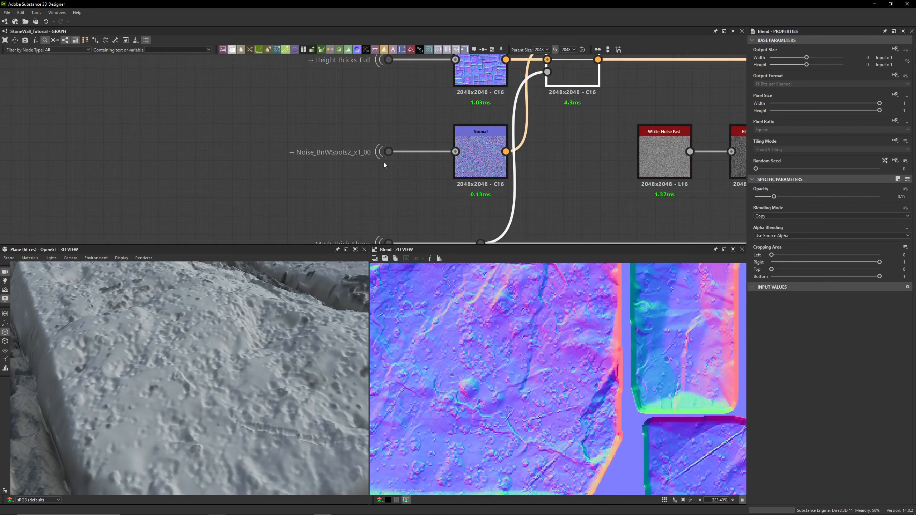
pyautogui.scroll(3, 308, 155)
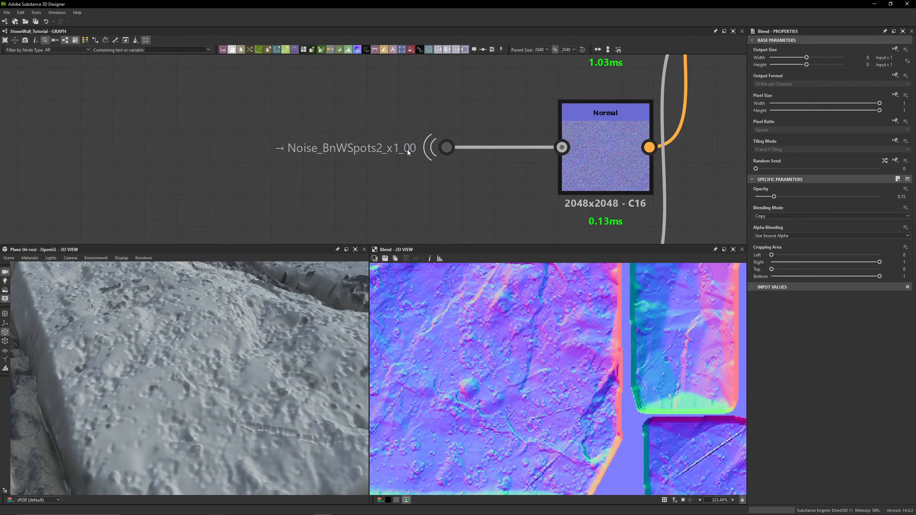
pyautogui.moveTo(408, 152); pyautogui.dragTo(283, 158, button='middle')
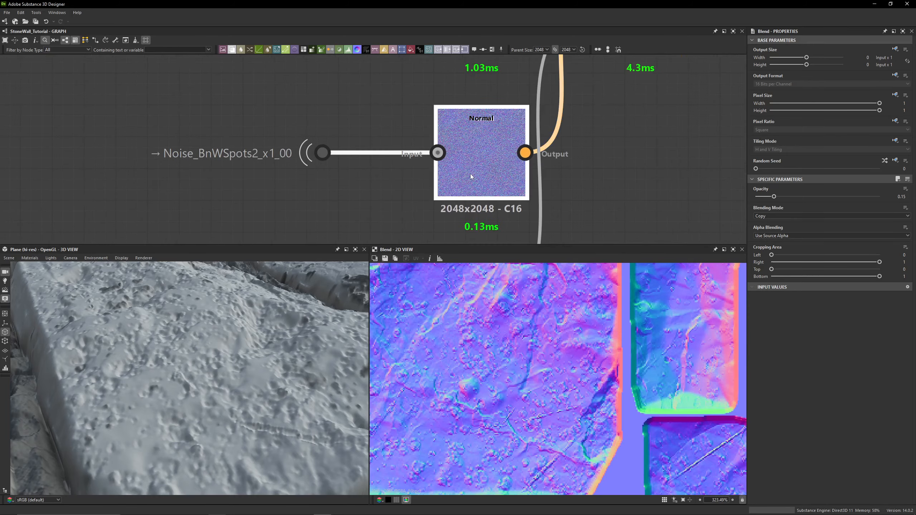
pyautogui.click(470, 173)
pyautogui.scroll(-8, 581, 404)
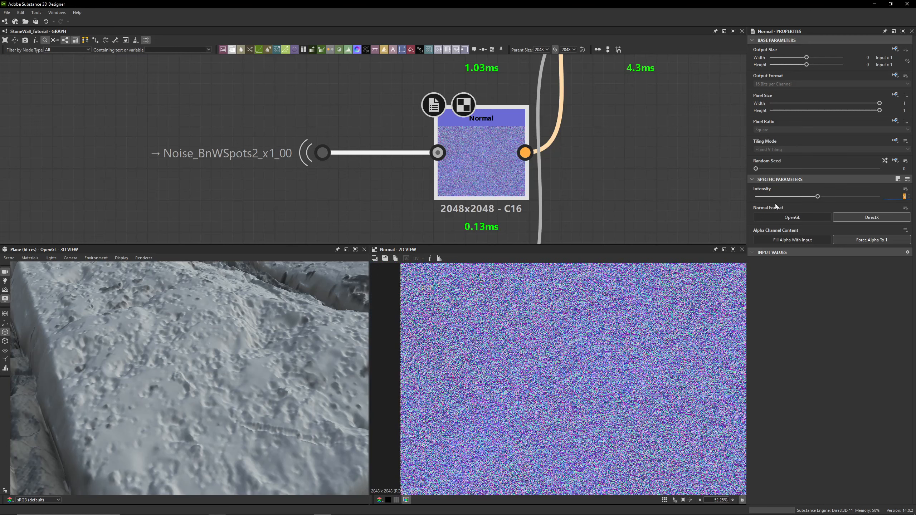
# - Follow the graph down to the Mask_Brick_Shape portal dot, preview it, then return and preview the Blend node
pyautogui.moveTo(618, 177); pyautogui.dragTo(601, 18, button='middle')
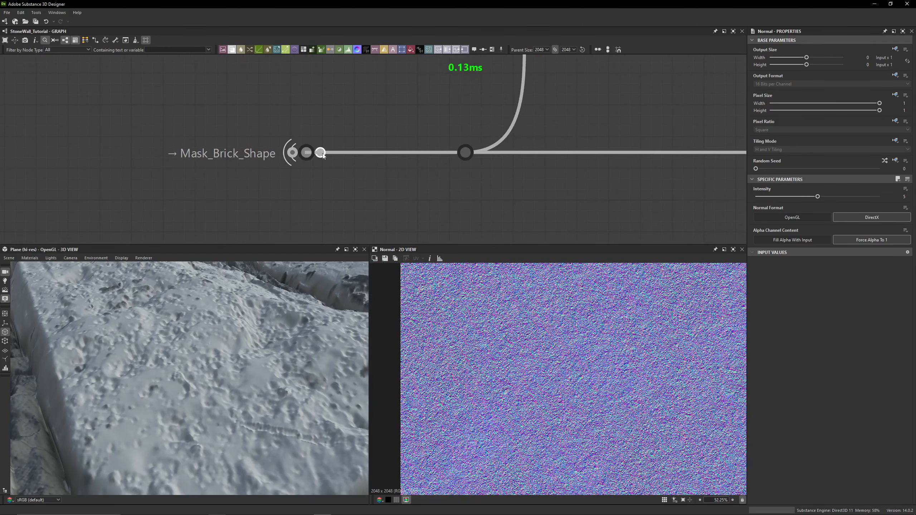
pyautogui.doubleClick(306, 152)
pyautogui.scroll(-4, 562, 385)
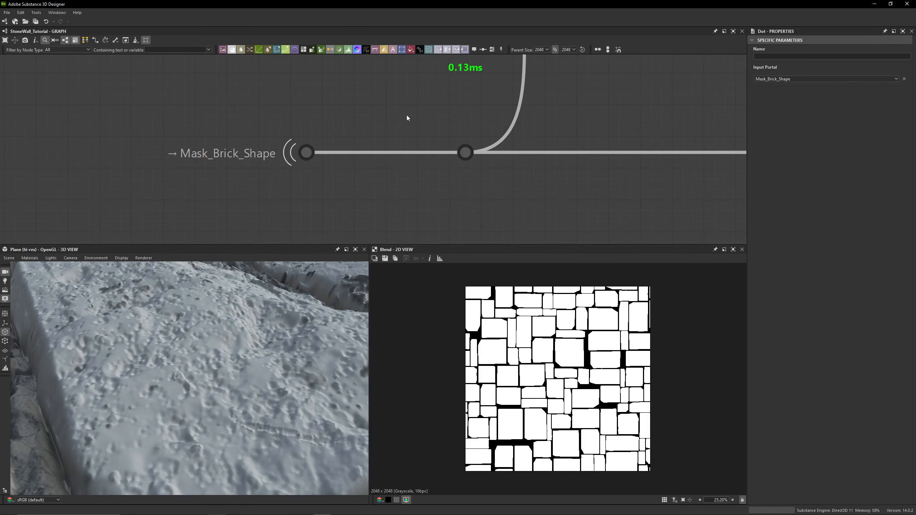
pyautogui.scroll(-1, 345, 126)
pyautogui.moveTo(439, 129); pyautogui.dragTo(370, 239, button='middle')
pyautogui.scroll(-2, 376, 216)
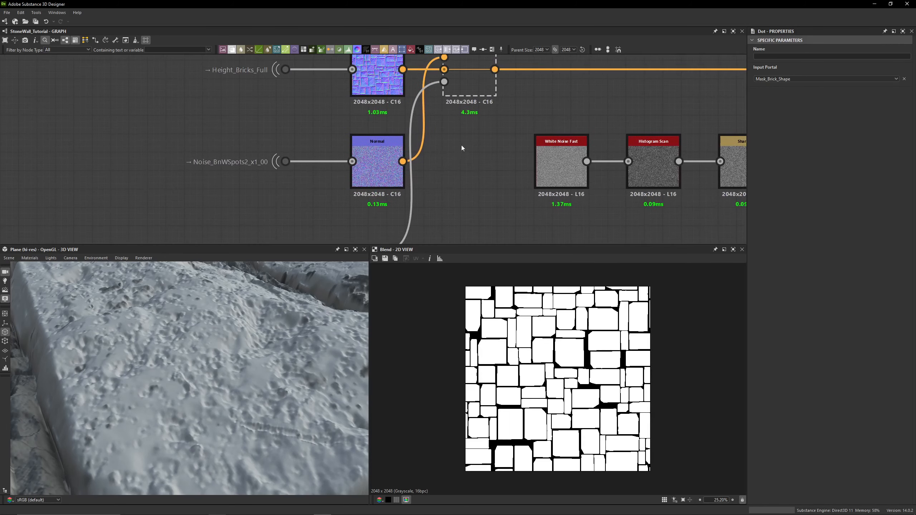
pyautogui.moveTo(462, 147); pyautogui.dragTo(463, 196, button='middle')
pyautogui.click(468, 122)
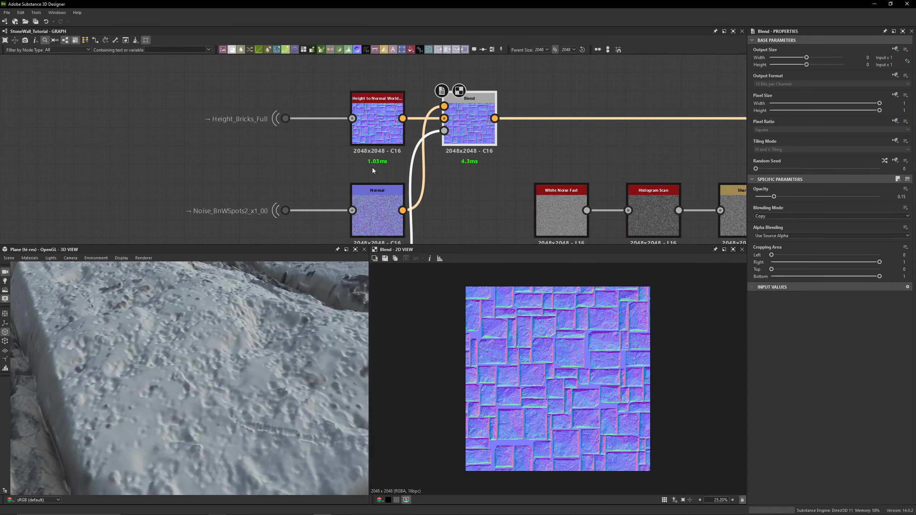
# - Preview the noise Normal node and then the Height to Normal World Units node
pyautogui.click(372, 118)
pyautogui.doubleClick(377, 196)
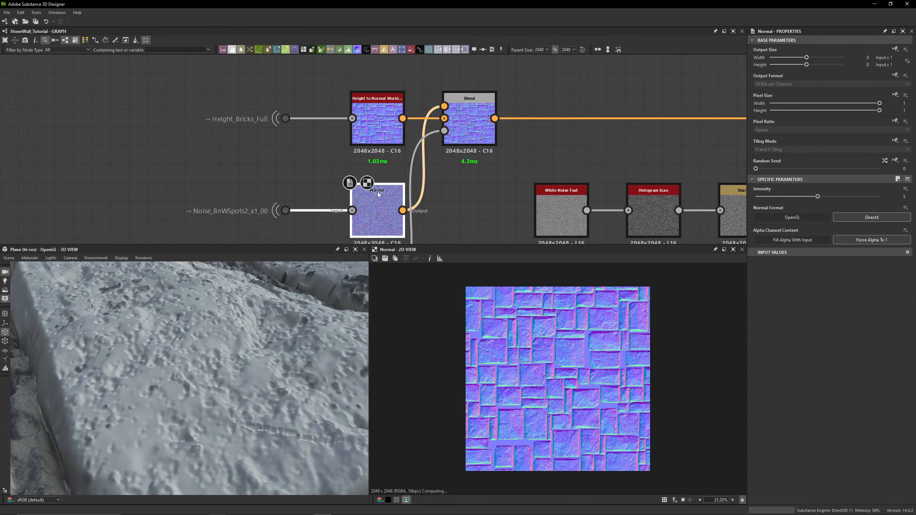
pyautogui.click(379, 122)
pyautogui.doubleClick(379, 122)
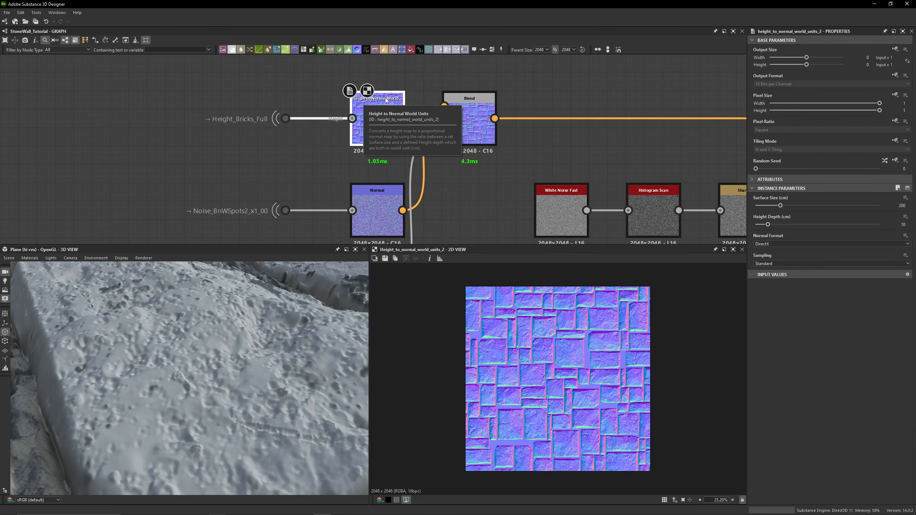
# - Survey the whole graph down to Final_Normal, then navigate back to the Normal_Detailed_Bricks section
pyautogui.scroll(-10, 418, 101)
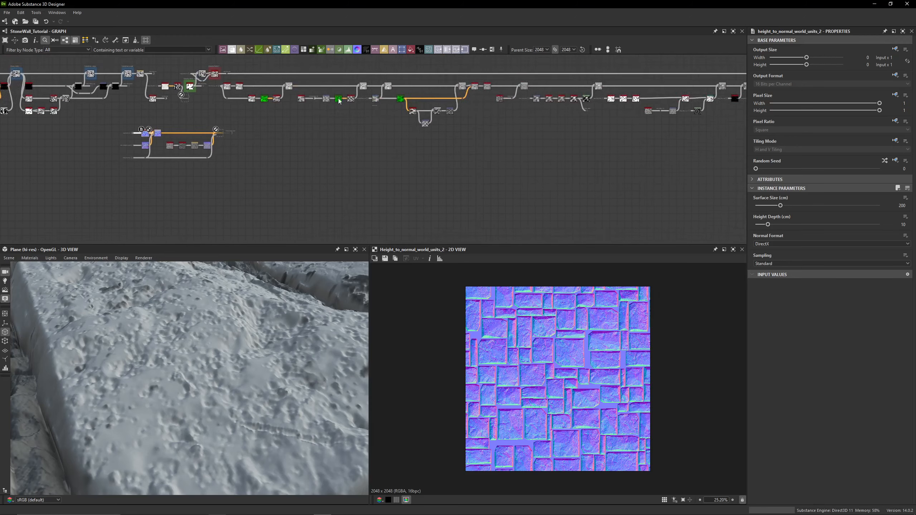
pyautogui.scroll(10, 535, 103)
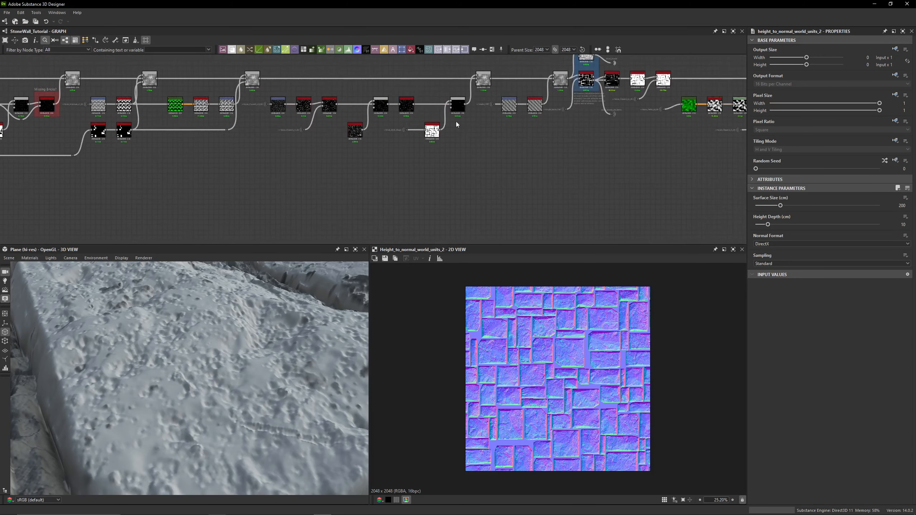
pyautogui.scroll(10, 264, 163)
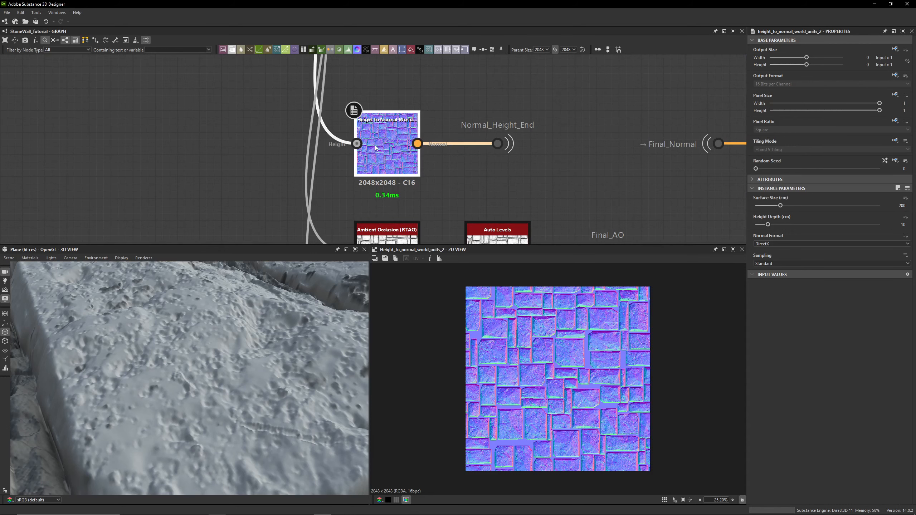
pyautogui.scroll(-5, 375, 147)
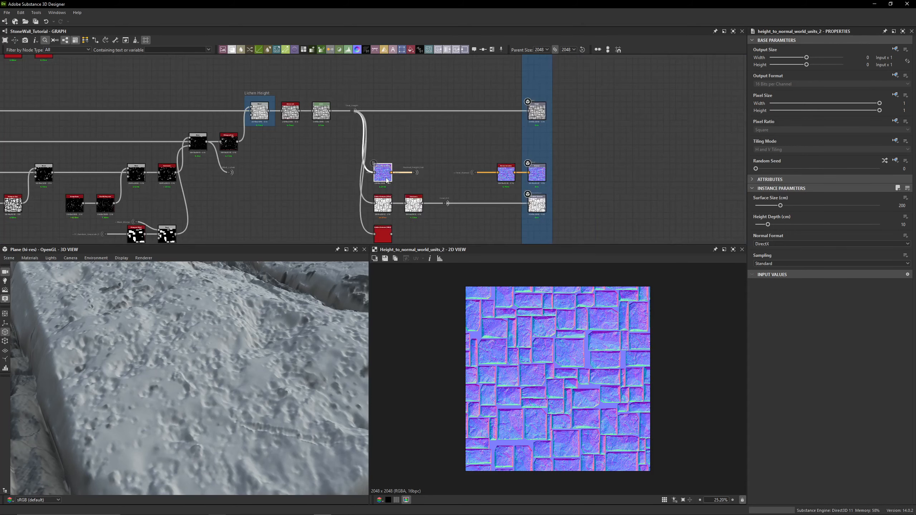
pyautogui.scroll(4, 386, 178)
pyautogui.scroll(-5, 145, 186)
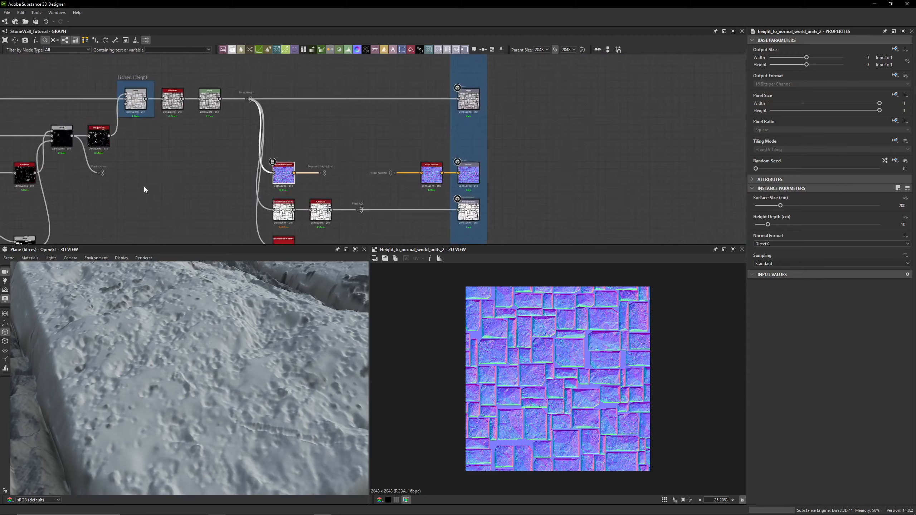
pyautogui.moveTo(31, 177); pyautogui.dragTo(489, 112, button='middle')
pyautogui.moveTo(120, 148); pyautogui.dragTo(584, 162, button='middle')
pyautogui.scroll(-7, 312, 133)
pyautogui.scroll(8, 473, 152)
pyautogui.scroll(5, 465, 132)
pyautogui.moveTo(470, 137); pyautogui.dragTo(476, 76, button='middle')
pyautogui.moveTo(445, 139); pyautogui.dragTo(398, 131, button='middle')
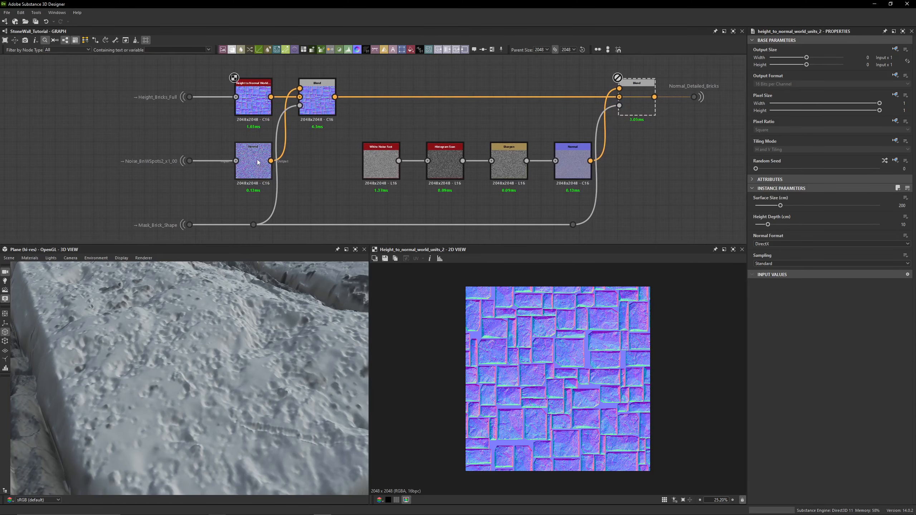
# - Preview the brick Blend, the Mask_Brick_Shape dot and the noise Normal node in turn
pyautogui.doubleClick(317, 99)
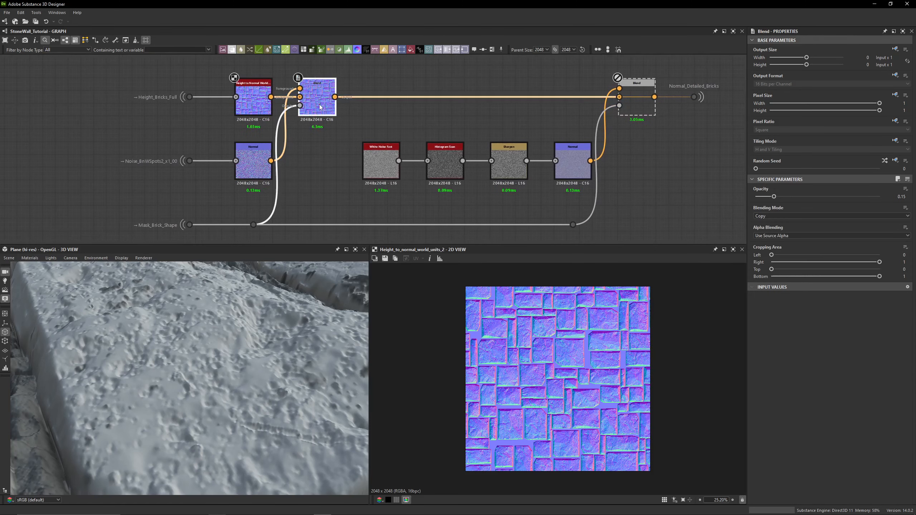
pyautogui.doubleClick(194, 226)
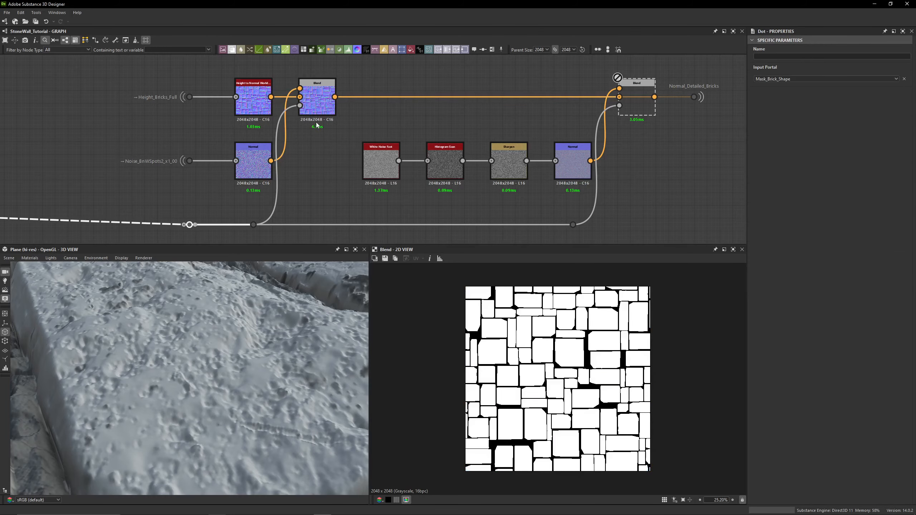
pyautogui.doubleClick(254, 163)
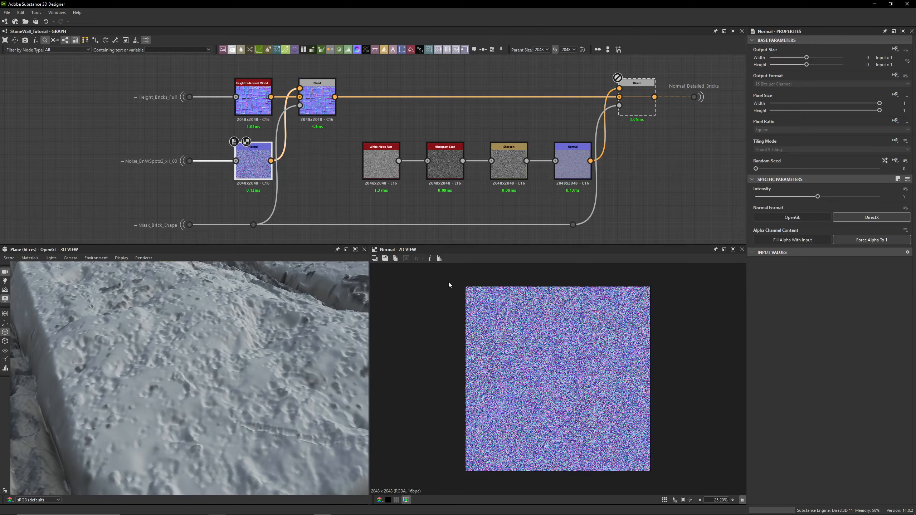
pyautogui.scroll(6, 449, 285)
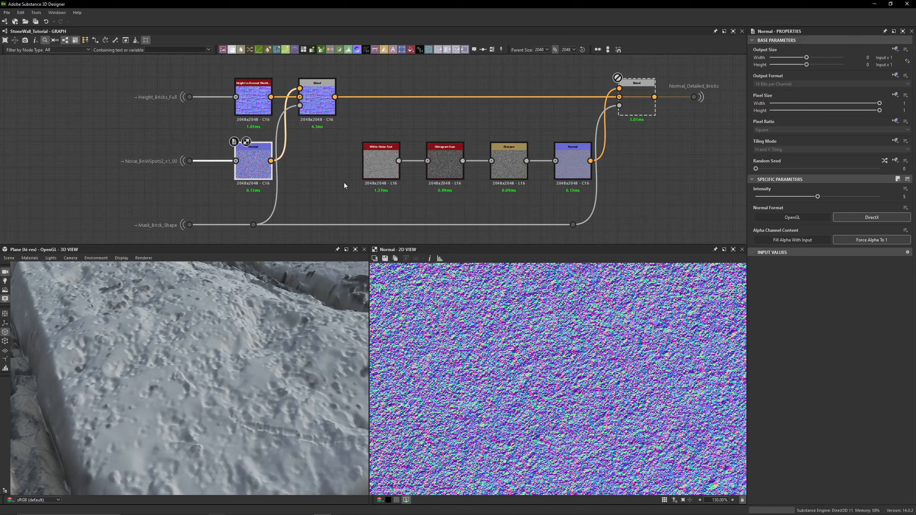
pyautogui.doubleClick(305, 101)
pyautogui.keyDown('alt'); pyautogui.click(301, 109); pyautogui.keyUp('alt')
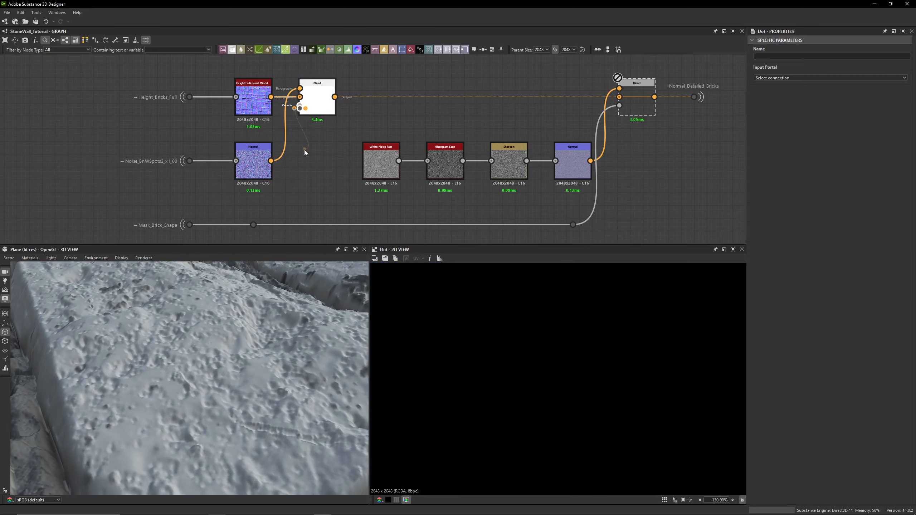
pyautogui.hotkey('ctrl', 'z')
pyautogui.keyDown('alt'); pyautogui.click(299, 107); pyautogui.keyUp('alt')
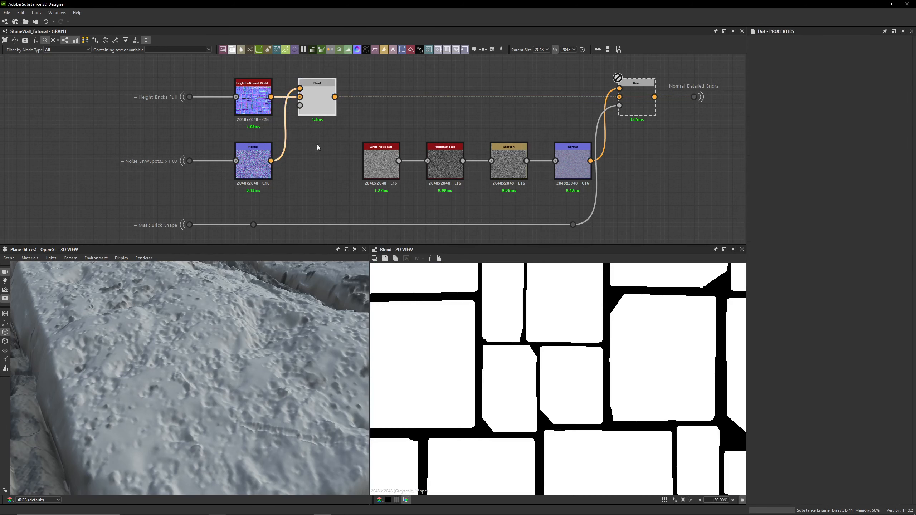
pyautogui.doubleClick(319, 105)
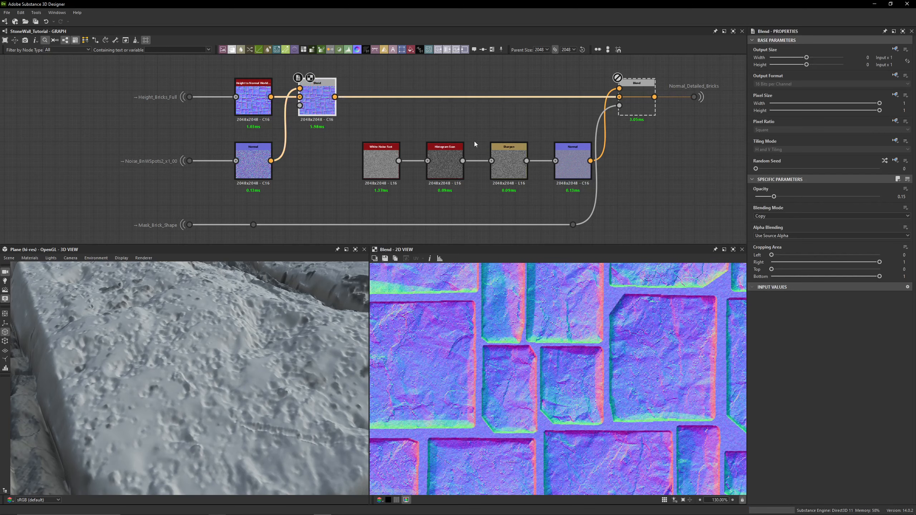
pyautogui.scroll(4, 466, 370)
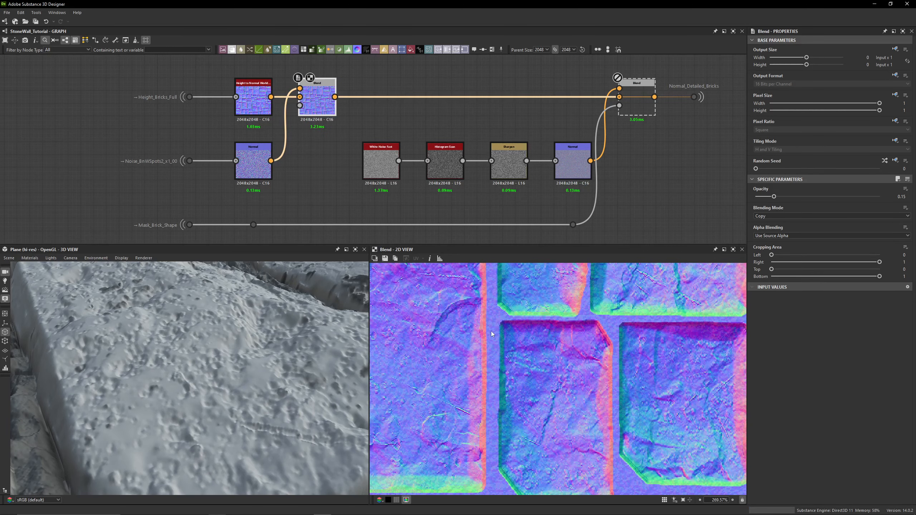
pyautogui.hotkey('ctrl', 'z')
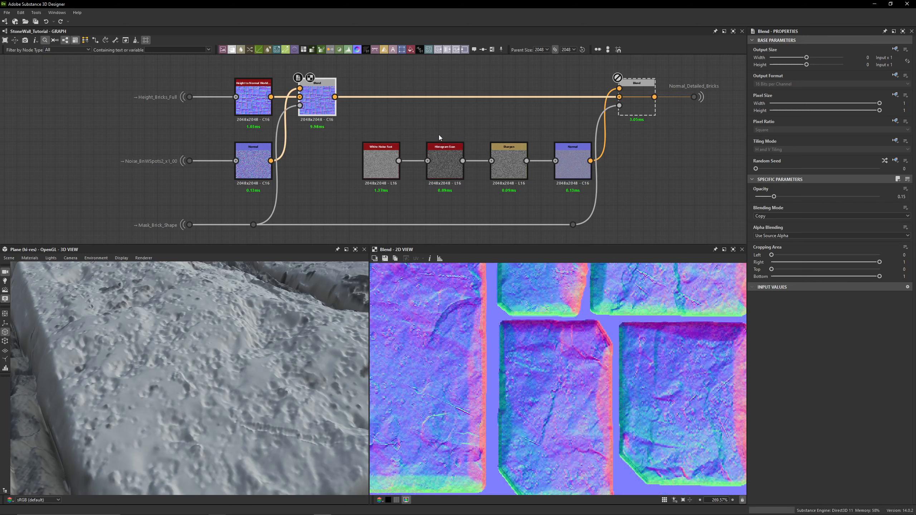
# - Preview the Blend feeding Normal_Detailed_Bricks and zoom closely into its 2D view
pyautogui.moveTo(439, 135); pyautogui.dragTo(398, 143, button='middle')
pyautogui.click(598, 119)
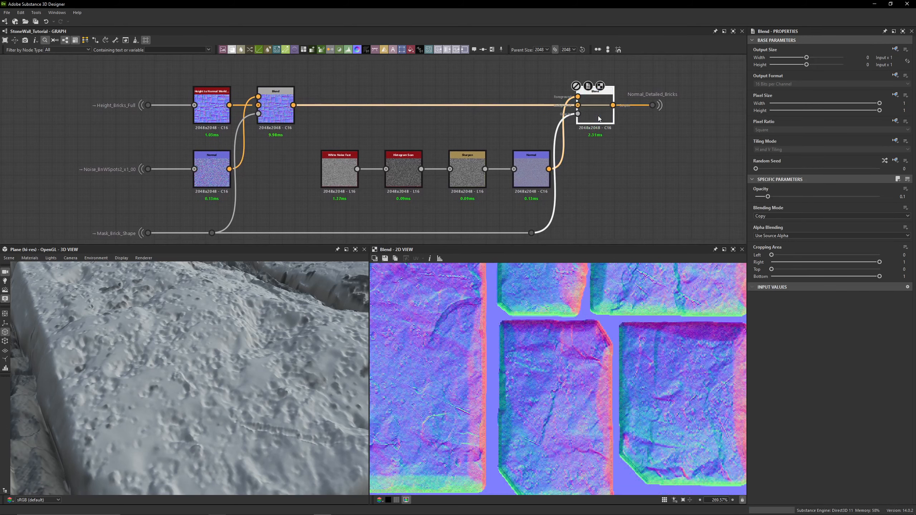
pyautogui.scroll(7, 552, 394)
pyautogui.hotkey('shift', 'd')
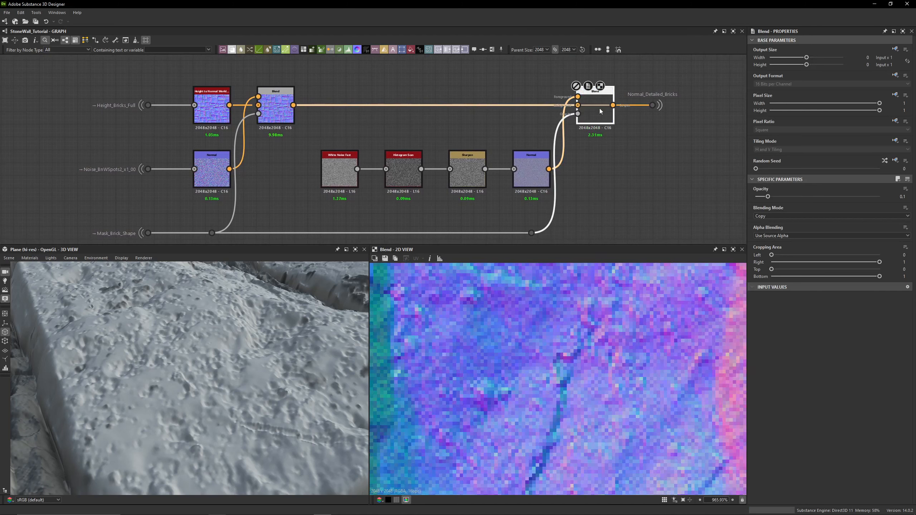
pyautogui.hotkey('shift', 'd')
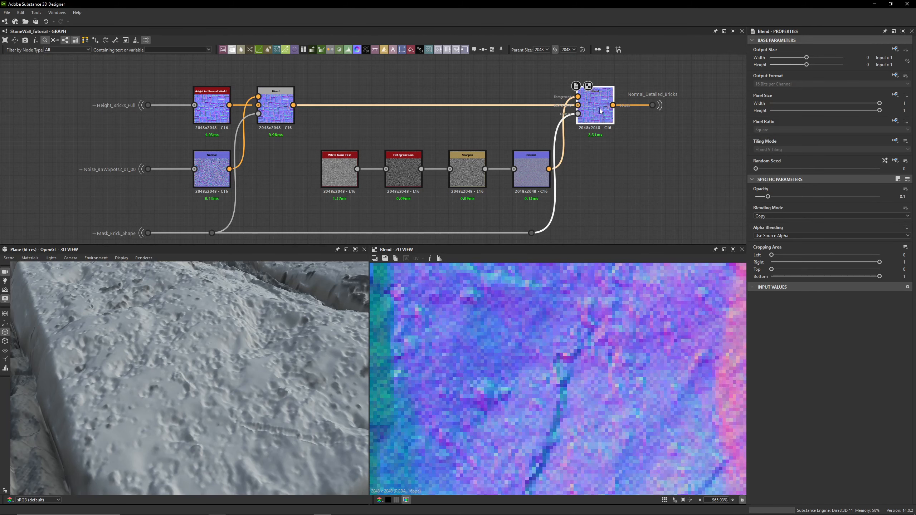
# - Preview the White Noise Fast node that starts the detail noise chain
pyautogui.click(375, 169)
pyautogui.doubleClick(333, 172)
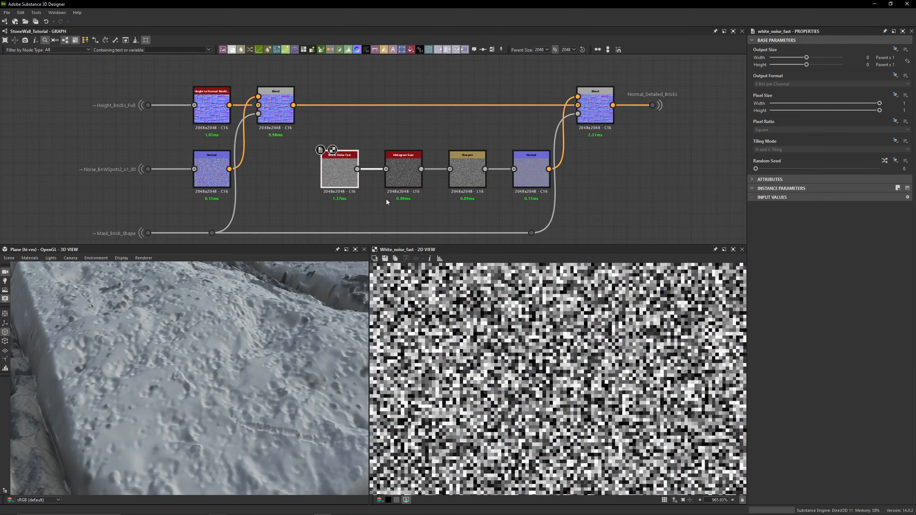
pyautogui.click(333, 213)
pyautogui.moveTo(347, 216); pyautogui.dragTo(335, 178)
pyautogui.scroll(2, 375, 209)
pyautogui.click(329, 196)
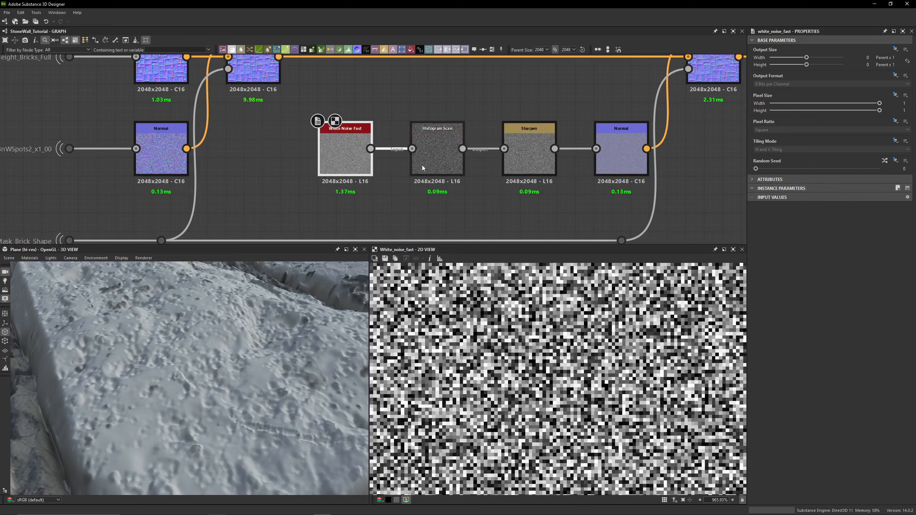
# - Step through the Histogram Scan, Sharpen and Normal nodes of the detail noise chain to compare their outputs
pyautogui.click(434, 163)
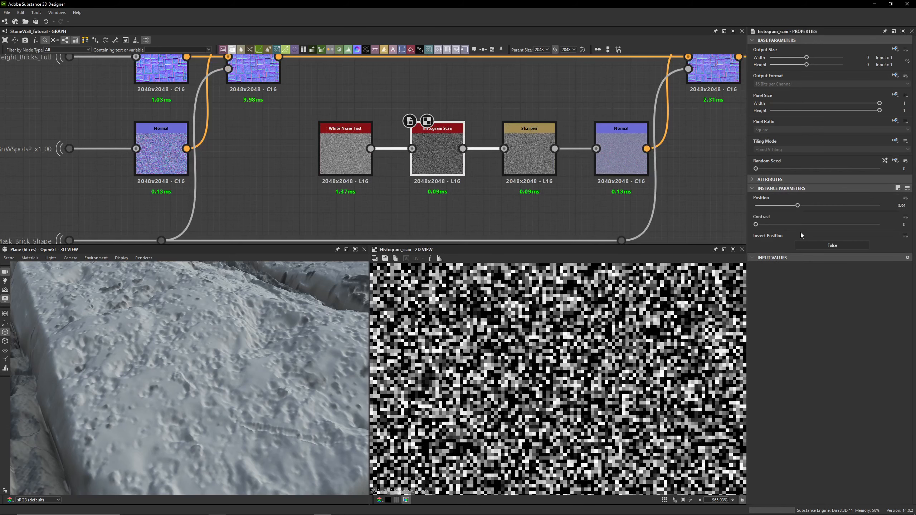
pyautogui.click(530, 160)
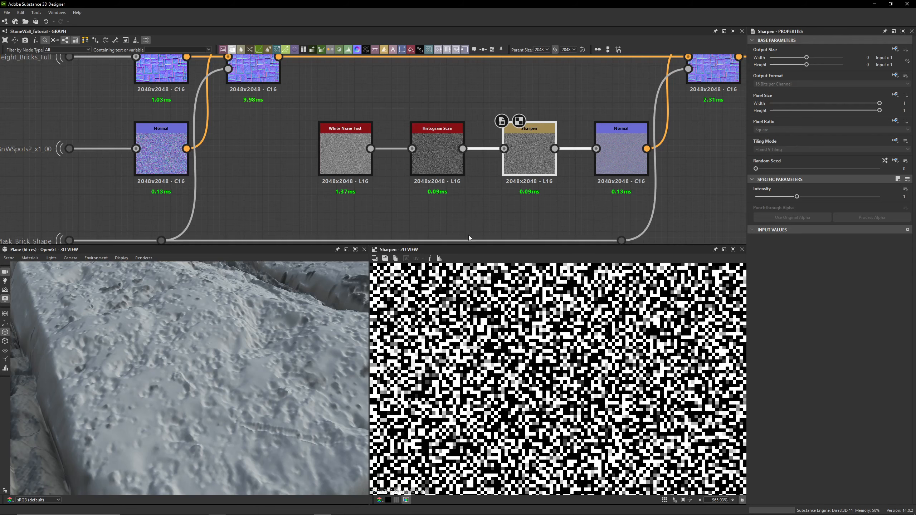
pyautogui.click(436, 164)
pyautogui.click(526, 173)
pyautogui.moveTo(527, 174); pyautogui.dragTo(360, 195, button='middle')
pyautogui.click(442, 182)
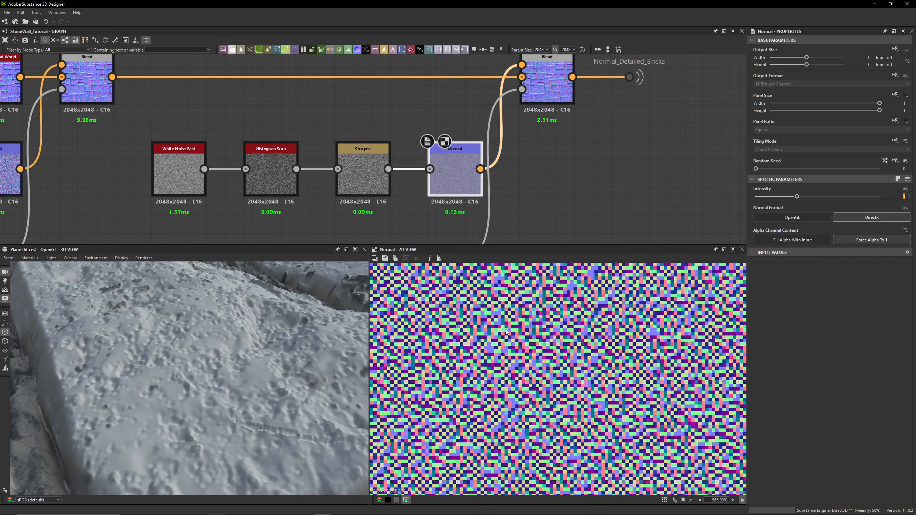
pyautogui.click(364, 179)
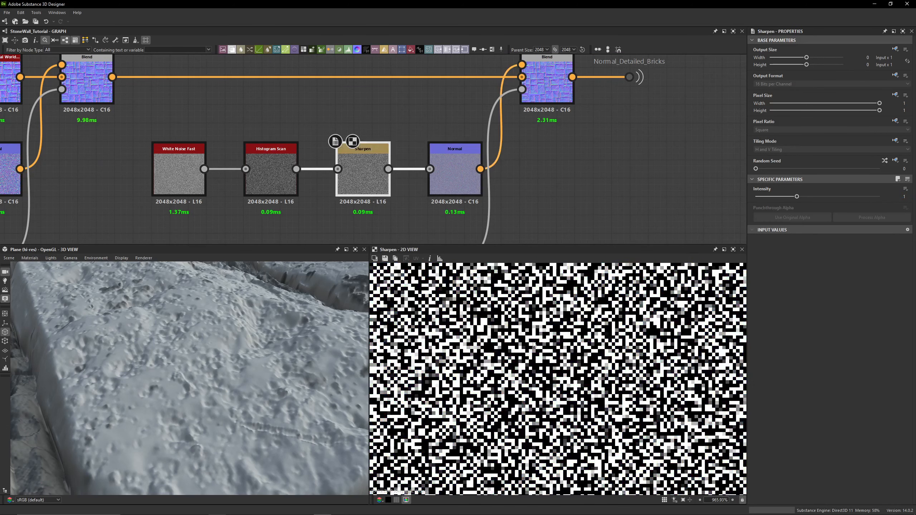
# - Preview the Blend feeding Normal_Detailed_Bricks and try raising its opacity, undoing the change
pyautogui.moveTo(460, 205); pyautogui.dragTo(422, 268, button='middle')
pyautogui.doubleClick(520, 151)
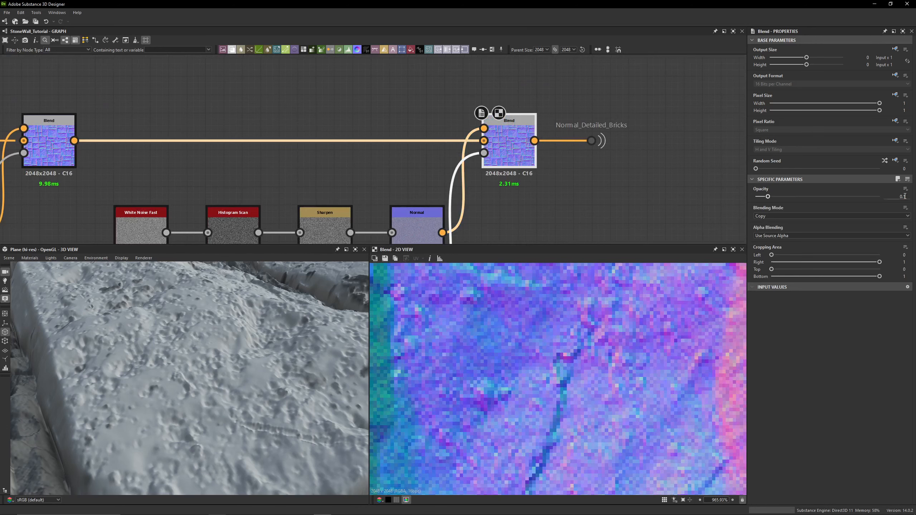
pyautogui.moveTo(768, 197); pyautogui.dragTo(793, 197)
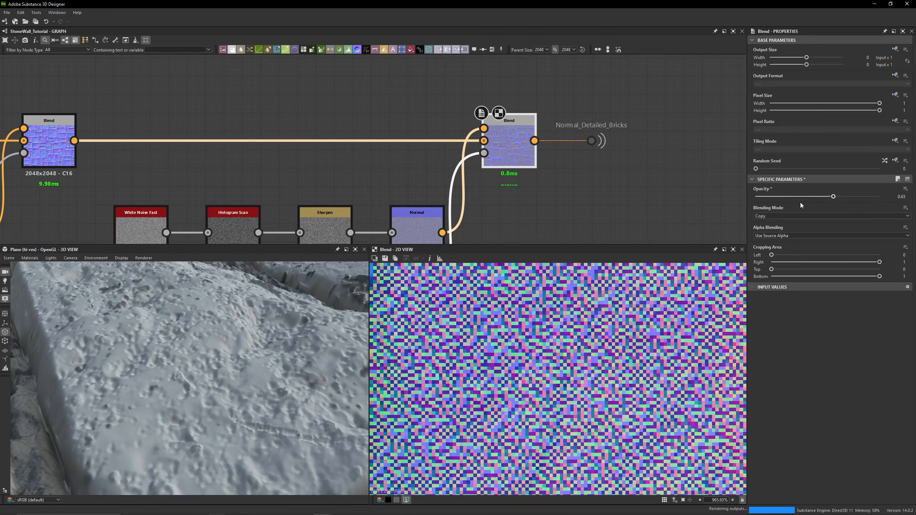
pyautogui.hotkey('ctrl', 'z')
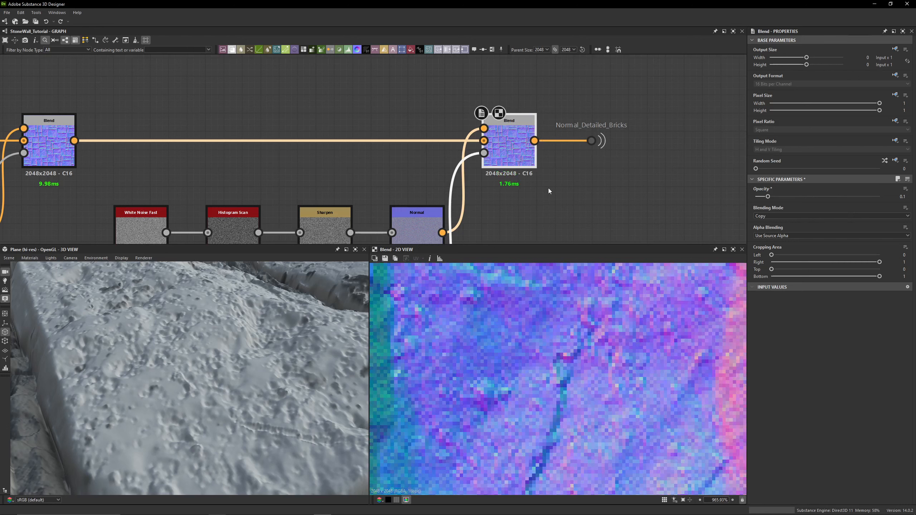
# - Select the Normal_Detailed_Bricks dot and follow its connection to the Normal Blend node that uses it
pyautogui.scroll(3, 548, 116)
pyautogui.moveTo(543, 160); pyautogui.dragTo(360, 161, button='middle')
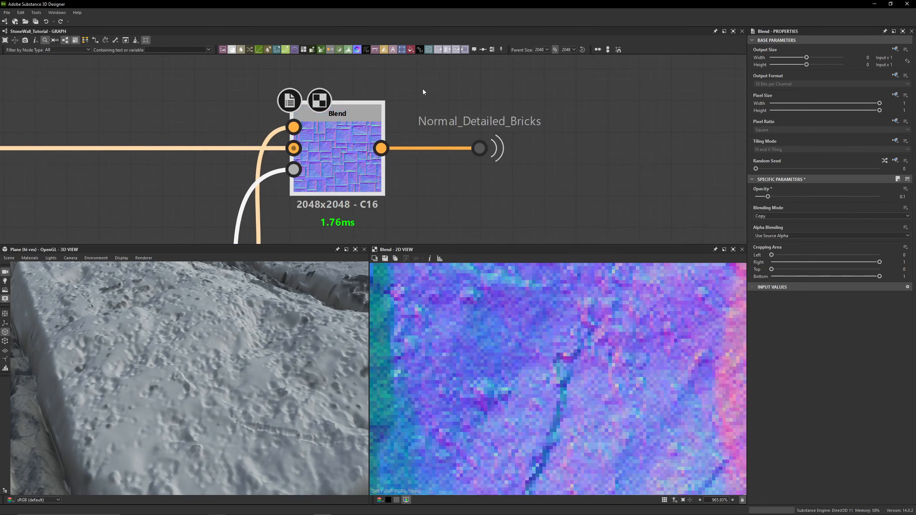
pyautogui.moveTo(422, 89); pyautogui.dragTo(569, 211)
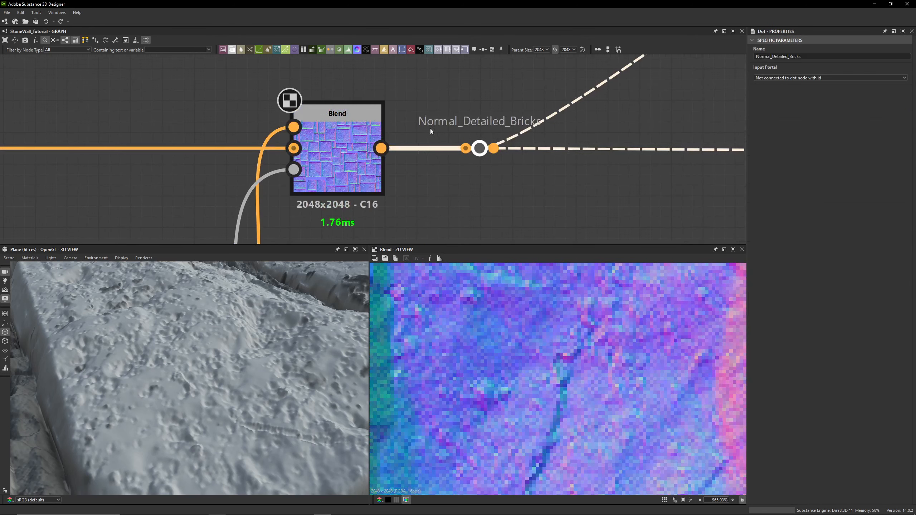
pyautogui.click(538, 133)
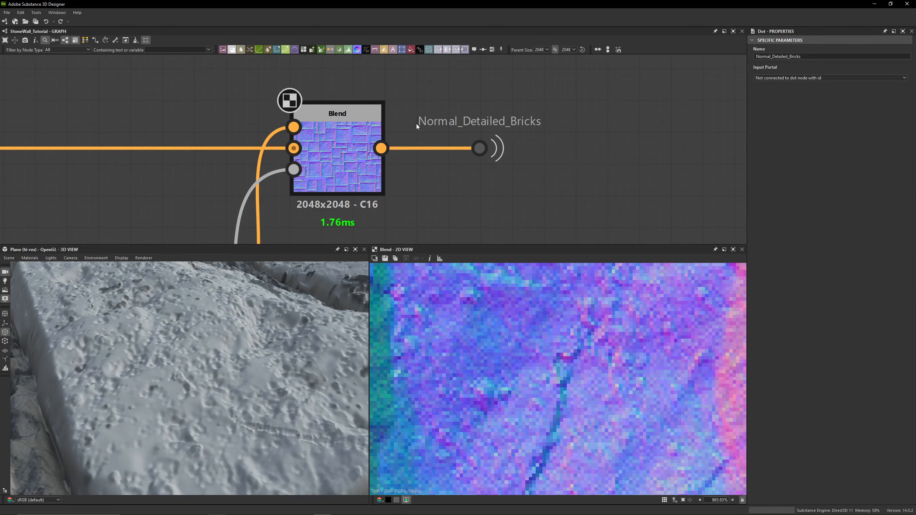
pyautogui.scroll(-4, 555, 149)
pyautogui.click(520, 149)
pyautogui.scroll(-8, 592, 186)
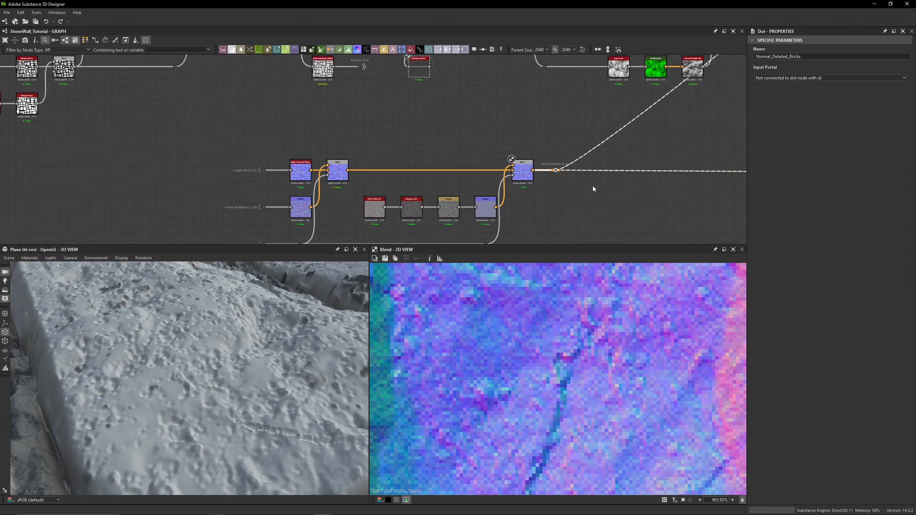
pyautogui.moveTo(707, 168); pyautogui.dragTo(230, 146, button='middle')
pyautogui.moveTo(685, 139); pyautogui.dragTo(325, 151, button='middle')
pyautogui.moveTo(606, 120); pyautogui.dragTo(119, 86, button='middle')
pyautogui.moveTo(691, 126); pyautogui.dragTo(235, 116, button='middle')
pyautogui.moveTo(535, 108); pyautogui.dragTo(173, 110, button='middle')
pyautogui.moveTo(589, 107); pyautogui.dragTo(38, 109, button='middle')
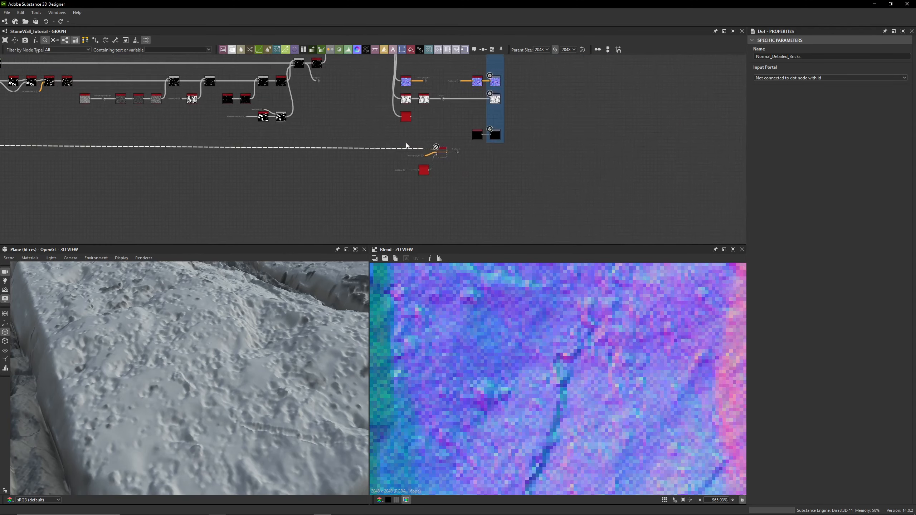
pyautogui.scroll(10, 408, 142)
pyautogui.moveTo(463, 184); pyautogui.dragTo(424, 85, button='middle')
pyautogui.moveTo(502, 245); pyautogui.dragTo(507, 292)
pyautogui.moveTo(541, 199); pyautogui.dragTo(484, 213, button='middle')
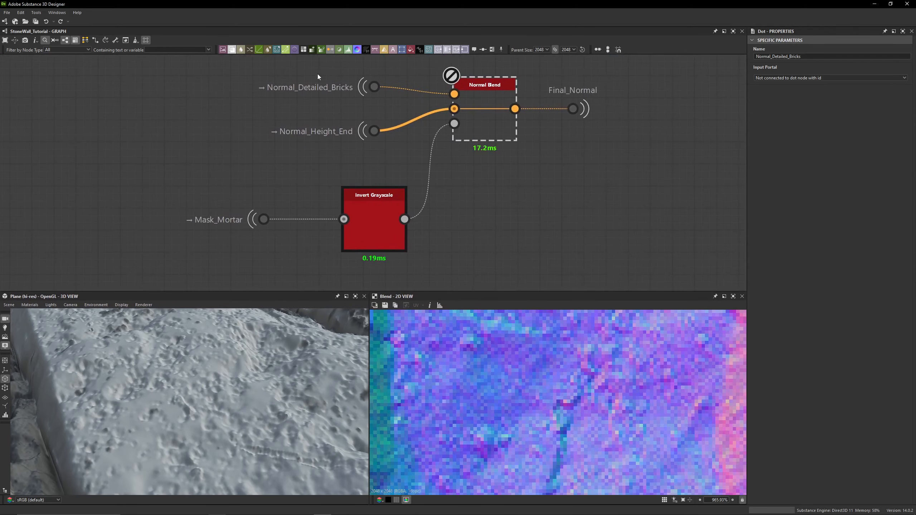
# - Select the Normal_Detailed_Bricks and Normal_Height_End inputs of the Normal Blend to trace their sources, previewing the height normal
pyautogui.click(371, 86)
pyautogui.scroll(-8, 575, 353)
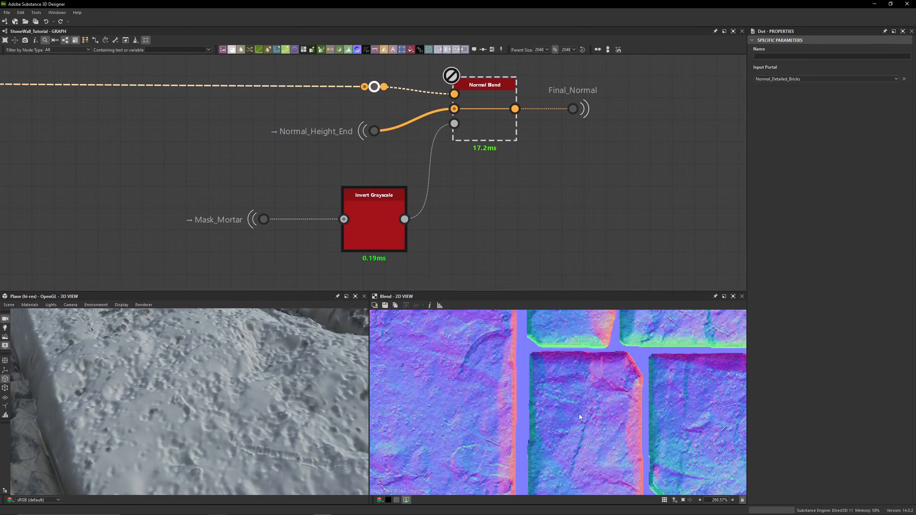
pyautogui.moveTo(390, 143); pyautogui.dragTo(388, 168, button='middle')
pyautogui.scroll(-4, 516, 341)
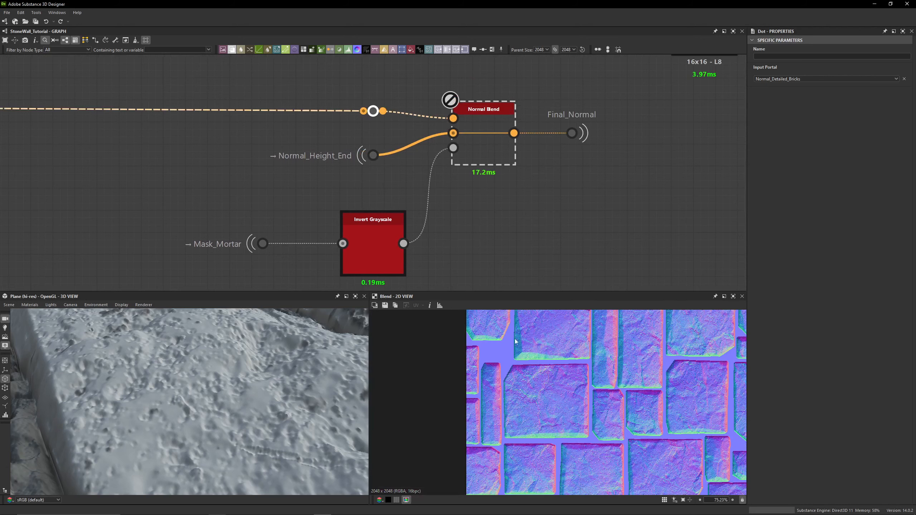
pyautogui.doubleClick(382, 155)
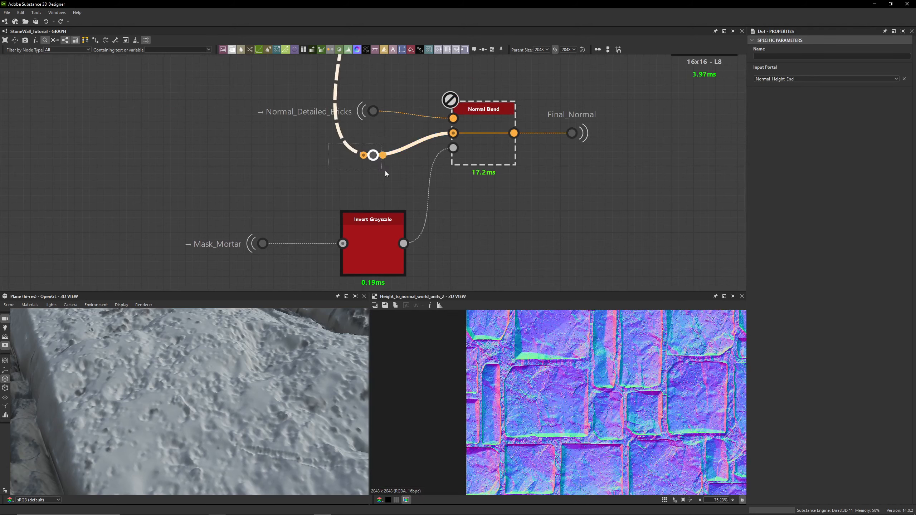
pyautogui.scroll(-4, 412, 178)
pyautogui.moveTo(412, 178); pyautogui.dragTo(414, 254, button='middle')
pyautogui.moveTo(423, 160); pyautogui.dragTo(421, 196, button='middle')
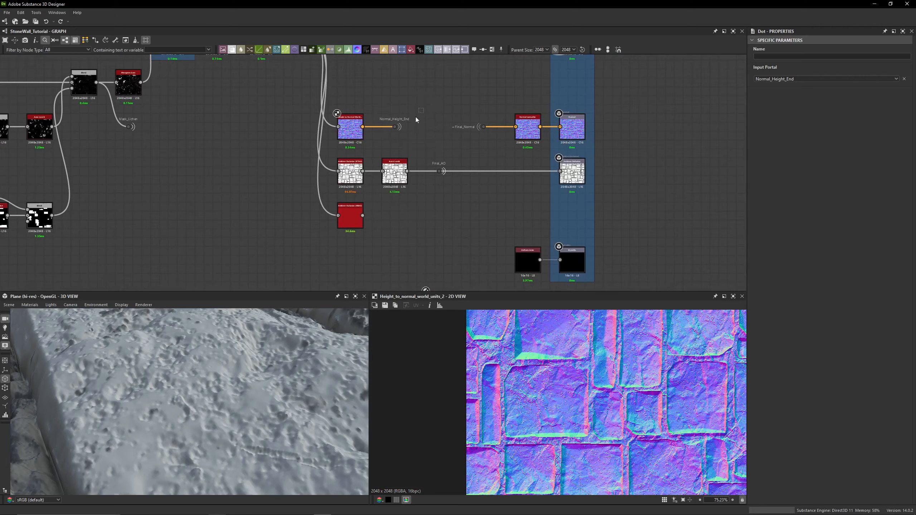
# - Locate the Normal_Height_End dot and its Height to Normal World source, then return to the Normal Blend
pyautogui.click(394, 127)
pyautogui.scroll(5, 385, 94)
pyautogui.click(282, 185)
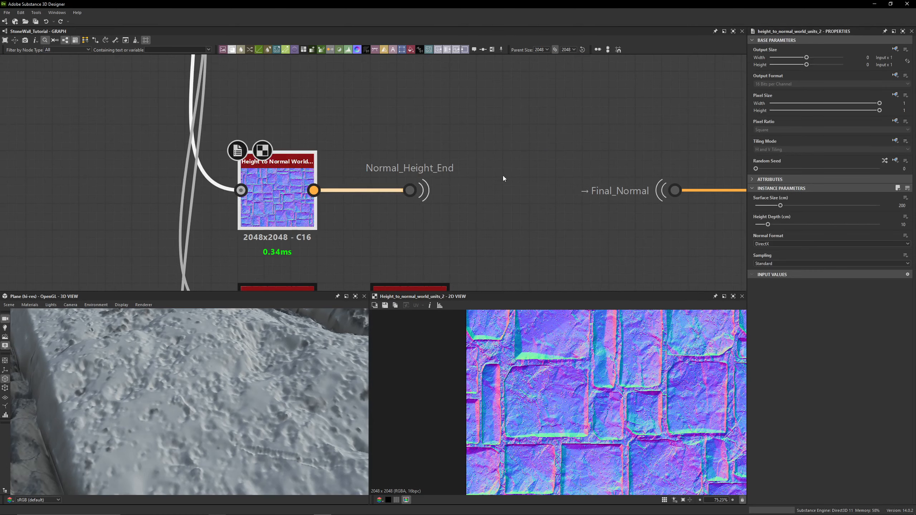
pyautogui.click(410, 190)
pyautogui.scroll(-5, 408, 164)
pyautogui.moveTo(419, 138); pyautogui.dragTo(427, 53, button='middle')
pyautogui.click(390, 173)
pyautogui.moveTo(434, 198); pyautogui.dragTo(403, 188, button='middle')
pyautogui.click(415, 190)
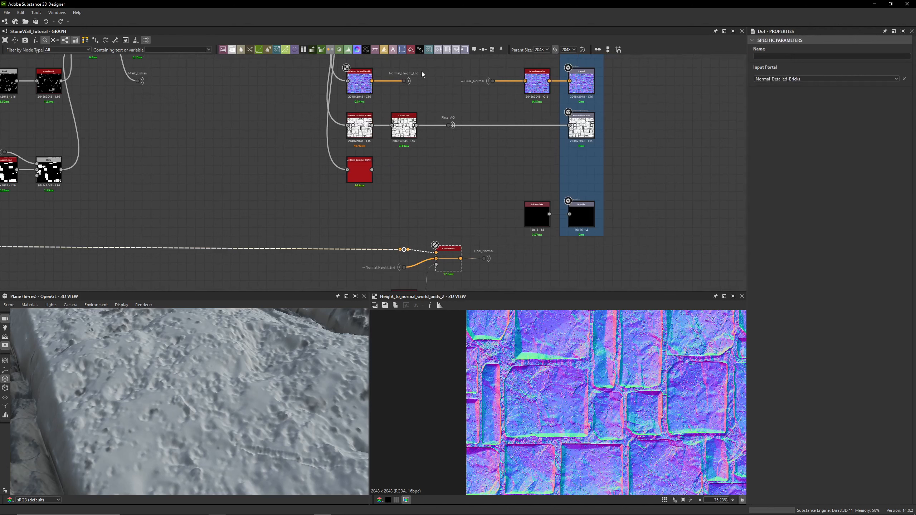
pyautogui.click(404, 80)
pyautogui.scroll(-1, 474, 225)
pyautogui.click(474, 227)
pyautogui.moveTo(463, 263); pyautogui.dragTo(455, 231, button='middle')
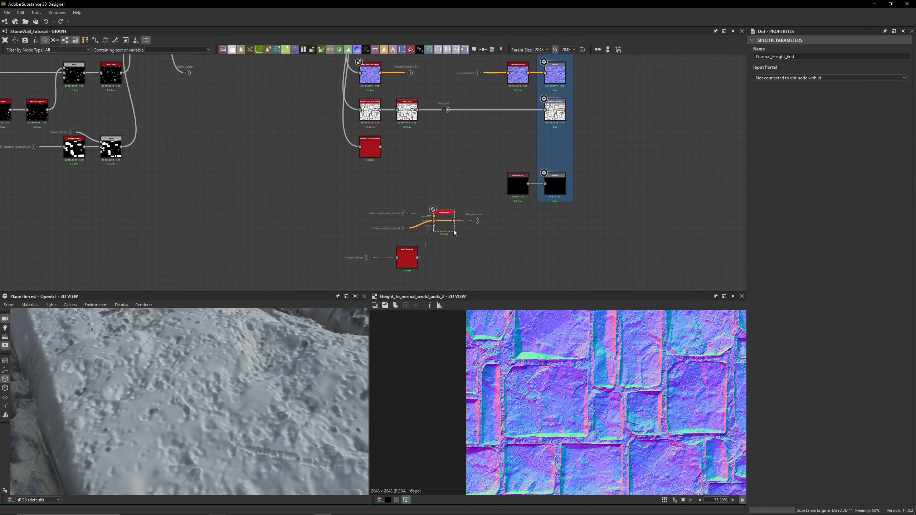
pyautogui.moveTo(482, 193); pyautogui.dragTo(355, 268)
pyautogui.click(446, 165)
pyautogui.moveTo(445, 76); pyautogui.dragTo(442, 105, button='middle')
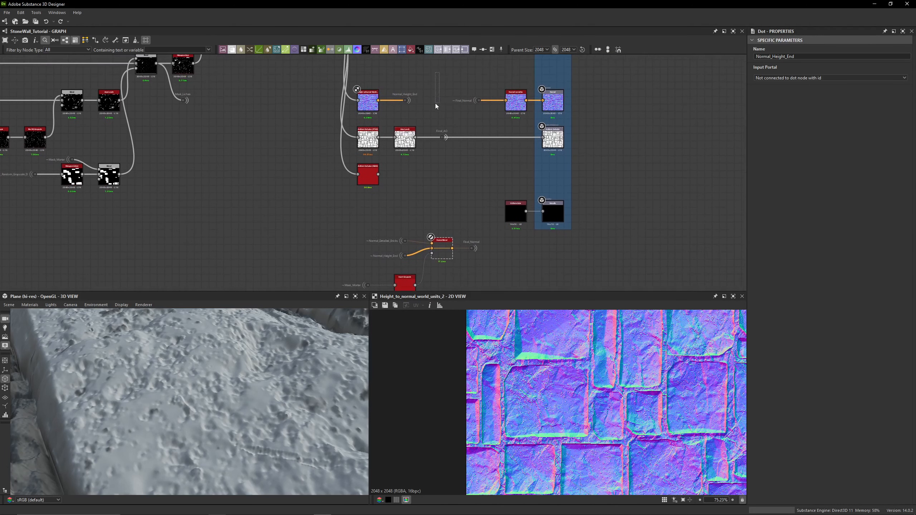
pyautogui.moveTo(424, 189); pyautogui.dragTo(432, 160, button='middle')
pyautogui.moveTo(420, 187); pyautogui.dragTo(396, 234)
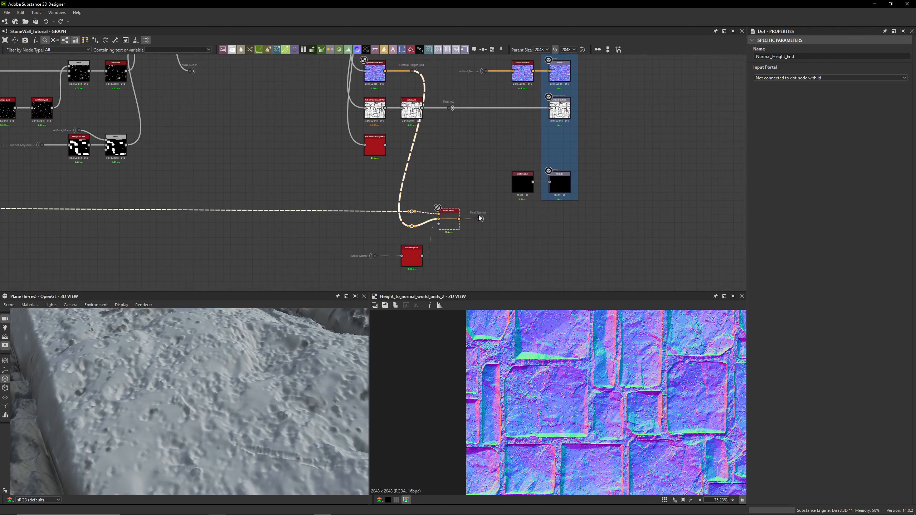
pyautogui.scroll(6, 438, 233)
# - Preview the Normal Blend, the Mask_Mortar input and the Invert Grayscale mask in turn
pyautogui.doubleClick(477, 195)
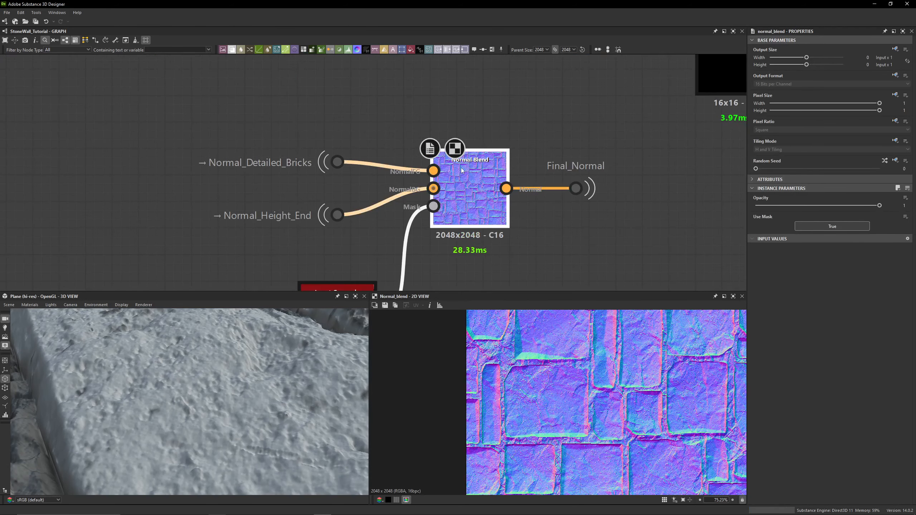
pyautogui.moveTo(514, 242); pyautogui.dragTo(613, 148, button='middle')
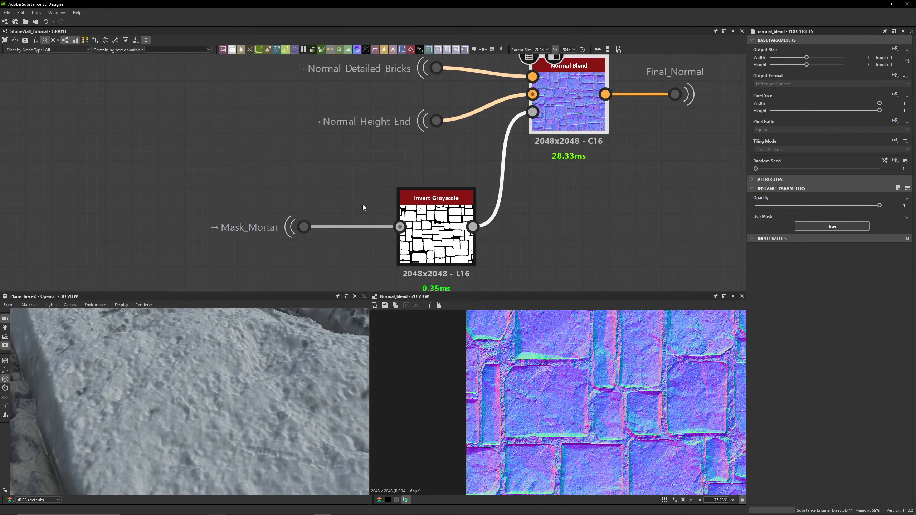
pyautogui.click(210, 184)
pyautogui.doubleClick(317, 226)
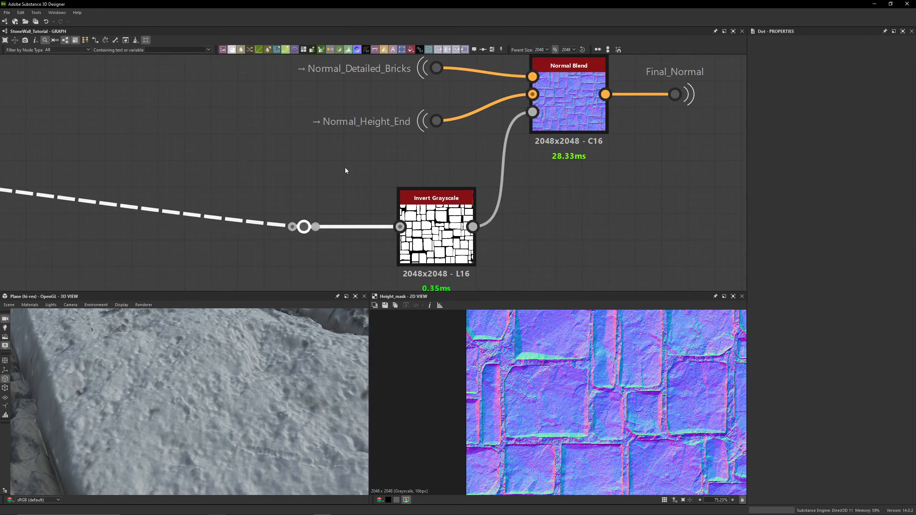
pyautogui.click(345, 241)
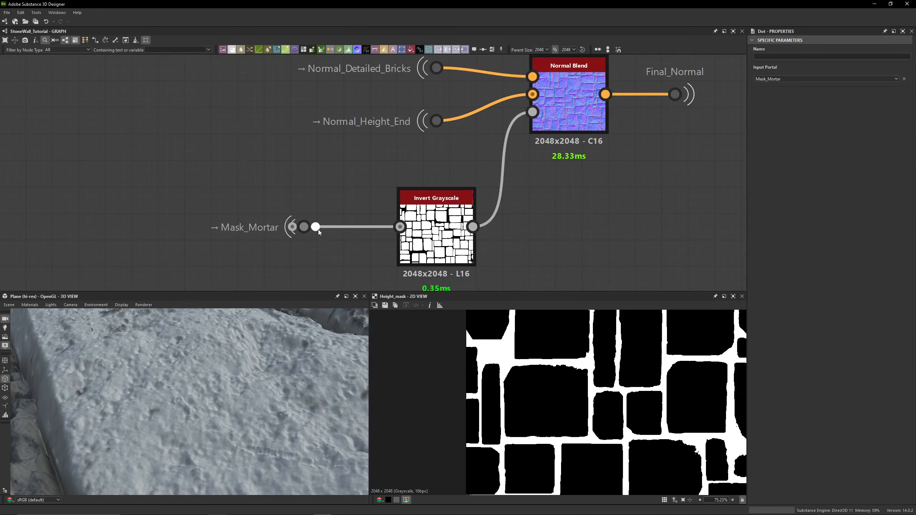
pyautogui.doubleClick(316, 227)
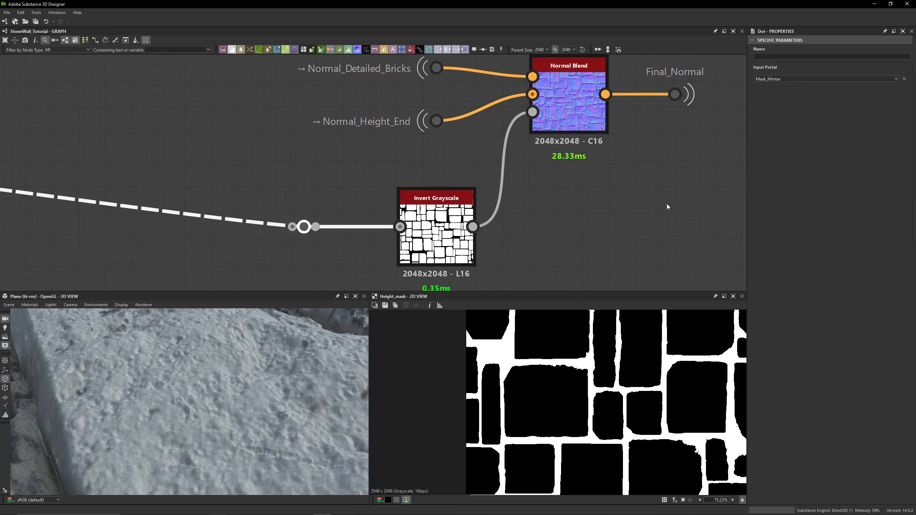
pyautogui.doubleClick(449, 227)
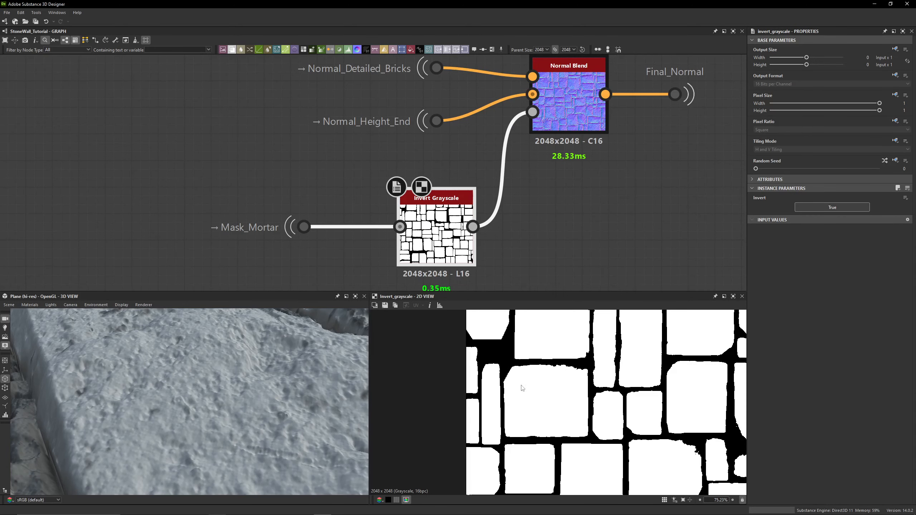
pyautogui.moveTo(584, 114); pyautogui.dragTo(545, 152, button='middle')
pyautogui.doubleClick(545, 153)
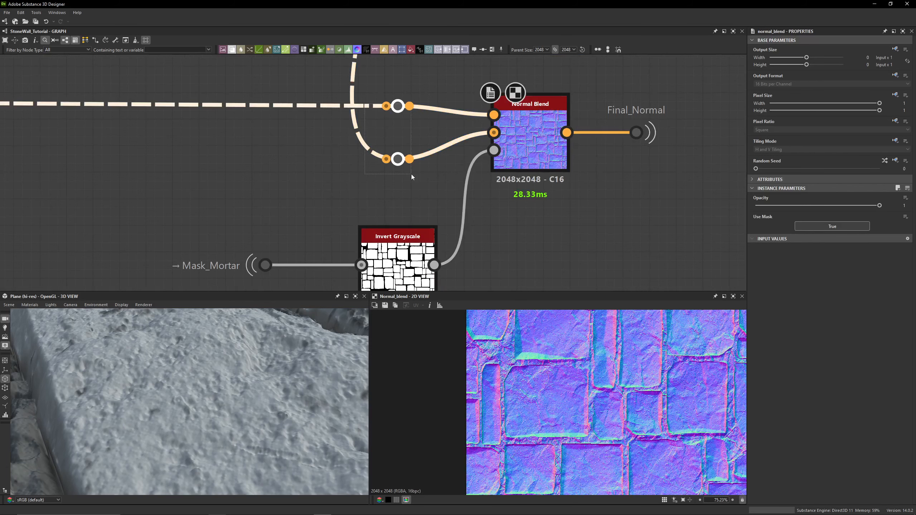
pyautogui.scroll(6, 449, 354)
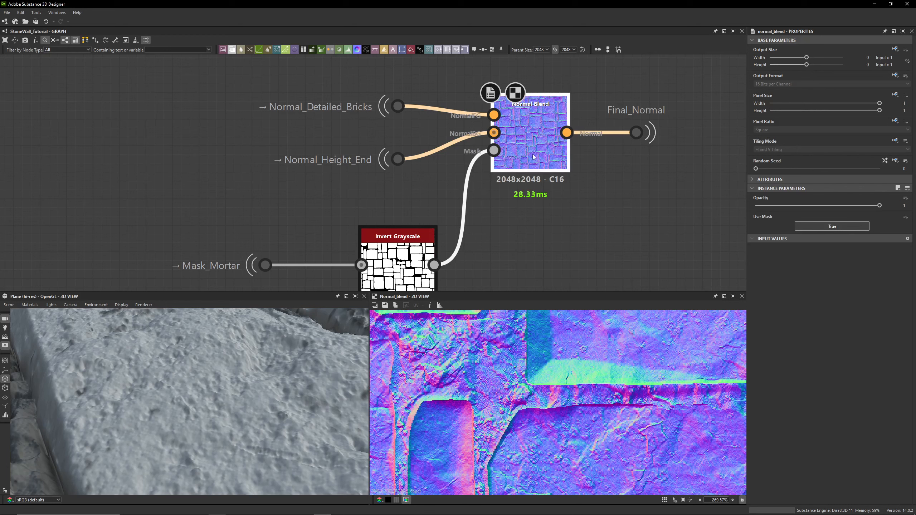
# - Toggle bypass on the Normal Blend repeatedly to compare its result with the unblended input
pyautogui.hotkey('ctrl', 'b')
pyautogui.hotkey('ctrl', 'b')
pyautogui.scroll(2, 585, 407)
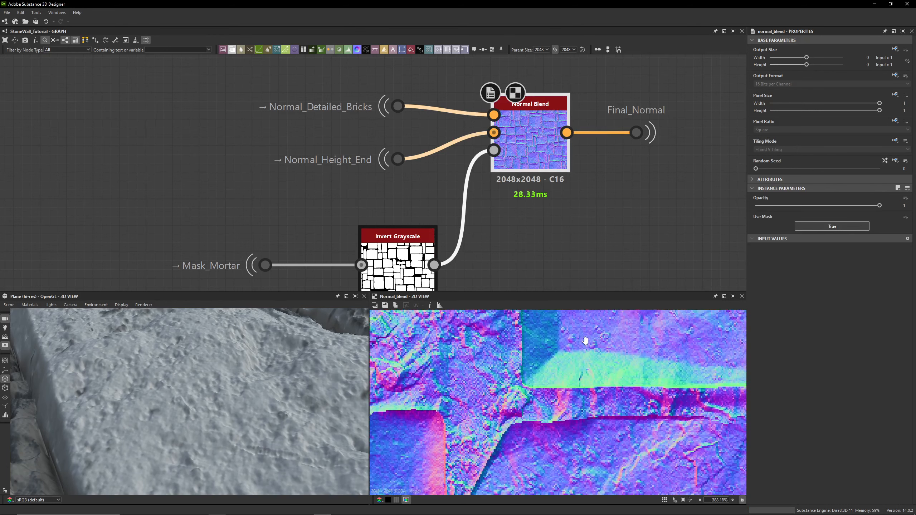
pyautogui.hotkey('ctrl', 'b')
pyautogui.hotkey('ctrl', 'b')
pyautogui.hotkey('ctrl', 'b')
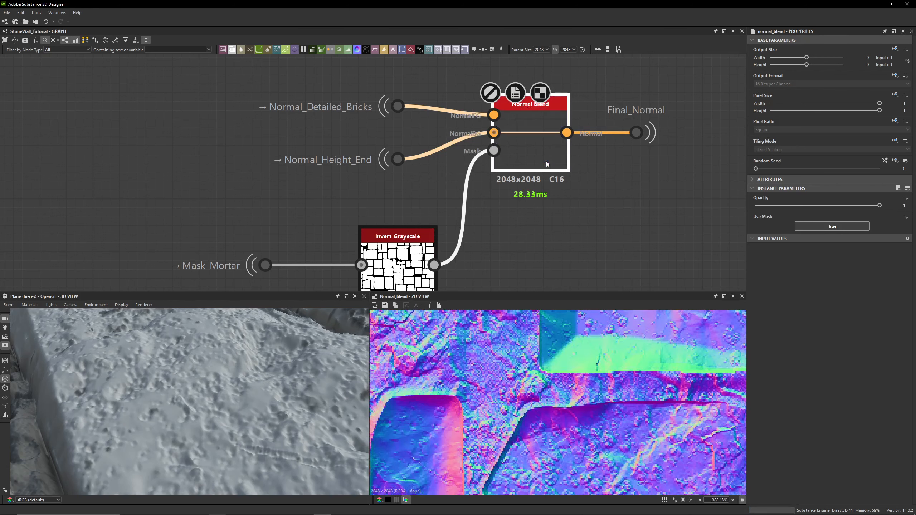
pyautogui.hotkey('ctrl', 'b')
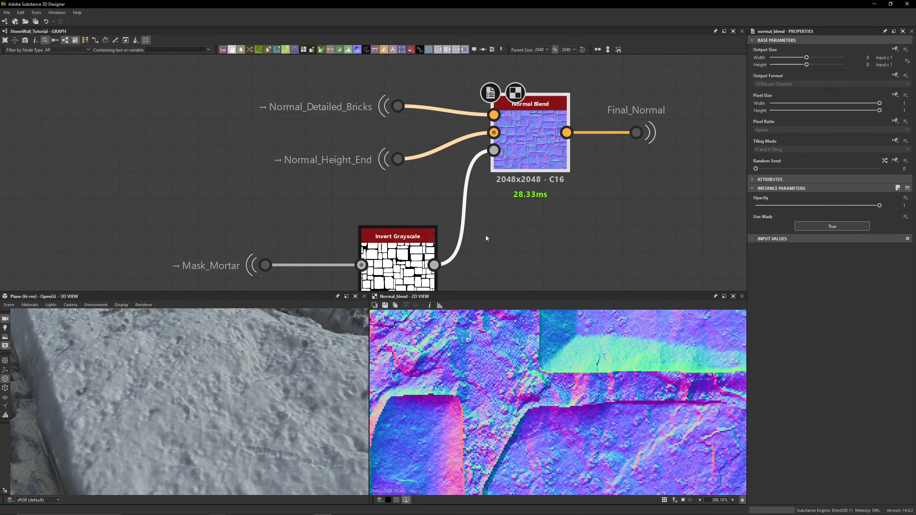
# - Disconnect the Invert Grayscale mask from the Normal Blend and toggle its Use Mask option off and back on
pyautogui.moveTo(494, 151); pyautogui.dragTo(358, 221)
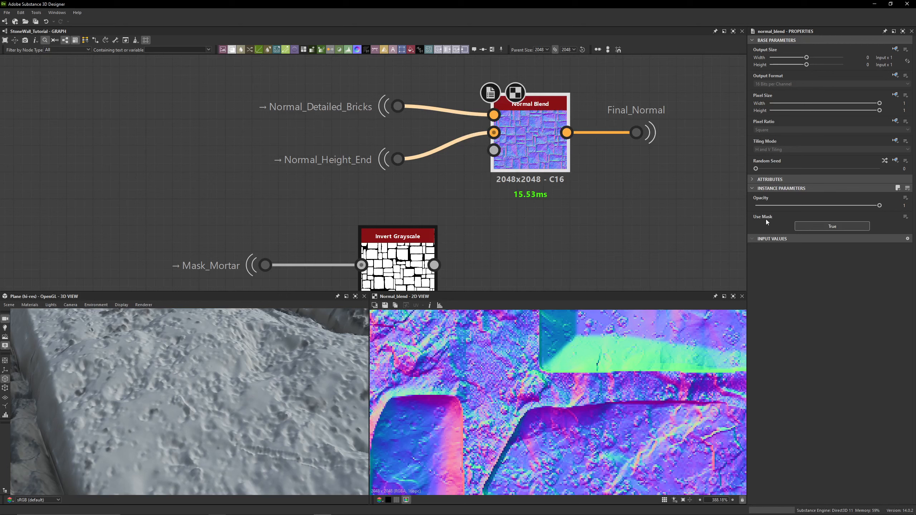
pyautogui.click(822, 226)
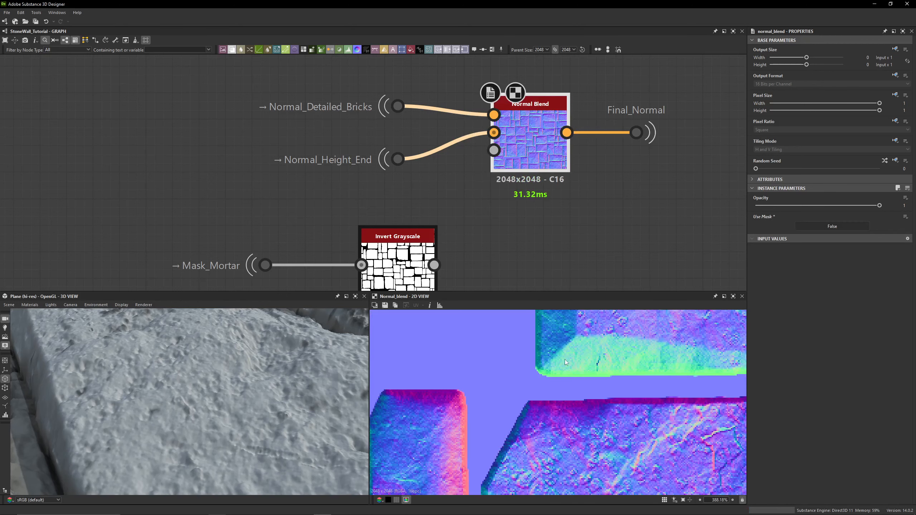
pyautogui.scroll(-3, 565, 359)
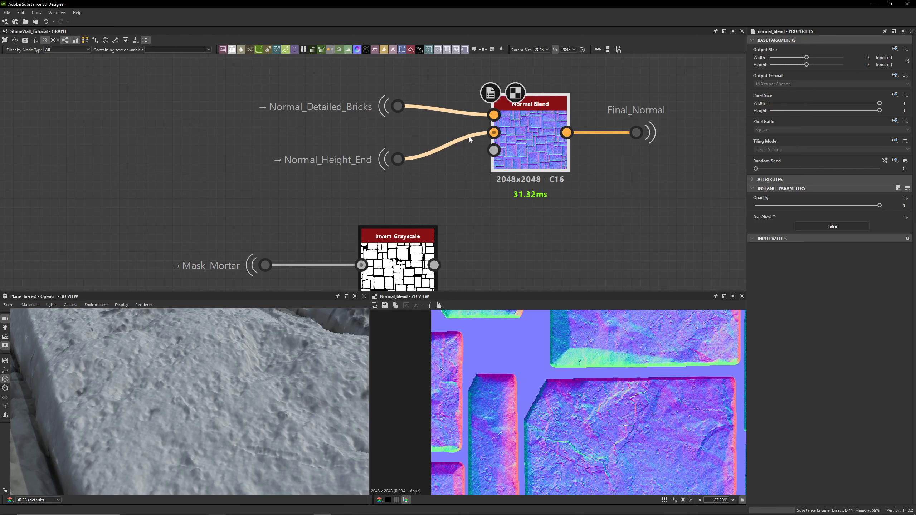
pyautogui.click(820, 230)
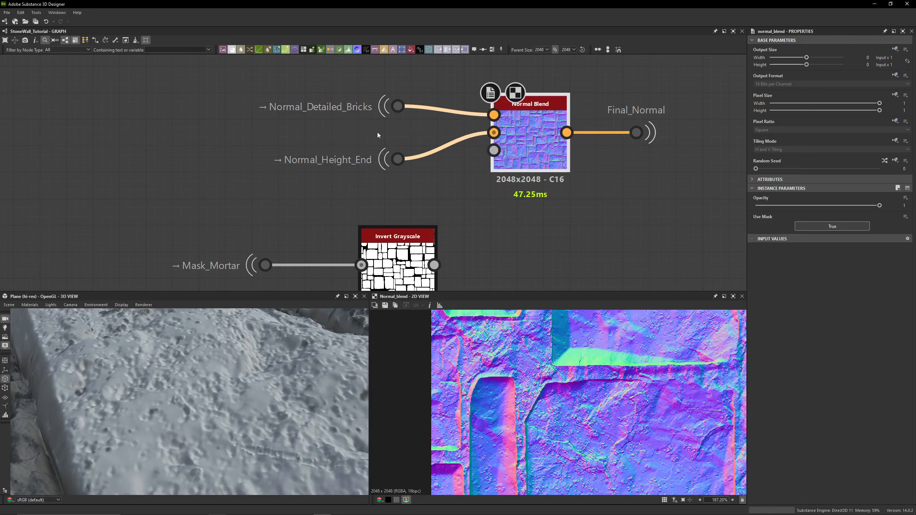
pyautogui.moveTo(349, 83); pyautogui.dragTo(434, 201)
pyautogui.click(458, 201)
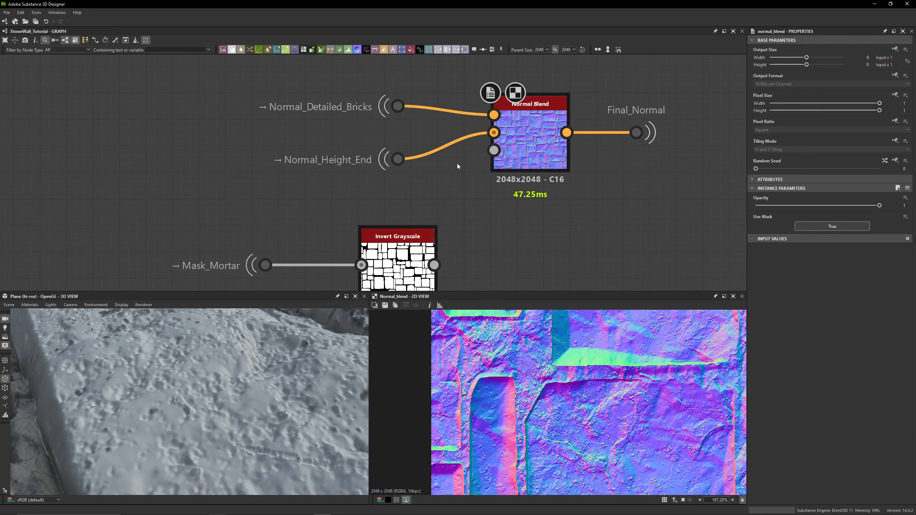
pyautogui.click(529, 152)
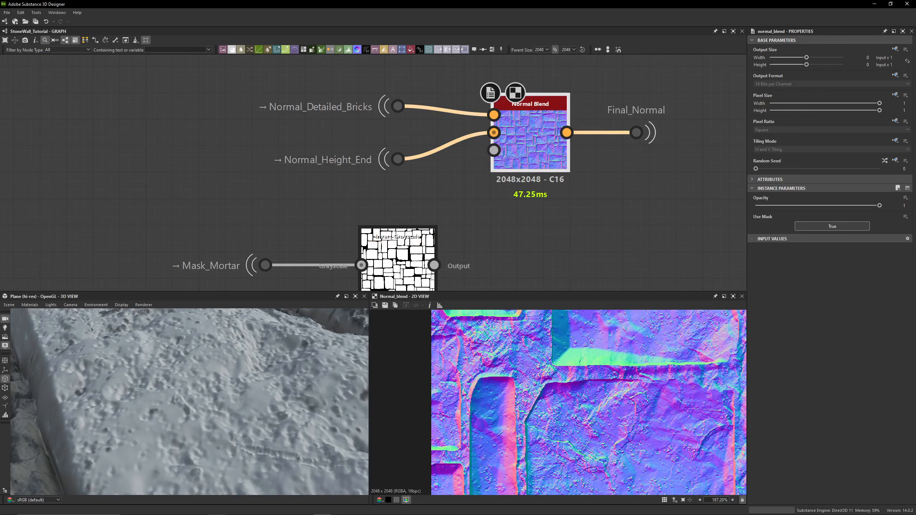
# - Reconnect the Invert Grayscale output to the Normal Blend's Mask input
pyautogui.moveTo(434, 265); pyautogui.dragTo(493, 150)
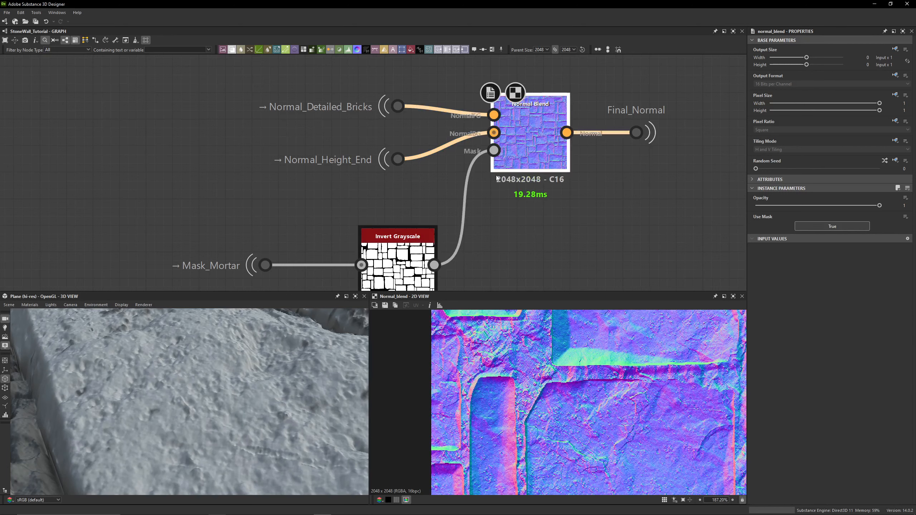
pyautogui.scroll(5, 444, 379)
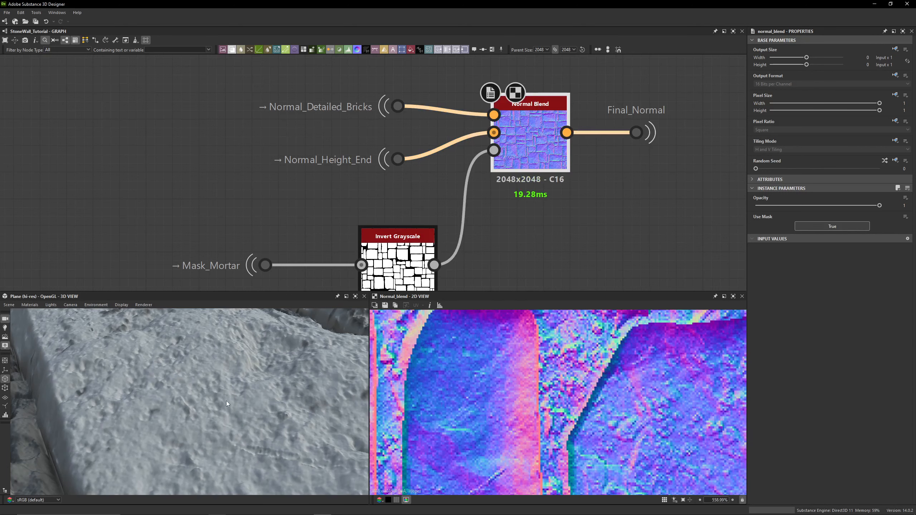
pyautogui.scroll(-1, 394, 285)
pyautogui.scroll(-6, 206, 383)
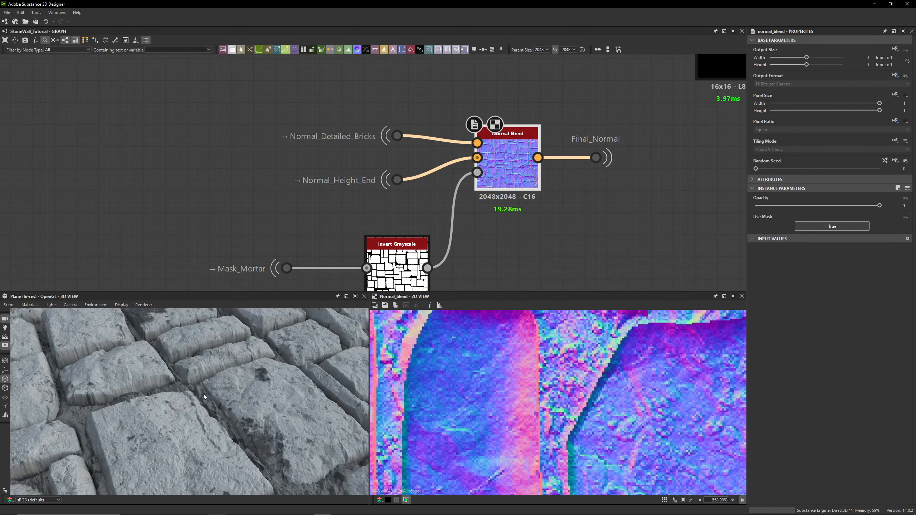
pyautogui.scroll(5, 203, 394)
pyautogui.scroll(-2, 587, 234)
# - Select the Final_Normal dot and jump to its portal that feeds the Normal normalize node
pyautogui.moveTo(587, 233); pyautogui.dragTo(484, 221, button='middle')
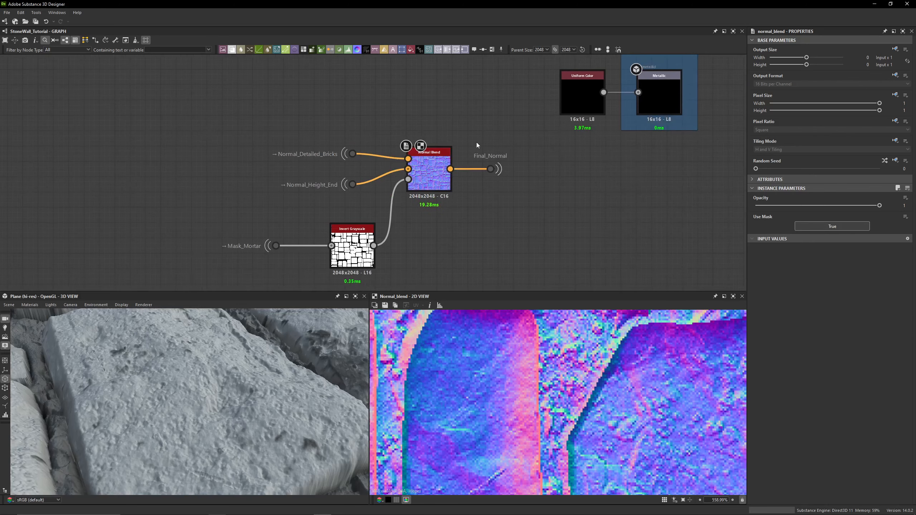
pyautogui.moveTo(430, 103); pyautogui.dragTo(242, 270)
pyautogui.click(399, 245)
pyautogui.moveTo(468, 135); pyautogui.dragTo(528, 210)
pyautogui.scroll(3, 520, 149)
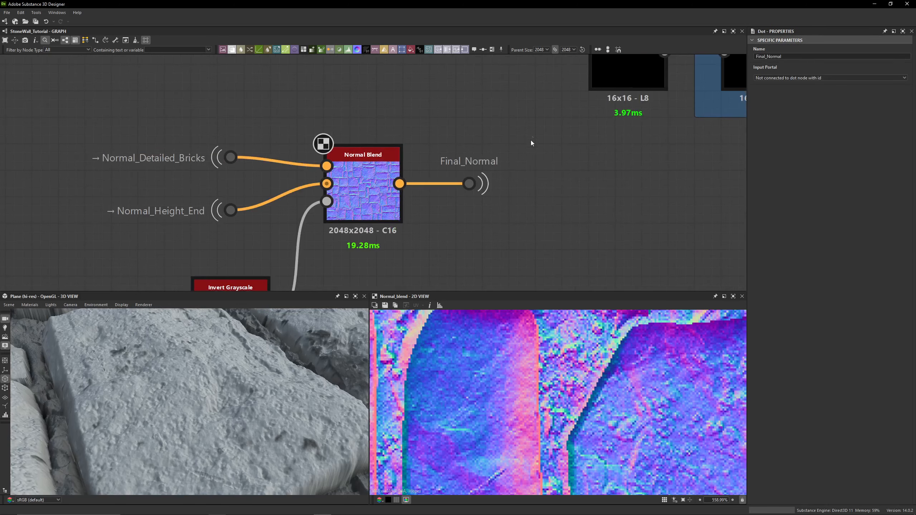
pyautogui.moveTo(533, 138); pyautogui.dragTo(437, 159)
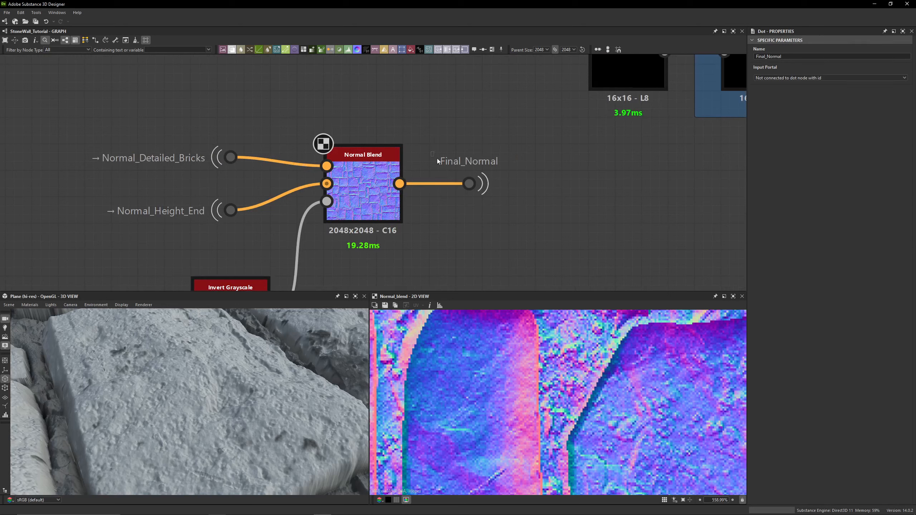
pyautogui.doubleClick(460, 168)
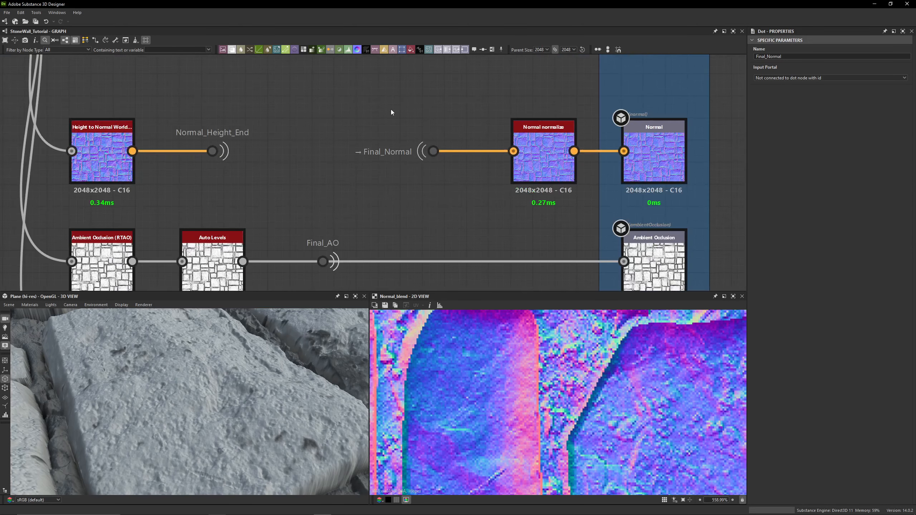
# - Preview the Normal normalize node and the Final_Normal portal's source in turn
pyautogui.doubleClick(541, 160)
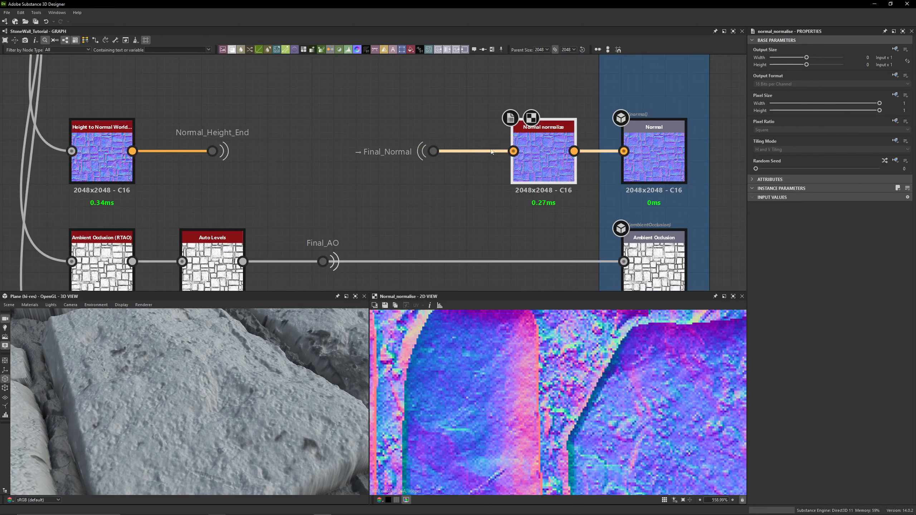
pyautogui.doubleClick(444, 155)
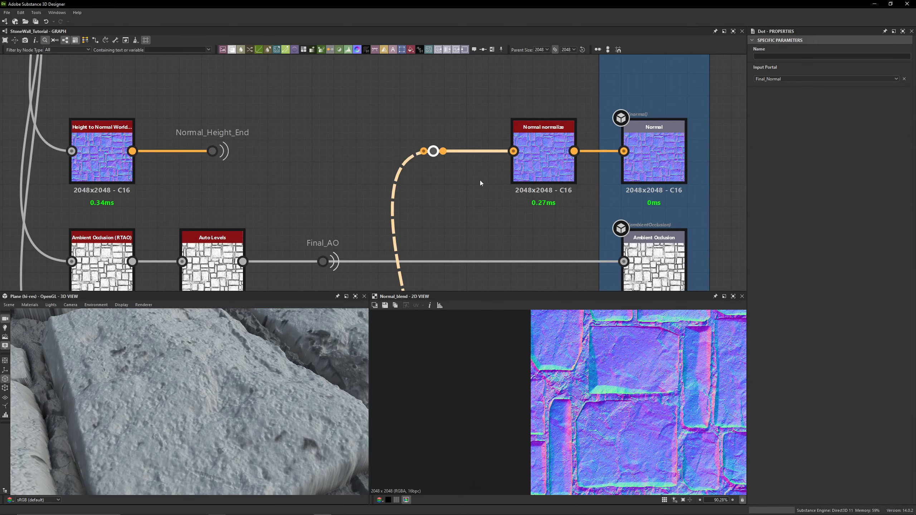
pyautogui.doubleClick(478, 152)
pyautogui.scroll(6, 672, 396)
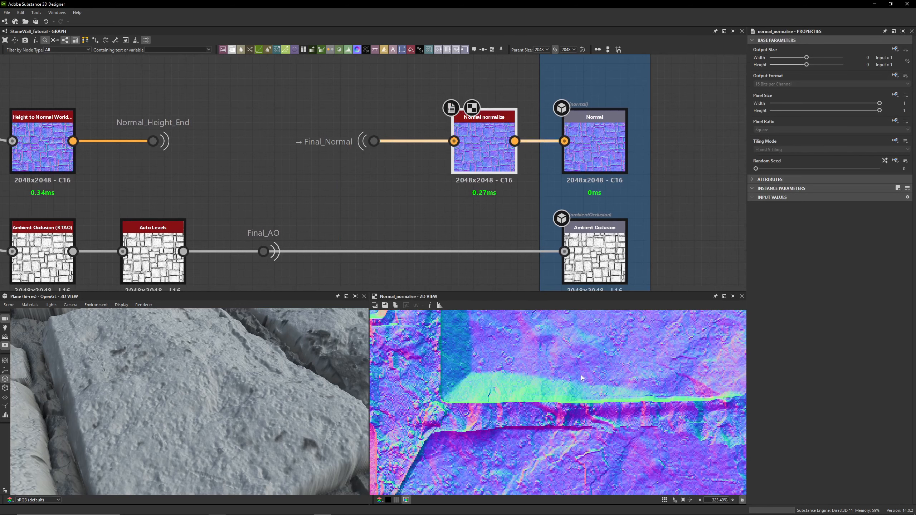
pyautogui.doubleClick(385, 147)
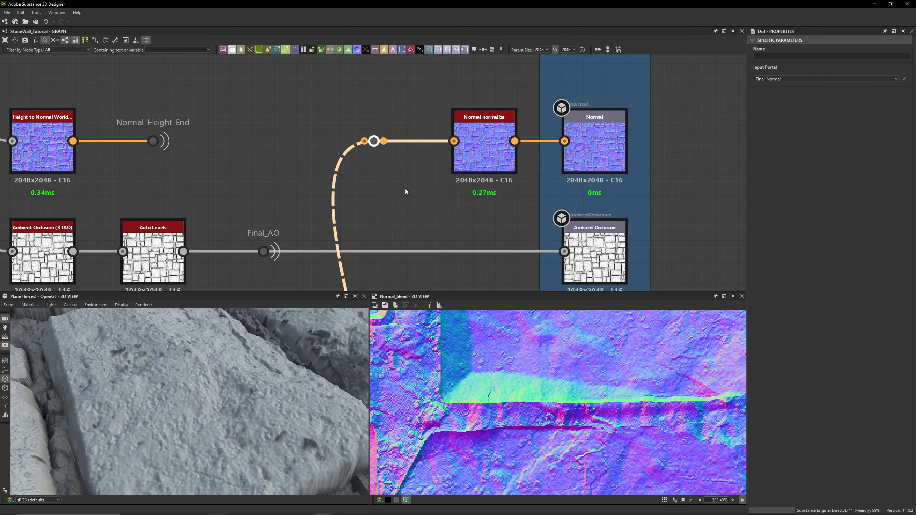
# - Preview the Normal normalize node, then the PBR BaseColor / Metallic validation node in the Outputs frame
pyautogui.doubleClick(471, 159)
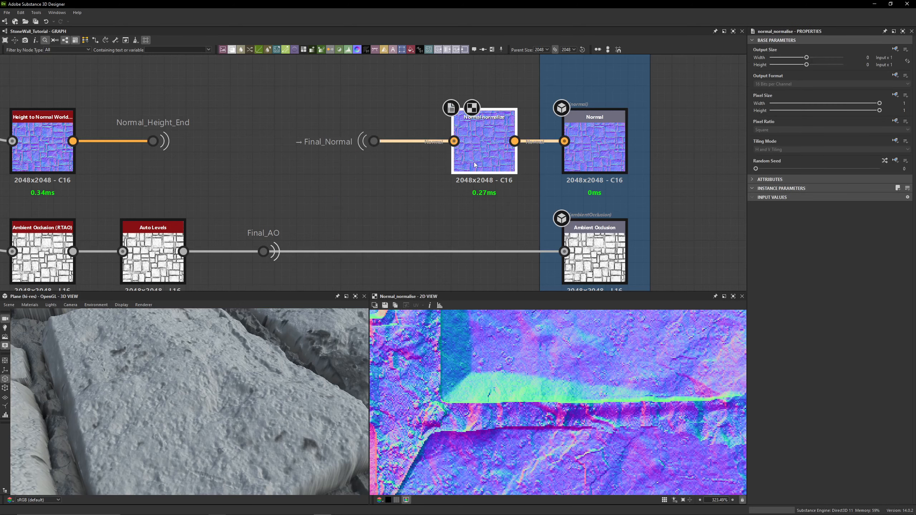
pyautogui.scroll(-9, 455, 111)
pyautogui.scroll(3, 457, 98)
pyautogui.moveTo(458, 98); pyautogui.dragTo(437, 231, button='middle')
pyautogui.moveTo(457, 150); pyautogui.dragTo(439, 312, button='middle')
pyautogui.moveTo(417, 61); pyautogui.dragTo(412, 261, button='middle')
pyautogui.scroll(5, 451, 152)
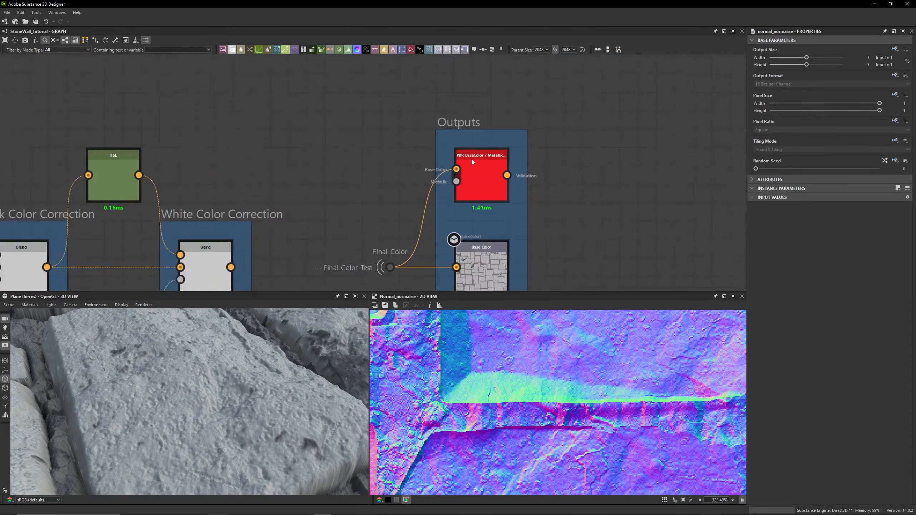
pyautogui.scroll(3, 471, 159)
pyautogui.doubleClick(471, 160)
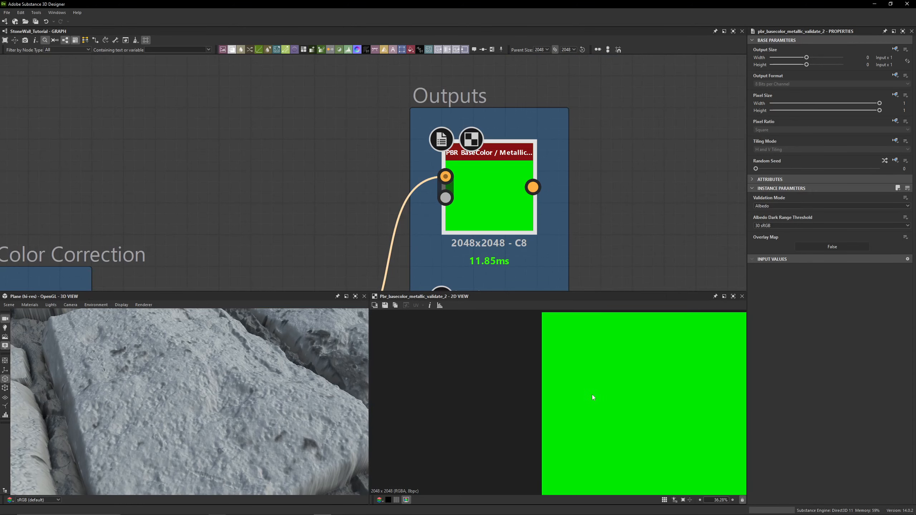
# - Navigate the graph from the Outputs frame back to the normal and ambient occlusion output chain
pyautogui.scroll(-6, 613, 396)
pyautogui.click(585, 203)
pyautogui.scroll(-5, 580, 211)
pyautogui.moveTo(594, 264); pyautogui.dragTo(518, 69, button='middle')
pyautogui.moveTo(552, 274); pyautogui.dragTo(581, 180, button='middle')
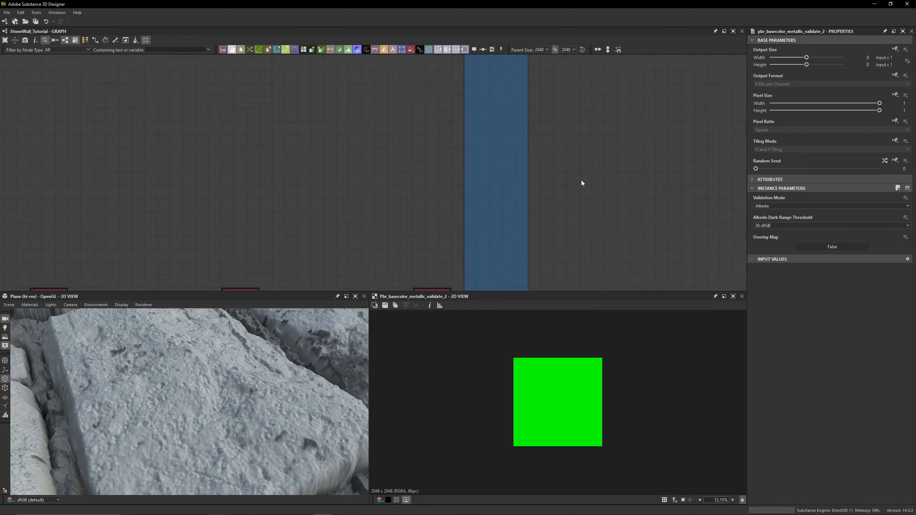
pyautogui.moveTo(587, 278); pyautogui.dragTo(559, 47, button='middle')
pyautogui.moveTo(563, 211); pyautogui.dragTo(560, 97, button='middle')
pyautogui.moveTo(562, 246); pyautogui.dragTo(555, 79, button='middle')
pyautogui.moveTo(558, 166); pyautogui.dragTo(606, 68, button='middle')
pyautogui.moveTo(436, 211); pyautogui.dragTo(566, 76, button='middle')
pyautogui.scroll(-2, 566, 75)
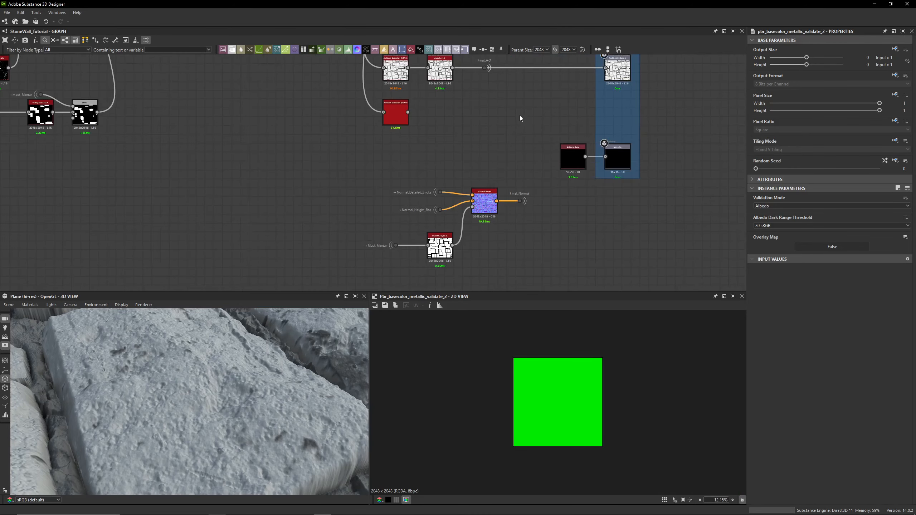
pyautogui.moveTo(519, 118); pyautogui.dragTo(491, 238, button='middle')
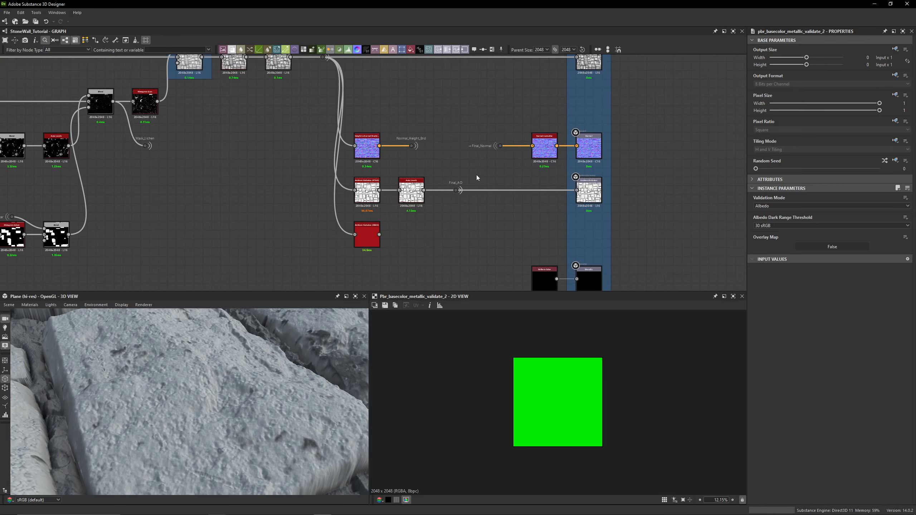
pyautogui.scroll(2, 477, 175)
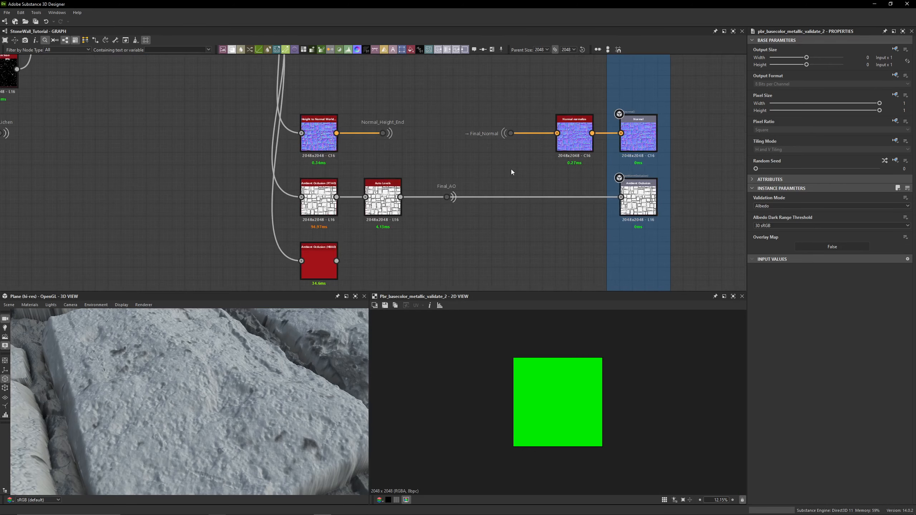
# - Select the Final_Normal portal dot that feeds the Normal normalize node
pyautogui.moveTo(509, 165); pyautogui.dragTo(486, 99, button='middle')
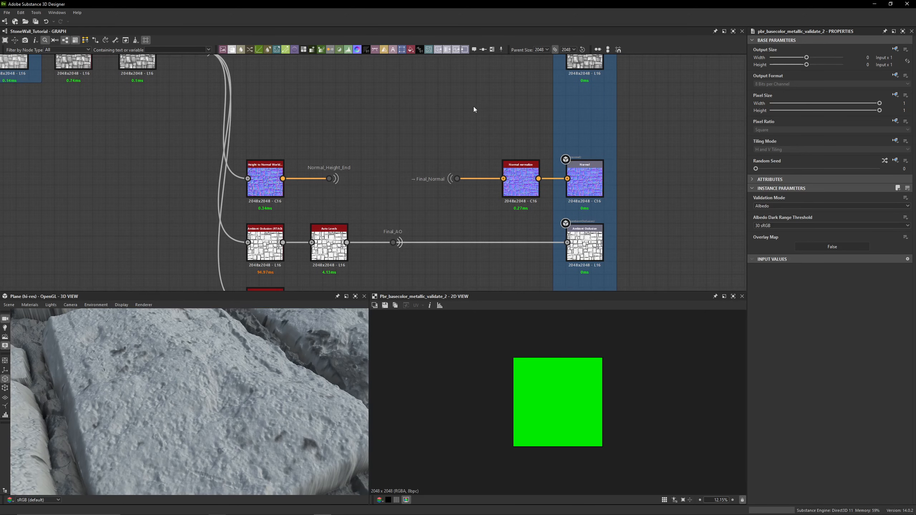
pyautogui.click(458, 179)
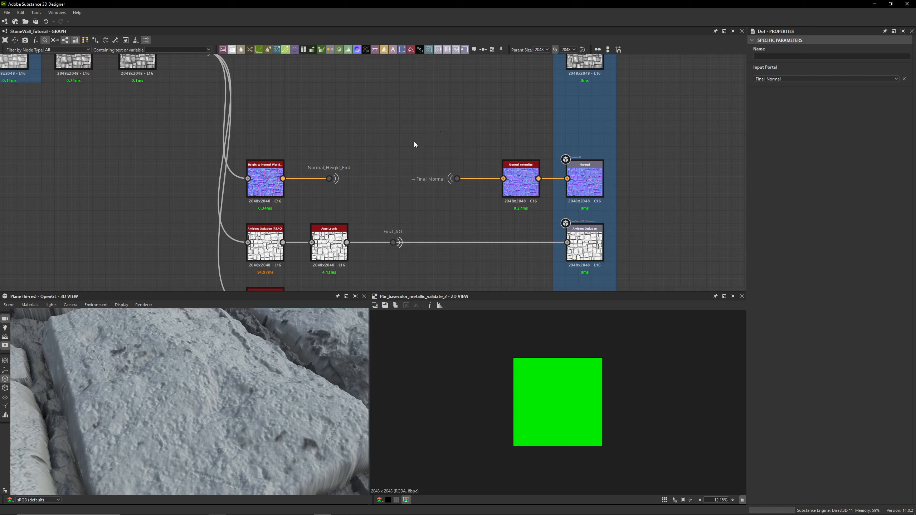
pyautogui.moveTo(429, 215); pyautogui.dragTo(416, 189, button='middle')
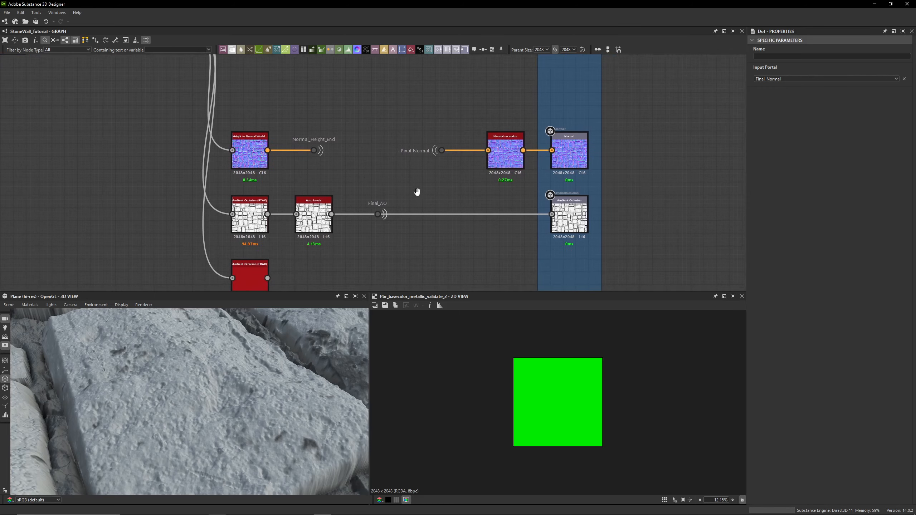
# - Zoom out and orbit the 3D view to inspect the whole stone wall plane from above
pyautogui.scroll(-8, 249, 370)
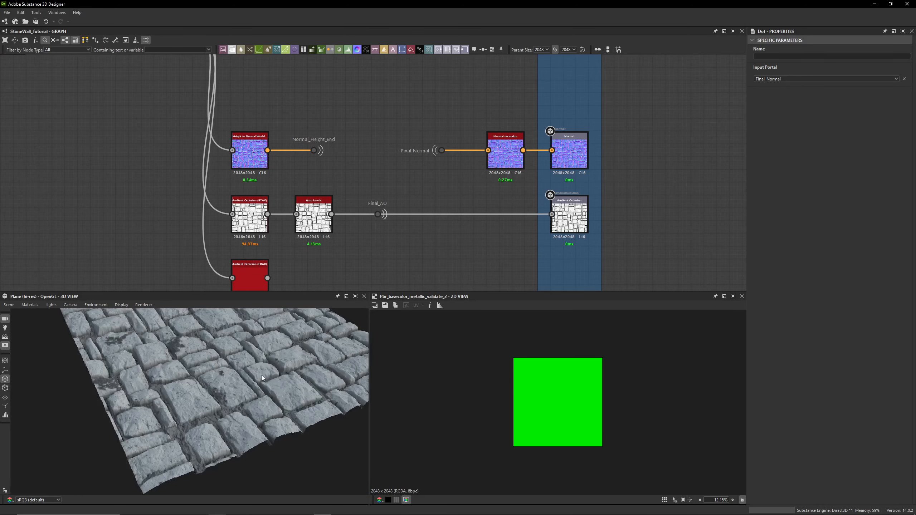
pyautogui.moveTo(262, 375); pyautogui.dragTo(245, 324)
pyautogui.moveTo(263, 293); pyautogui.dragTo(264, 235)
pyautogui.moveTo(257, 368); pyautogui.dragTo(238, 368)
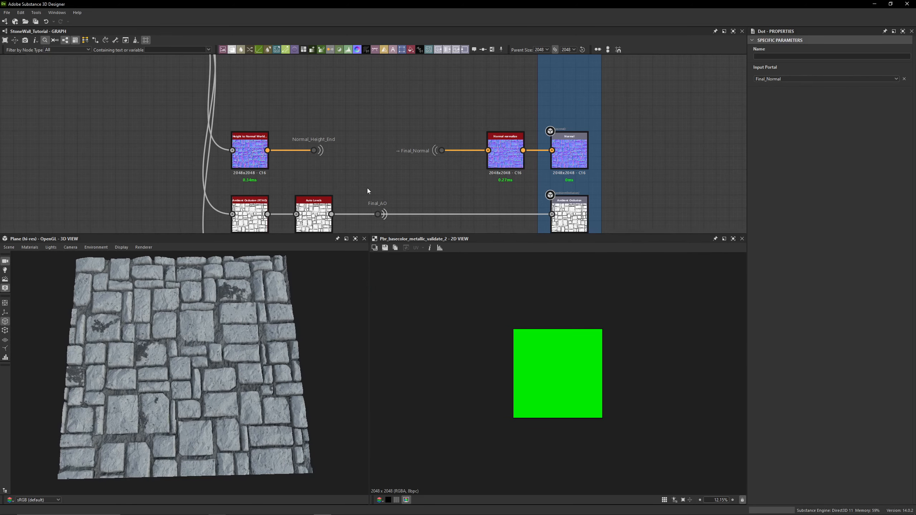
pyautogui.moveTo(367, 187); pyautogui.dragTo(372, 114, button='middle')
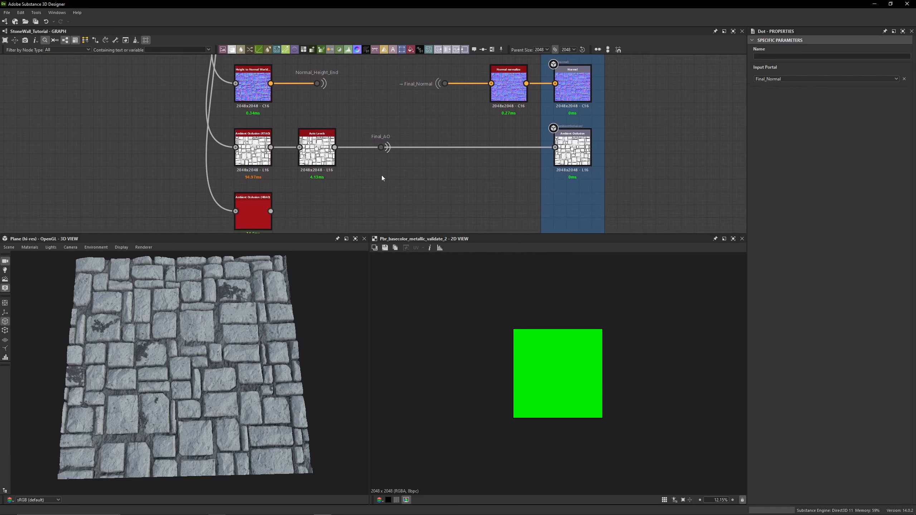